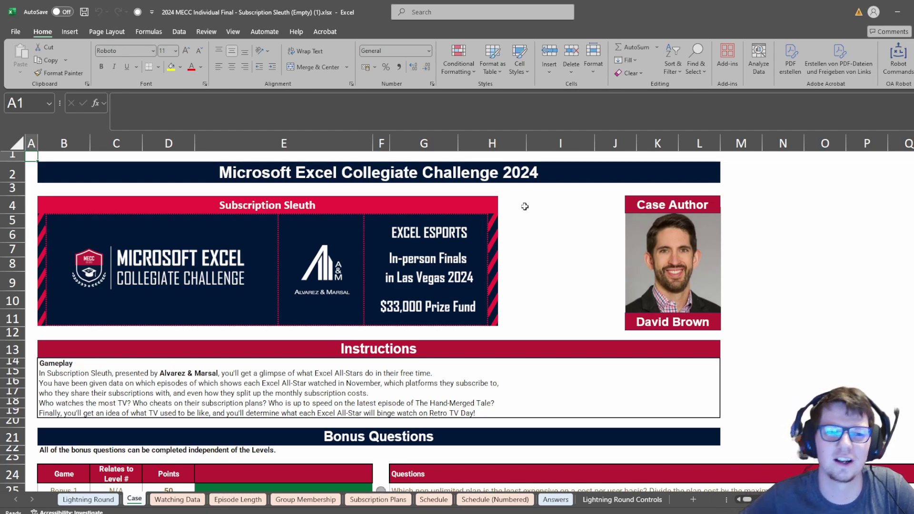
key(Right)
key(Down)
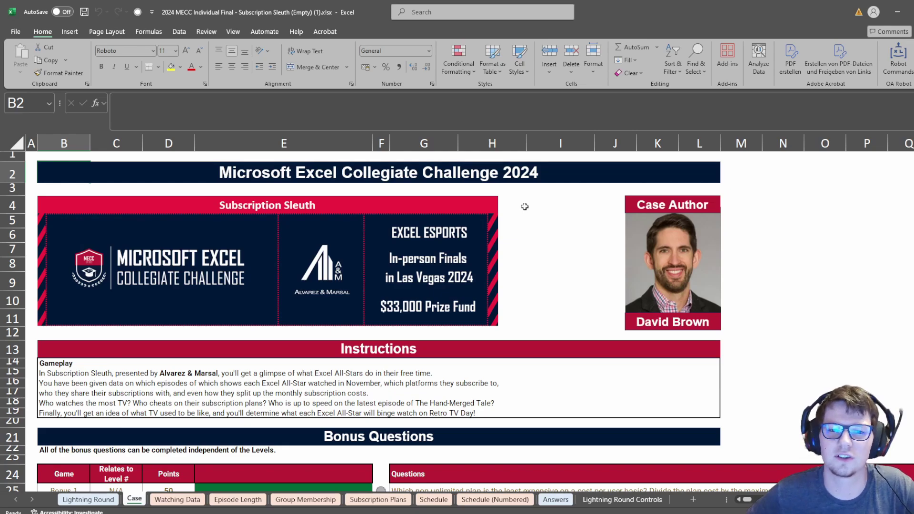
click(445, 174)
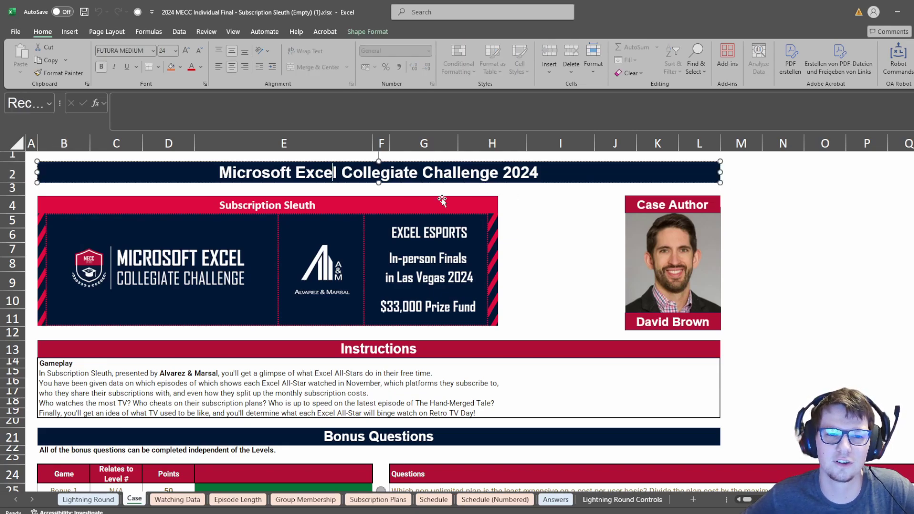
click(585, 226)
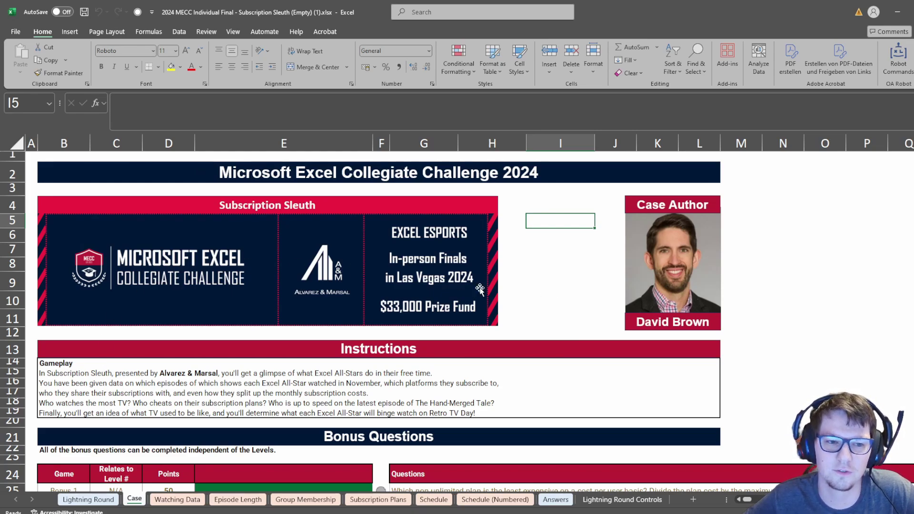
click(677, 277)
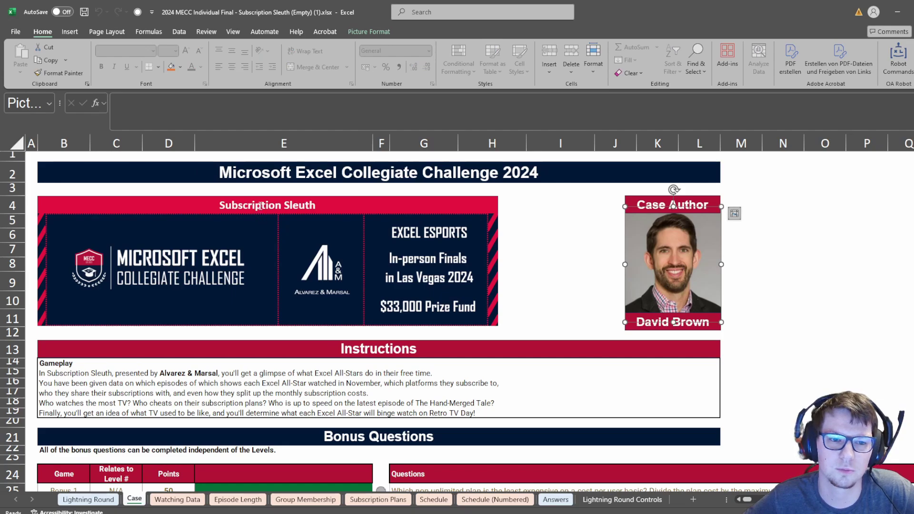
click(260, 214)
click(610, 250)
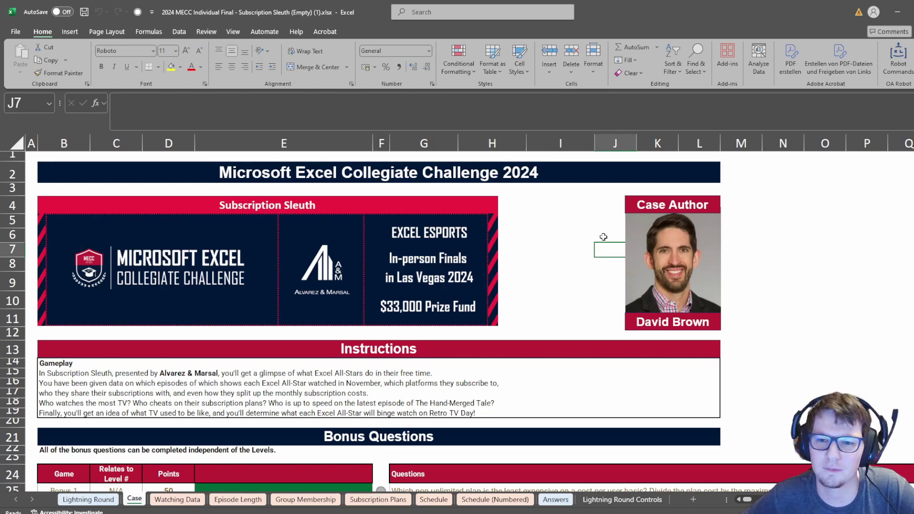
click(577, 223)
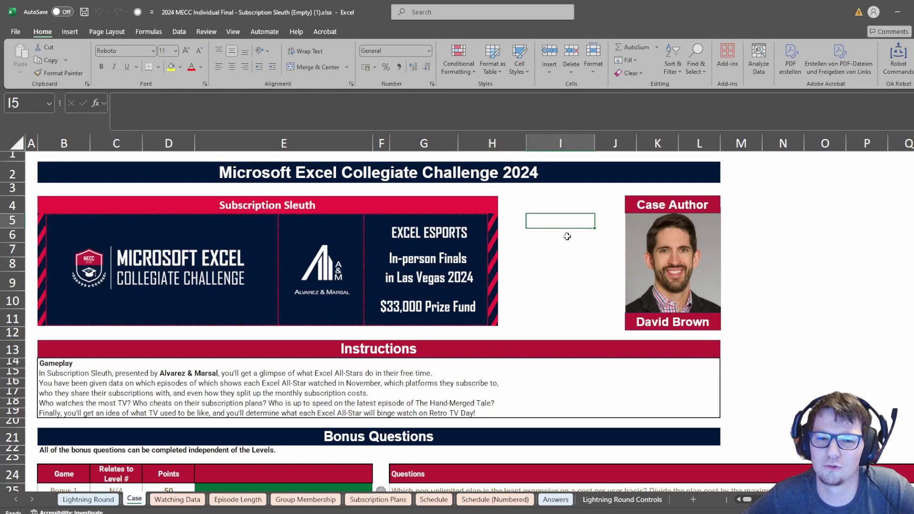
drag(562, 223, 572, 296)
click(572, 296)
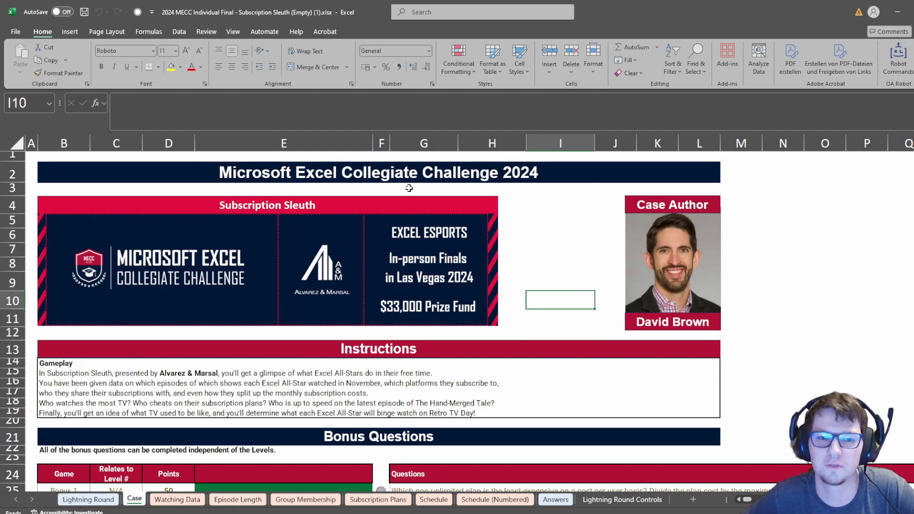
scroll(442, 229, down, 6)
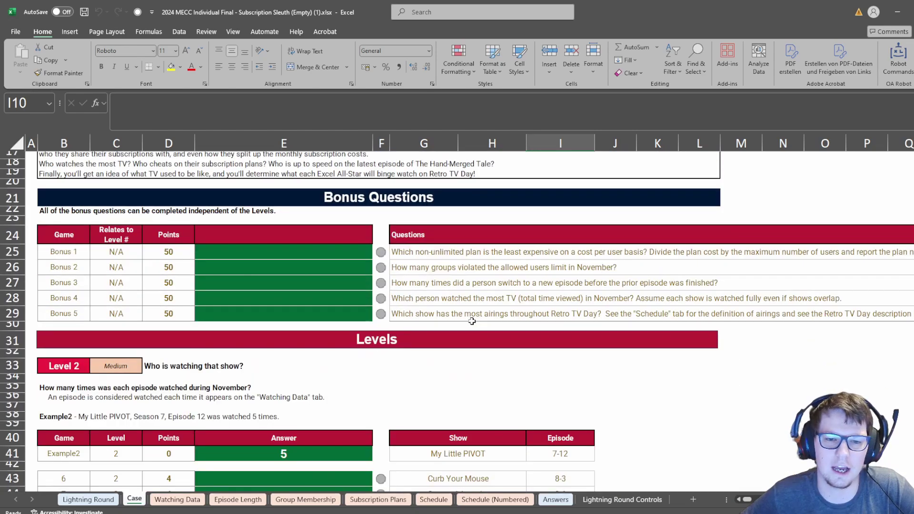
scroll(470, 315, up, 6)
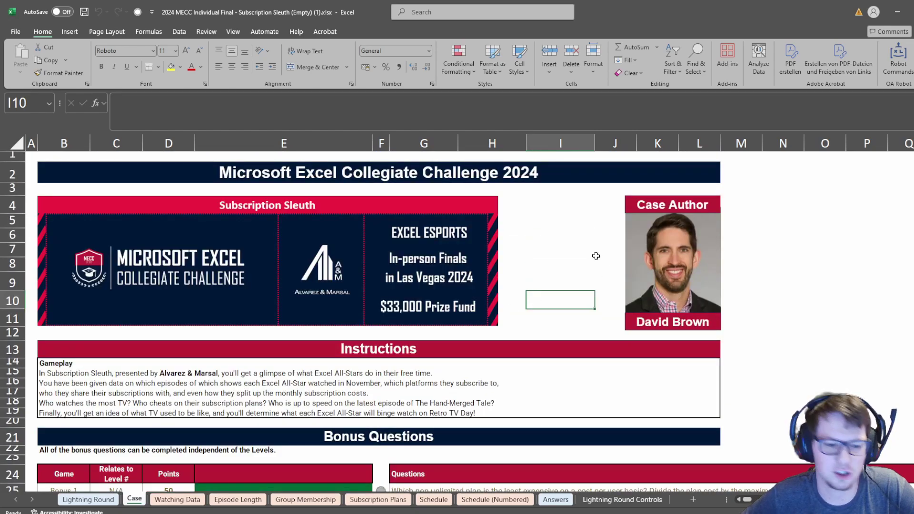
Open the Name Manager and examine the LAMBDA definitions of the named functions between _anzahlZeichen and _dice.
key(ctrl+F3)
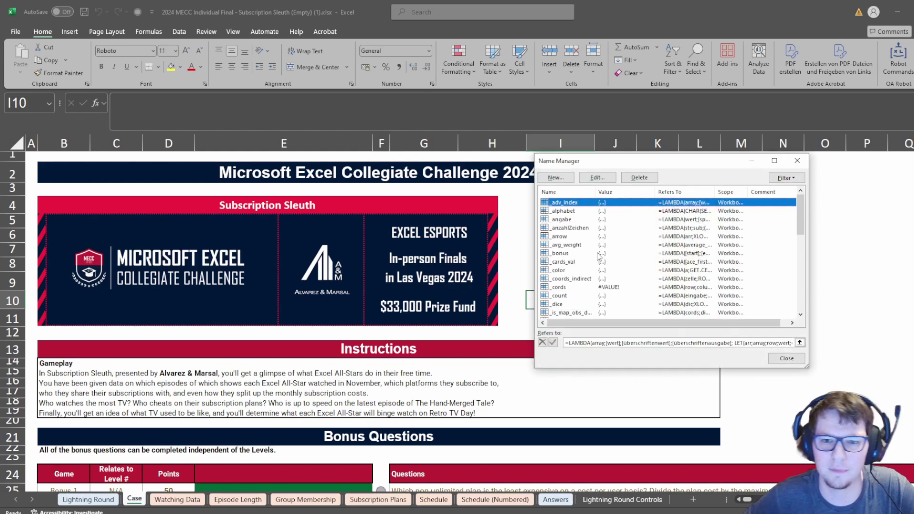
scroll(600, 256, down, 5)
scroll(603, 249, up, 5)
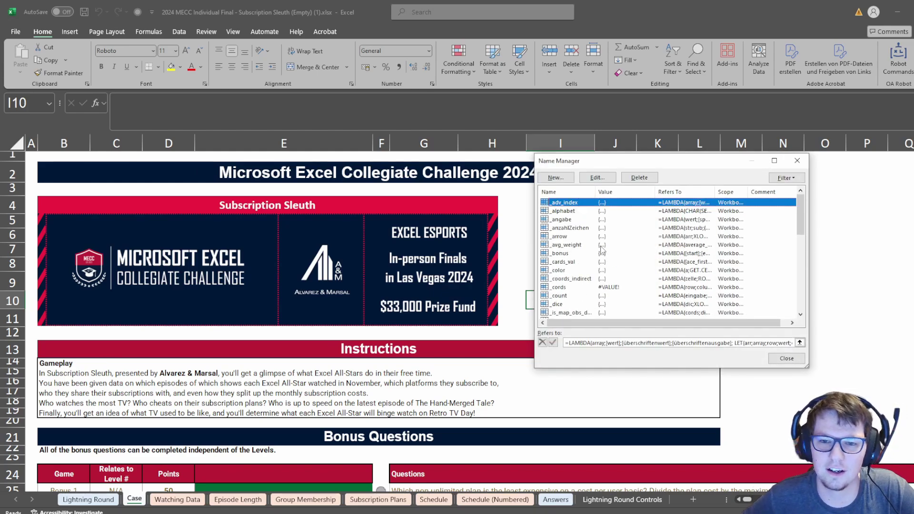
click(583, 228)
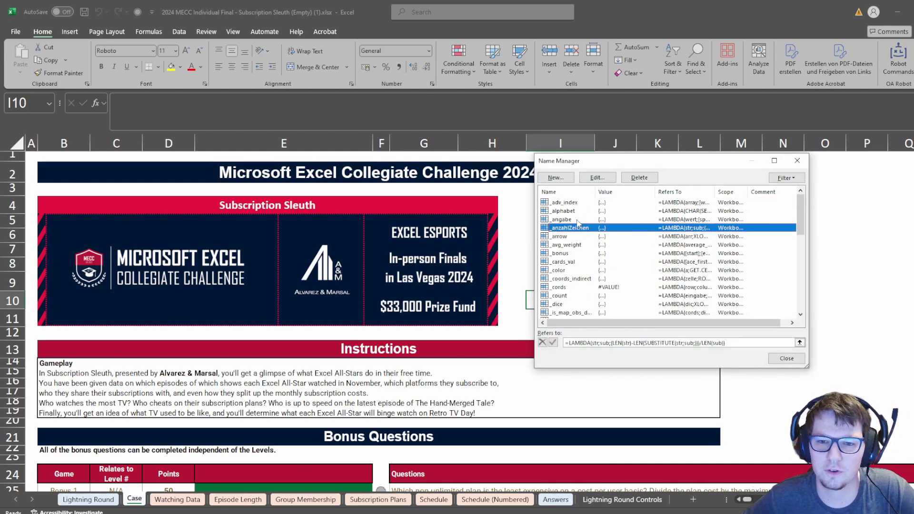
click(582, 244)
click(583, 254)
click(583, 262)
click(583, 270)
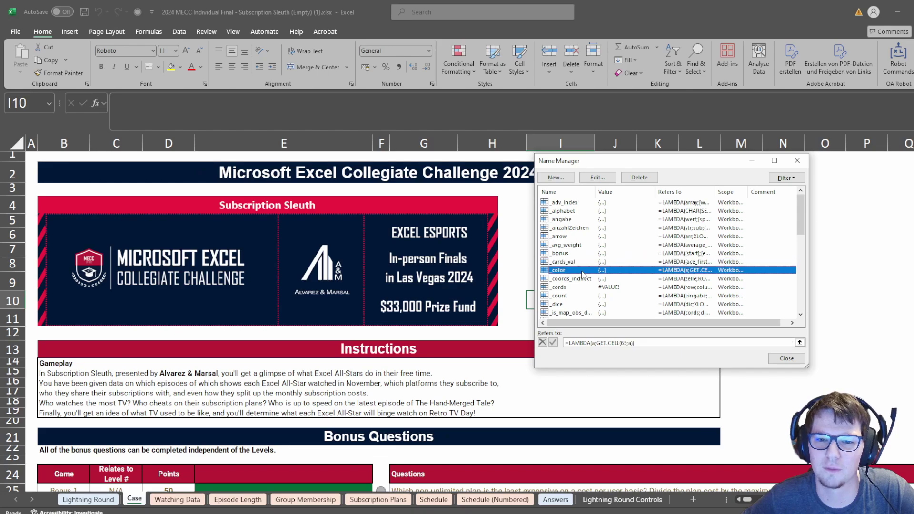
click(582, 279)
click(586, 287)
click(592, 304)
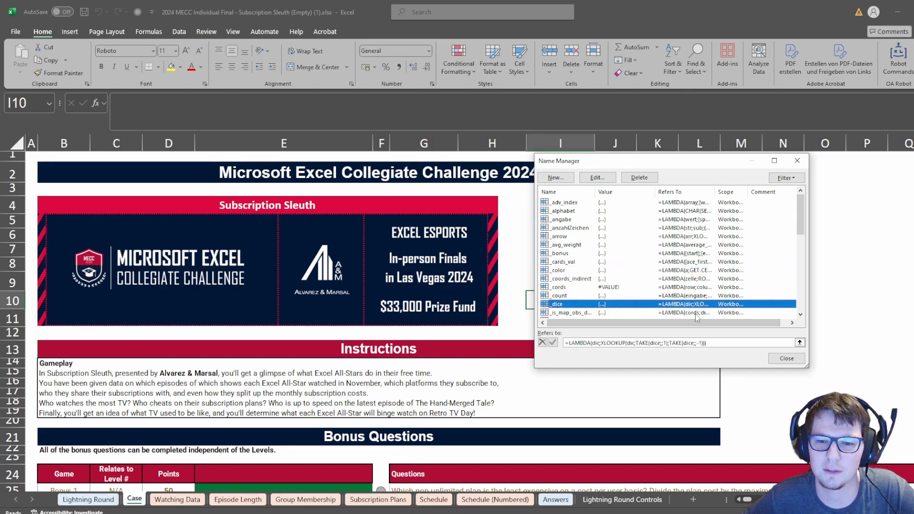
click(598, 296)
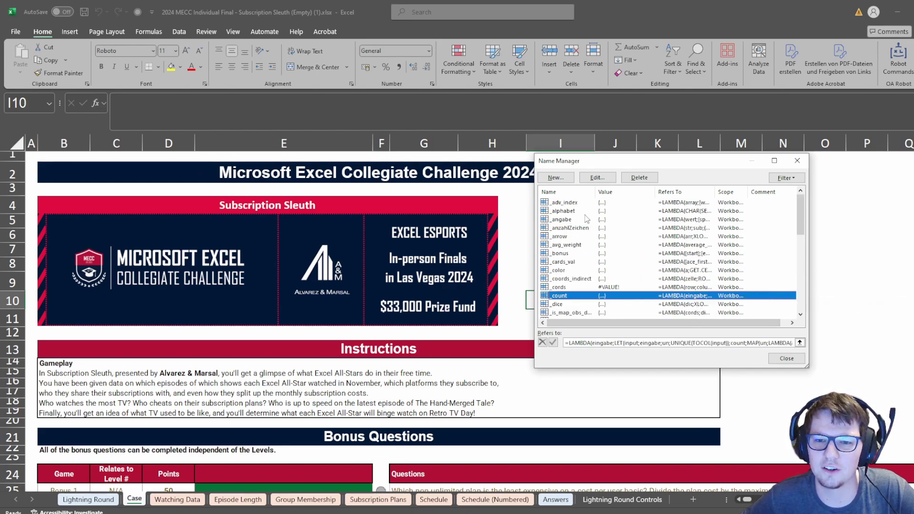
Review the formulas behind the named functions _alphabet, _angabe and _arrow.
scroll(590, 224, down, 1)
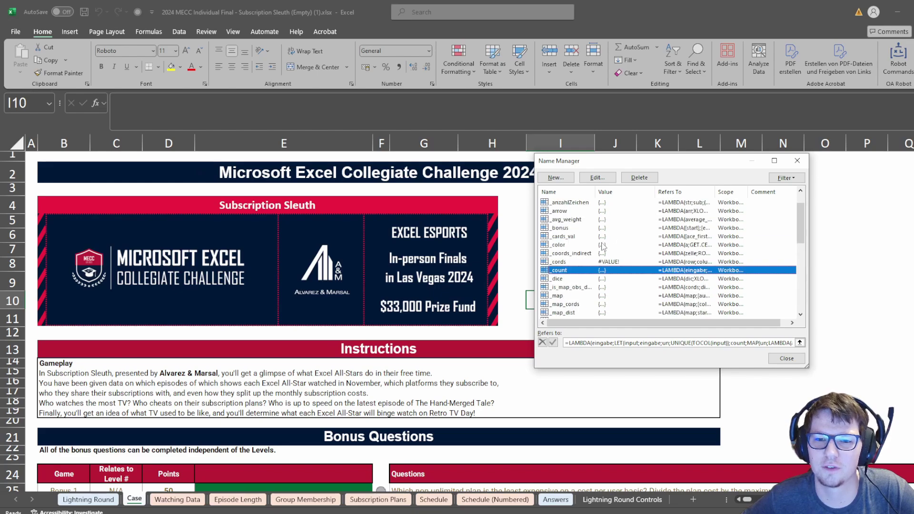
scroll(603, 246, up, 1)
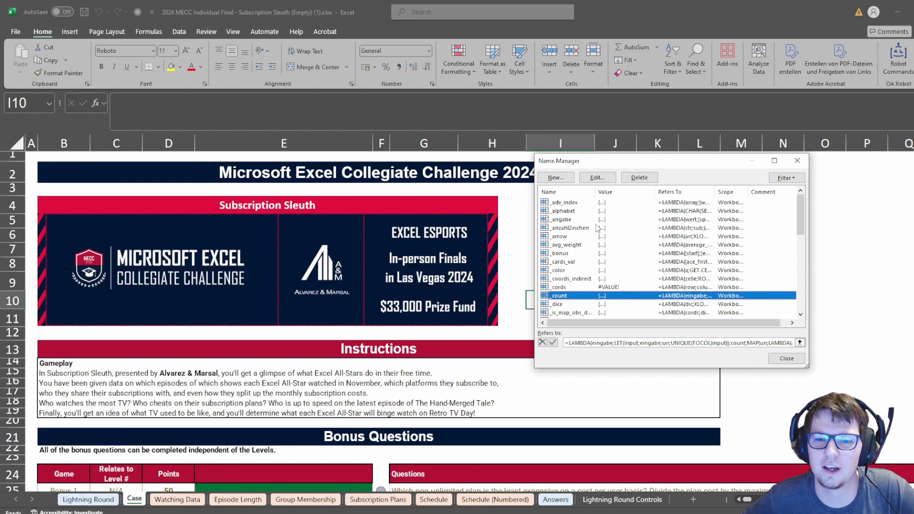
click(577, 211)
click(567, 219)
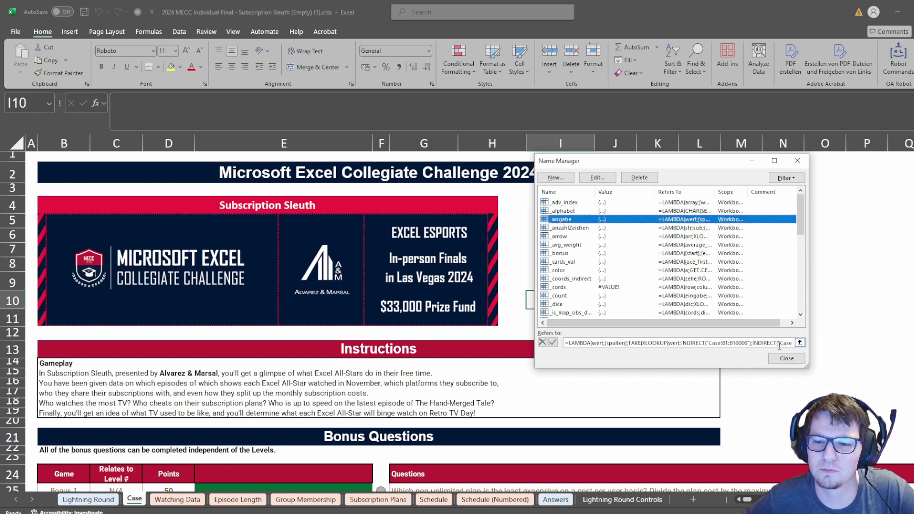
click(556, 238)
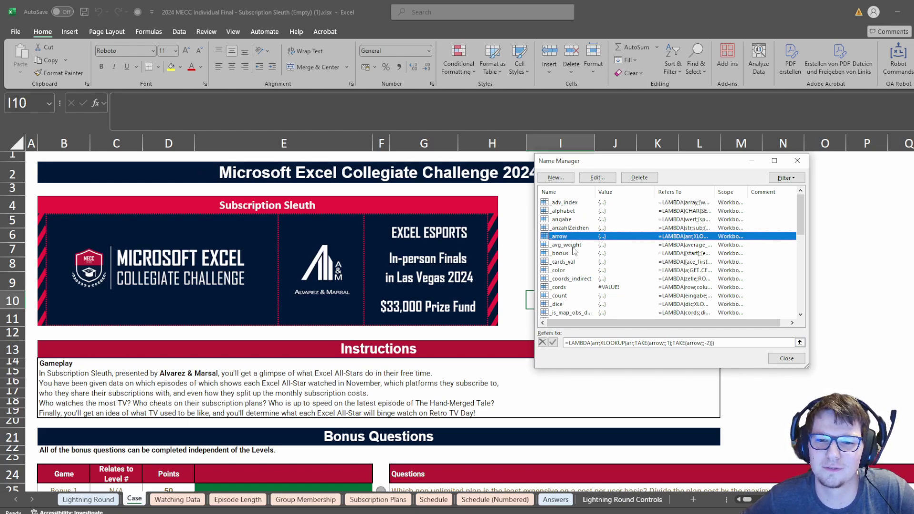
Inspect the definitions of the named functions _XMAX and _anzahlZeichen and close the Name Manager.
scroll(592, 271, down, 9)
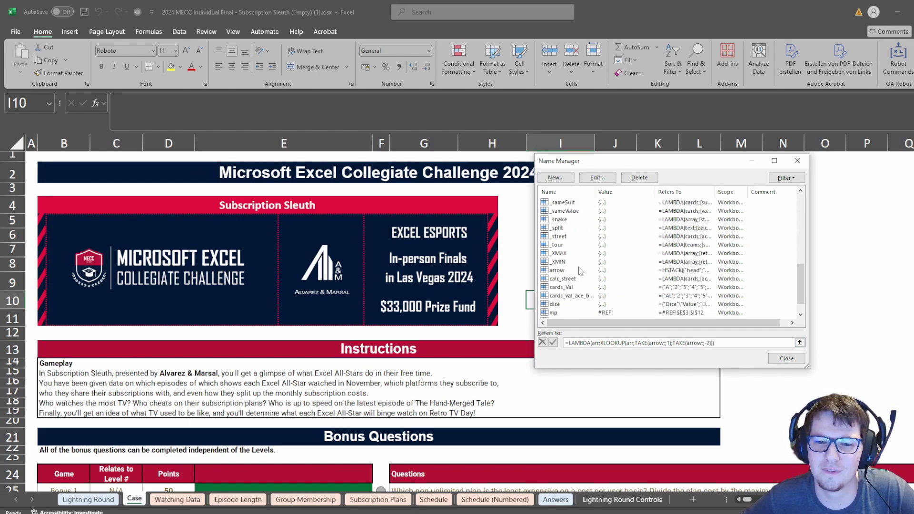
click(560, 253)
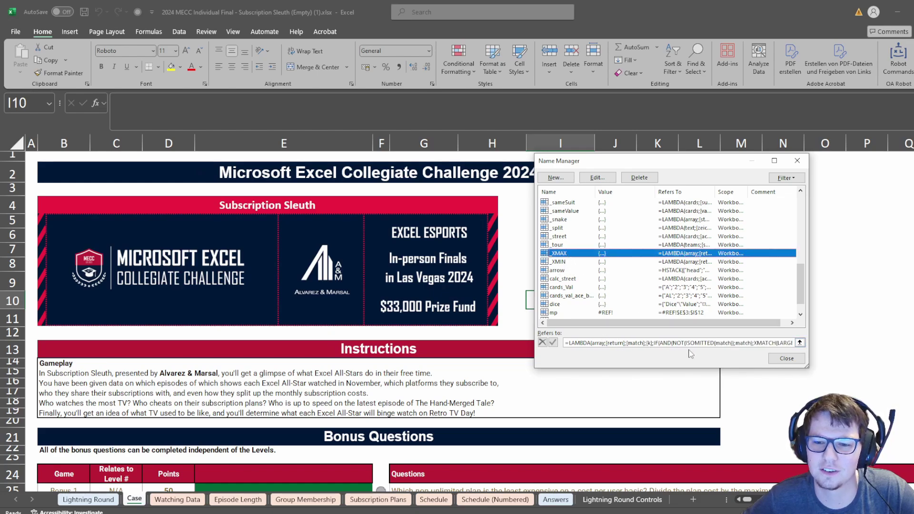
scroll(712, 292, up, 4)
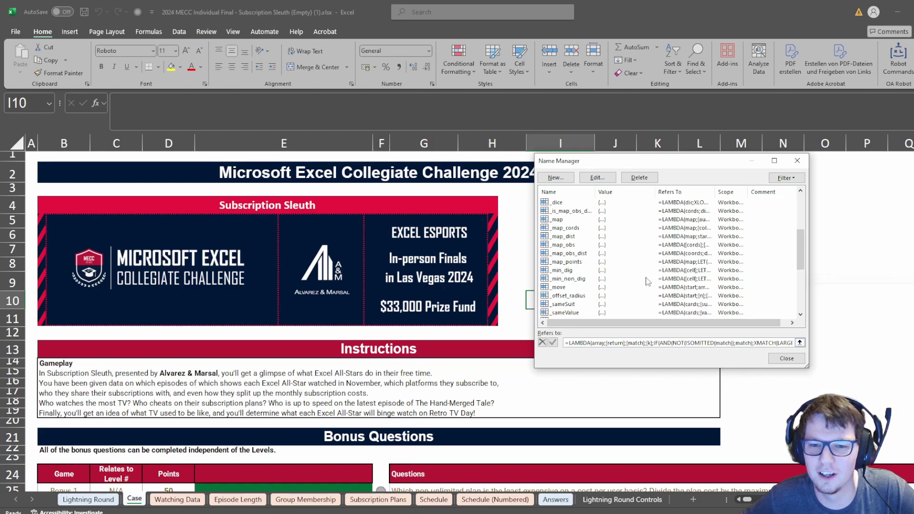
scroll(602, 273, up, 3)
scroll(602, 274, up, 1)
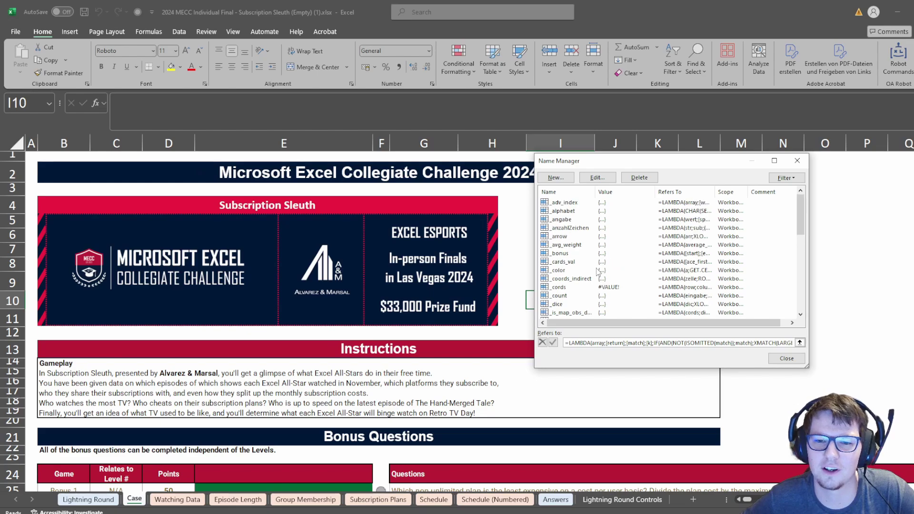
click(566, 228)
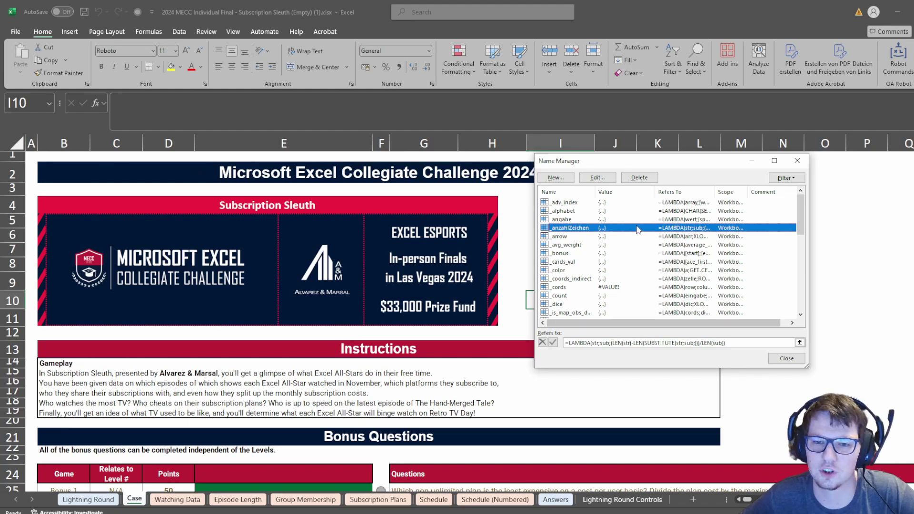
key(Escape)
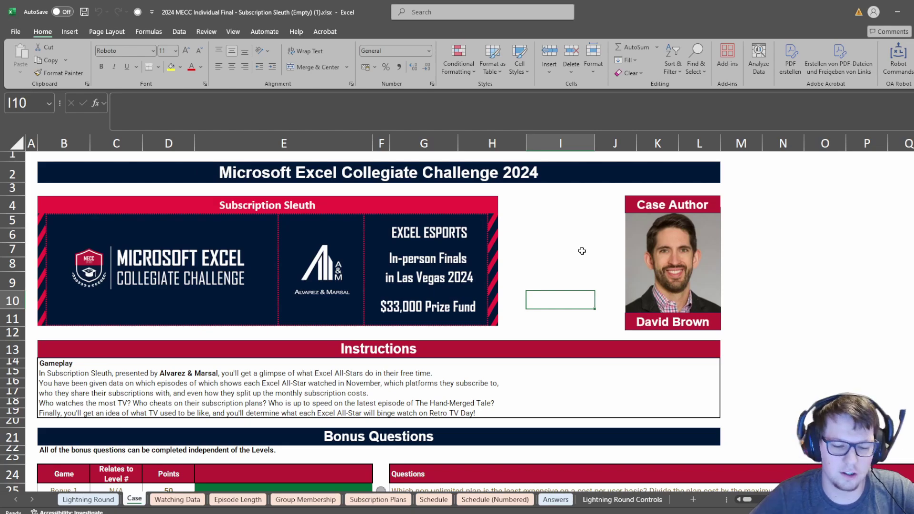
Bring up the OA Robot command palette, browse its library commands and dismiss it.
key(ctrl+shift+p)
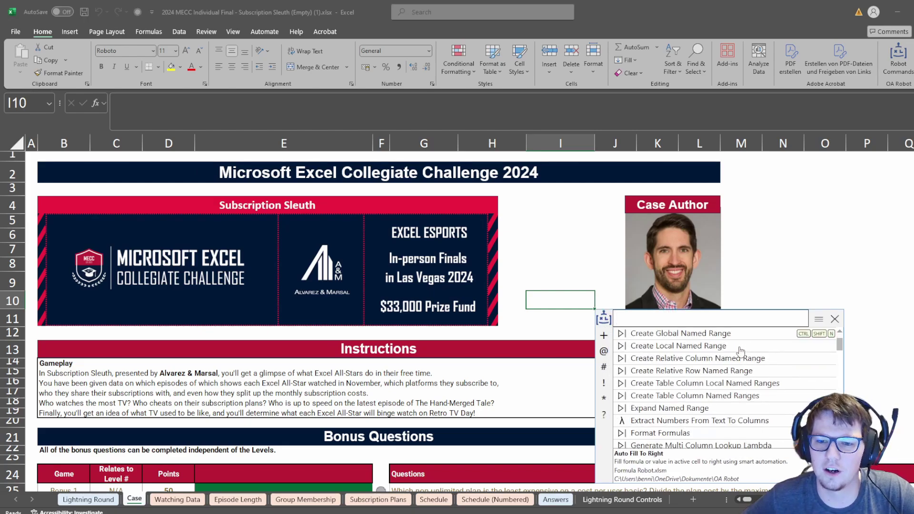
scroll(717, 362, down, 5)
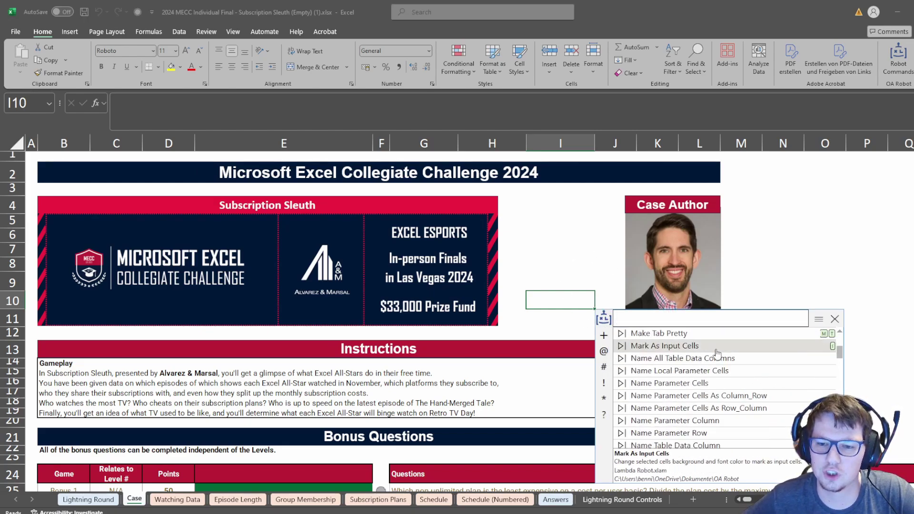
scroll(717, 353, down, 5)
scroll(722, 395, down, 5)
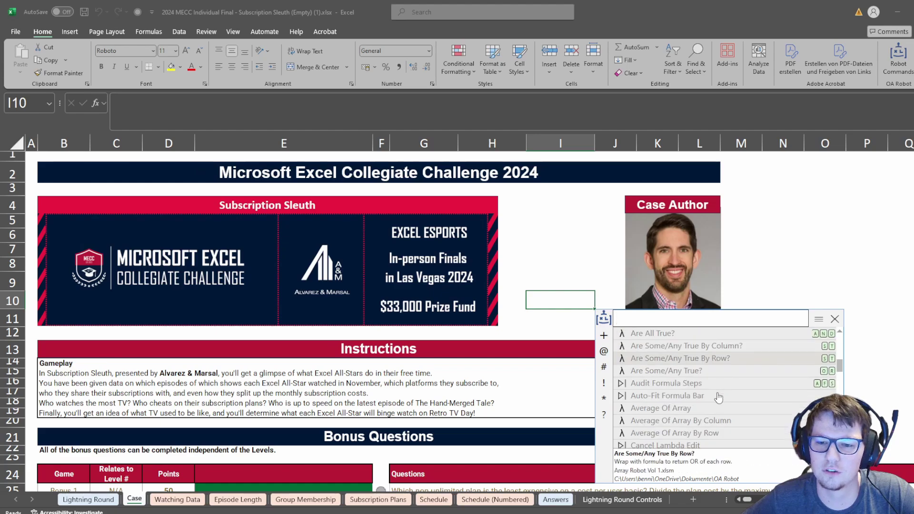
scroll(721, 395, up, 15)
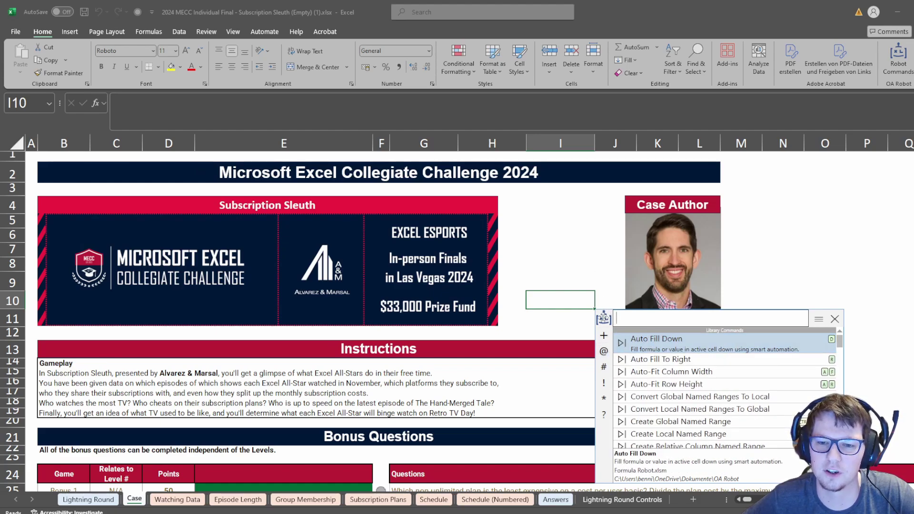
drag(600, 315, 510, 243)
scroll(650, 350, down, 5)
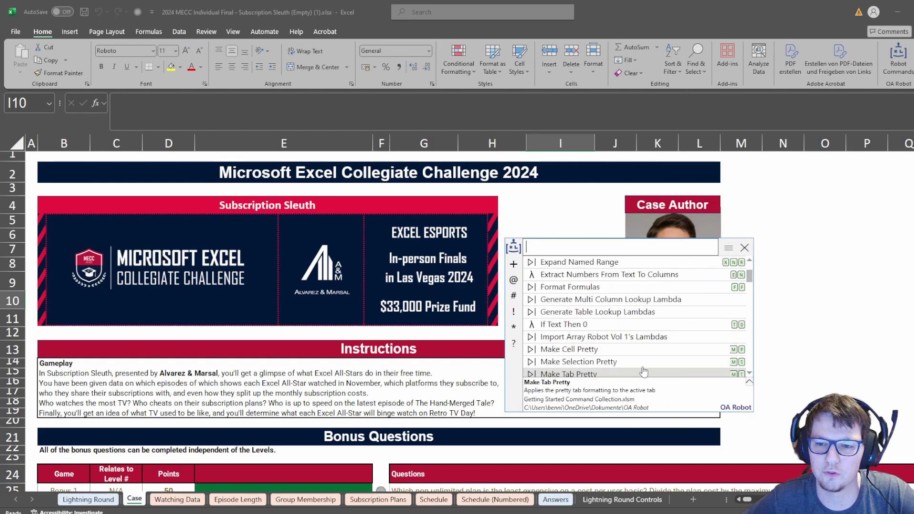
scroll(650, 350, up, 5)
click(585, 220)
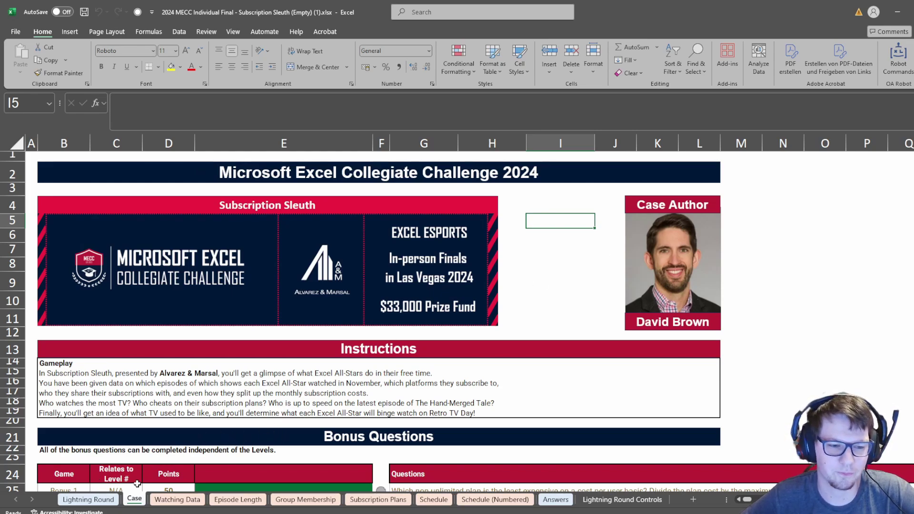
Go to the Lightning Round sheet and highlight the Level 1 block B6:N19 to review its rules and five questions.
click(411, 393)
click(128, 392)
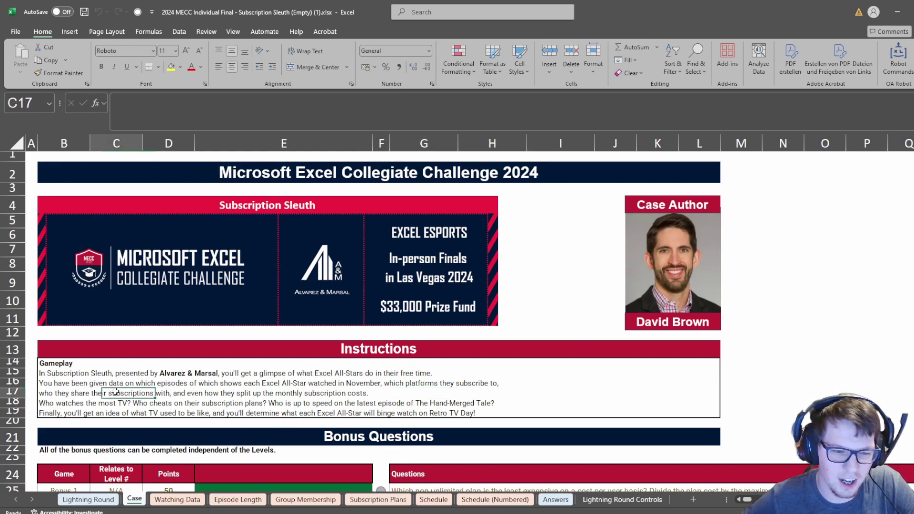
click(102, 496)
drag(59, 225, 666, 387)
click(664, 380)
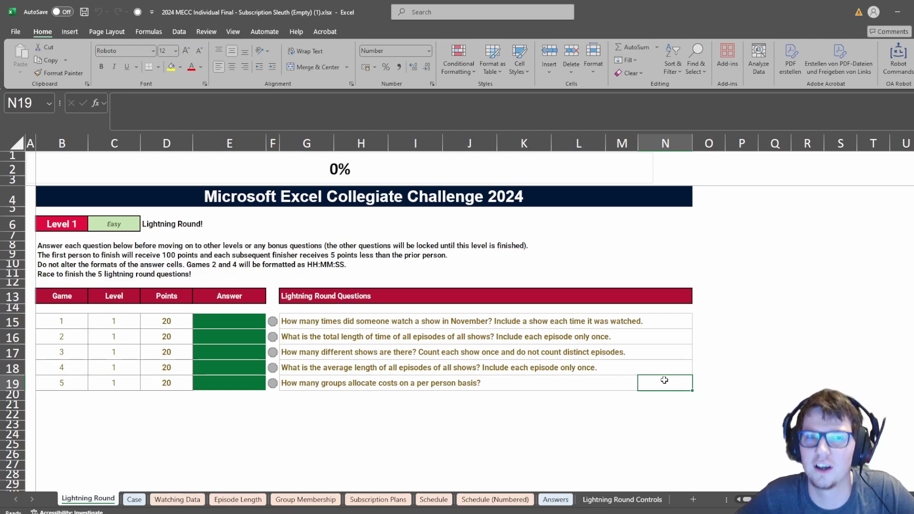
drag(74, 225, 677, 385)
click(678, 385)
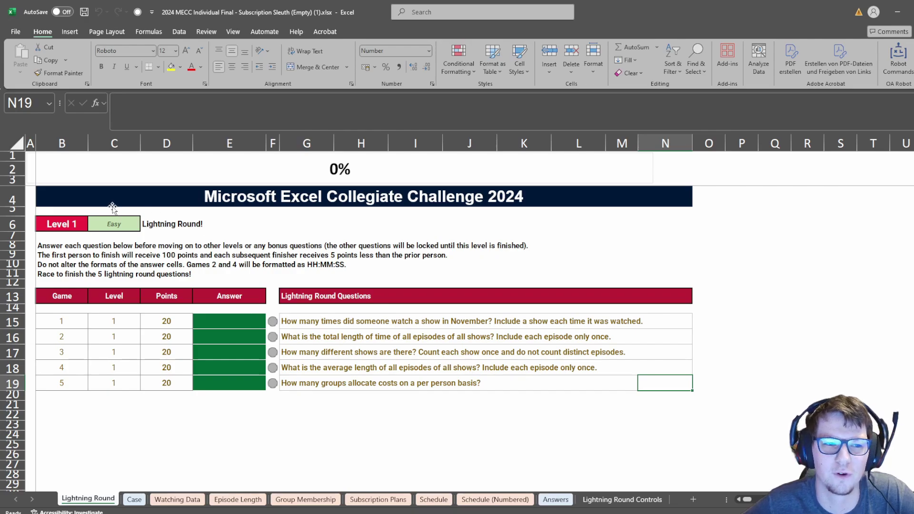
drag(66, 223, 665, 376)
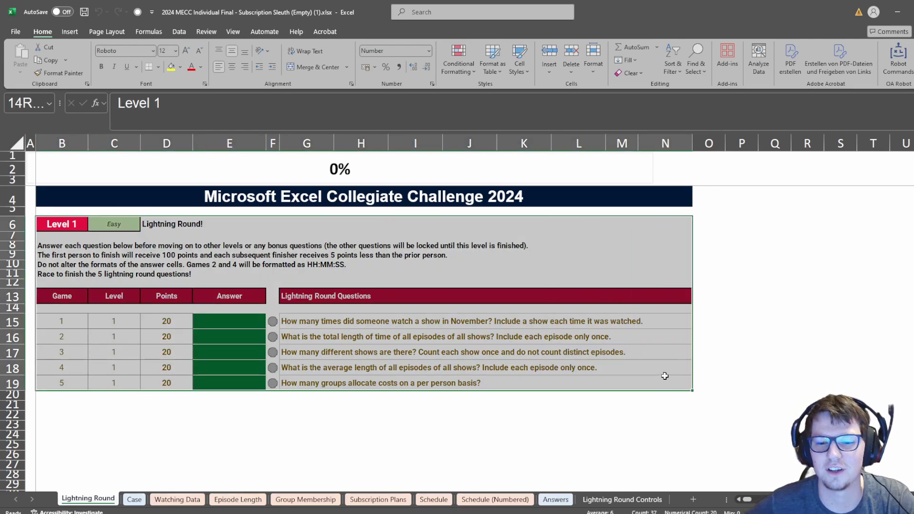
Review the Level 1 rules and answer cells on the Lightning Round sheet and glance at the Case sheet's instructions.
drag(665, 377, 664, 376)
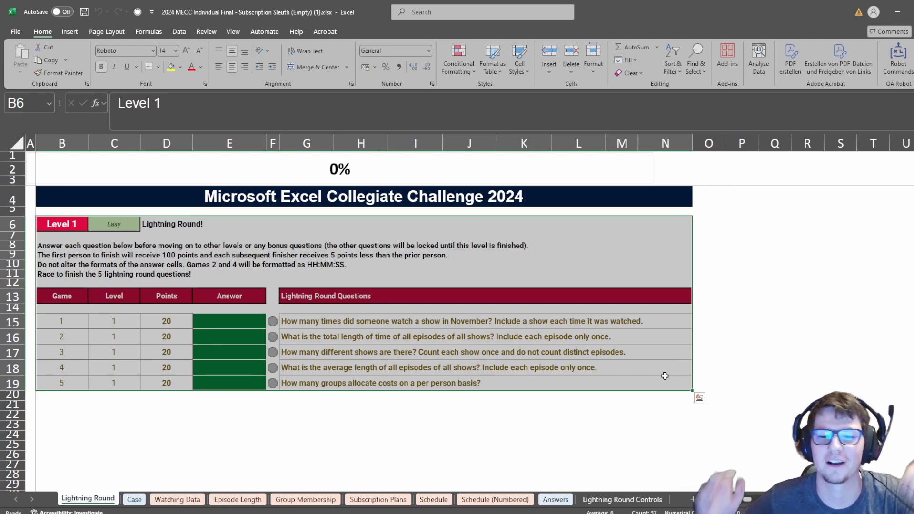
click(665, 376)
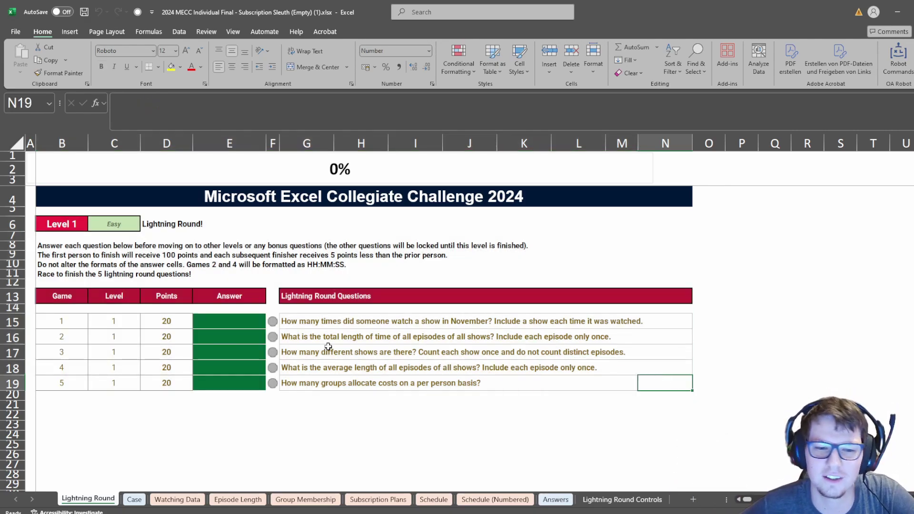
click(301, 330)
click(328, 348)
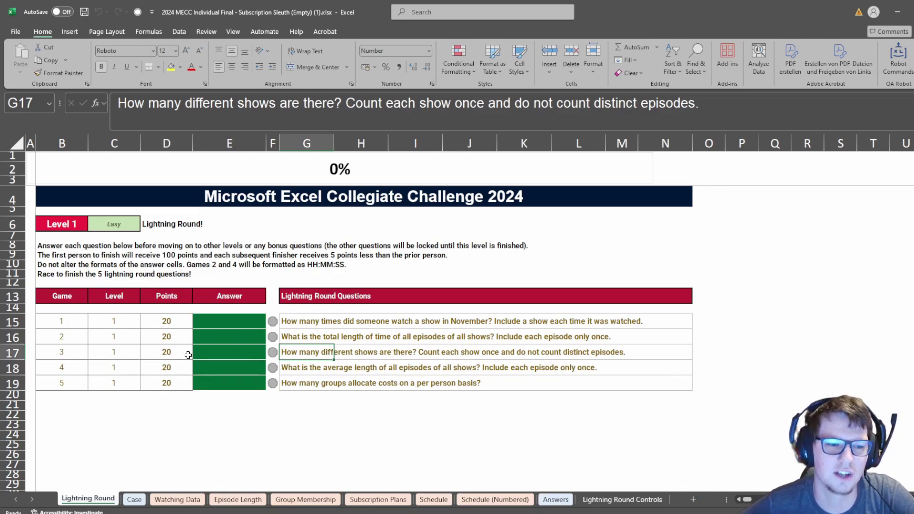
drag(221, 331, 220, 367)
click(220, 351)
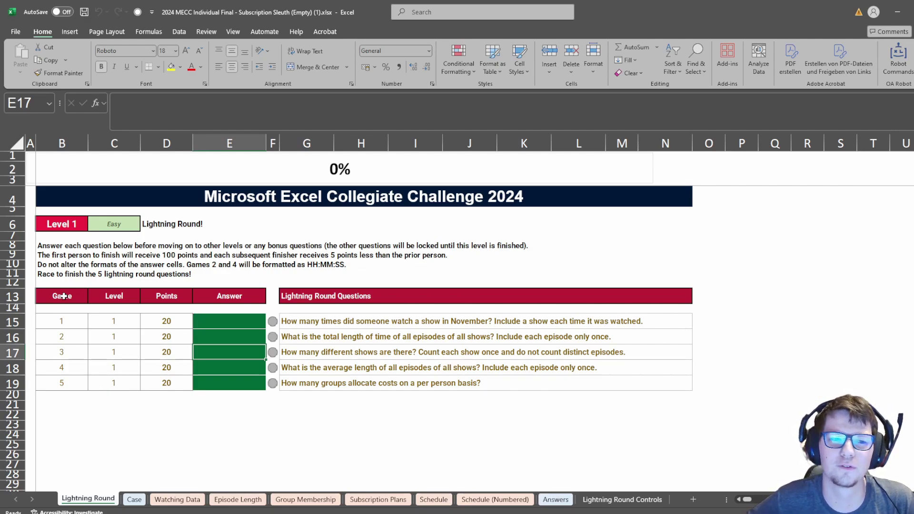
mouse_move(76, 221)
mouse_down()
mouse_move(537, 388)
mouse_move(665, 387)
mouse_move(72, 223)
mouse_up()
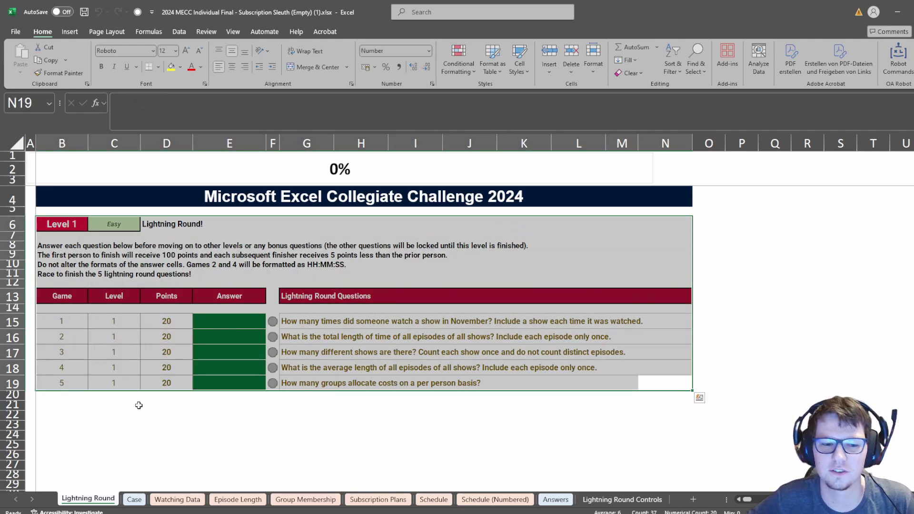
click(142, 499)
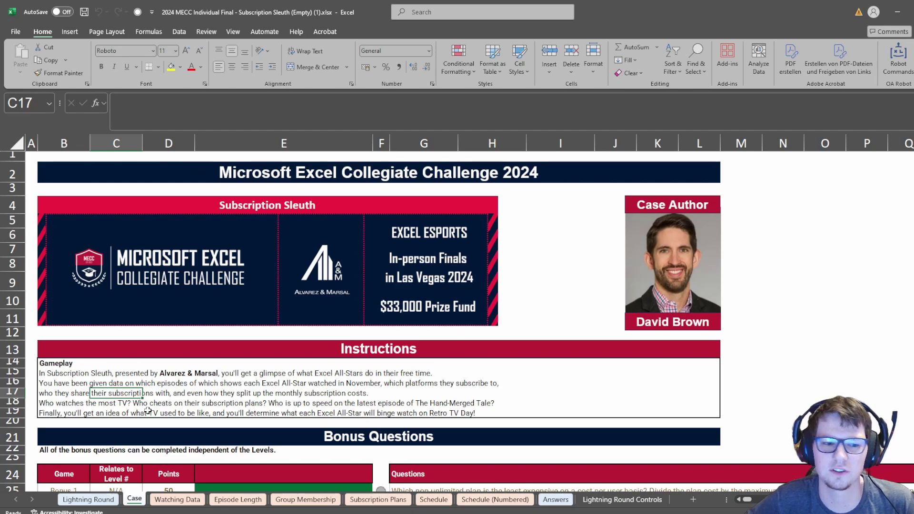
click(110, 501)
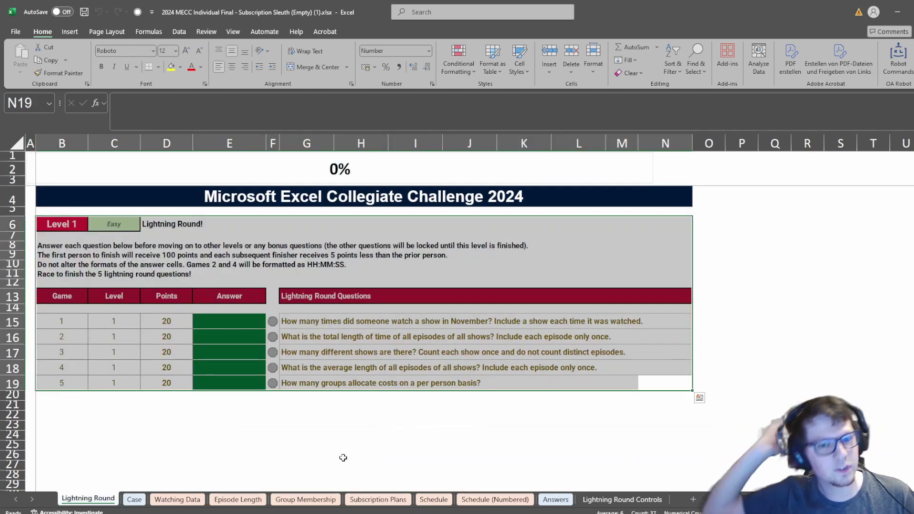
Read through the five Lightning Round questions in G15:G19.
click(233, 325)
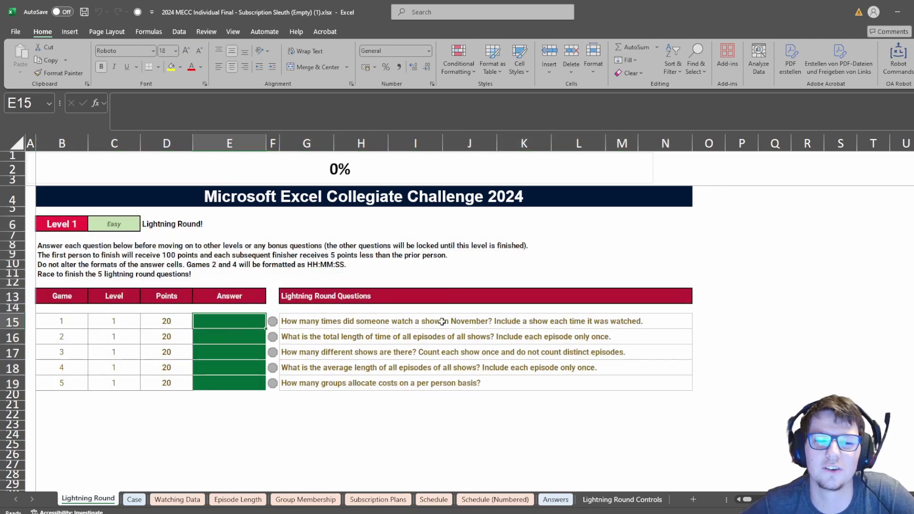
drag(408, 321, 360, 395)
click(309, 326)
drag(303, 330, 305, 388)
click(215, 324)
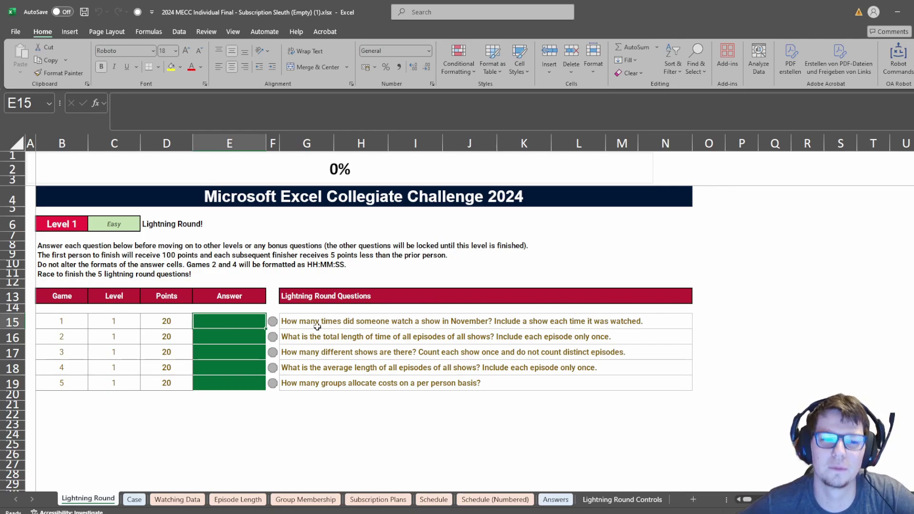
click(296, 324)
click(310, 336)
click(327, 353)
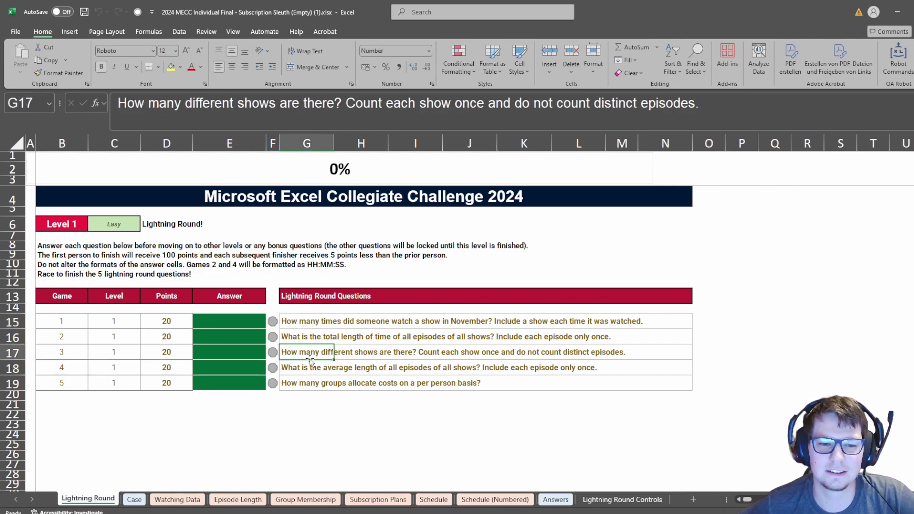
click(318, 367)
click(339, 384)
click(334, 368)
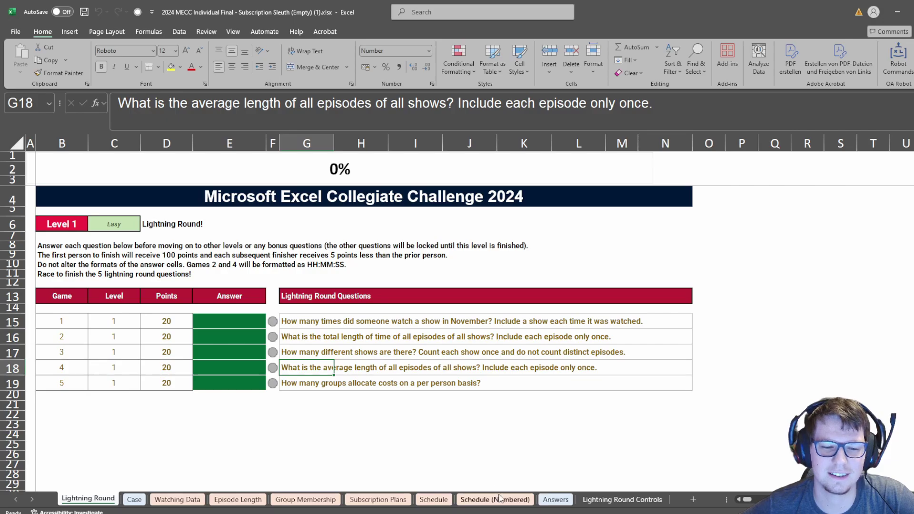
Look over the data sheets from Watching Data through Subscription Plans and return to Watching Data.
click(183, 500)
click(236, 500)
key(ctrl+Page_Down)
key(ctrl+Page_Down)
key(ctrl+Page_Down)
key(ctrl+Page_Down)
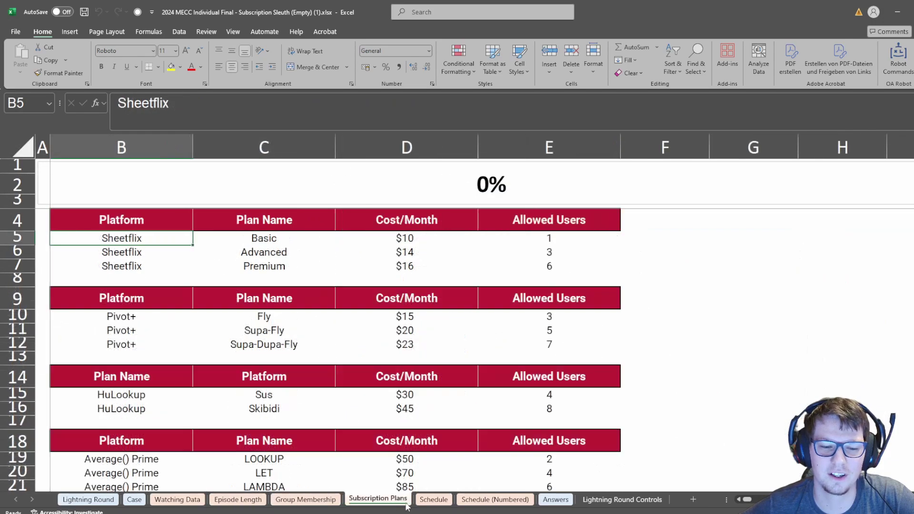
key(ctrl+Page_Up)
key(ctrl+Page_Up)
key(ctrl+Page_Up)
key(ctrl+Page_Up)
key(ctrl+Page_Up)
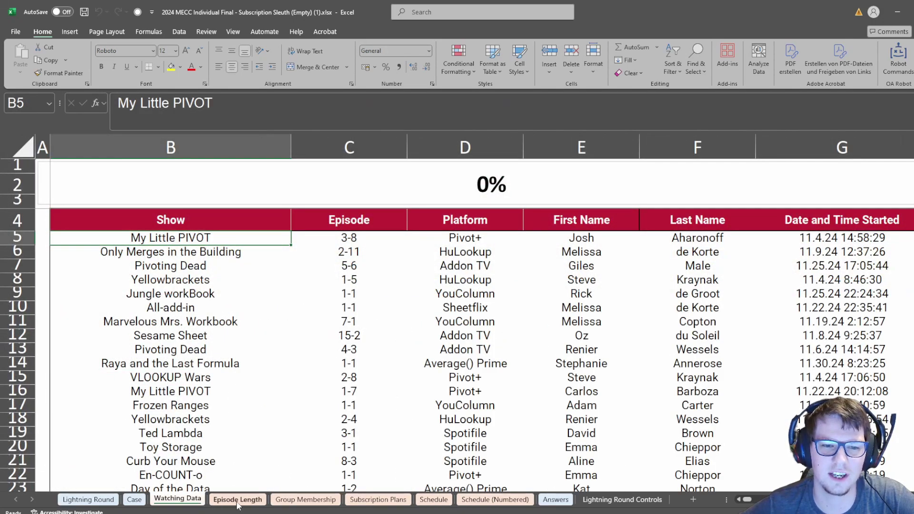
Look over Episode Length, Subscription Plans and the Schedule sheets, and return to the Lightning Round sheet.
click(237, 500)
click(378, 499)
key(ctrl+Page_Down)
key(ctrl+Page_Down)
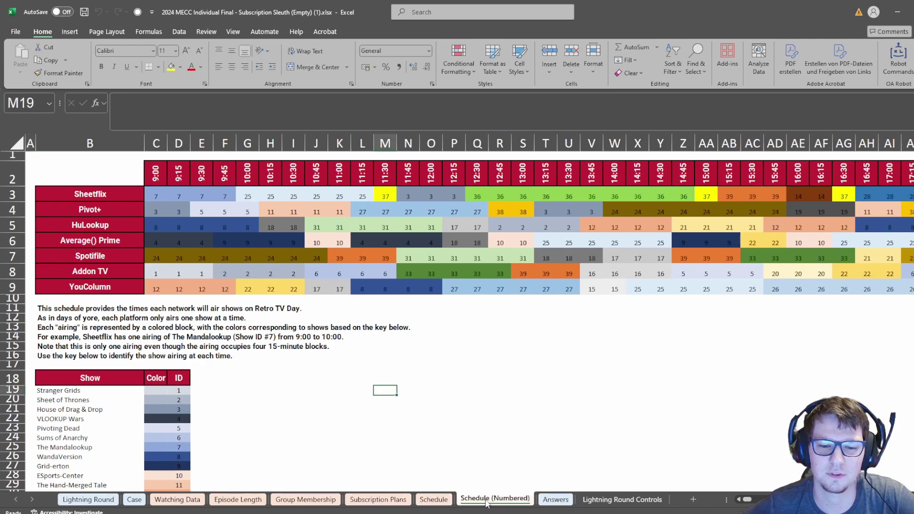
key(ctrl+Page_Up)
key(ctrl+Page_Up)
key(ctrl+Page_Up)
key(ctrl+Page_Up)
key(ctrl+Page_Up)
key(ctrl+Page_Up)
key(ctrl+Page_Up)
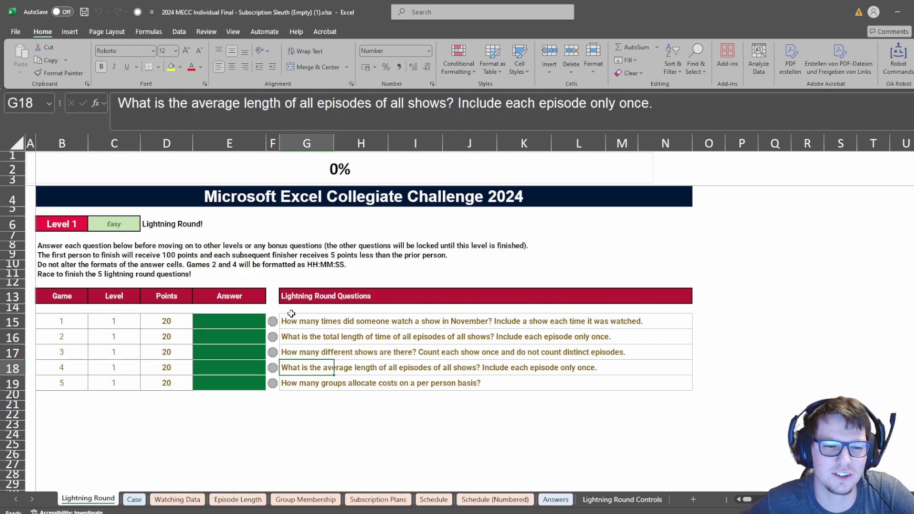
Examine the bonus and Level 2 questions on the Case sheet, including the answer-check formulas in column F, and return to Lightning Round.
click(209, 320)
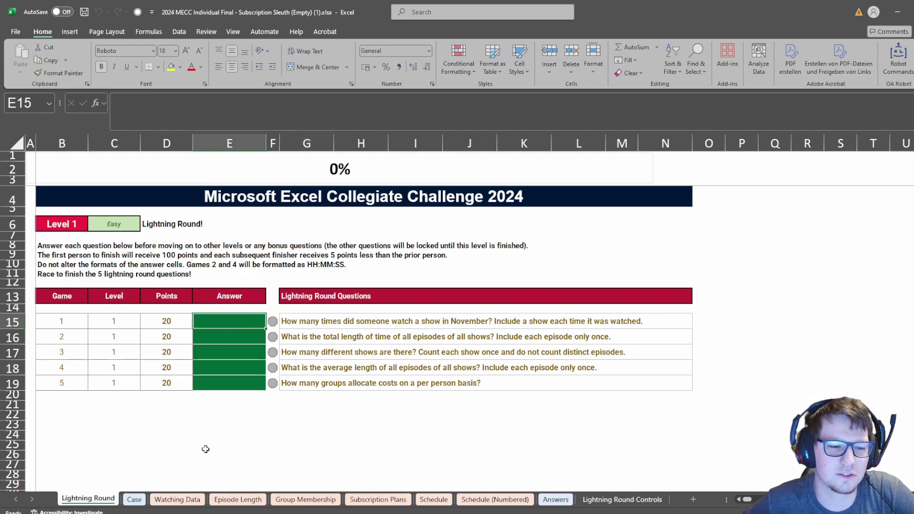
click(134, 500)
scroll(395, 349, down, 7)
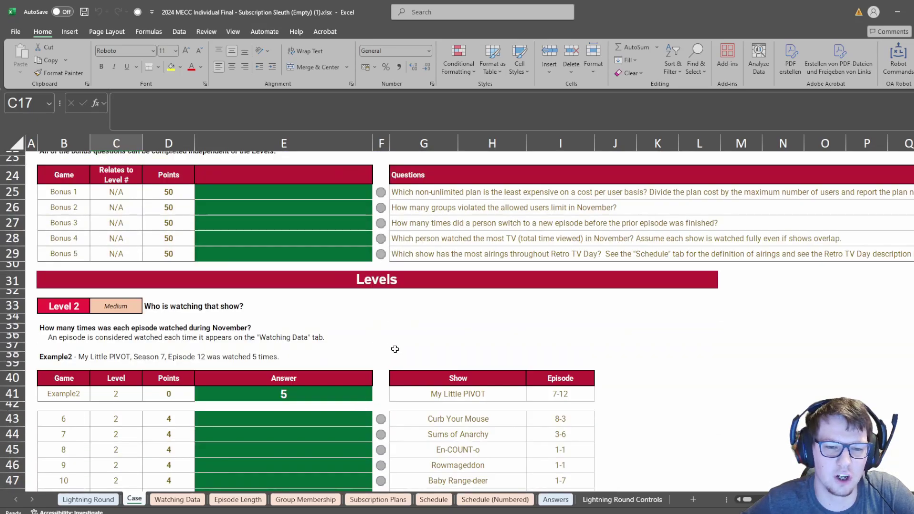
click(378, 425)
click(381, 450)
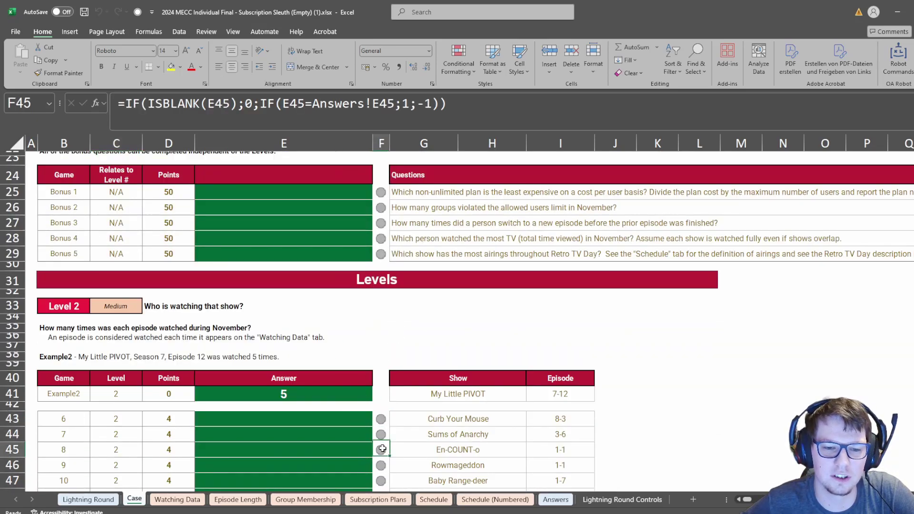
click(340, 465)
click(378, 425)
scroll(378, 424, up, 8)
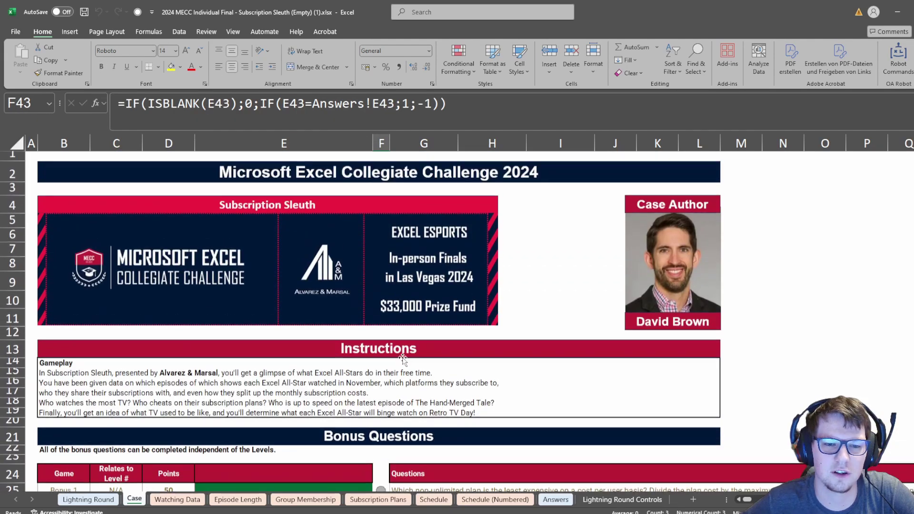
click(560, 221)
scroll(356, 384, down, 3)
scroll(355, 377, up, 3)
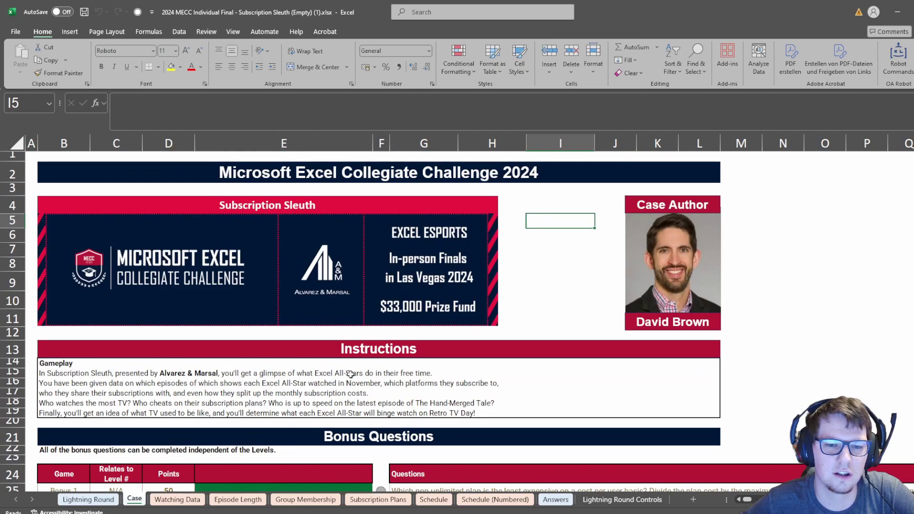
key(ctrl+Page_Up)
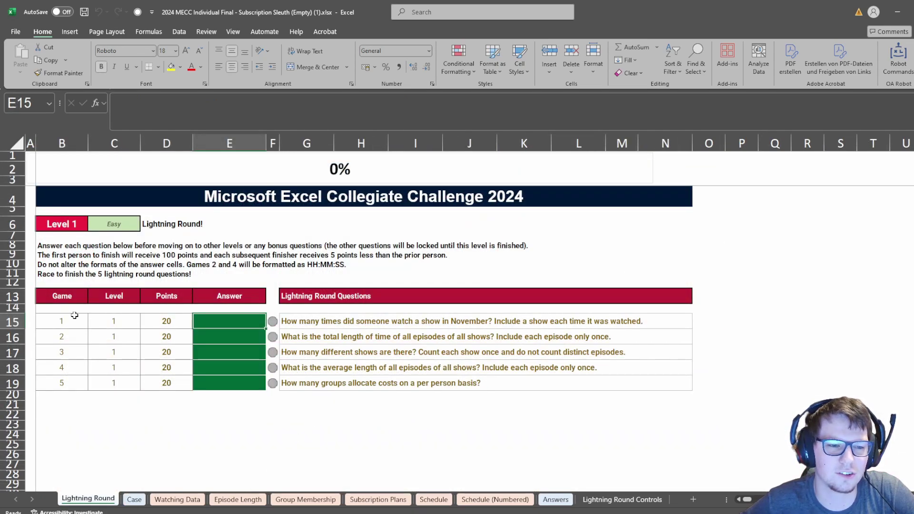
Review the Level 1 answer block B15:F19 and reread the Game 1 question in G15.
drag(74, 319, 234, 387)
click(309, 353)
drag(234, 386, 271, 382)
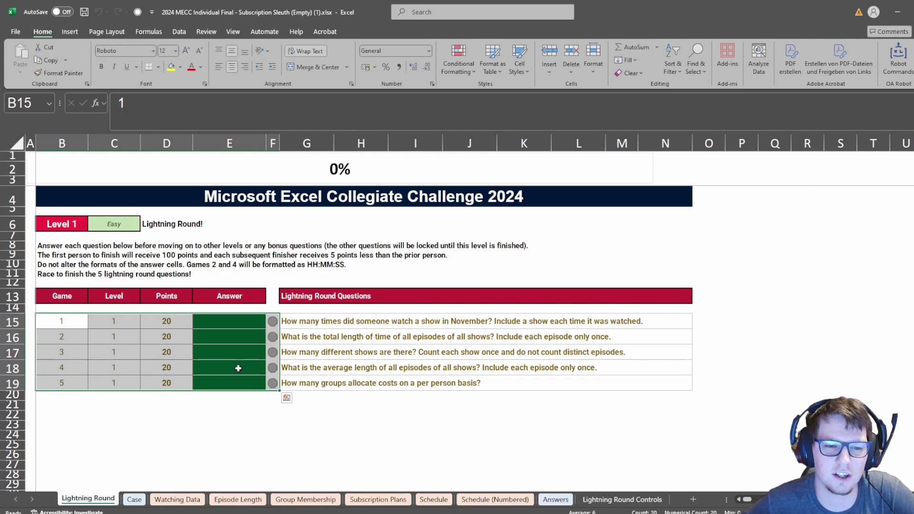
click(238, 368)
click(229, 325)
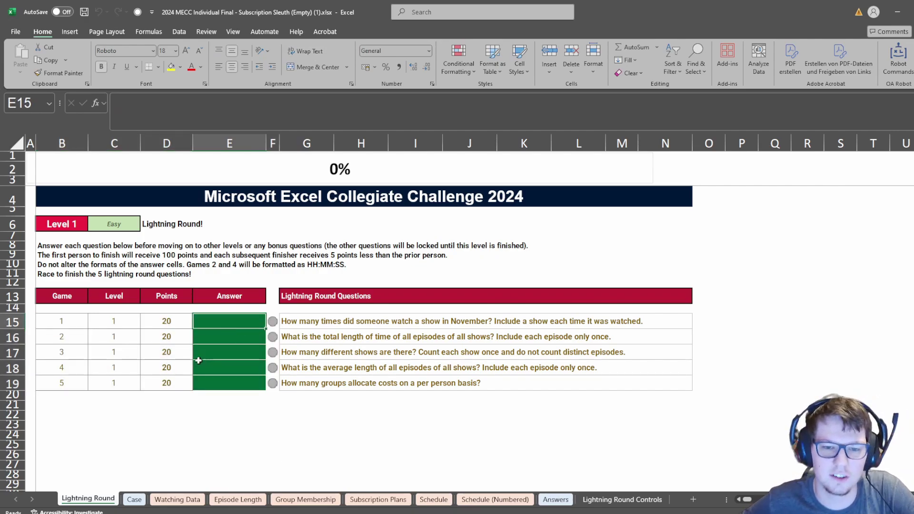
click(304, 323)
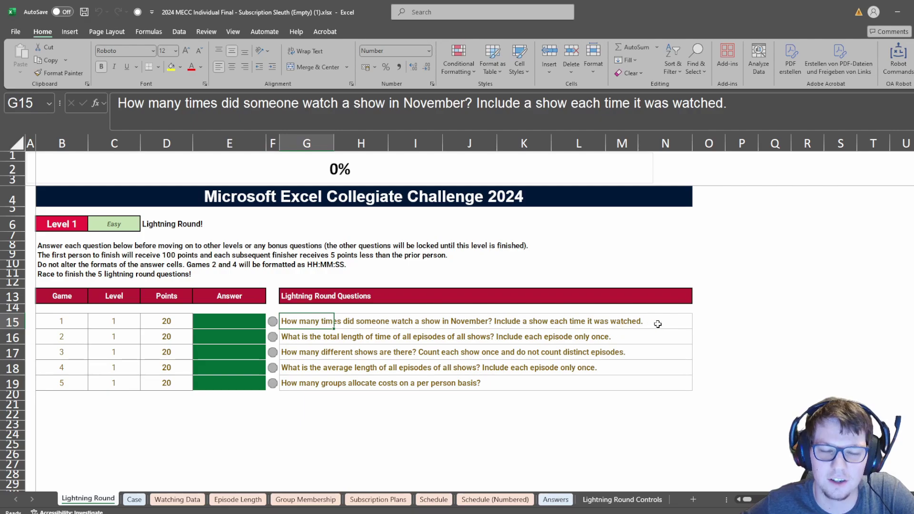
drag(659, 325, 316, 321)
click(308, 325)
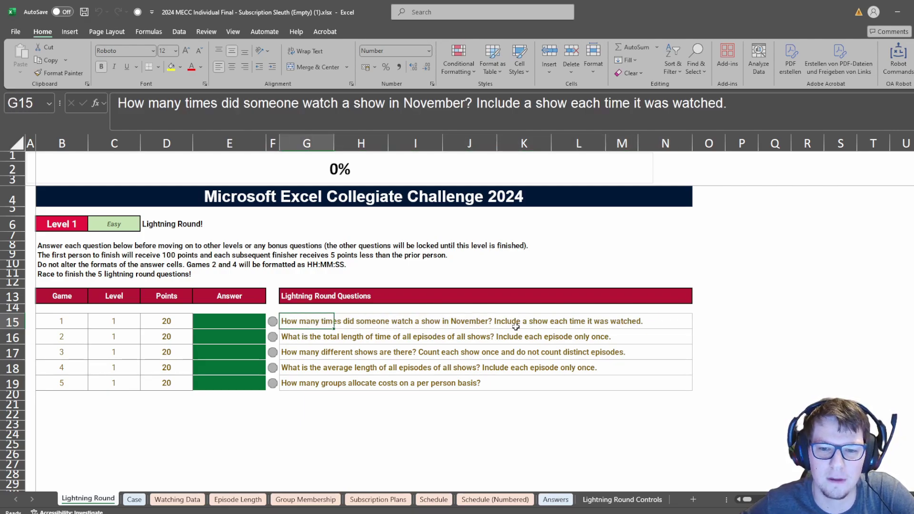
Answer Game 1 in E15 by counting the watched shows with =COUNTA('Watching Data'!B5:B5886).
click(176, 500)
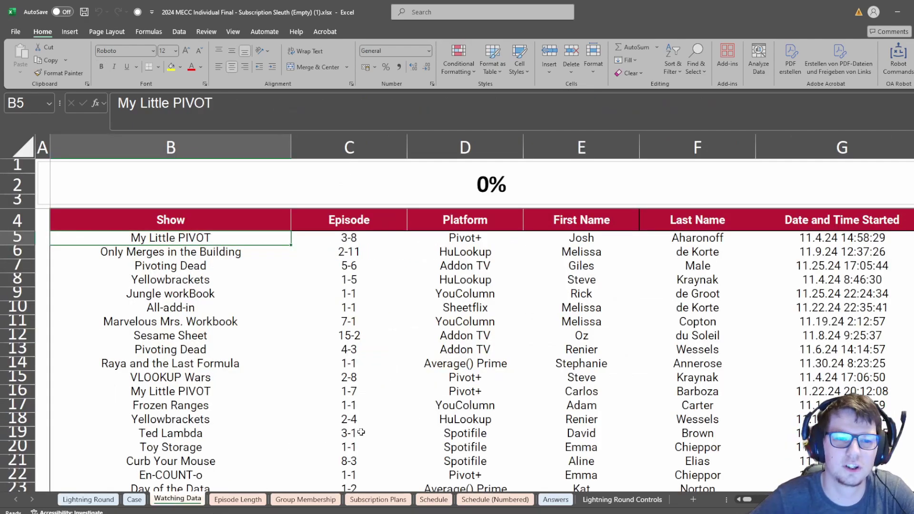
click(88, 499)
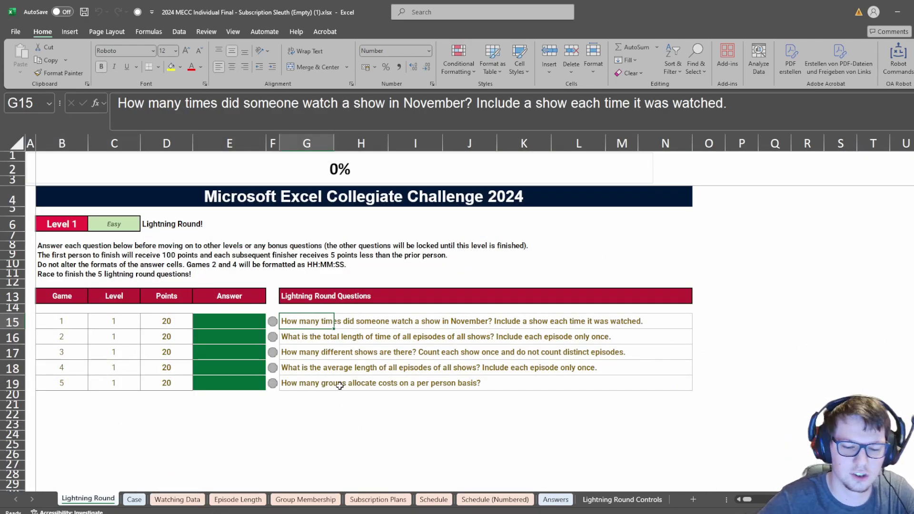
key(Left)
key(Left)
text(=count)
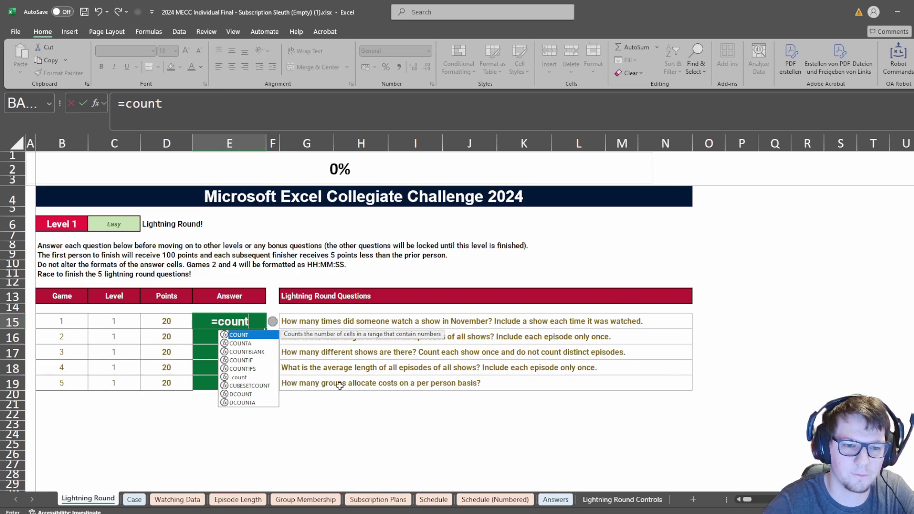
key(Tab)
key(BackSpace)
text(a)
key(Tab)
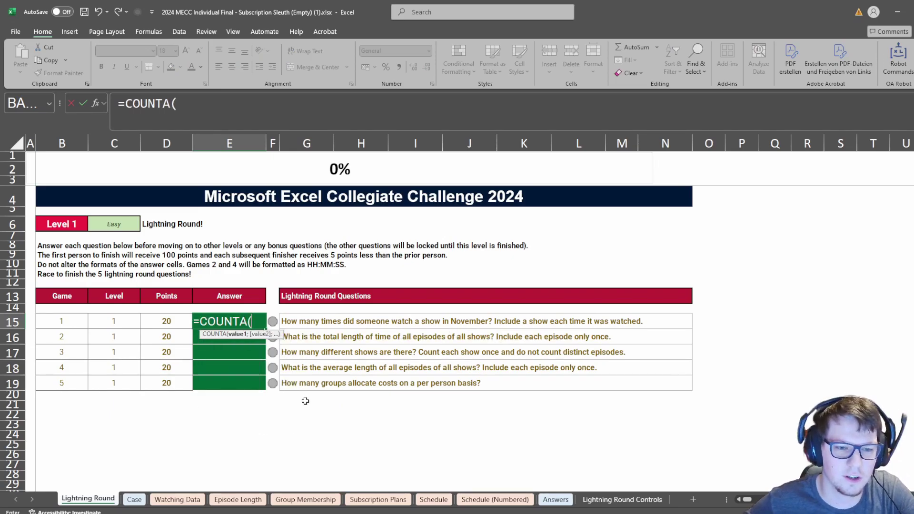
click(177, 500)
click(252, 271)
key(Up)
key(Up)
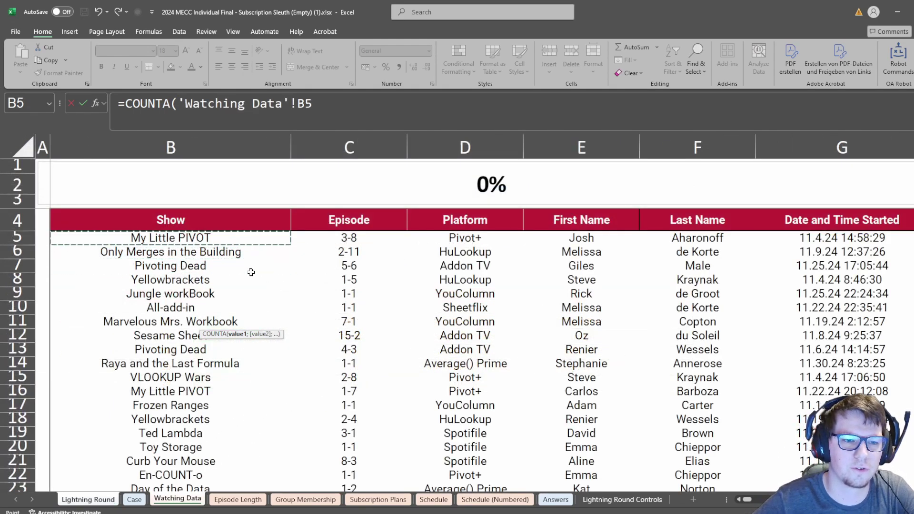
key(ctrl+shift+Down)
key(Return)
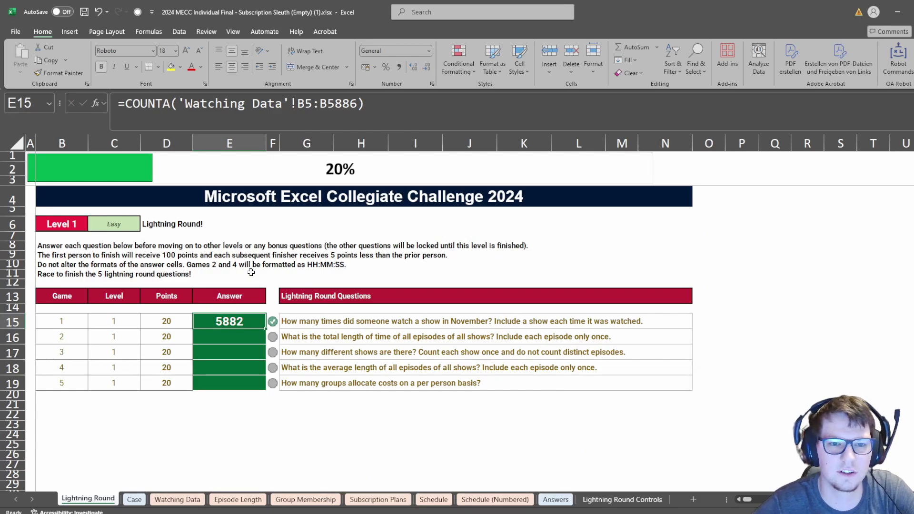
Recheck the Game 1 question against the formula in E15 and select the Game 2 answer cell E16.
click(310, 324)
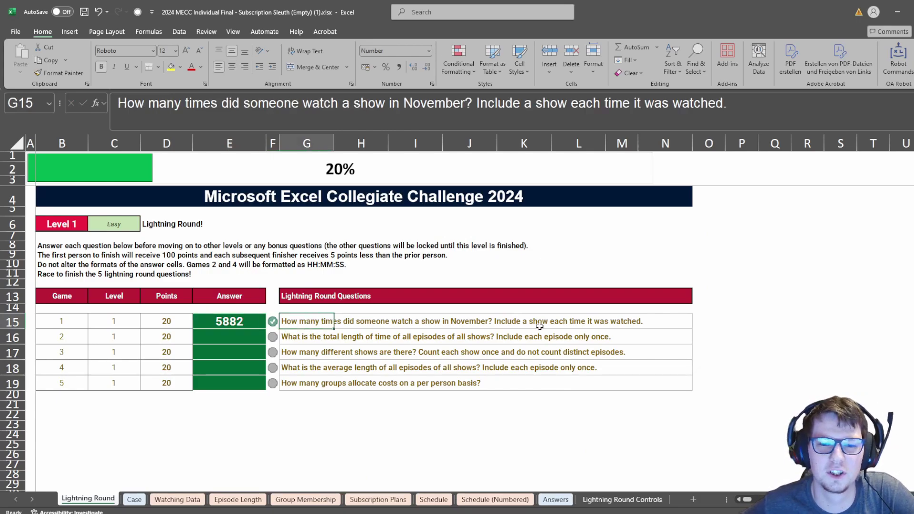
drag(658, 320, 293, 325)
click(294, 324)
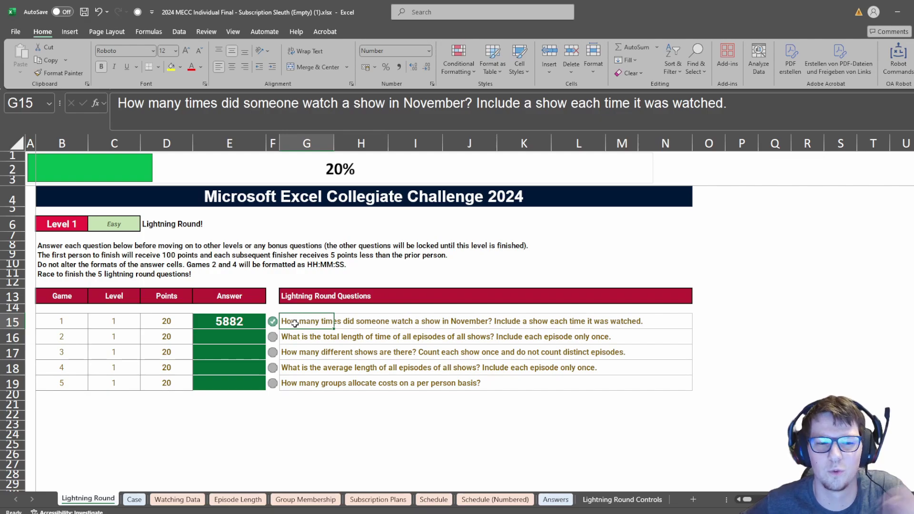
click(251, 324)
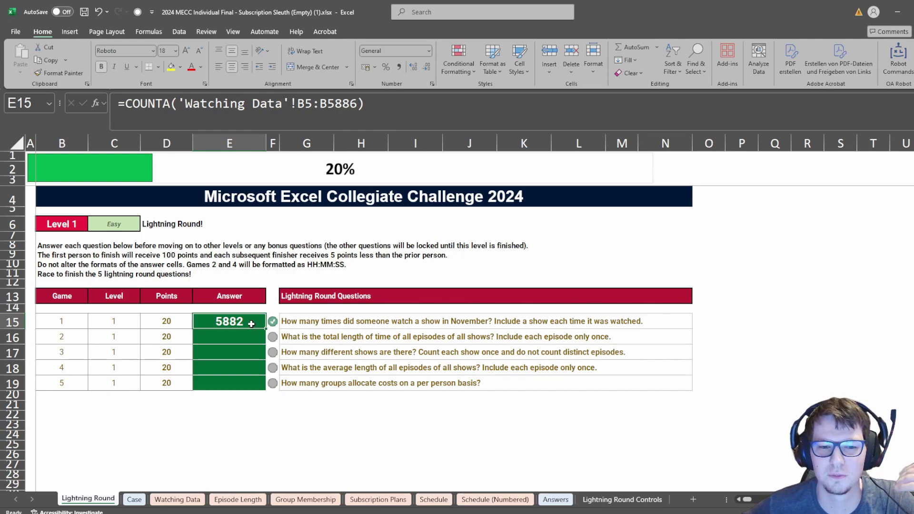
click(251, 336)
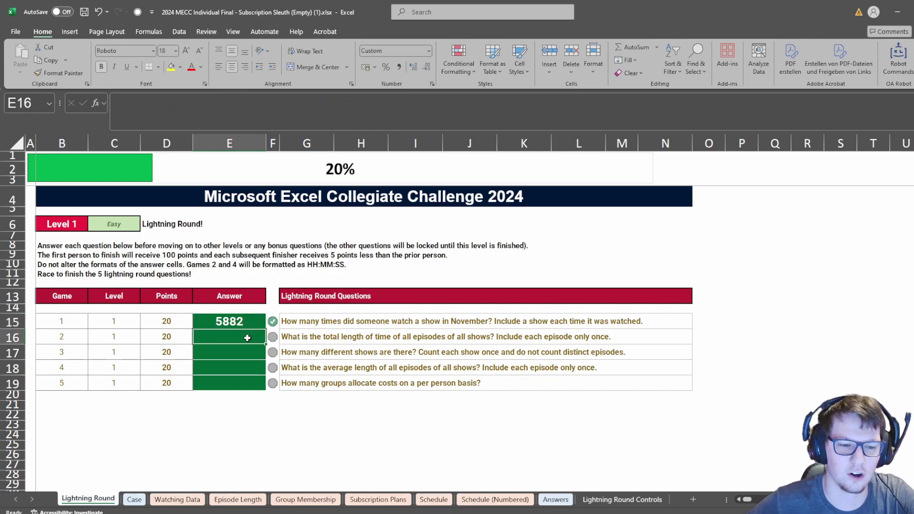
Answer Game 2 in E16 with =SUM('Episode Length'!D5:D2309), recheck its question, and select the Game 3 answer cell E17.
text(=sum()
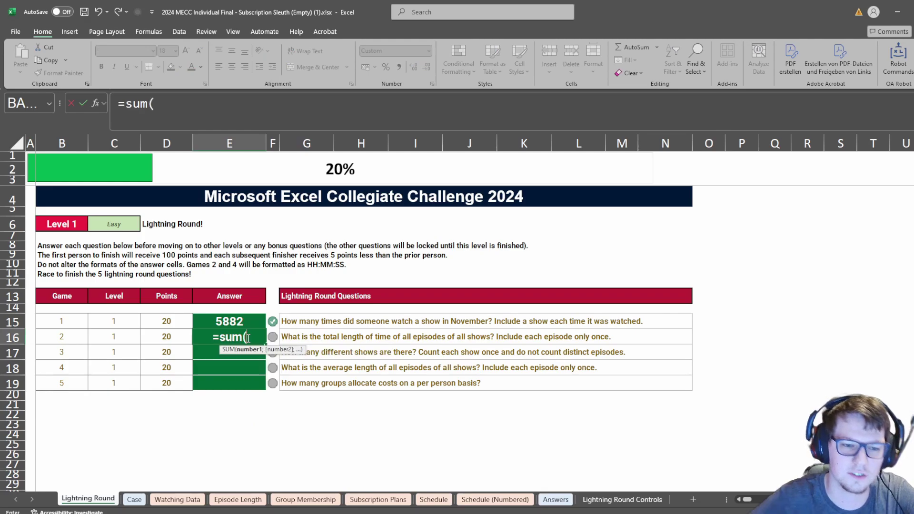
click(238, 499)
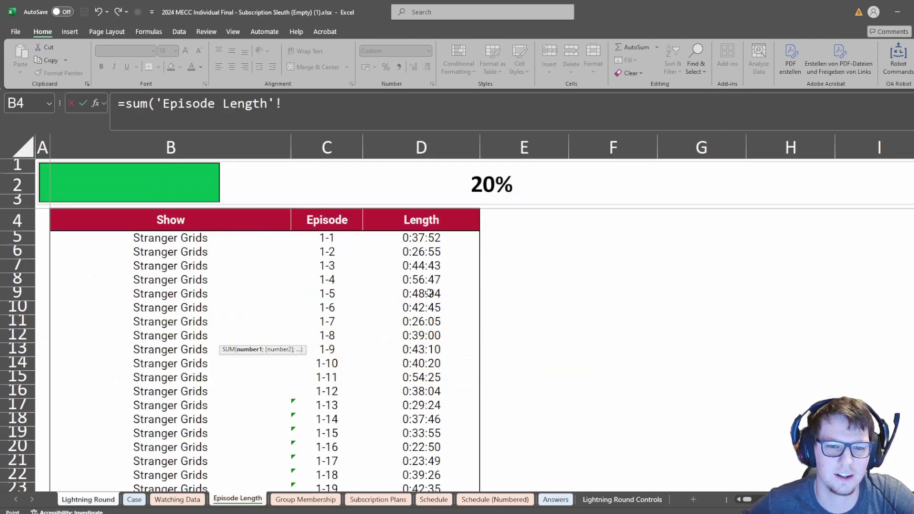
click(422, 238)
key(ctrl+shift+Down)
text())
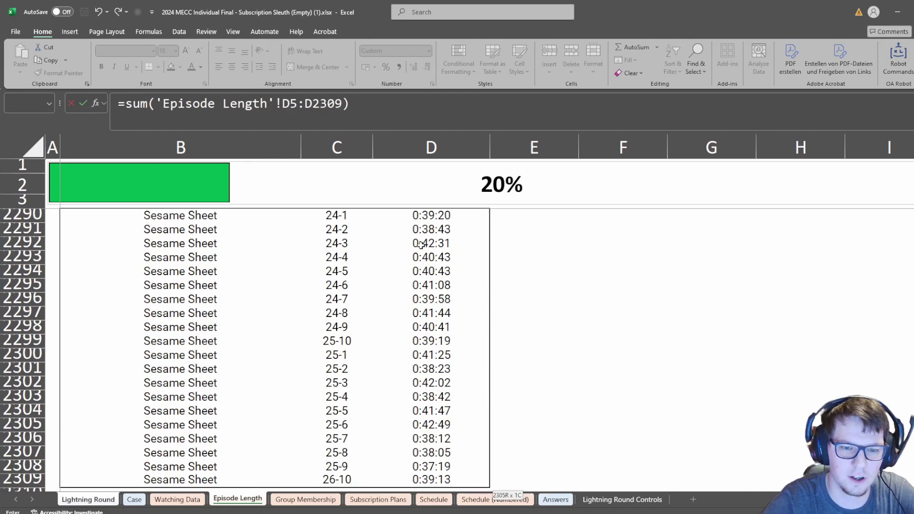
key(Return)
key(Up)
key(Right)
key(Right)
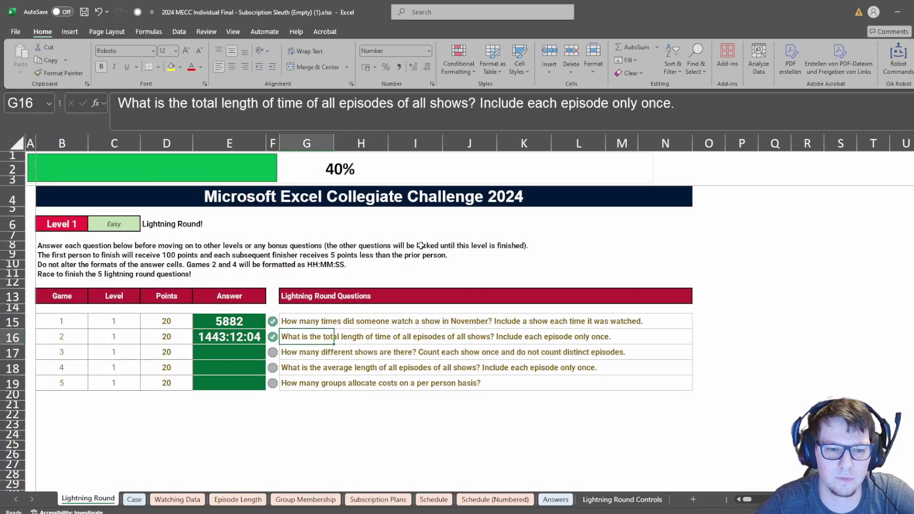
key(Down)
key(Left)
key(Left)
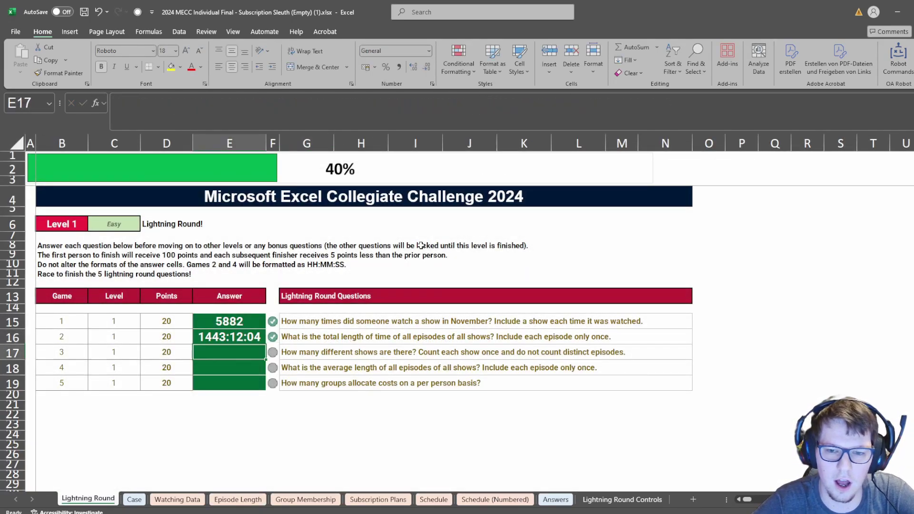
text(=uni)
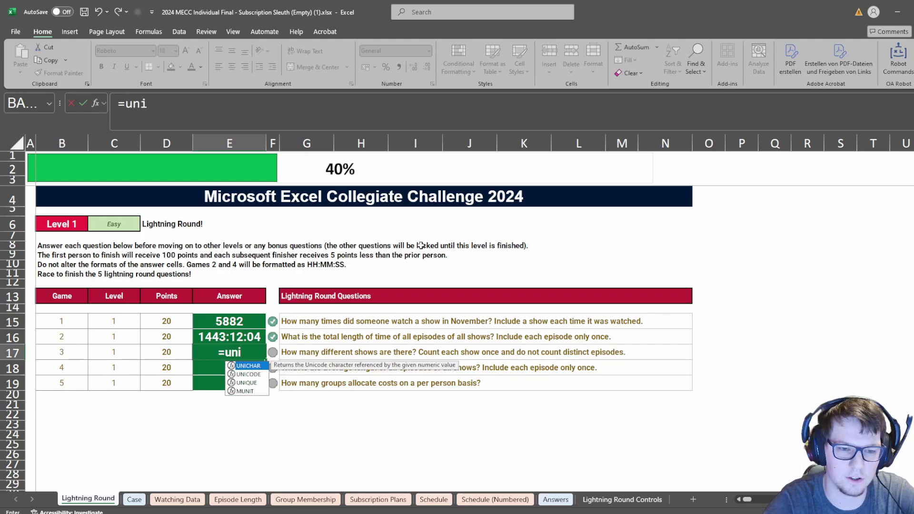
key(Tab)
key(BackSpace)
key(BackSpace)
key(BackSpace)
key(BackSpace)
key(BackSpace)
key(BackSpace)
key(BackSpace)
key(BackSpace)
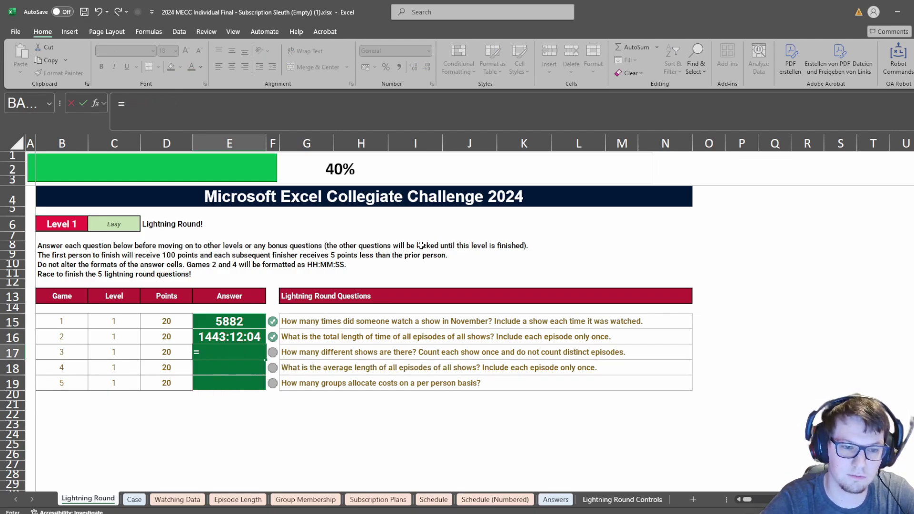
Answer Game 3 in E17 by counting the distinct shows in column B of Episode Length with COUNTA and UNIQUE.
text(=counta(un)
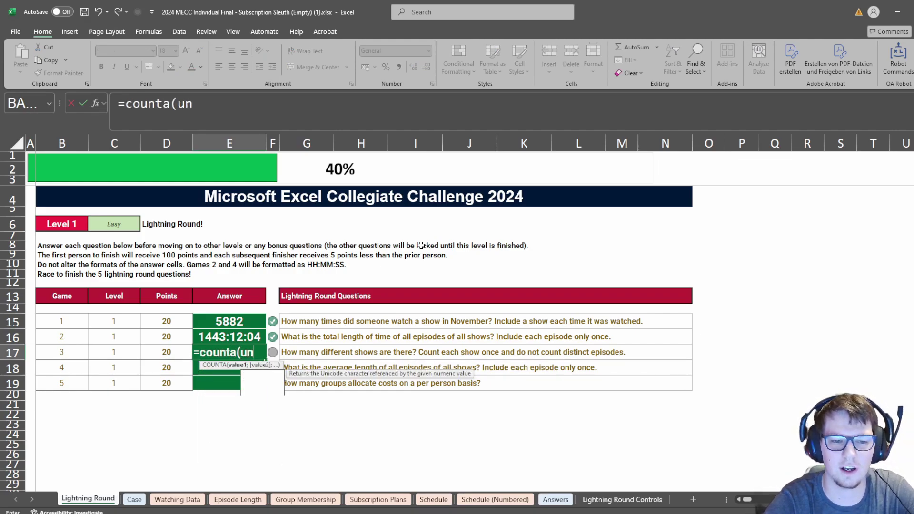
key(Tab)
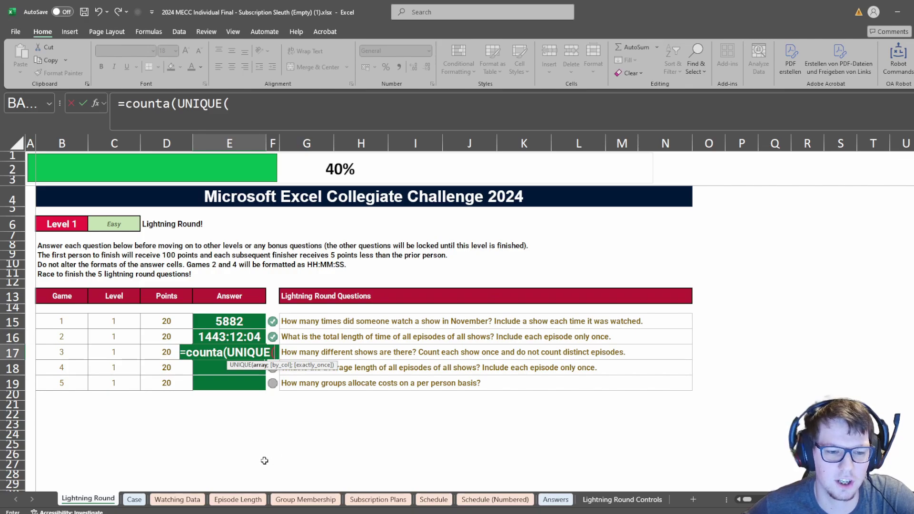
click(238, 499)
click(157, 386)
key(Up)
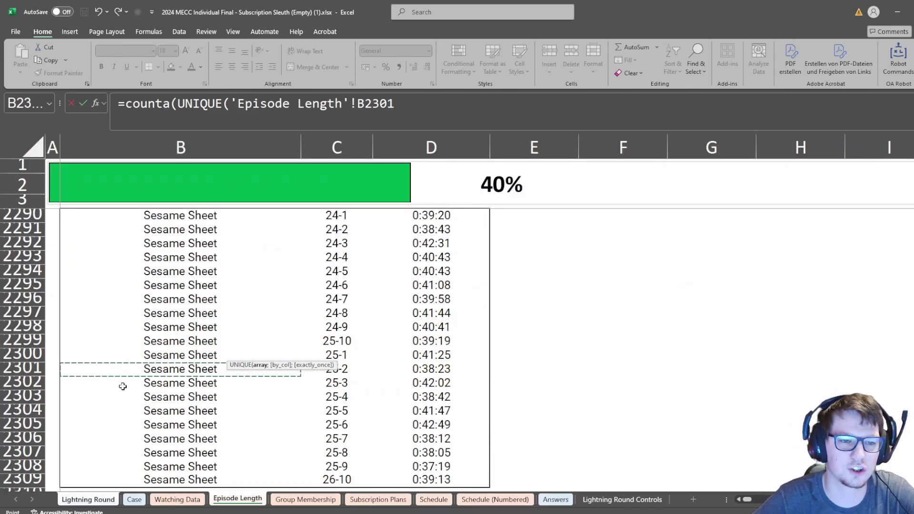
key(ctrl+Up)
key(Down)
key(ctrl+shift+Down)
text()))
key(Return)
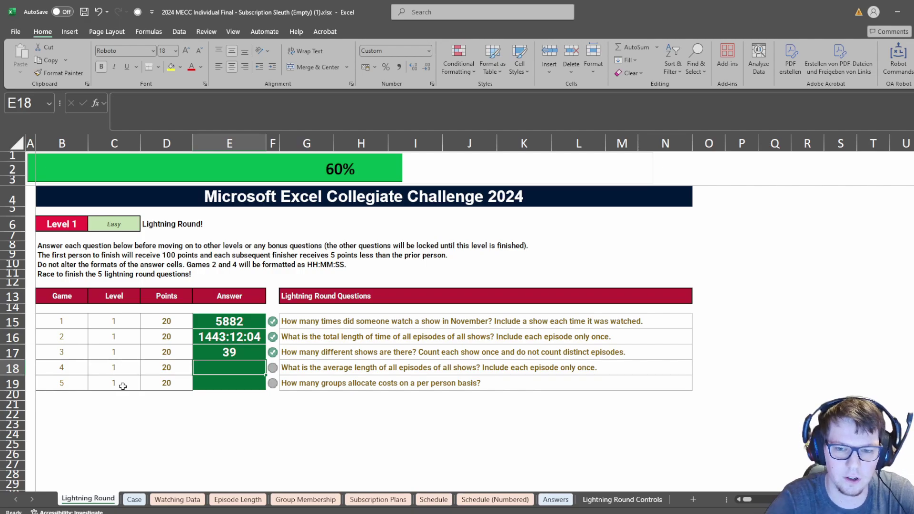
Answer Game 4 in E18 with the AVERAGE of all episode lengths in column D of Episode Length.
text(=aver)
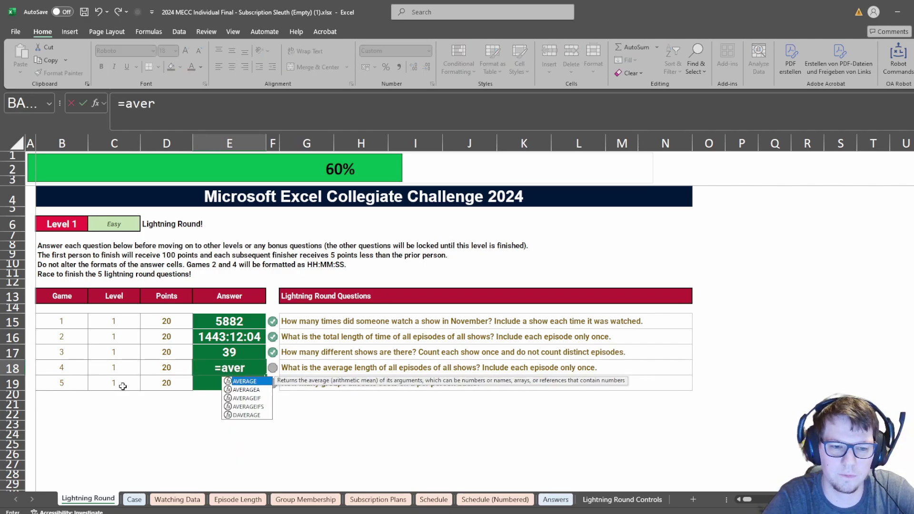
key(Tab)
click(233, 497)
click(419, 361)
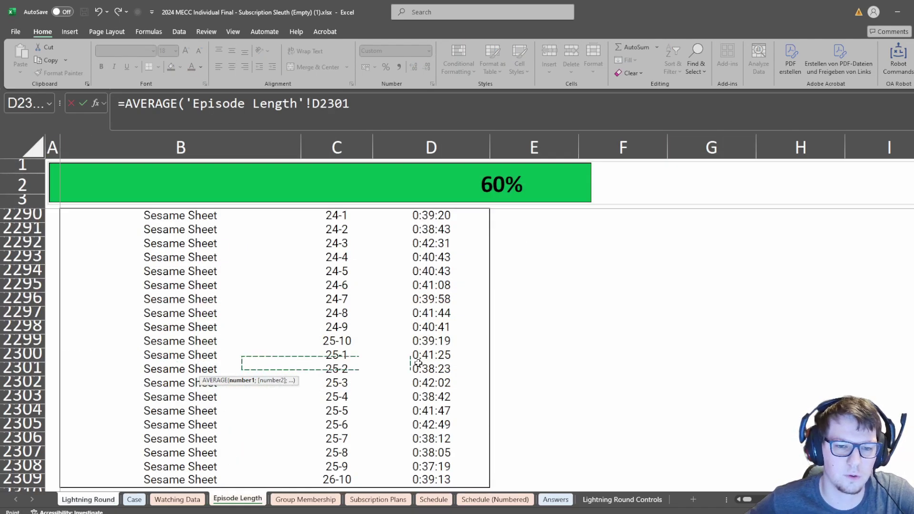
key(ctrl+Up)
key(Down)
key(ctrl+shift+Down)
key(Return)
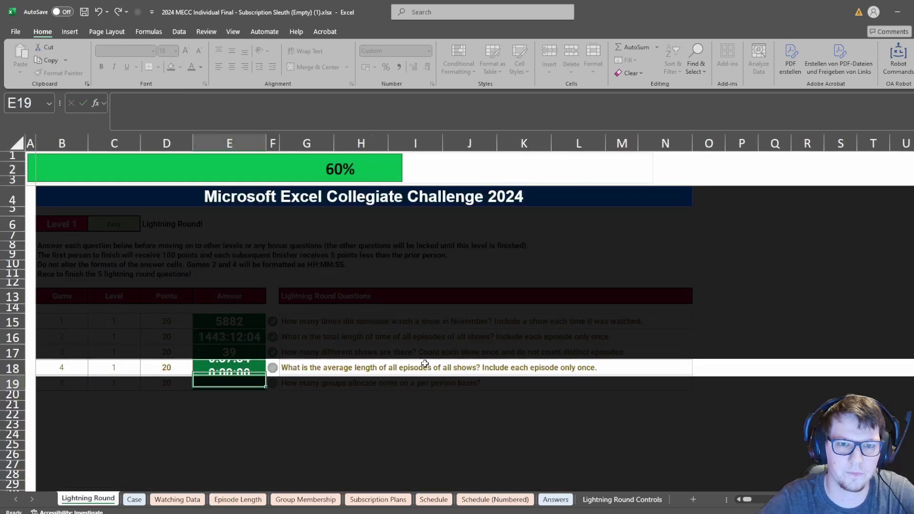
Check the Game 5 question, and on Group Membership list the distinct group names in H6 with =UNIQUE(D5:D203).
mouse_move(299, 386)
mouse_down()
mouse_move(489, 384)
mouse_move(298, 382)
mouse_up()
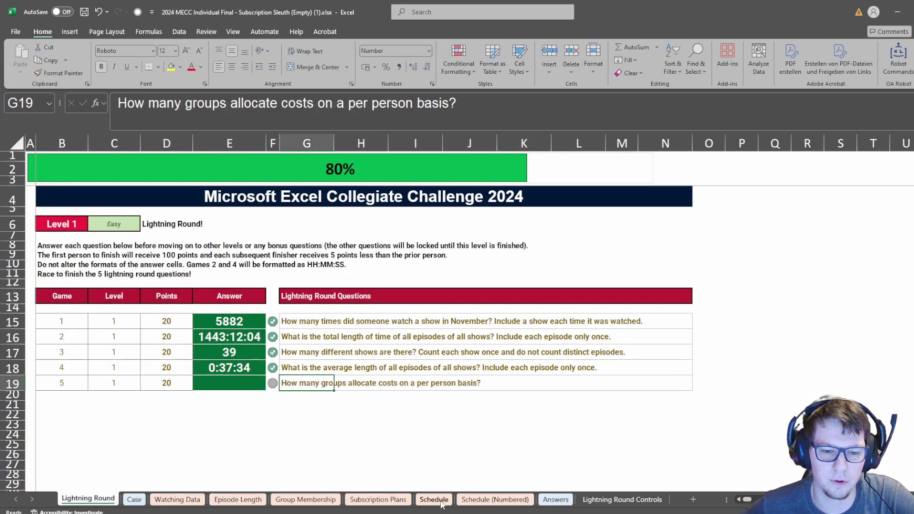
click(306, 500)
click(857, 248)
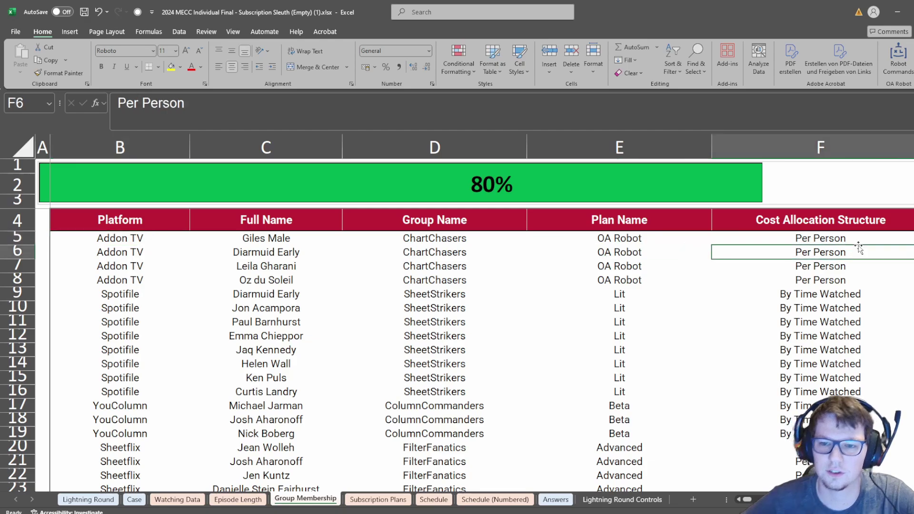
click(865, 249)
click(858, 247)
text(=)
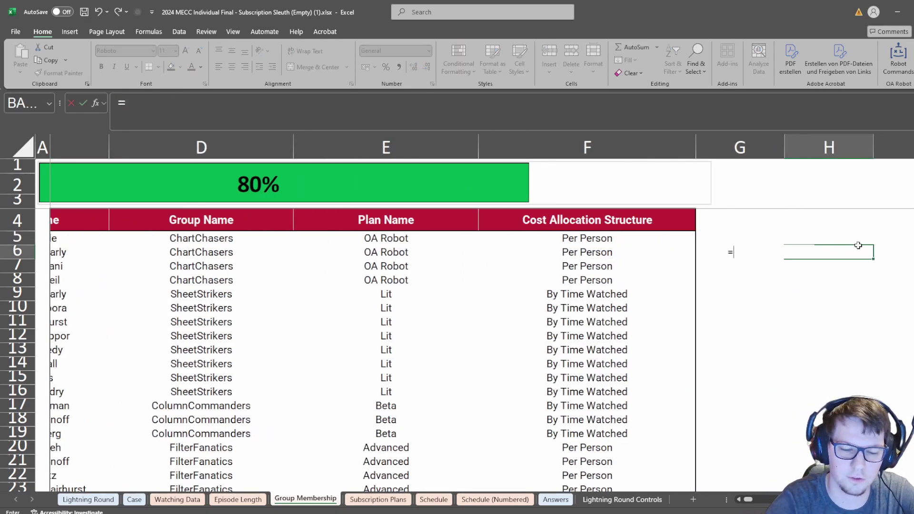
text(u)
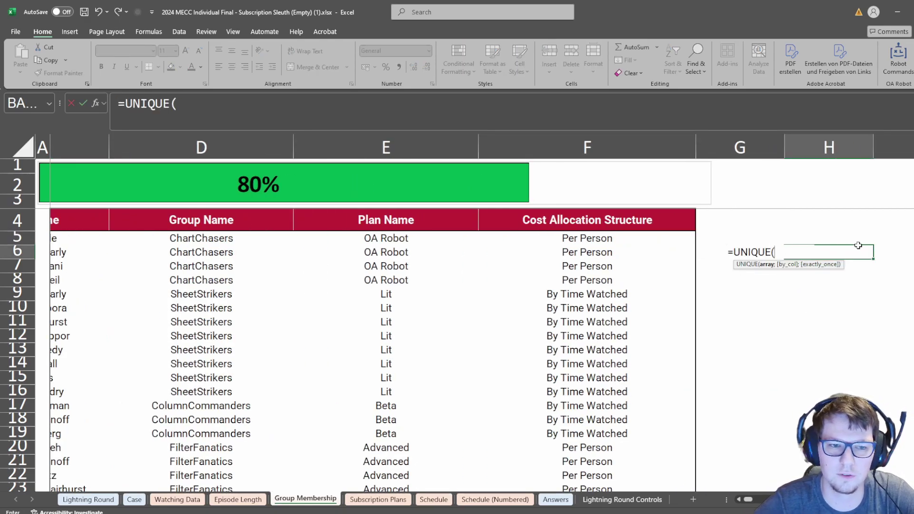
key(Left)
key(Left)
key(Left)
key(Left)
key(Left)
key(Up)
key(Right)
key(ctrl+shift+Down)
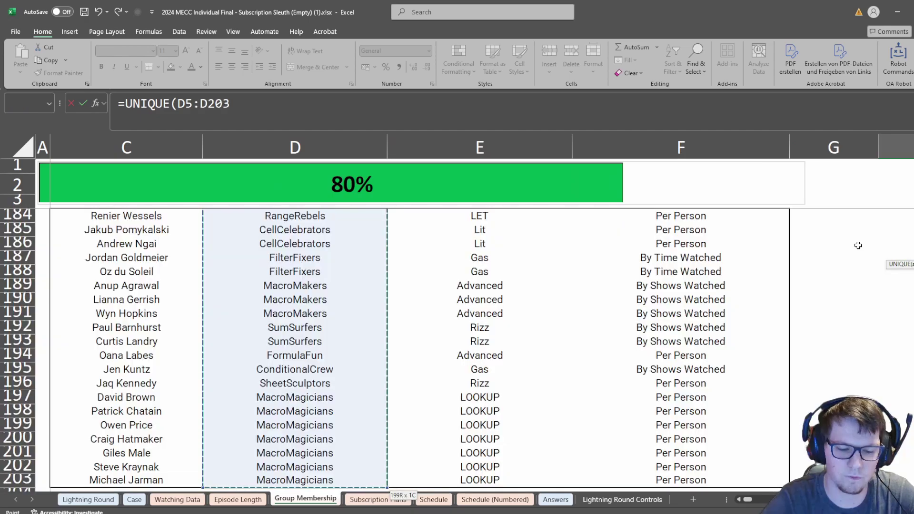
text())
key(Return)
Begin an XLOOKUP in I6 with the group list H6# as lookup value and the group names D5:D203 as lookup array.
key(Up)
key(Right)
key(Up)
key(Left)
key(Down)
key(Right)
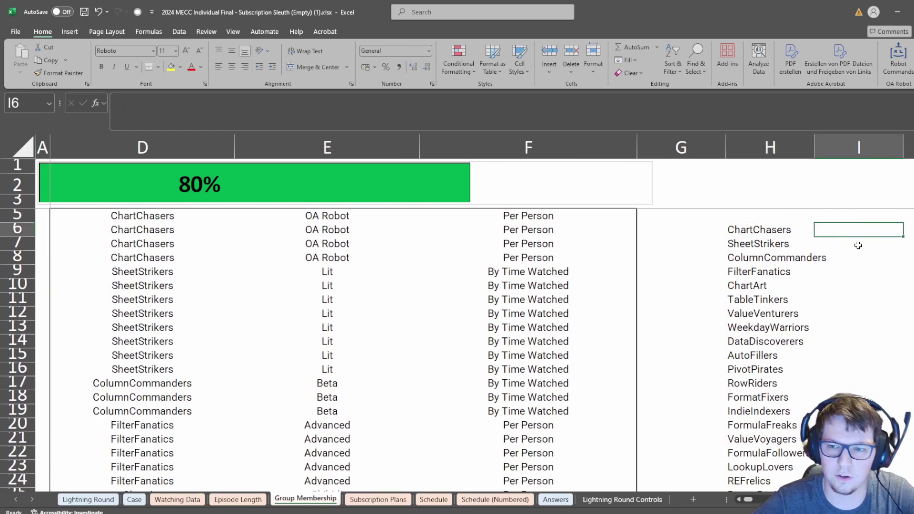
text(=XLOOKUP()
key(Left)
key(ctrl+shift+Down)
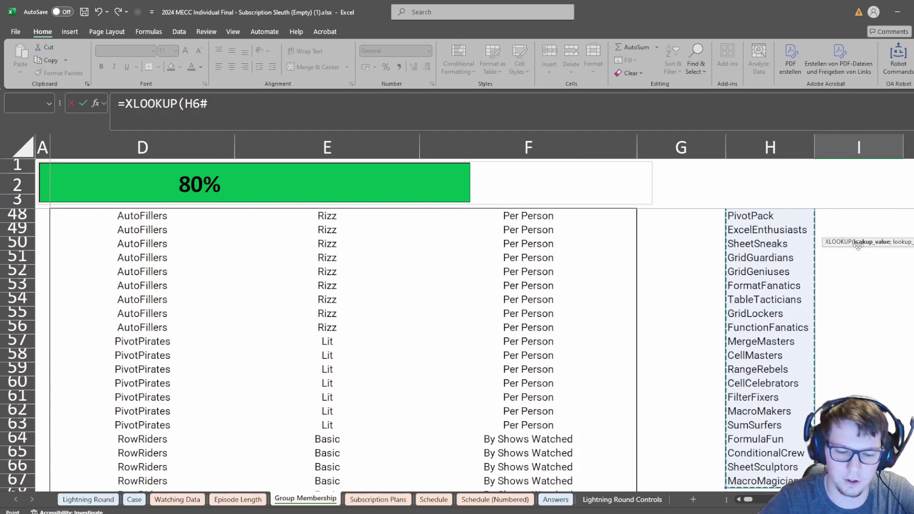
text(;)
key(Left)
key(Left)
key(Left)
key(Left)
key(Left)
key(Left)
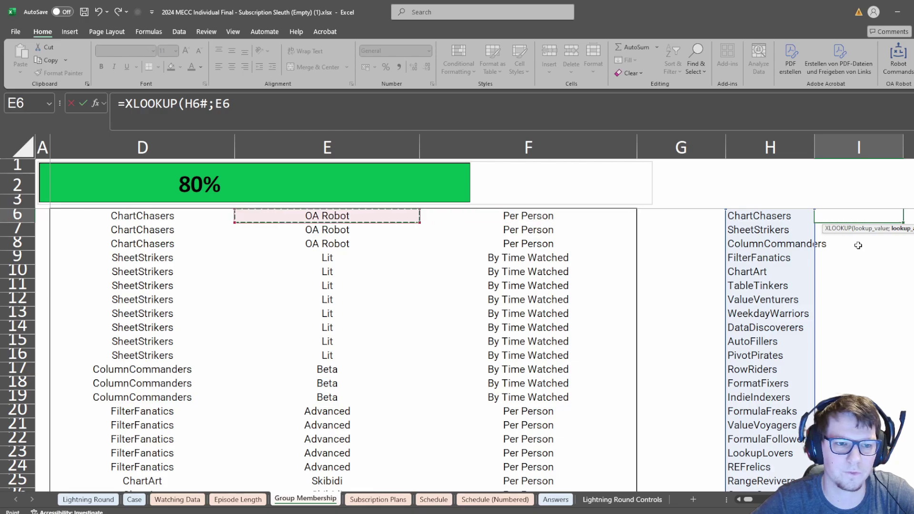
key(Right)
key(Right)
key(Left)
key(Up)
key(Up)
key(Down)
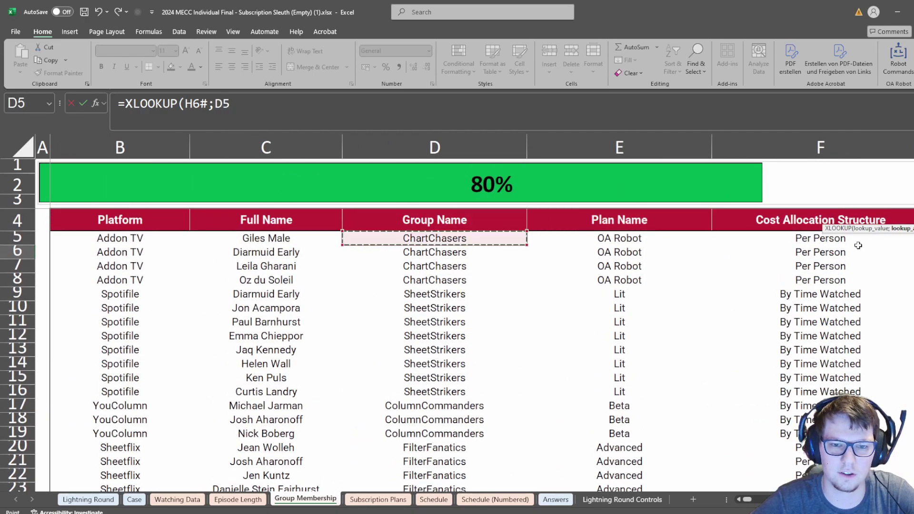
key(ctrl+shift+Down)
Complete the XLOOKUP in I6 with the cost allocation structures F5:F203 as return array, and select cell K6.
text(;)
key(Left)
key(Left)
key(Left)
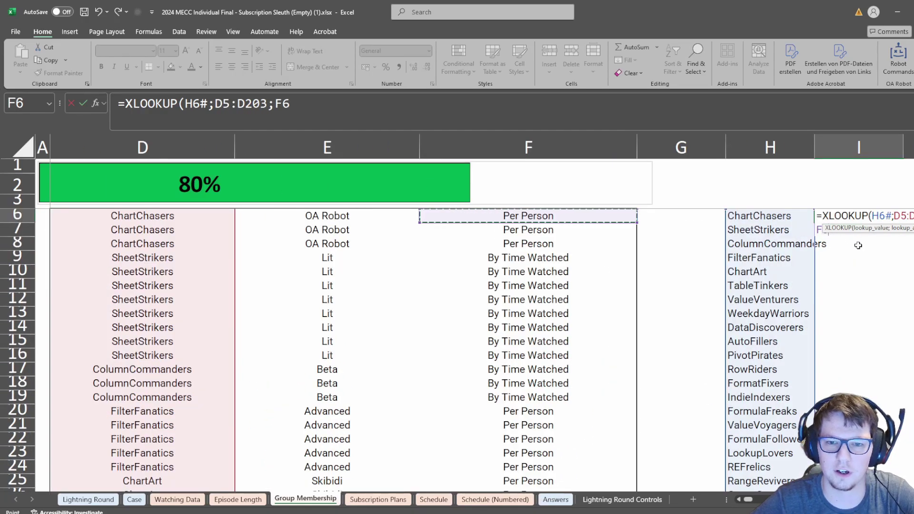
key(Up)
key(Up)
key(Down)
key(ctrl+shift+Down)
text())
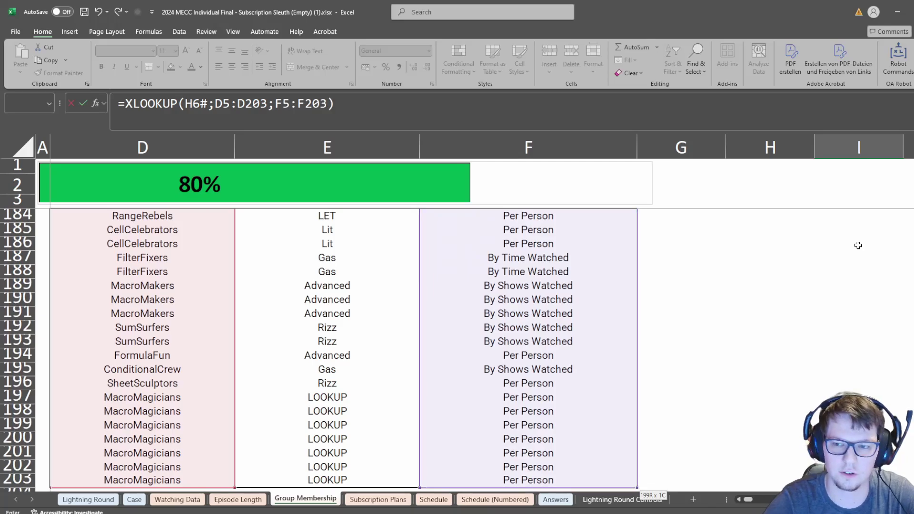
key(Return)
key(Up)
key(Up)
key(Right)
key(Right)
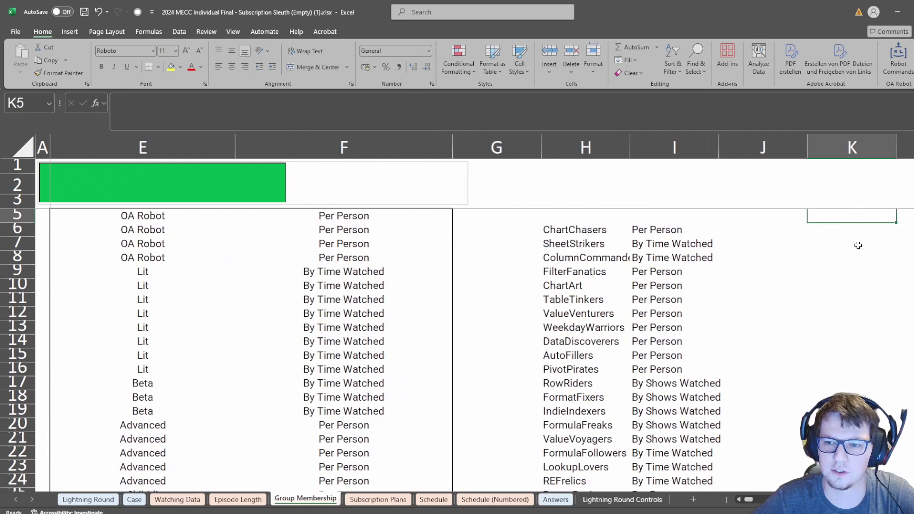
key(Left)
key(Down)
key(Right)
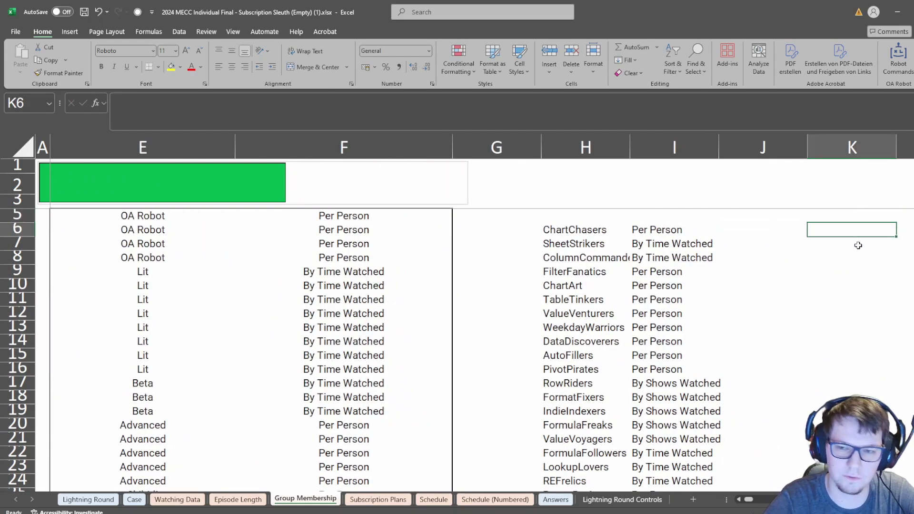
text(=grou)
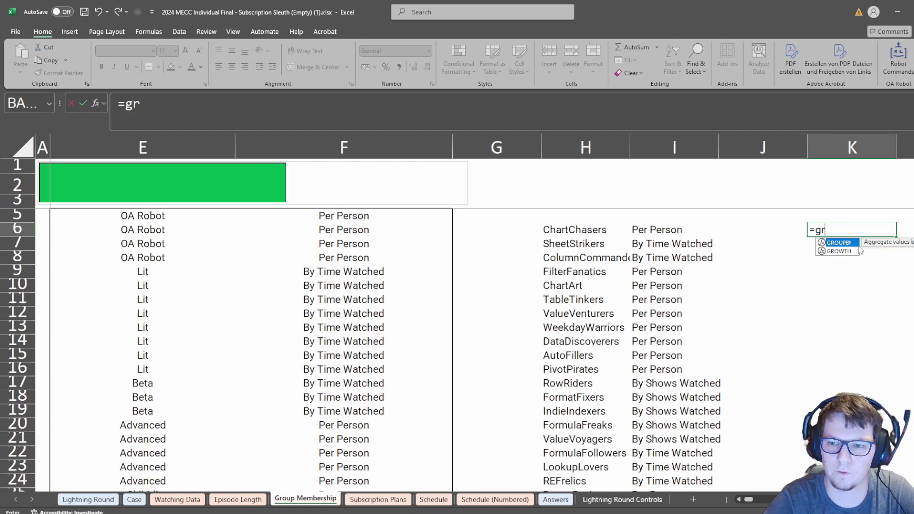
key(Tab)
key(Escape)
Count the groups per cost allocation structure in K6 with the custom function =_count(I6#).
text(=_co)
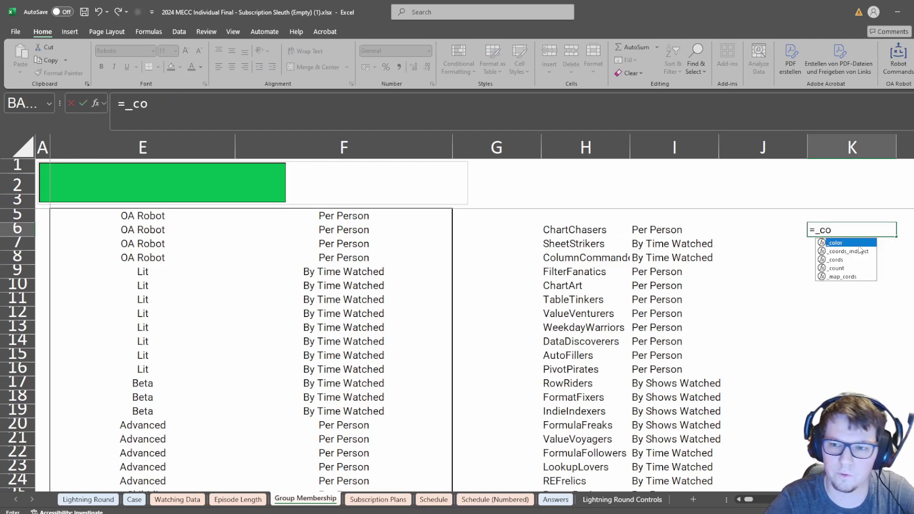
key(Down)
key(Down)
key(Down)
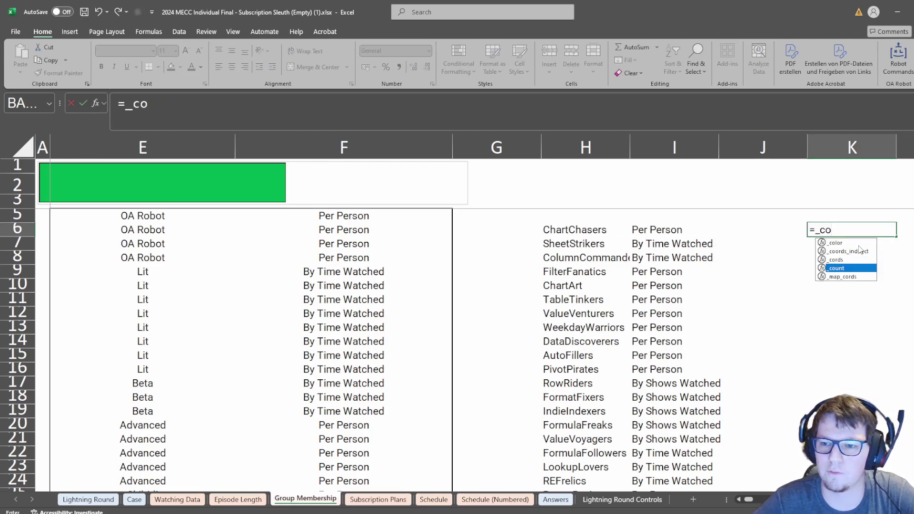
key(Tab)
key(Left)
key(Left)
key(ctrl+shift+Down)
text())
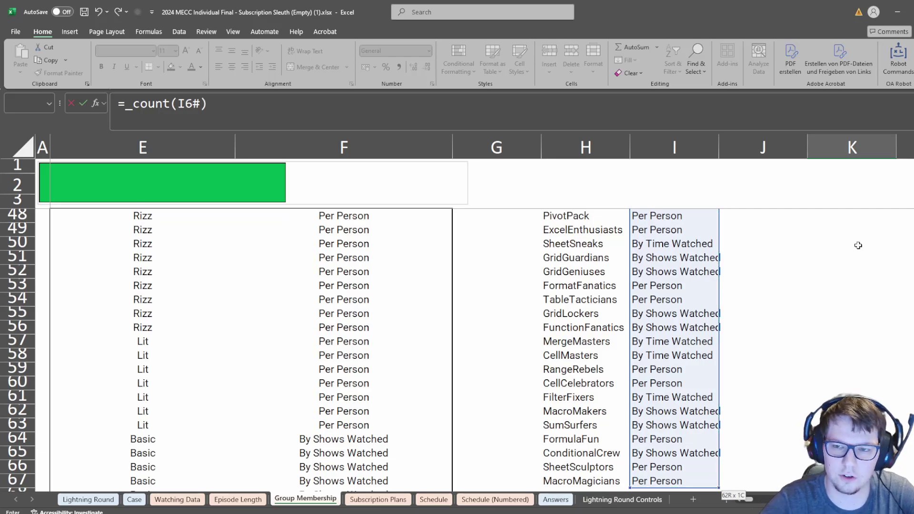
key(Return)
Examine the spilled counts per cost allocation structure in K6:L8 and the formula behind them.
key(Up)
key(Up)
key(Down)
key(Down)
key(Right)
key(Right)
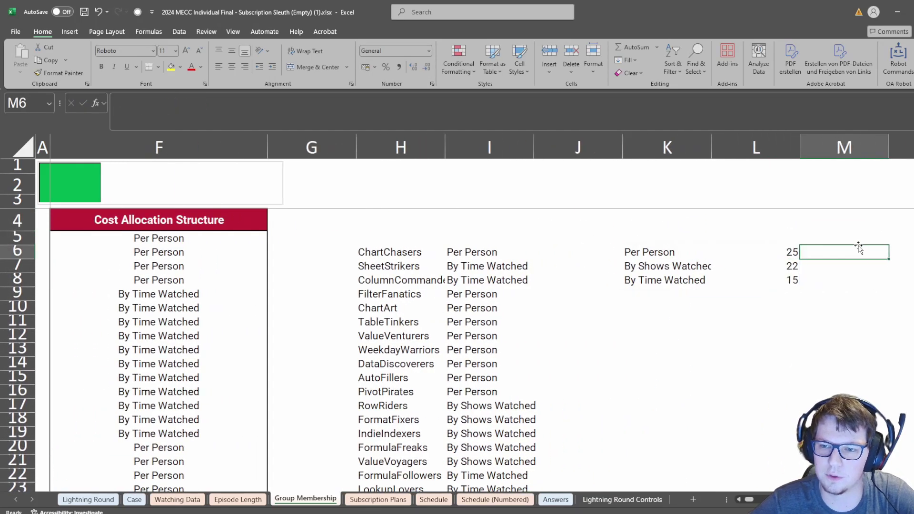
key(Left)
key(Left)
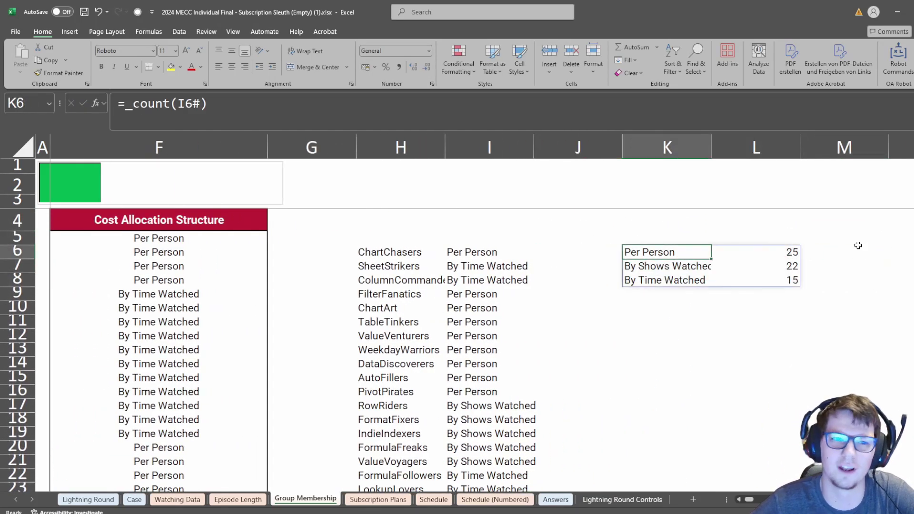
drag(665, 255, 668, 278)
click(669, 255)
drag(771, 257, 665, 256)
click(664, 256)
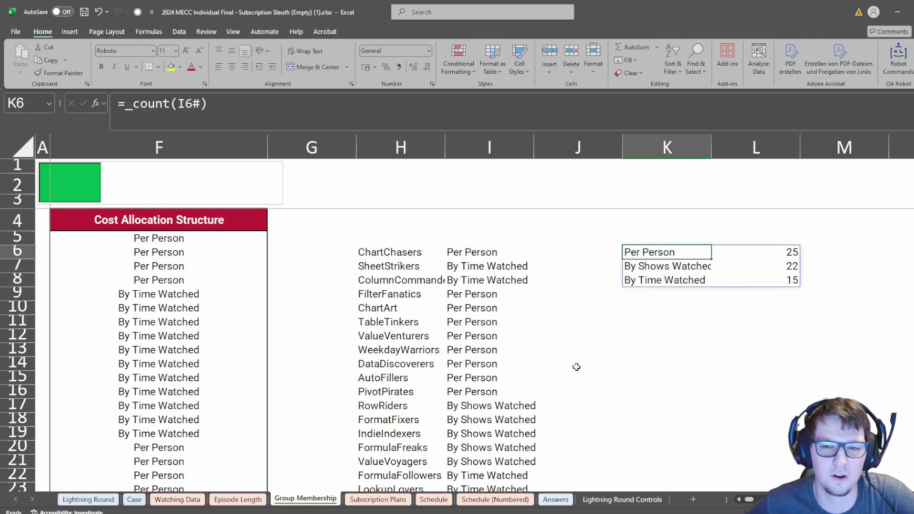
drag(645, 256, 646, 280)
drag(761, 251, 761, 266)
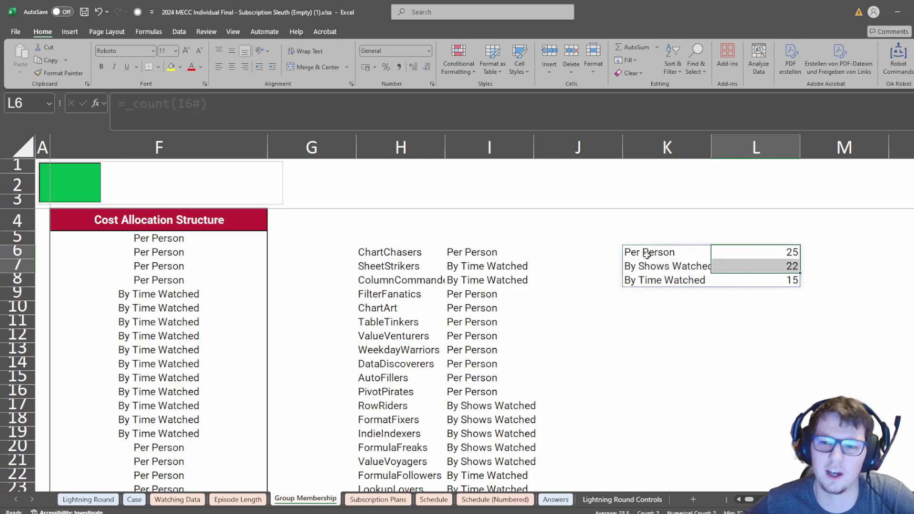
Enter 25 as the answer to question 5 in E19 of the Lightning Round sheet.
click(649, 253)
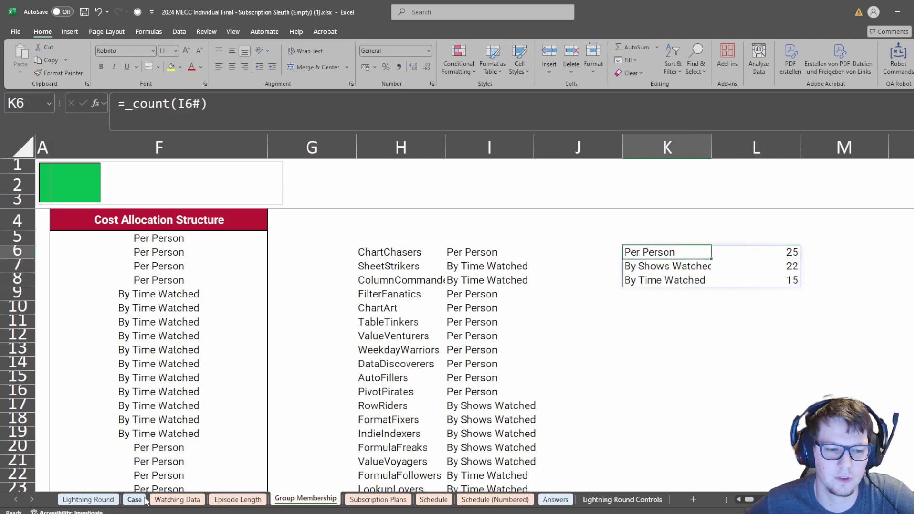
click(88, 499)
click(208, 381)
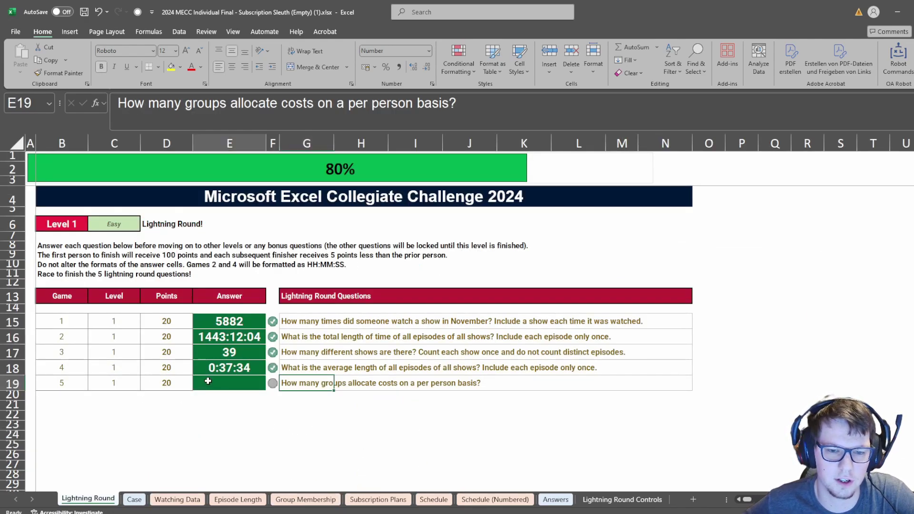
text(25)
key(Return)
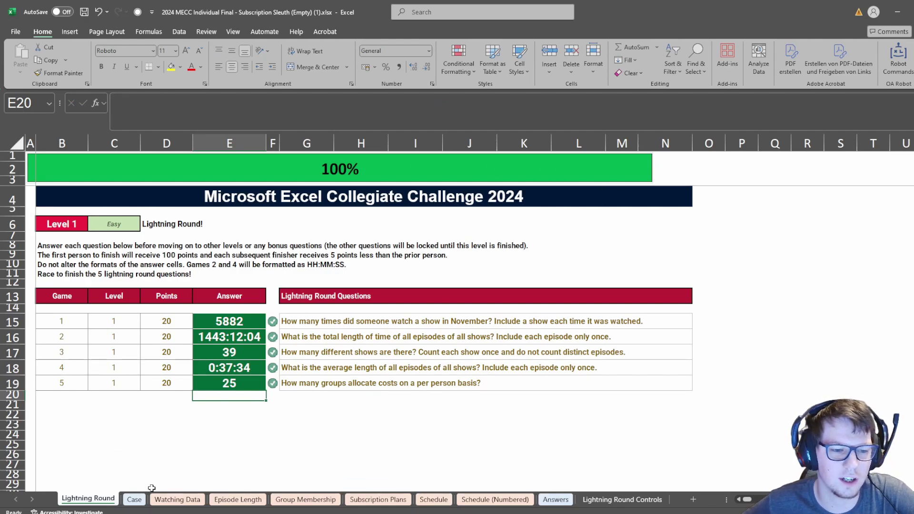
Review the bonus questions and the Level 2 task on episode watch counts in the Case sheet.
click(136, 499)
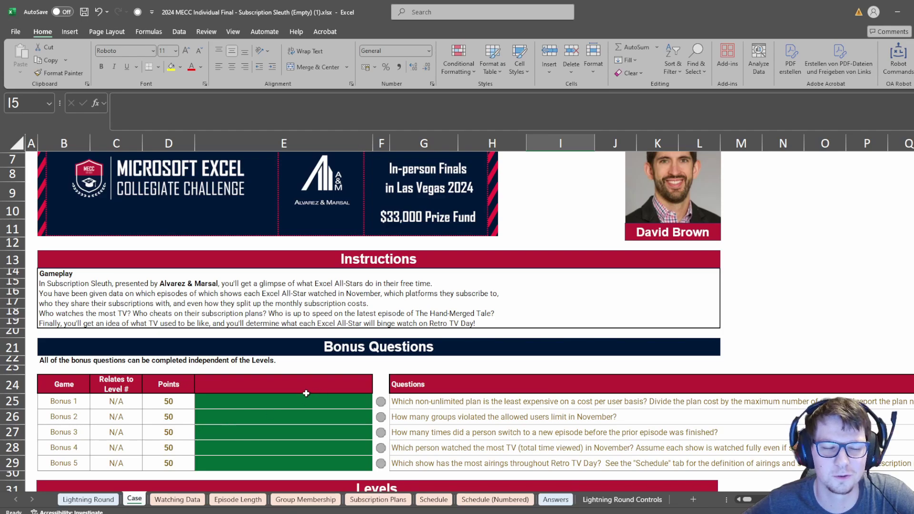
scroll(281, 406, down, 6)
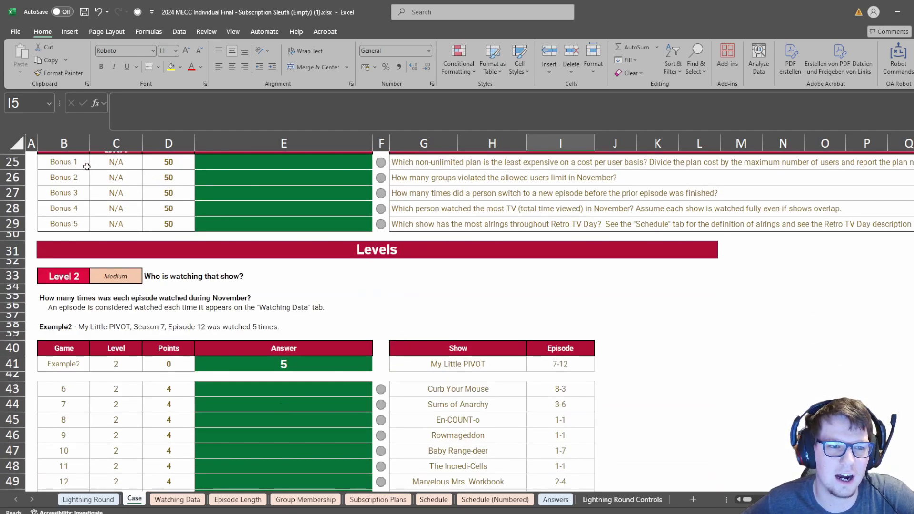
drag(86, 166, 558, 234)
click(498, 210)
scroll(237, 374, down, 1)
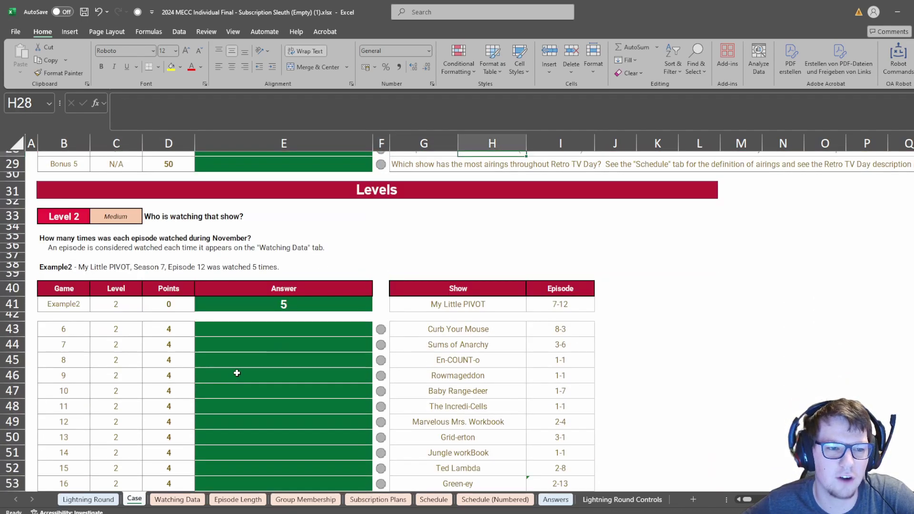
drag(102, 222, 517, 428)
click(560, 344)
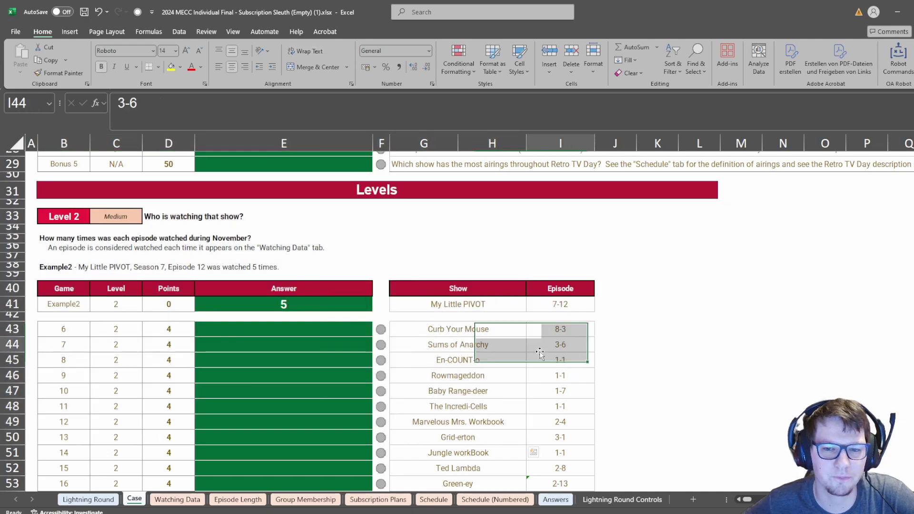
drag(63, 226, 557, 406)
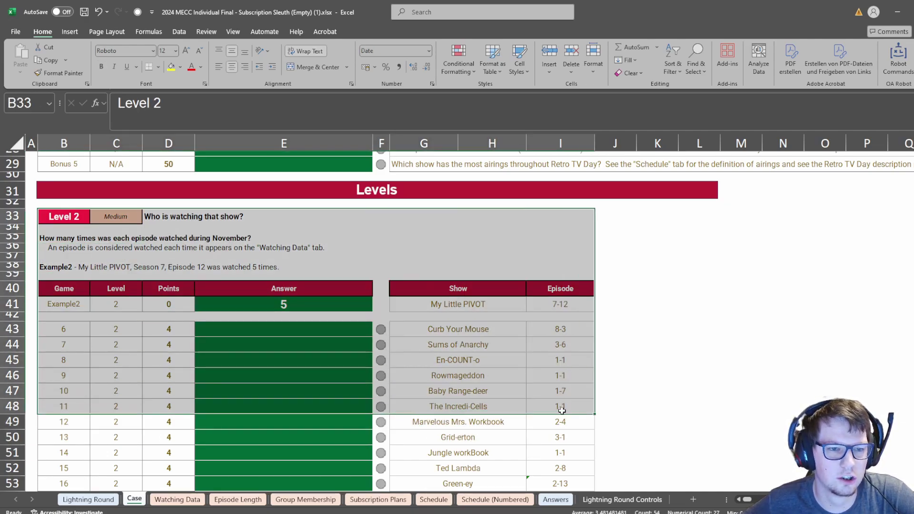
click(234, 295)
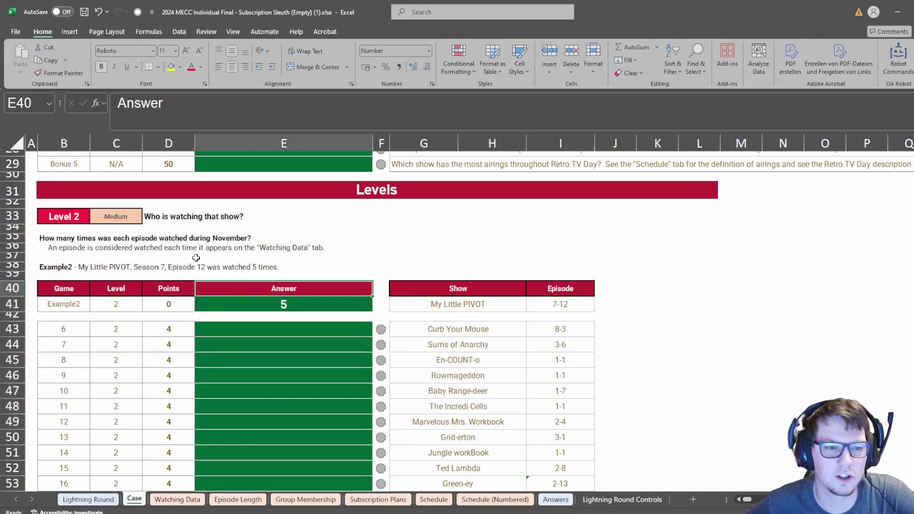
Format the whole Watching Data list, headers included, as a blue table in a light style and name it watch.
click(189, 500)
click(265, 328)
key(ctrl+Up)
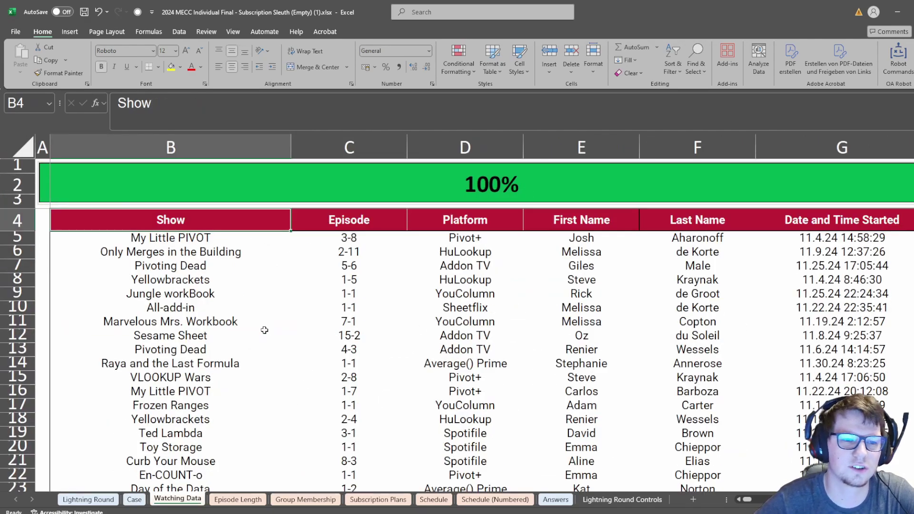
key(ctrl+shift+Right)
key(ctrl+shift+Down)
click(492, 59)
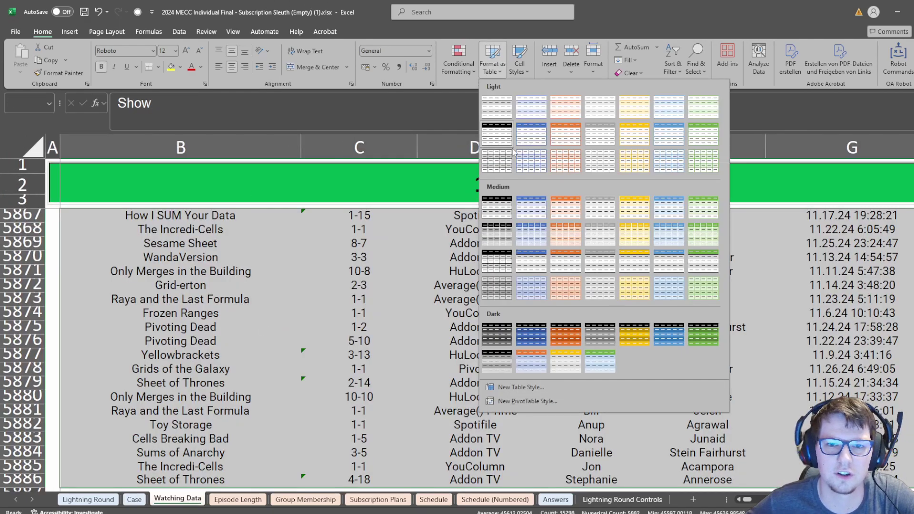
click(559, 136)
key(Return)
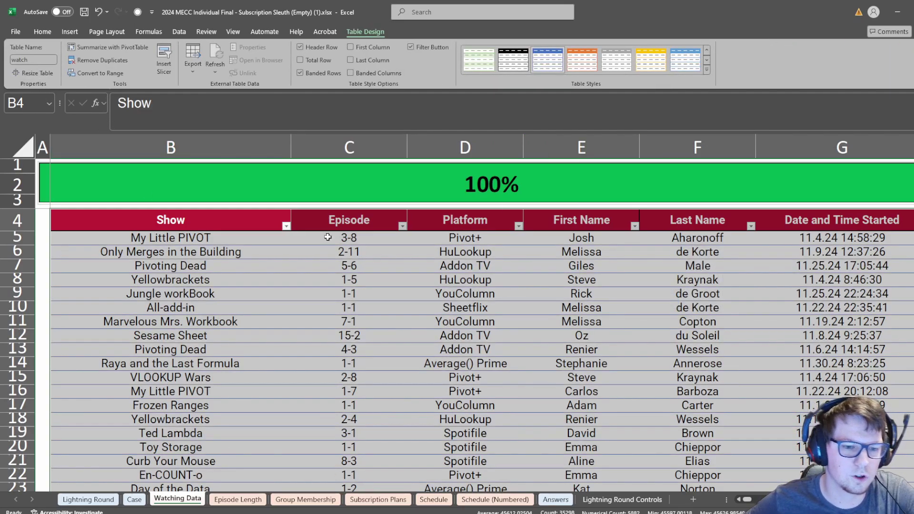
Format the Episode Length list B4:D2309 as a blue table in a light style and name it epis.
click(237, 499)
key(ctrl+Up)
key(ctrl+shift+End)
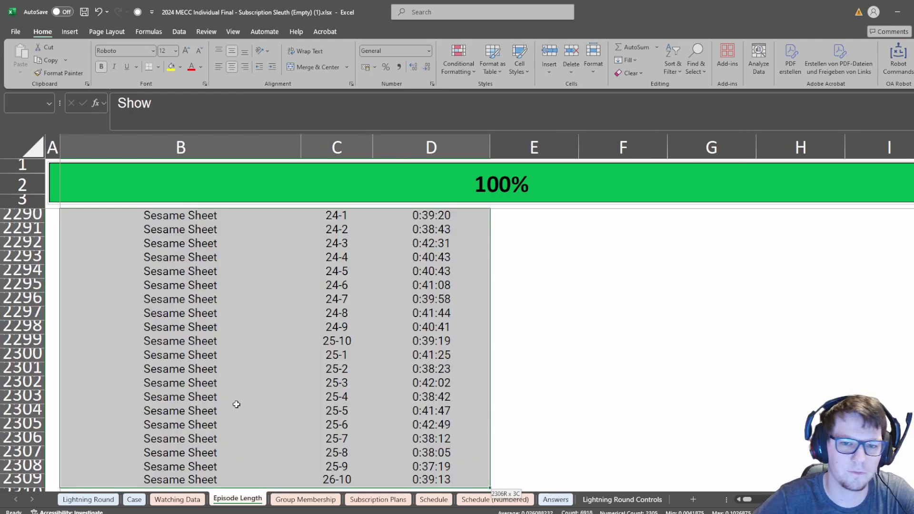
click(493, 61)
click(541, 136)
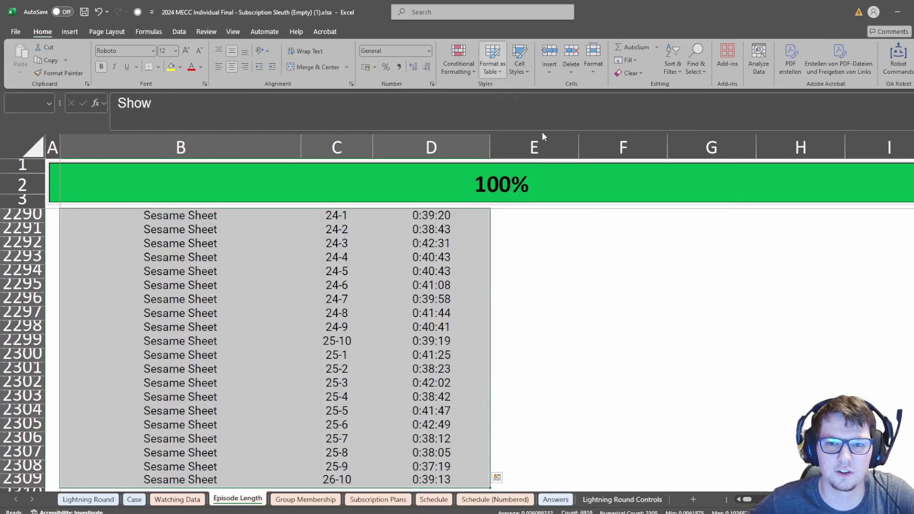
key(Return)
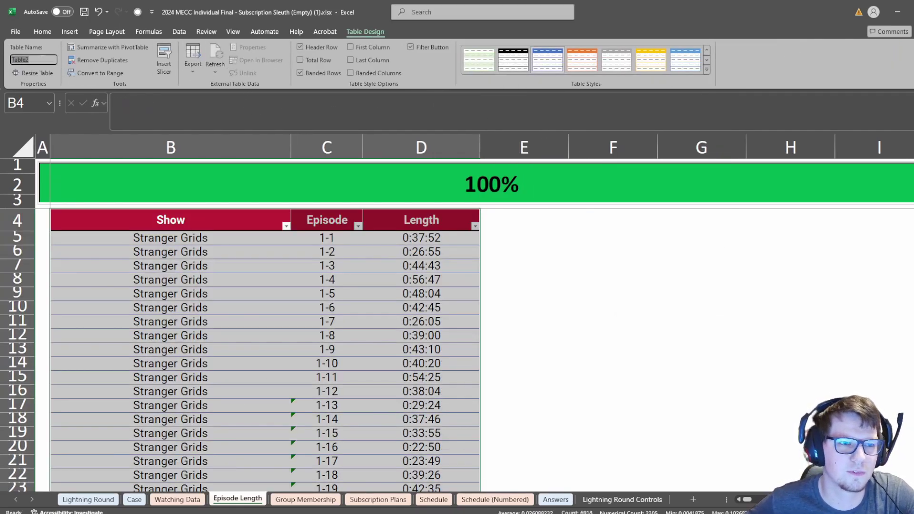
text(epis)
key(Return)
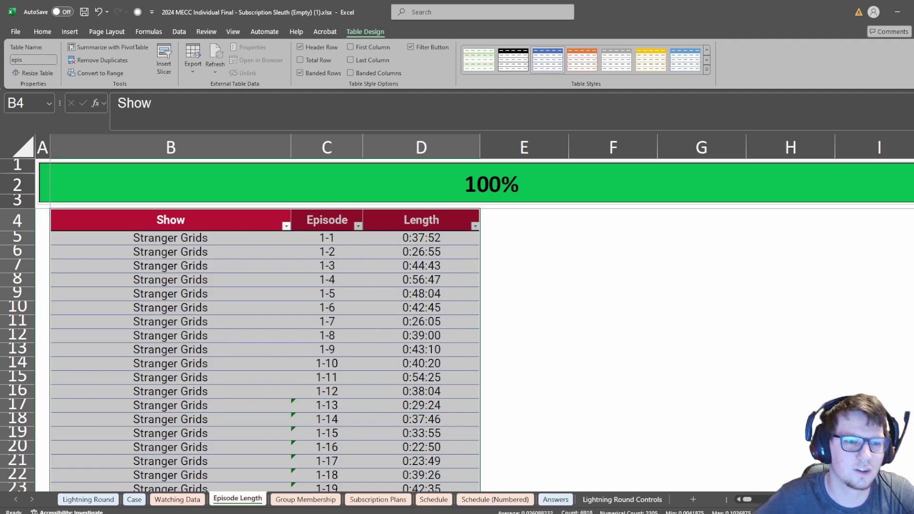
Format the Group Membership list B4:F203 as a blue table in a light style with headers and name it groups.
click(287, 504)
click(214, 430)
key(ctrl+Up)
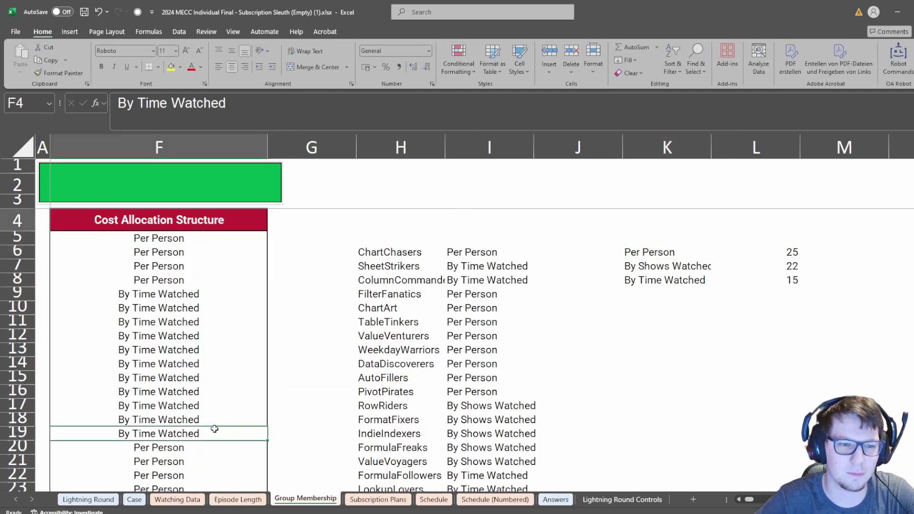
key(ctrl+shift+Left)
key(ctrl+shift+Down)
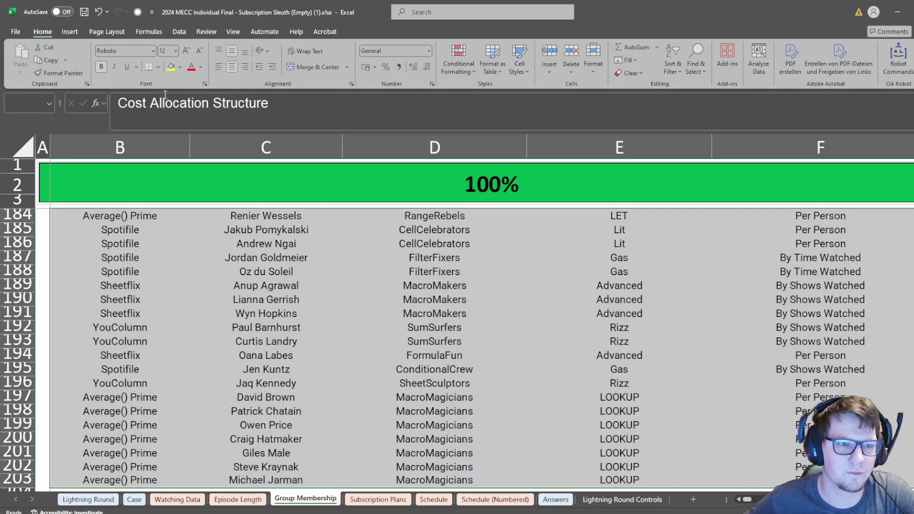
click(492, 60)
click(532, 132)
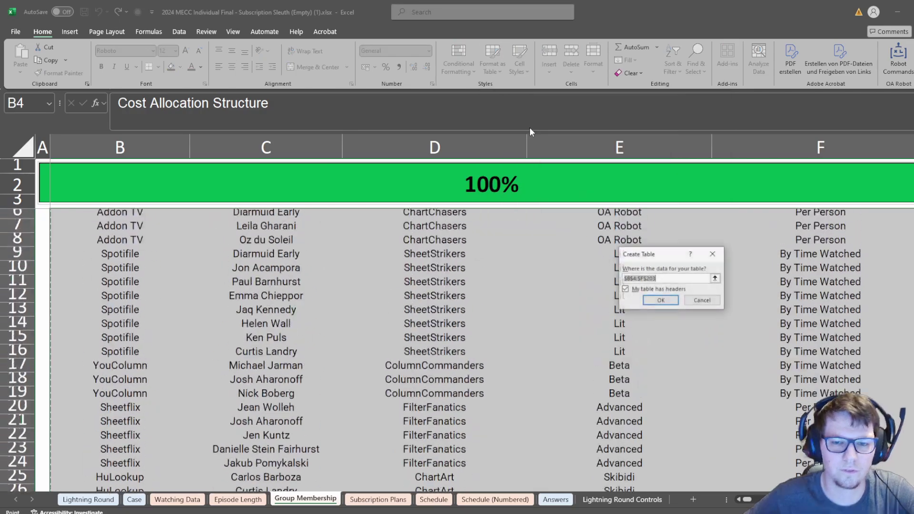
key(Return)
click(50, 61)
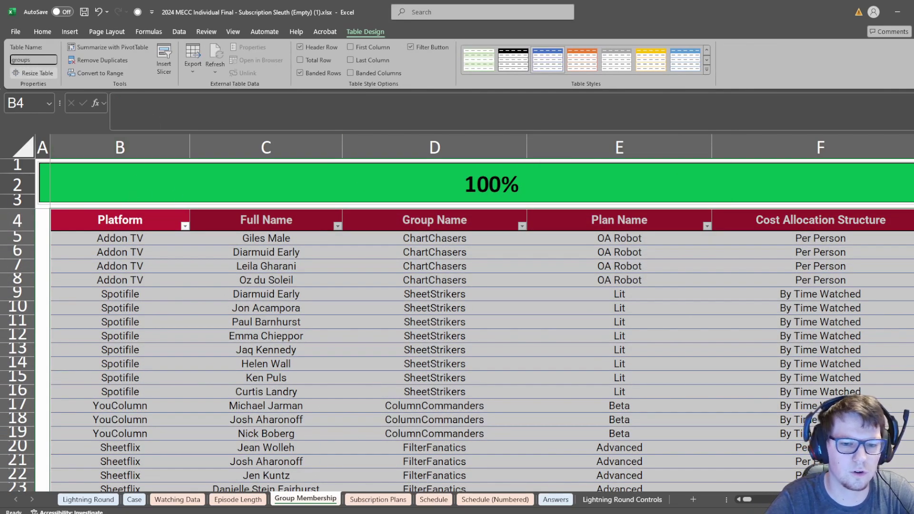
text(groups)
key(Return)
Format all the Subscription Plans blocks in B4:E36 as one blue table in a light style and name it plans.
click(371, 504)
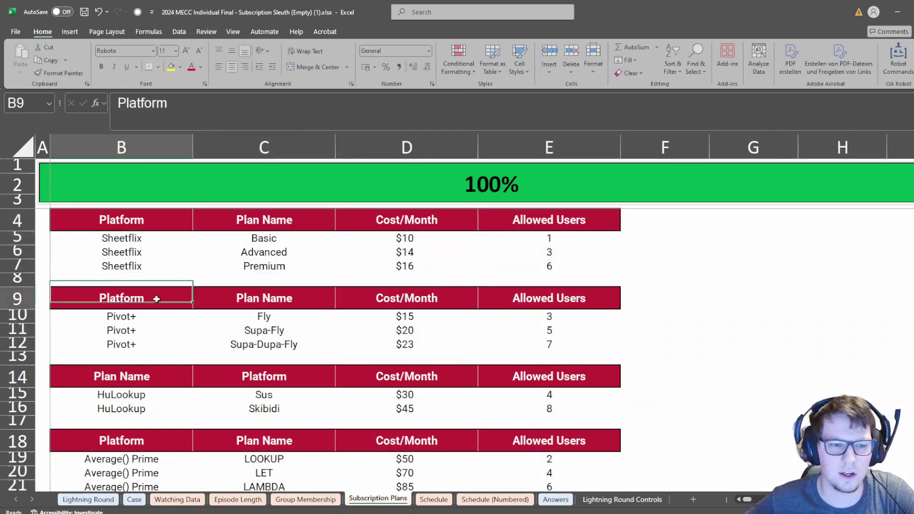
key(Up)
key(Up)
key(Up)
key(Up)
key(Up)
key(shift+Right)
key(shift+Right)
key(shift+Right)
key(shift+Down)
key(shift+Down)
key(shift+Down)
key(shift+Down)
key(shift+Down)
key(shift+Down)
key(shift+Down)
key(shift+Down)
key(shift+Down)
key(shift+Down)
key(shift+Down)
key(shift+Down)
key(shift+Down)
key(shift+Down)
key(shift+Down)
key(shift+Down)
key(shift+Down)
key(shift+Down)
key(shift+Down)
key(shift+Down)
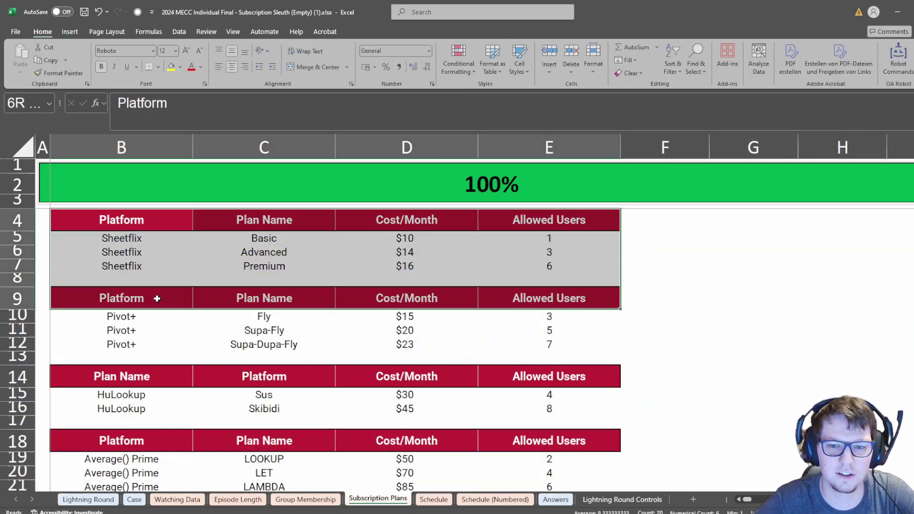
key(ctrl+shift+Down)
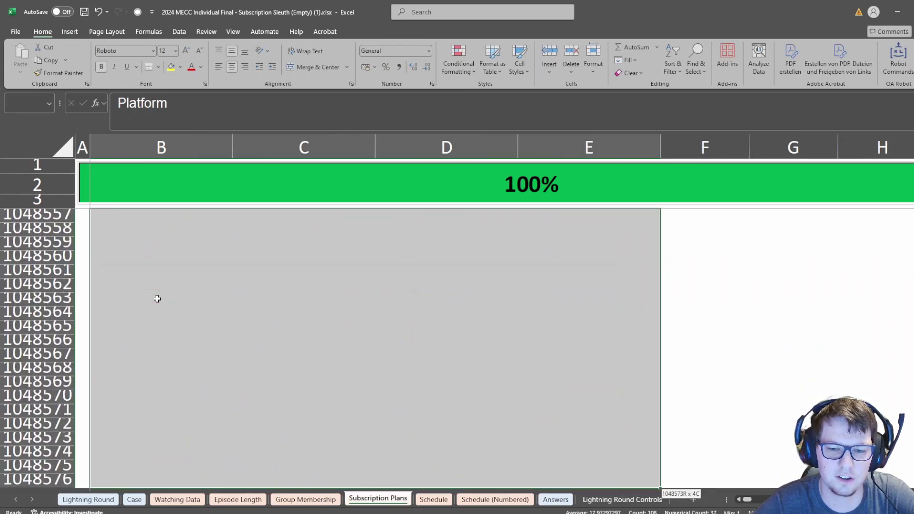
key(ctrl+shift+Up)
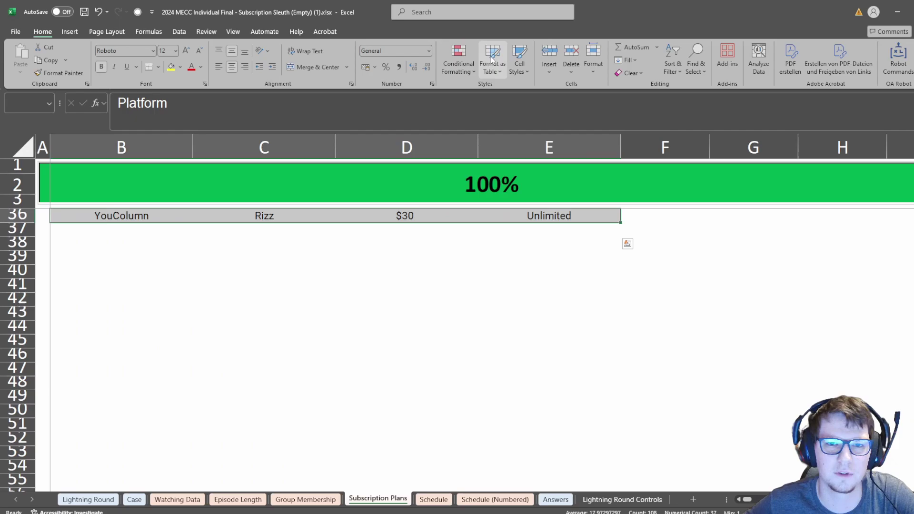
click(459, 59)
click(503, 64)
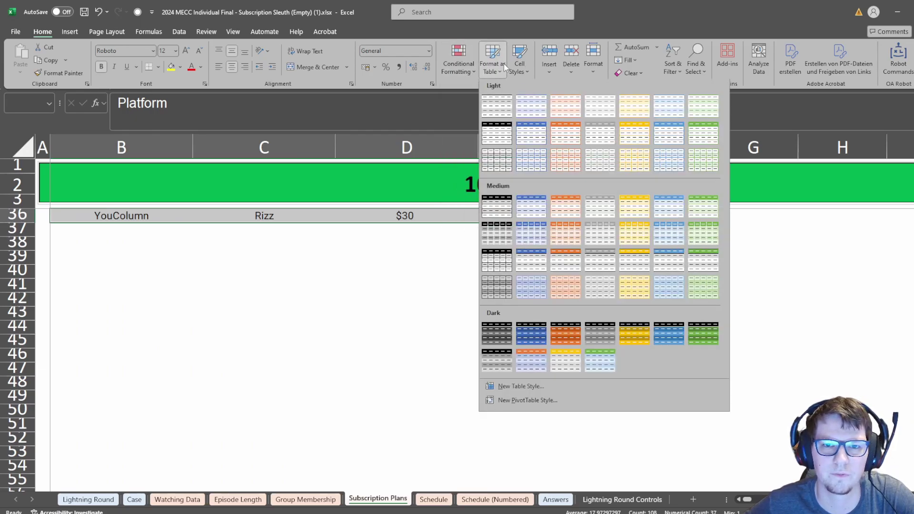
click(529, 126)
key(Return)
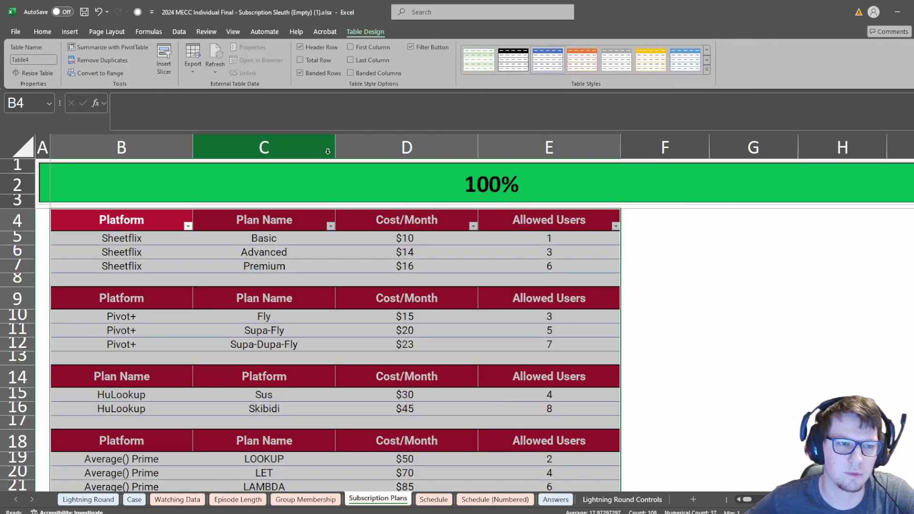
click(36, 59)
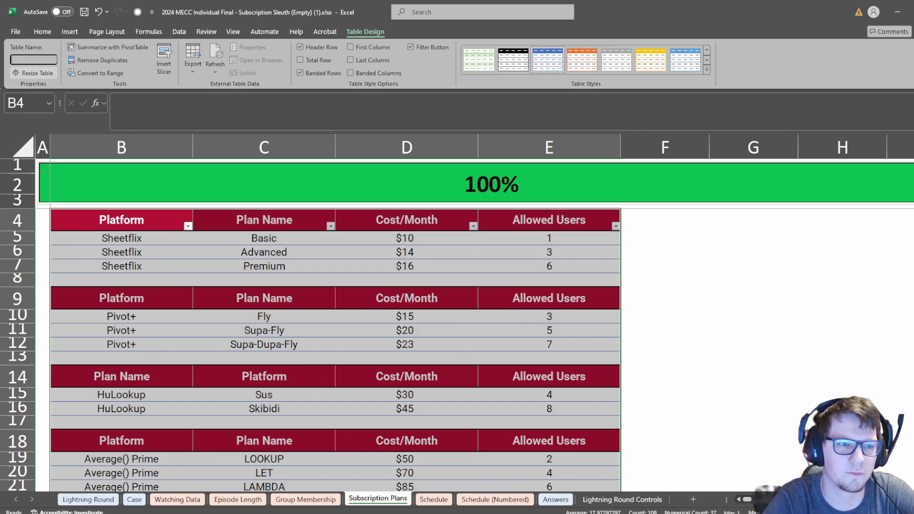
text(plans)
key(Return)
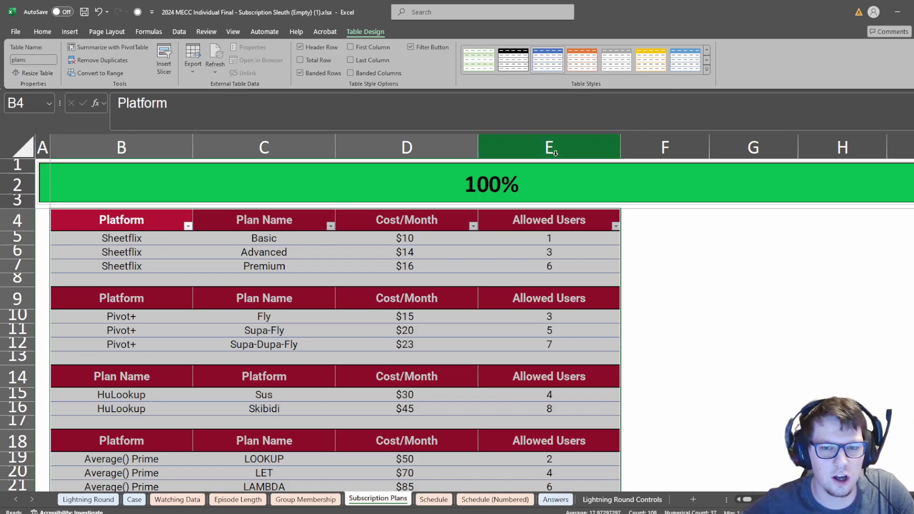
Examine the repeated header rows in the plans table, especially the Plan Name and Platform headings above the HuLookup plans.
drag(130, 227, 123, 435)
key(Right)
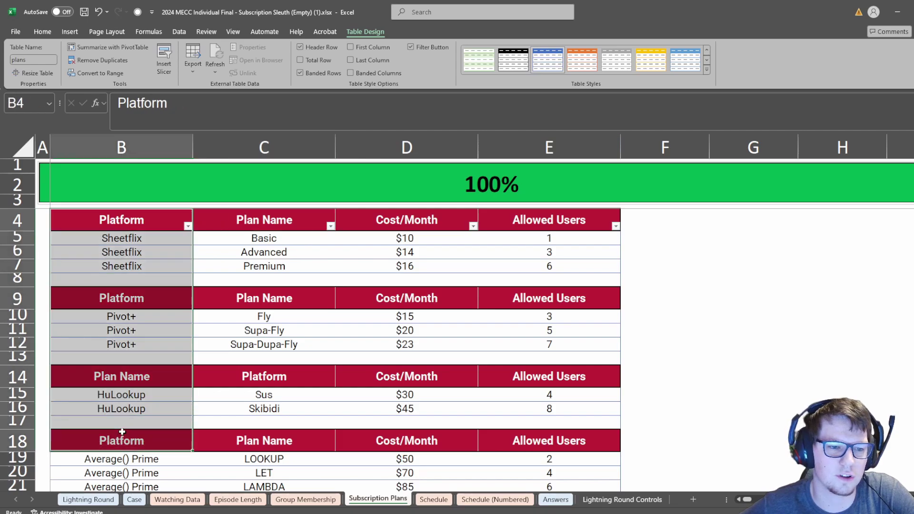
click(228, 345)
scroll(231, 362, down, 4)
scroll(231, 362, up, 3)
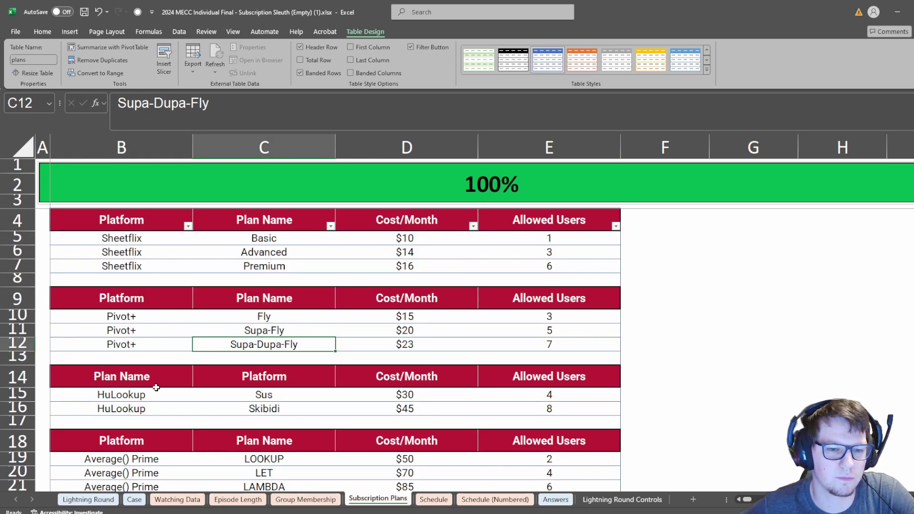
mouse_move(157, 388)
mouse_down()
mouse_move(150, 407)
mouse_move(150, 379)
mouse_up()
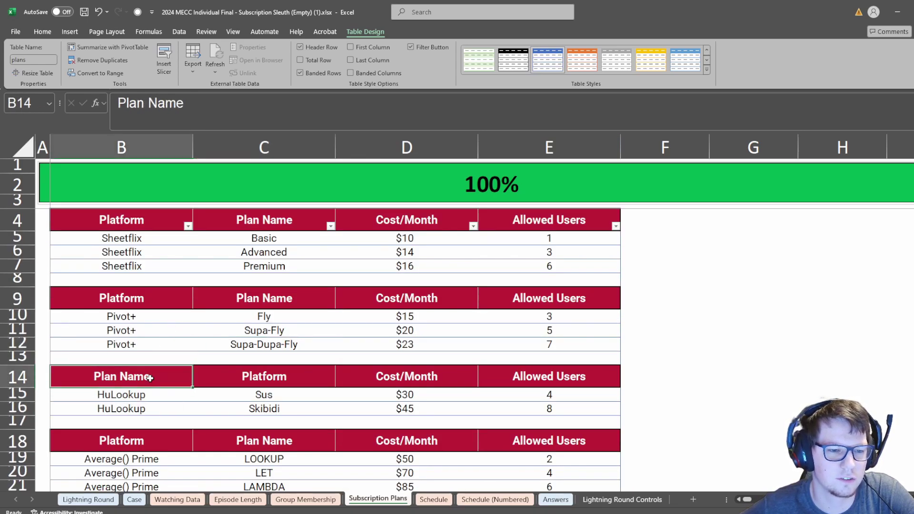
scroll(151, 377, down, 6)
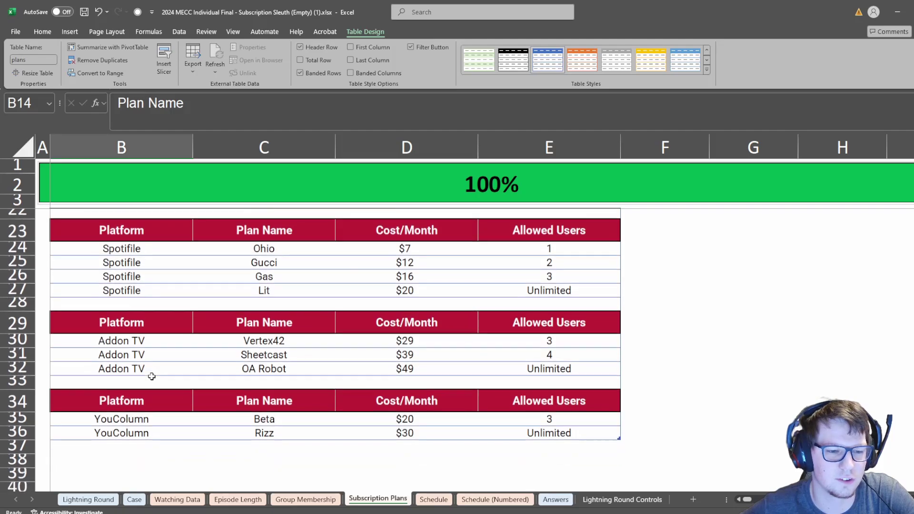
scroll(152, 377, up, 4)
scroll(151, 377, up, 2)
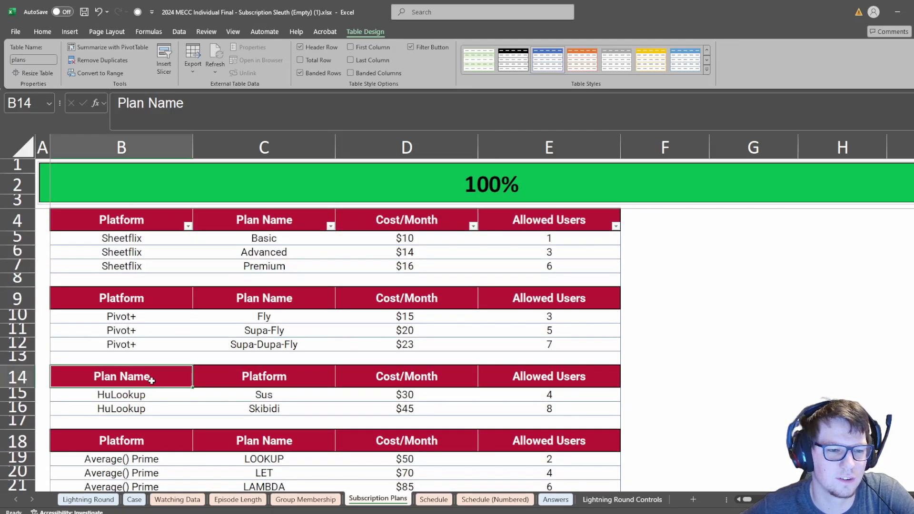
drag(151, 380, 162, 412)
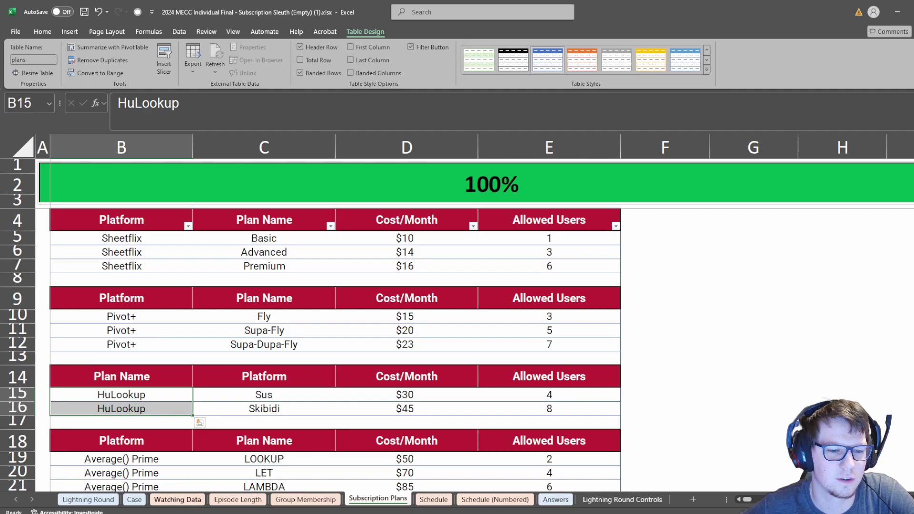
Look over the Episode and Platform columns of the watch table in the Watching Data sheet.
click(177, 500)
click(304, 324)
key(ctrl+shift+Down)
click(304, 326)
key(Right)
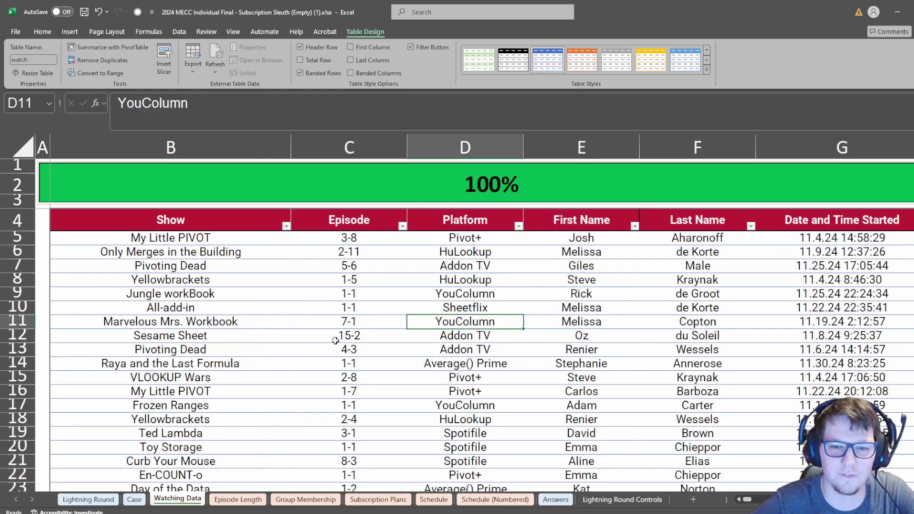
In the Subscription Plans sheet, copy the Platform header from C14 into B14 above the HuLookup entries.
click(460, 245)
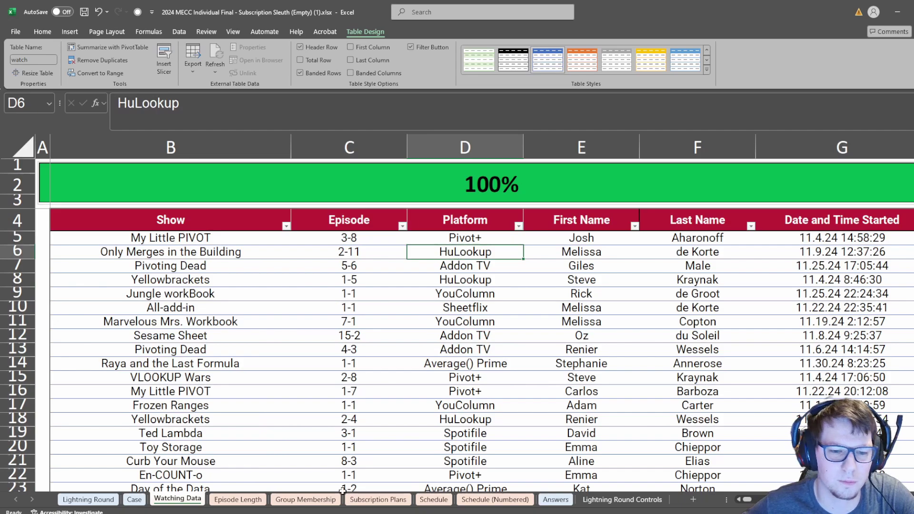
click(381, 500)
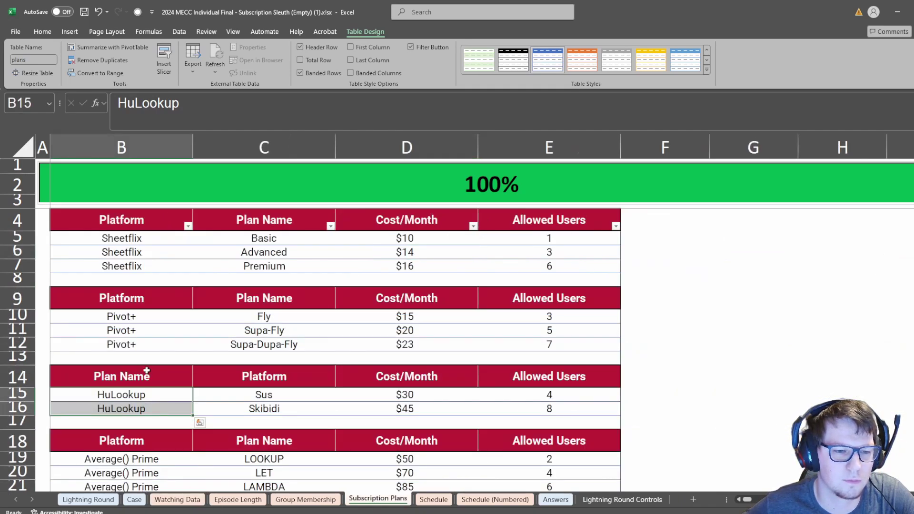
click(265, 376)
key(ctrl+c)
click(157, 377)
key(ctrl+v)
Copy the Plan Name header from C9 into C14 above the HuLookup plan names.
click(264, 298)
key(ctrl+c)
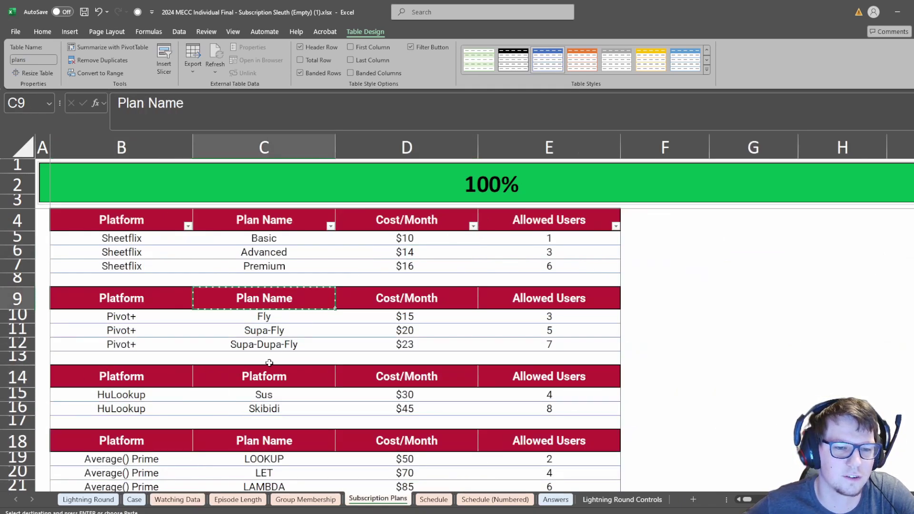
click(267, 394)
click(267, 377)
key(ctrl+v)
click(309, 360)
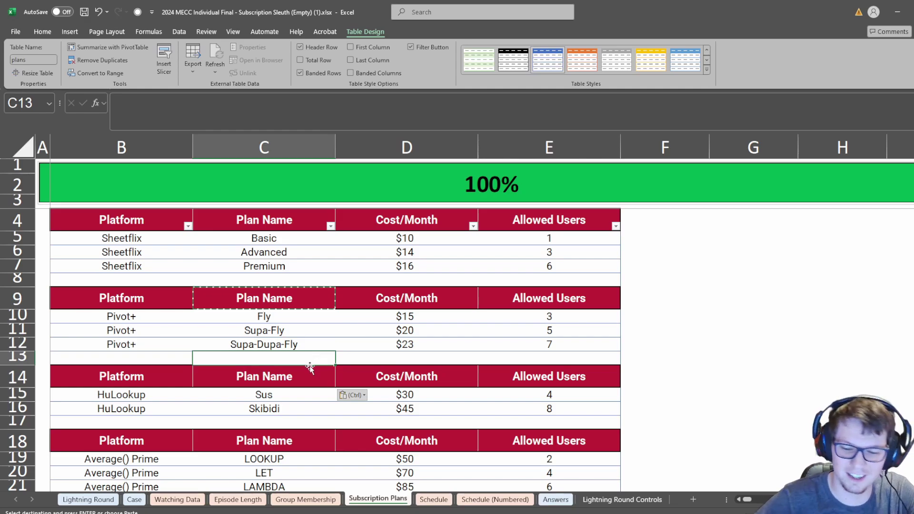
key(Escape)
key(Down)
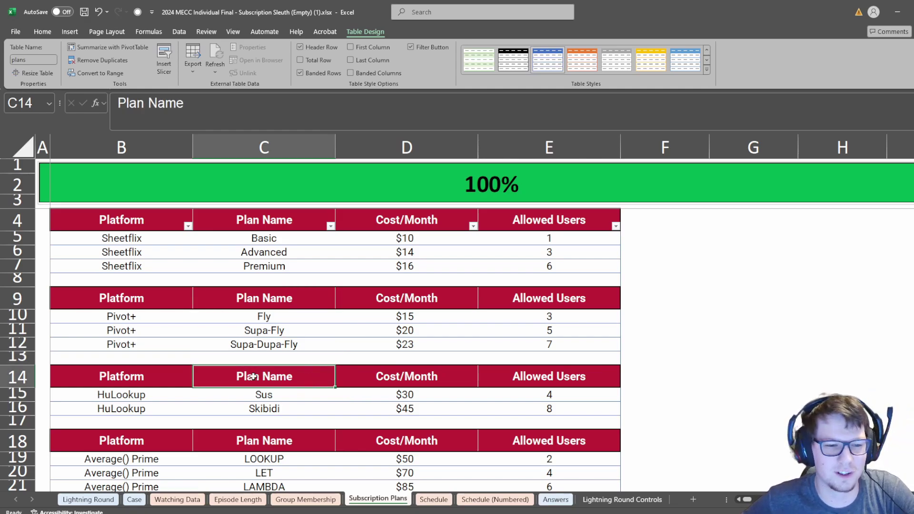
drag(253, 377, 219, 376)
click(219, 394)
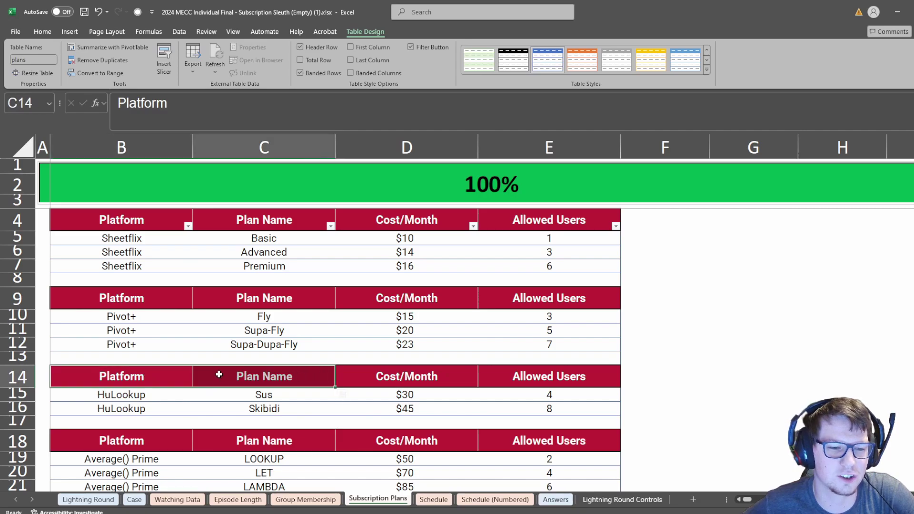
key(shift+Left)
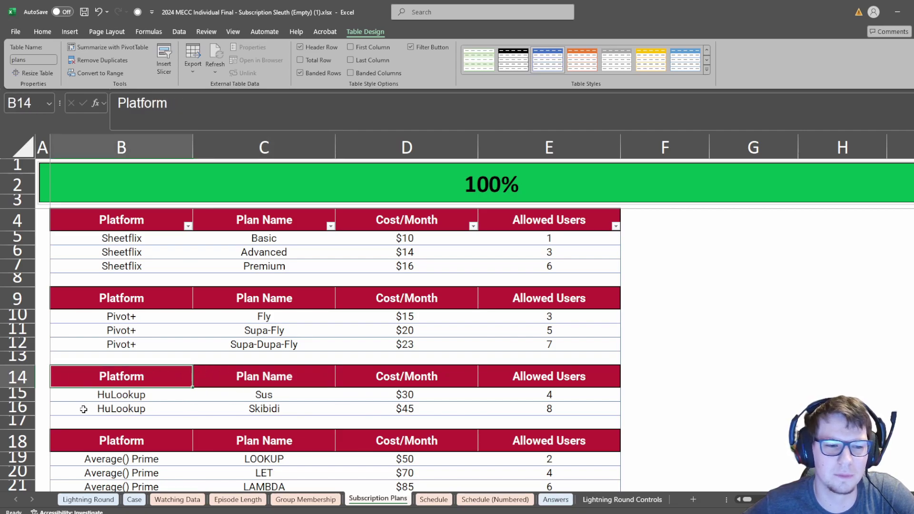
click(110, 402)
click(204, 415)
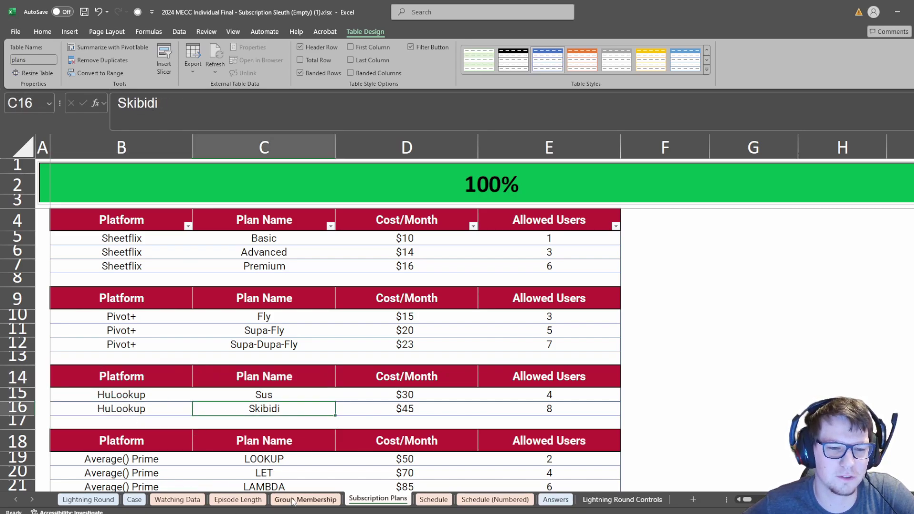
In the Case sheet, start a COUNTIFS formula in E43 that matches watch[Show] against the show in G43.
click(181, 503)
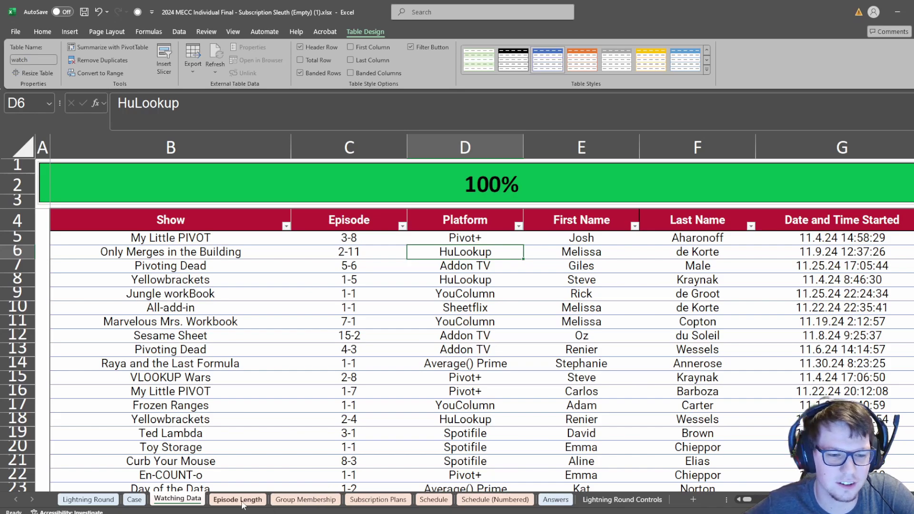
click(134, 499)
click(333, 329)
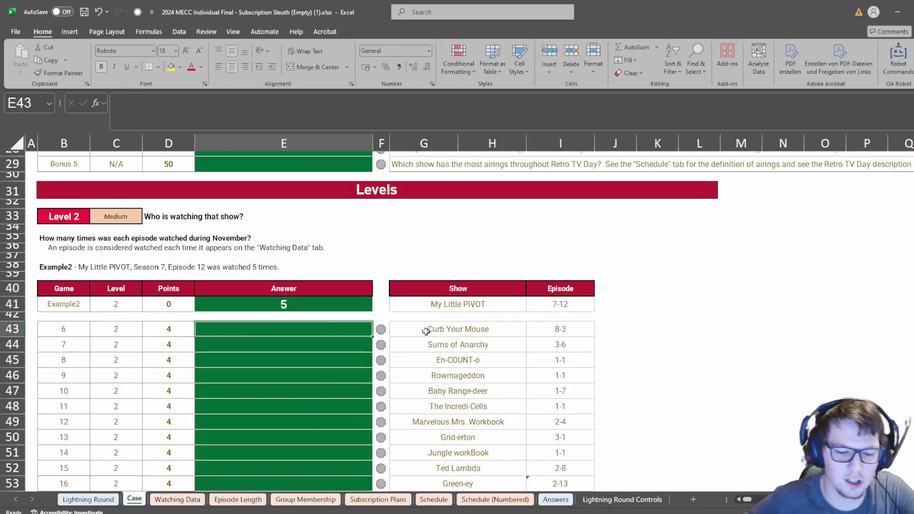
text(=countifs()
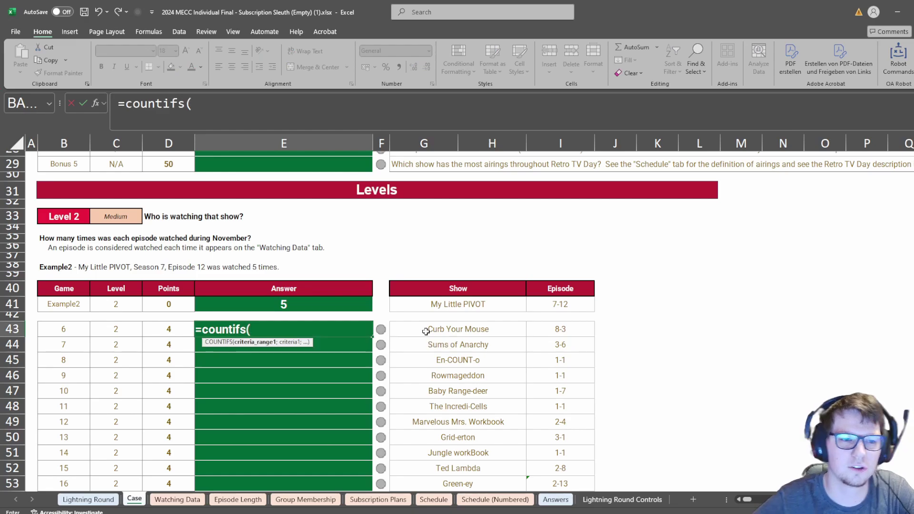
key(Right)
click(426, 331)
key(BackSpace)
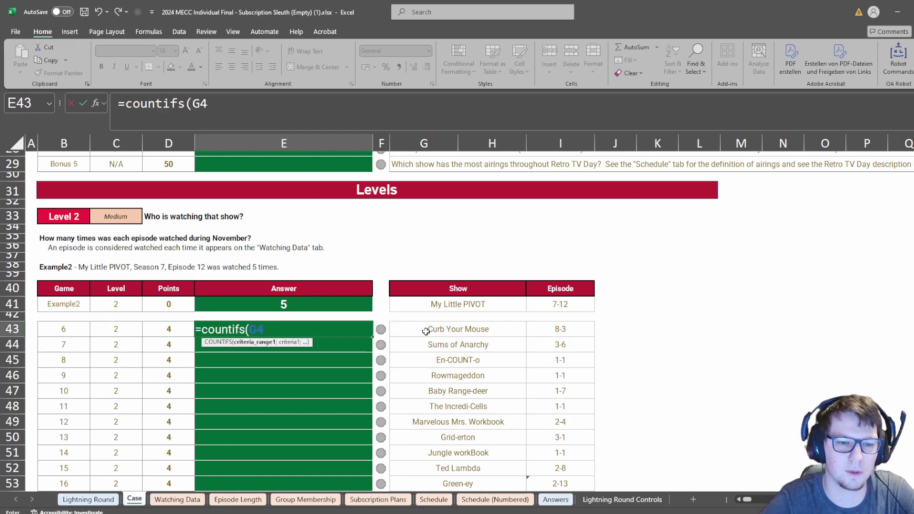
text(watch[)
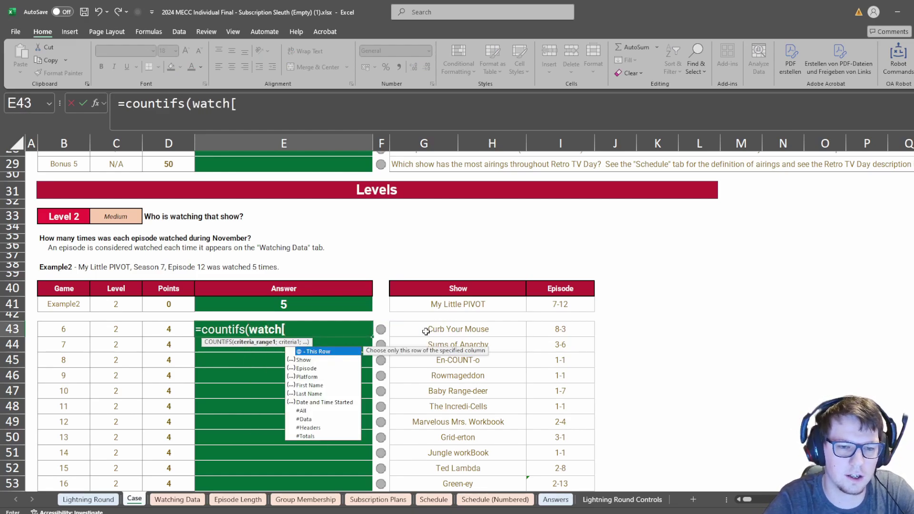
text(Show];)
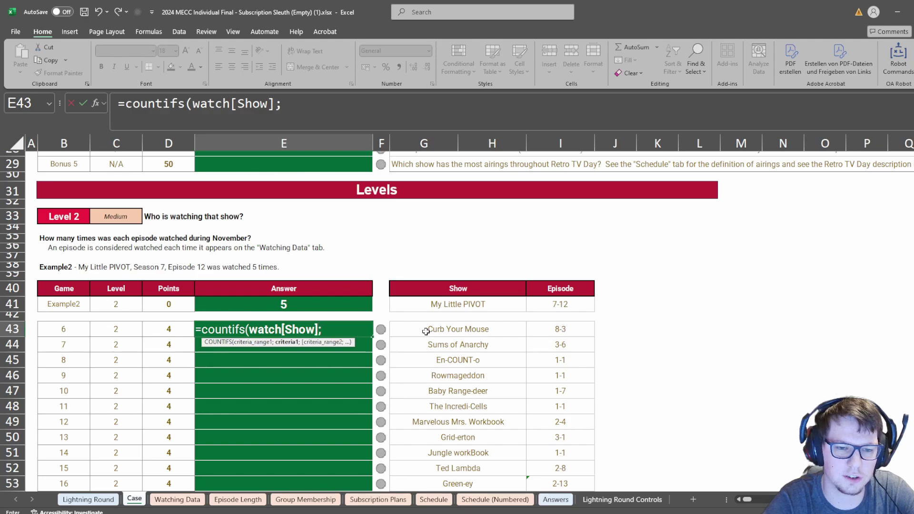
key(Right)
key(Right)
text(:w)
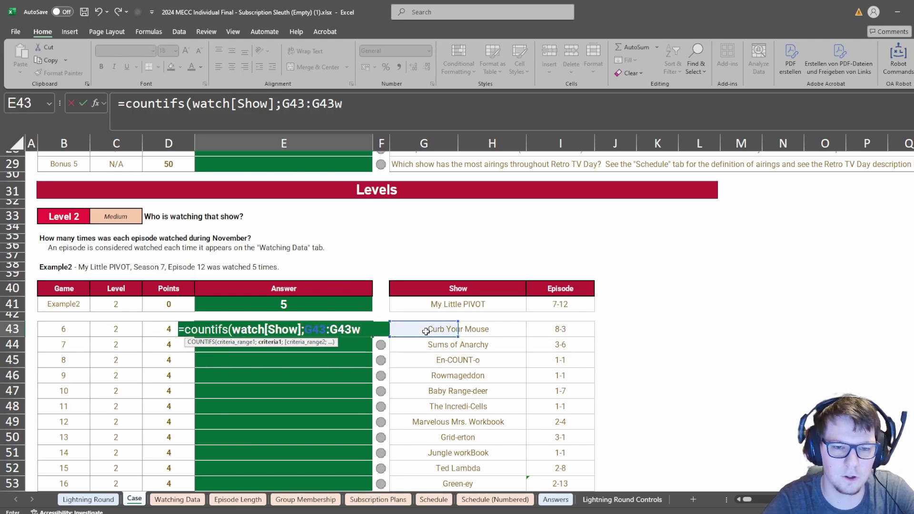
text(at)
key(BackSpace)
key(BackSpace)
key(BackSpace)
text(;)
key(BackSpace)
key(BackSpace)
key(BackSpace)
key(BackSpace)
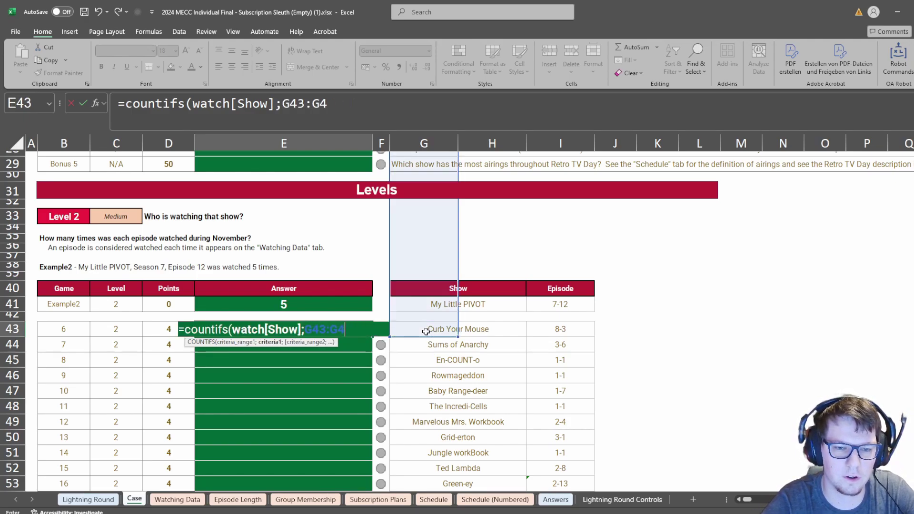
key(BackSpace)
Extend the COUNTIFS in E43 with a second condition matching watch[Episode] against I43, and enter the formula.
text(;watch)
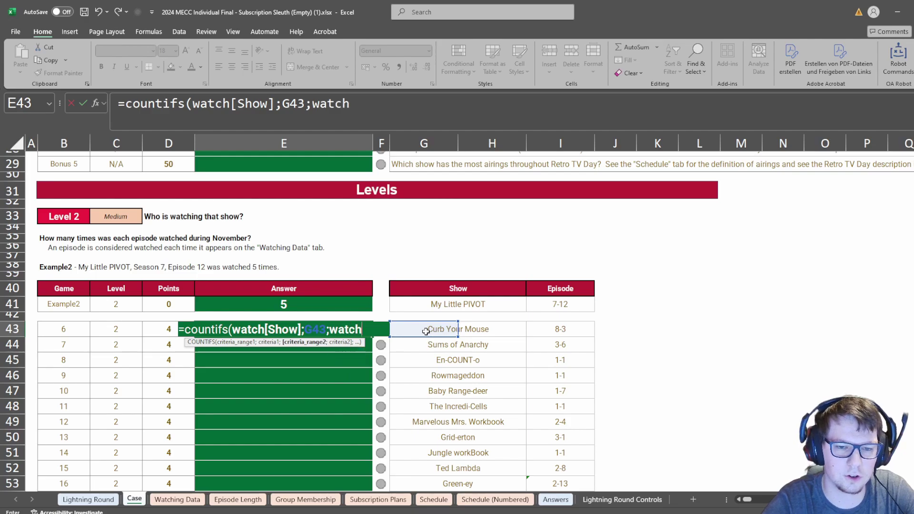
text([Episode)
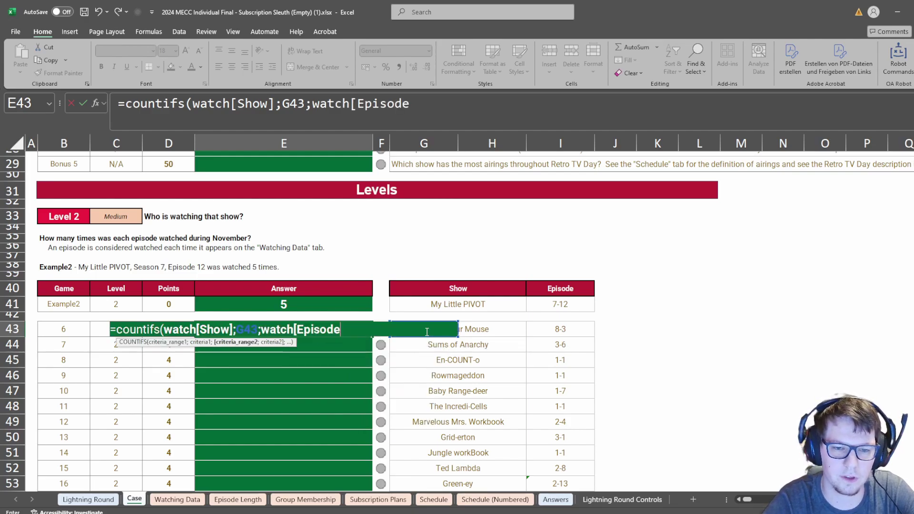
text(];)
key(Right)
key(Right)
key(Right)
key(Right)
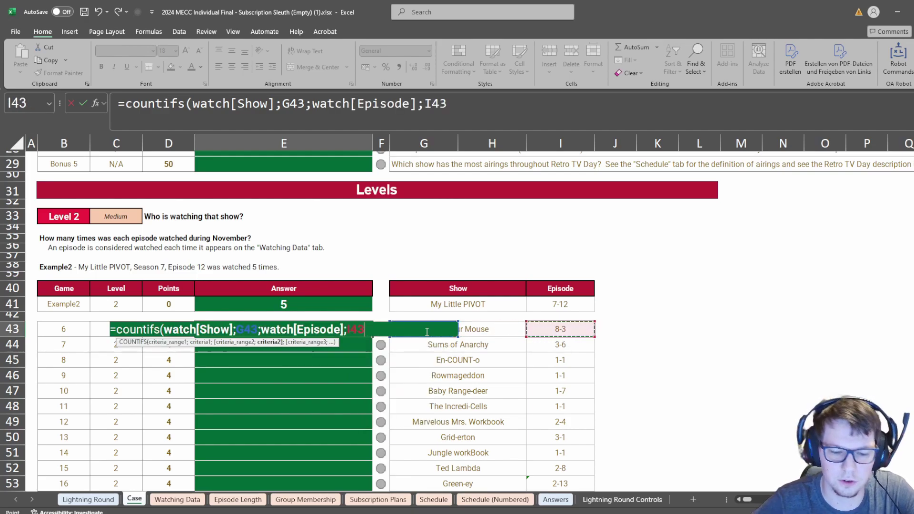
key(Return)
Copy the COUNTIFS formula from E43 down the Level 2 answers to E62.
key(Up)
key(ctrl+c)
key(Left)
key(ctrl+Down)
key(Right)
key(ctrl+shift+Up)
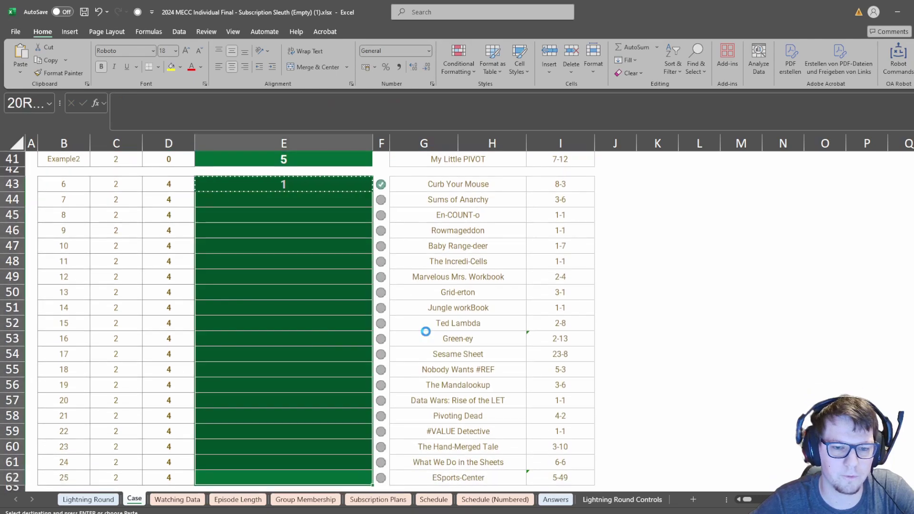
key(ctrl+v)
key(ctrl+Up)
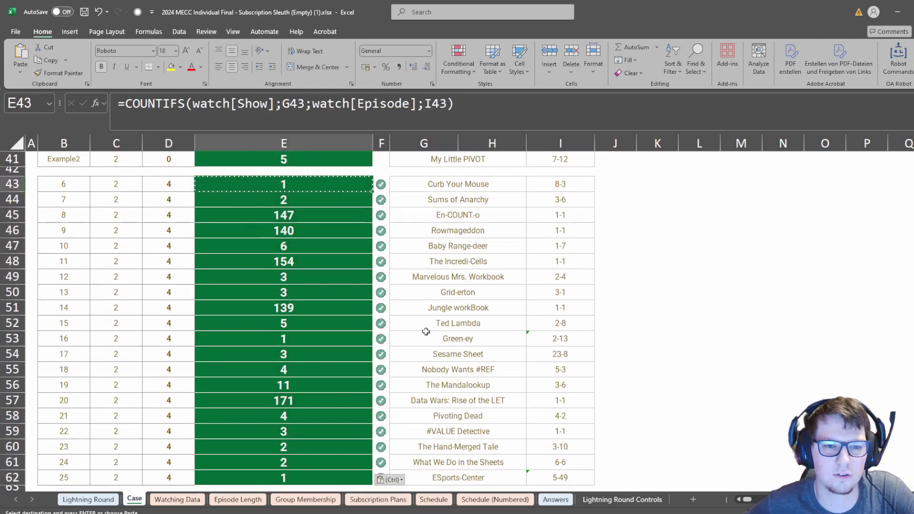
Compare the Level 2 counts with their shows and episode numbers, especially the rows for episode 1-1.
key(shift+Down)
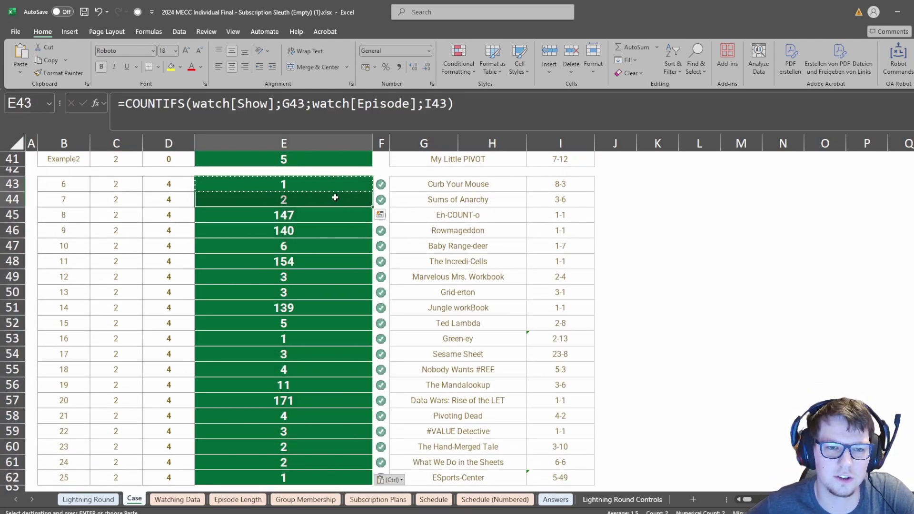
click(308, 277)
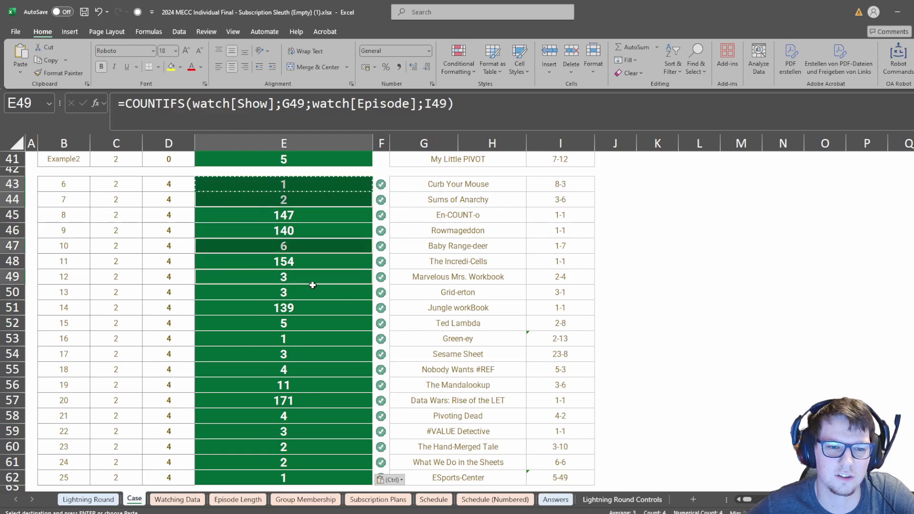
click(314, 323)
drag(319, 308, 291, 309)
drag(564, 231, 286, 215)
drag(551, 270, 592, 282)
drag(274, 385, 443, 396)
scroll(556, 422, down, 2)
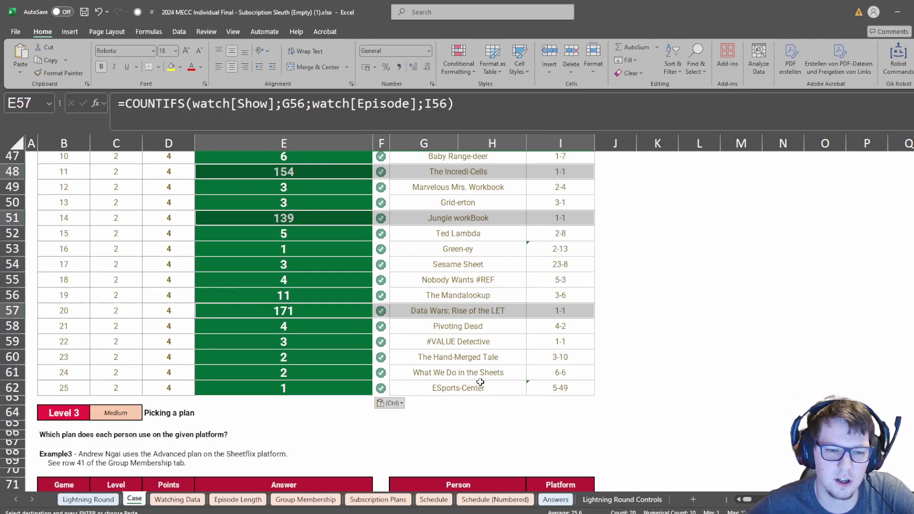
drag(556, 345, 228, 345)
click(456, 345)
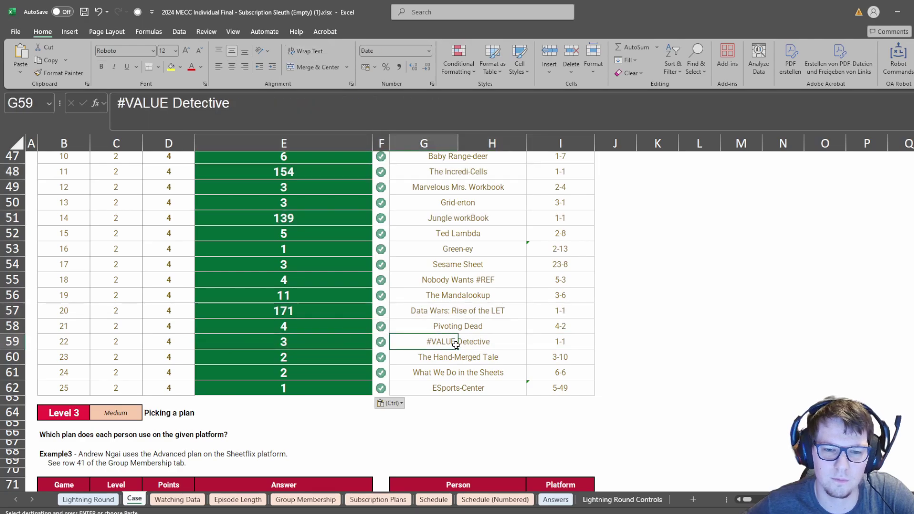
scroll(441, 336, up, 3)
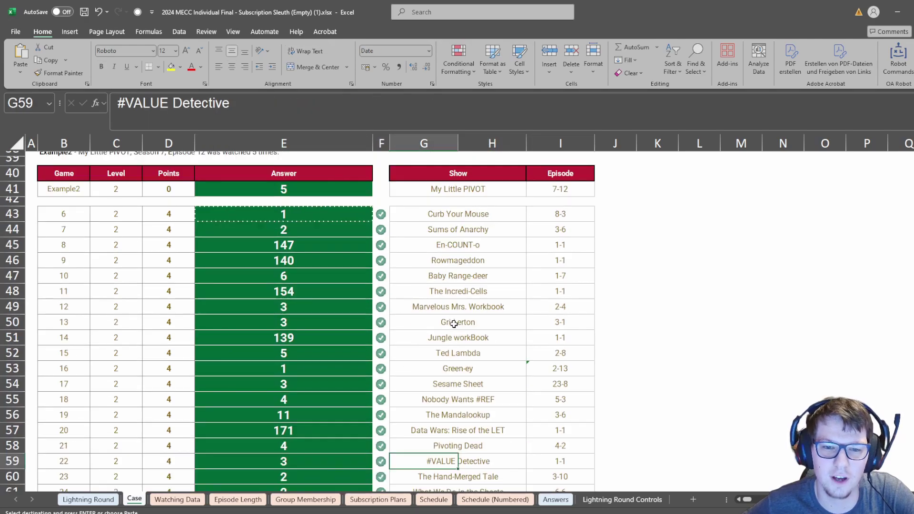
click(406, 214)
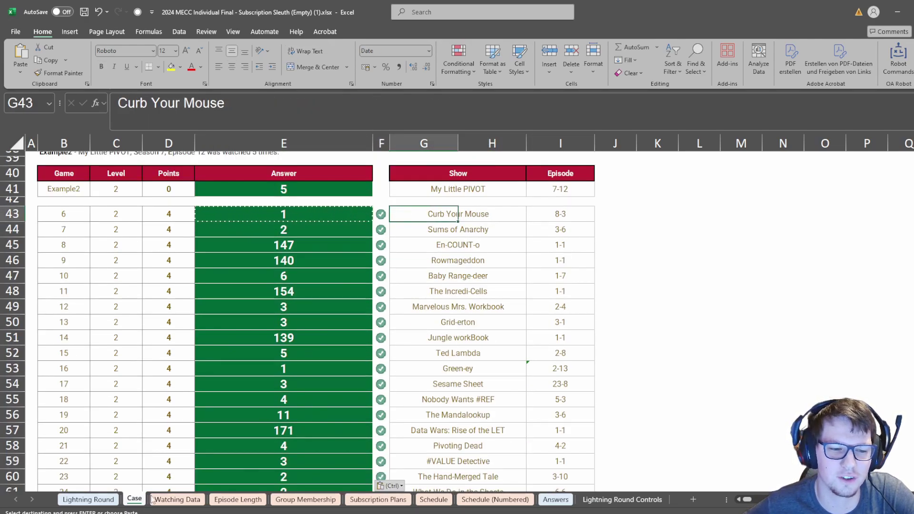
Read the Level 3 plan question and examine the Full Name, Group Name and Plan Name columns in the Group Membership sheet.
scroll(257, 333, down, 5)
scroll(271, 328, down, 1)
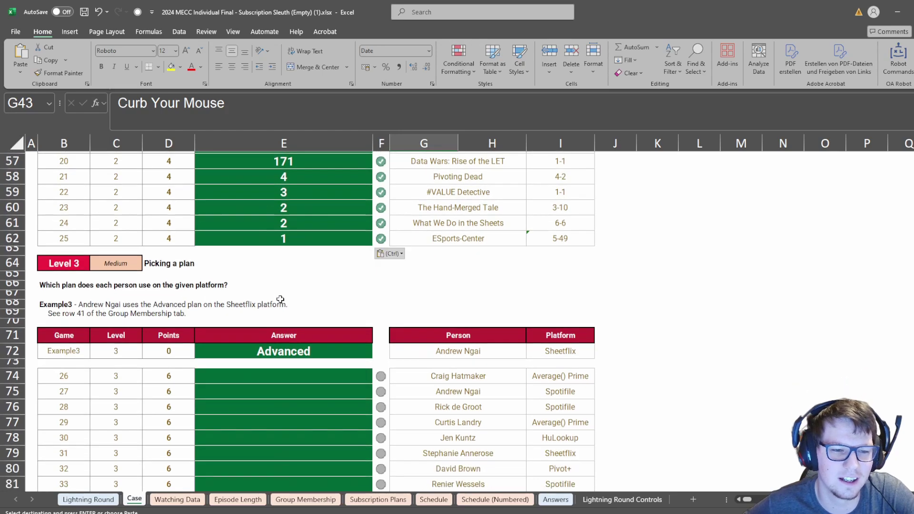
click(291, 277)
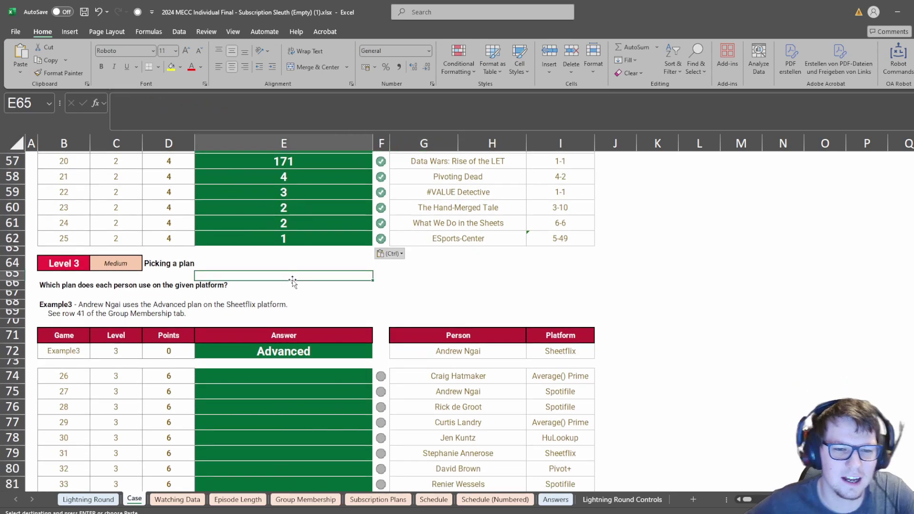
click(257, 376)
scroll(333, 371, down, 1)
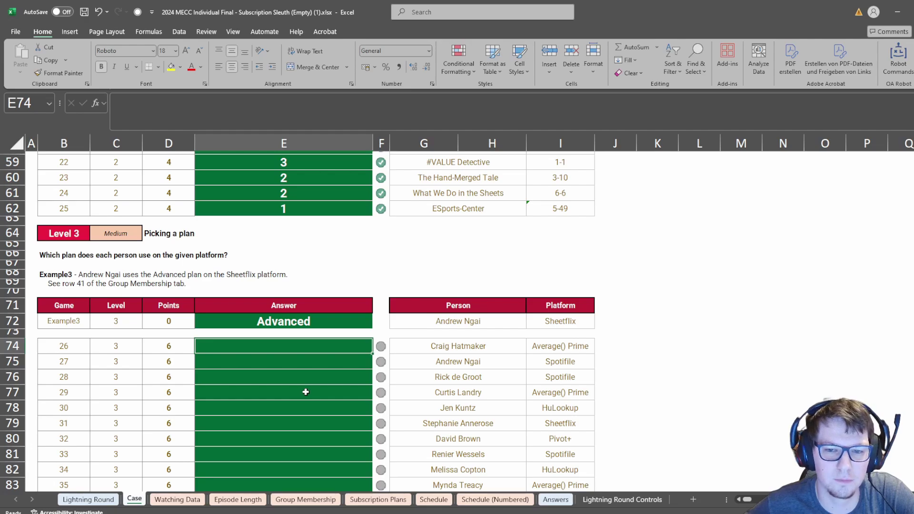
click(316, 500)
drag(505, 267, 742, 268)
click(630, 267)
drag(453, 247, 450, 379)
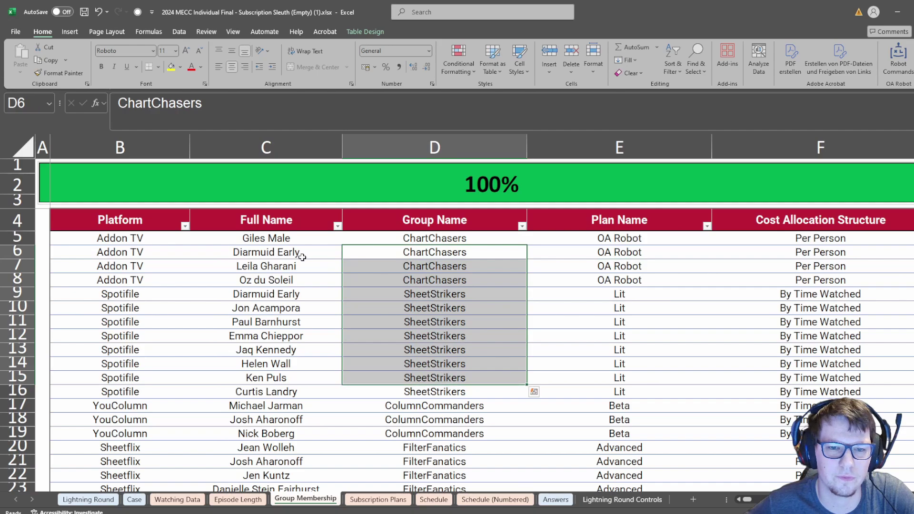
drag(302, 256, 292, 377)
drag(462, 240, 457, 336)
drag(597, 234, 619, 281)
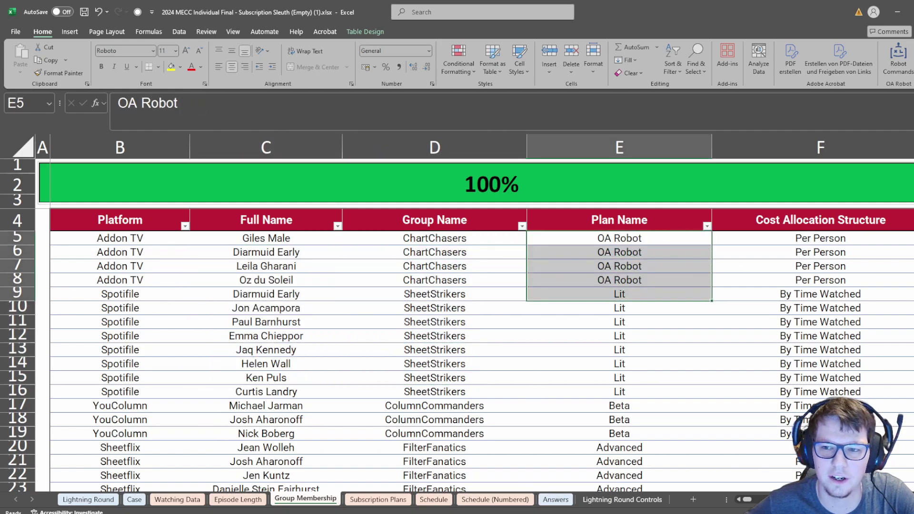
Add a new column headed Unique in G4, directly beside the Cost Allocation Structure column of the groups table.
click(893, 221)
key(Right)
key(Right)
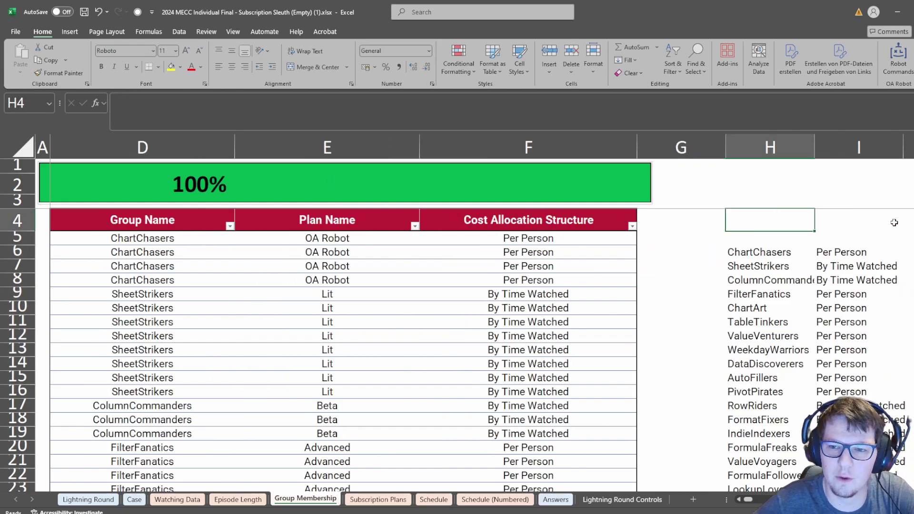
key(Left)
key(Left)
key(Down)
key(Right)
key(Up)
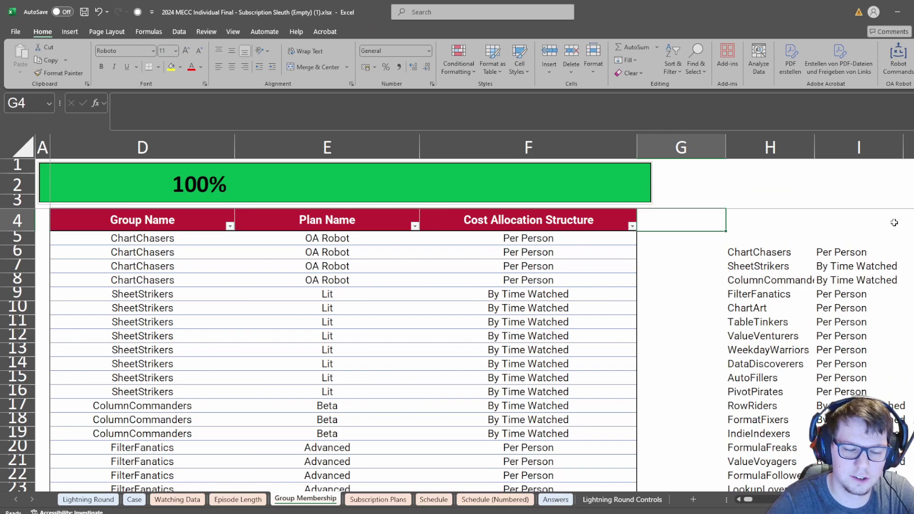
text(Unique)
key(Return)
text(=)
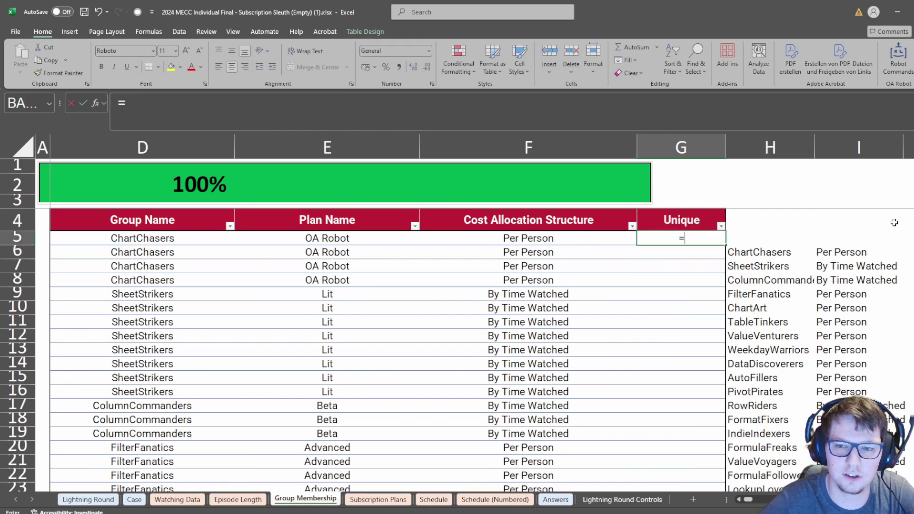
key(Left)
key(Left)
key(Left)
key(Left)
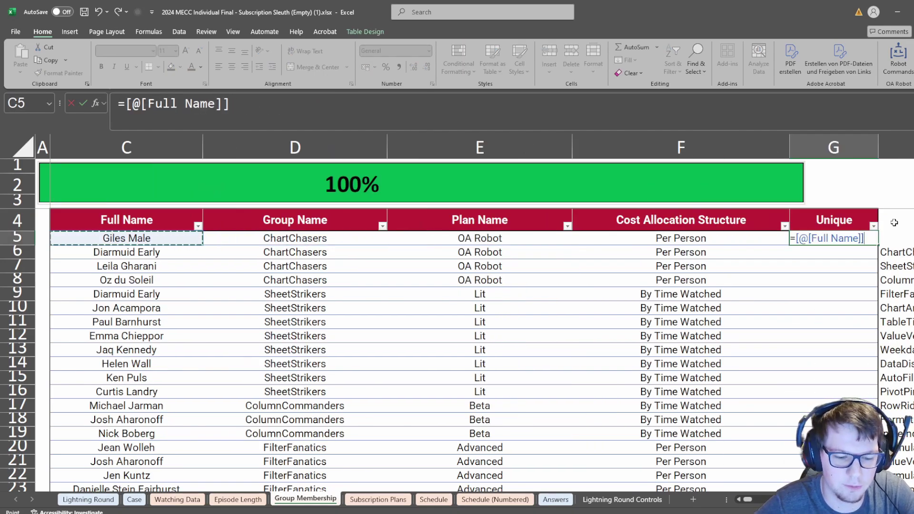
text(&)
key(Left)
key(Left)
key(Left)
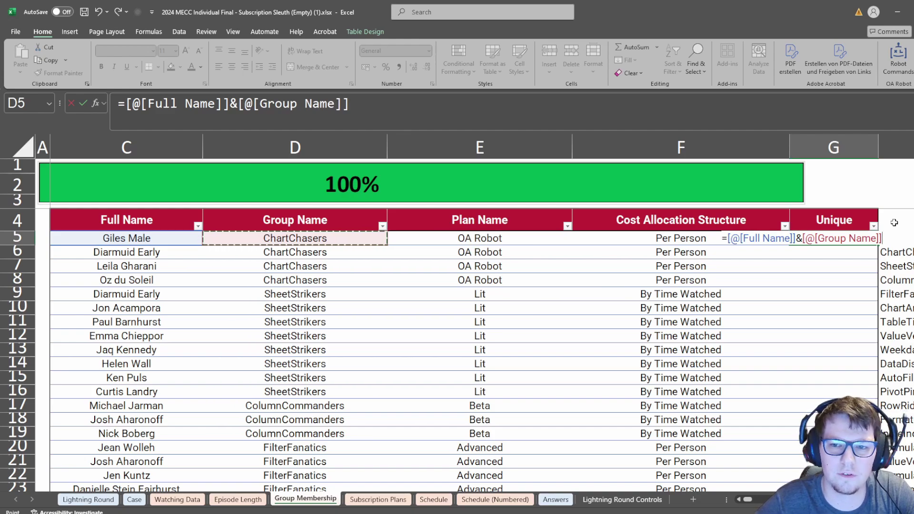
key(Escape)
Compare the Platform and Full Name columns in Group Membership with the Person and Platform inputs of the Level 3 question.
key(Left)
key(Left)
key(Left)
key(Left)
key(Left)
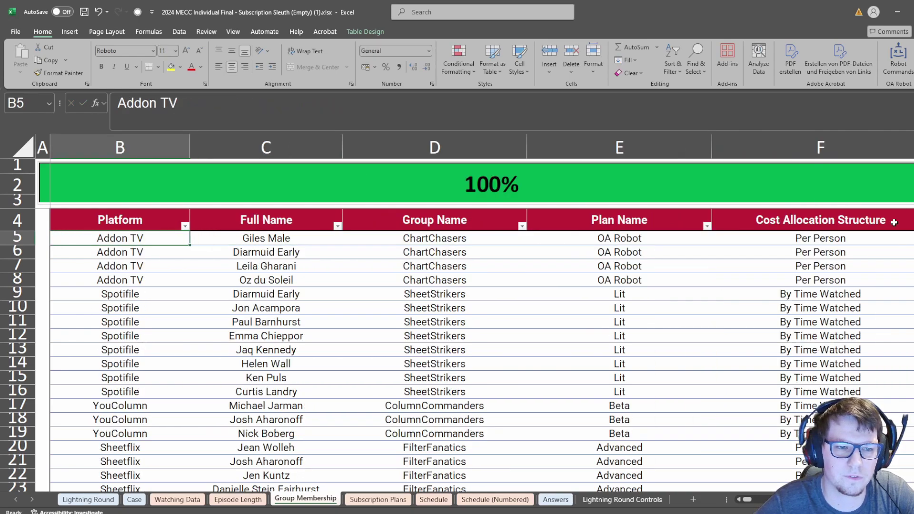
key(Right)
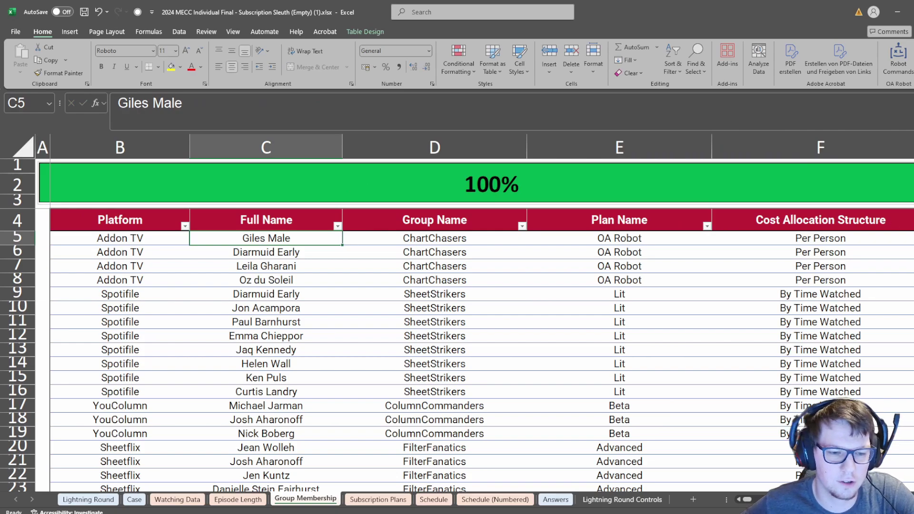
key(ctrl+Page_Up)
key(ctrl+Page_Up)
key(ctrl+Page_Up)
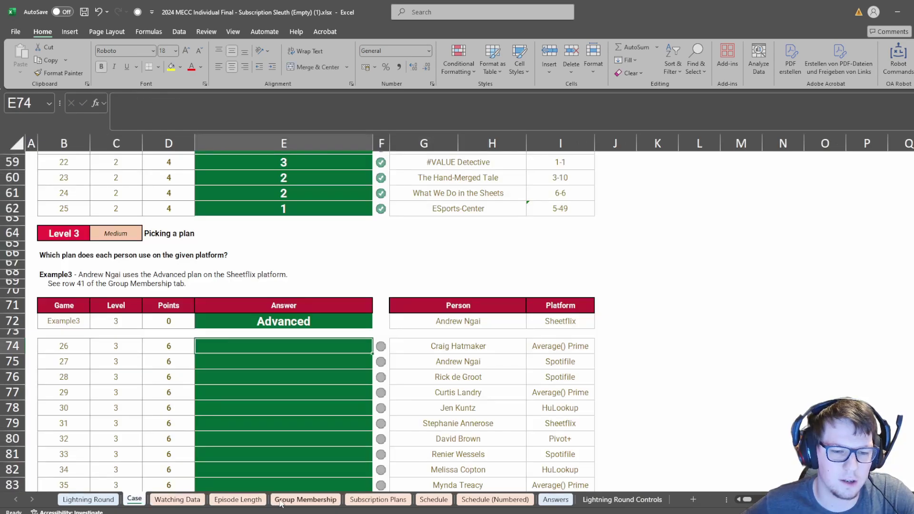
click(289, 500)
Start a formula in G5 of the Unique column with a reference to the row's Full Name.
key(ctrl+Right)
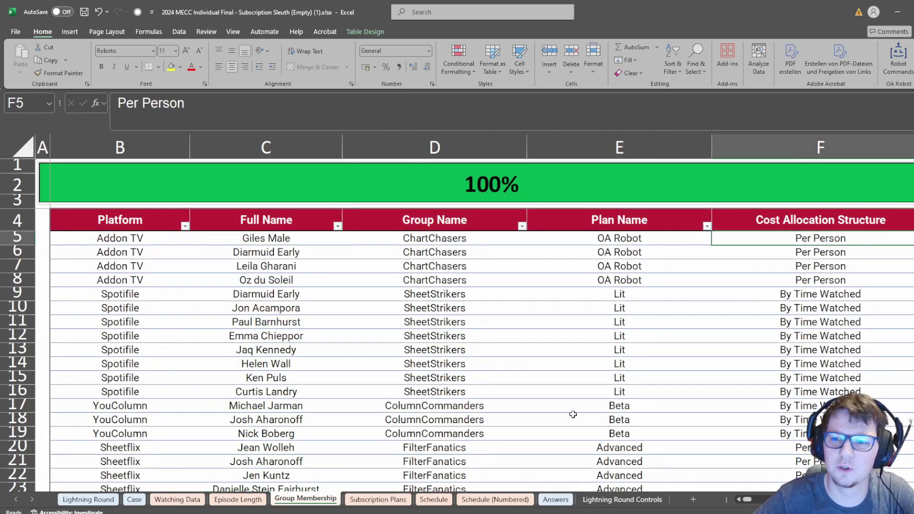
key(Right)
text(=)
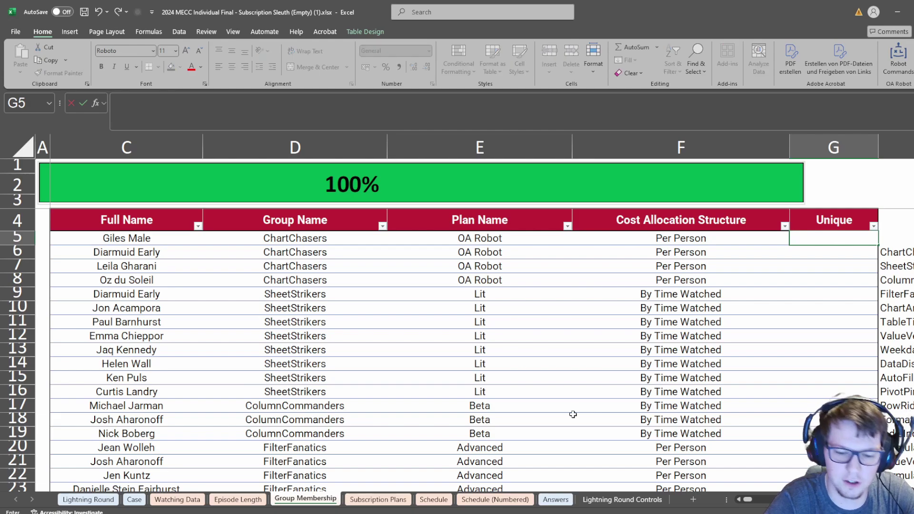
key(Left)
key(Left)
key(Left)
key(Left)
key(Left)
key(Left)
key(Right)
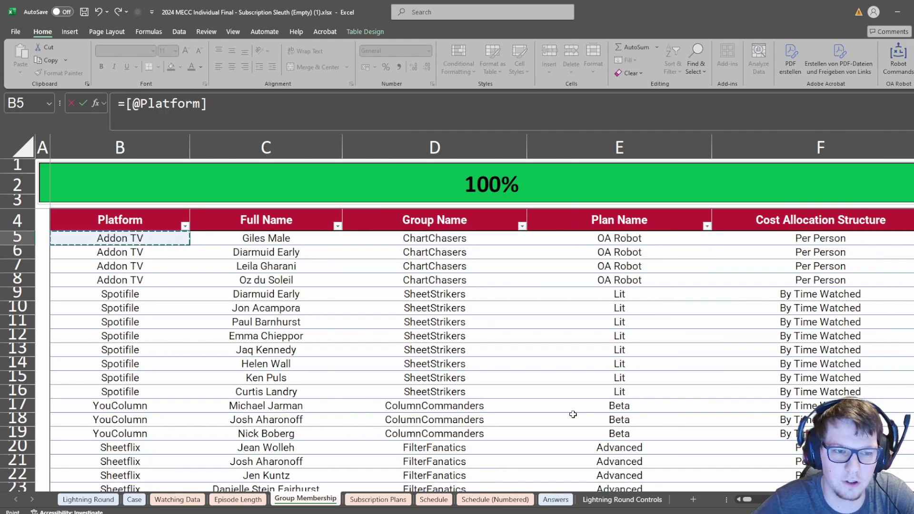
key(Right)
text(&)
key(Left)
key(Left)
key(Left)
key(Left)
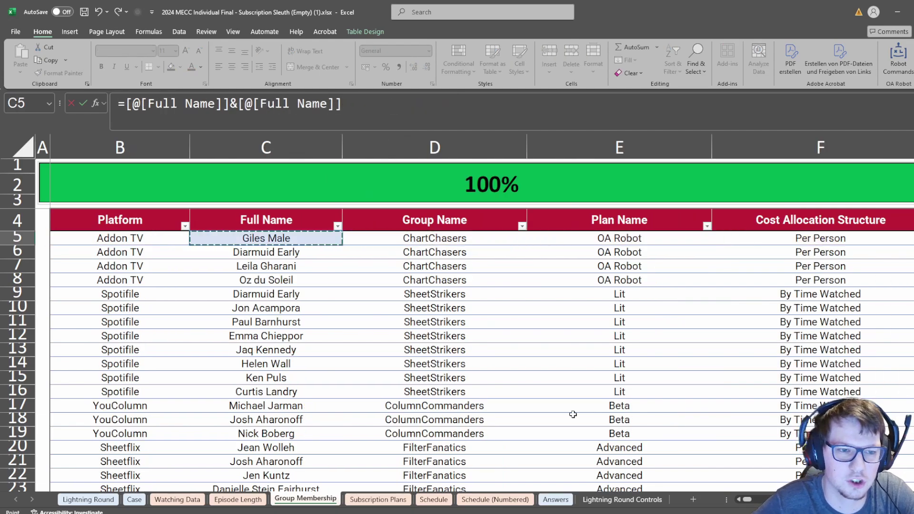
key(Left)
key(Left)
key(Right)
key(Return)
key(Up)
scroll(573, 414, right, 1)
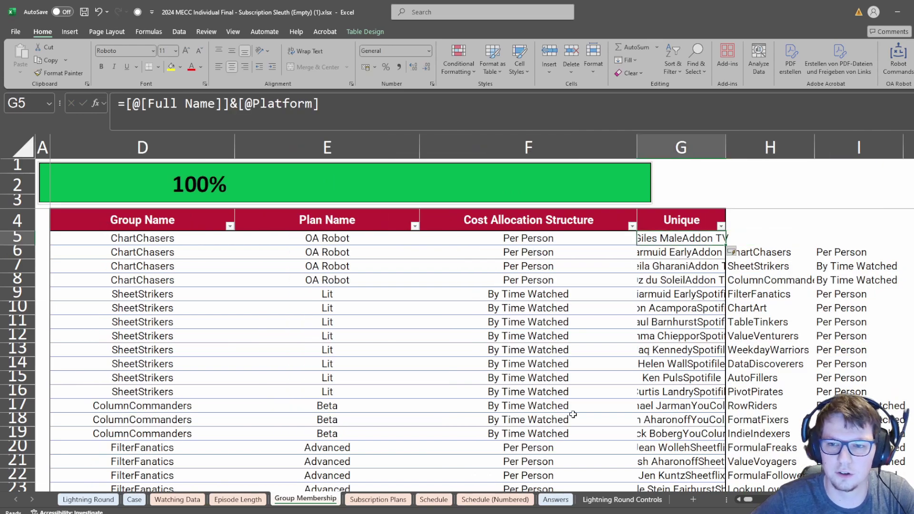
Start an XLOOKUP in the first Level 3 answer, E74 of the Case sheet, with G74&I74 as the lookup value.
click(202, 501)
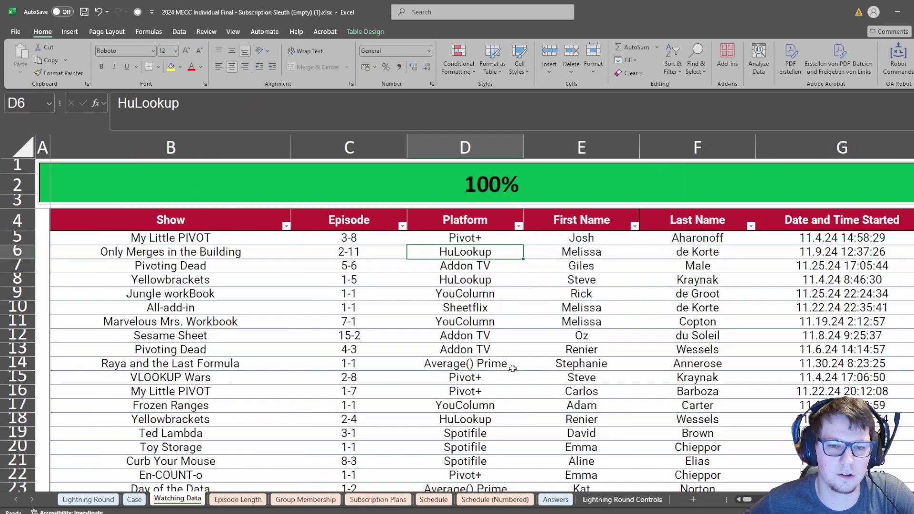
key(ctrl+Page_Up)
text(=xl)
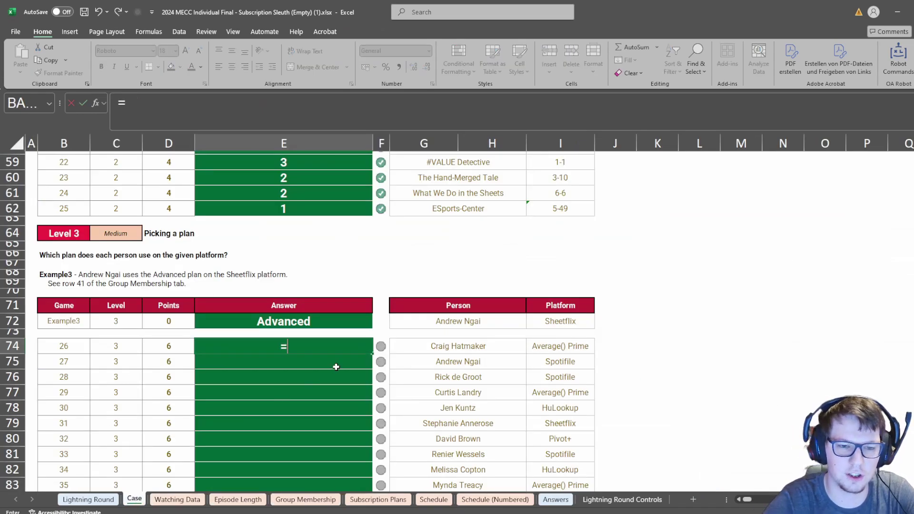
key(Tab)
key(Right)
key(Right)
text(&)
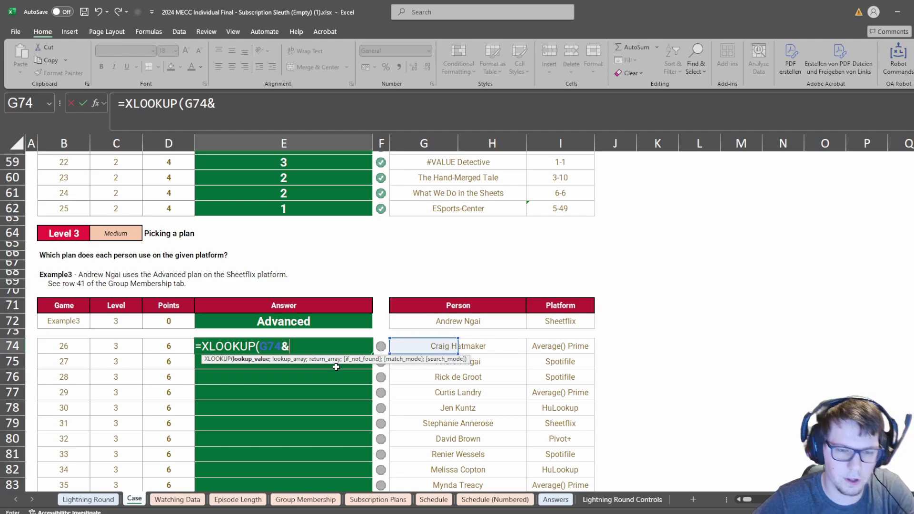
key(Right)
key(Right)
key(Right)
key(Right)
text())
key(BackSpace)
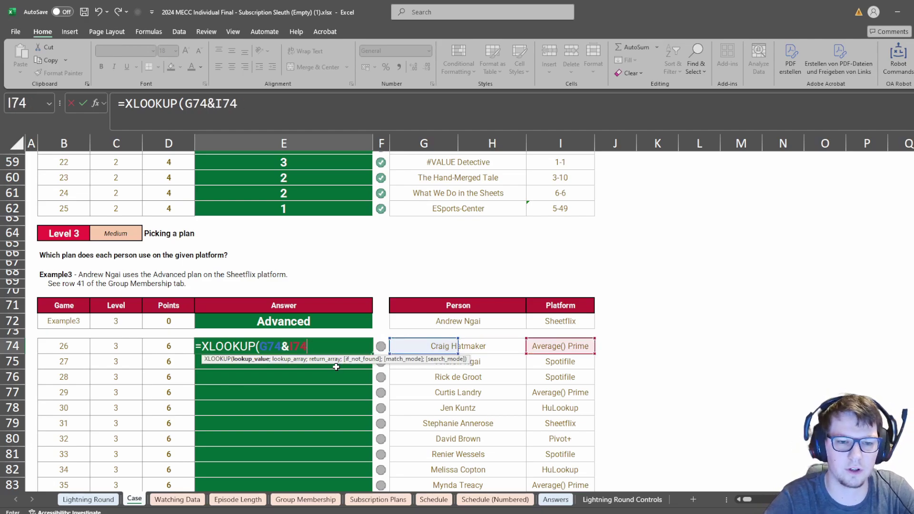
Set the XLOOKUP's lookup array to the Unique column of the groups table in Group Membership.
text(;)
click(233, 501)
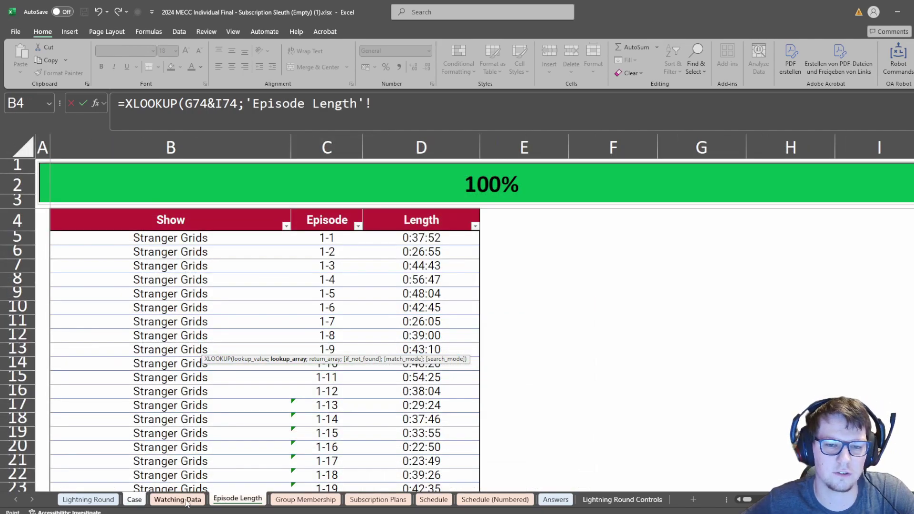
click(188, 501)
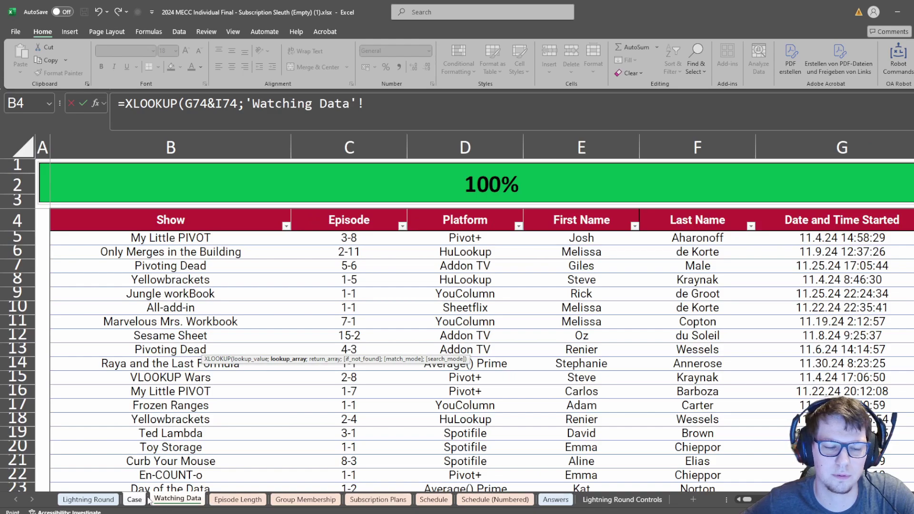
click(795, 341)
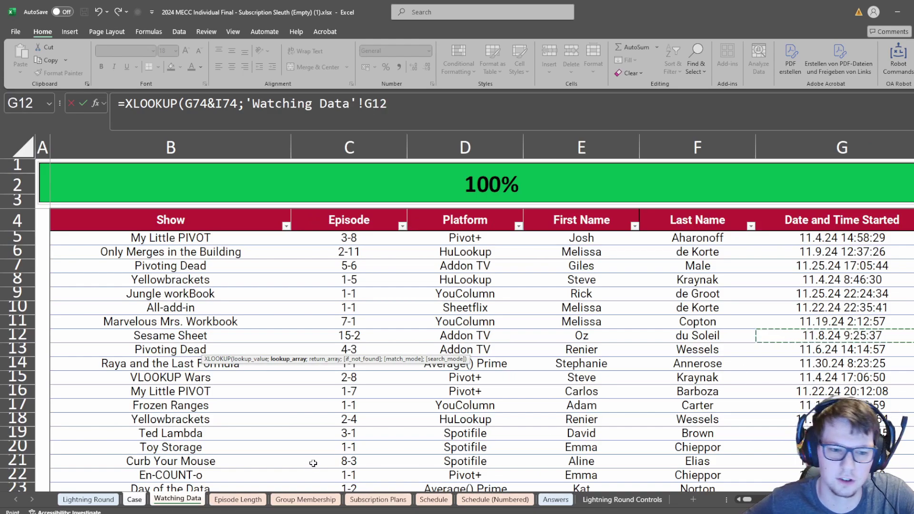
click(247, 499)
click(305, 499)
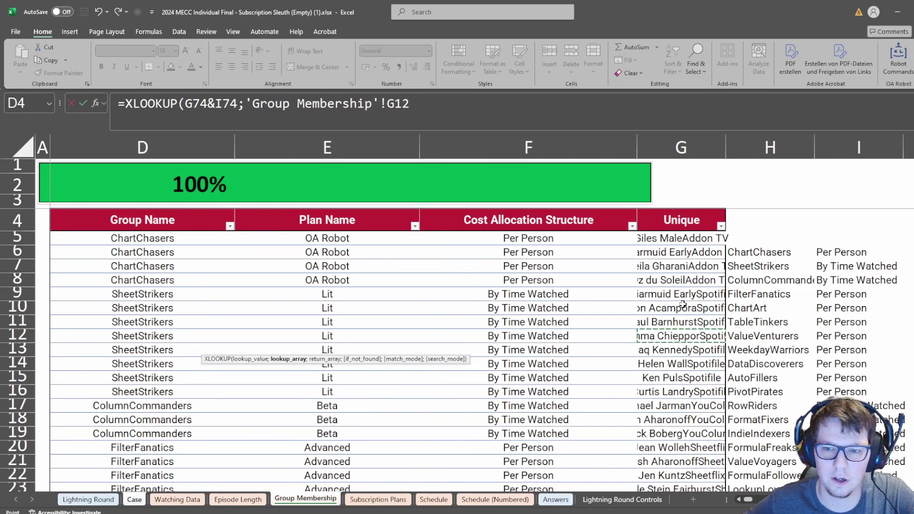
key(Up)
key(Up)
key(Up)
key(Up)
key(Up)
key(Up)
key(Up)
key(ctrl+shift+Down)
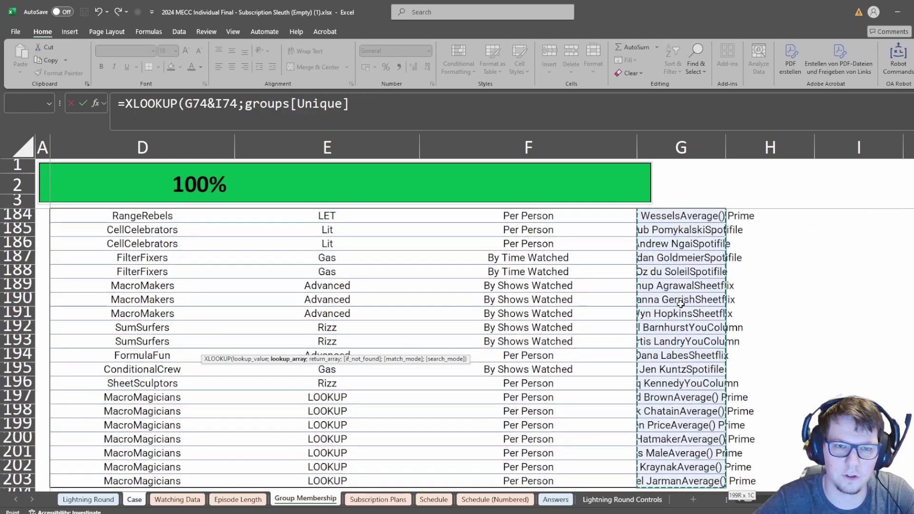
Set the XLOOKUP's return array to groups[Plan Name] and enter the formula.
text(;)
click(366, 347)
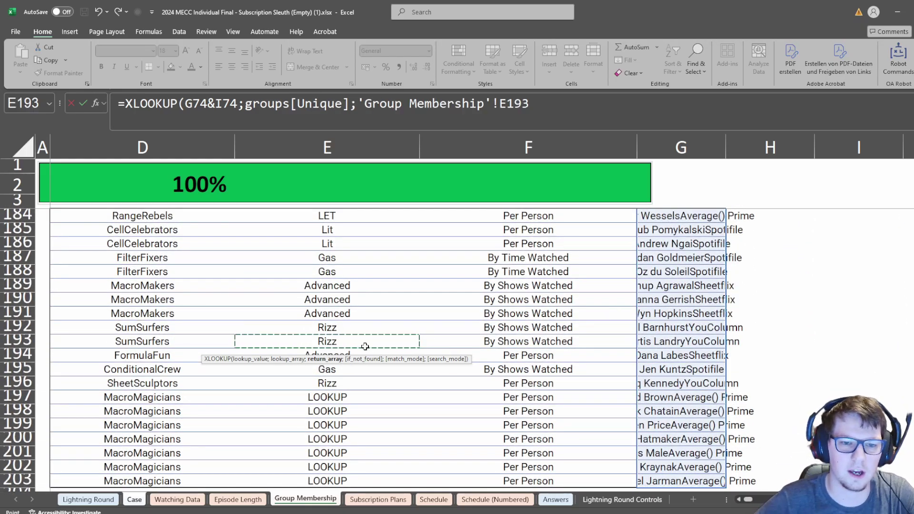
key(ctrl+Up)
key(Down)
key(ctrl+shift+Down)
text())
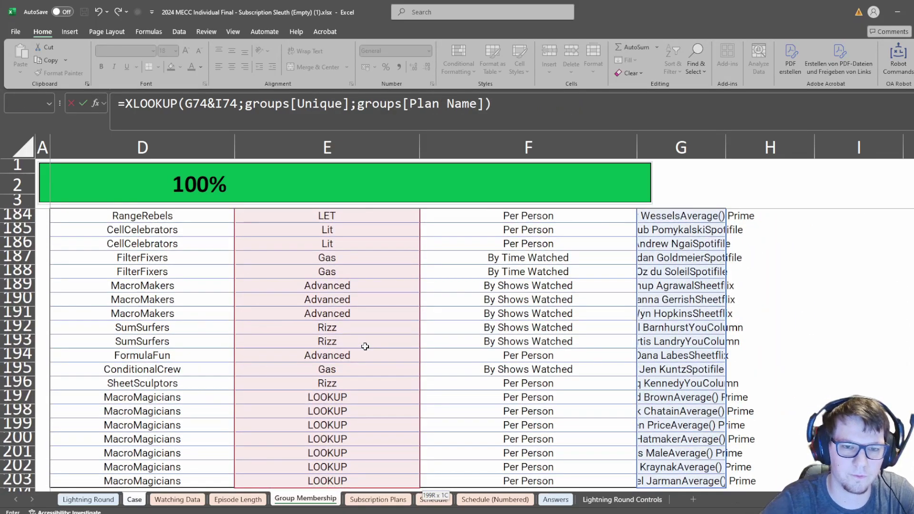
key(Return)
Copy the XLOOKUP formula from E74 down the Level 3 answers to E93.
key(Up)
key(ctrl+c)
key(Left)
key(ctrl+Down)
key(Right)
key(ctrl+shift+Up)
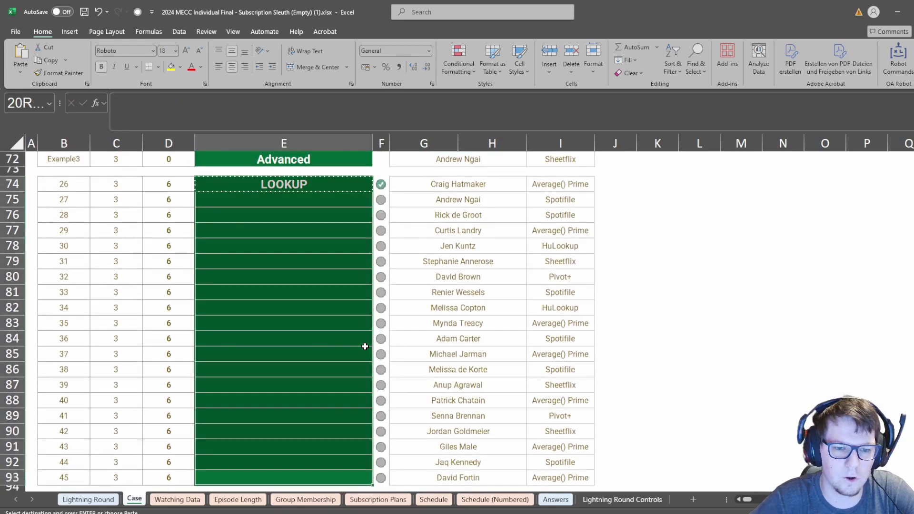
key(Return)
Review the Level 3 plan answers and read the Level 4 question on each person's total subscription cost.
key(ctrl+Up)
key(Up)
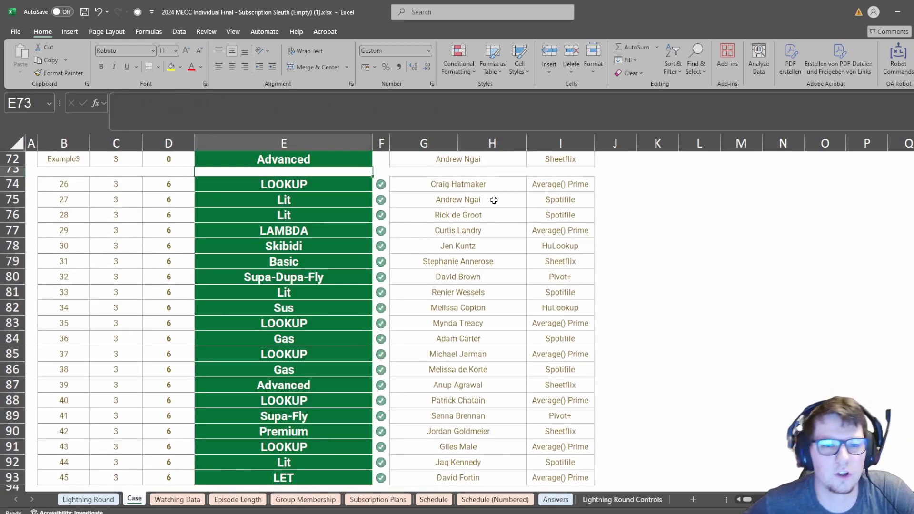
scroll(380, 244, up, 2)
click(332, 256)
click(324, 321)
scroll(323, 321, down, 5)
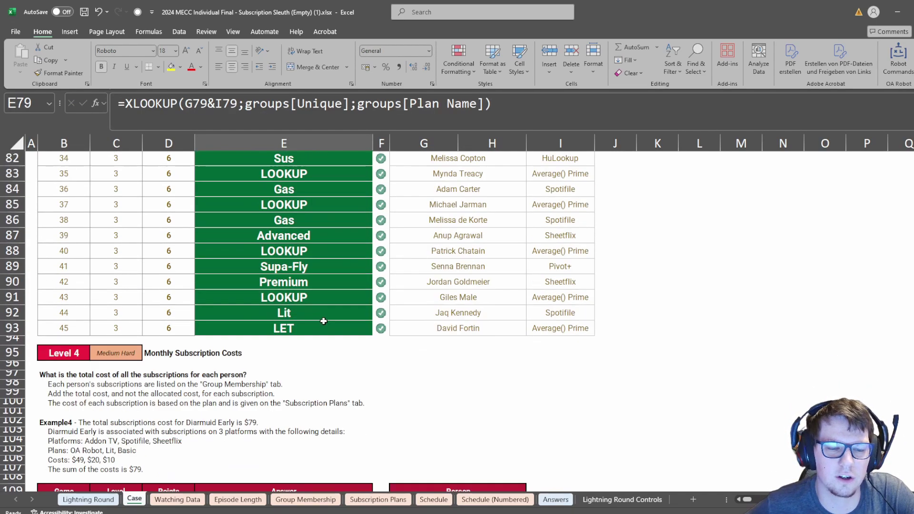
scroll(314, 355, down, 2)
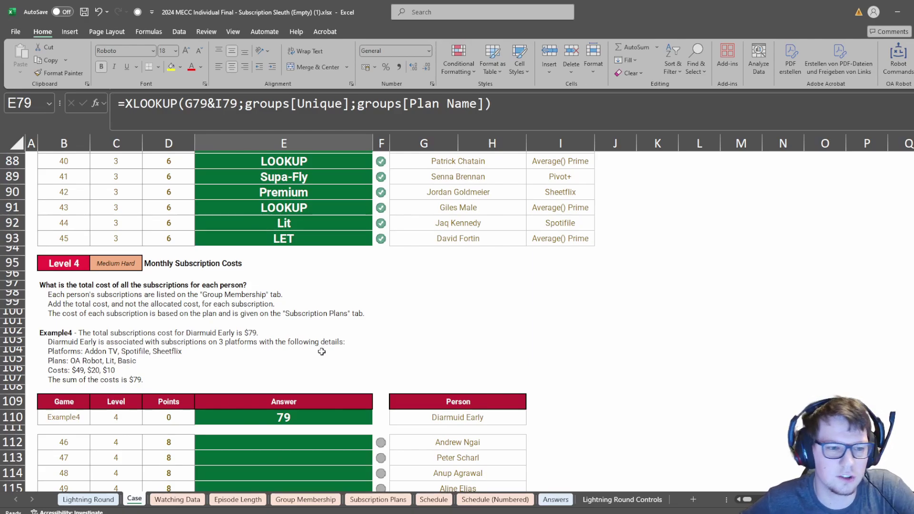
scroll(322, 352, down, 1)
scroll(246, 312, down, 2)
Start a FILTER formula in the first Level 4 answer, E112, with the groups table as its source.
click(305, 353)
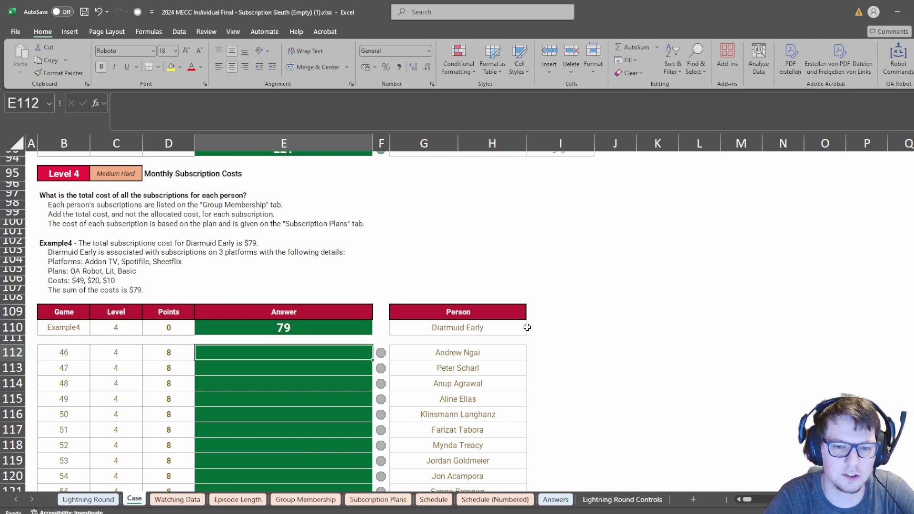
text(=filter)
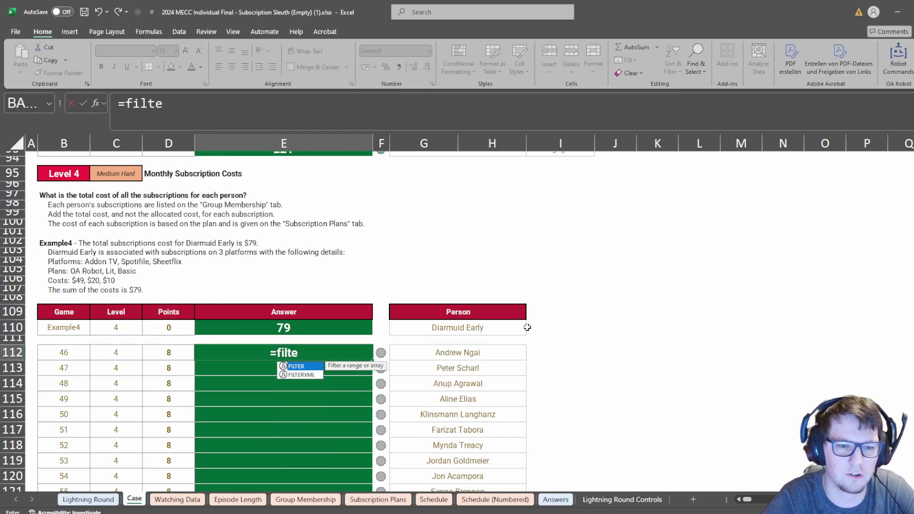
key(Tab)
key(Right)
key(BackSpace)
key(BackSpace)
key(BackSpace)
key(BackSpace)
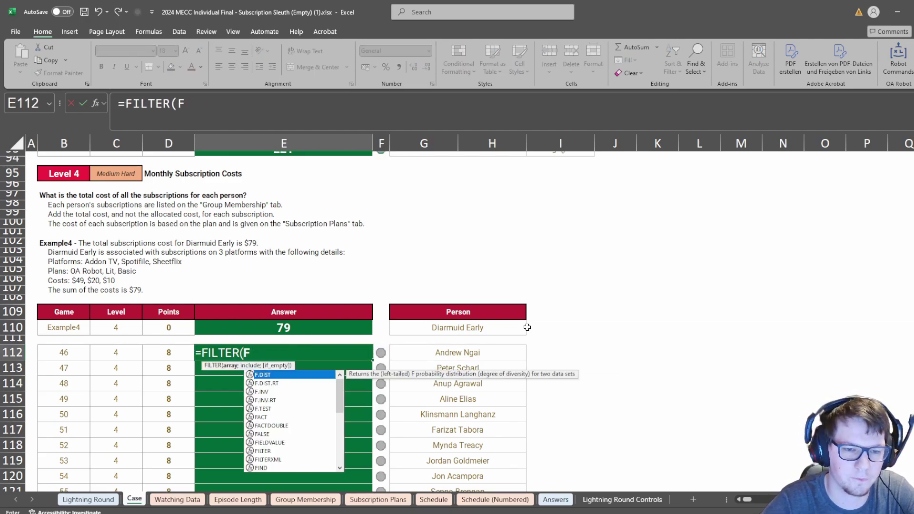
text(gr)
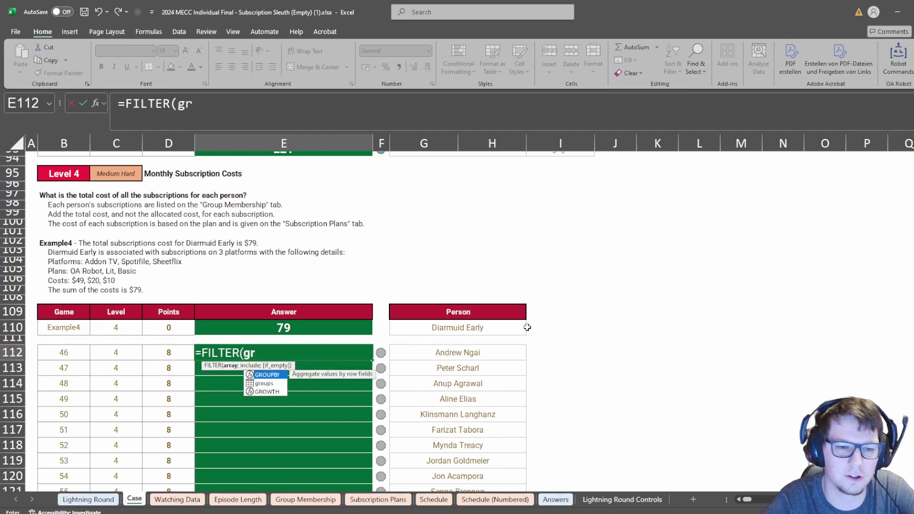
key(Tab)
key(BackSpace)
key(BackSpace)
key(BackSpace)
text(s)
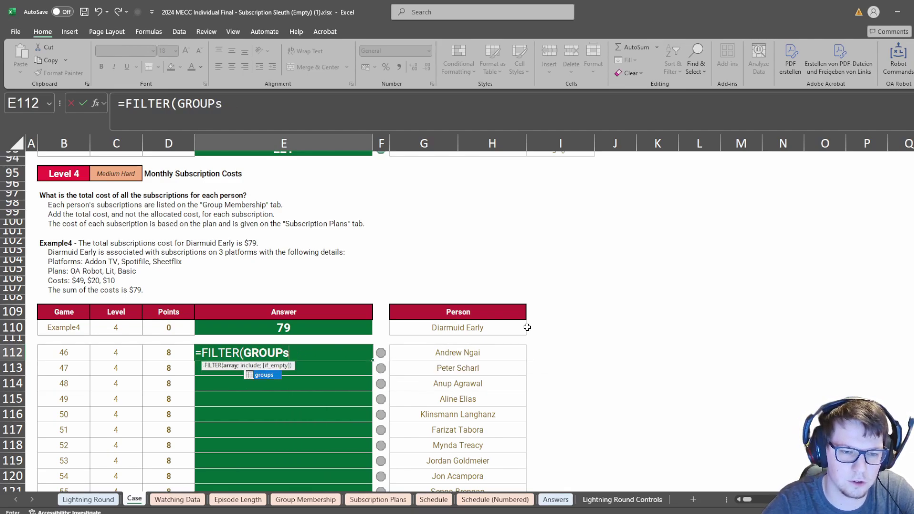
Set the FILTER array to the groups[Plan Name] column.
text([)
key(Down)
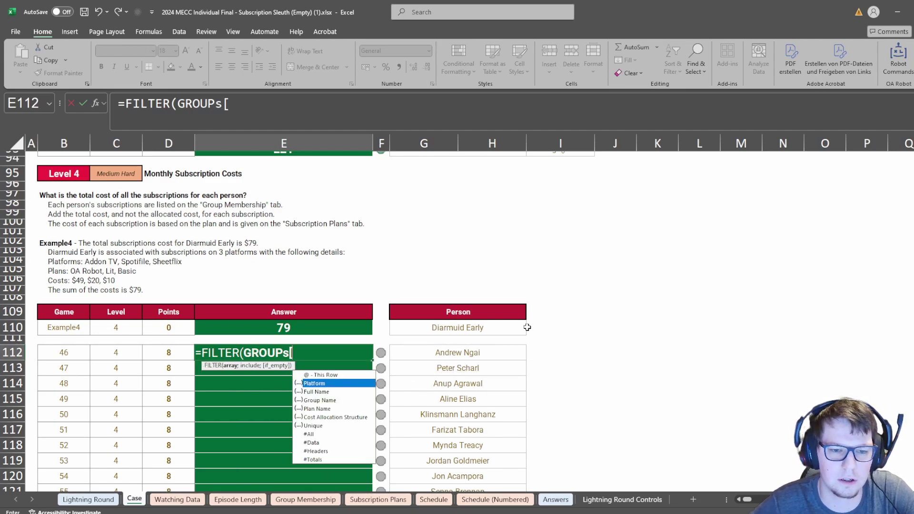
key(Down)
key(Down)
key(Down)
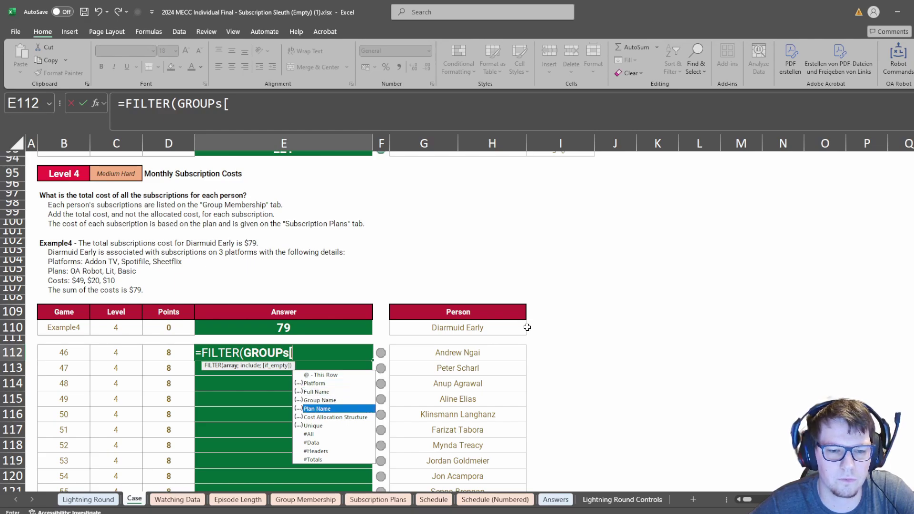
key(Tab)
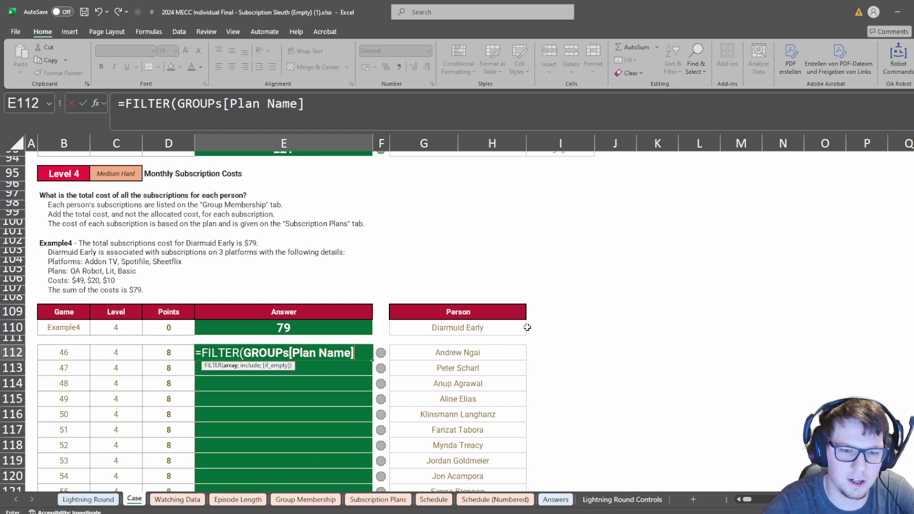
Use the groups[Full Name] column as the start of the FILTER's include condition.
text(;)
key(Right)
key(Right)
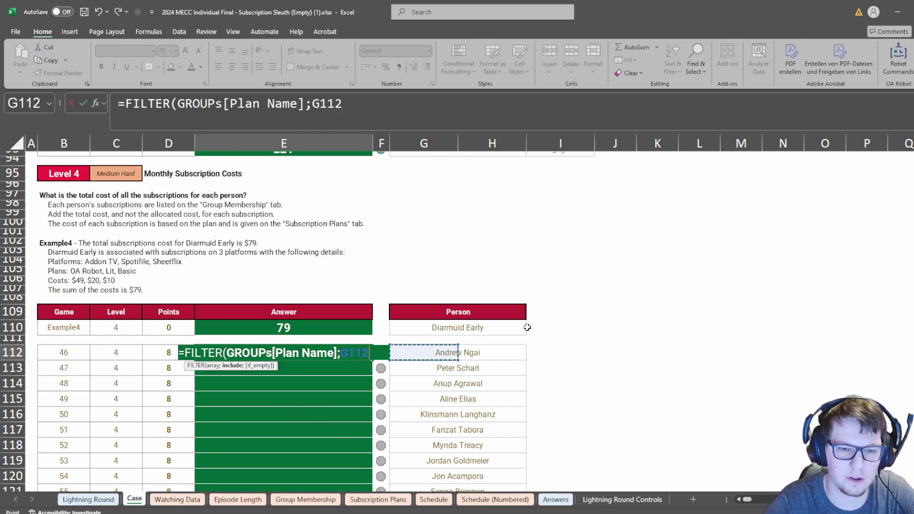
key(BackSpace)
key(BackSpace)
key(BackSpace)
key(BackSpace)
text(group)
key(Tab)
key(BackSpace)
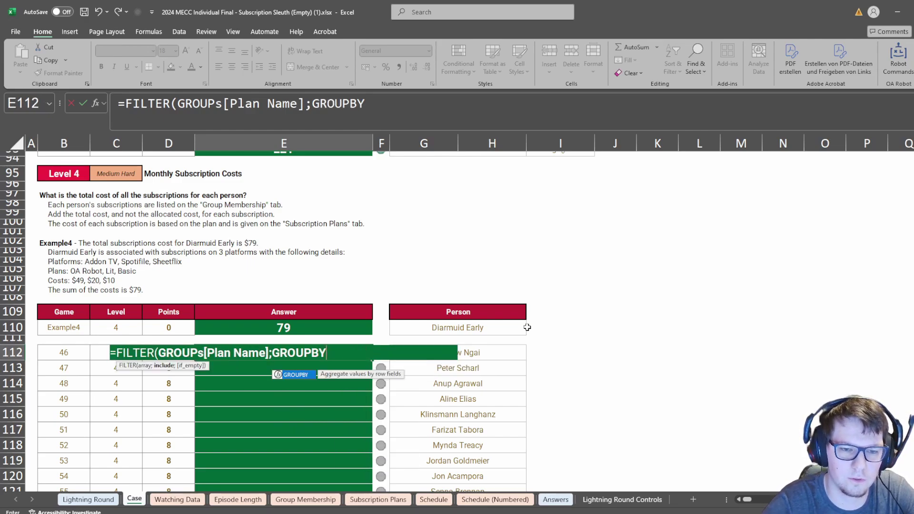
key(BackSpace)
key(BackSpace)
text(s[f)
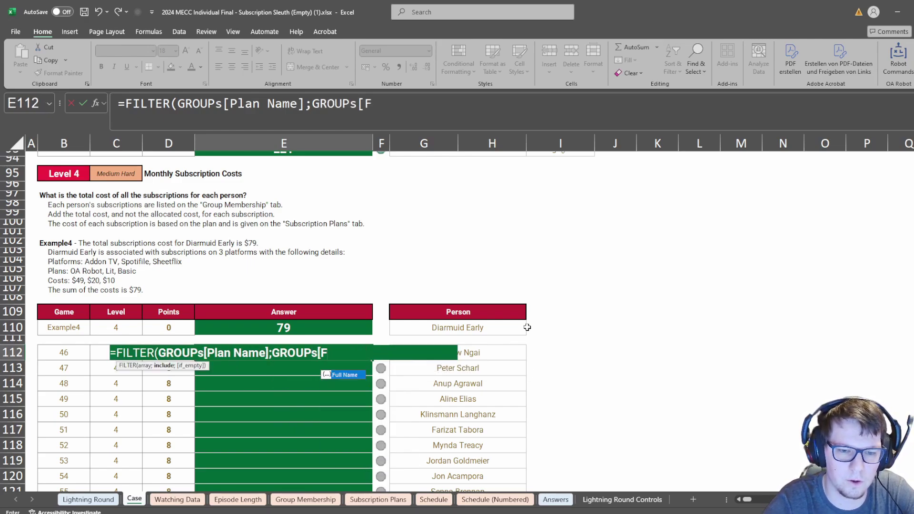
key(Tab)
Match the full names against the person in G112 and enter the FILTER formula in E112.
text(=)
key(Right)
key(Right)
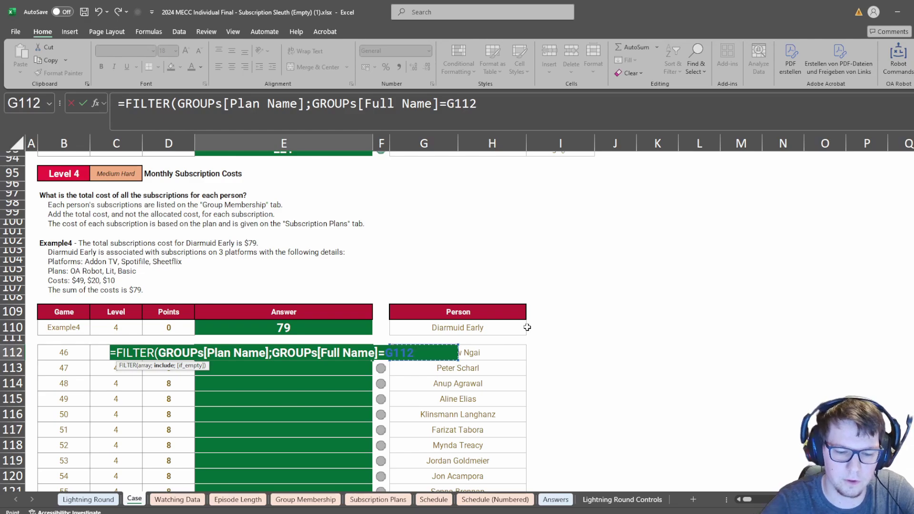
key(Return)
key(Up)
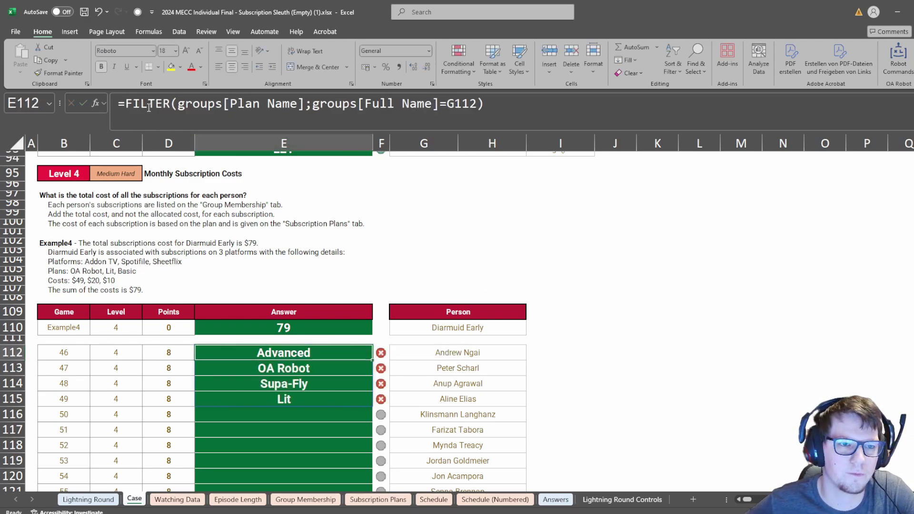
Wrap the FILTER in E112 in an XLOOKUP, making the filtered plan names its lookup value.
click(125, 105)
text(xl)
key(Tab)
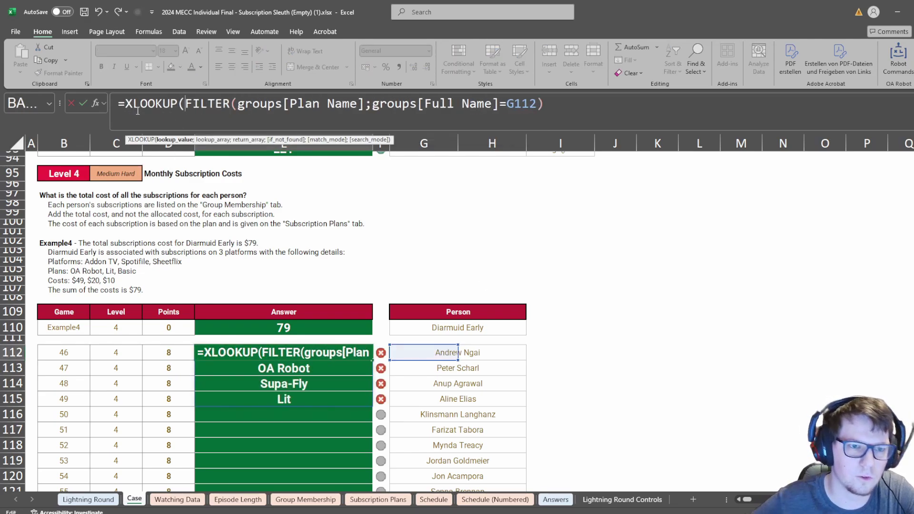
click(583, 96)
text(;)
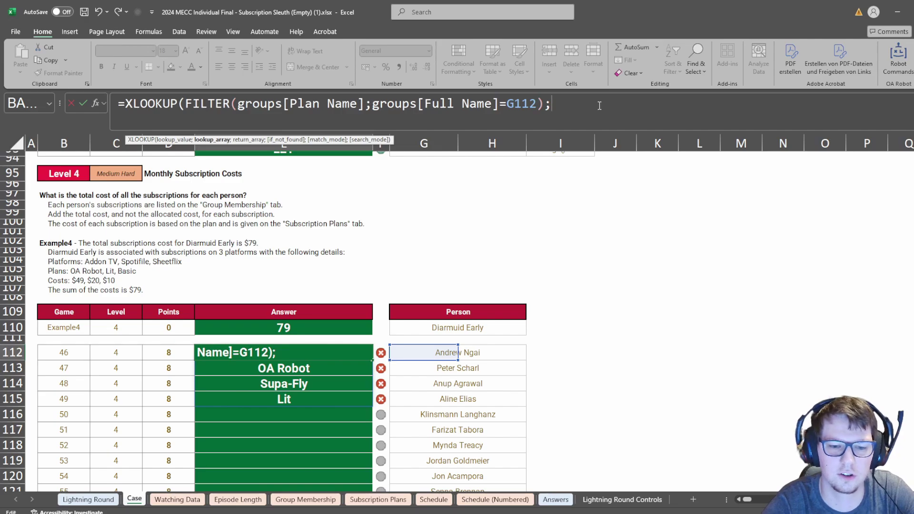
Set the XLOOKUP's lookup array to plans[Plan Name].
text(plans[Pl)
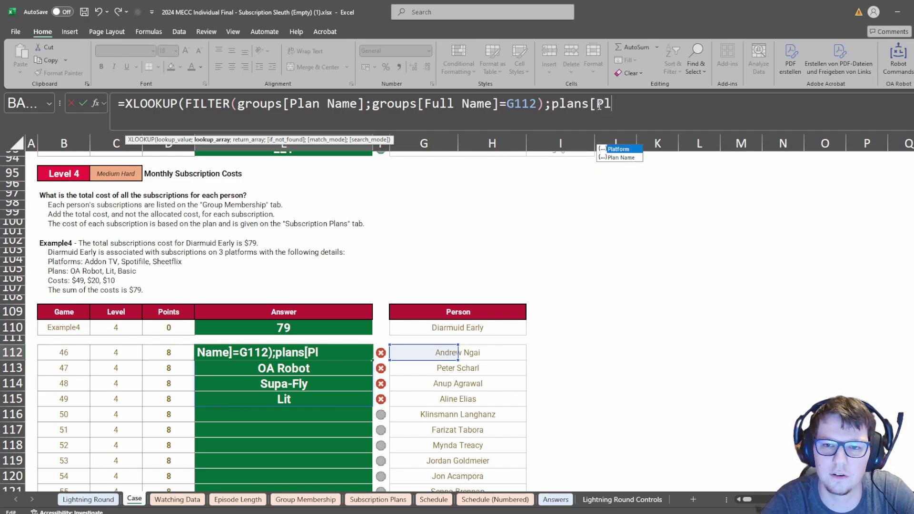
text(atfor)
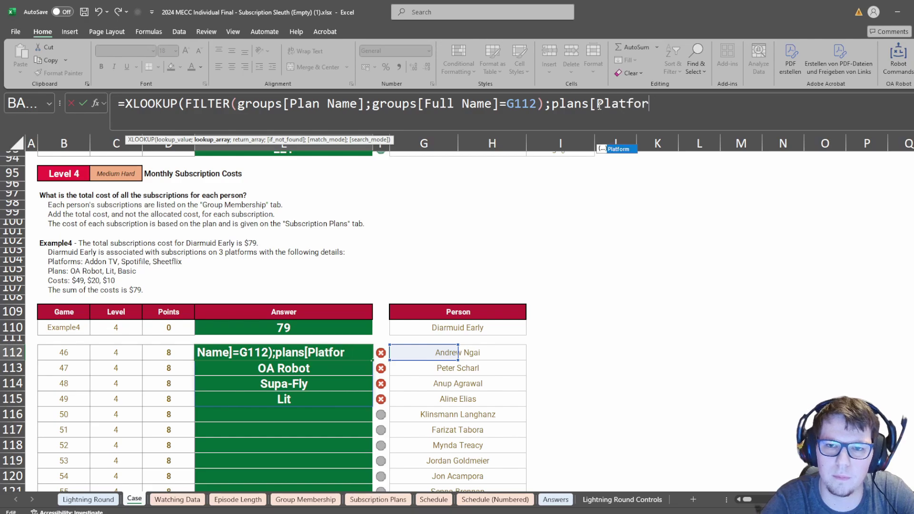
key(BackSpace)
key(BackSpace)
key(BackSpace)
key(BackSpace)
text(n Name])
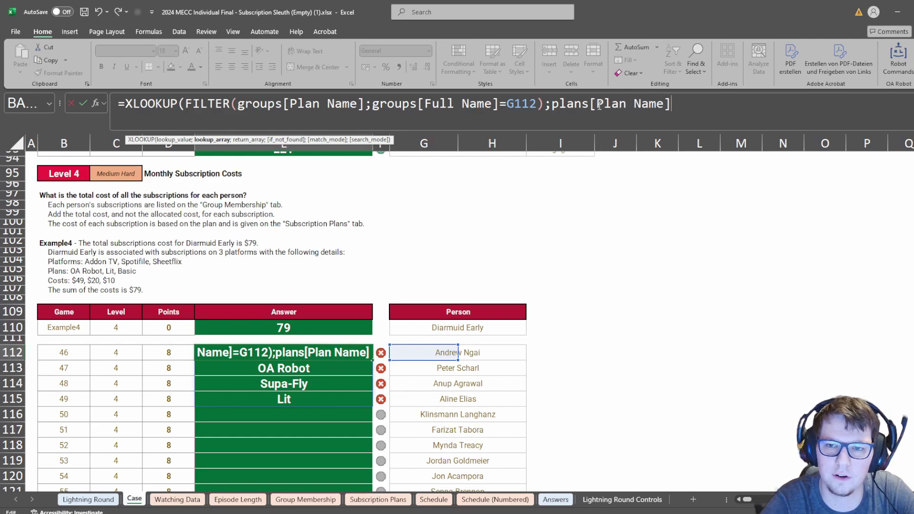
Set the XLOOKUP's return array to plans[Cost/Month] and enter the formula in E112.
text(;plans)
key(BackSpace)
text(ana)
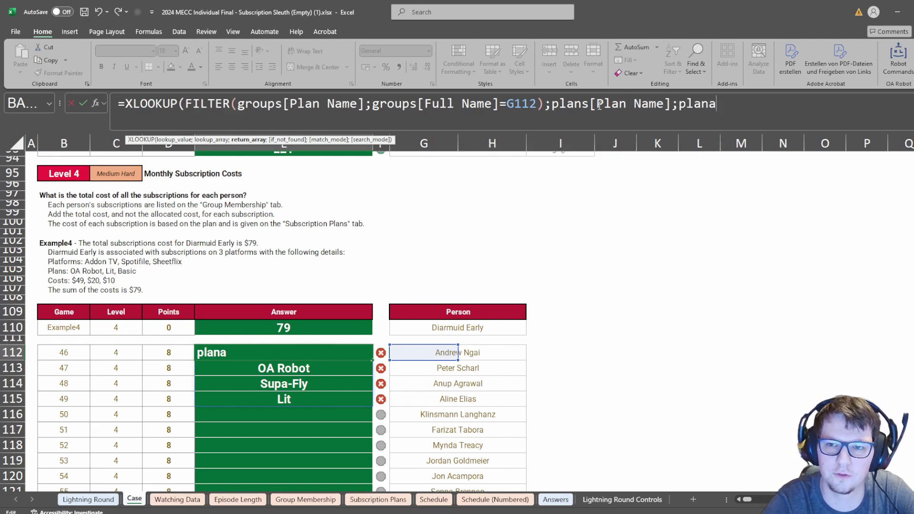
key(BackSpace)
text(s[)
text(Cost/Month)
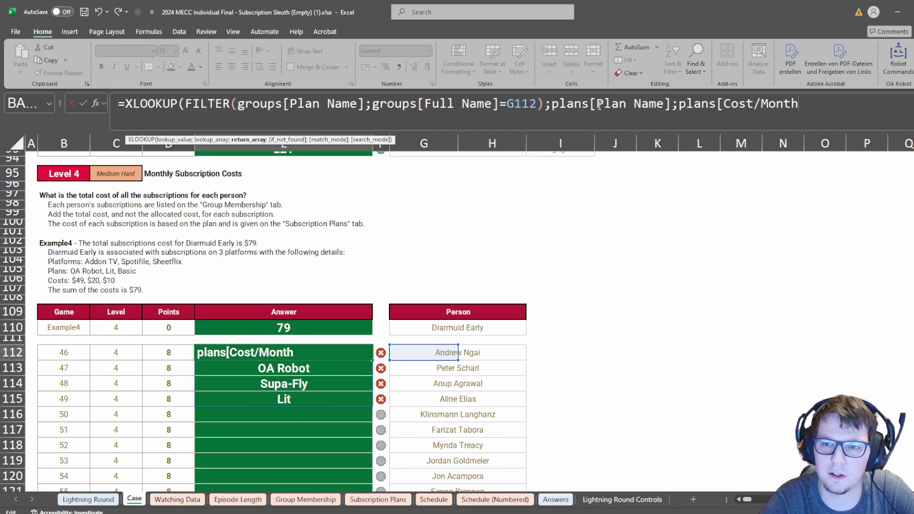
text(]))
key(Return)
key(Up)
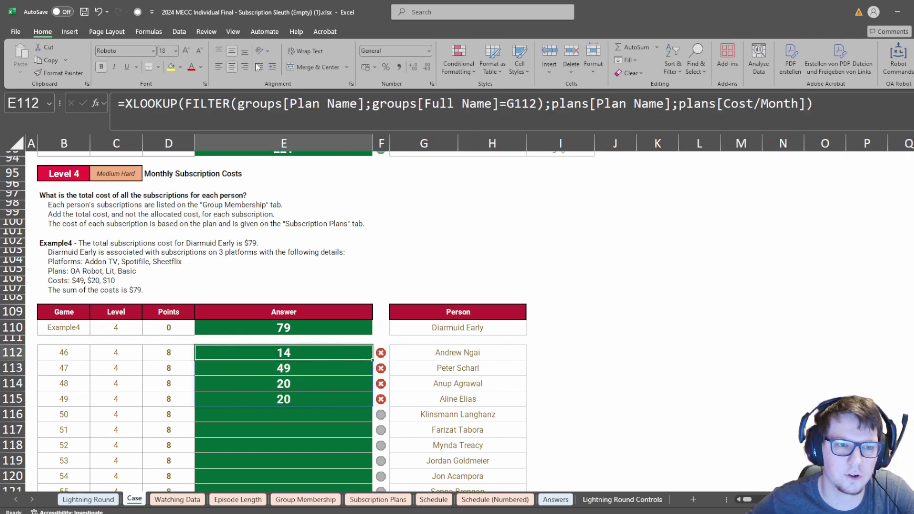
Wrap the XLOOKUP in E112 in a SUM to total the person's subscription costs.
click(130, 101)
text(sum()
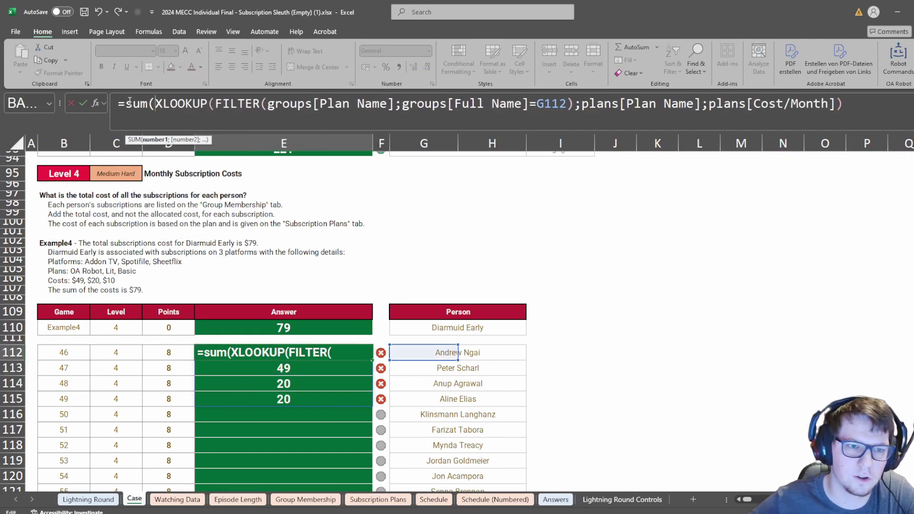
click(852, 112)
text())
key(Return)
key(Up)
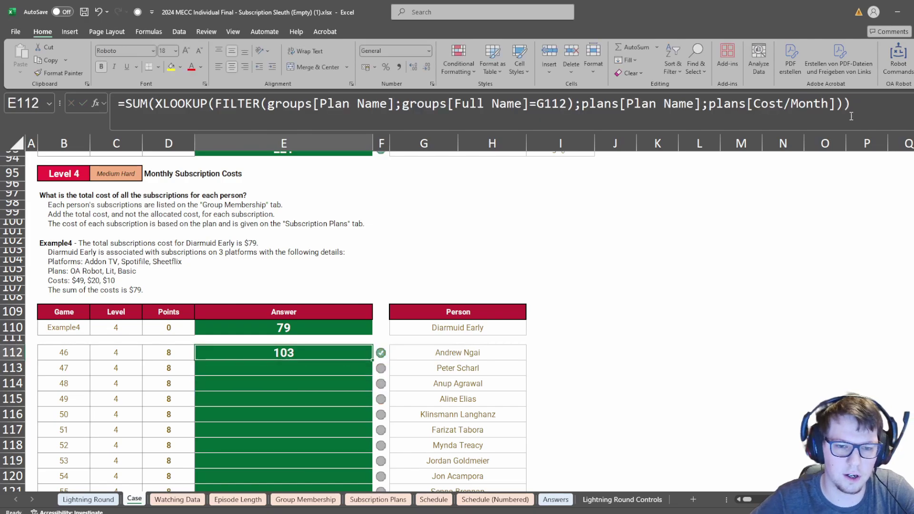
Copy the SUM formula from E112 down the Level 4 answers to E131.
key(ctrl+c)
key(ctrl+Left)
key(ctrl+Down)
key(ctrl+Right)
key(Right)
key(ctrl+shift+Up)
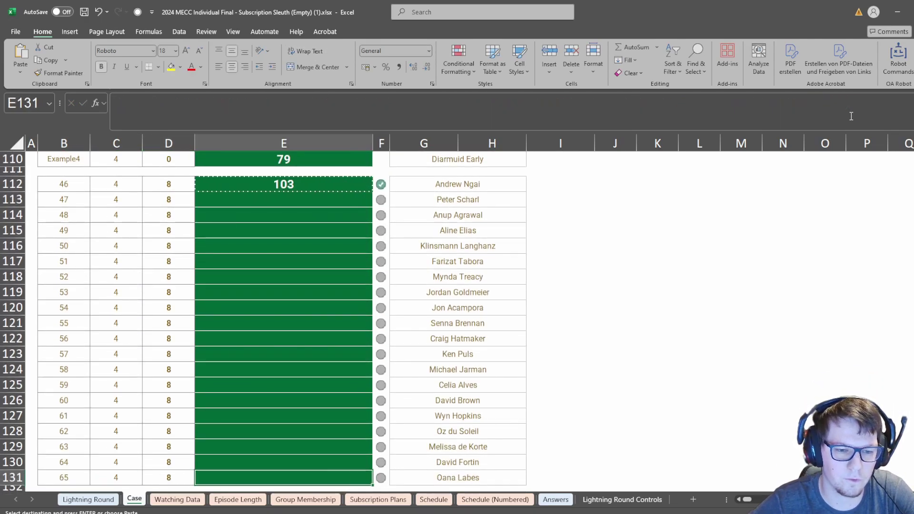
key(ctrl+v)
key(ctrl+Up)
key(ctrl)
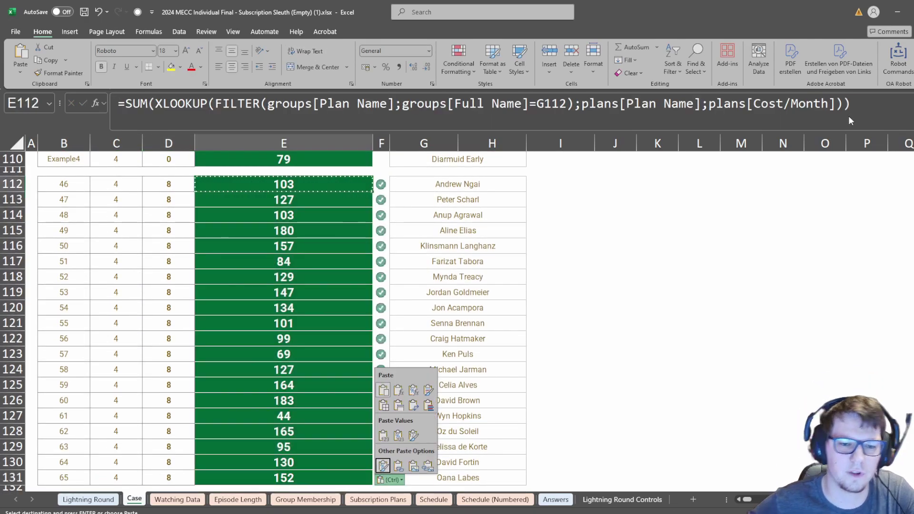
click(338, 172)
key(Escape)
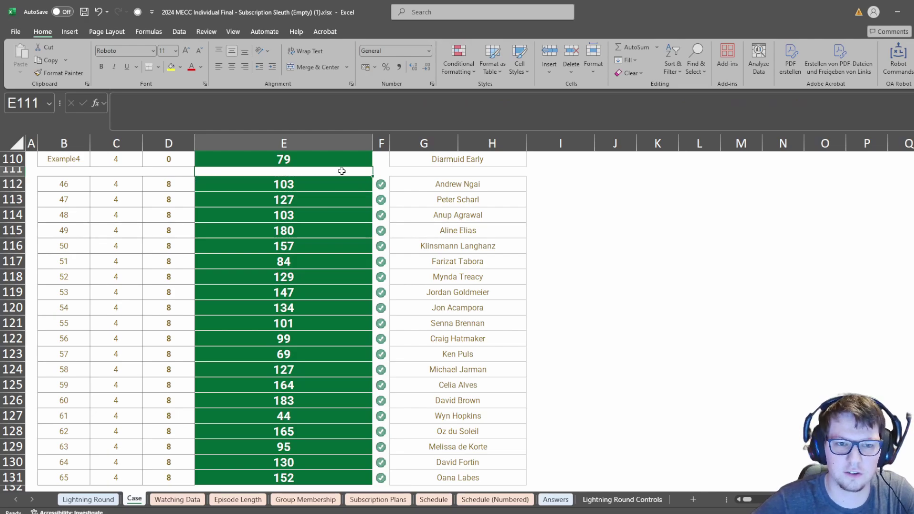
key(Down)
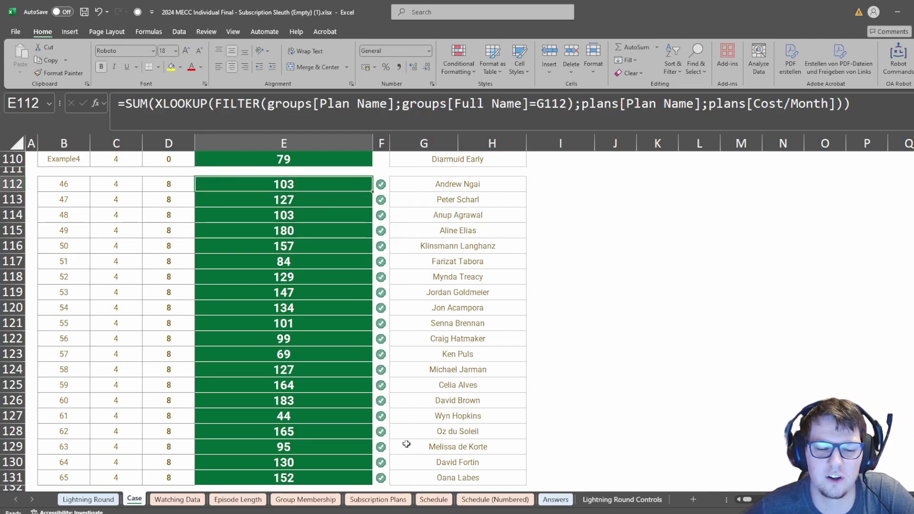
On the Subscription Plans sheet, rename the first Pivot+ plan in C10 to Basic to test duplicate plan names.
click(378, 500)
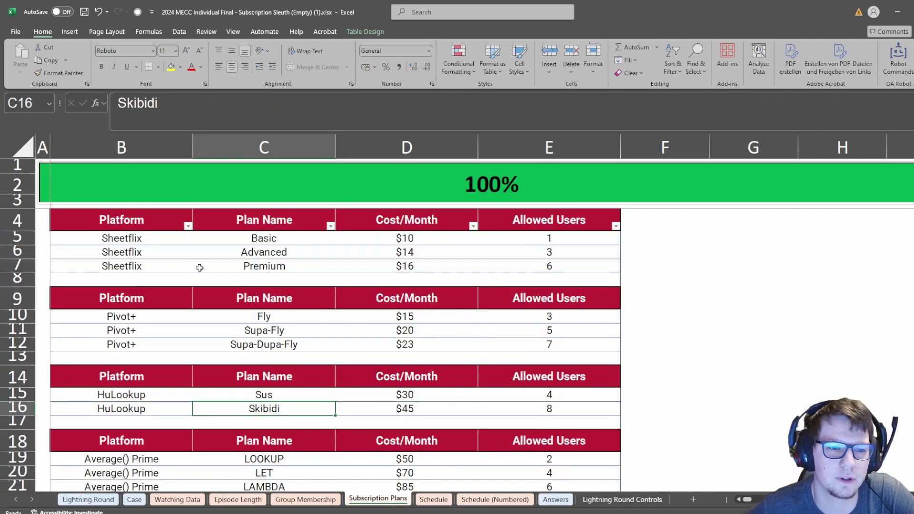
drag(283, 240, 281, 473)
click(280, 330)
scroll(277, 352, down, 11)
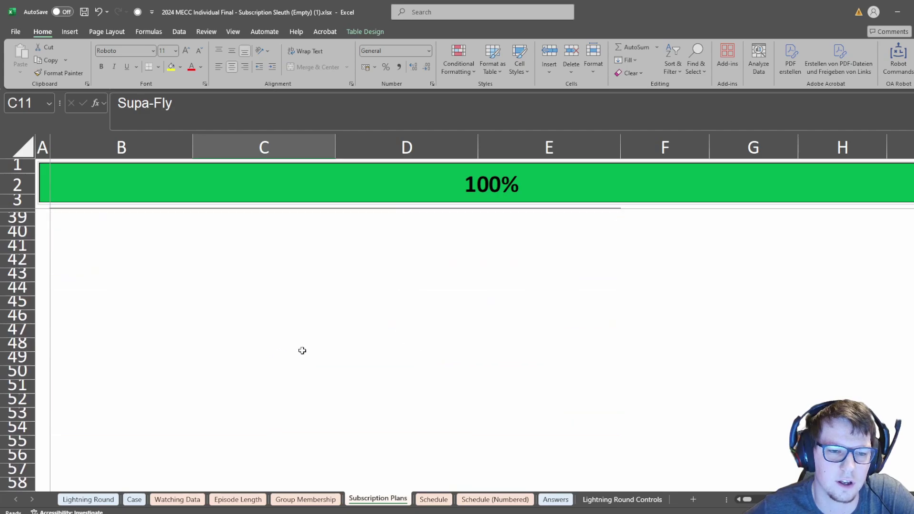
scroll(303, 350, up, 5)
drag(298, 392, 304, 318)
click(305, 317)
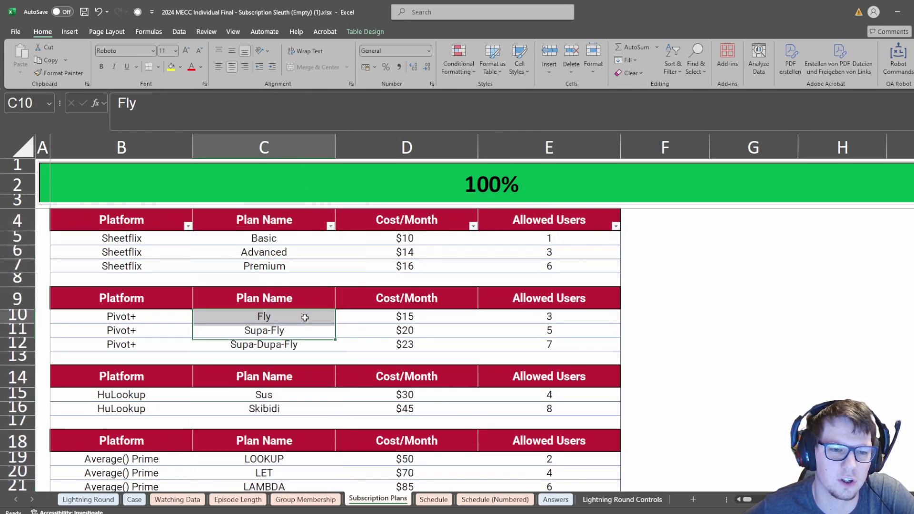
text(Basic)
key(Return)
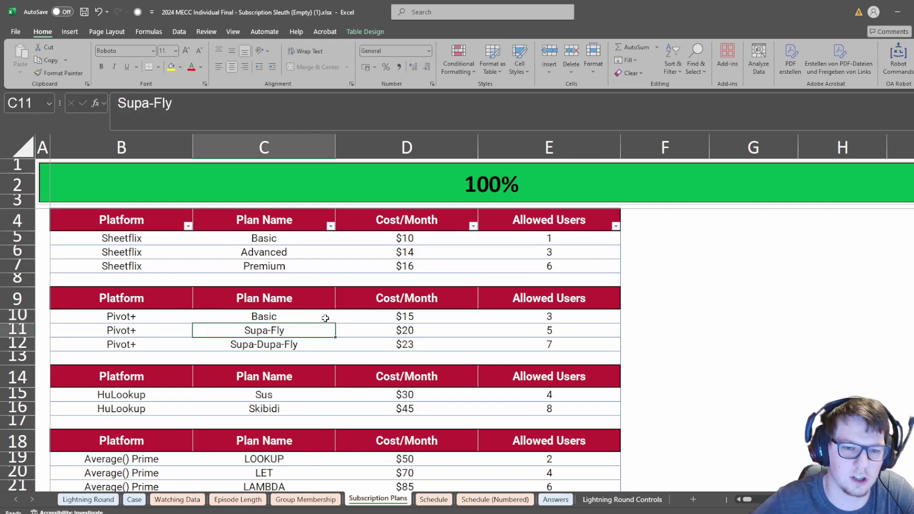
drag(400, 314, 238, 304)
drag(115, 315, 443, 332)
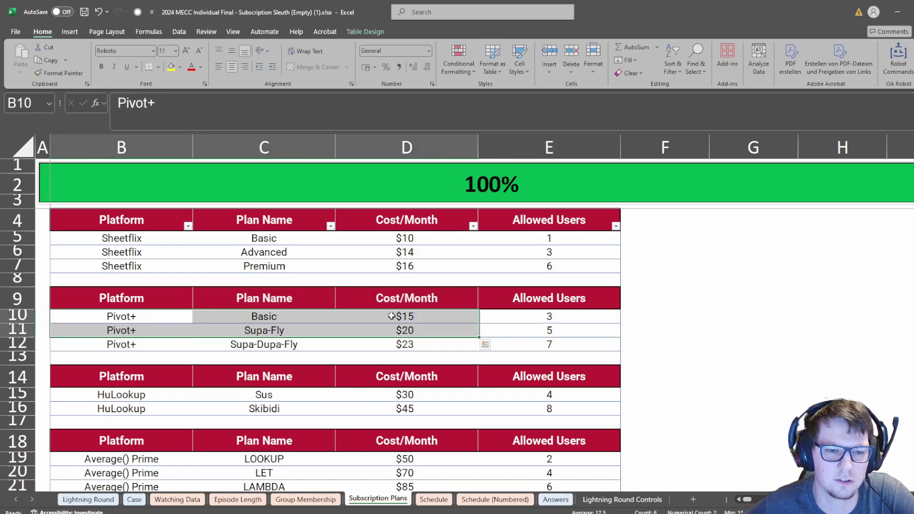
click(394, 316)
Check on the Case sheet how the duplicate plan name affects the Level 4 answers, especially E116 and E117.
click(136, 500)
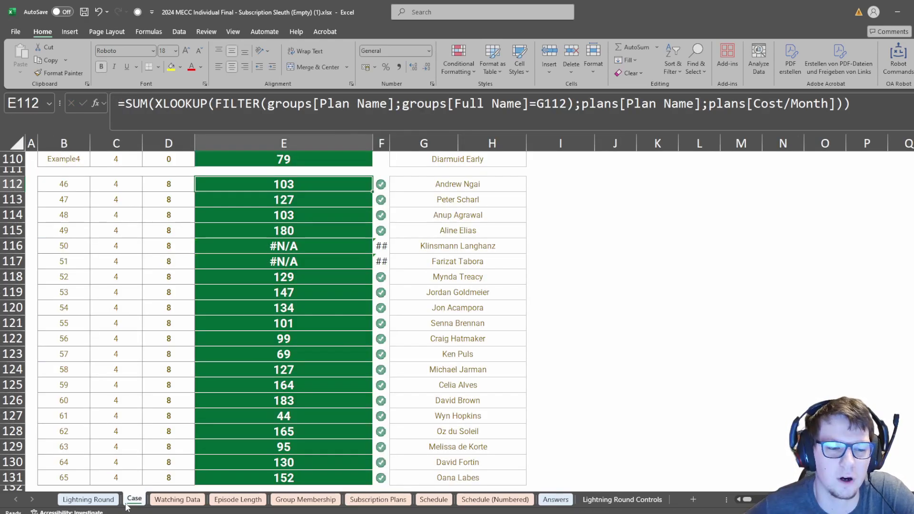
drag(288, 247, 338, 261)
scroll(358, 335, up, 3)
scroll(357, 335, up, 3)
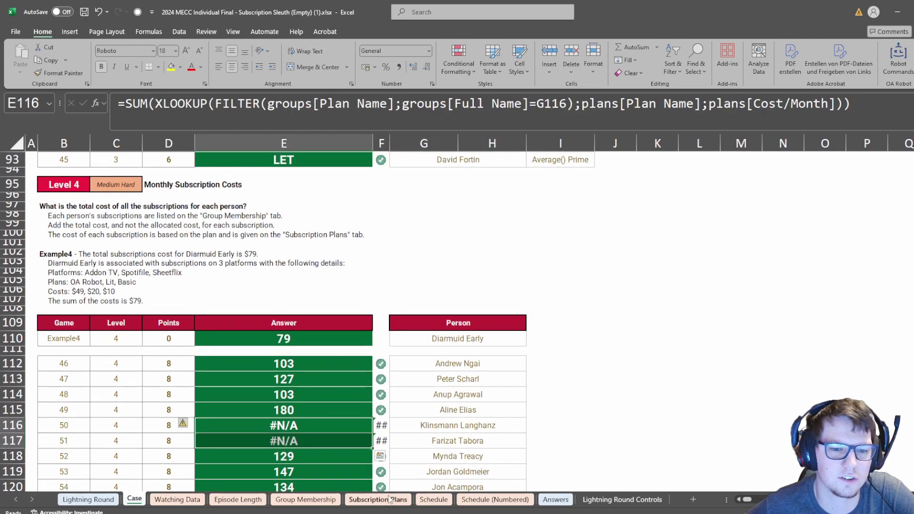
Undo the plan name change in C10 on the Subscription Plans sheet and look over the plan list again.
click(376, 499)
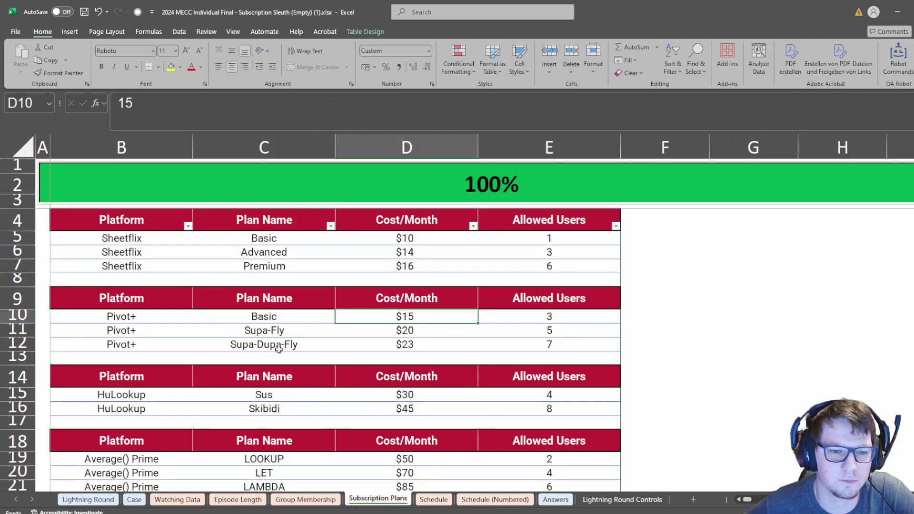
key(ctrl+z)
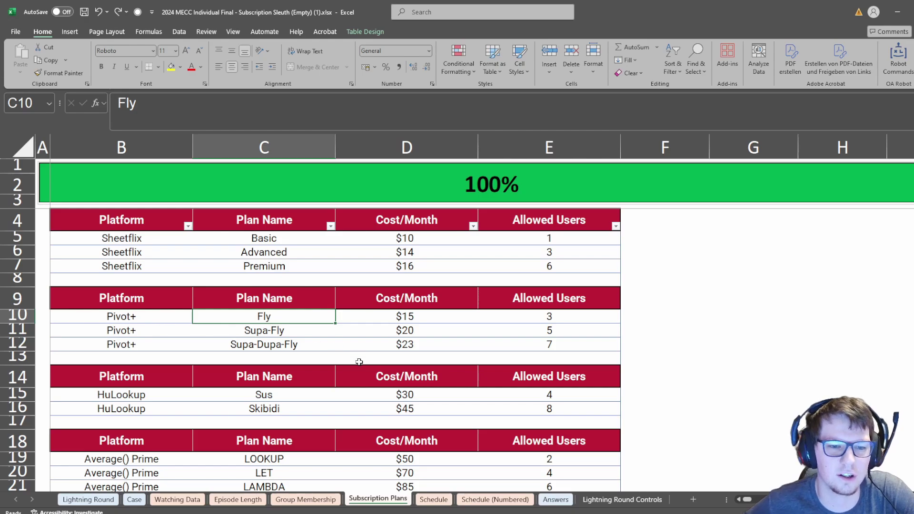
scroll(360, 362, down, 5)
scroll(347, 370, up, 5)
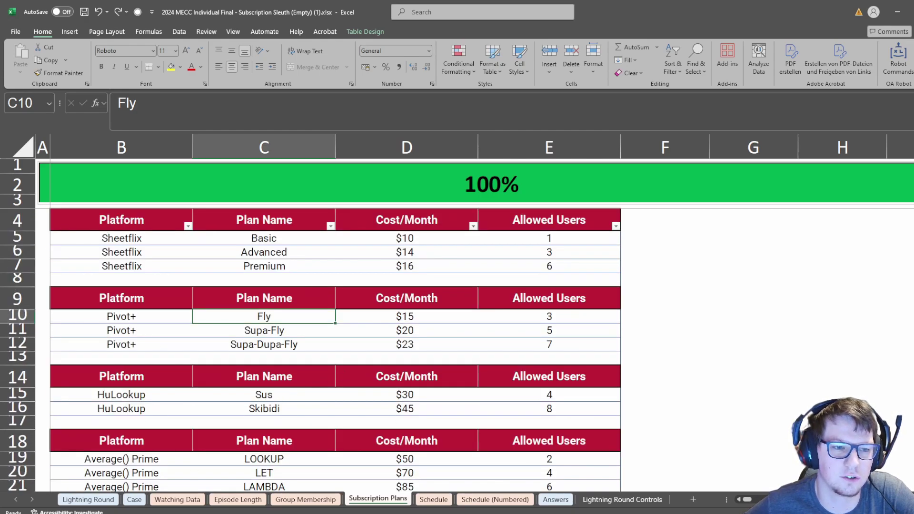
Return to the Case sheet, recheck the Level 4 answers and read the Level 5 question on sharing subscriptions.
click(134, 500)
key(shift+Down)
scroll(366, 365, down, 7)
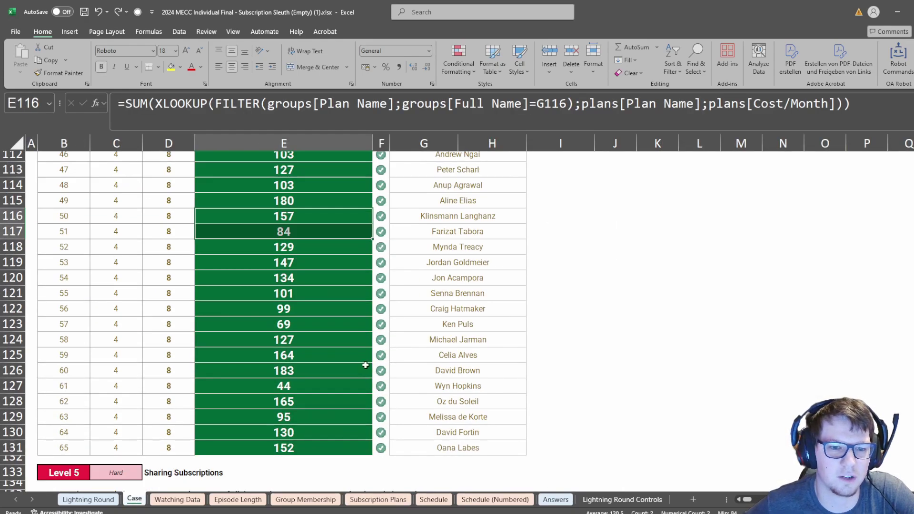
scroll(366, 366, down, 4)
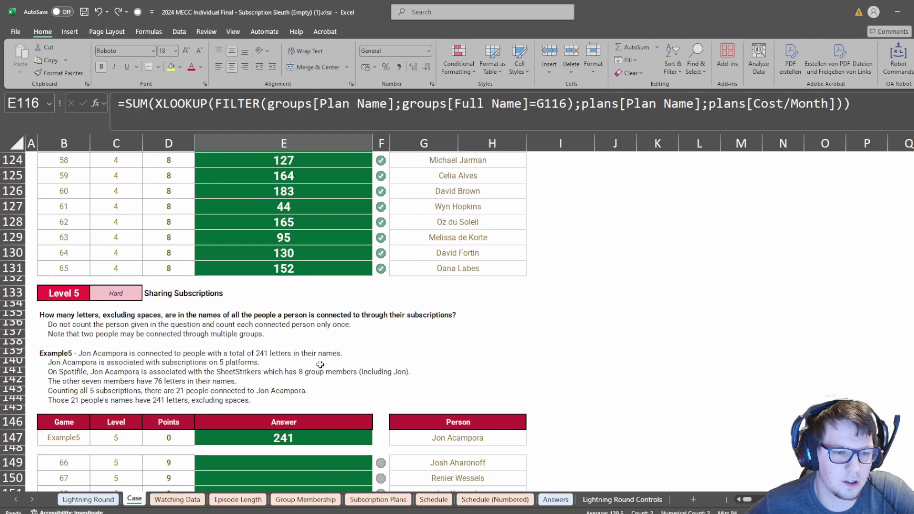
click(305, 294)
scroll(424, 351, down, 1)
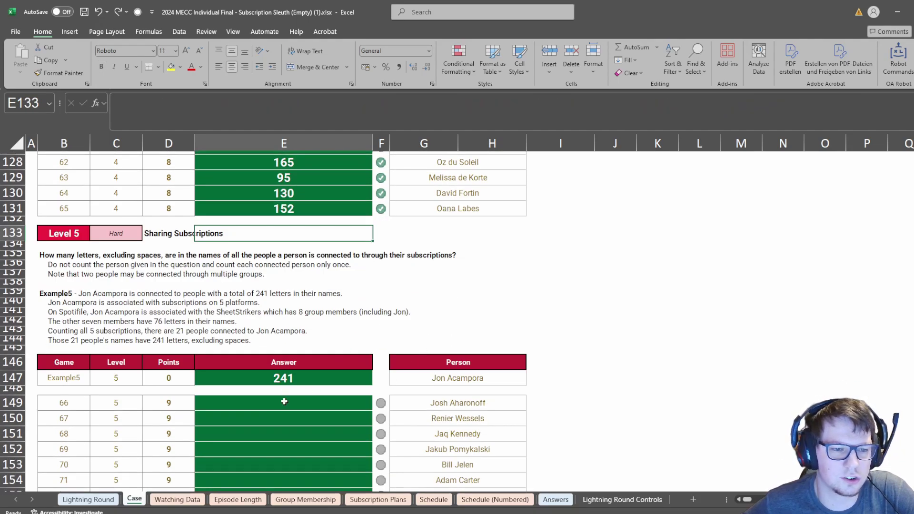
Reread the Level 5 question on the Case sheet along with its rules for counting connected people.
drag(55, 256, 438, 280)
click(448, 273)
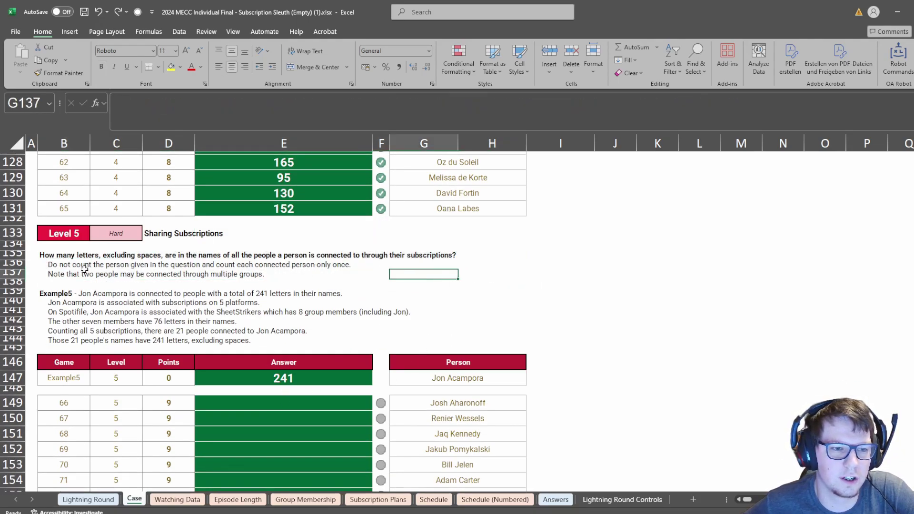
drag(55, 256, 524, 285)
scroll(327, 424, down, 1)
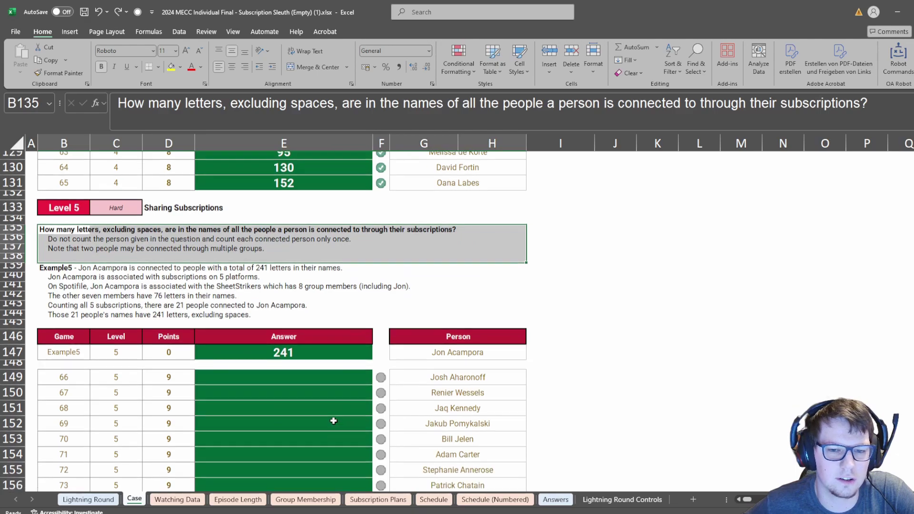
drag(311, 388, 314, 376)
key(Up)
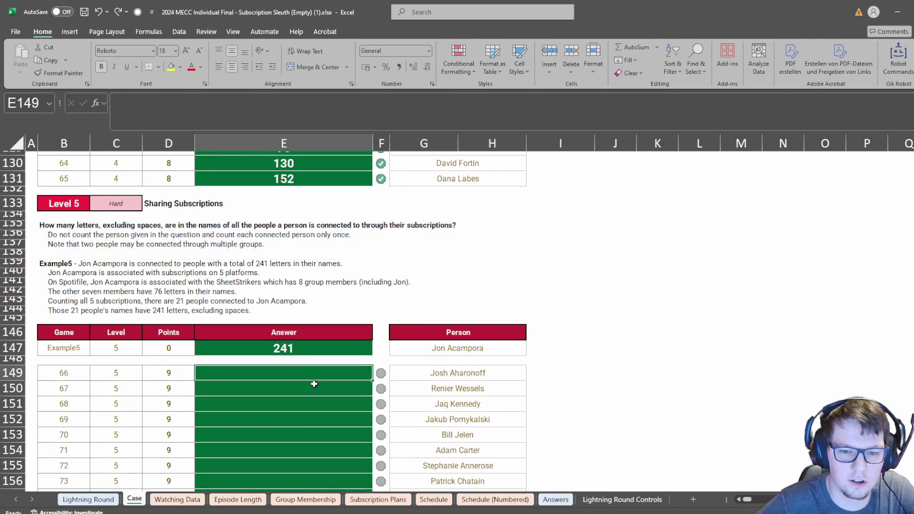
text(=)
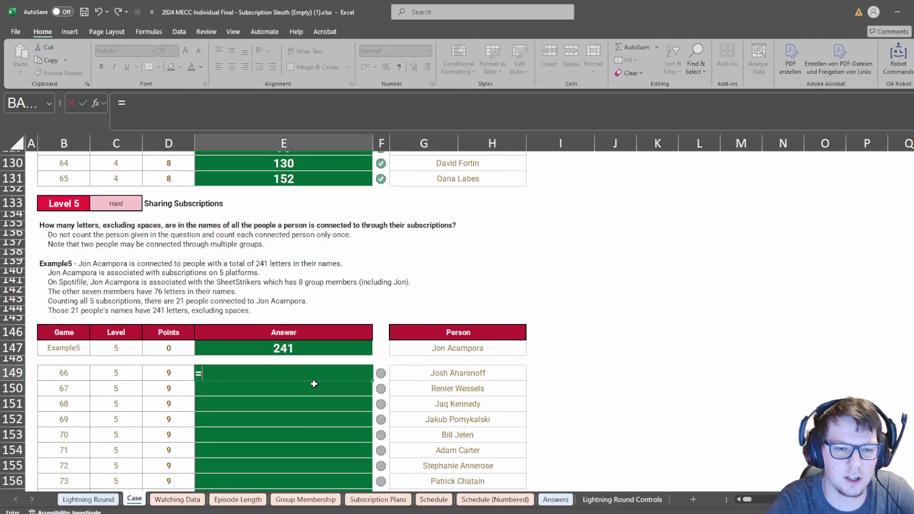
key(Escape)
click(314, 384)
key(Up)
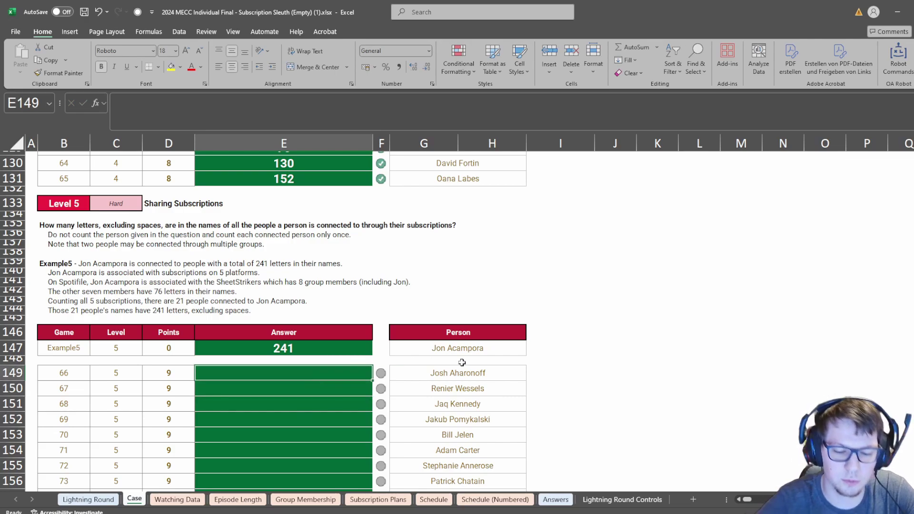
text(=)
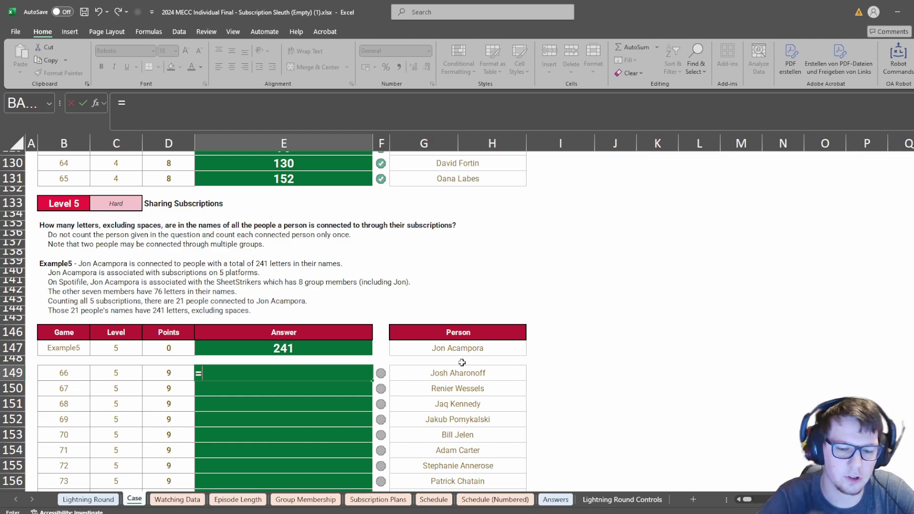
key(Escape)
key(Down)
key(Up)
key(Left)
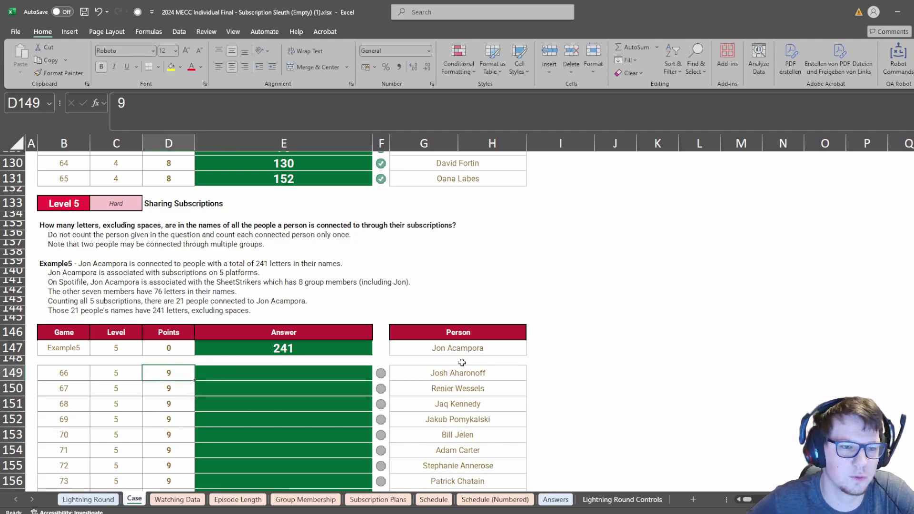
Add a new worksheet named 5 and enter Example5 in cell B2.
click(693, 504)
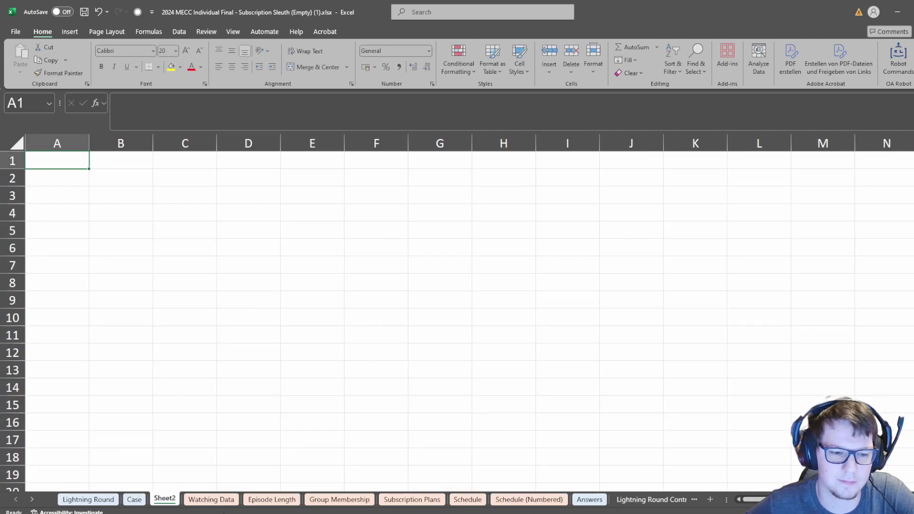
double_click(173, 503)
text(5)
click(127, 189)
double_click(131, 182)
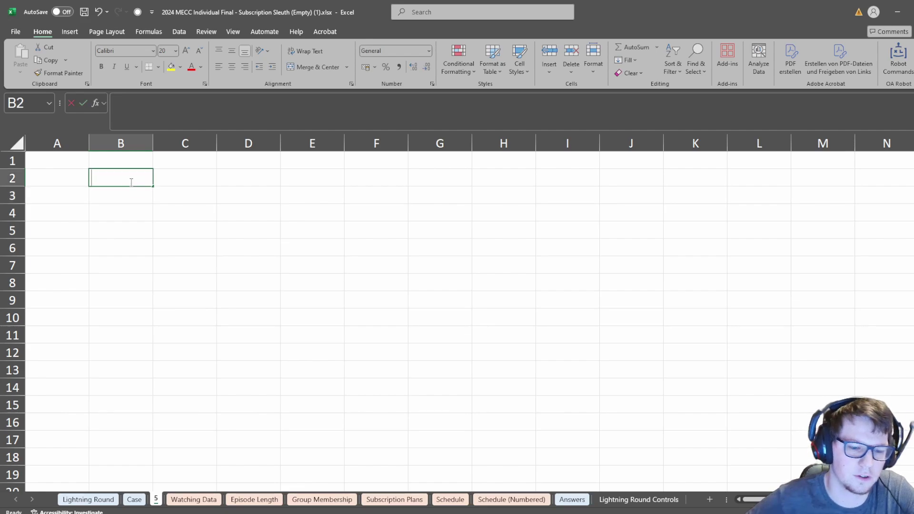
text(Example5)
key(Return)
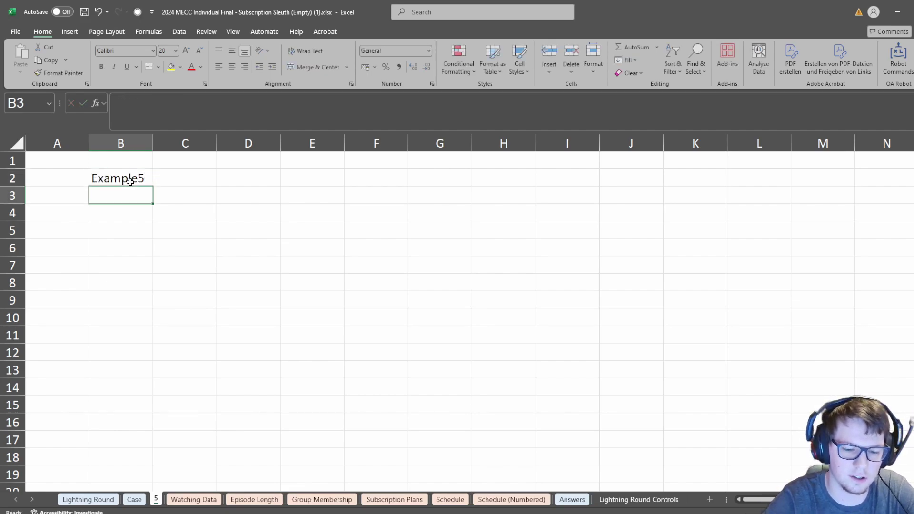
Look up the person for the example in B3 with the formula =_angabe(B2).
text(=_angabe()
click(130, 181)
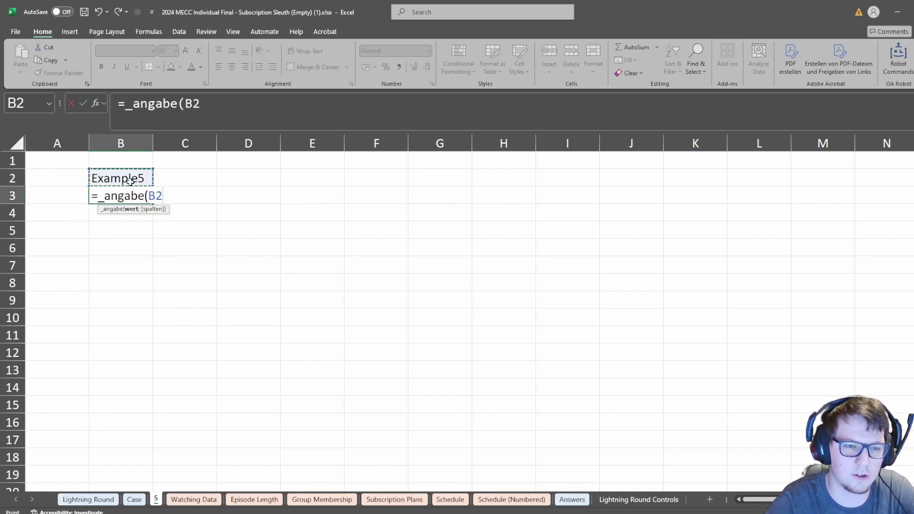
text())
key(Return)
key(Up)
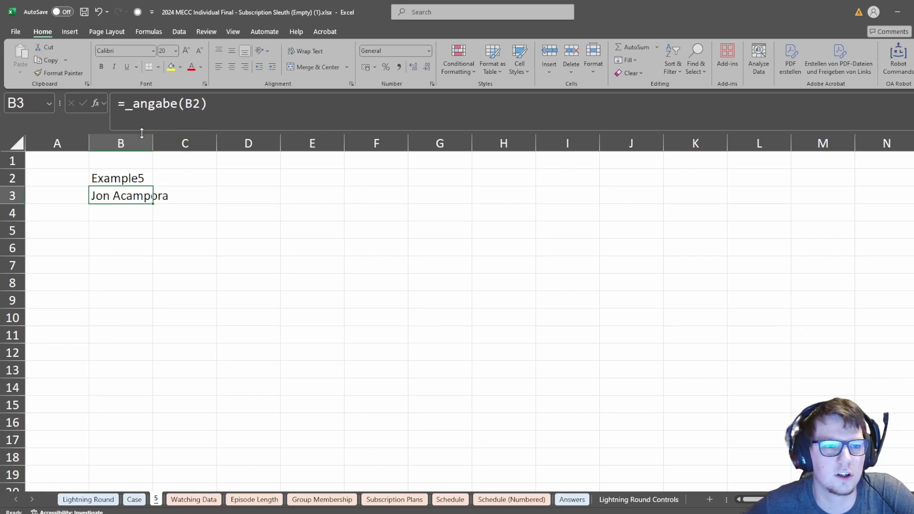
Compare the _angabe formula in B3 with the Game and Person columns of the Level 5 table on the Case sheet.
click(207, 112)
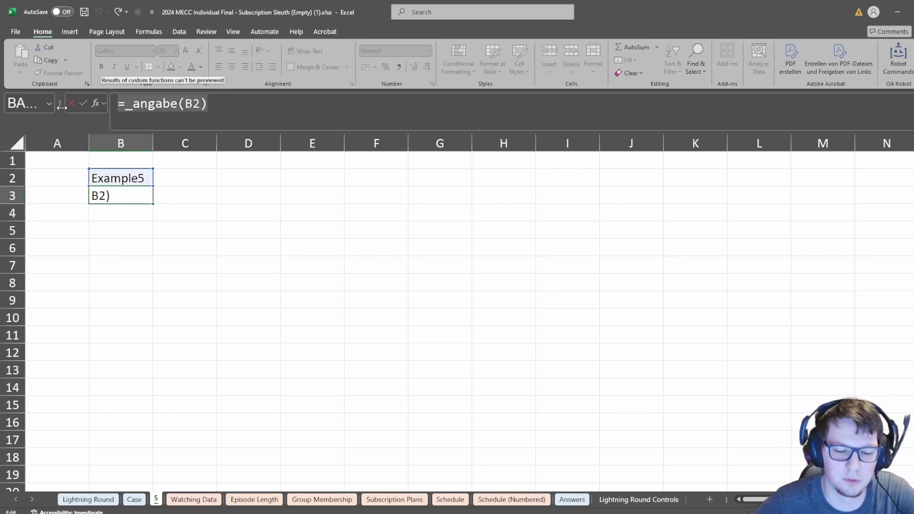
click(71, 103)
click(135, 500)
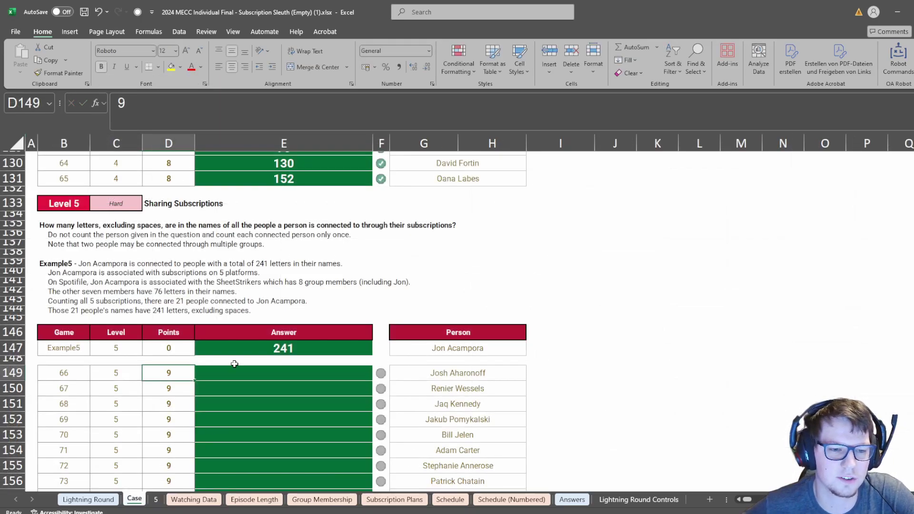
drag(79, 214, 76, 407)
click(75, 348)
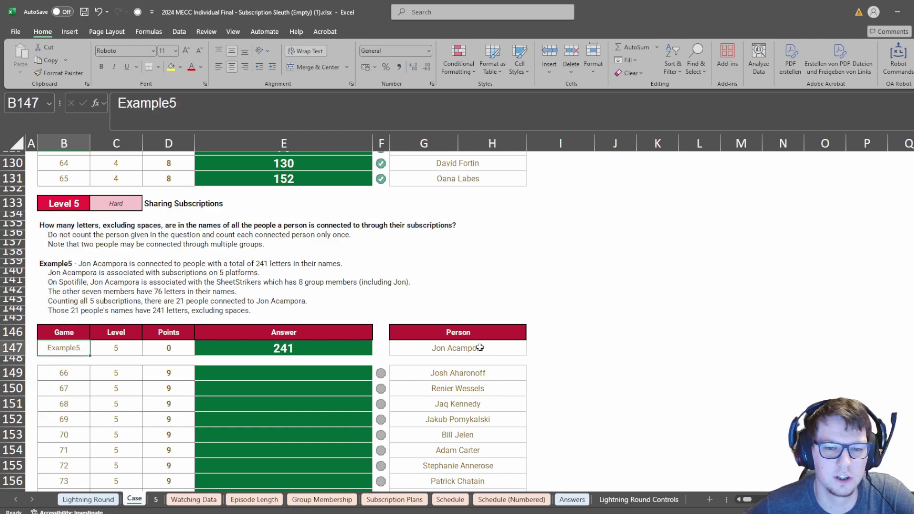
drag(454, 243, 438, 434)
drag(429, 332, 435, 418)
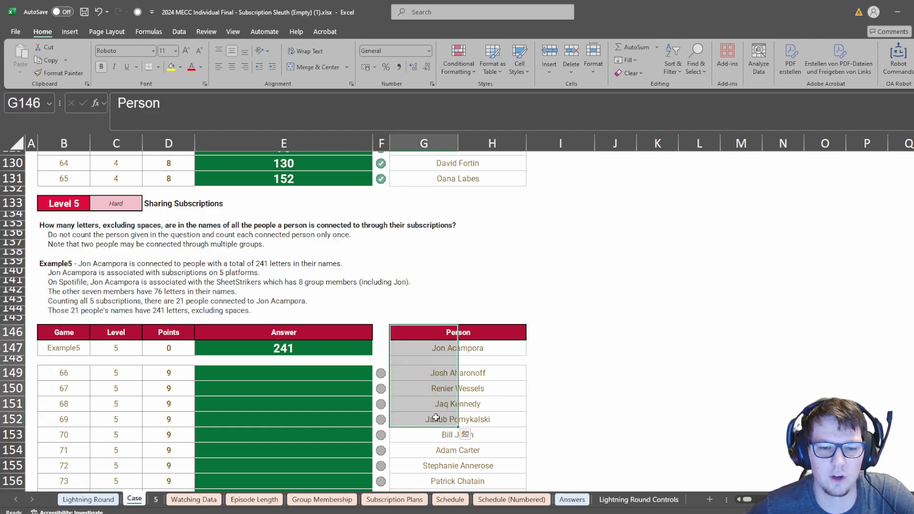
click(431, 371)
scroll(434, 353, down, 2)
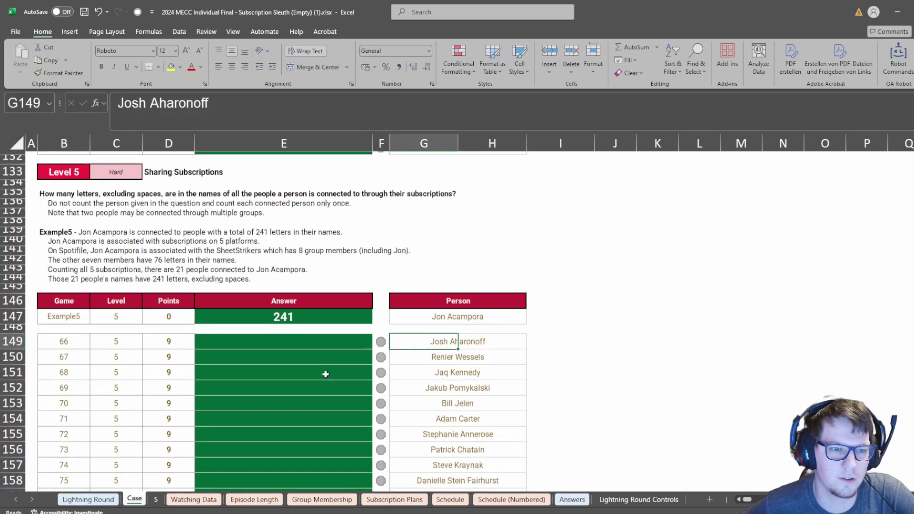
Try the optional column argument 2 in the _angabe formula in B3 on sheet 5, and remove it again.
click(156, 499)
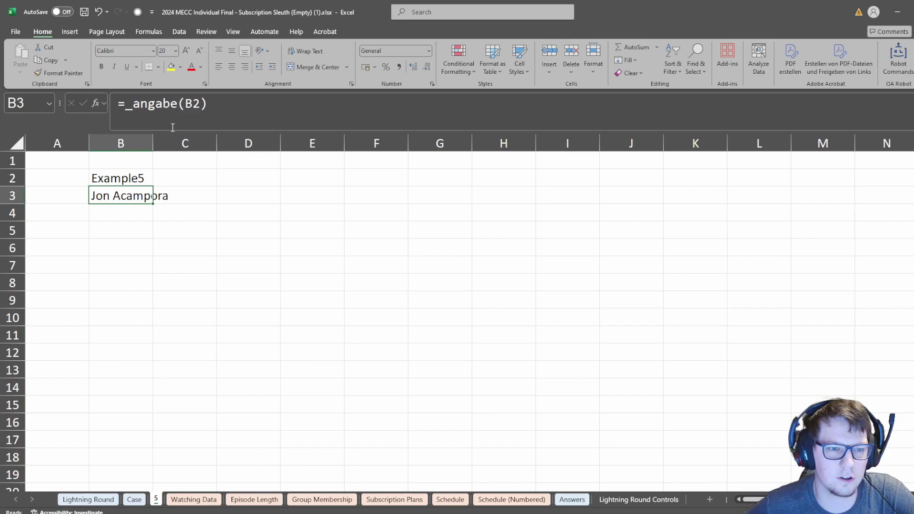
click(196, 106)
key(ctrl+Return)
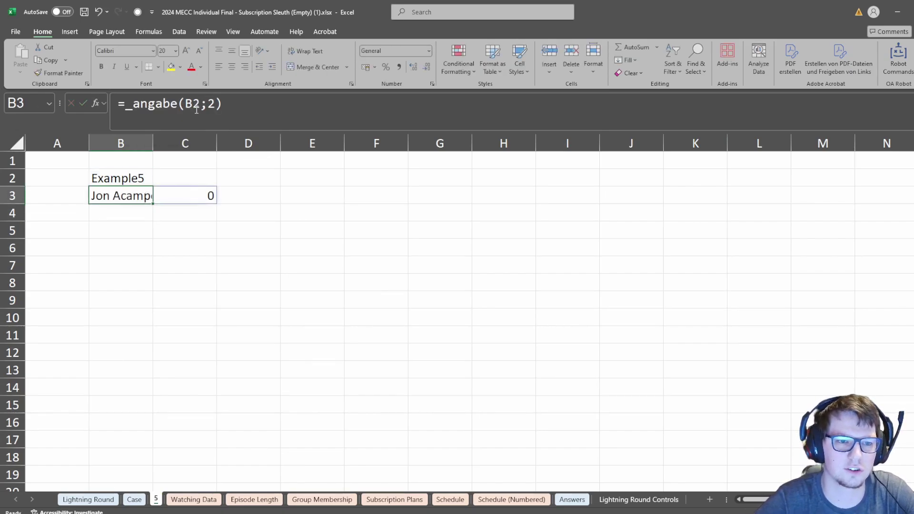
click(217, 102)
key(BackSpace)
key(BackSpace)
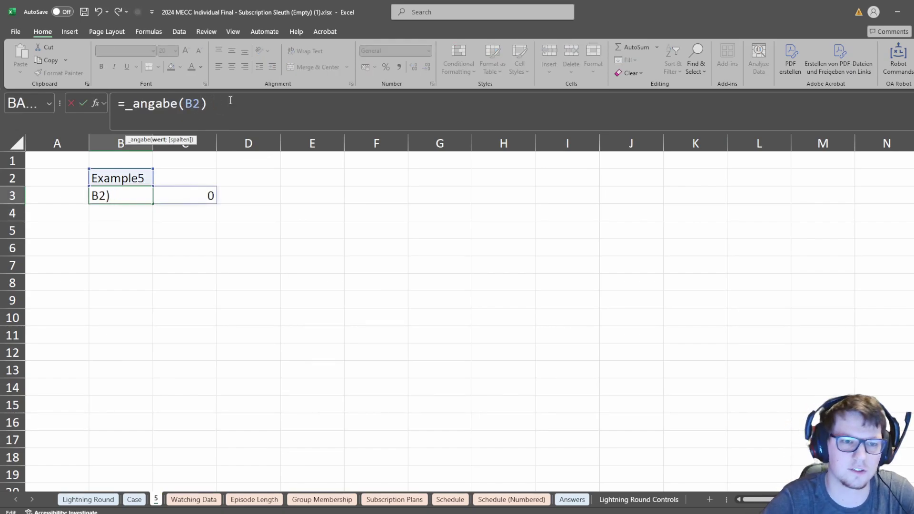
key(Return)
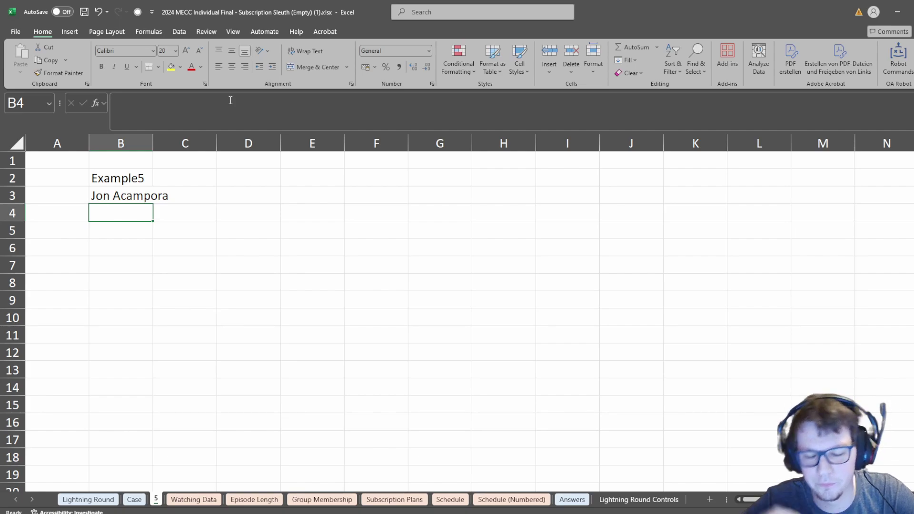
Start a FILTER formula in B5 that takes its array from a column of the groups table.
key(Down)
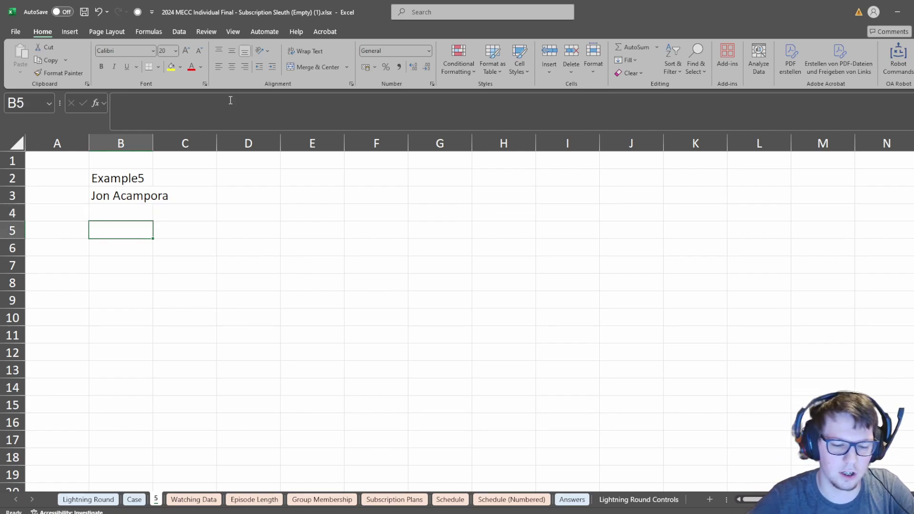
text(=filt)
key(Tab)
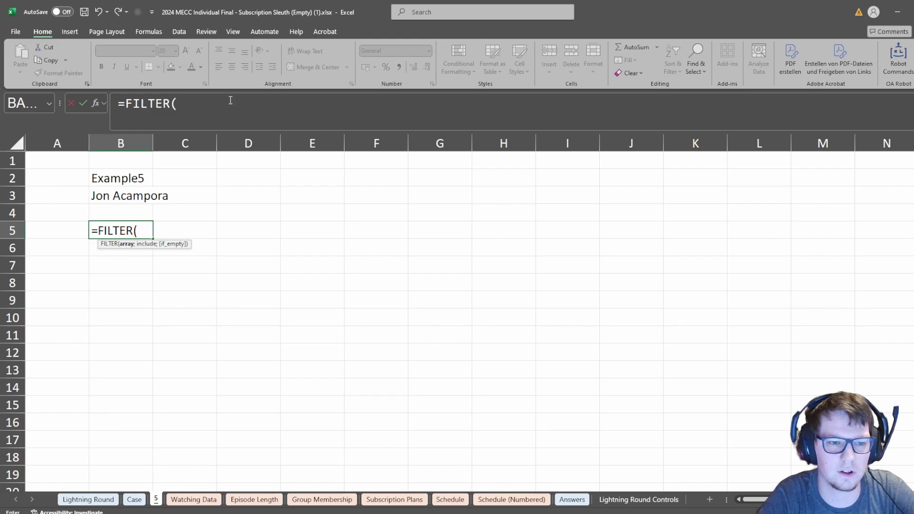
text(plans)
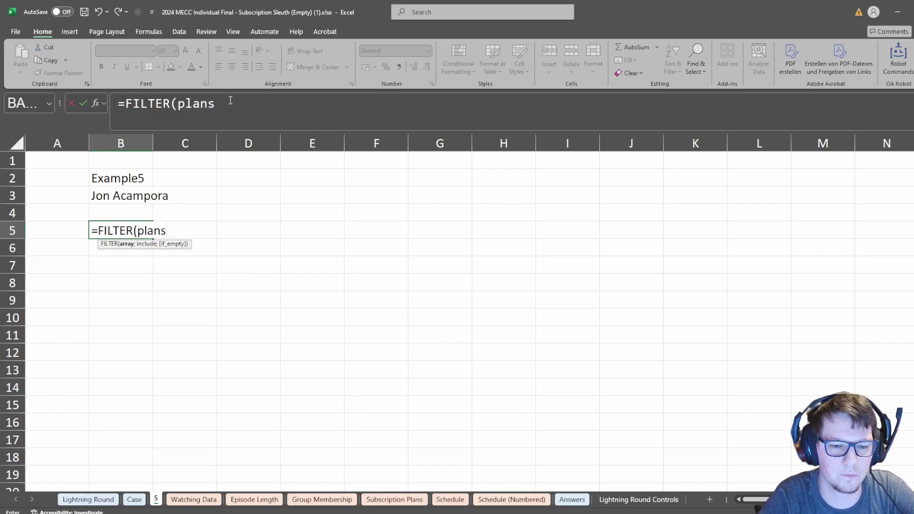
key(BackSpace)
key(BackSpace)
key(BackSpace)
key(BackSpace)
key(BackSpace)
text(gro)
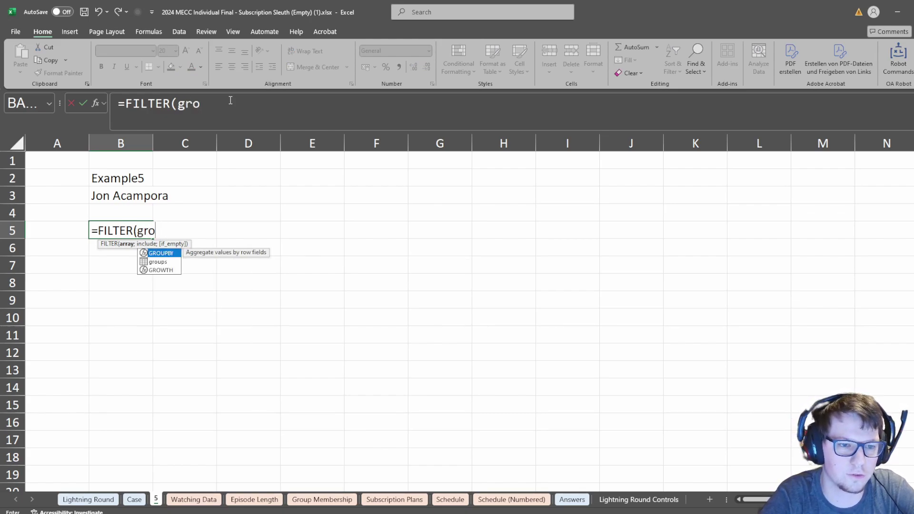
key(Down)
key(Tab)
text(])
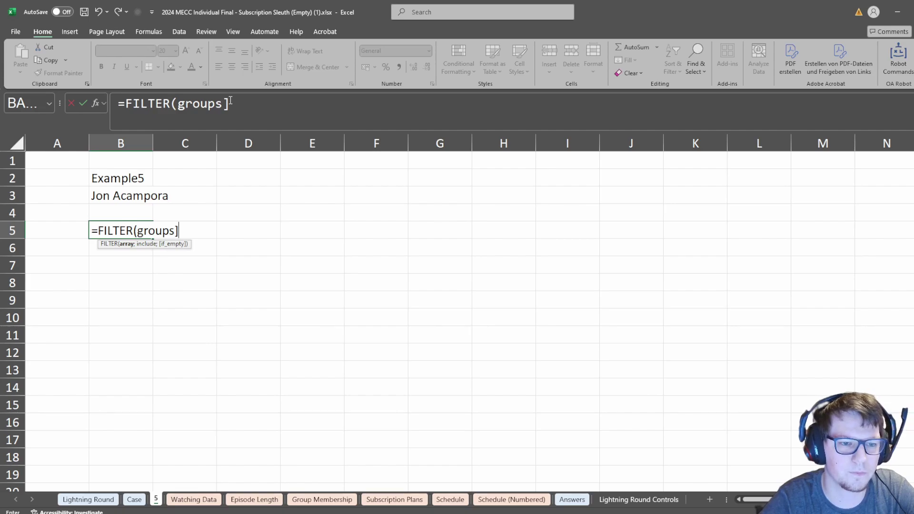
key(BackSpace)
text([)
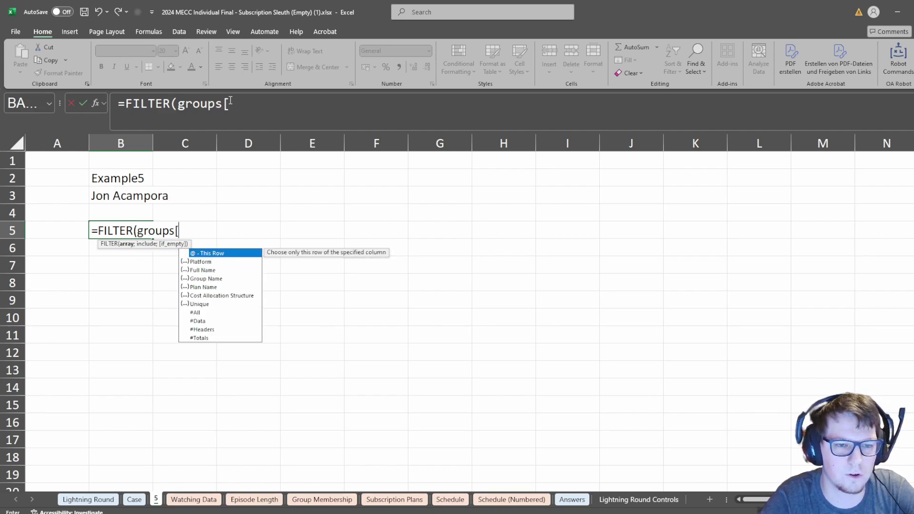
text(Fu)
key(Tab)
text(])
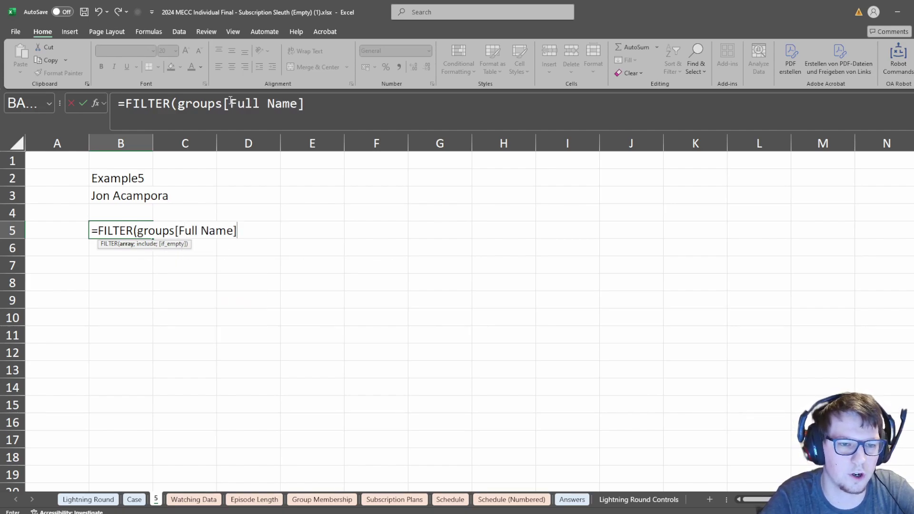
text(;)
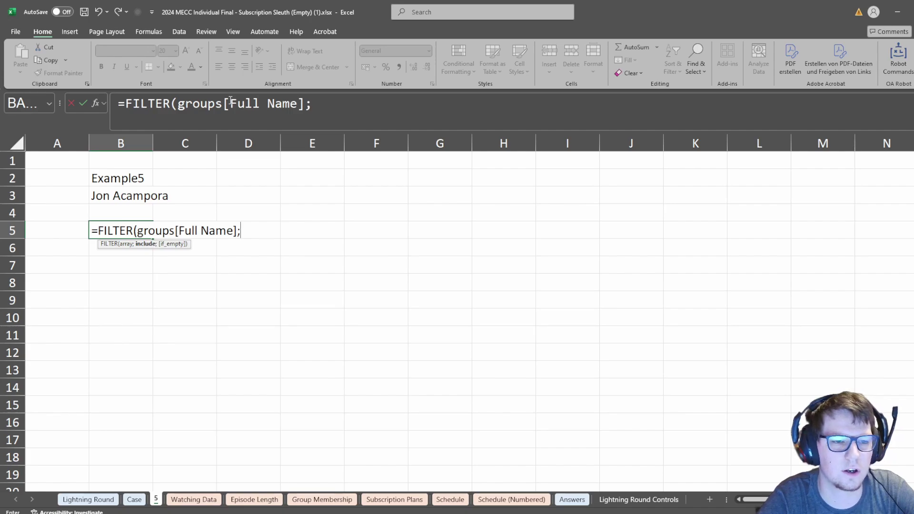
key(BackSpace)
key(BackSpace)
key(BackSpace)
key(BackSpace)
key(BackSpace)
key(BackSpace)
key(BackSpace)
key(BackSpace)
key(BackSpace)
key(BackSpace)
key(BackSpace)
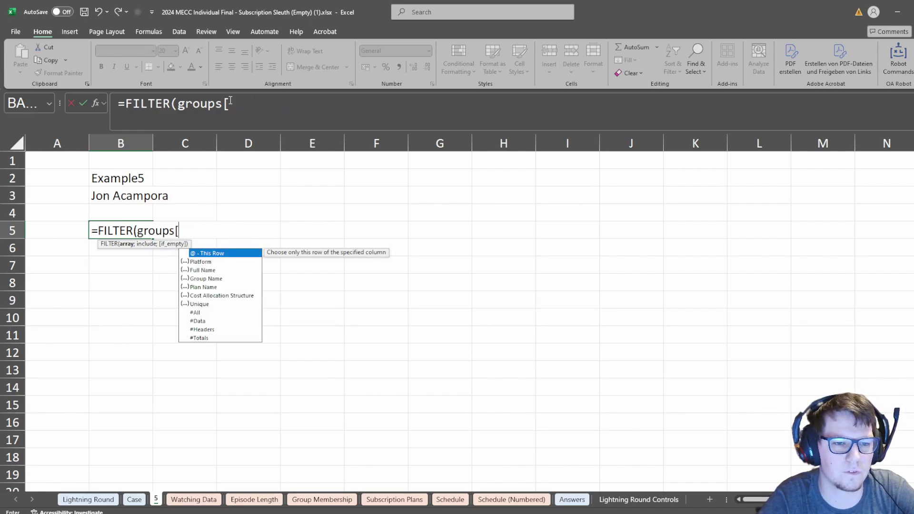
text(Fu)
key(Tab)
text(];gr)
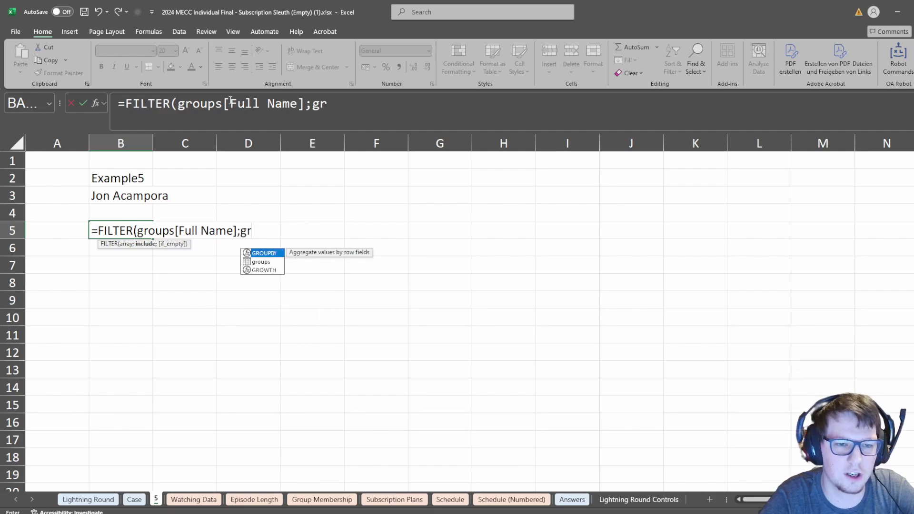
text(ou)
key(Tab)
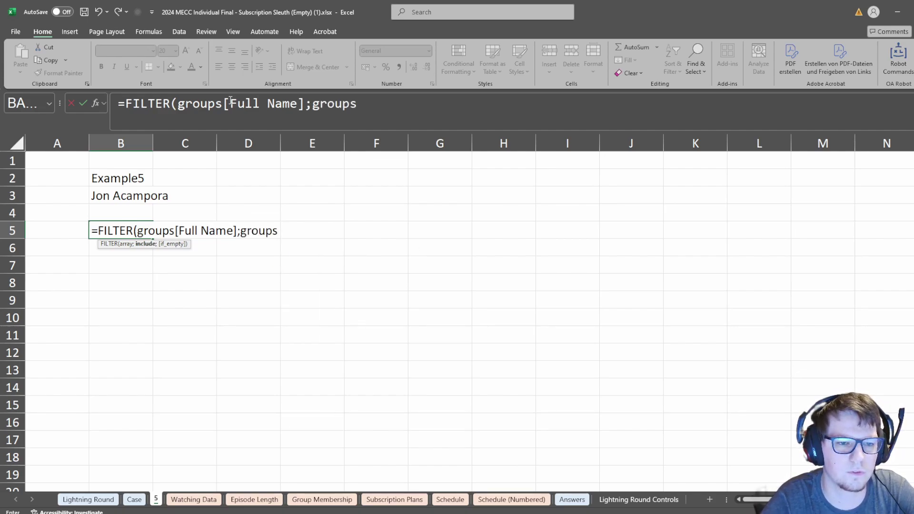
key(BackSpace)
key(BackSpace)
key(BackSpace)
key(BackSpace)
key(BackSpace)
key(BackSpace)
key(BackSpace)
key(BackSpace)
key(BackSpace)
key(BackSpace)
key(BackSpace)
key(BackSpace)
key(BackSpace)
key(BackSpace)
key(BackSpace)
key(BackSpace)
key(BackSpace)
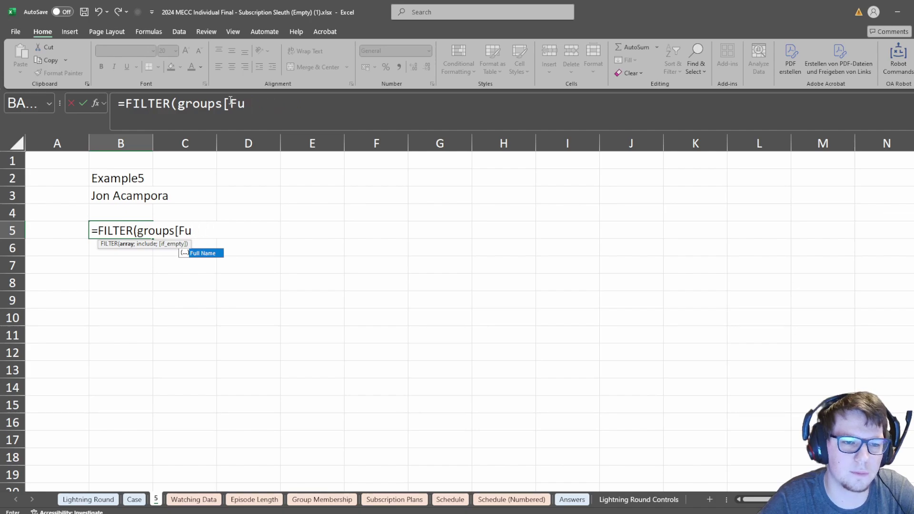
Complete the formula in B5 as =FILTER(groups[Group Name];groups[Full Name]=B3) to list the example person's groups.
text(G)
key(Tab)
text(];GROUPBY)
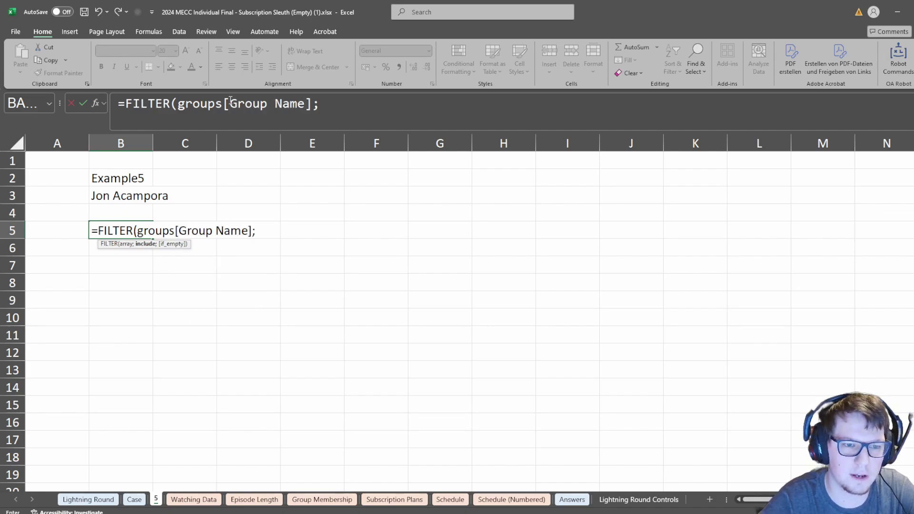
key(BackSpace)
key(BackSpace)
text(s)
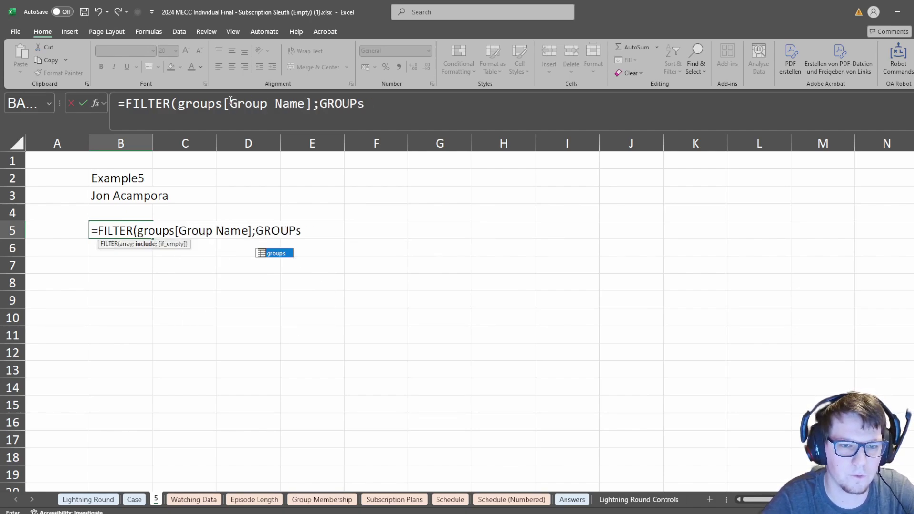
key(Tab)
key(Down)
key(Down)
key(Tab)
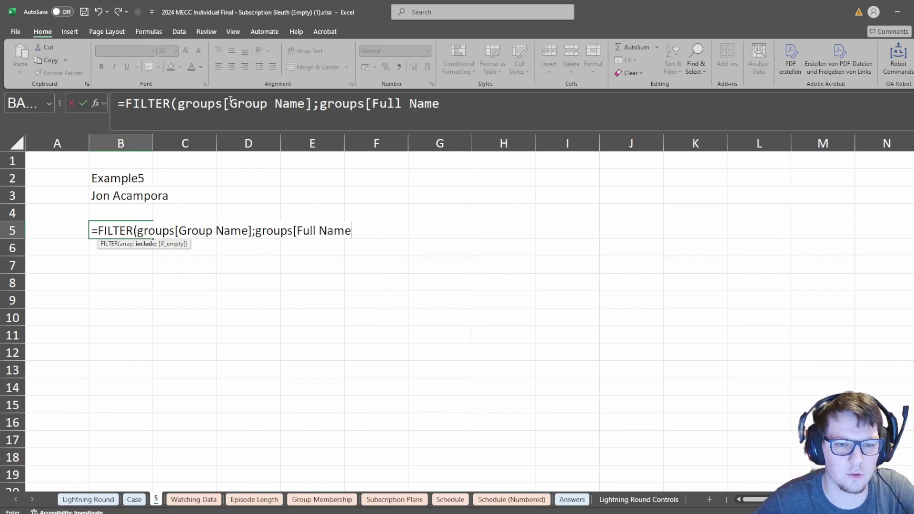
text(]=)
key(Up)
key(Up)
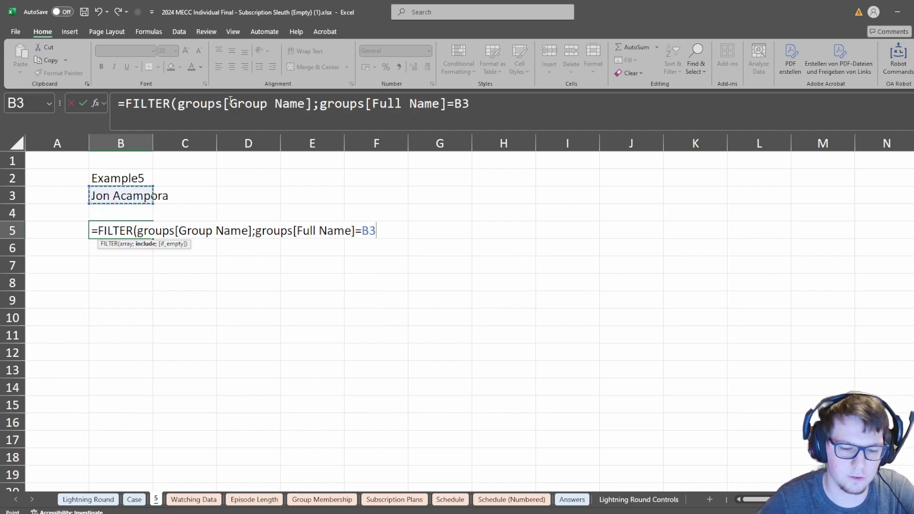
text())
key(Return)
key(Up)
key(ctrl+shift+Down)
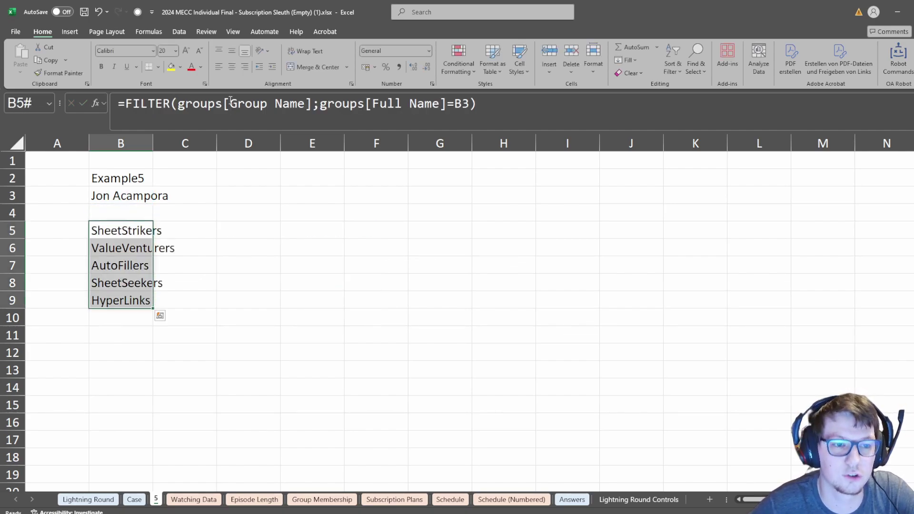
Copy the first group name from B5 and paste it as a value into D4.
key(Right)
key(Right)
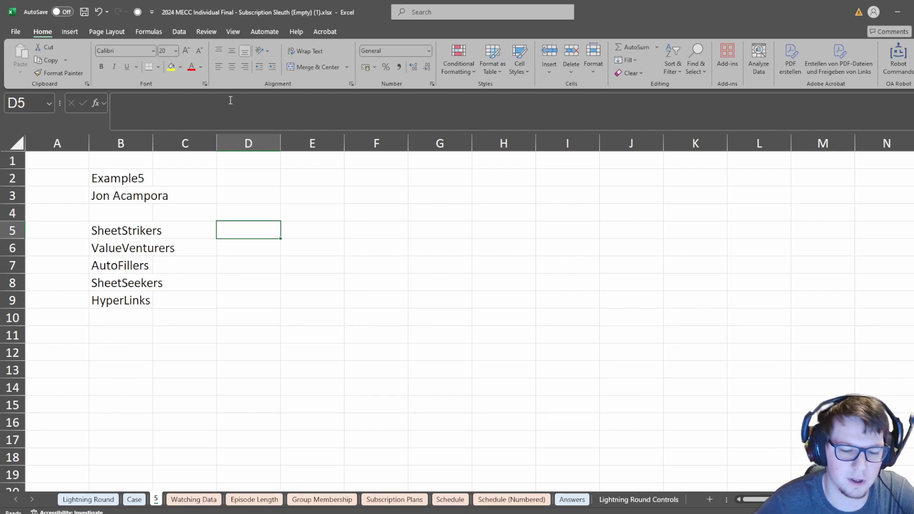
key(Up)
key(Down)
key(Left)
key(Left)
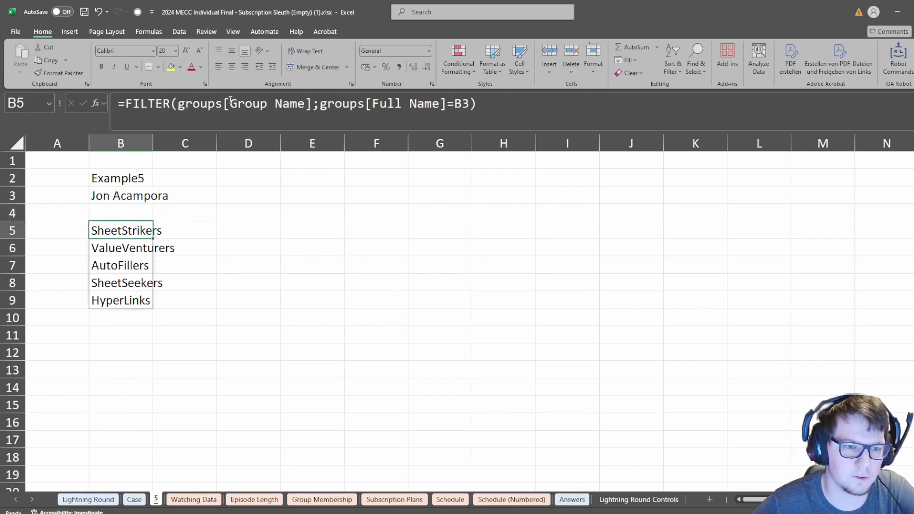
key(ctrl+c)
key(Right)
key(Right)
key(Up)
key(ctrl+shift+v)
key(Down)
key(Escape)
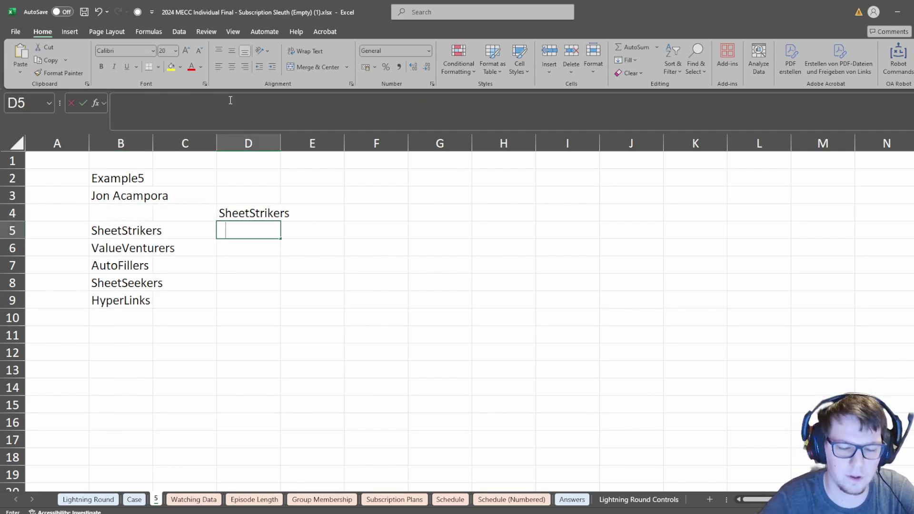
text(=grou)
key(Down)
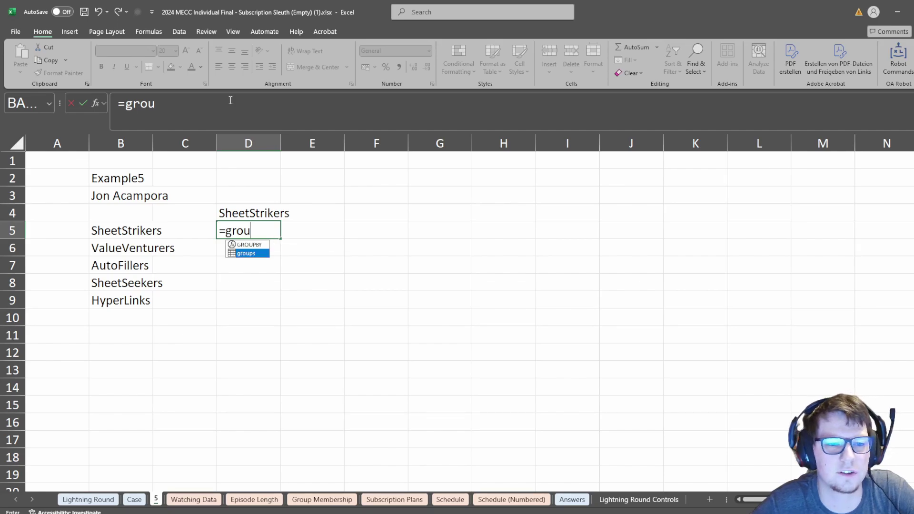
key(Escape)
key(Up)
key(Down)
key(Delete)
key(Up)
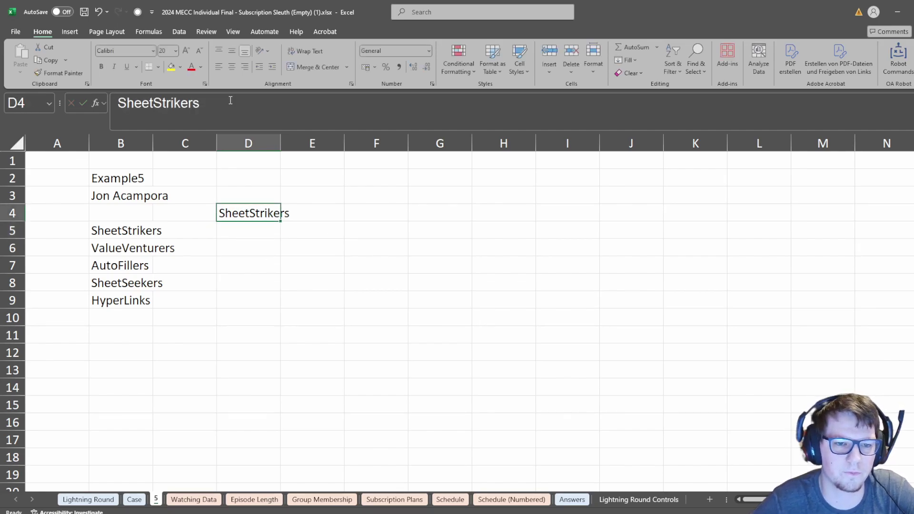
Format D4 as an input cell with the OA Robot command Mark As Input Cells.
key(Down)
key(Up)
key(ctrl+shift+p)
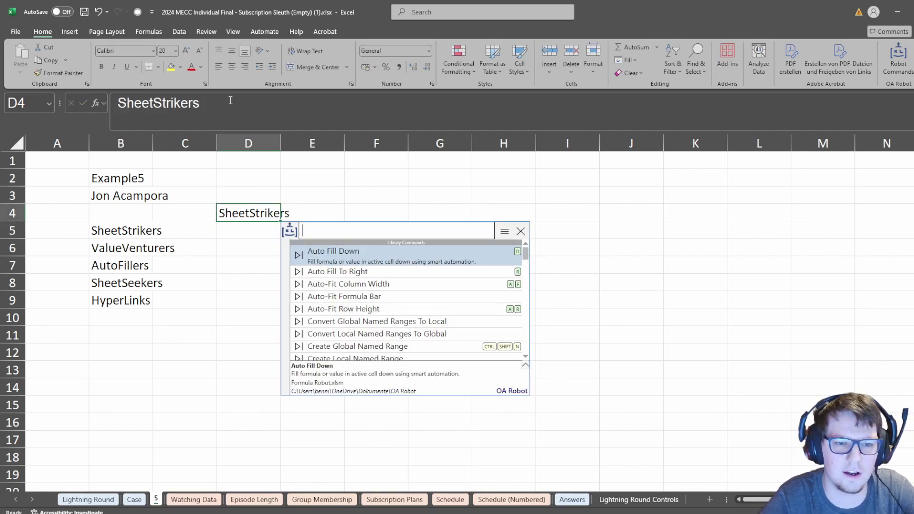
text(mark)
key(Return)
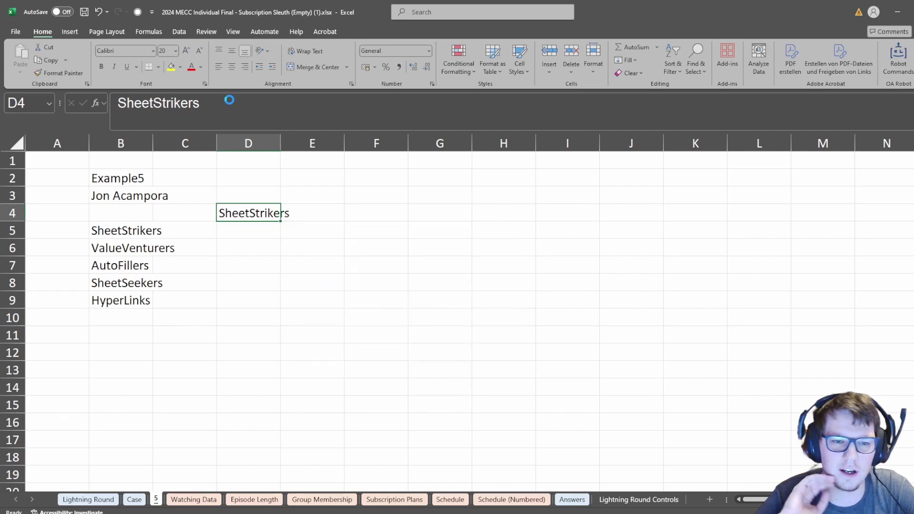
key(Down)
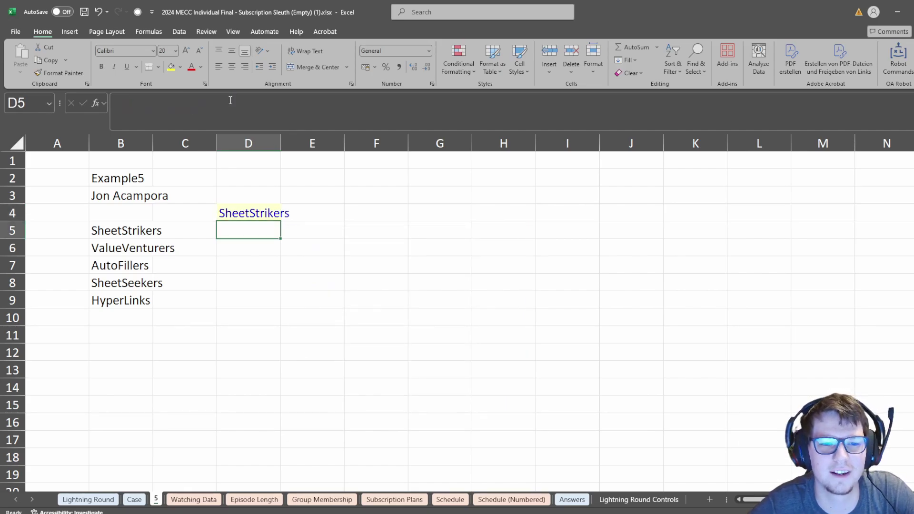
Run Mark As Input Cells on D4 again, try clearing the cell's contents, and undo the clearing.
key(Left)
key(Left)
key(Right)
key(Right)
key(Up)
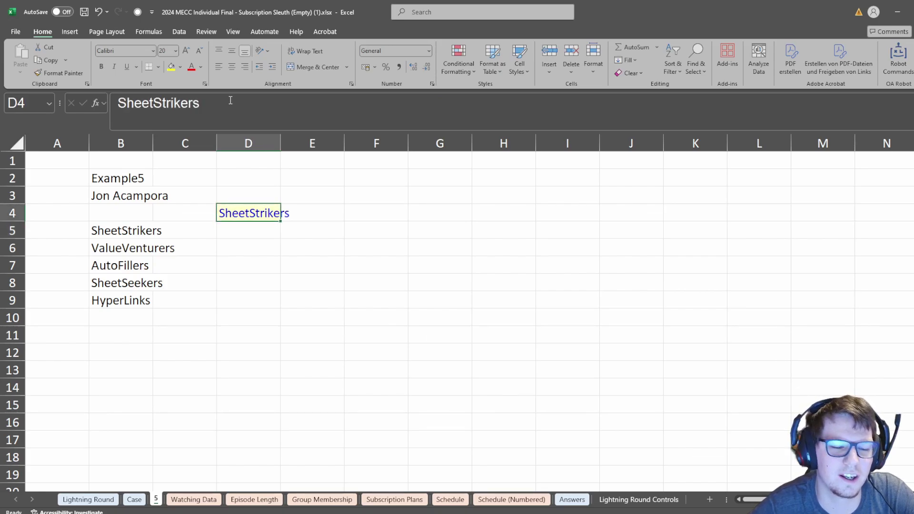
key(ctrl+shift+q)
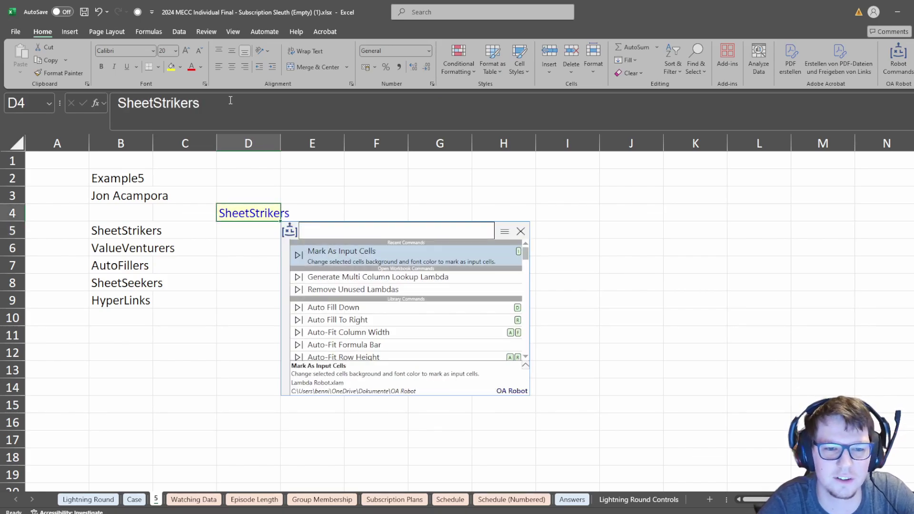
key(Return)
key(Delete)
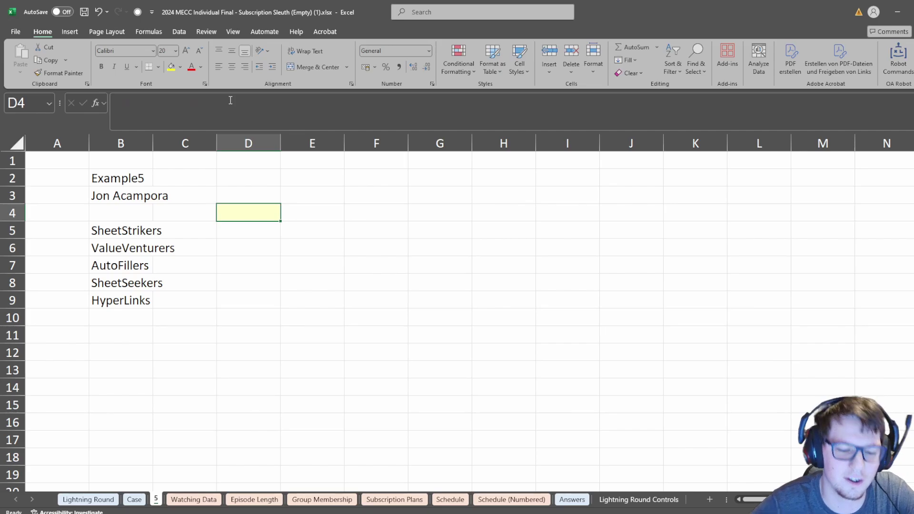
key(ctrl+z)
Review the Level 5 question and its rule on counting connected persons on the Case sheet.
key(ctrl+Page_Up)
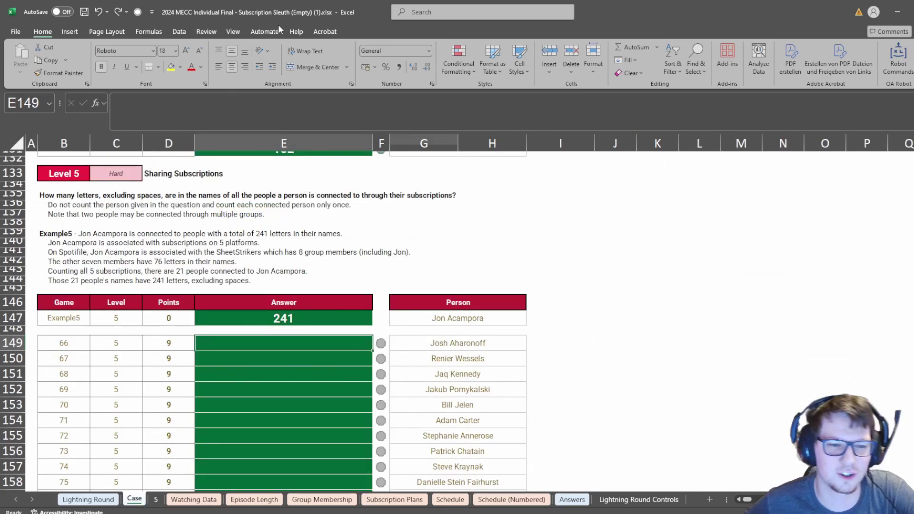
click(156, 500)
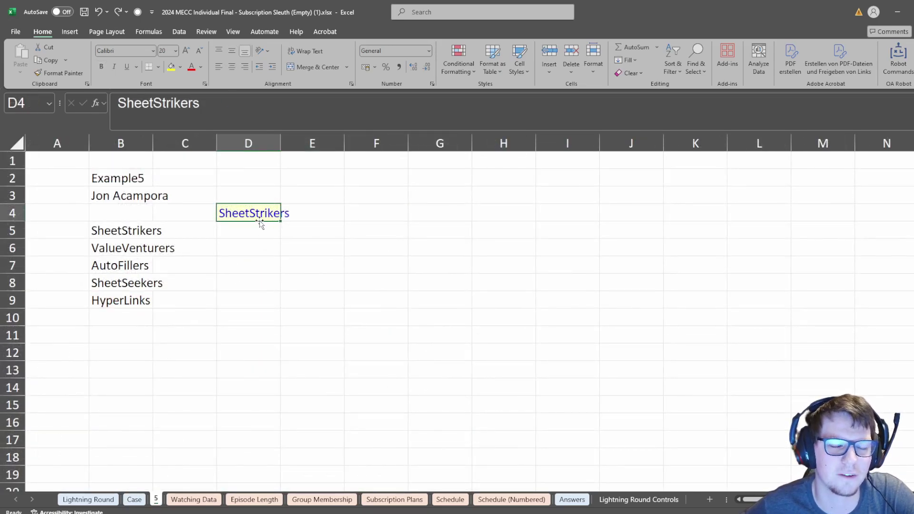
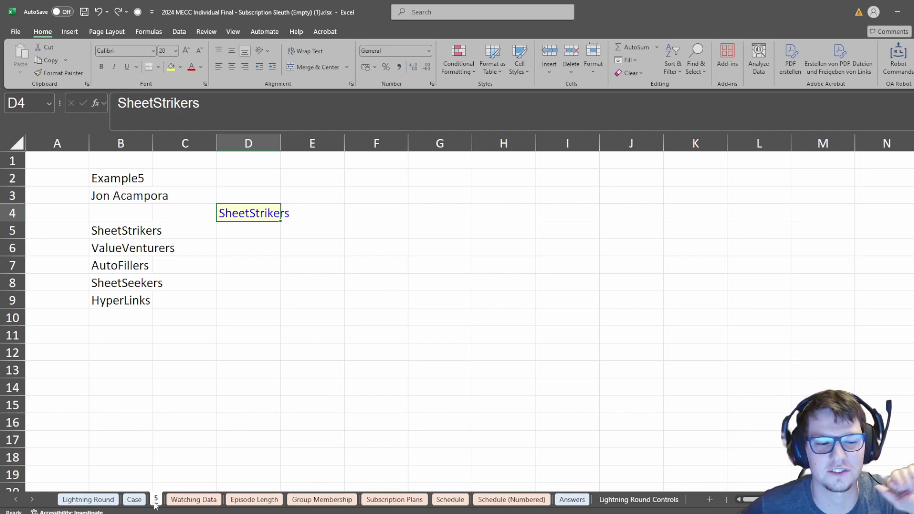
click(136, 499)
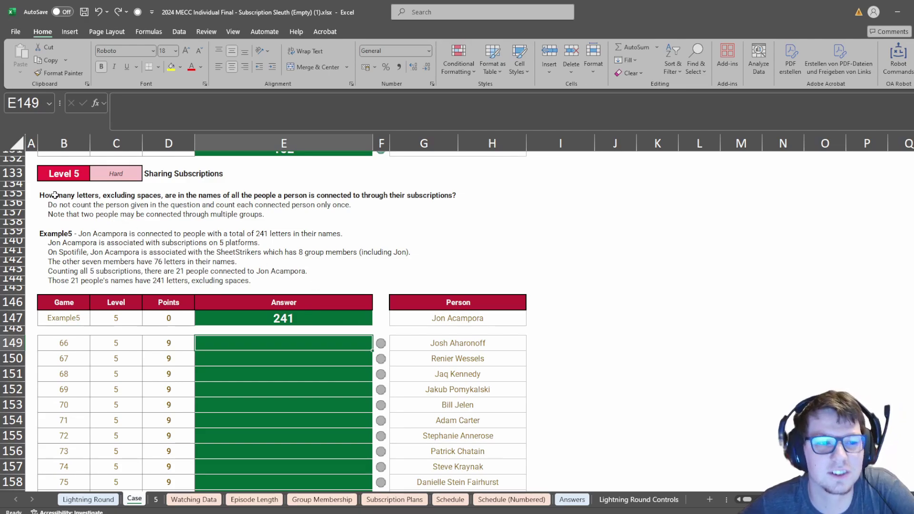
drag(44, 193, 455, 195)
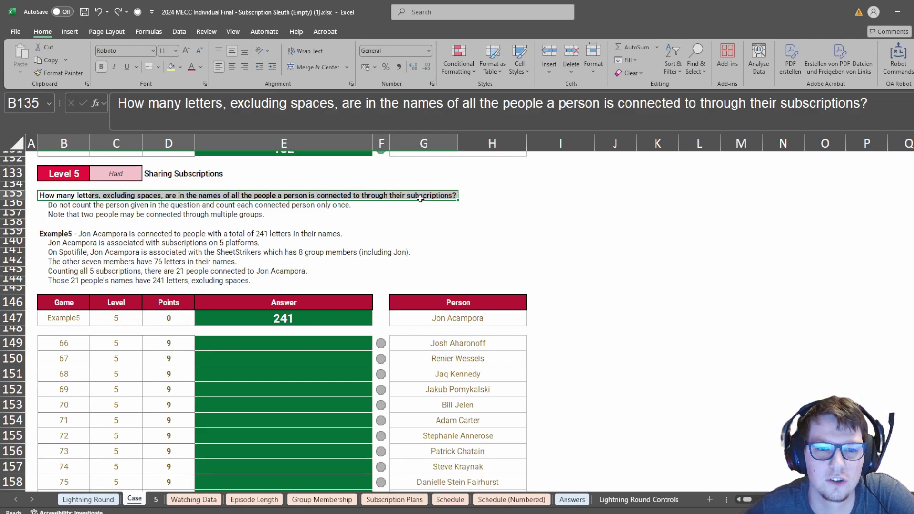
drag(57, 208, 318, 202)
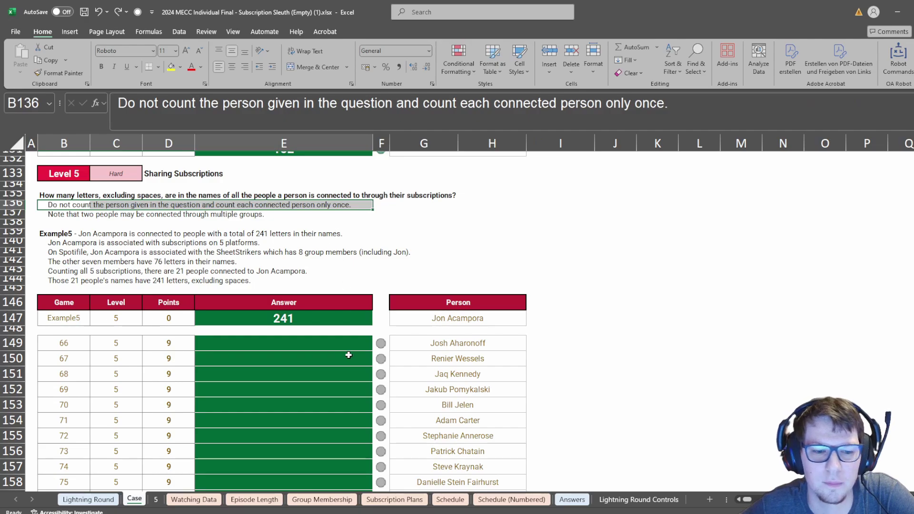
Filter the Full Name column of the table on the Group Membership sheet to the example person.
click(322, 500)
click(423, 355)
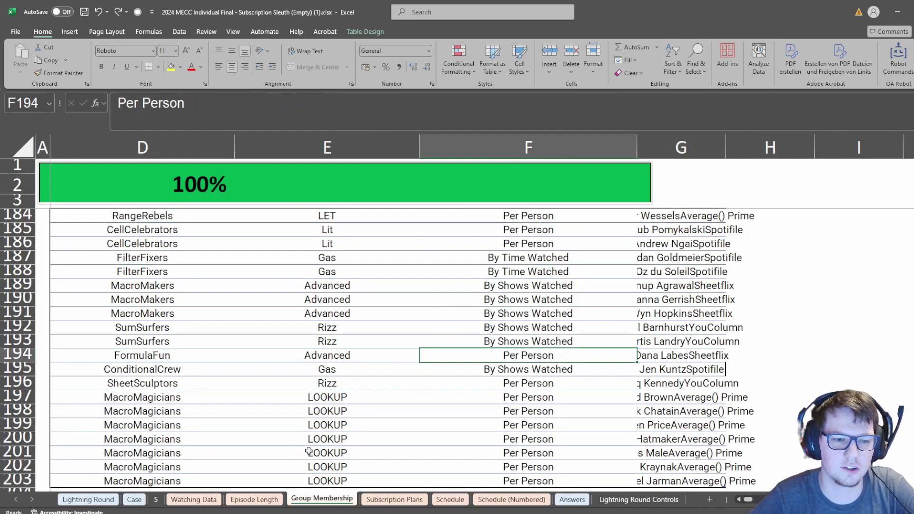
key(ctrl+Up)
key(ctrl+Left)
key(Right)
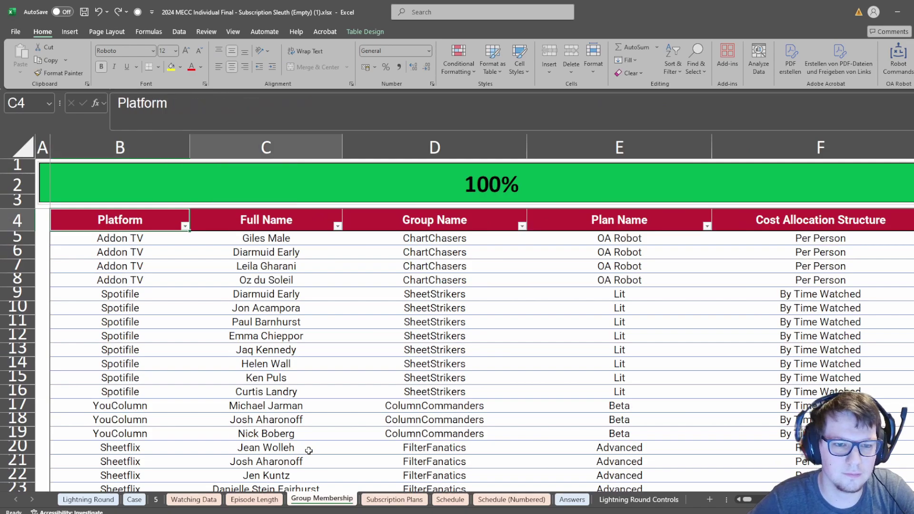
click(337, 226)
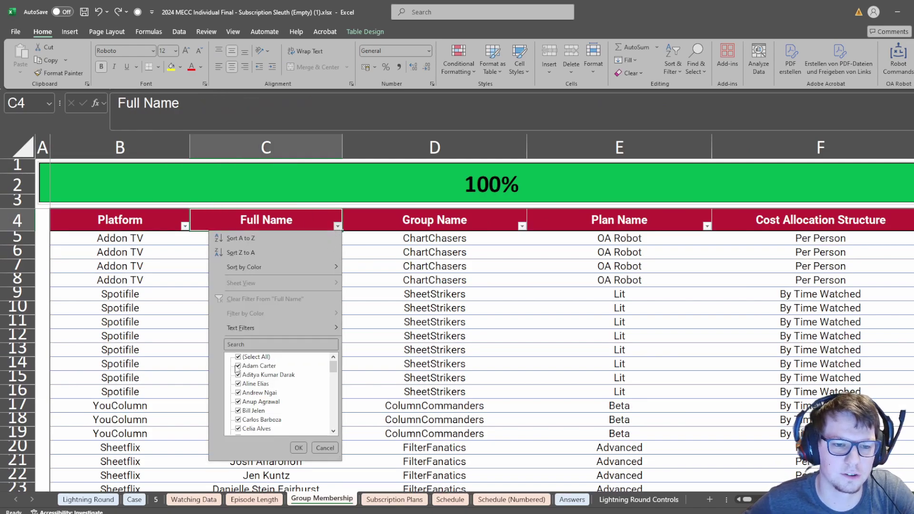
text(jo)
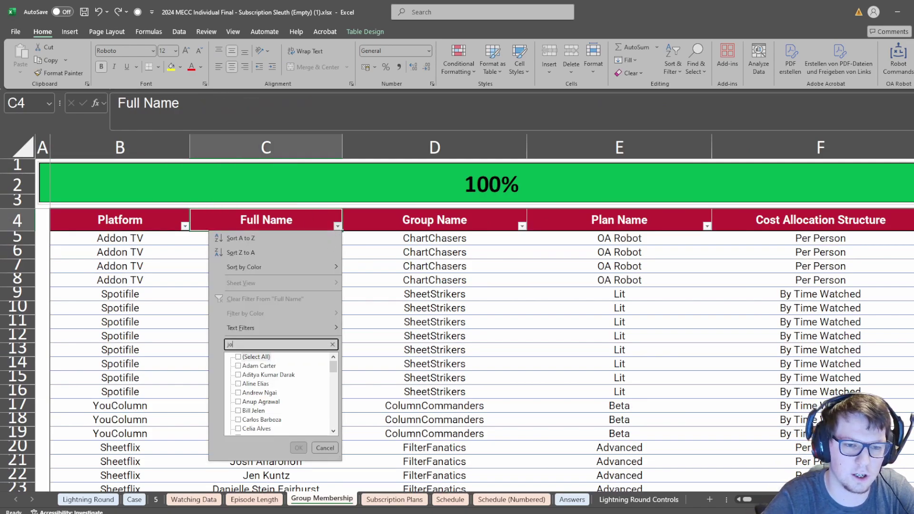
text(n)
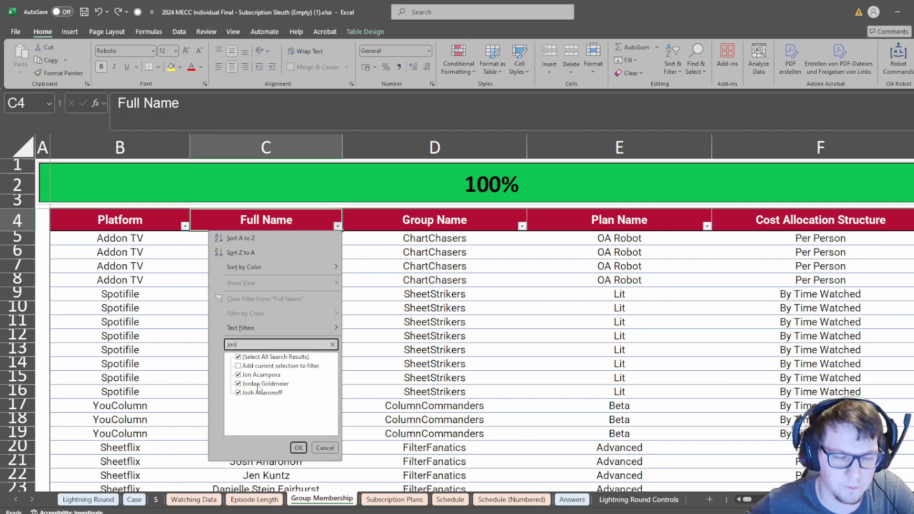
click(299, 448)
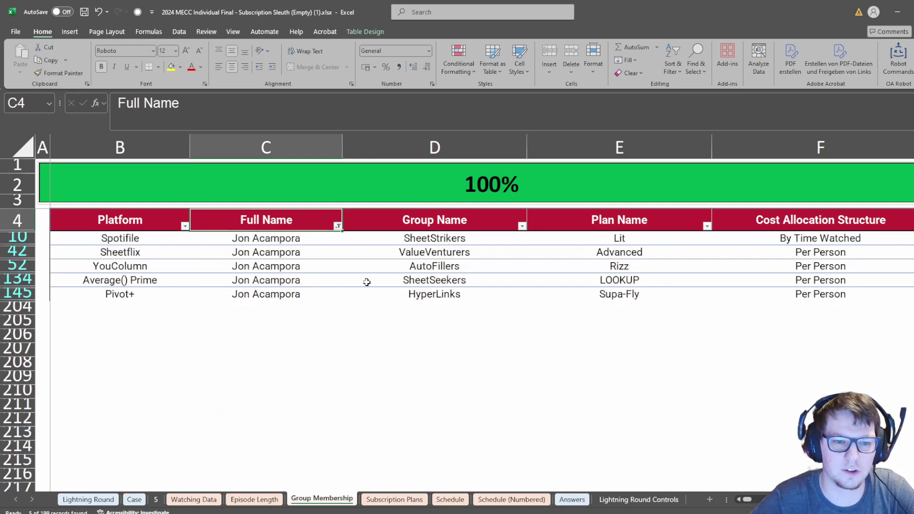
Examine the filtered Group Name entries to see which groups the example person belongs to.
key(Down)
key(Right)
key(ctrl+shift+Down)
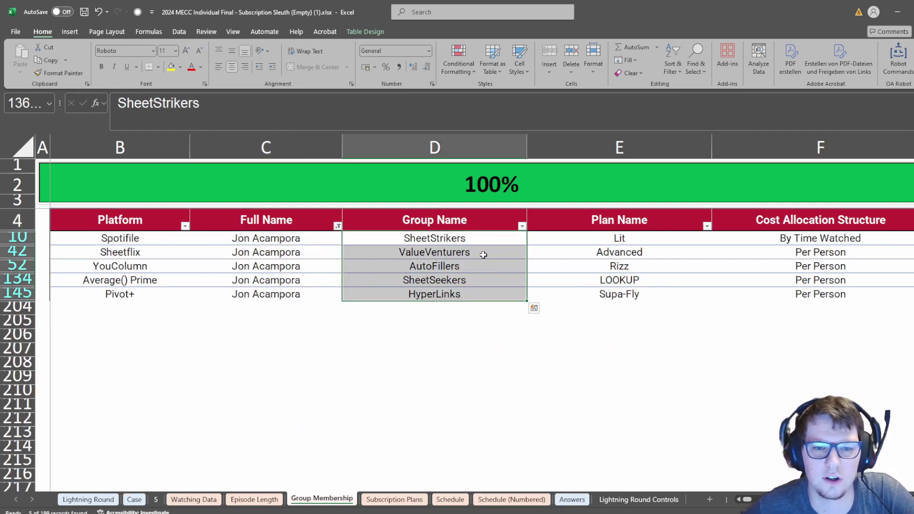
drag(478, 233, 456, 285)
click(503, 292)
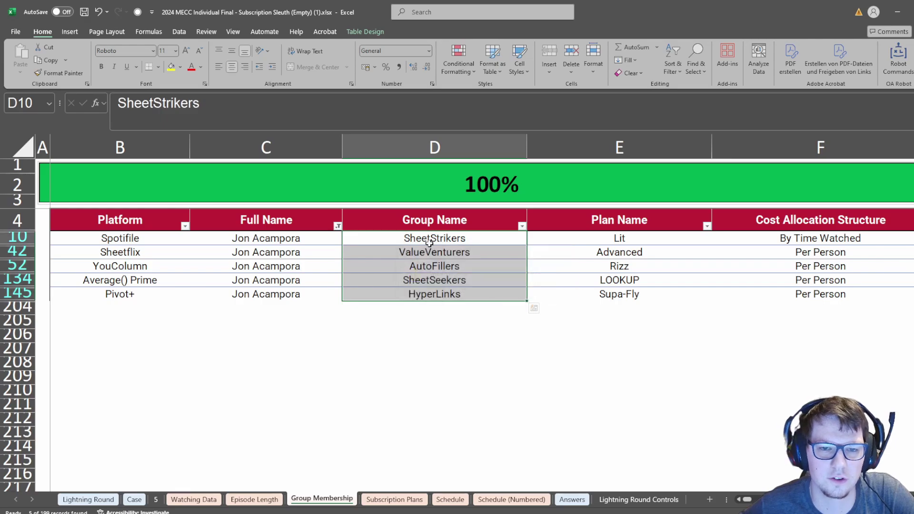
click(350, 236)
Show all names in the Full Name column again and leave the Group Name column unfiltered.
click(338, 226)
click(238, 357)
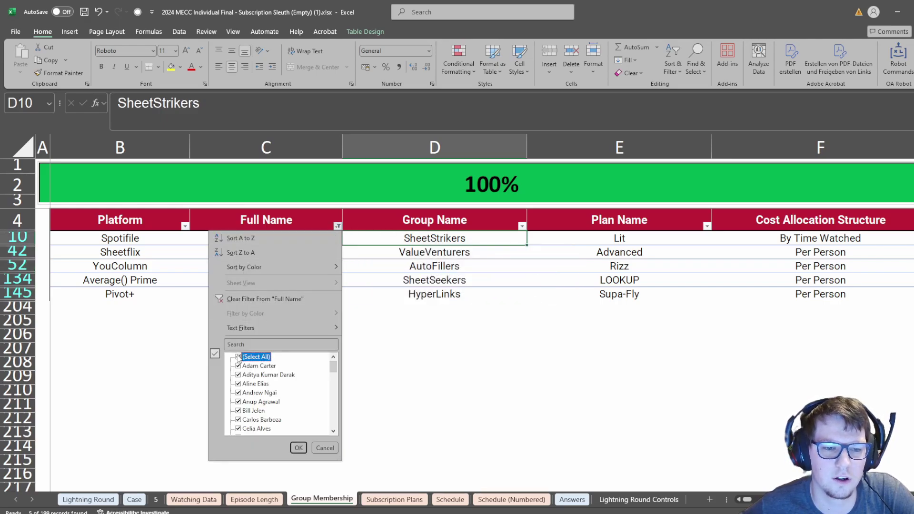
click(298, 448)
click(523, 226)
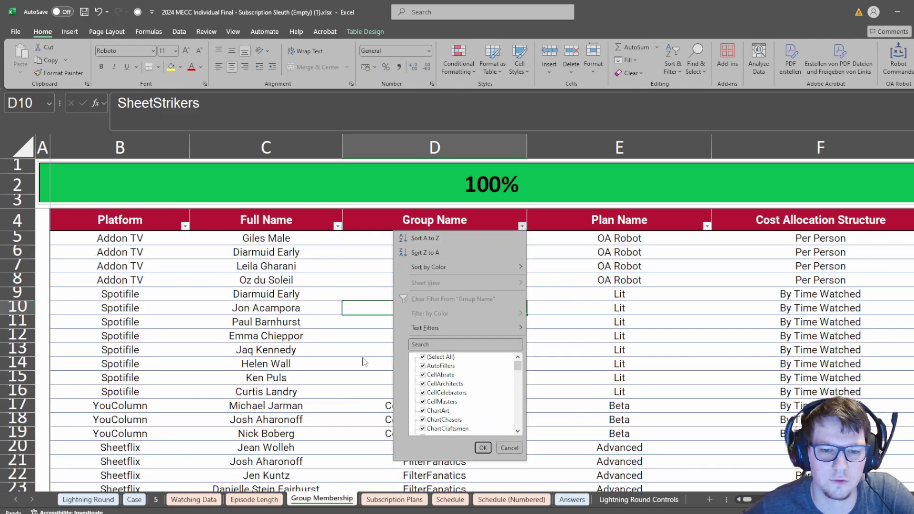
click(482, 448)
click(446, 321)
Examine the full names of the SheetStrikers members in C9:C16 of the Group Membership sheet.
drag(281, 294, 334, 392)
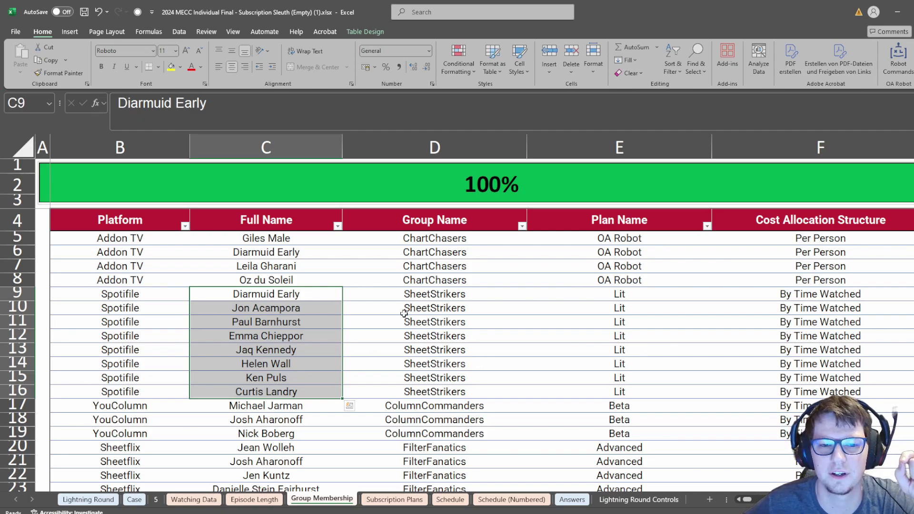
click(426, 295)
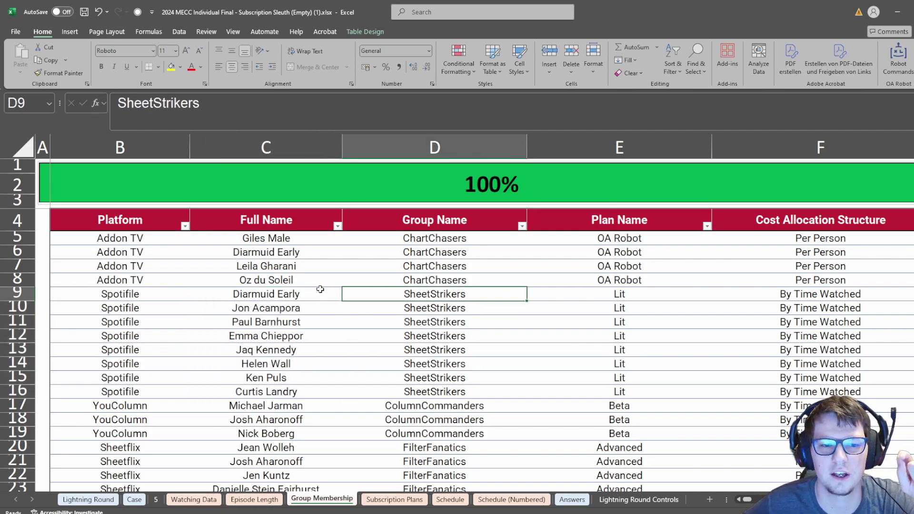
drag(316, 292, 303, 395)
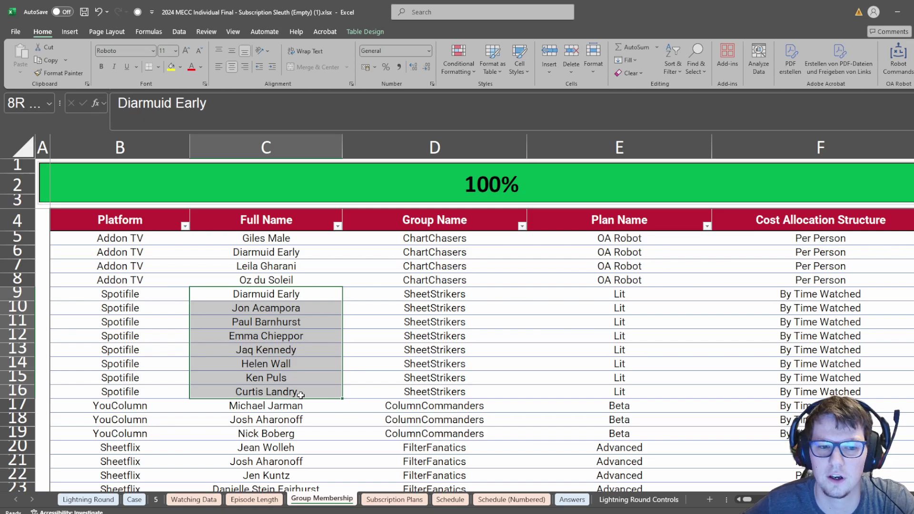
drag(301, 395, 301, 395)
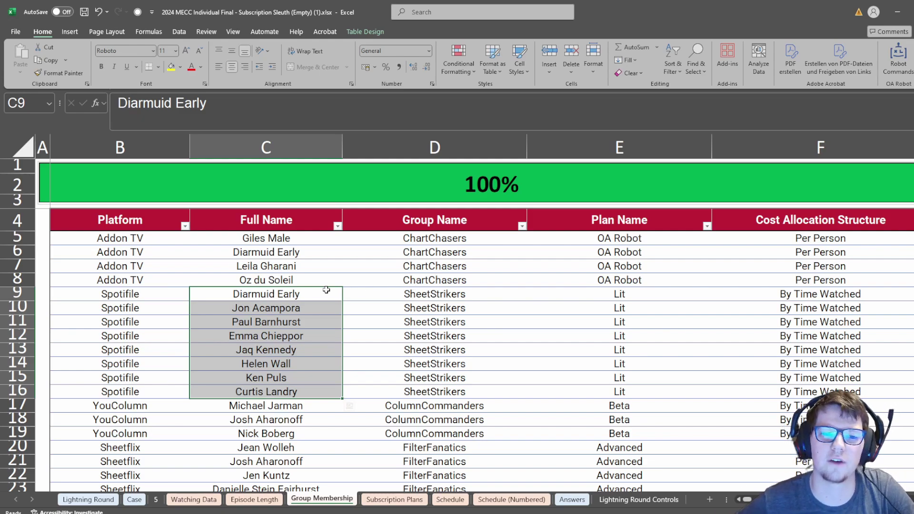
drag(326, 290, 311, 393)
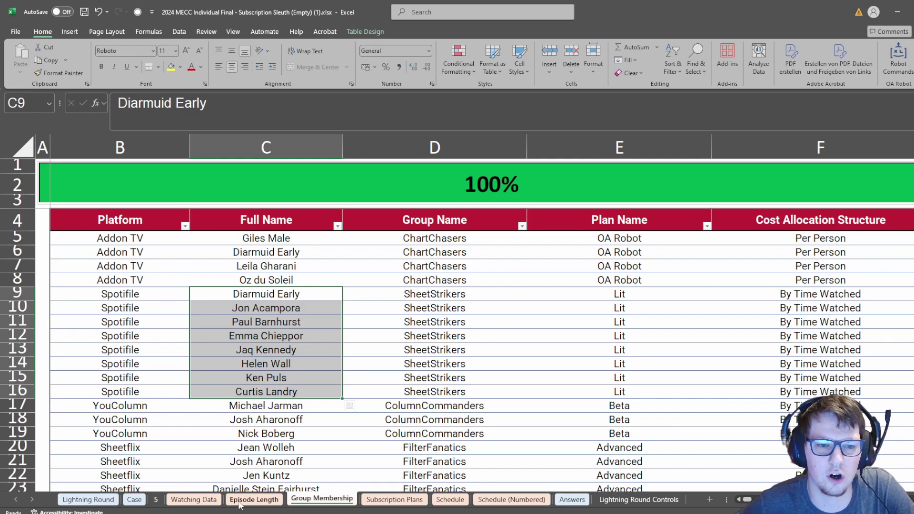
Clear the existing entry in cell D4 on sheet 5.
click(156, 500)
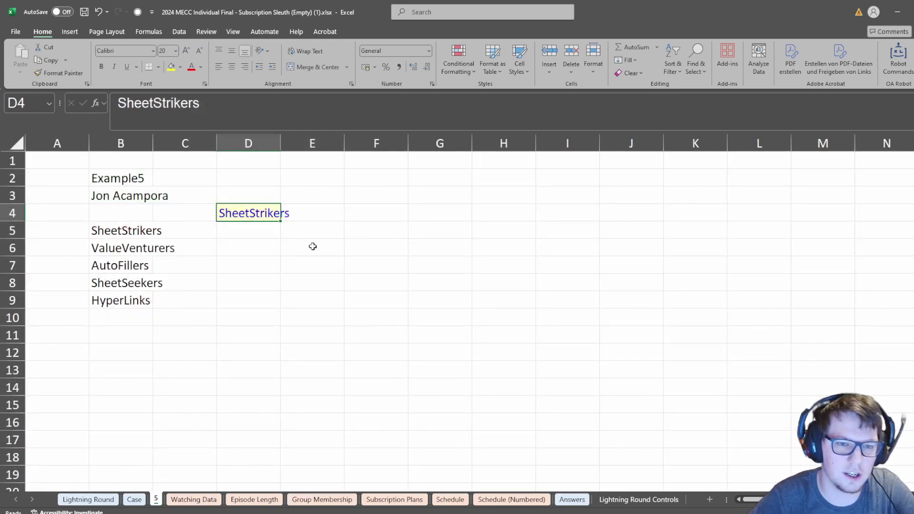
key(Delete)
Start a FILTER formula in C5 that returns groups[Full Name], and begin its condition with the groups table.
key(Left)
key(Down)
text(=)
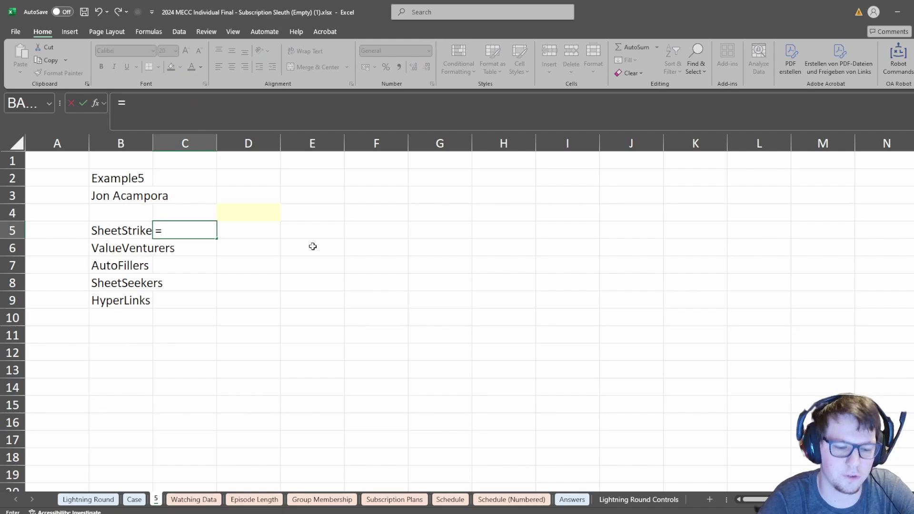
text(xlo)
key(BackSpace)
key(BackSpace)
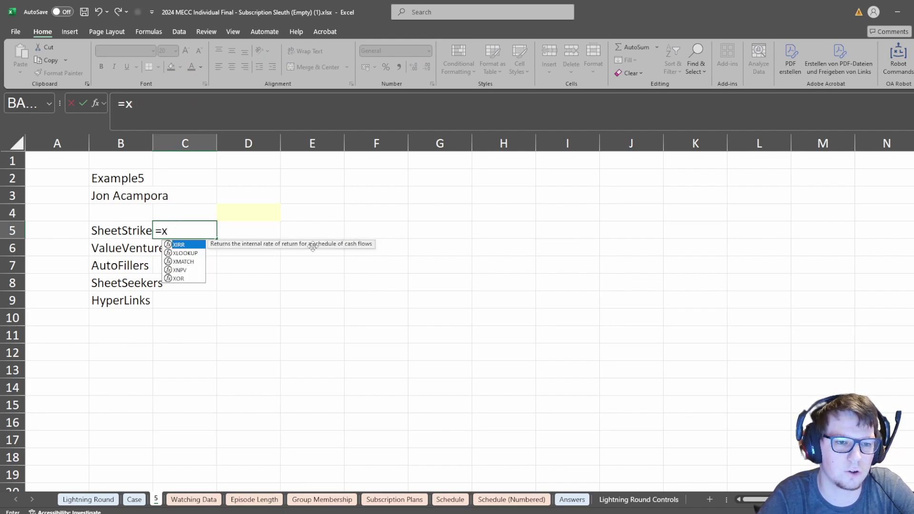
key(BackSpace)
text(fil)
key(Tab)
text([)
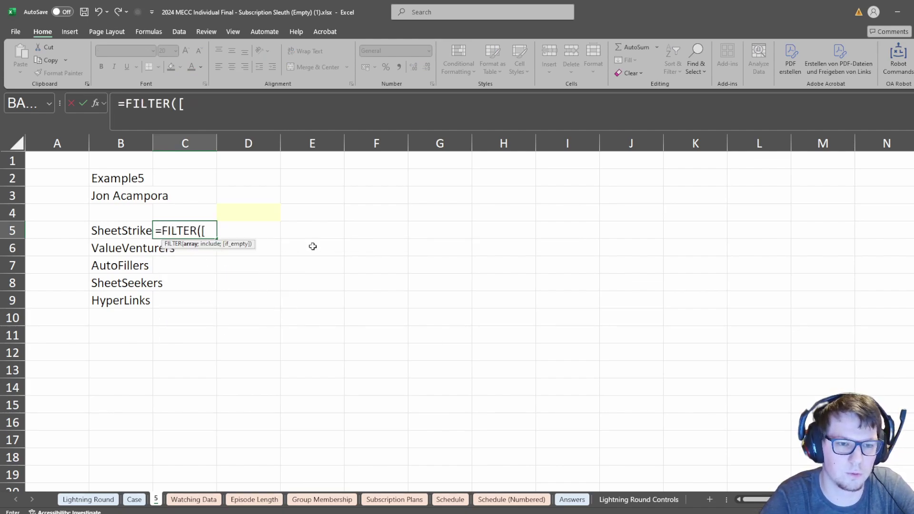
key(BackSpace)
text(groups[F)
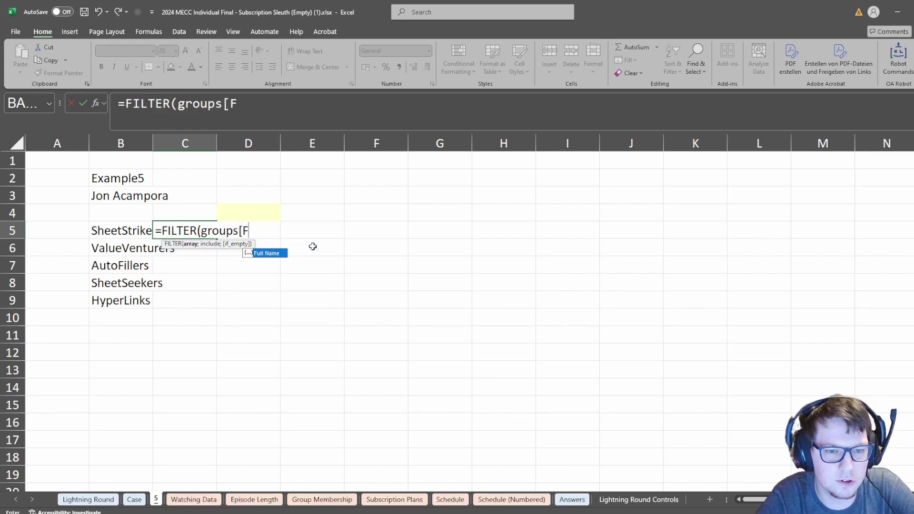
key(Tab)
text(];groups)
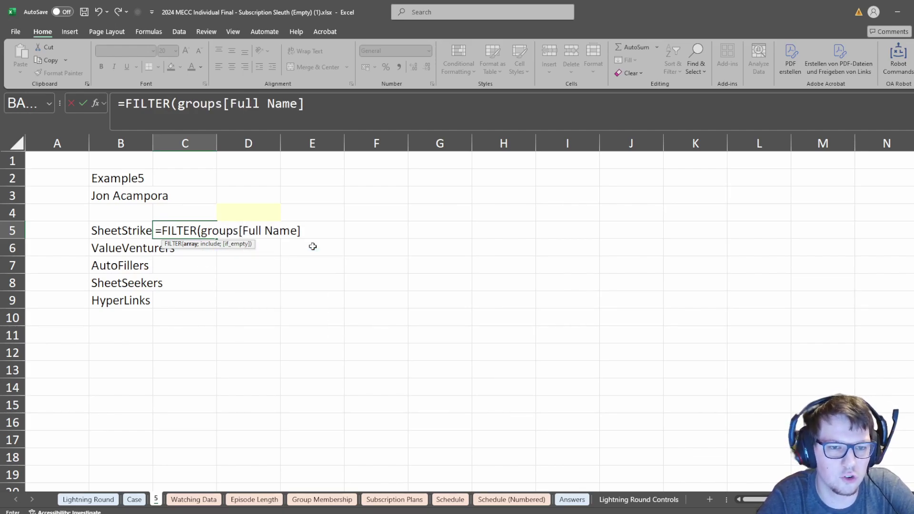
Complete the FILTER formula in C5 with the condition groups[Group Name]=B5.
text([)
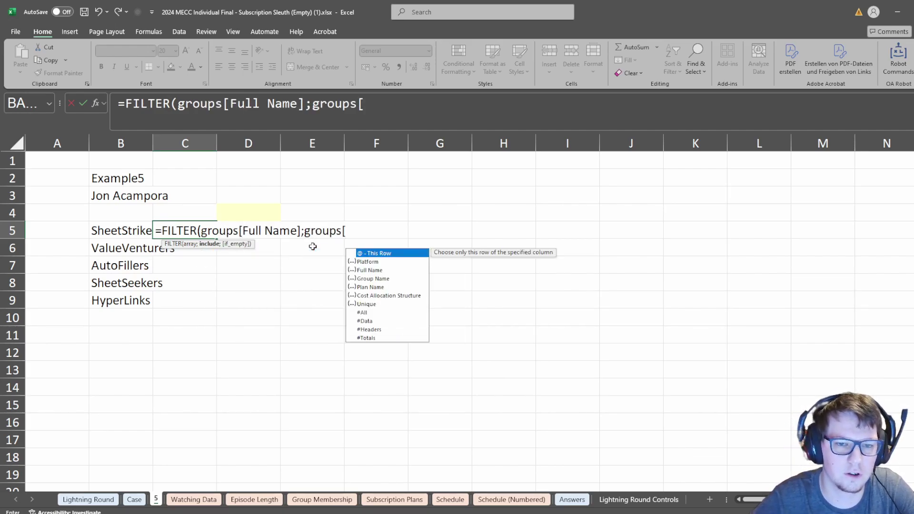
key(Down)
key(Down)
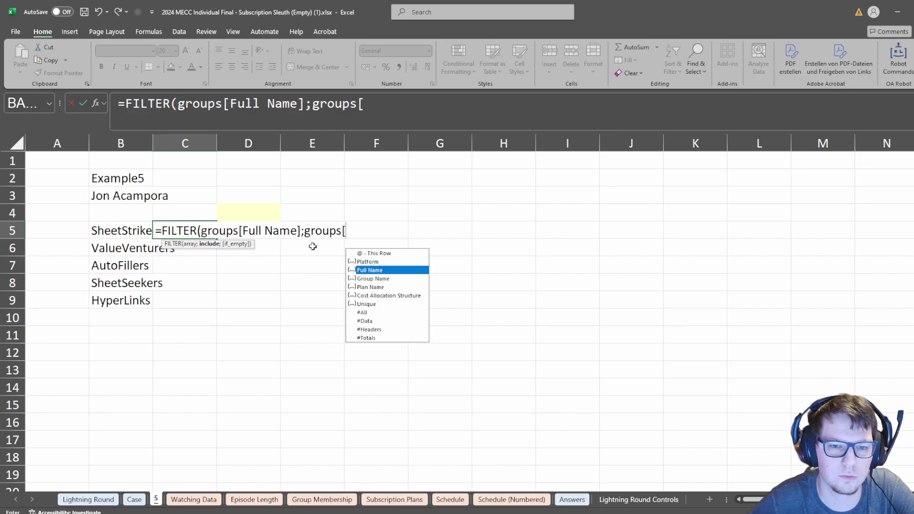
key(Down)
key(Tab)
text(]=)
key(Left)
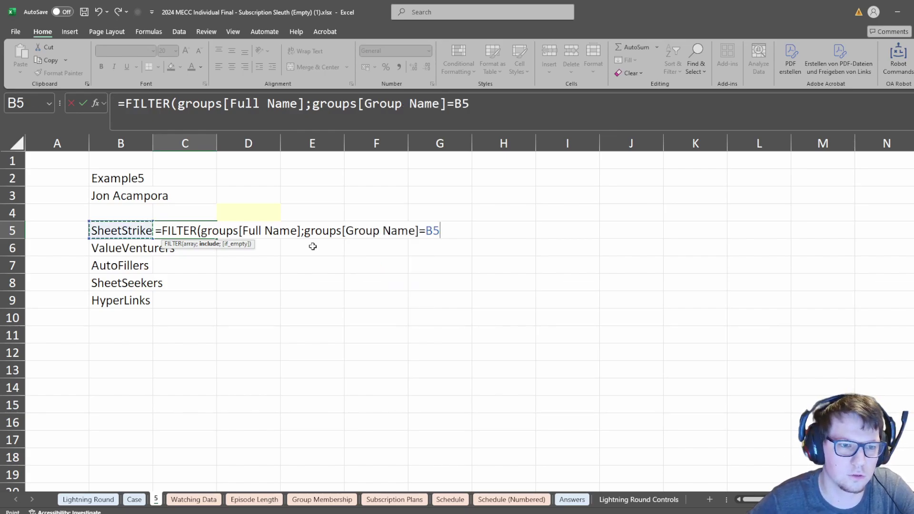
text())
key(Return)
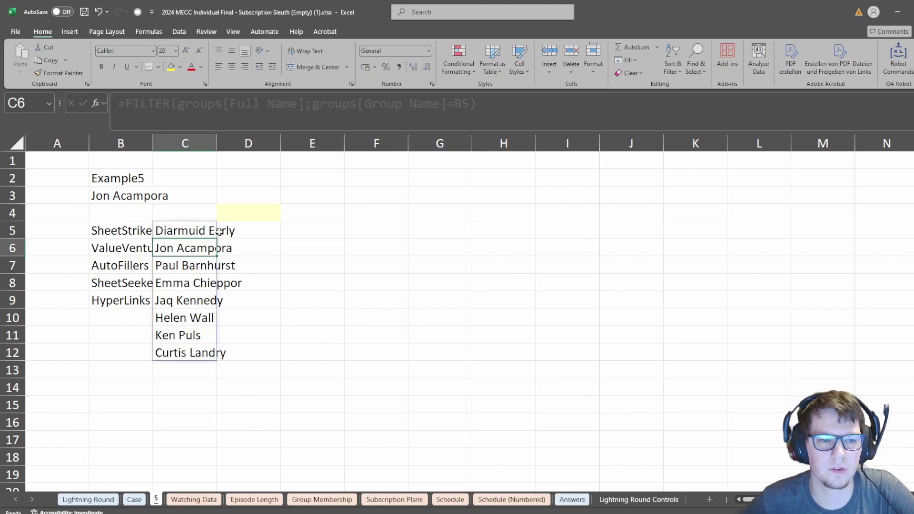
Wrap the FILTER formula in C5 in TOROW so the member names run across the row.
click(201, 232)
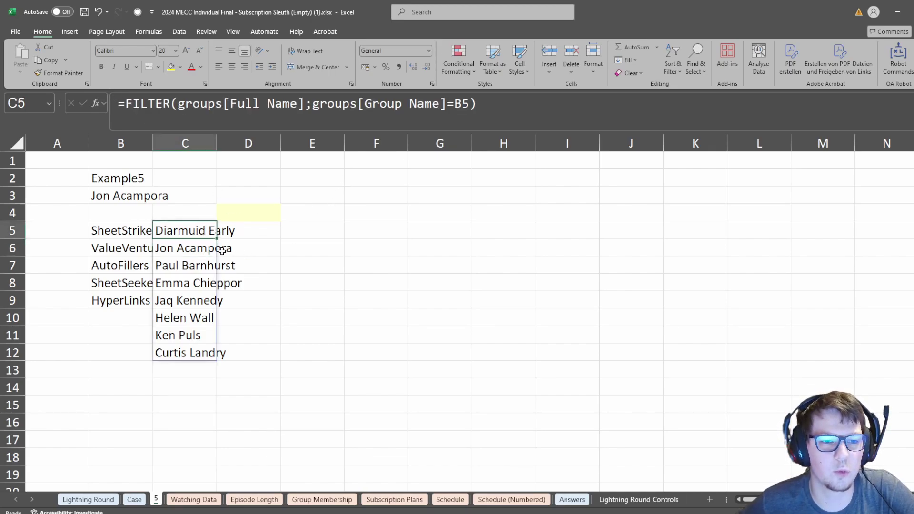
click(127, 105)
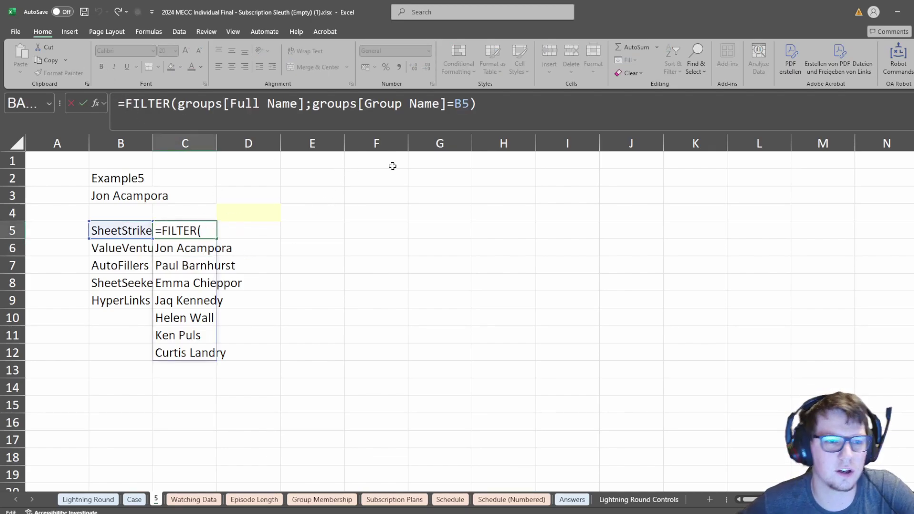
text(toc)
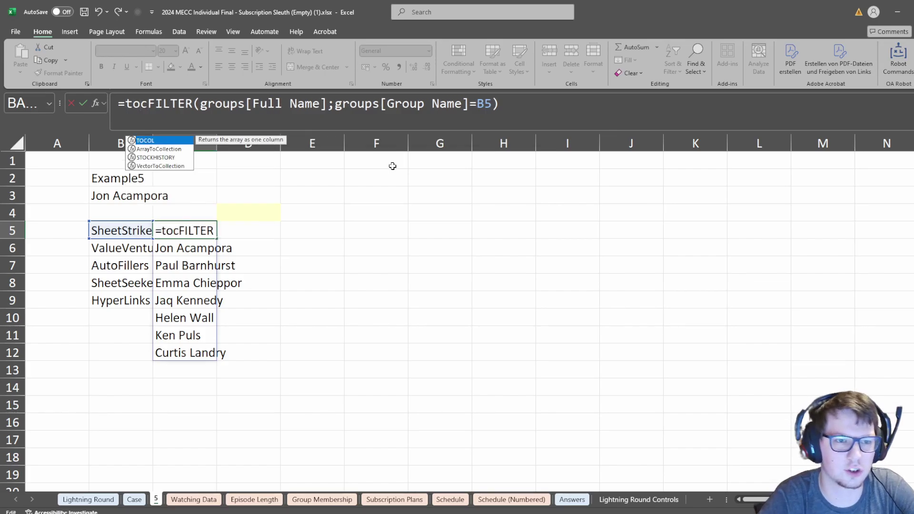
key(Tab)
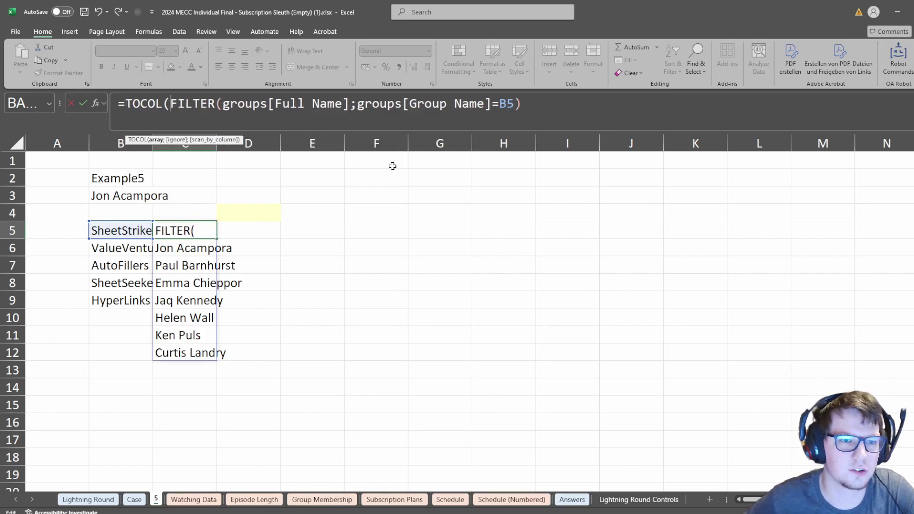
click(160, 104)
key(BackSpace)
key(BackSpace)
key(BackSpace)
text(ROW)
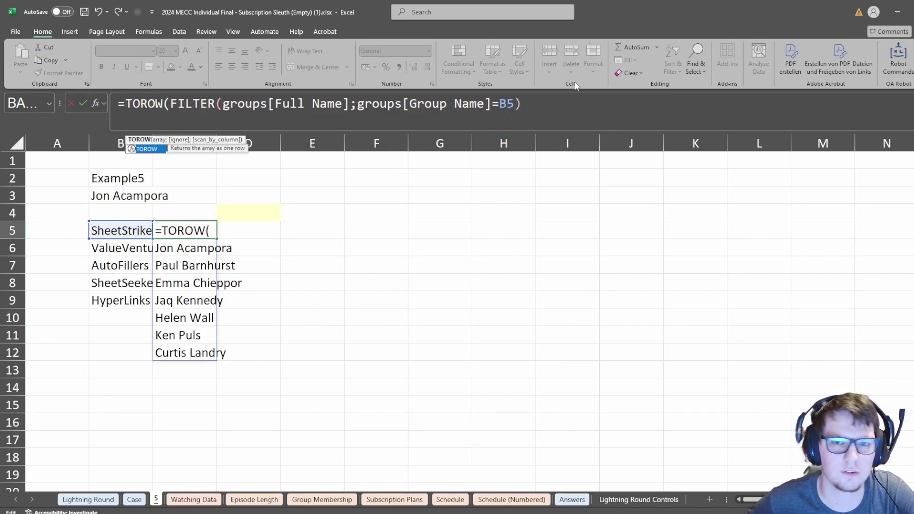
click(577, 97)
key(ctrl+Return)
Copy the TOROW formula from C5 down column C through row 41.
key(ctrl+c)
key(Left)
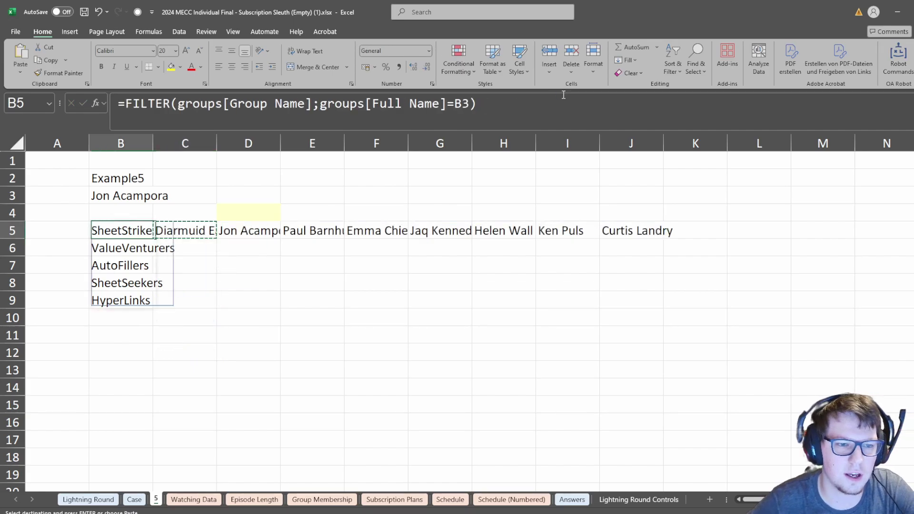
drag(185, 231, 195, 453)
key(ctrl+v)
click(209, 234)
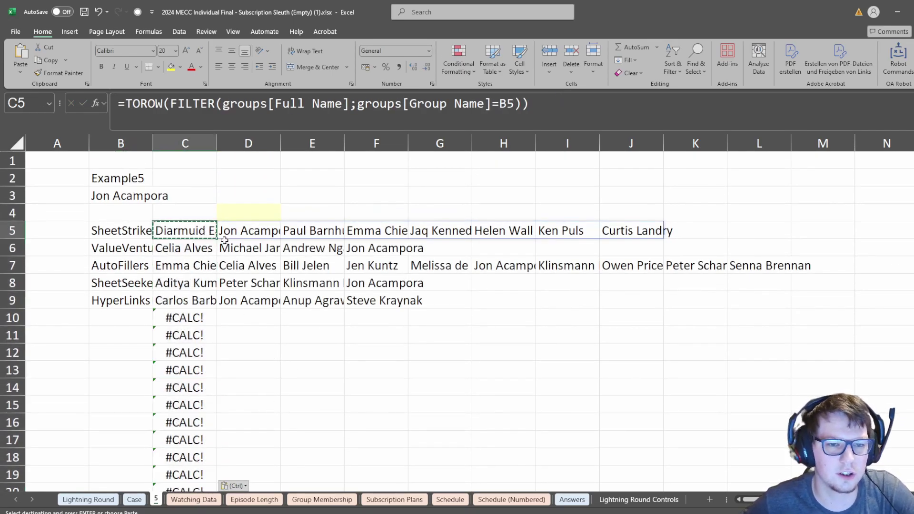
drag(121, 143, 312, 144)
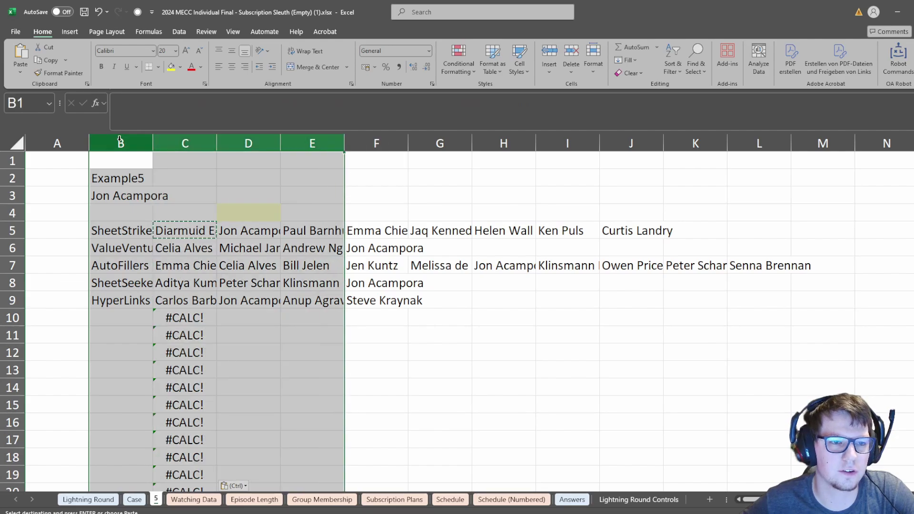
right_click(122, 143)
key(Escape)
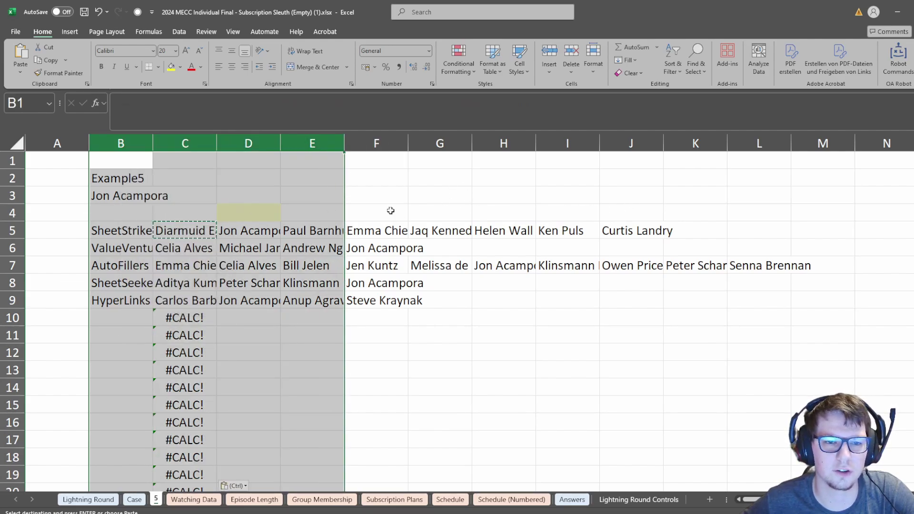
click(508, 213)
drag(138, 231, 190, 294)
key(Left)
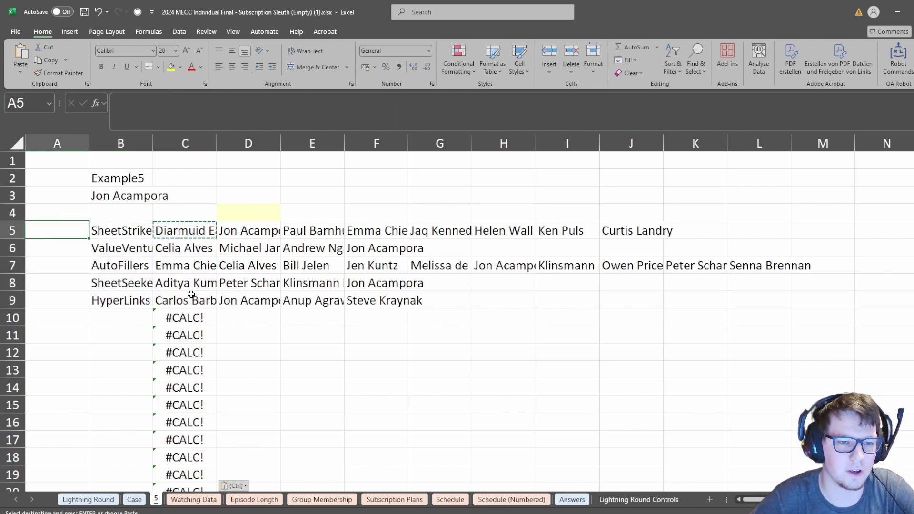
key(Right)
key(ctrl+shift+Right)
key(ctrl+shift+Down)
key(ctrl+shift+Down)
Move the group list and member formulas in B5:C41 three columns over to start at E5.
key(Left)
key(Right)
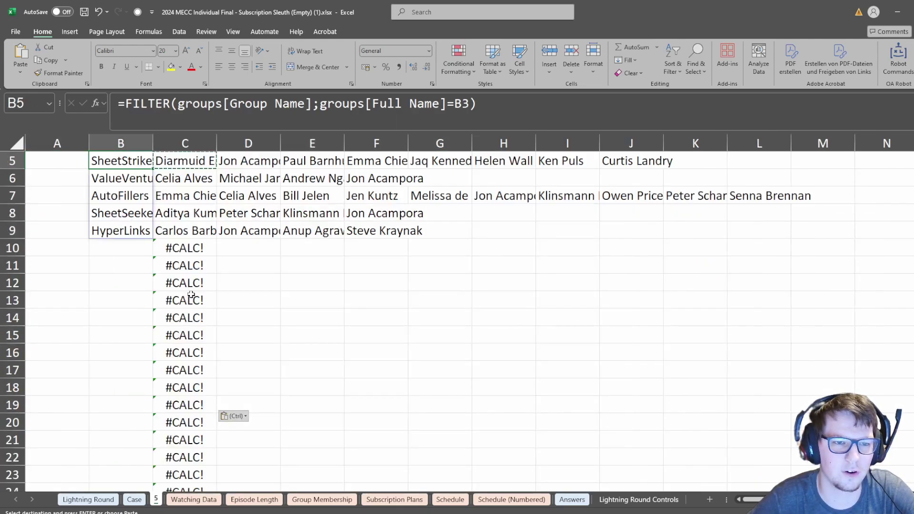
key(shift+Right)
key(ctrl+shift+Down)
key(ctrl+shift+Down)
key(ctrl+x)
key(ctrl+BackSpace)
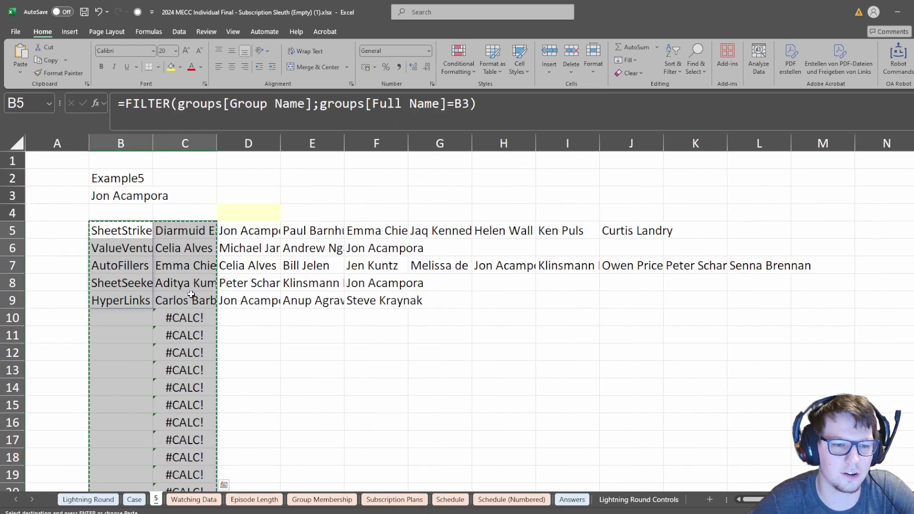
key(Right)
key(Right)
key(Right)
key(ctrl+v)
key(Left)
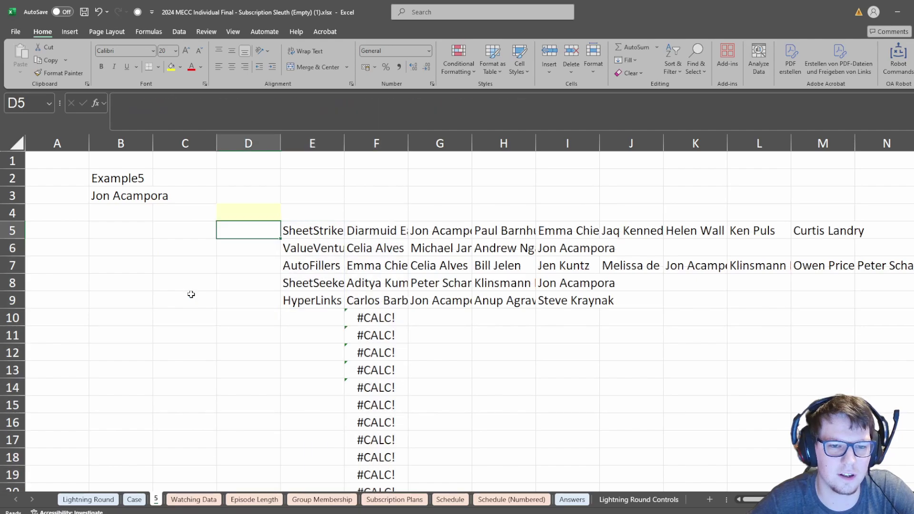
Enter a UNIQUE formula in C5 over the member names range F5:AM41.
key(Left)
key(Left)
key(Right)
text(=t)
key(BackSpace)
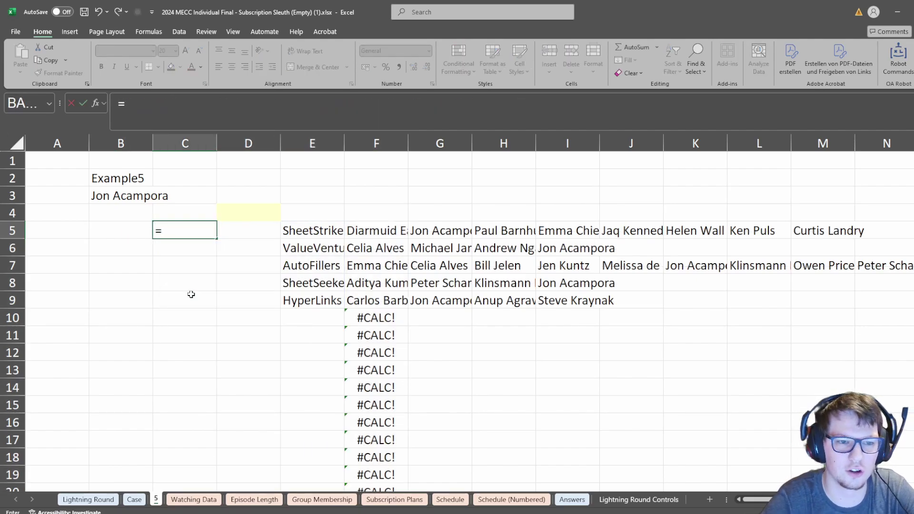
text(uniq)
key(Tab)
key(Right)
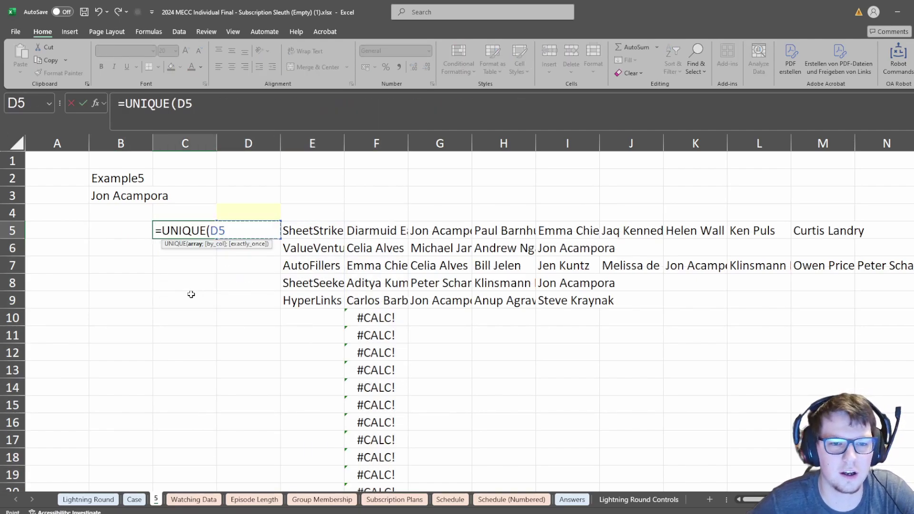
key(Right)
key(Right)
key(ctrl+shift+Down)
key(shift+Right)
key(shift+Right)
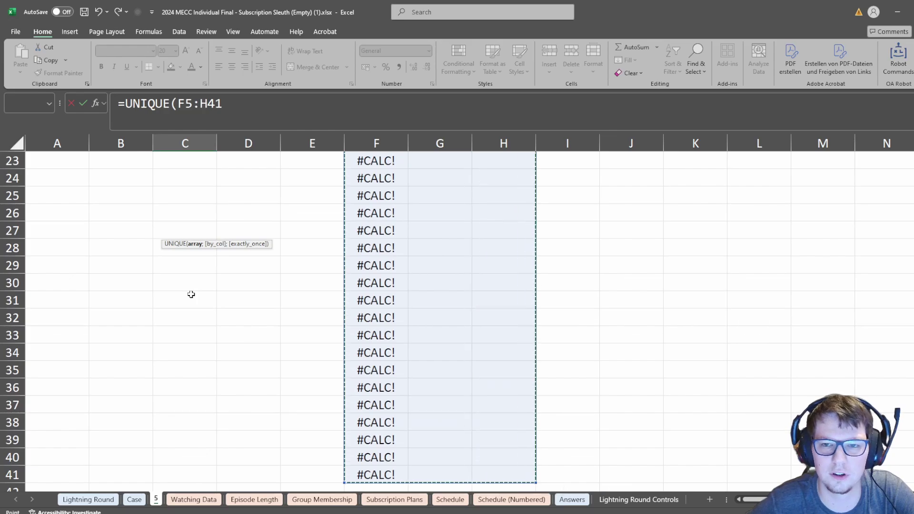
key(ctrl+shift+Right)
text())
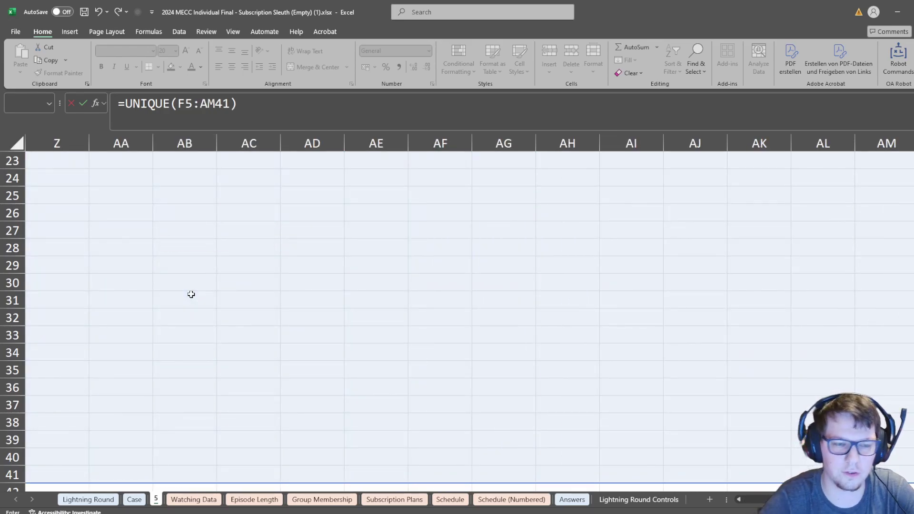
key(Return)
Wrap the range in C5's formula in TOCOL, making it =UNIQUE(TOCOL(F5:AM41)).
key(Up)
key(Up)
key(Up)
key(Left)
key(Down)
key(Down)
key(Right)
key(Right)
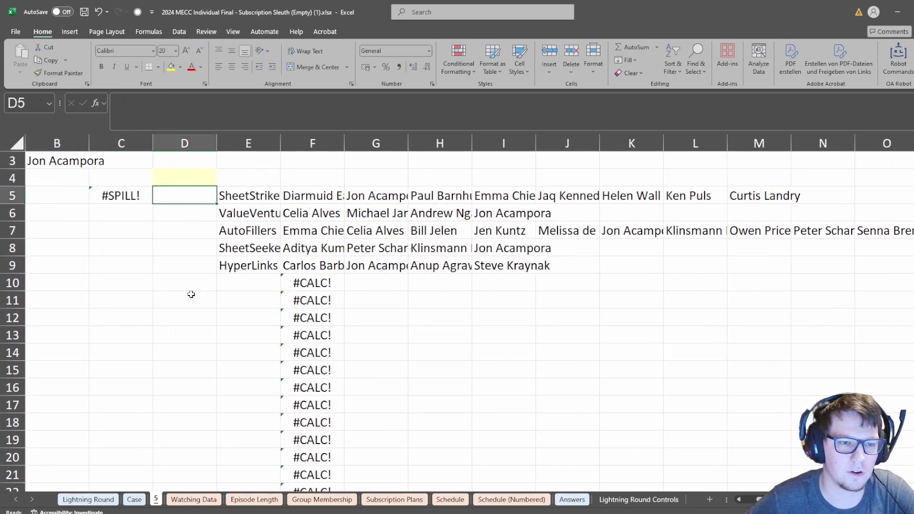
key(Left)
click(174, 102)
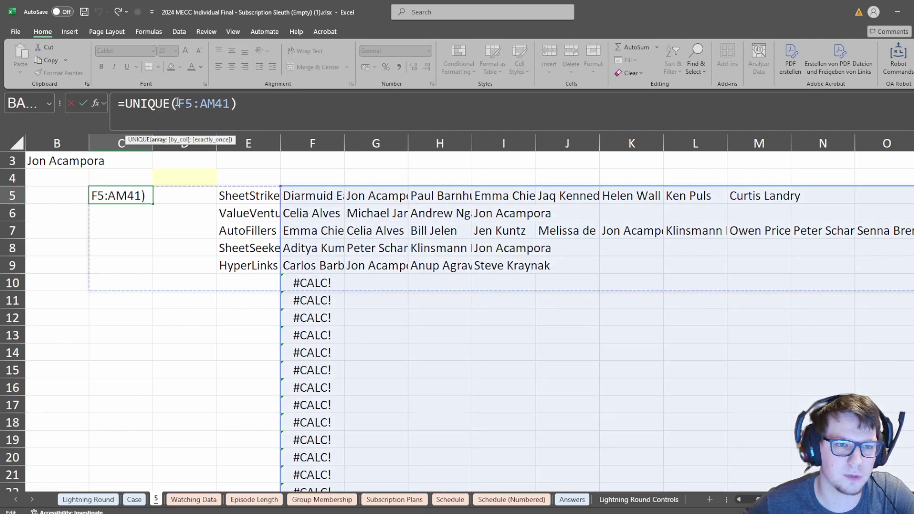
text(toco)
key(Tab)
text()))
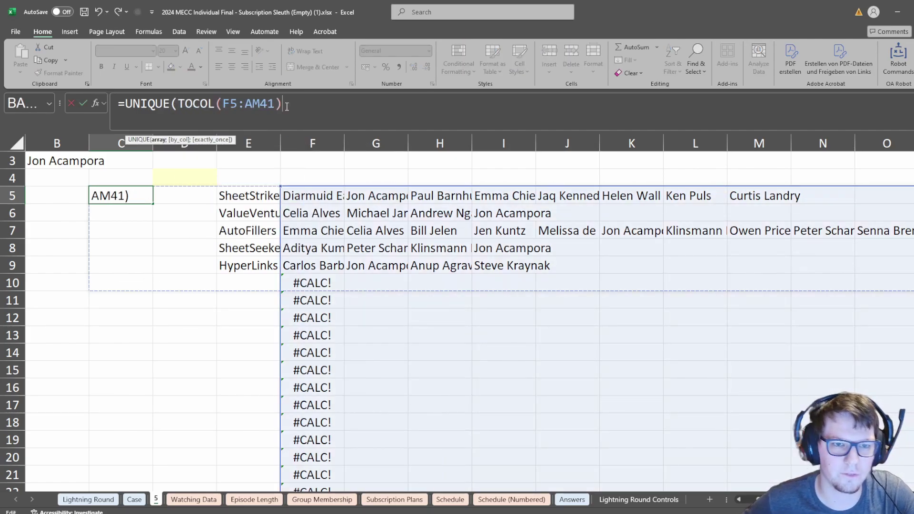
key(Return)
key(ctrl+Down)
key(ctrl+Up)
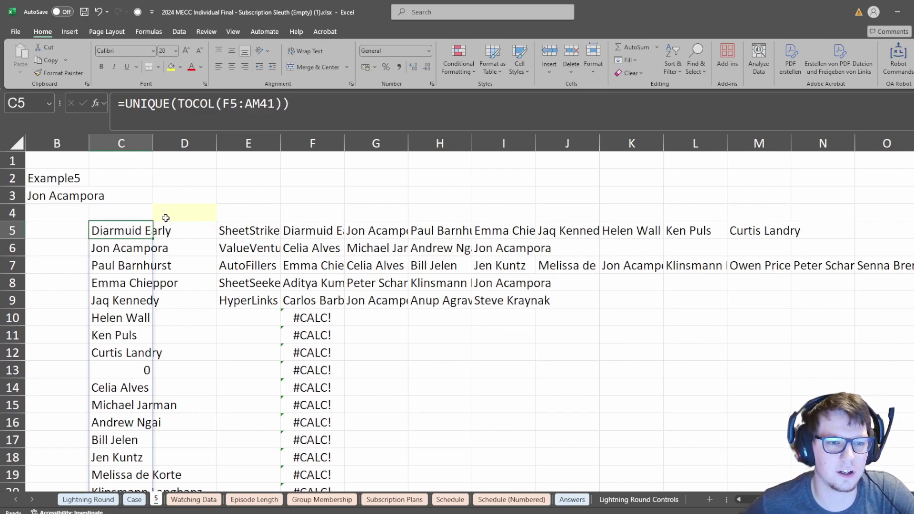
Enter =LEN(SUBSTITUTE(C5;" ";"")) in D5 to count the letters of the first name without spaces.
click(182, 225)
text(=len(subs)
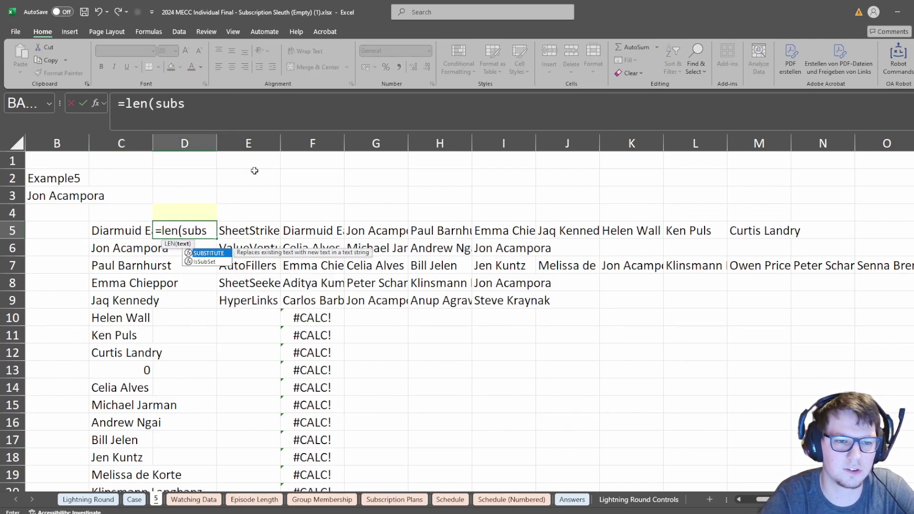
key(Tab)
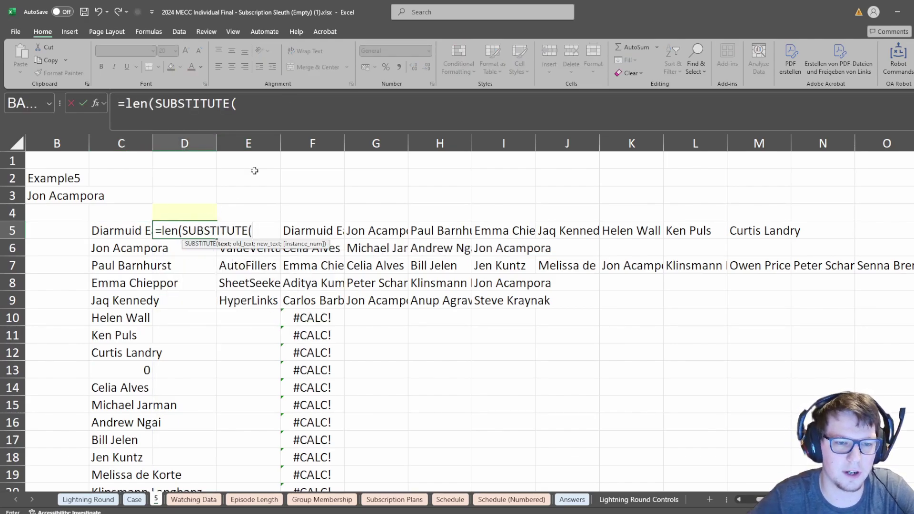
key(Left)
text(;)
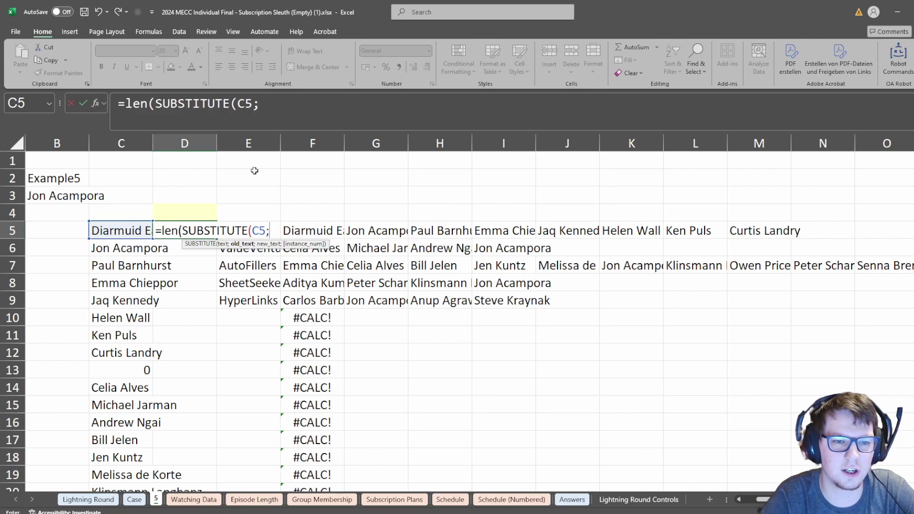
text(" ";)
text("))
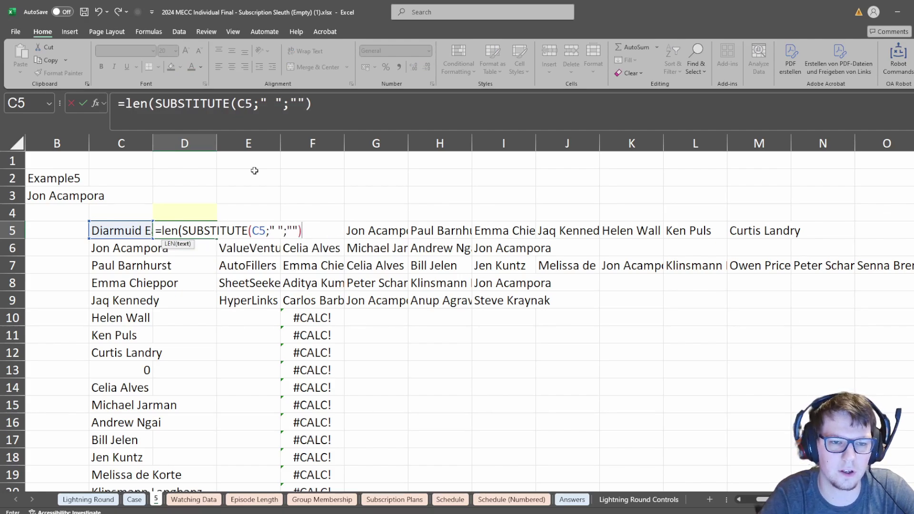
text())
key(ctrl+Return)
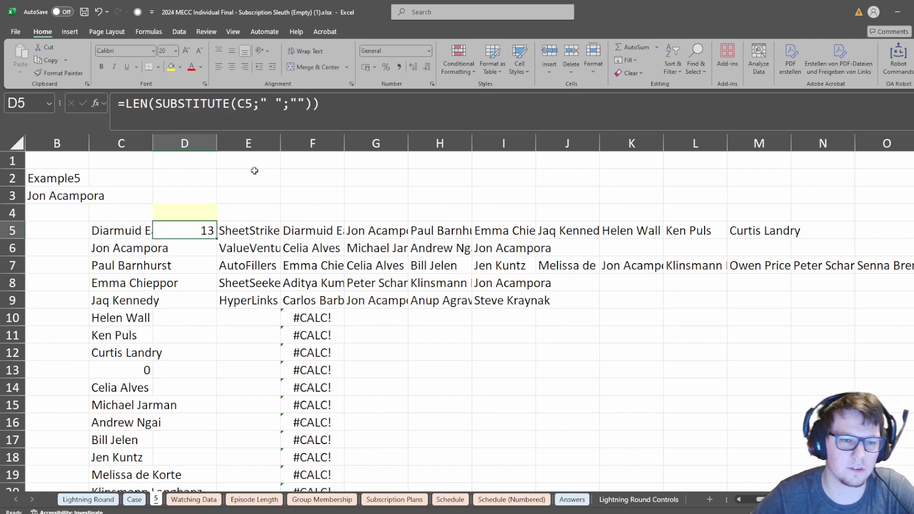
Copy the letter-count formula from D5 down column D through row 28.
key(ctrl+c)
key(Left)
key(ctrl+Down)
key(Right)
key(ctrl+shift+Up)
key(Return)
key(ctrl+Up)
key(ctrl+Up)
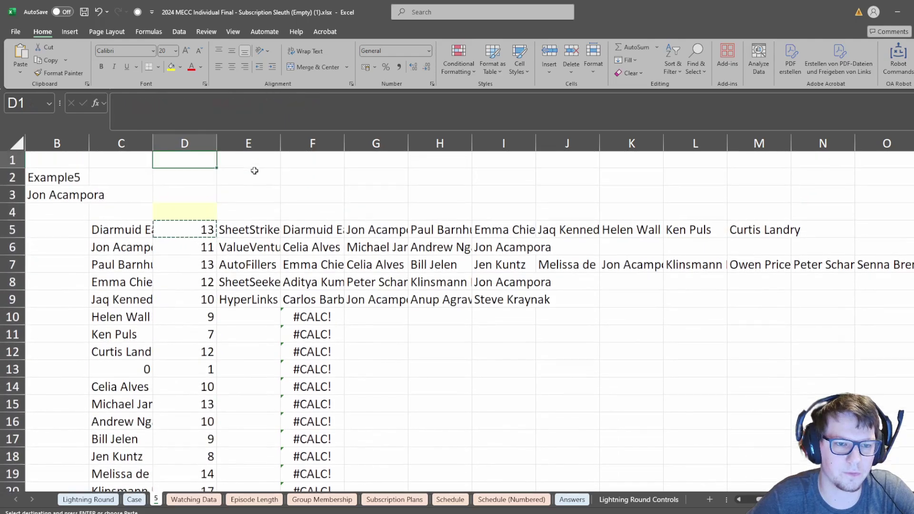
key(Down)
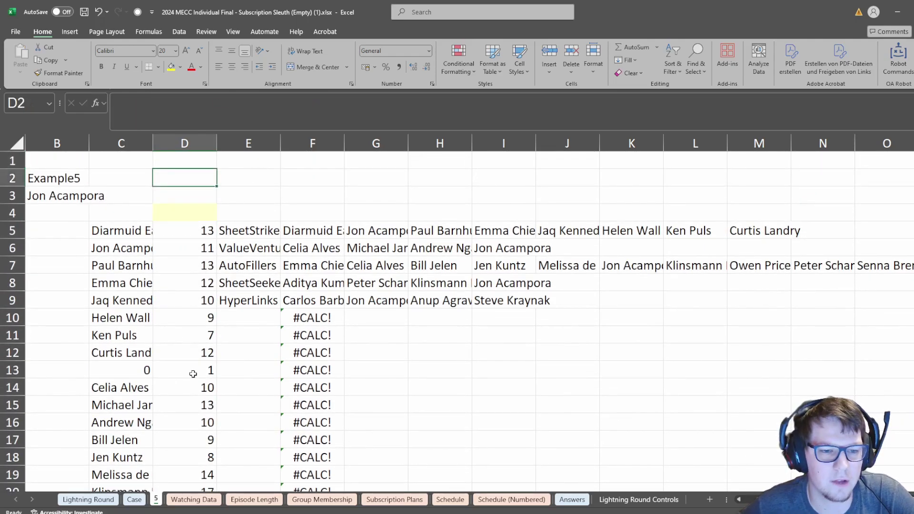
Examine the unique names list in column C and its last rows for entries that are not names.
click(193, 374)
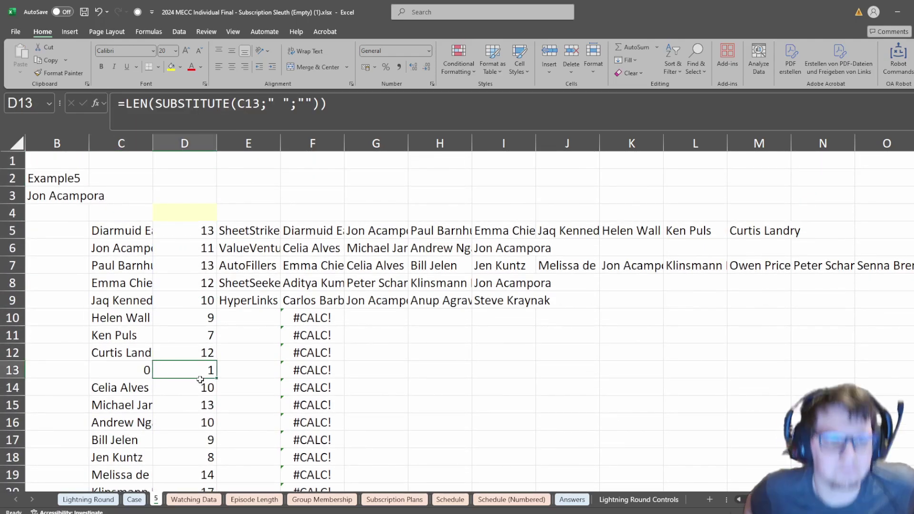
click(126, 233)
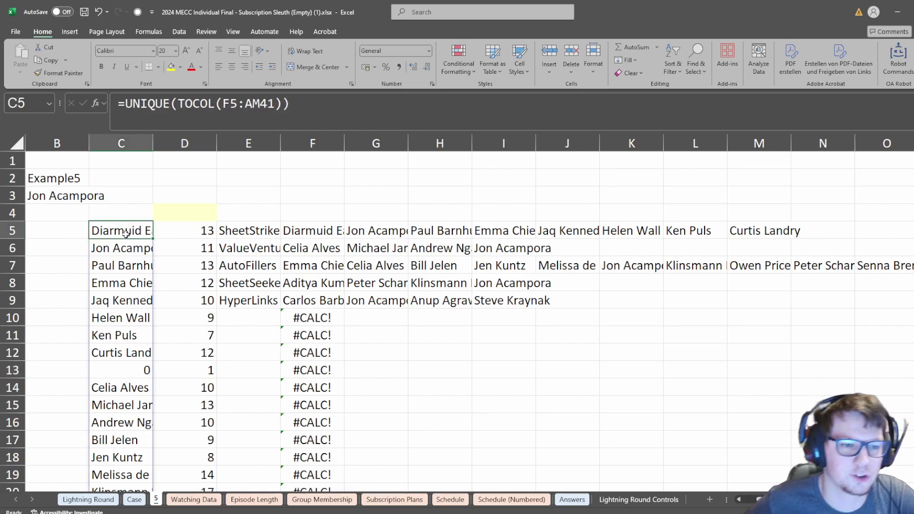
key(ctrl+shift+Down)
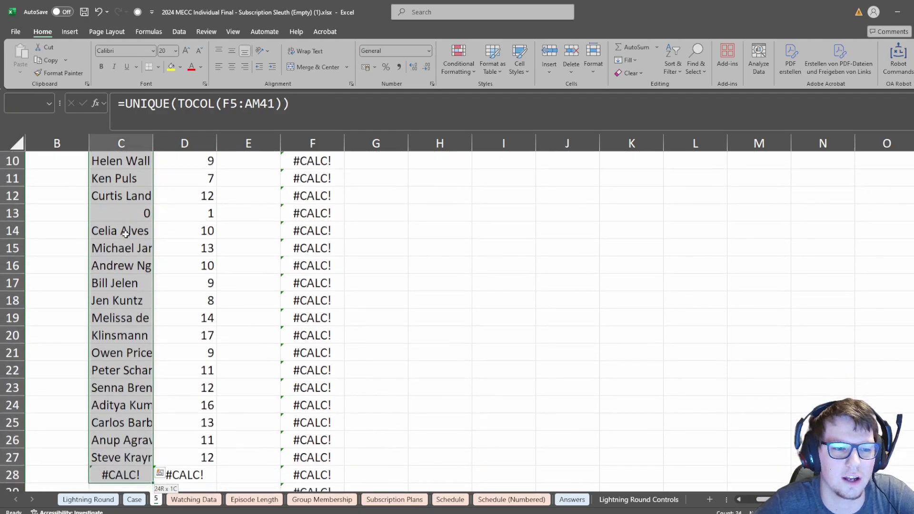
key(shift+Up)
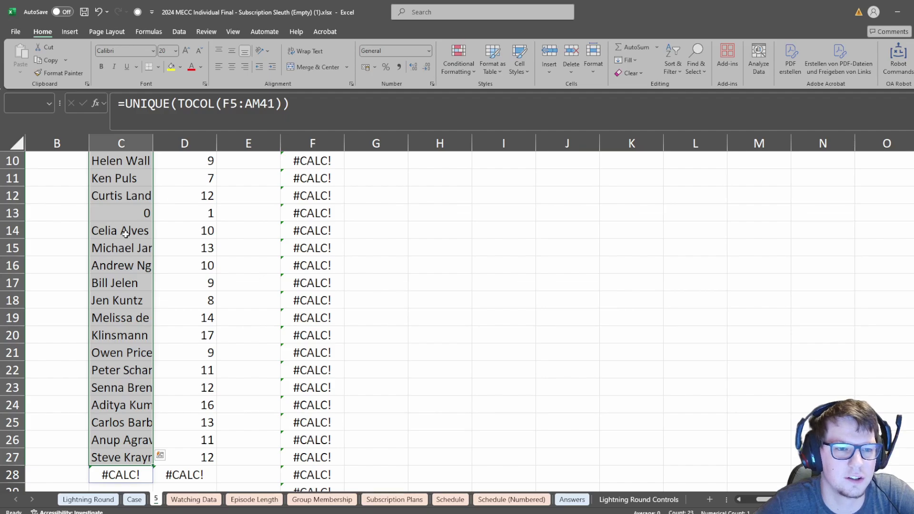
key(ctrl+Up)
key(Down)
key(Down)
key(Down)
key(Down)
key(Down)
key(Down)
key(Down)
key(Down)
key(Down)
key(Down)
key(Down)
key(Down)
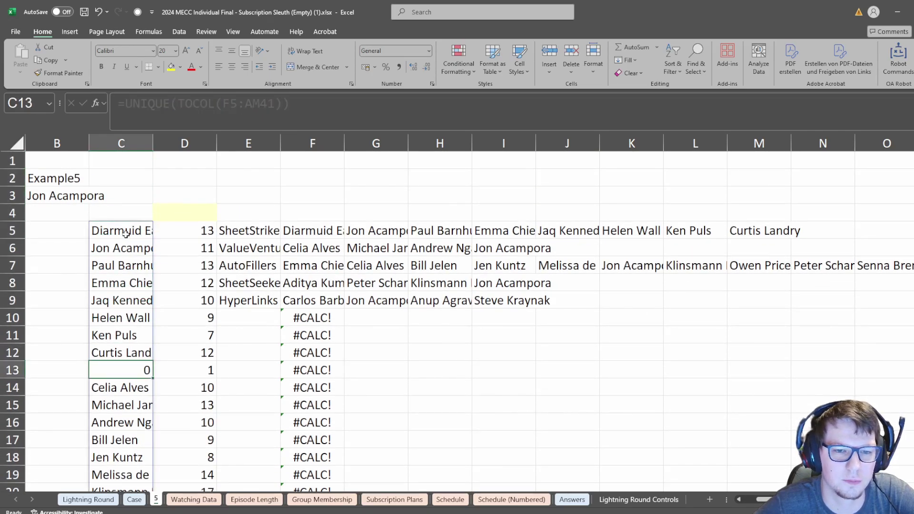
key(Right)
key(Right)
key(Right)
key(Right)
key(Right)
key(Right)
key(Right)
key(Right)
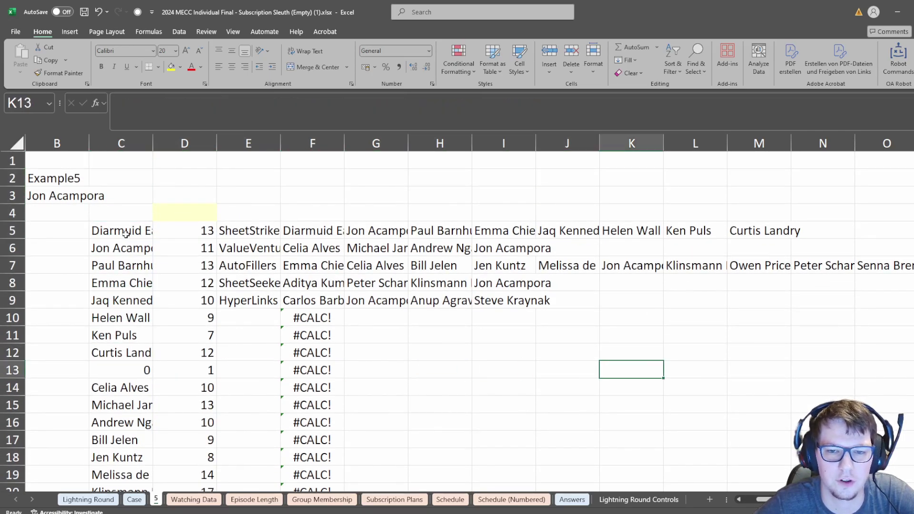
key(Left)
key(Left)
key(Left)
key(Left)
key(Left)
key(Left)
key(Left)
key(Left)
key(ctrl+Up)
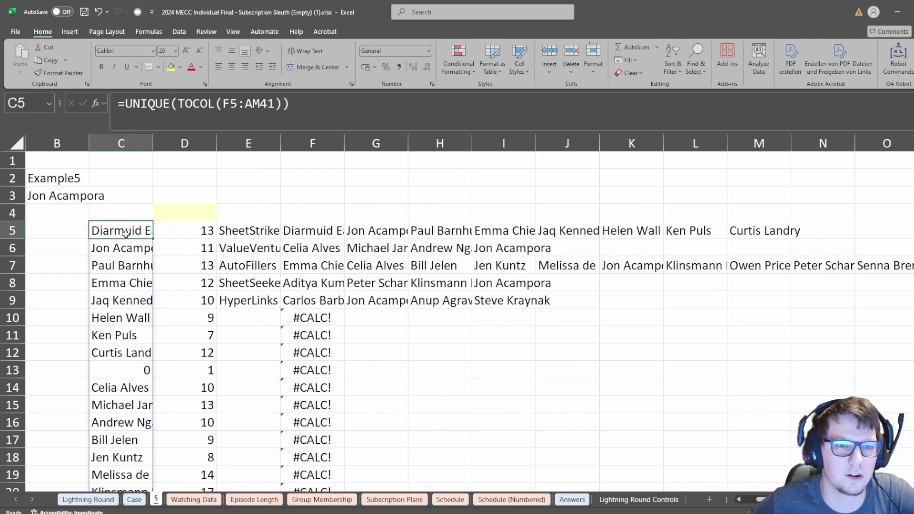
Add 3 as the ignore argument of TOCOL in C5, making it =UNIQUE(TOCOL(F5:AM41;3)).
click(283, 108)
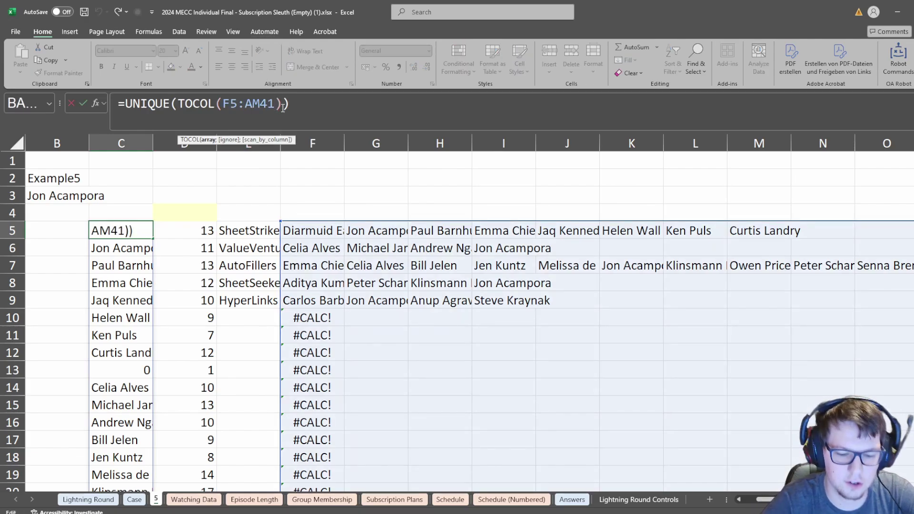
text(;3)
key(Return)
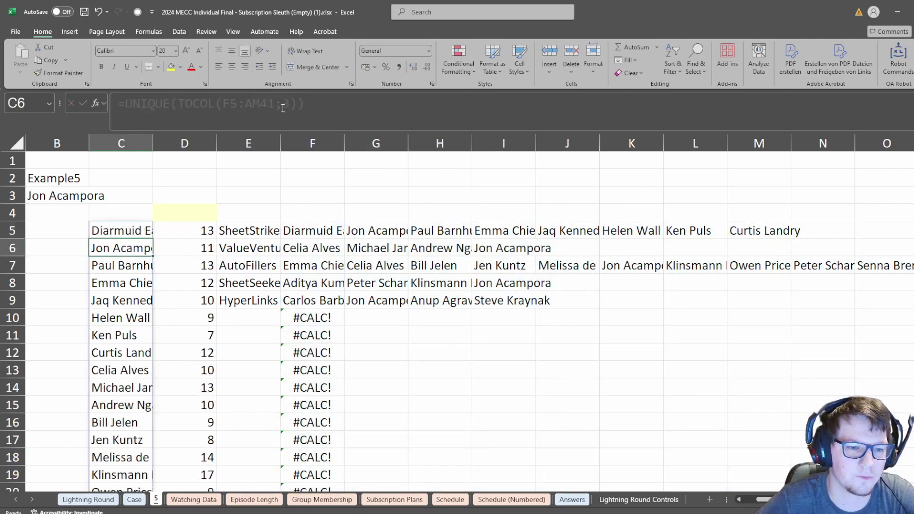
Check where the names in column C and the letter counts in column D end.
key(Up)
key(ctrl+Down)
key(ctrl+Up)
key(ctrl+Up)
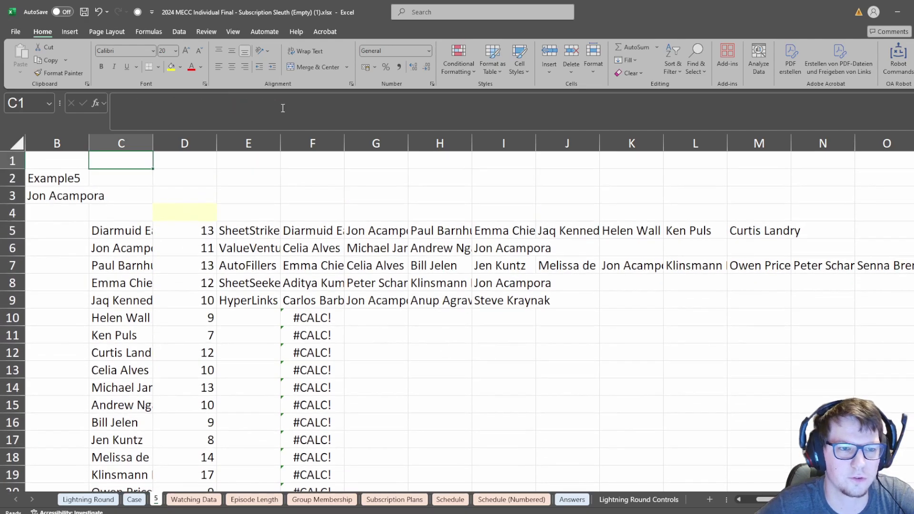
key(ctrl+Down)
key(Right)
key(ctrl+Down)
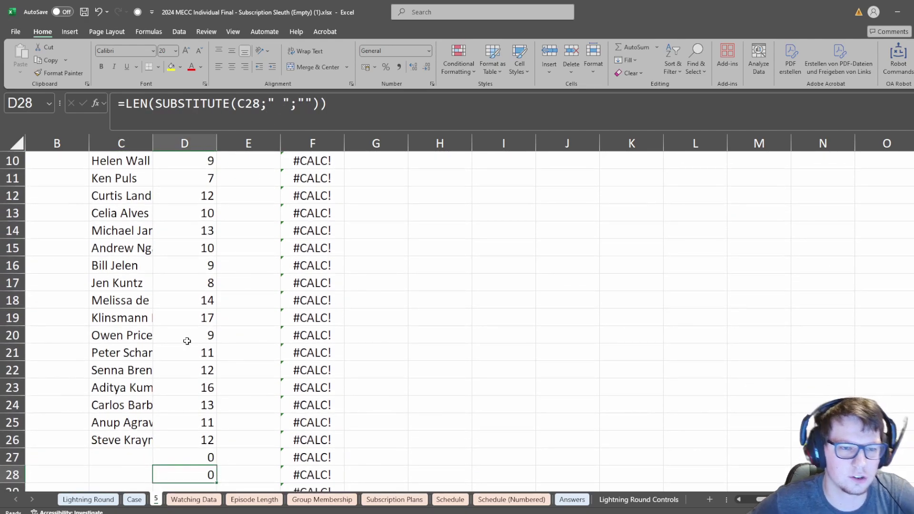
scroll(187, 341, down, 5)
scroll(219, 289, up, 8)
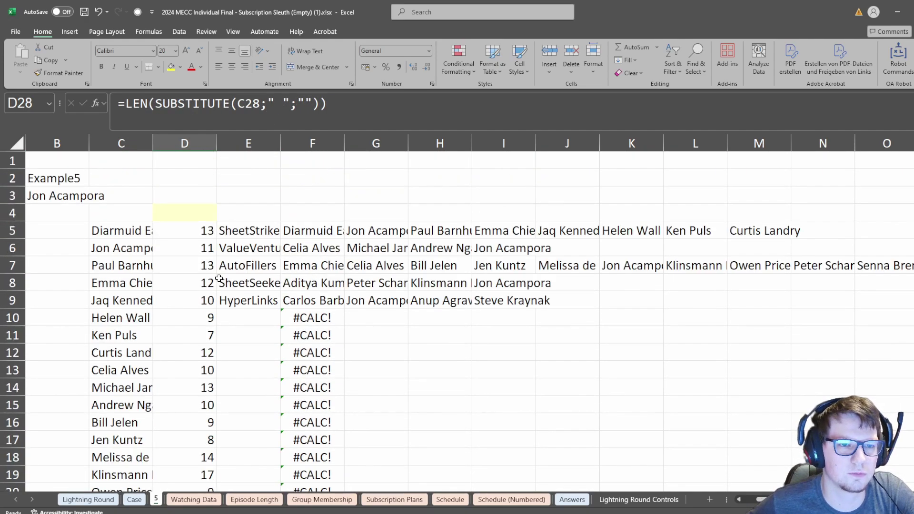
Change D5 to the spilled formula =LEN(SUBSTITUTE(C5#;" ";"")) and clear the copied formulas beneath it.
click(187, 233)
click(256, 108)
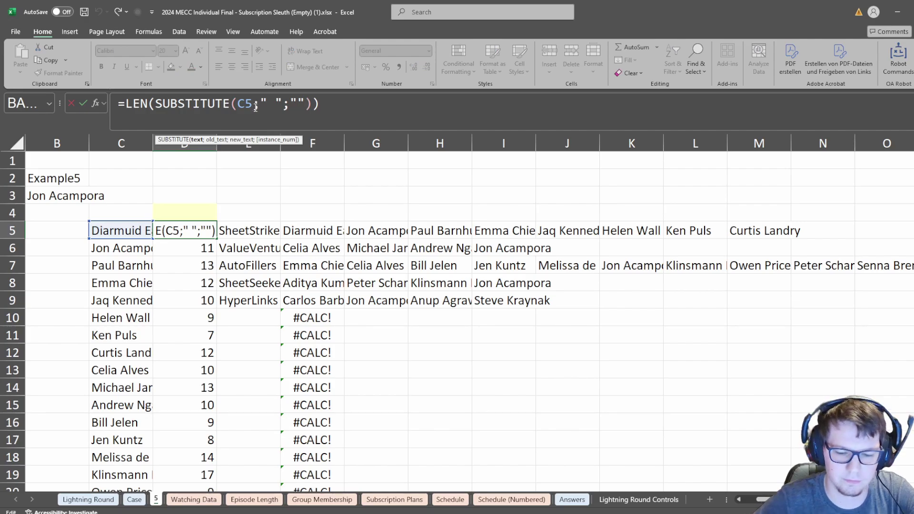
text(#)
key(Return)
key(ctrl+shift+Down)
key(Delete)
key(Up)
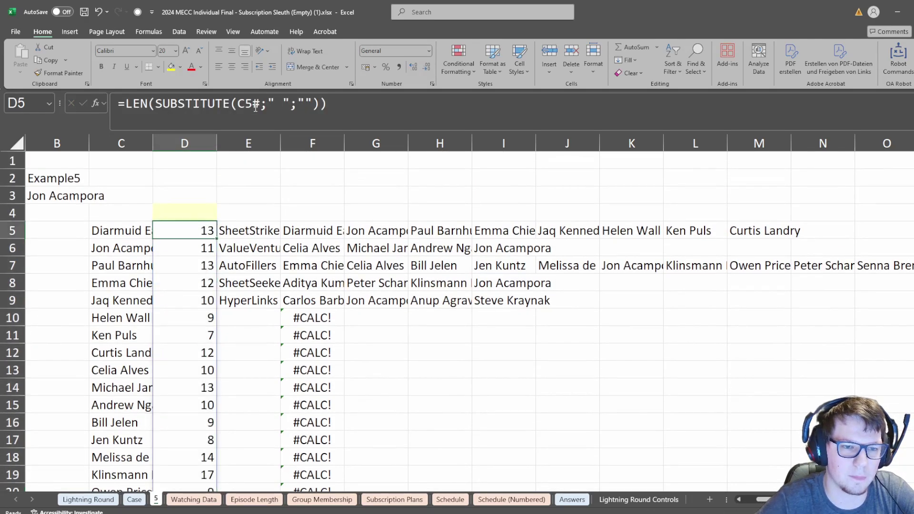
scroll(128, 277, down, 6)
scroll(171, 252, up, 6)
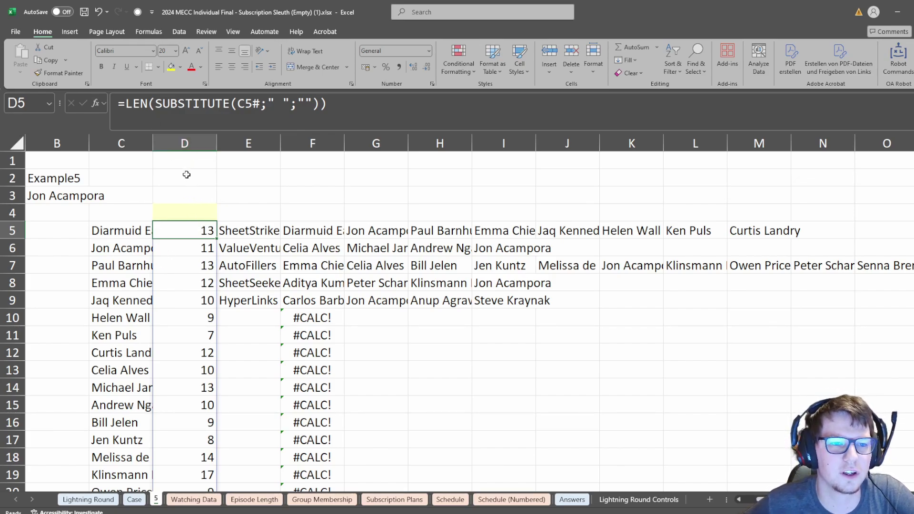
click(85, 196)
click(119, 215)
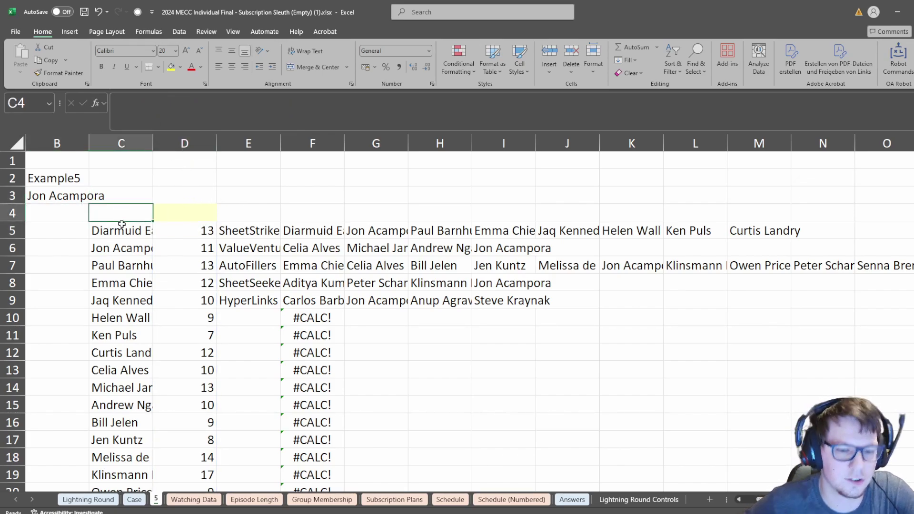
text(=)
key(Up)
key(Left)
key(Escape)
Copy the D5 formula to D3 and change it to =LEN(SUBSTITUTE(B3;" ";"")) for the given person.
key(Right)
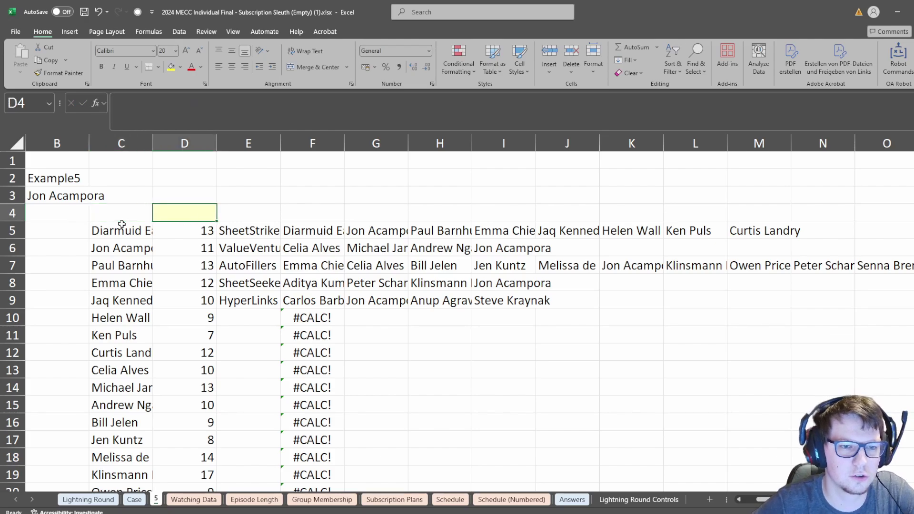
key(Down)
key(ctrl+c)
key(Up)
key(Up)
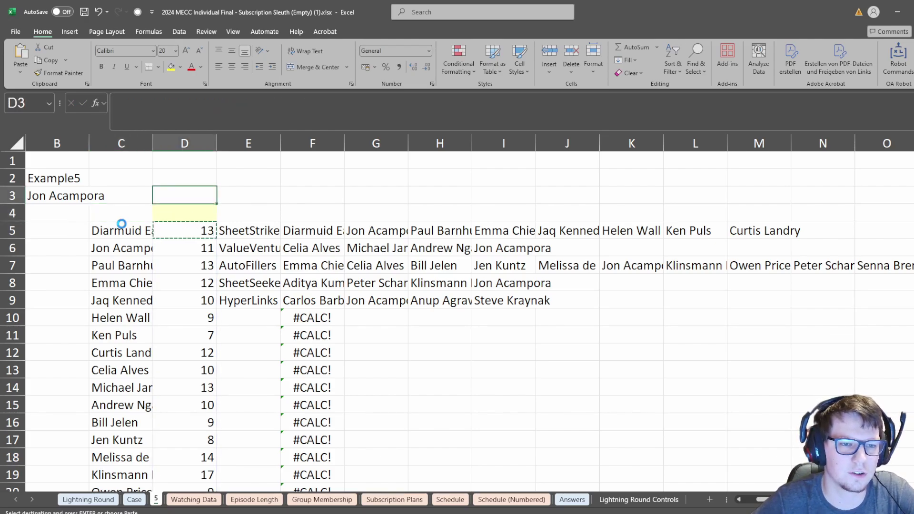
key(ctrl+v)
click(255, 104)
key(BackSpace)
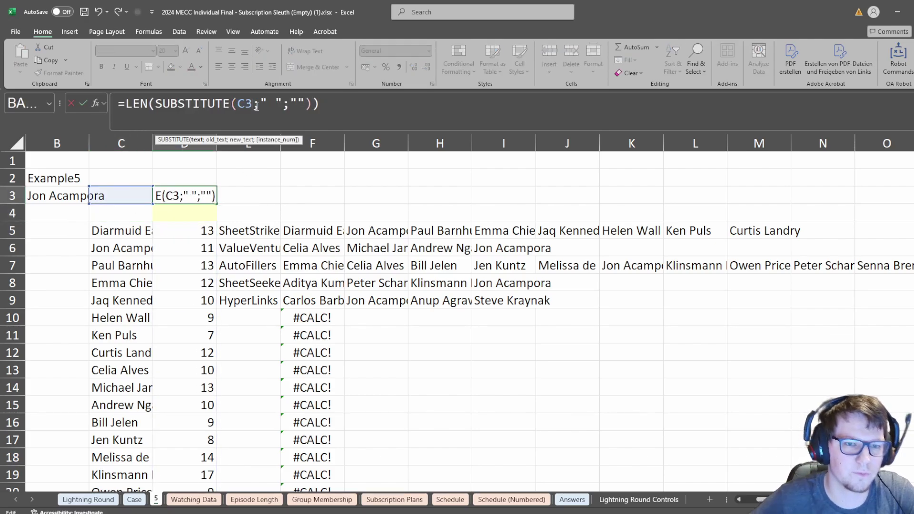
click(72, 190)
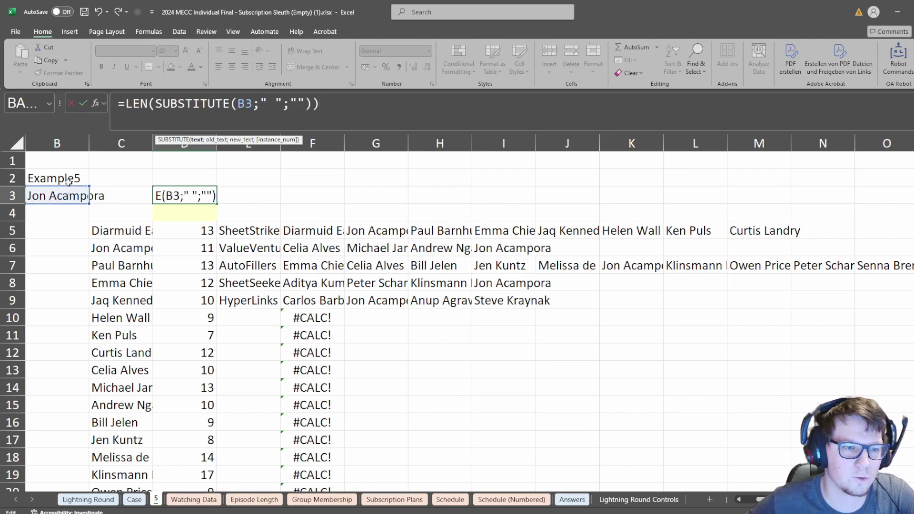
key(Return)
key(Up)
key(Right)
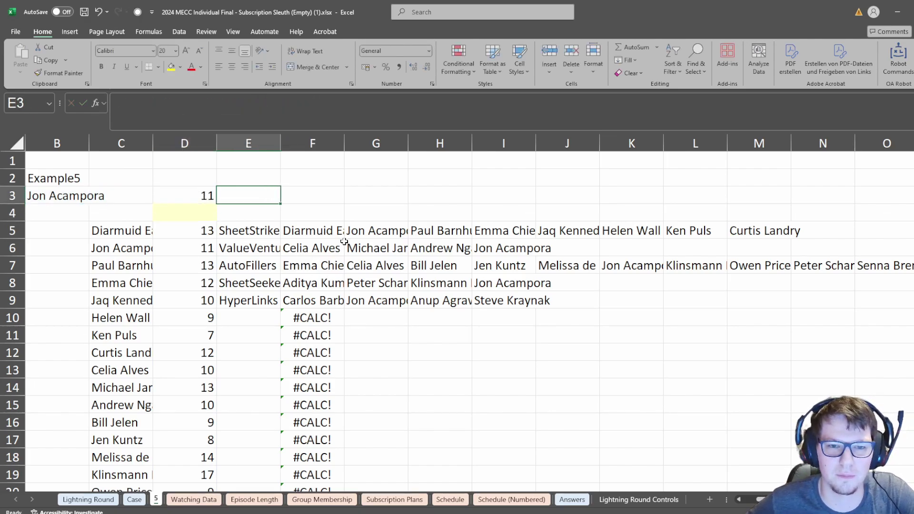
Enter =SUM(D5#)-D3 in G2 to total the letter counts excluding the given person.
click(376, 177)
text(=sum()
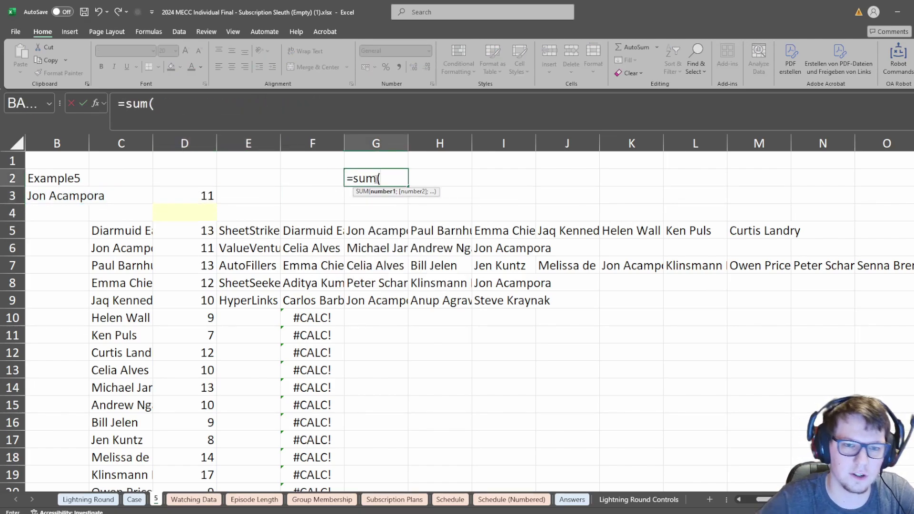
key(Left)
key(Left)
key(Left)
key(Down)
key(Down)
key(Down)
text(#))
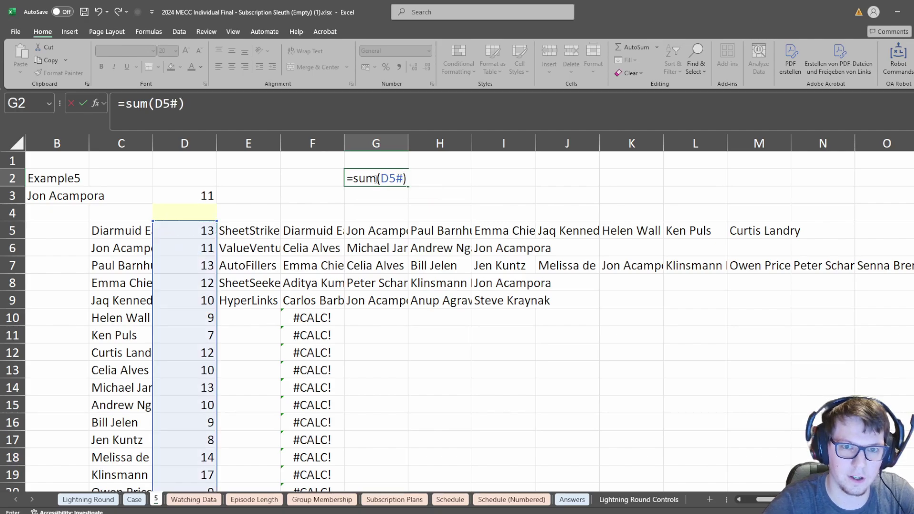
text(-)
key(Left)
key(Left)
key(Left)
key(Down)
key(ctrl+Return)
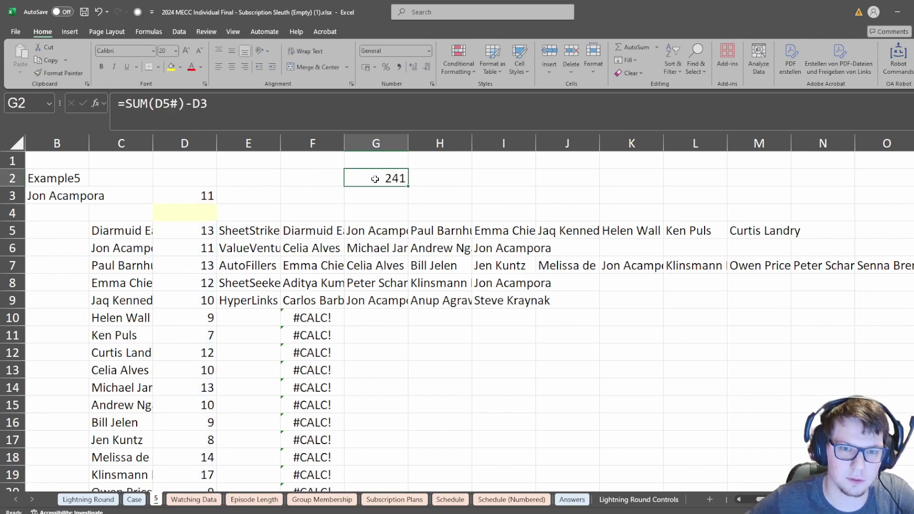
Copy the Level 5 game numbers 66 to 85 from the Case sheet and paste them below the member lists on sheet 5.
click(134, 499)
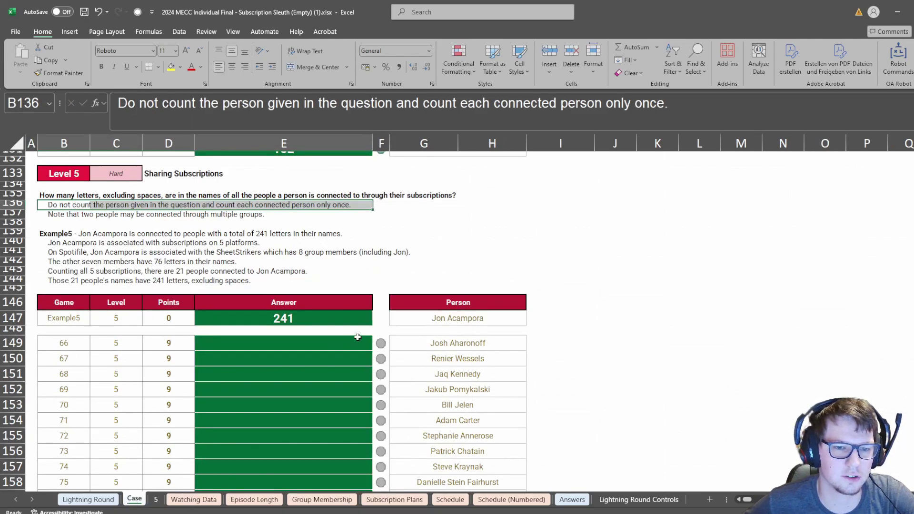
click(81, 342)
key(ctrl+shift+Down)
key(ctrl+c)
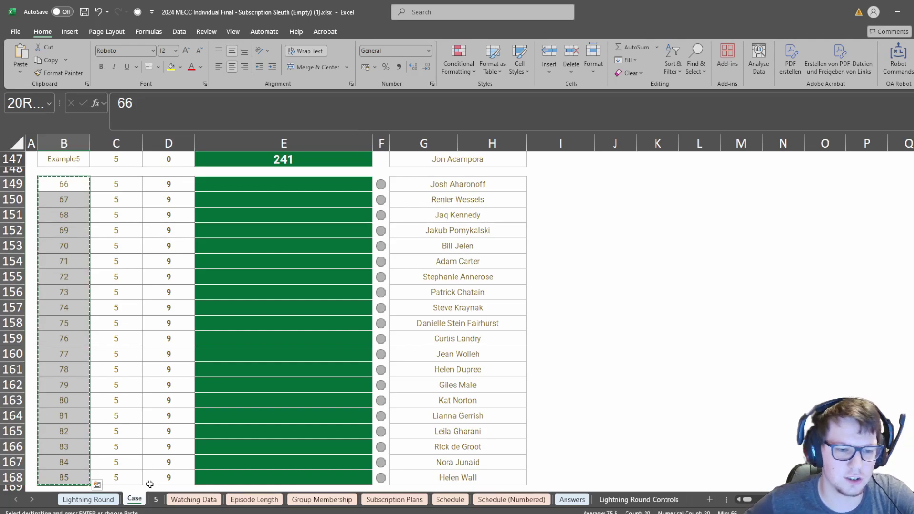
key(ctrl+Page_Down)
scroll(649, 360, down, 12)
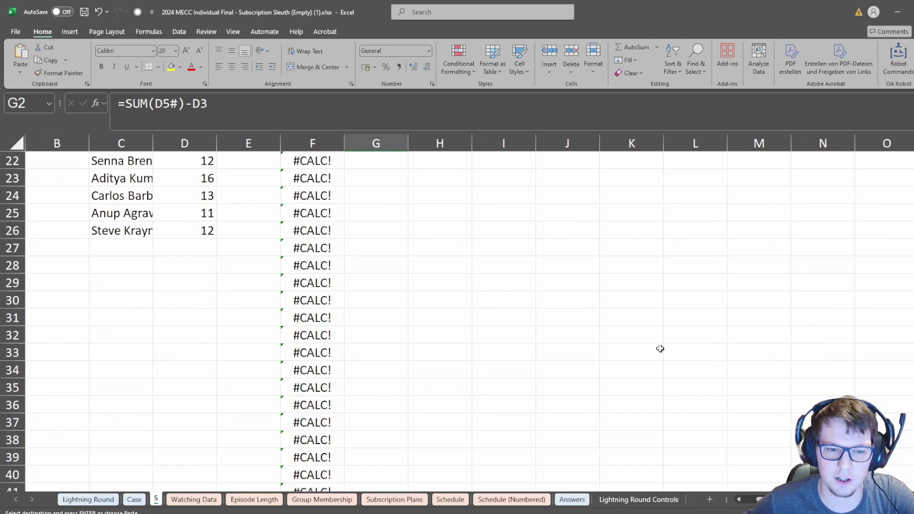
click(285, 266)
key(ctrl+v)
Enter =G2 in G42, directly above the pasted game numbers' neighbouring column, to link the connection letter total.
click(373, 247)
text(=)
key(ctrl+Up)
key(ctrl+Up)
key(ctrl+Up)
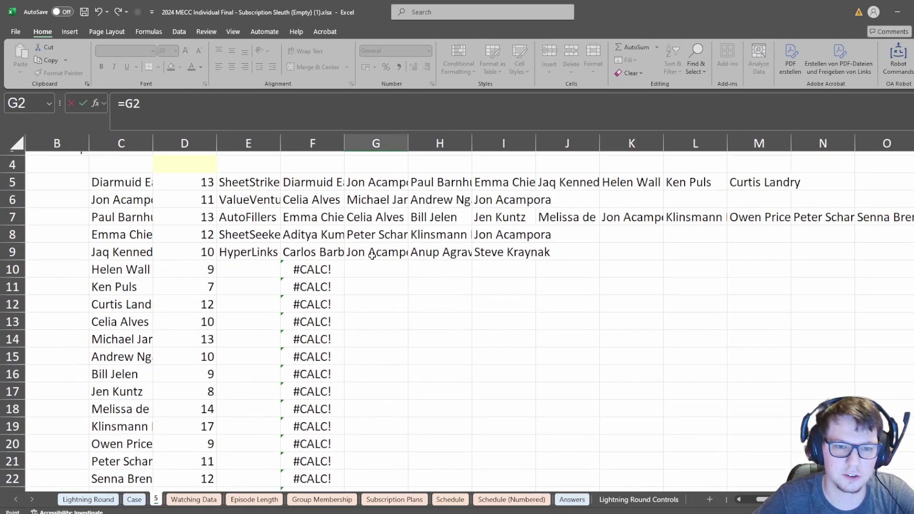
key(Up)
key(Down)
key(Return)
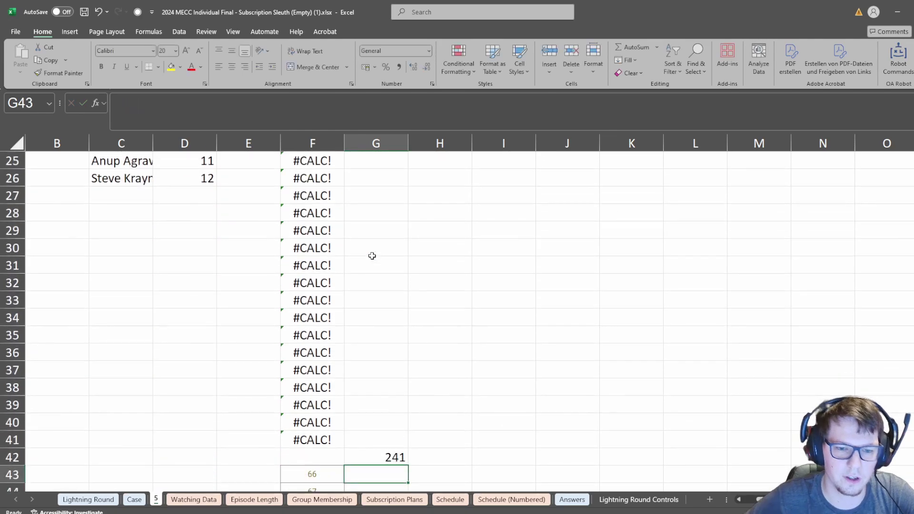
Examine the Level 5 game and person lists on the Case sheet and compare them with the Level 2 table.
click(134, 500)
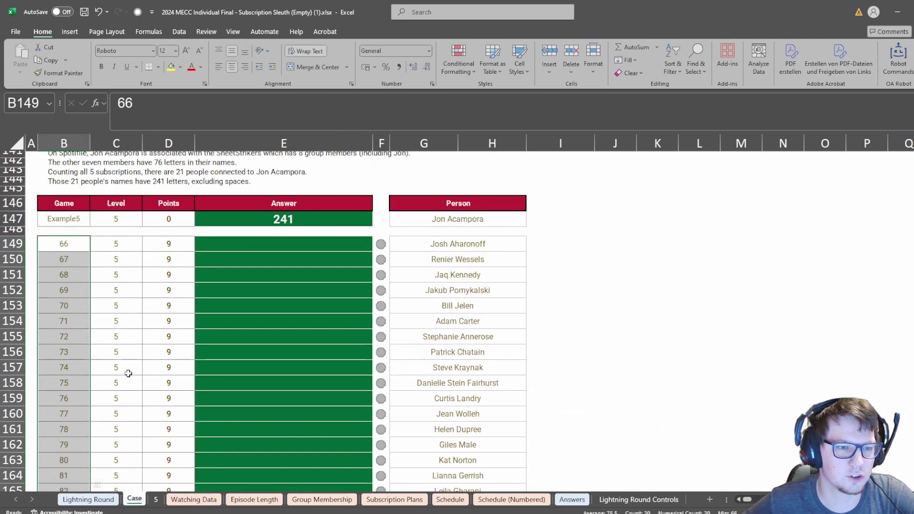
scroll(79, 281, up, 1)
drag(64, 274, 434, 275)
click(434, 274)
scroll(159, 343, up, 2)
scroll(159, 343, up, 20)
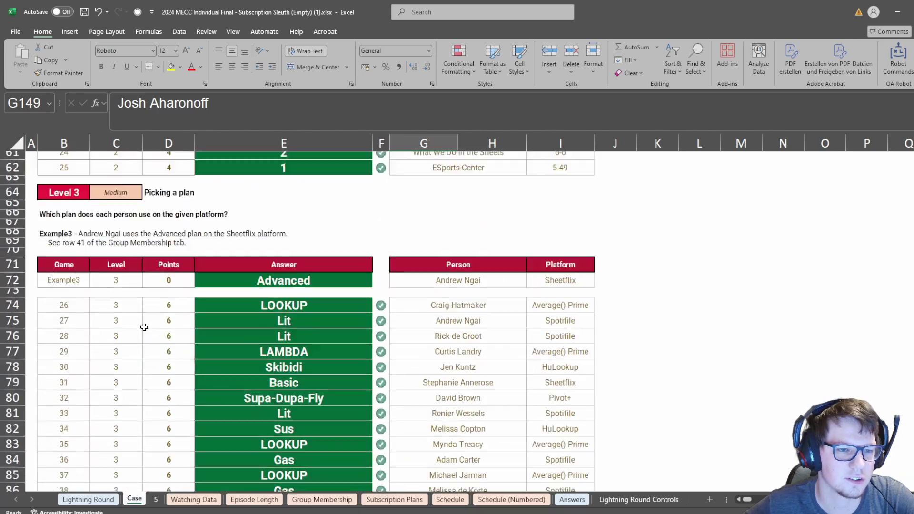
scroll(148, 314, up, 7)
scroll(95, 395, down, 5)
click(65, 355)
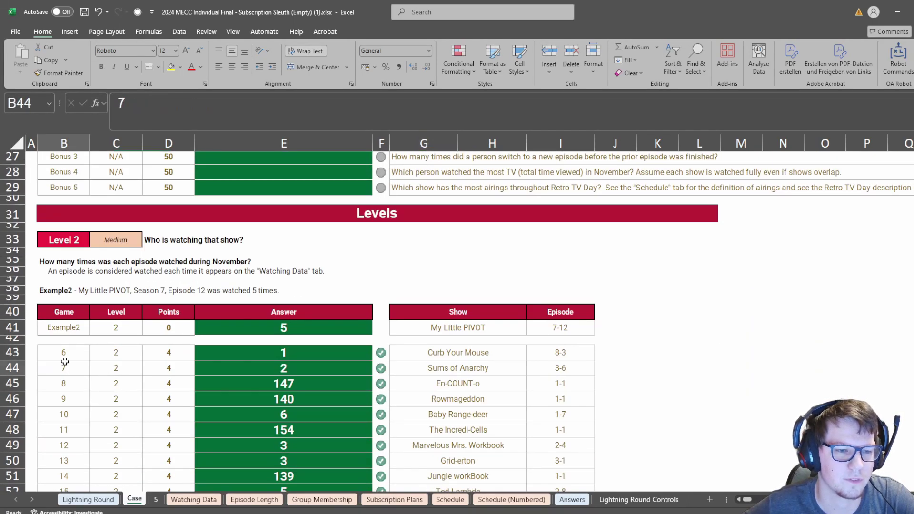
scroll(101, 400, down, 7)
scroll(100, 401, down, 20)
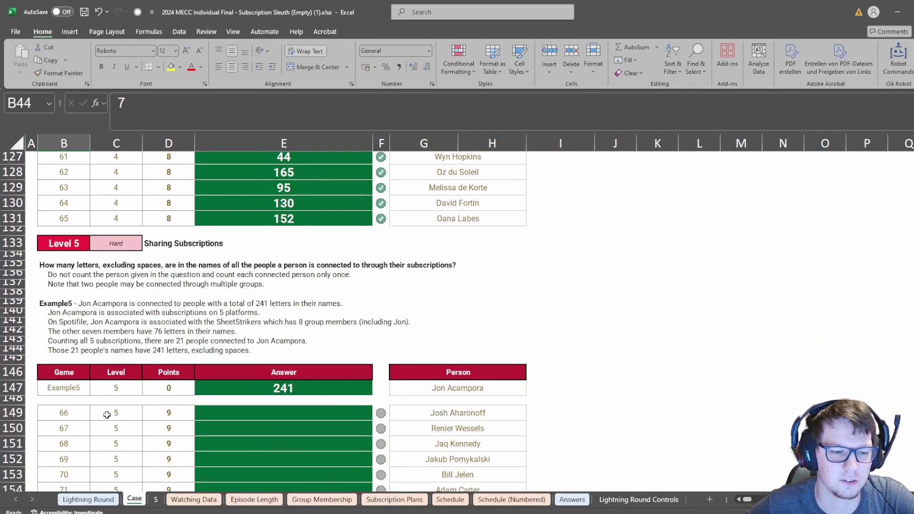
Create a data table over F42 through the row of game 85 in column G on sheet 5, with B2 as column input cell.
click(155, 500)
key(Up)
key(Left)
key(shift+Right)
key(shift+Down)
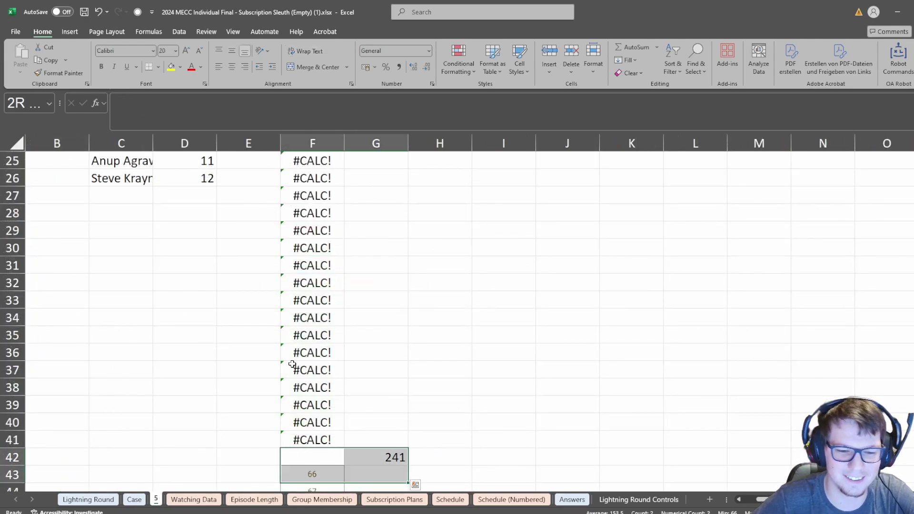
key(ctrl+shift+Down)
scroll(292, 364, up, 3)
key(alt+a)
key(w)
key(t)
scroll(236, 273, up, 10)
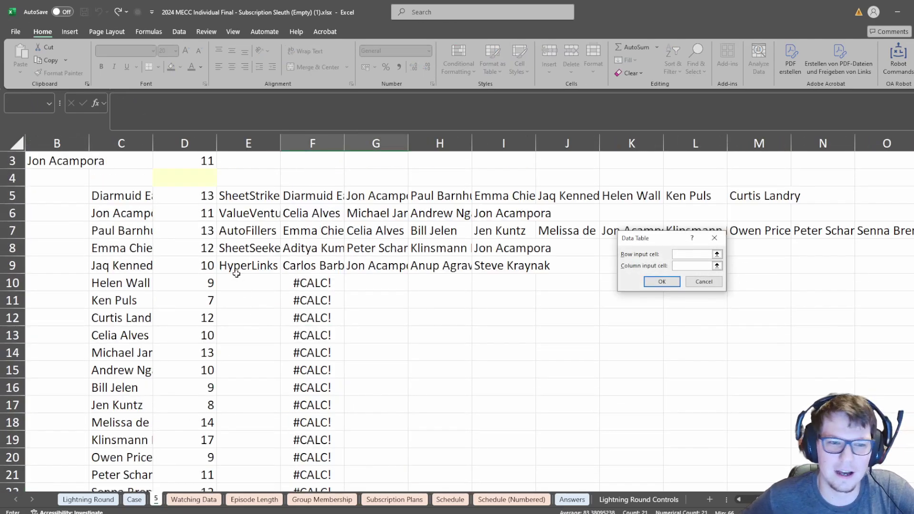
scroll(237, 274, up, 2)
click(38, 180)
key(Return)
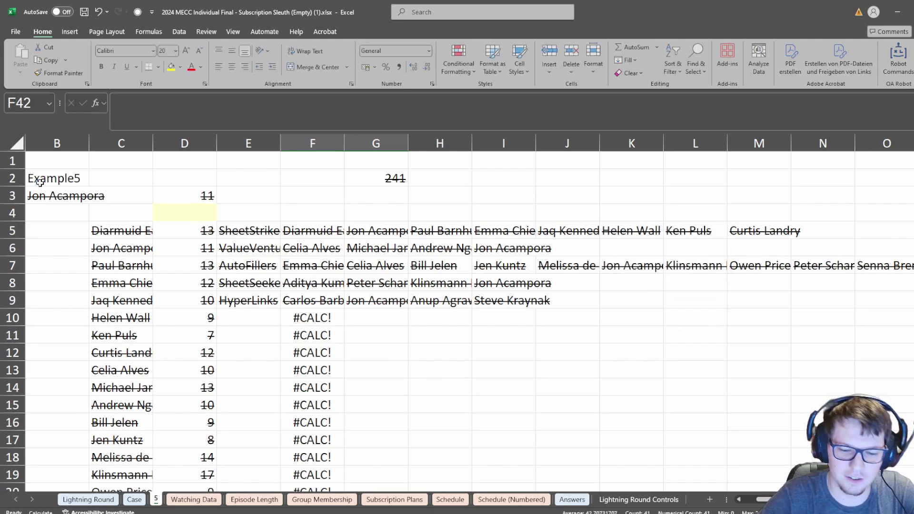
Copy the data table results for games 66 to 85 and paste them as values into the Level 5 answers from E149 on the Case sheet.
key(Down)
key(Right)
key(ctrl+shift+Down)
key(ctrl+c)
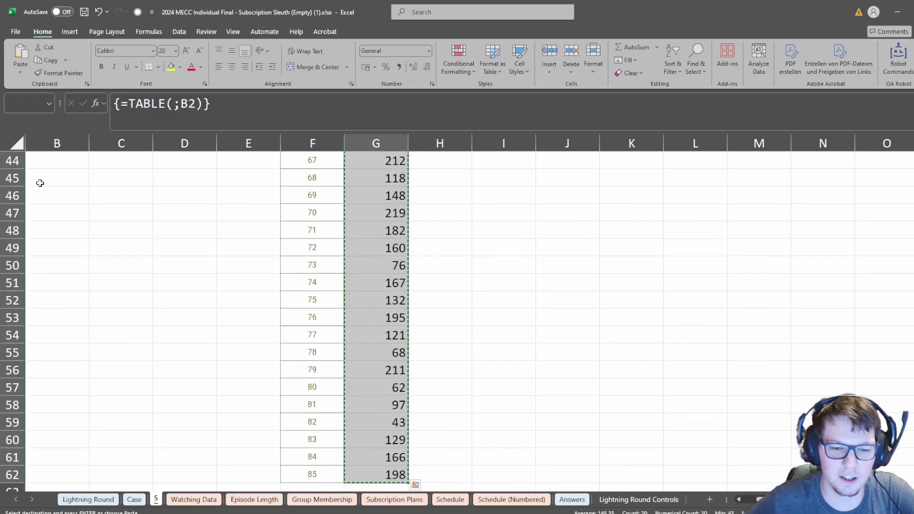
click(134, 499)
click(308, 284)
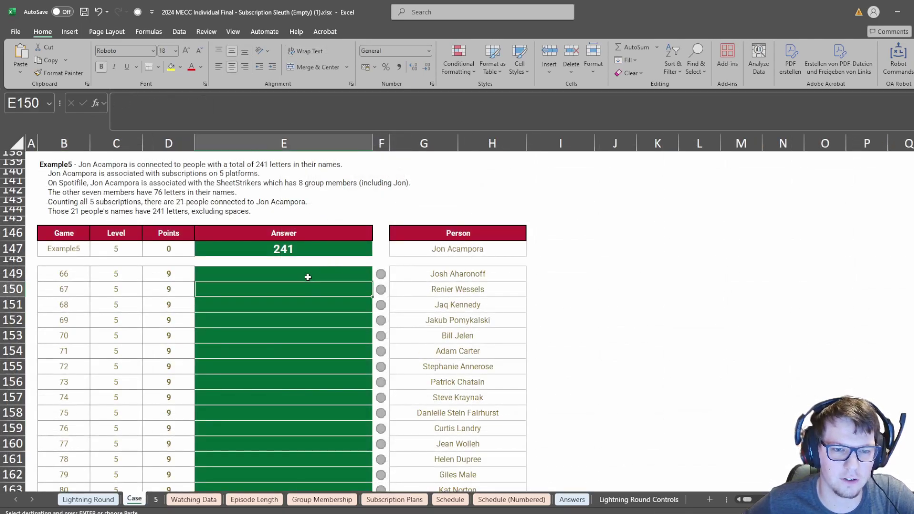
right_click(307, 277)
click(346, 258)
scroll(406, 335, down, 4)
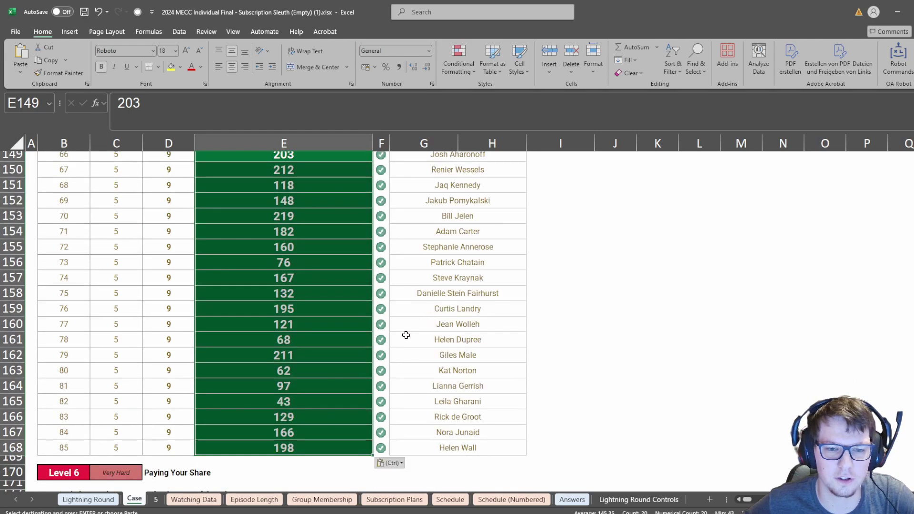
Review the Level 6 Paying Your Share heading and description, and look back at the Level 5 example person.
scroll(306, 259, down, 3)
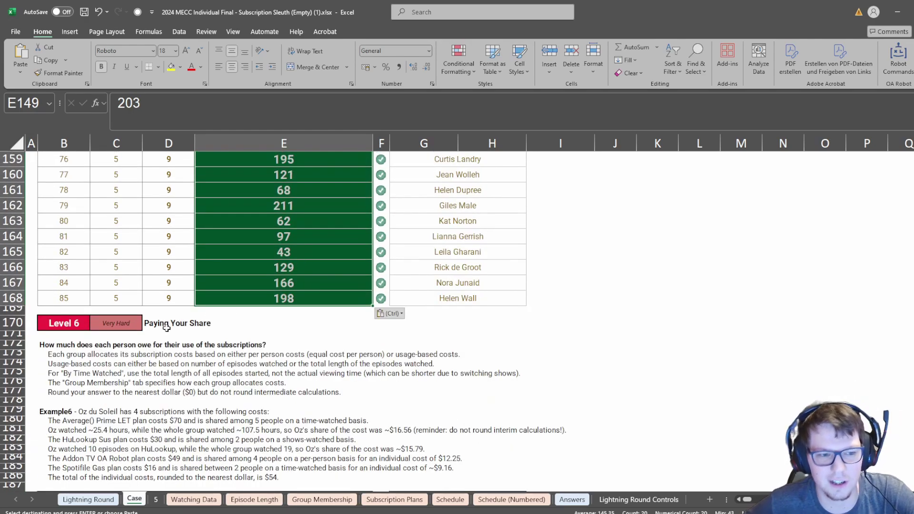
drag(54, 323, 164, 324)
click(251, 327)
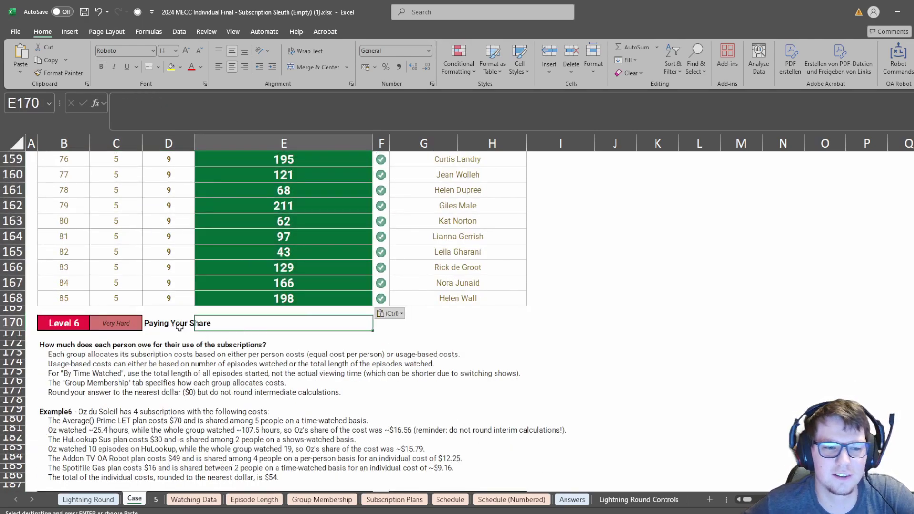
drag(267, 324, 57, 319)
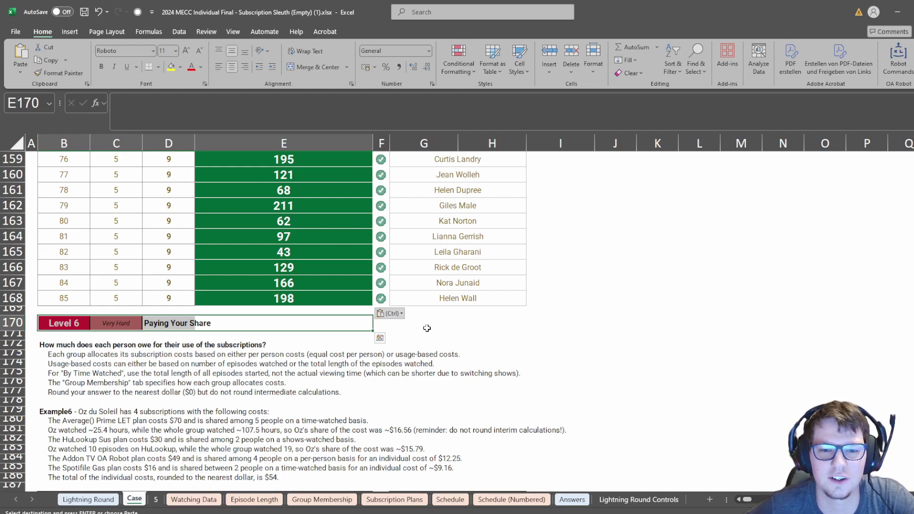
scroll(427, 328, up, 8)
click(495, 277)
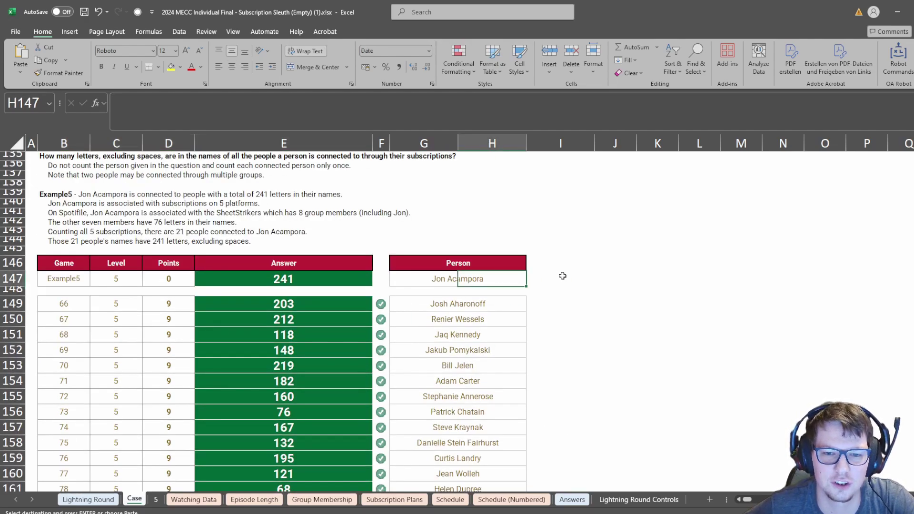
click(401, 277)
scroll(564, 383, down, 7)
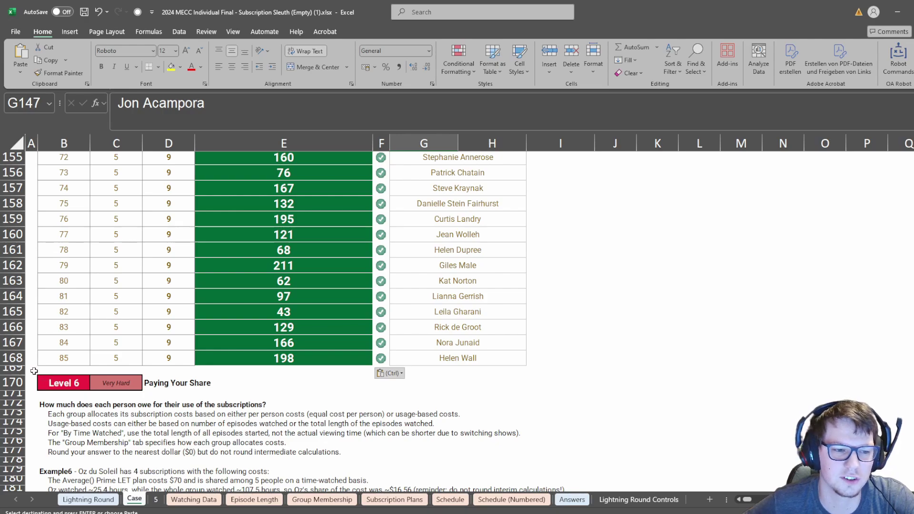
drag(34, 371, 239, 398)
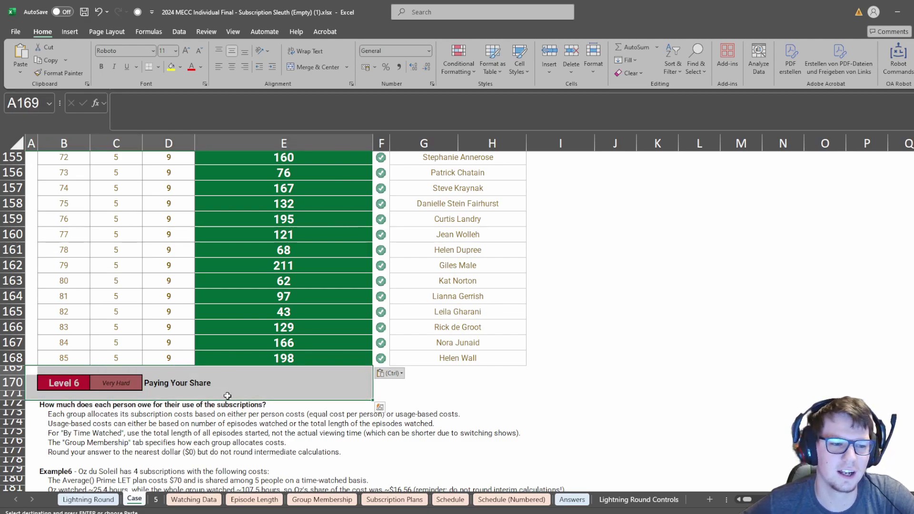
click(117, 380)
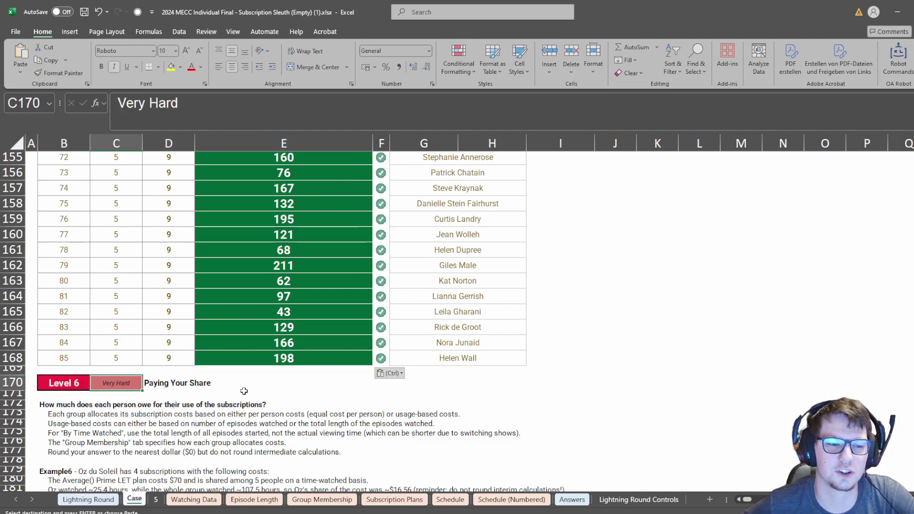
click(93, 385)
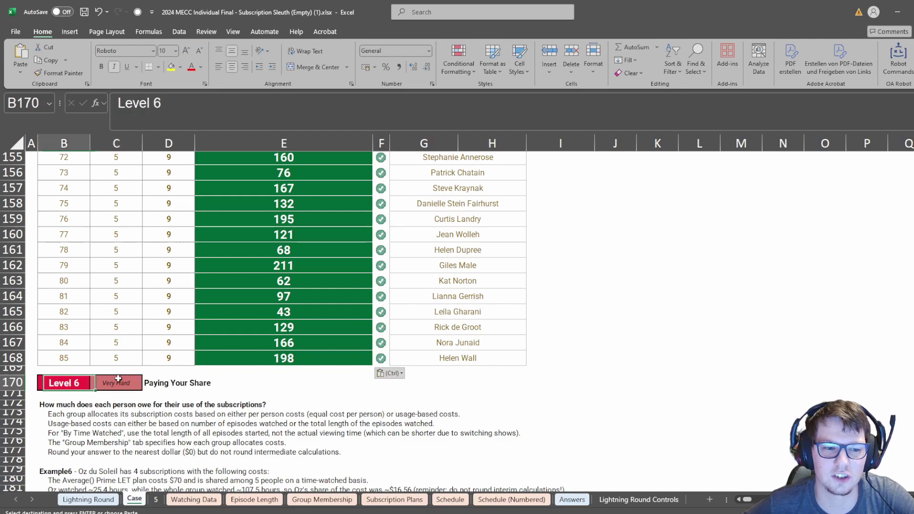
Review the Level 7 Retro TV Day task with its person and time inputs, and examine the Schedule (Numbered) grid.
scroll(147, 388, down, 15)
click(78, 326)
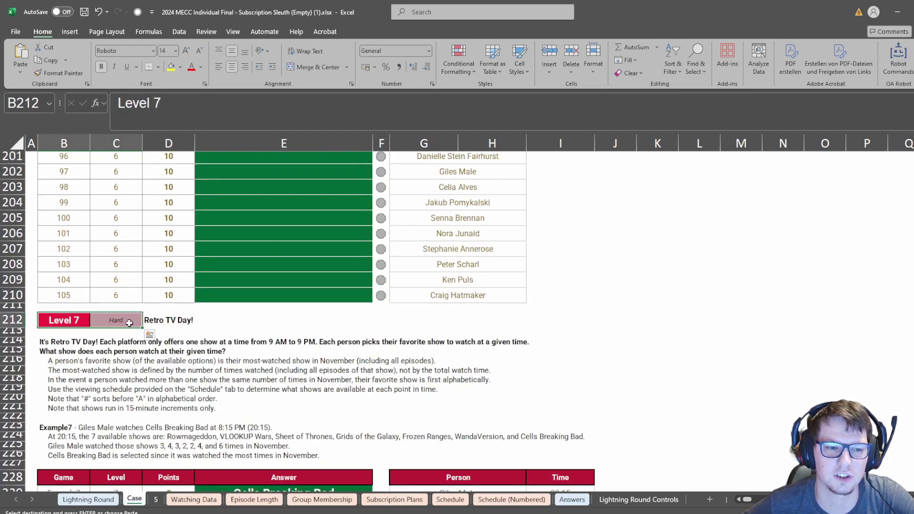
click(134, 327)
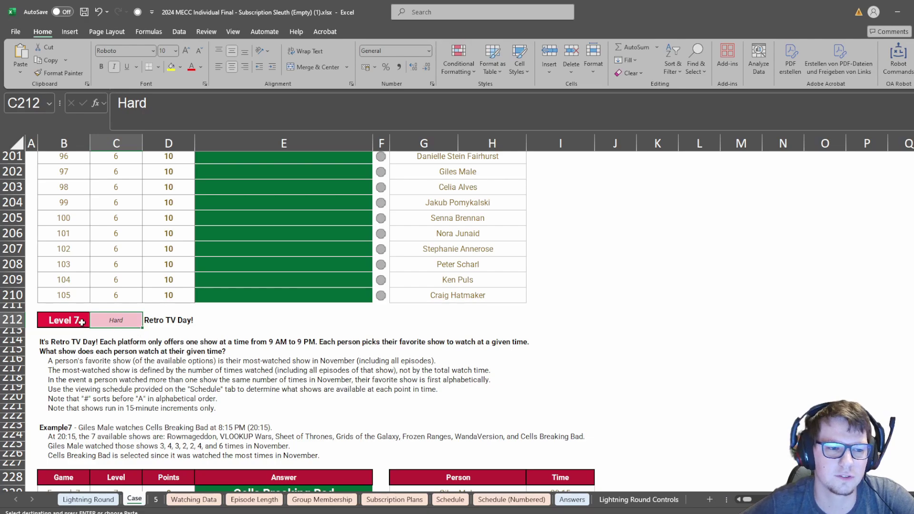
drag(80, 323, 58, 322)
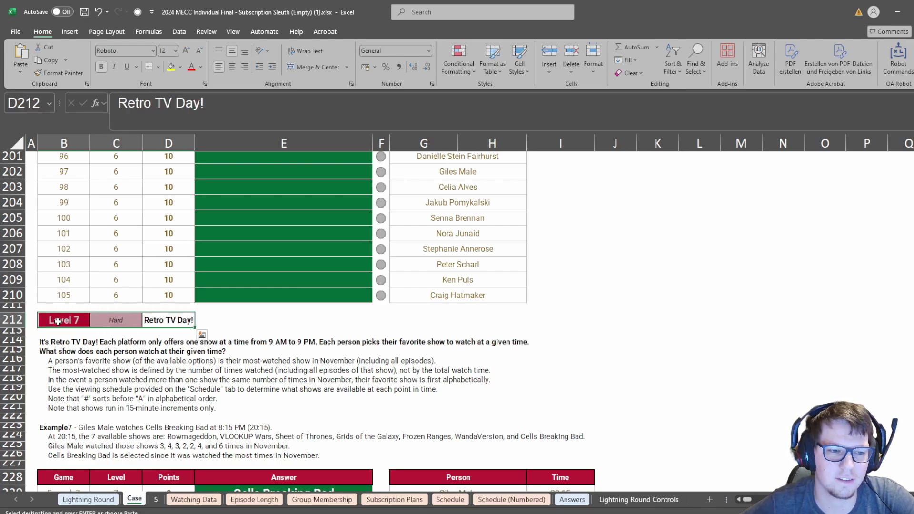
scroll(229, 384, down, 5)
scroll(277, 385, up, 3)
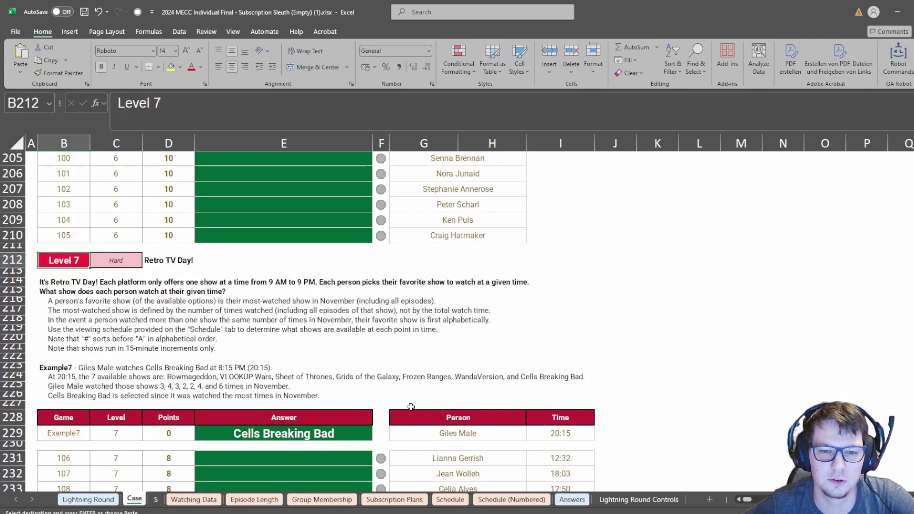
click(406, 457)
click(565, 458)
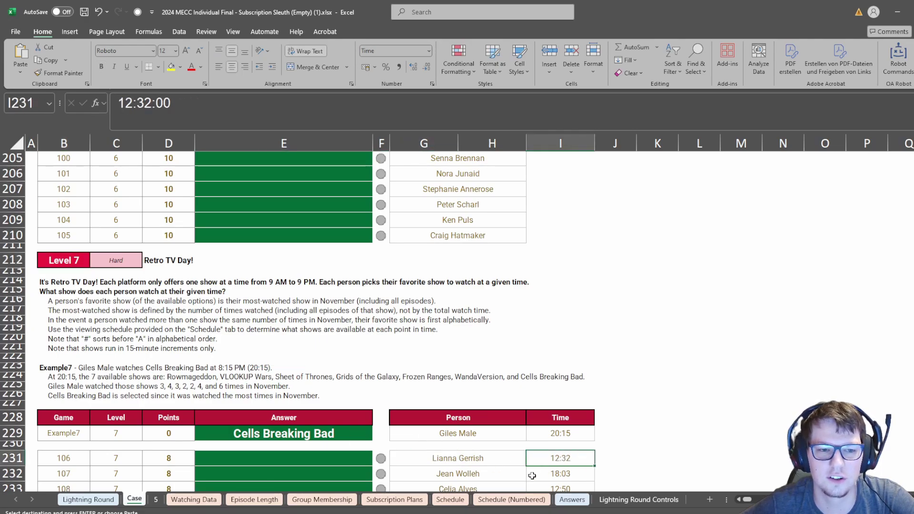
click(511, 499)
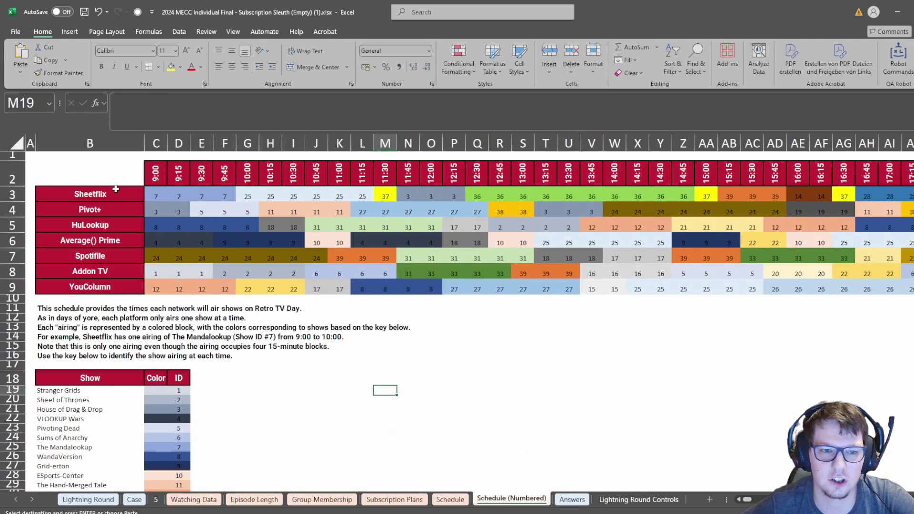
drag(156, 195, 733, 279)
click(104, 500)
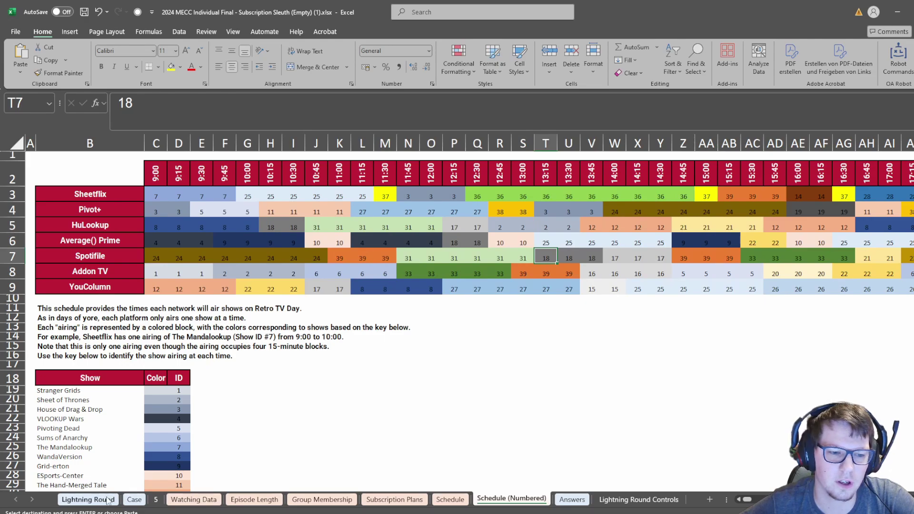
Compare the Level 6 task on the Case sheet with the Subscription Plans and the cost allocation structures in Group Membership.
click(134, 499)
scroll(224, 333, up, 13)
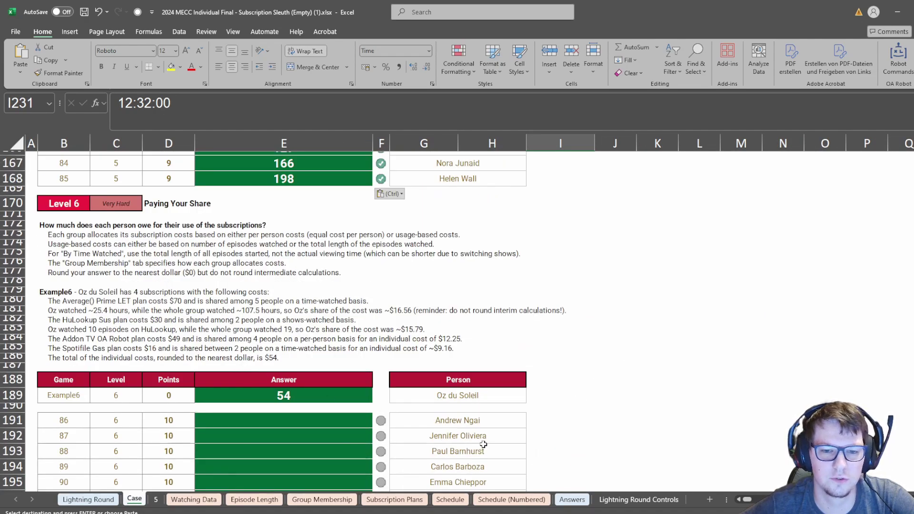
click(414, 422)
click(395, 499)
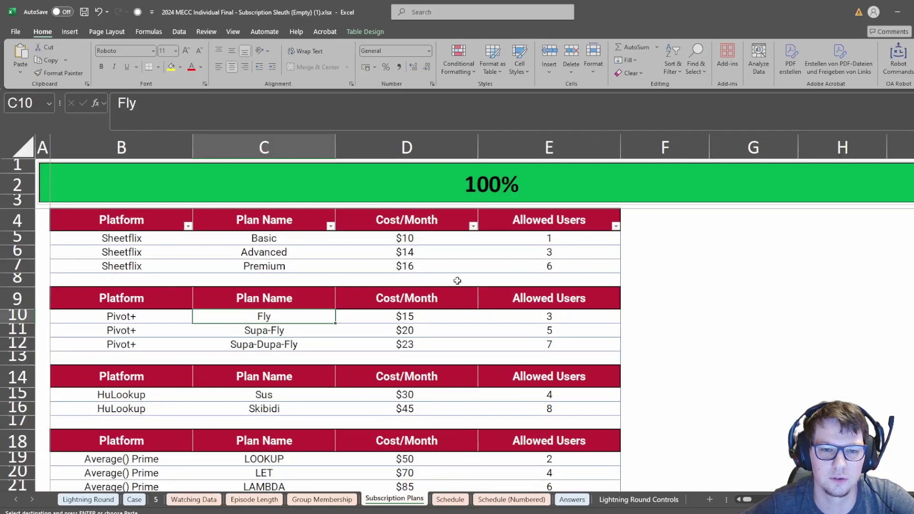
click(353, 499)
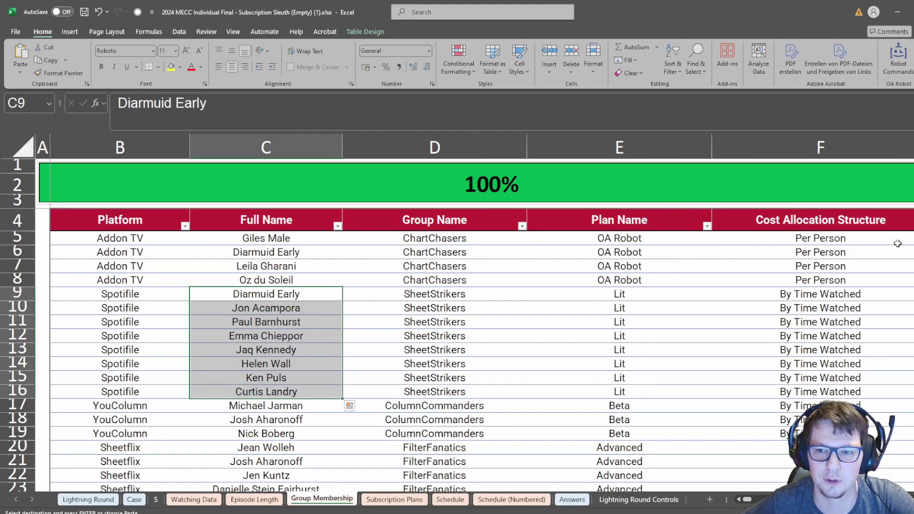
drag(899, 244, 571, 279)
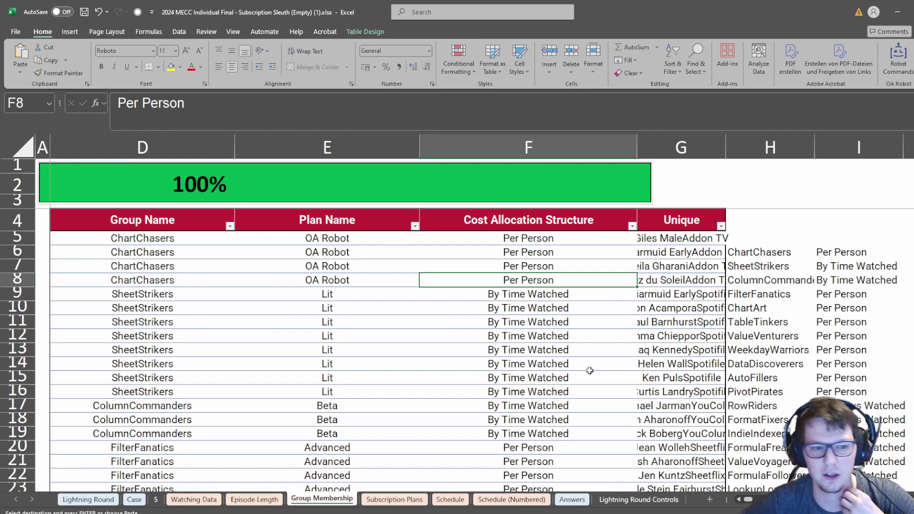
Read the Level 7 Retro TV Day rules on the Case sheet and open the Schedule sheet.
click(134, 506)
scroll(207, 463, down, 13)
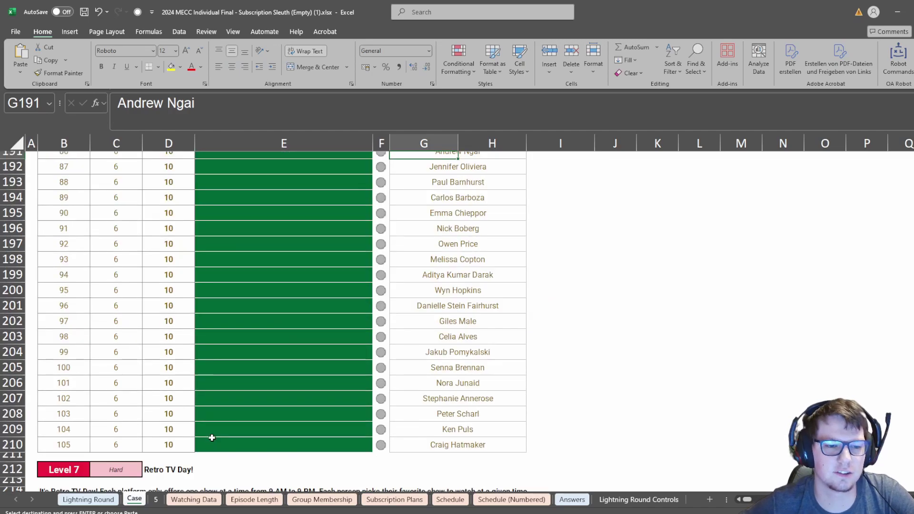
click(282, 457)
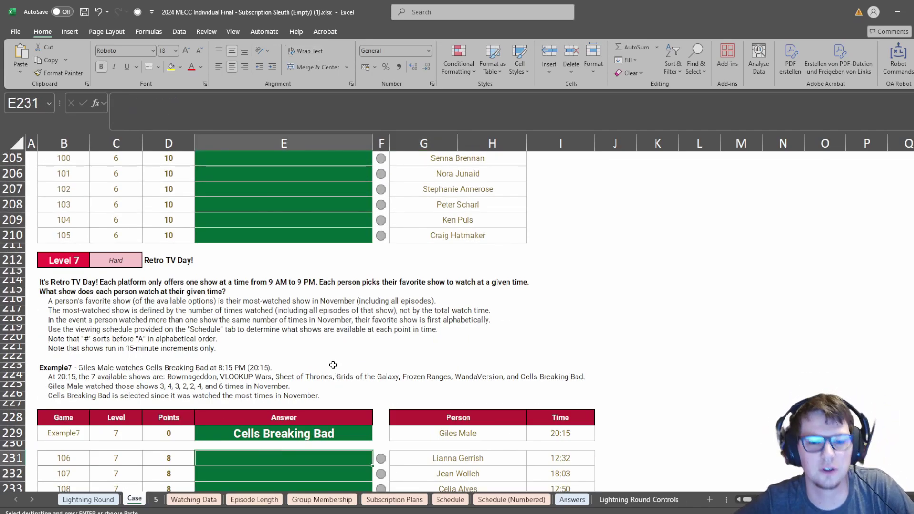
drag(43, 283, 530, 348)
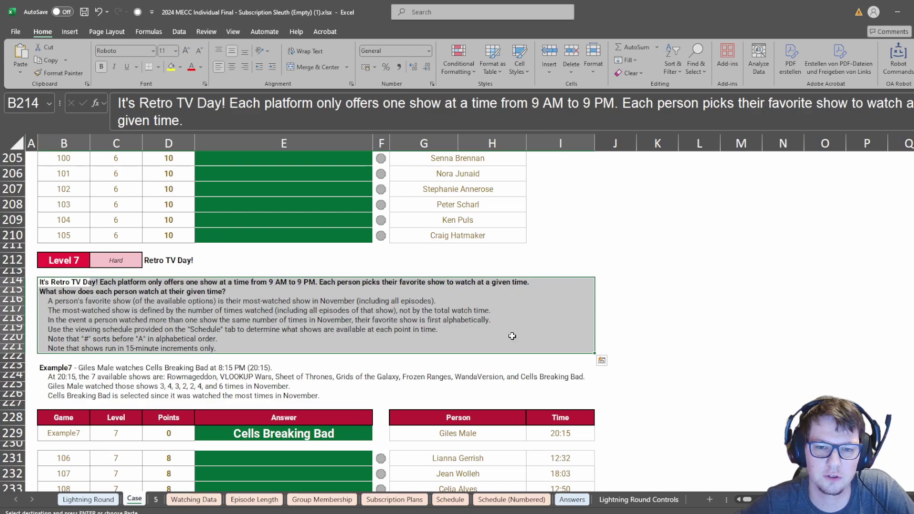
click(456, 500)
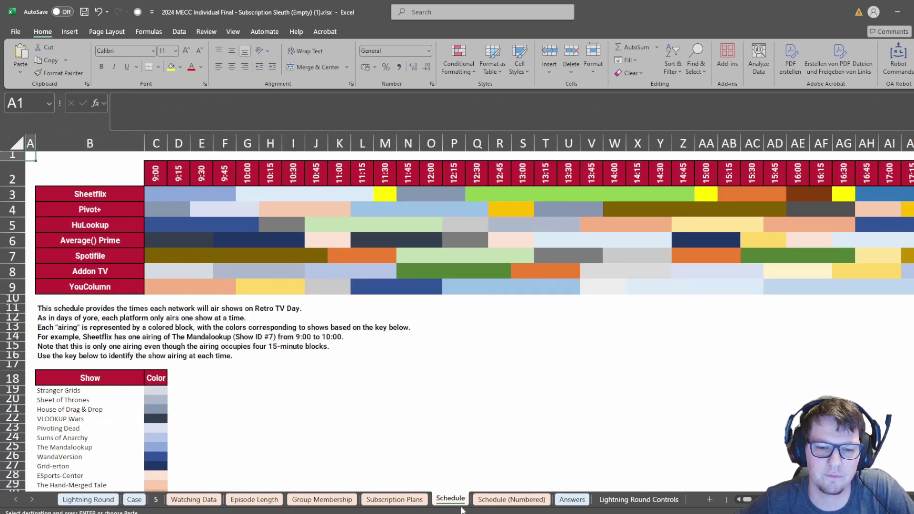
Compare the colour-only airing grid on the Schedule sheet with the show ID grid on Schedule (Numbered).
click(202, 210)
click(413, 269)
click(368, 243)
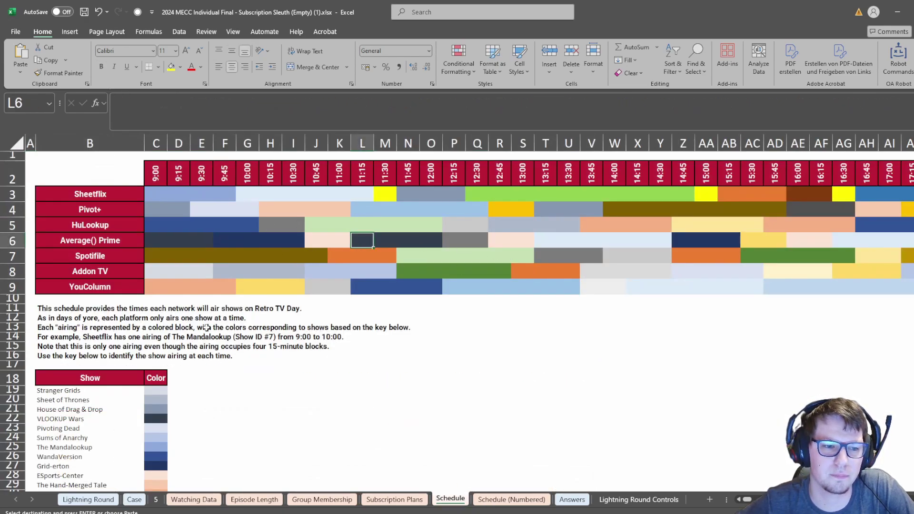
scroll(216, 357, down, 6)
scroll(216, 357, up, 6)
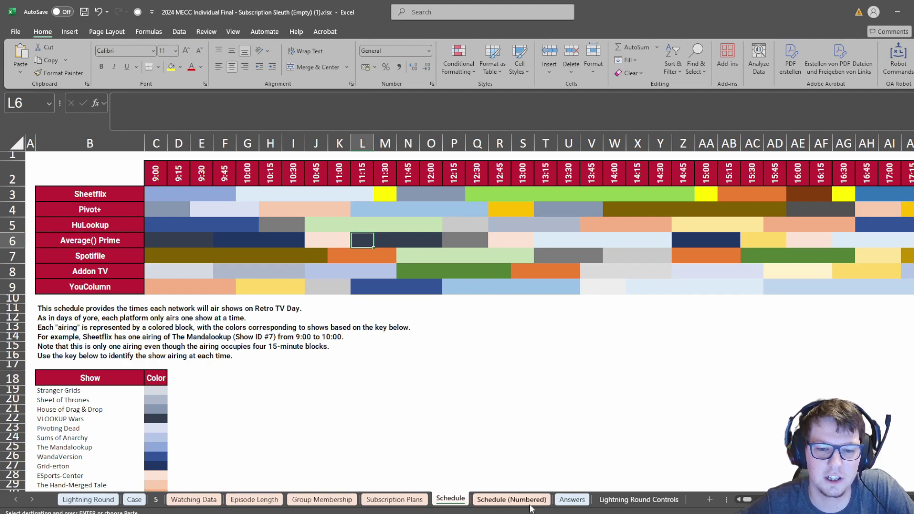
click(512, 499)
drag(314, 227, 658, 272)
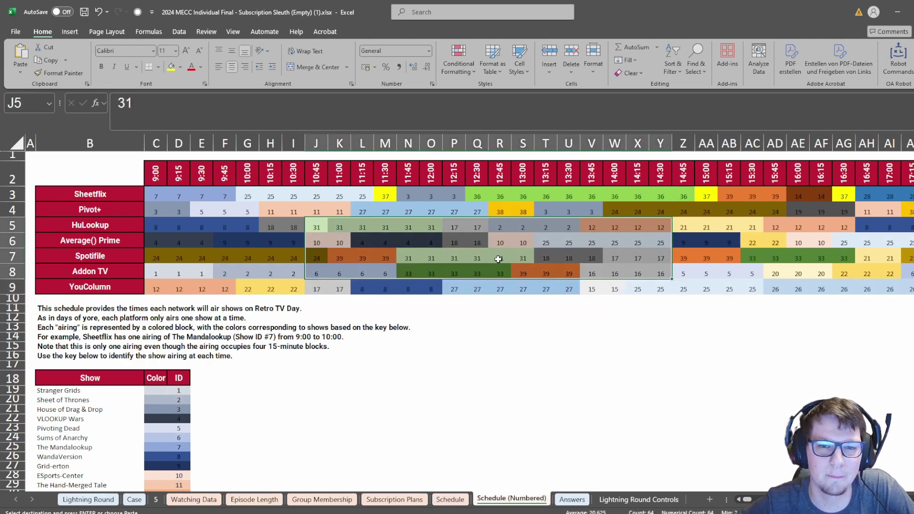
click(500, 257)
key(ctrl+Up)
key(ctrl+Left)
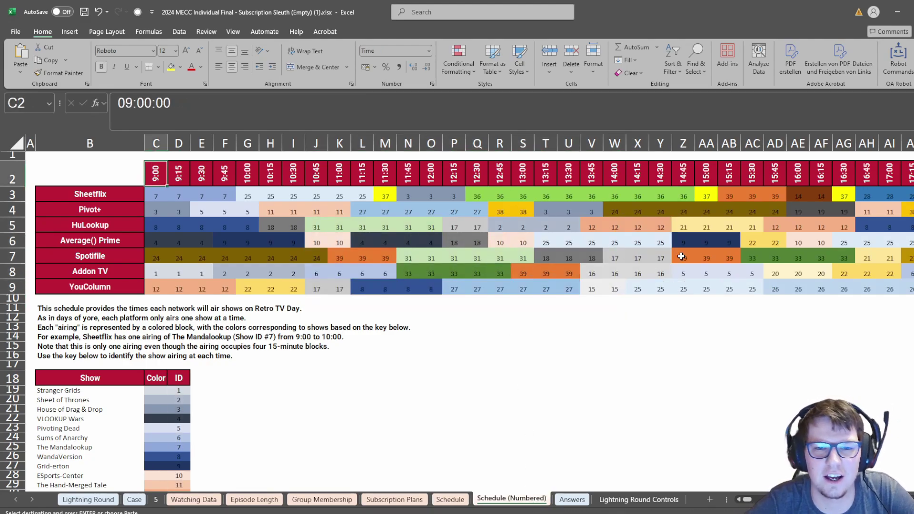
key(Down)
key(ctrl+shift+Right)
key(ctrl+shift+Down)
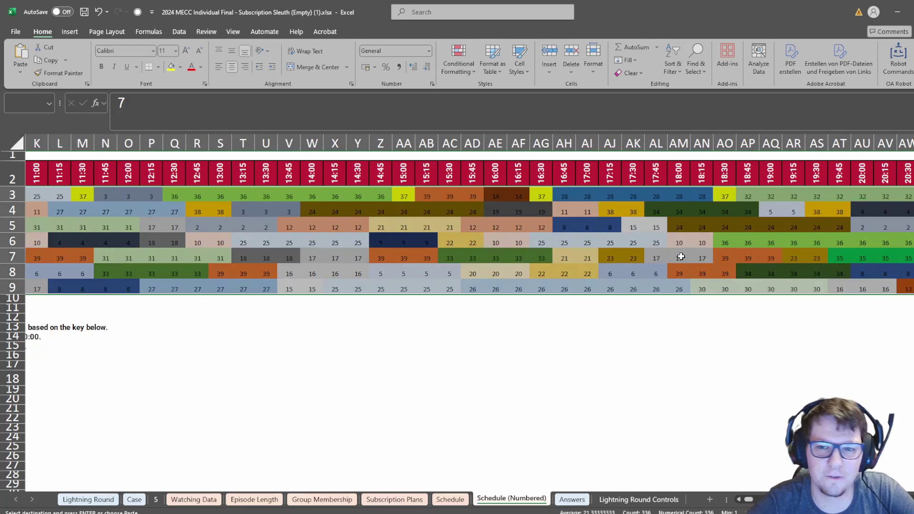
key(Left)
key(alt+h)
key(o)
key(i)
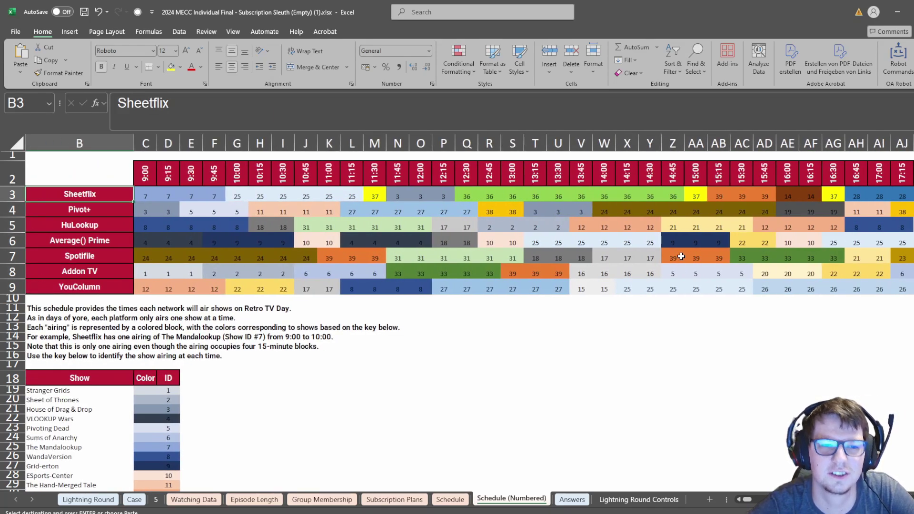
key(Right)
click(466, 500)
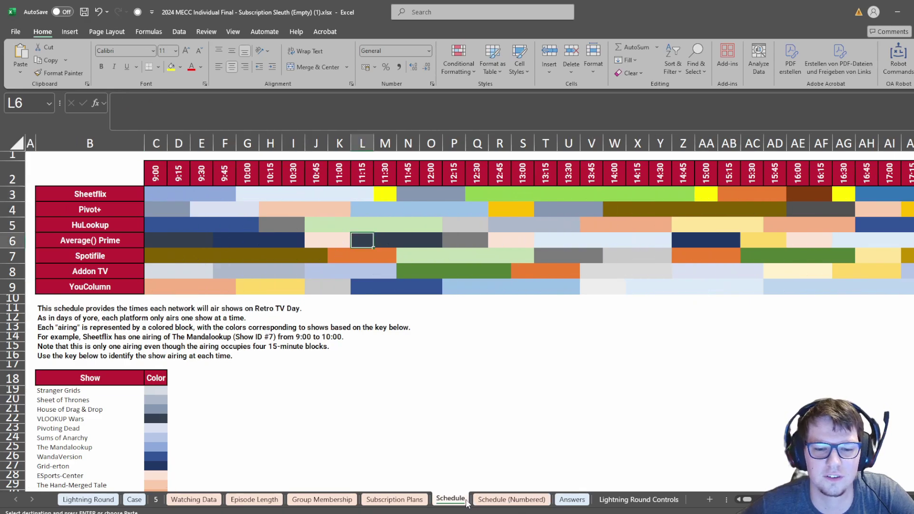
click(480, 504)
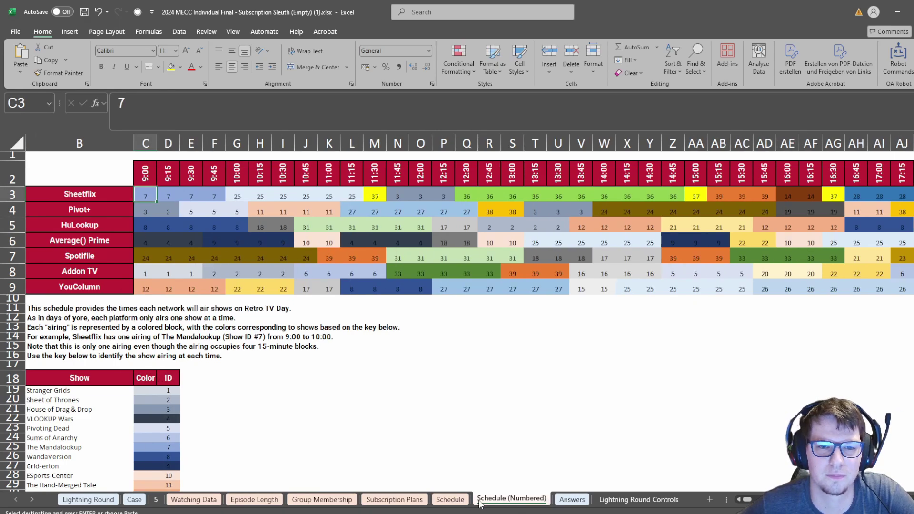
Run the macro on the Schedule sheet's grid C3:AX9 to write each cell's fill colour code into it.
click(450, 500)
click(168, 222)
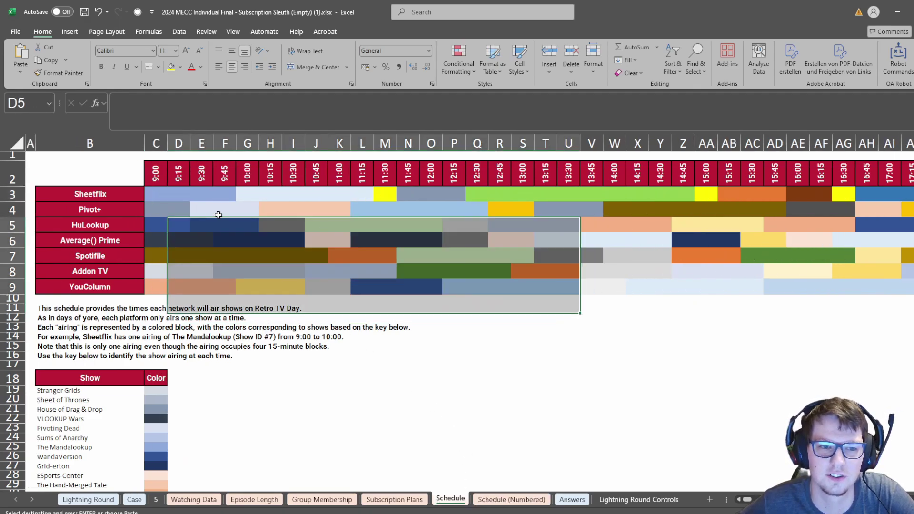
drag(159, 194, 852, 288)
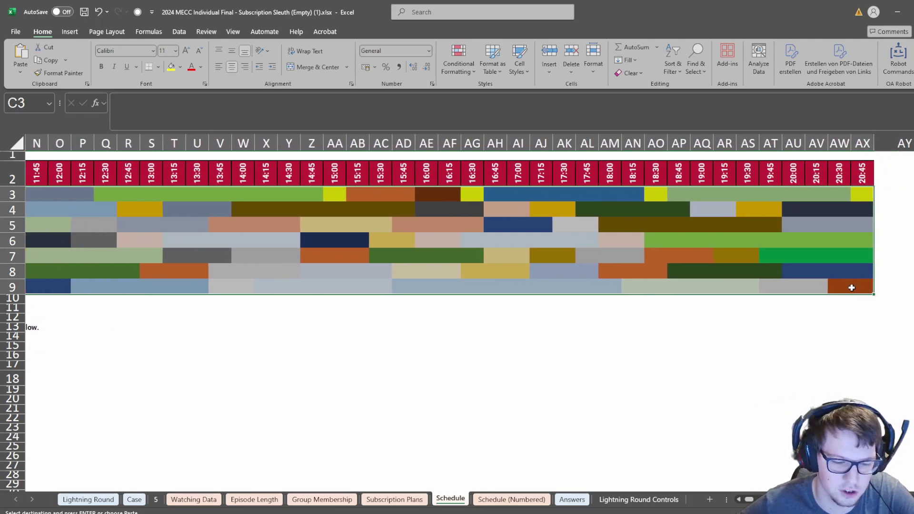
key(alt+F8)
key(Return)
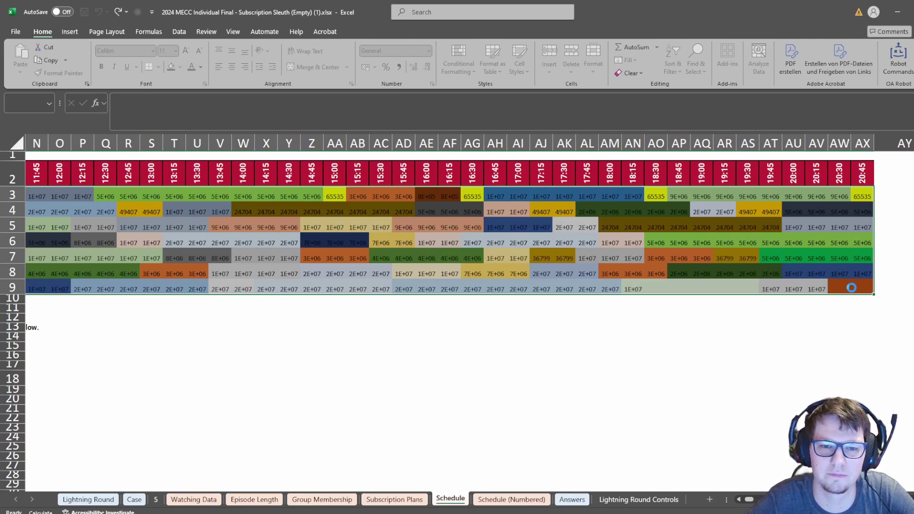
key(Left)
key(Right)
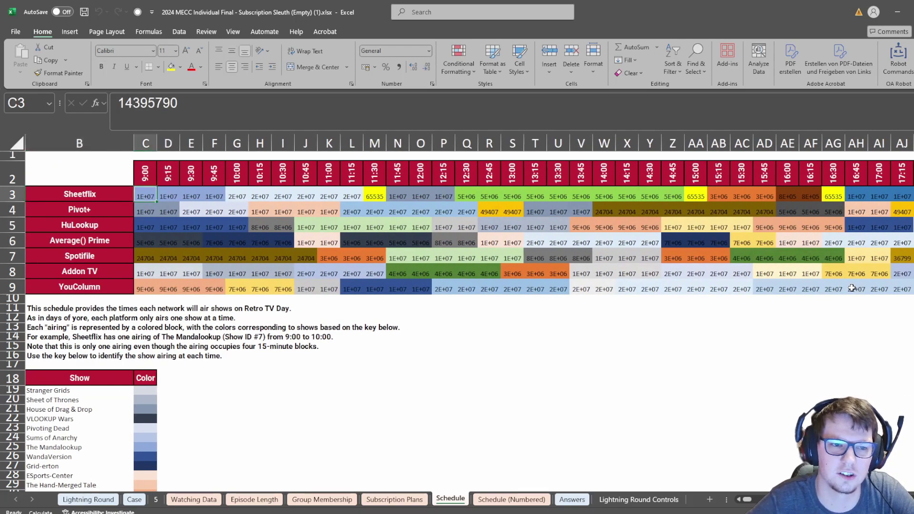
Check the colour codes on the Schedule sheet and clear them from C3:AX9.
key(ctrl+Down)
key(ctrl+Up)
key(Down)
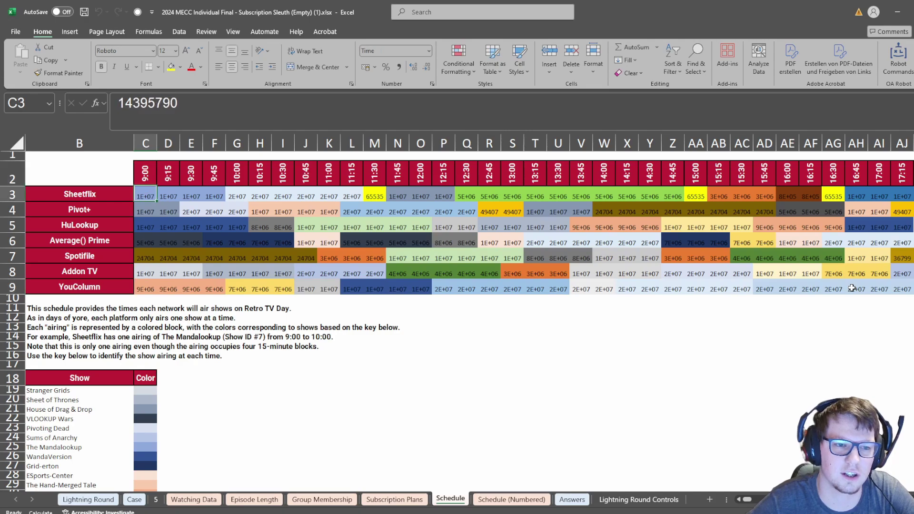
key(ctrl+shift+Down)
key(ctrl+shift+Right)
key(Left)
key(Down)
key(Down)
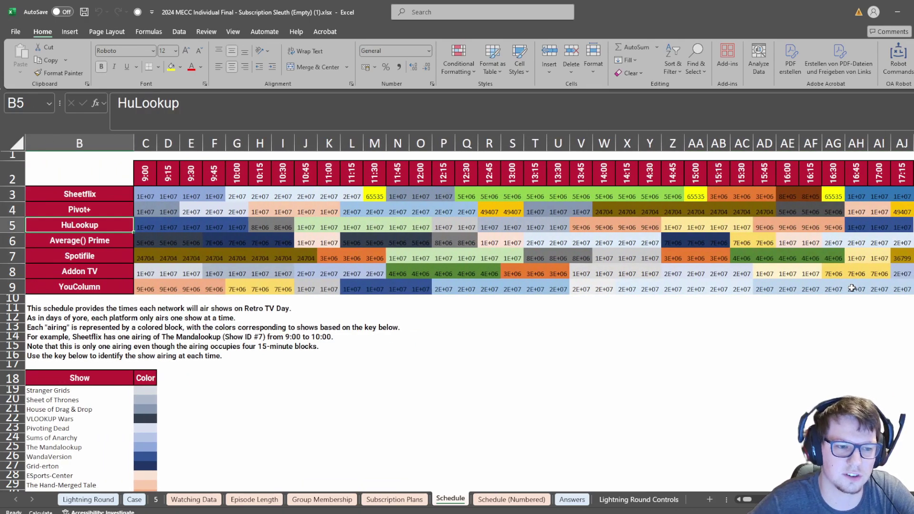
key(Right)
key(Up)
key(Up)
key(ctrl+shift+Down)
key(ctrl+shift+Right)
key(Delete)
key(ctrl+BackSpace)
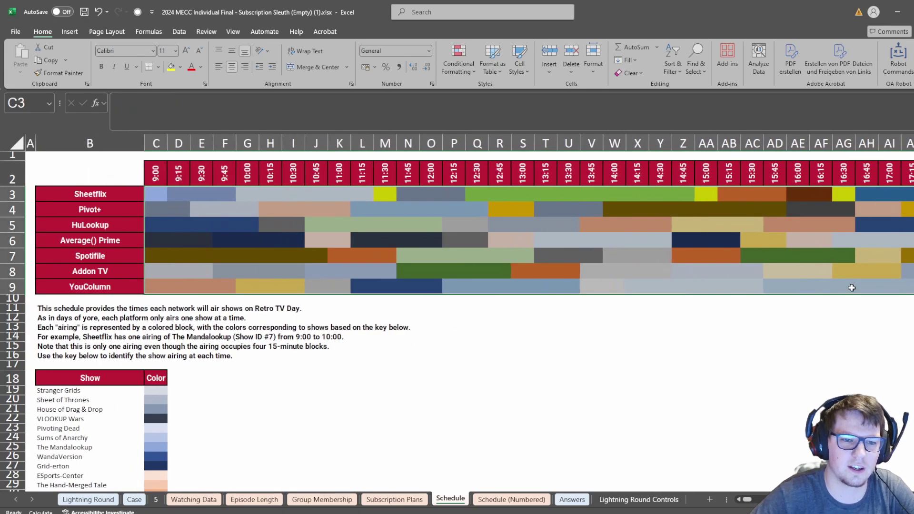
key(Left)
Examine the show IDs in the Schedule (Numbered) grid and match them against the show key below it.
click(512, 499)
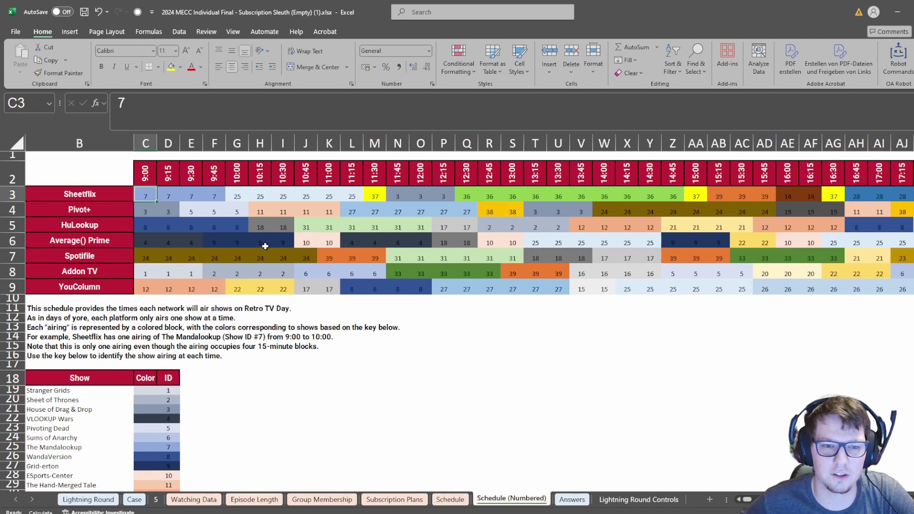
drag(192, 200, 545, 281)
drag(421, 227, 438, 238)
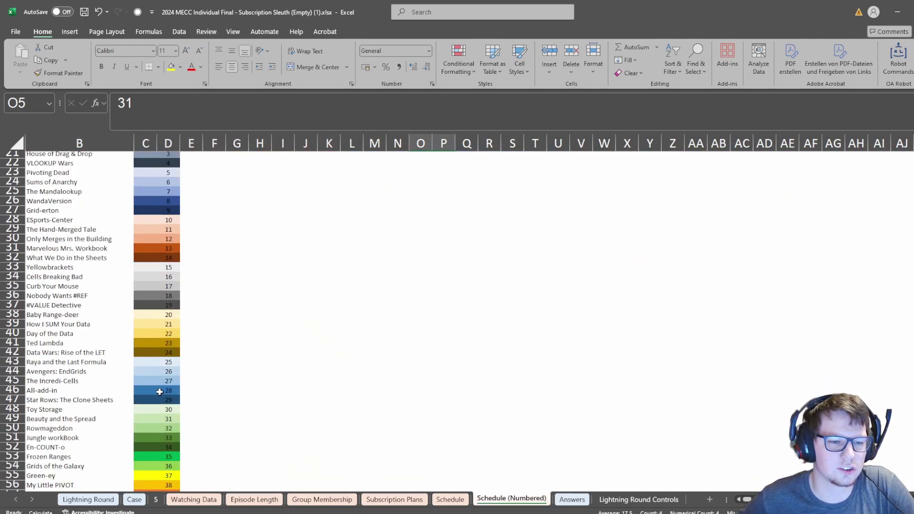
scroll(162, 390, down, 7)
scroll(162, 391, up, 7)
drag(232, 200, 568, 262)
click(342, 227)
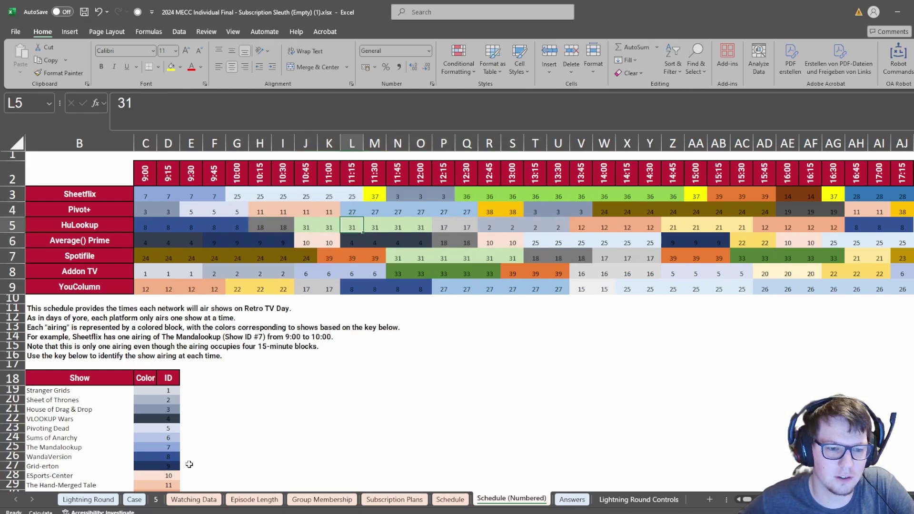
Examine the time headings across row 2 of Schedule (Numbered) and how their formulas advance in 15-minute steps.
click(150, 177)
key(Right)
key(Right)
key(Right)
key(Right)
key(Right)
key(Right)
key(Right)
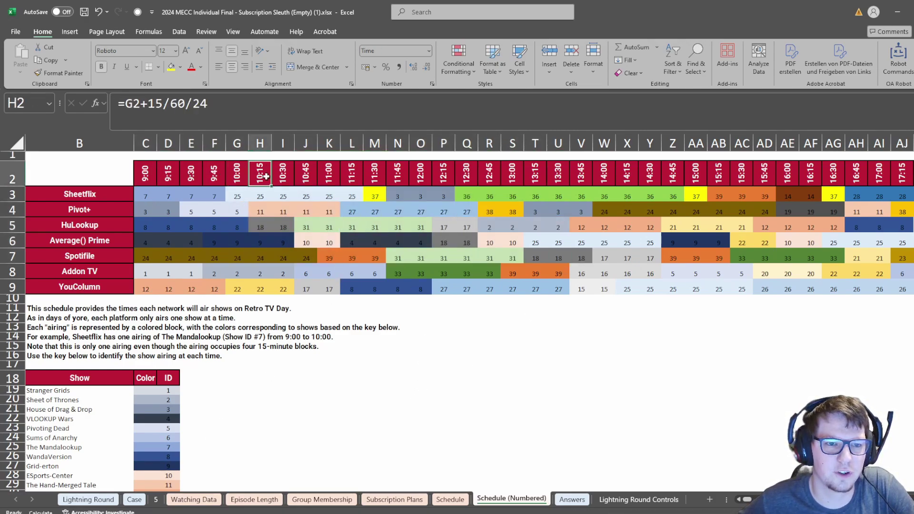
key(Right)
key(Right)
key(Right)
key(Right)
key(Right)
key(Right)
key(Right)
key(Right)
key(Right)
key(Right)
key(Right)
key(Right)
key(Right)
key(Right)
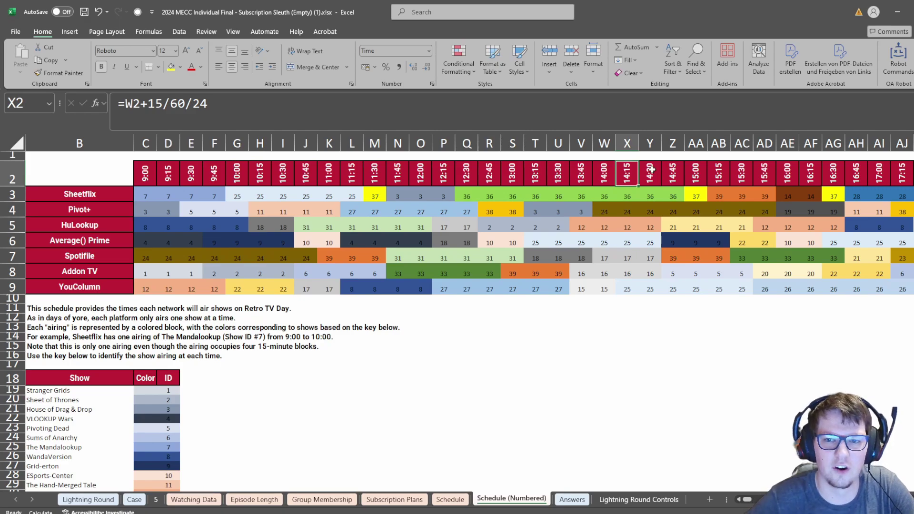
key(ctrl+Left)
key(Up)
key(Down)
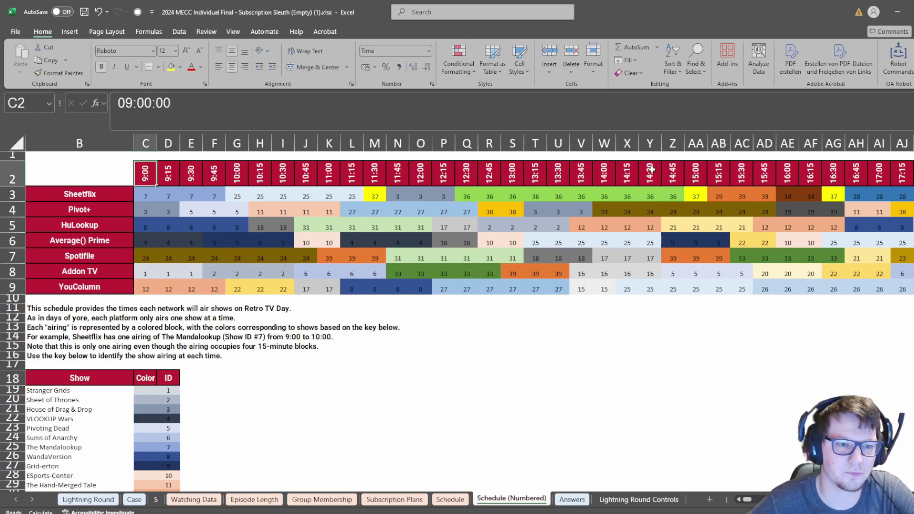
key(Right)
key(Right)
key(Right)
key(ctrl+Right)
key(ctrl+Left)
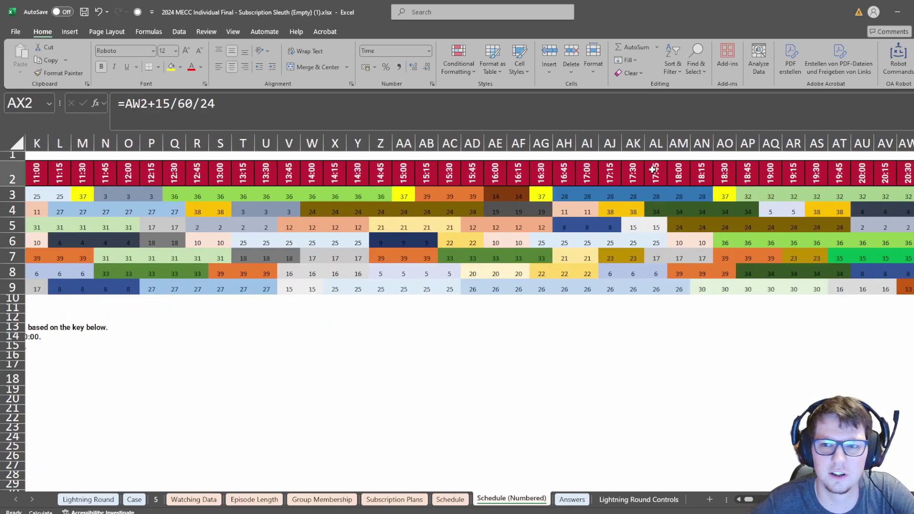
key(ctrl+Left)
key(Right)
key(Right)
key(Right)
key(Right)
key(Right)
key(Right)
key(Right)
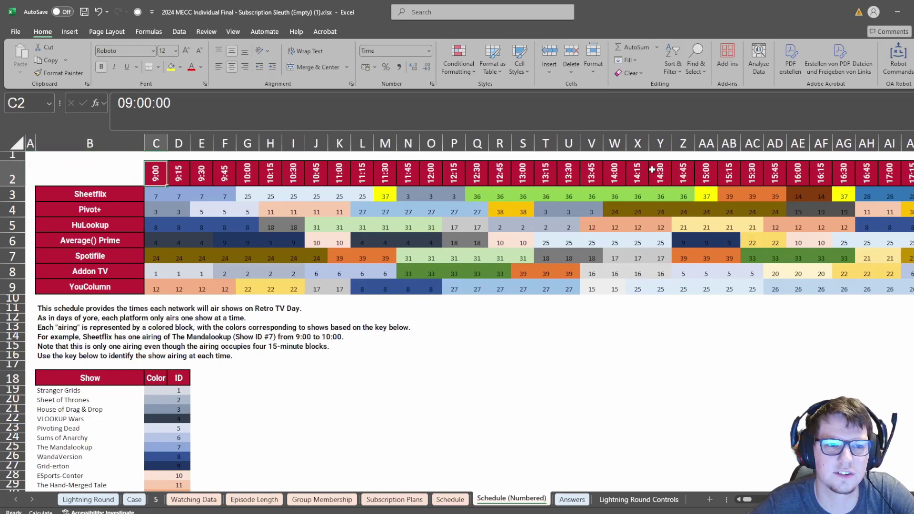
key(Right)
key(Right)
key(Right)
key(Right)
key(Right)
key(Right)
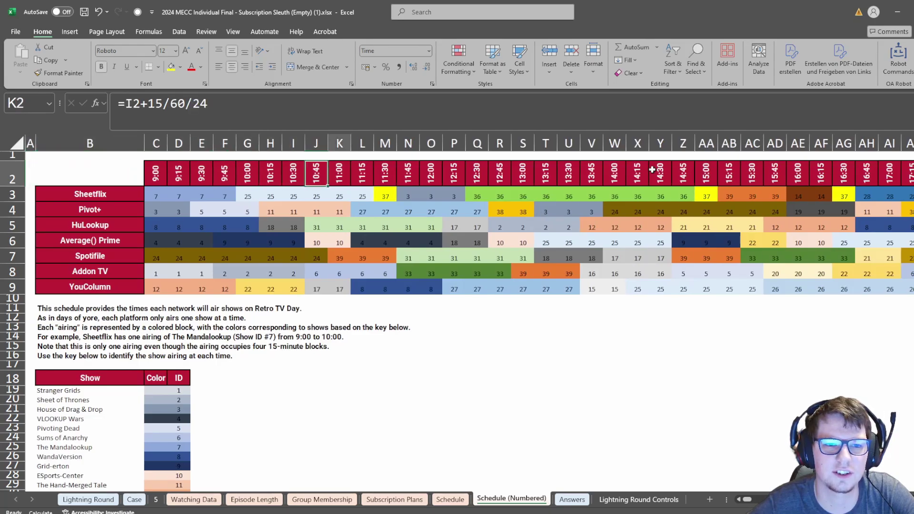
key(ctrl+Left)
key(Up)
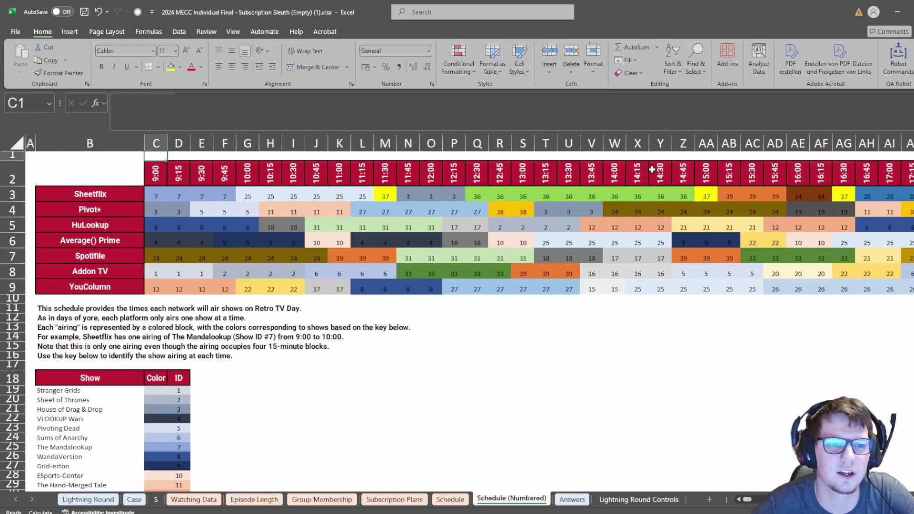
text(=)
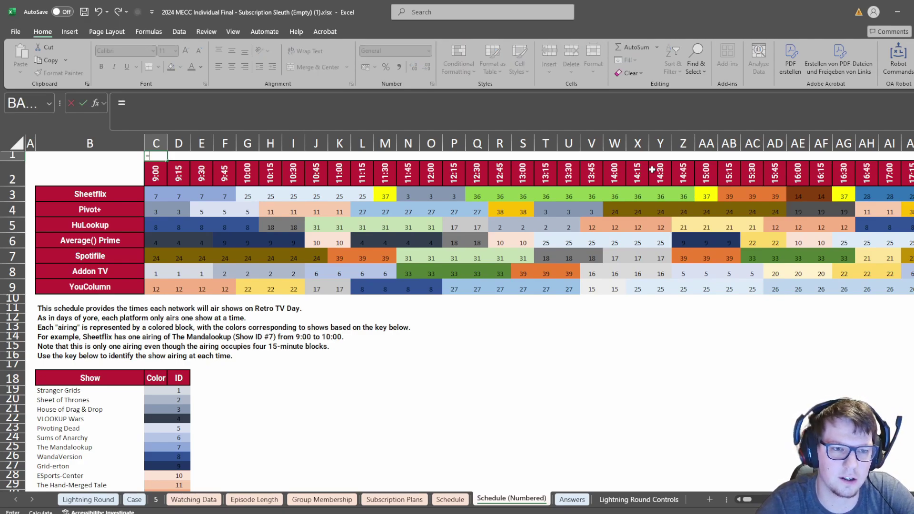
key(Escape)
key(Down)
scroll(653, 170, right, 5)
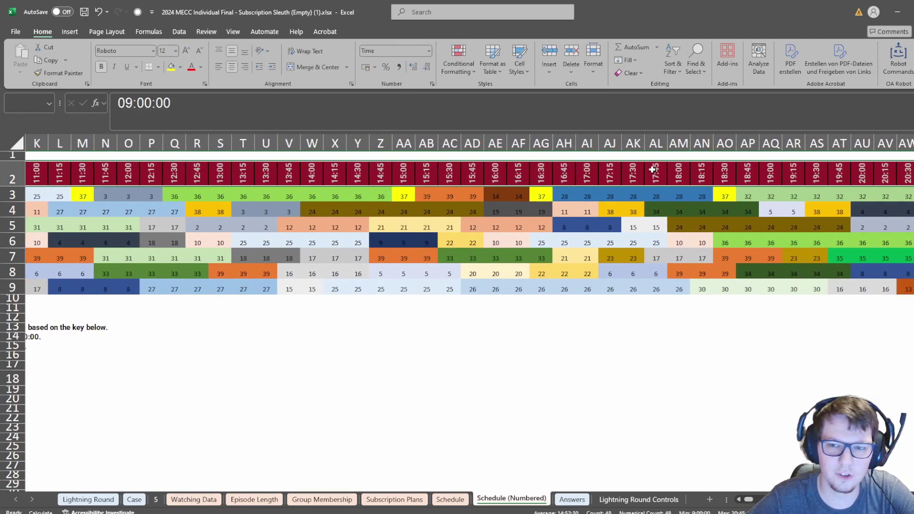
scroll(653, 169, left, 4)
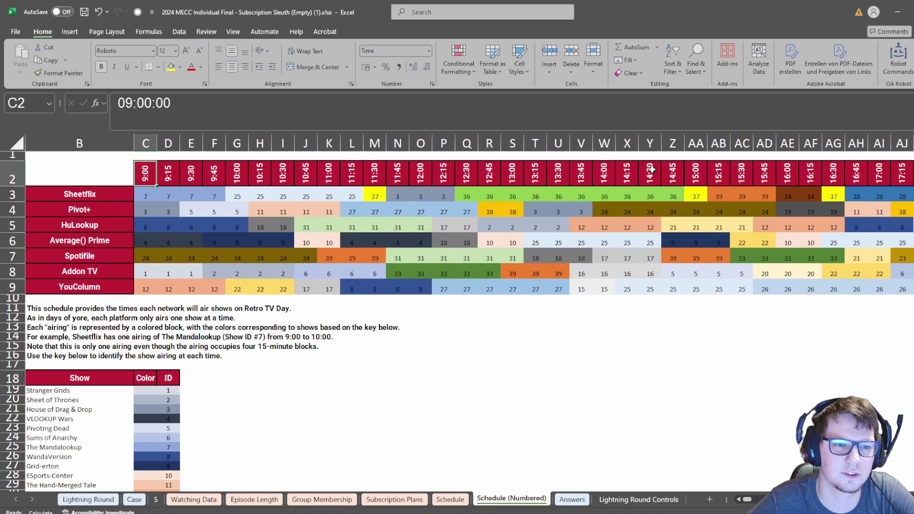
Enter the formula =C2+1 in cell C1 above the 9:00 heading.
key(Up)
text(=)
key(Down)
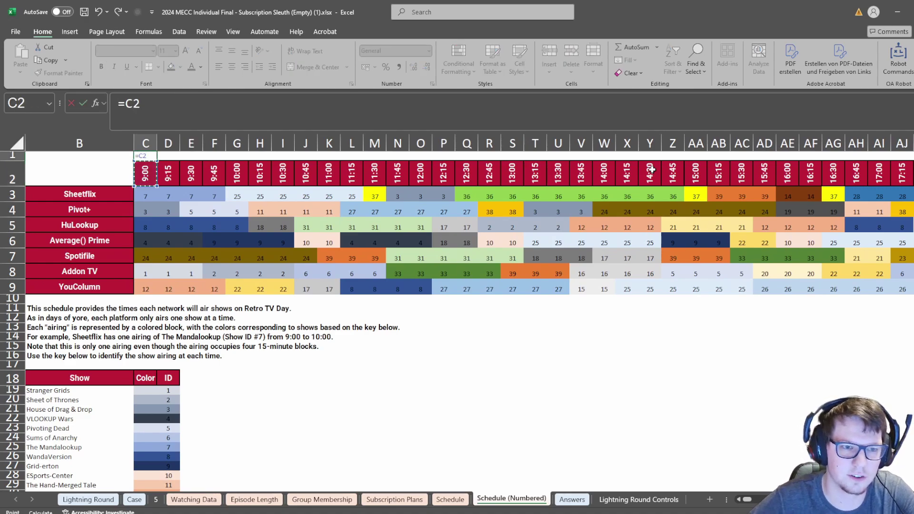
text(+1)
key(Return)
key(Up)
key(ctrl+c)
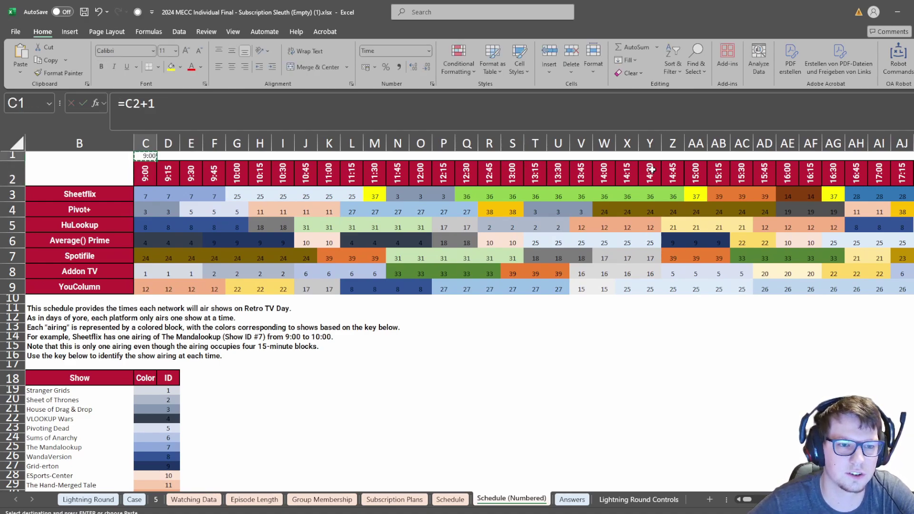
key(Down)
key(Up)
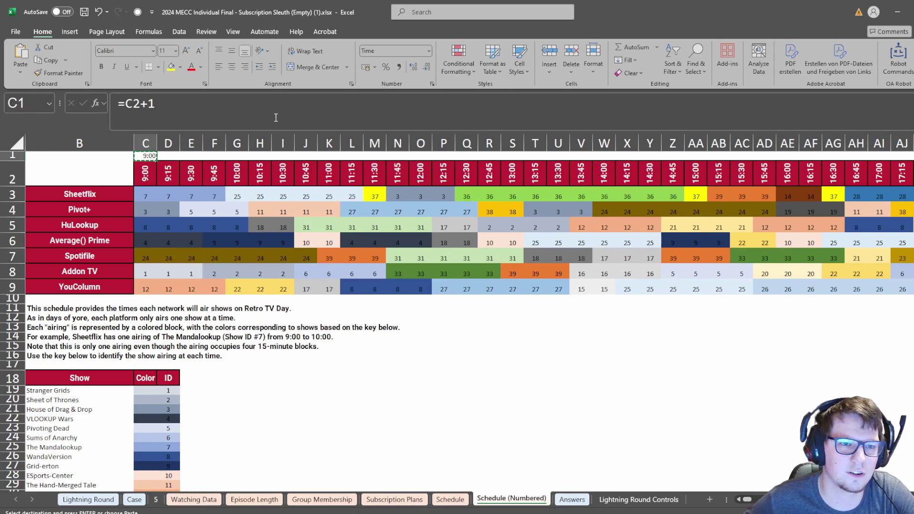
Change the formula in C1 to =C2+1/24/60 so it adds one minute to the heading time.
click(188, 107)
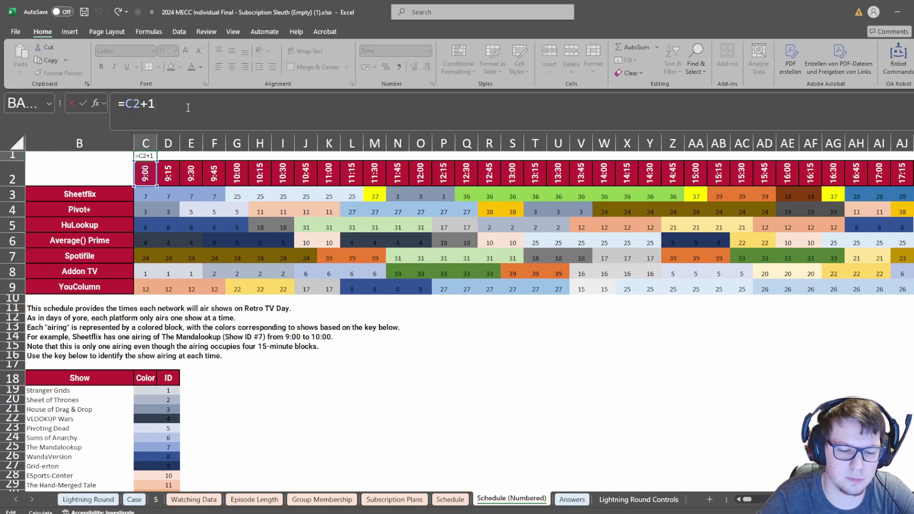
text(/)
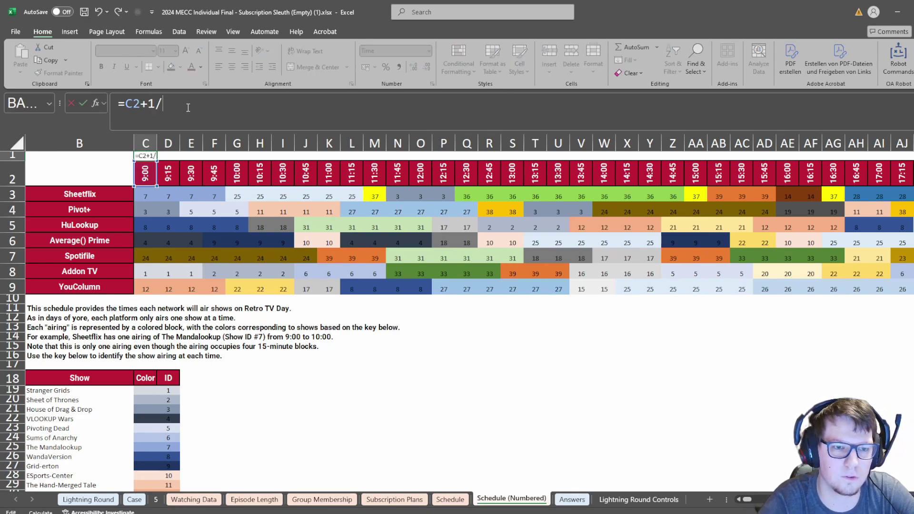
text(24/60)
key(Return)
key(Up)
Copy the C1 formula across row 1 through AX1, above all the time headings.
key(ctrl+c)
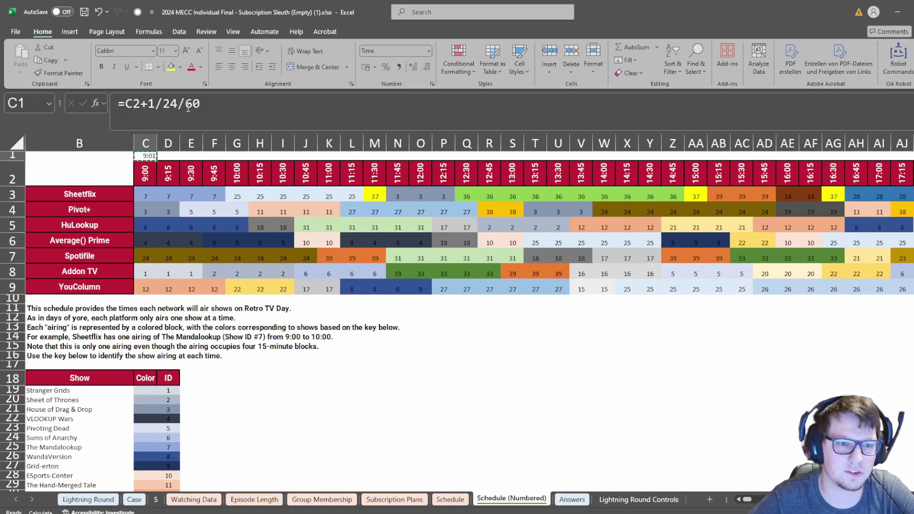
key(Down)
key(ctrl+Right)
key(Up)
key(ctrl+shift+Left)
key(ctrl+v)
key(ctrl+Left)
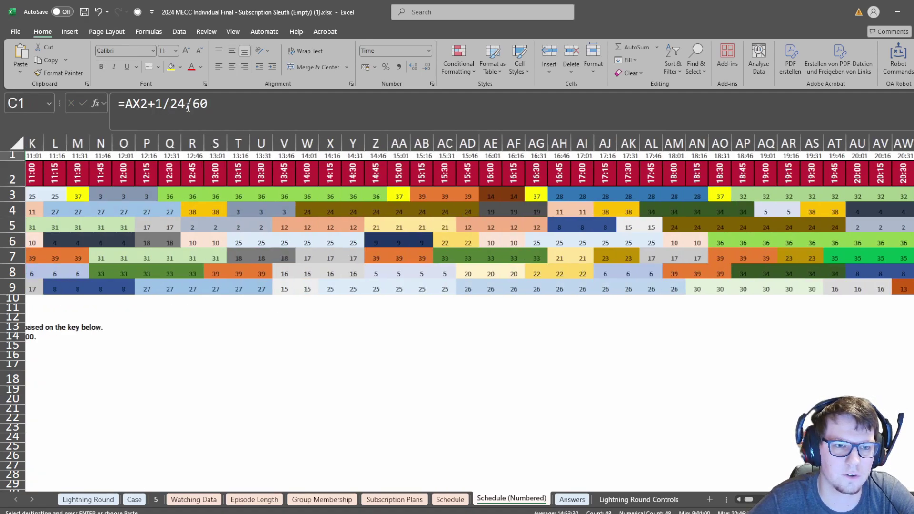
Replace the helper time formulas in row 1 with their plain values.
key(ctrl+shift+Right)
key(ctrl+c)
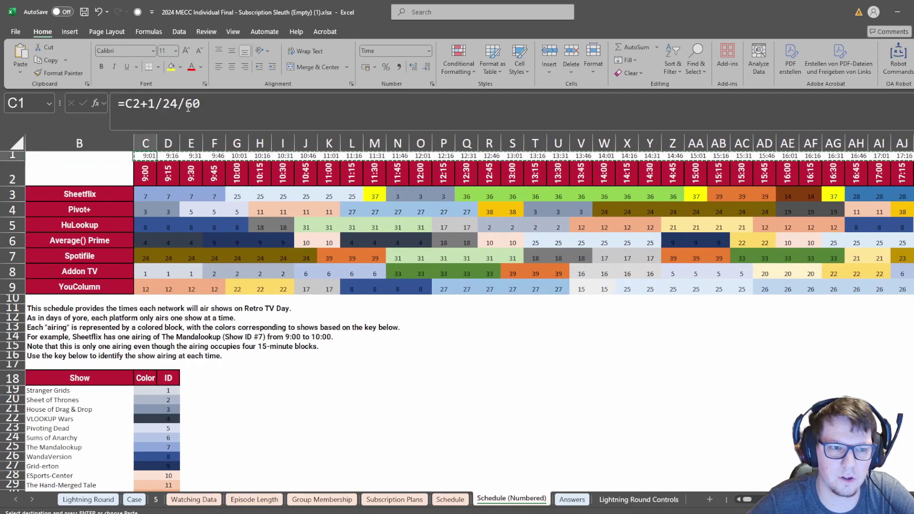
key(ctrl+shift+v)
key(Left)
key(Escape)
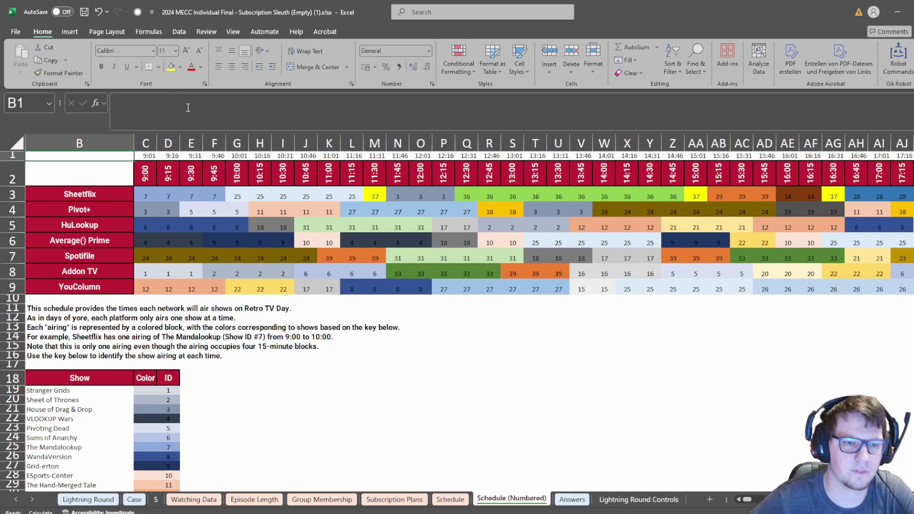
Examine the Level 7 rules and the person and time entries on the Case sheet, including the time in I231.
click(134, 499)
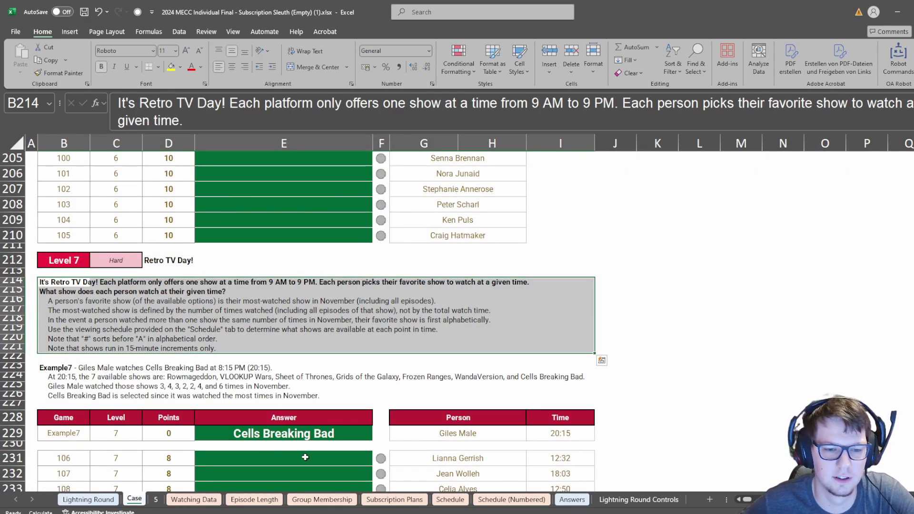
click(321, 459)
click(556, 460)
scroll(585, 438, down, 2)
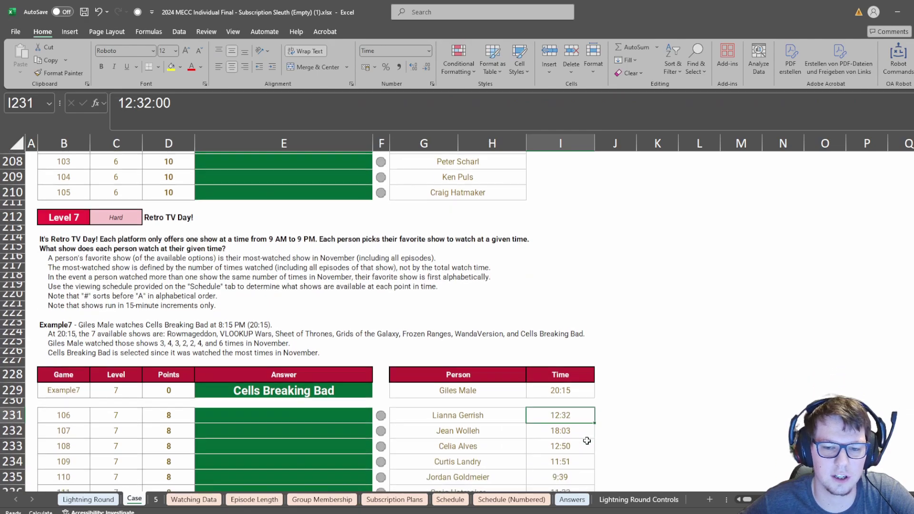
mouse_move(585, 402)
mouse_down()
mouse_move(306, 402)
mouse_move(573, 401)
mouse_up()
click(575, 401)
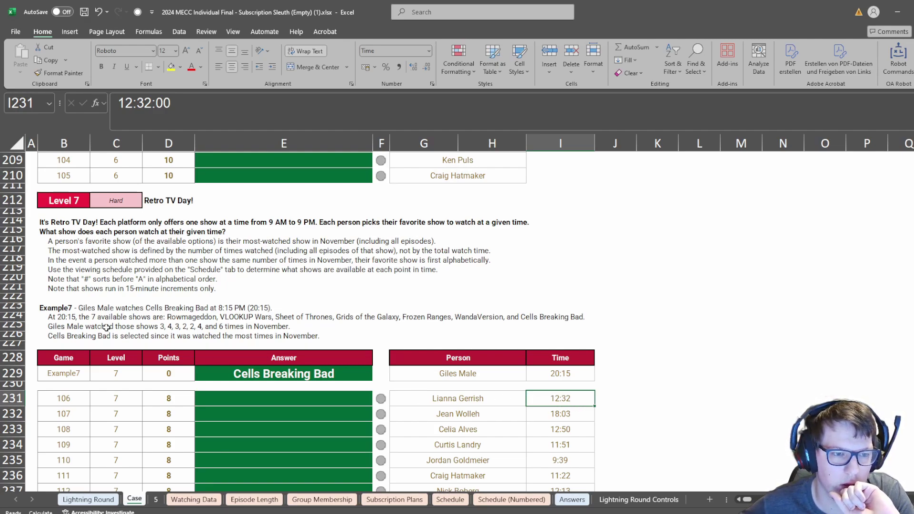
Remove the helper times from row 1 of Schedule (Numbered) and convert the row 2 time headings to plain values.
click(512, 499)
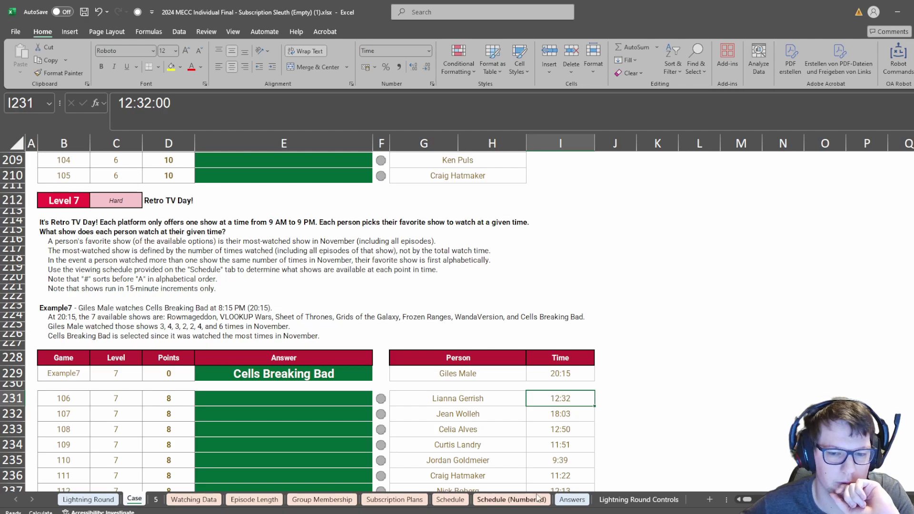
click(151, 156)
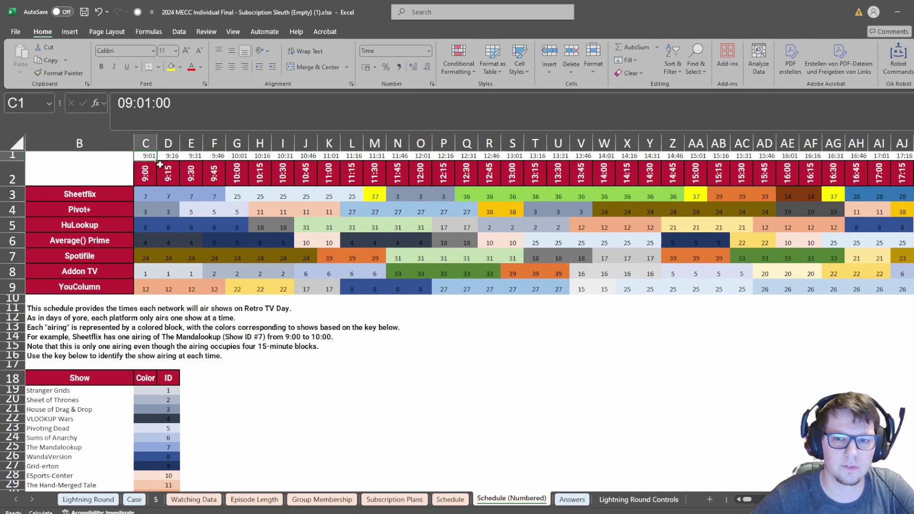
key(ctrl+z)
click(160, 165)
key(ctrl+shift+Right)
scroll(160, 165, left, 3)
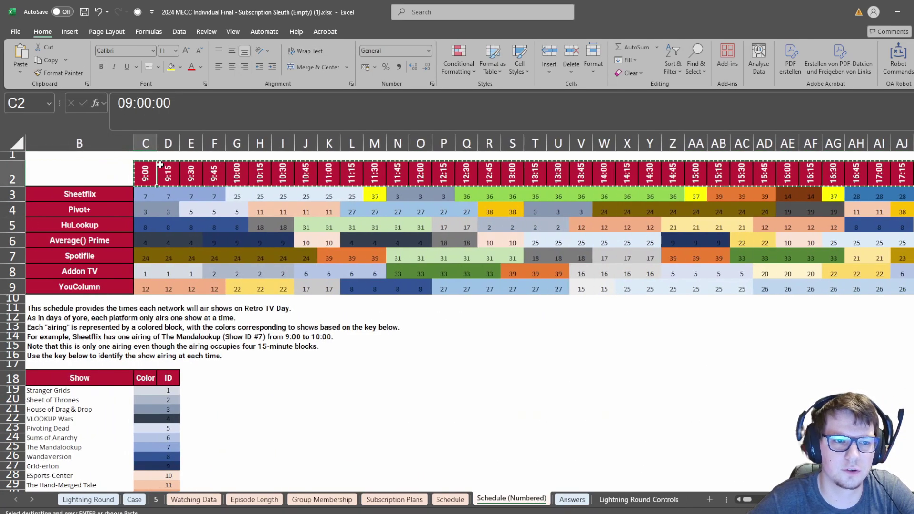
key(ctrl+c)
click(160, 165)
key(Left)
key(Up)
key(Escape)
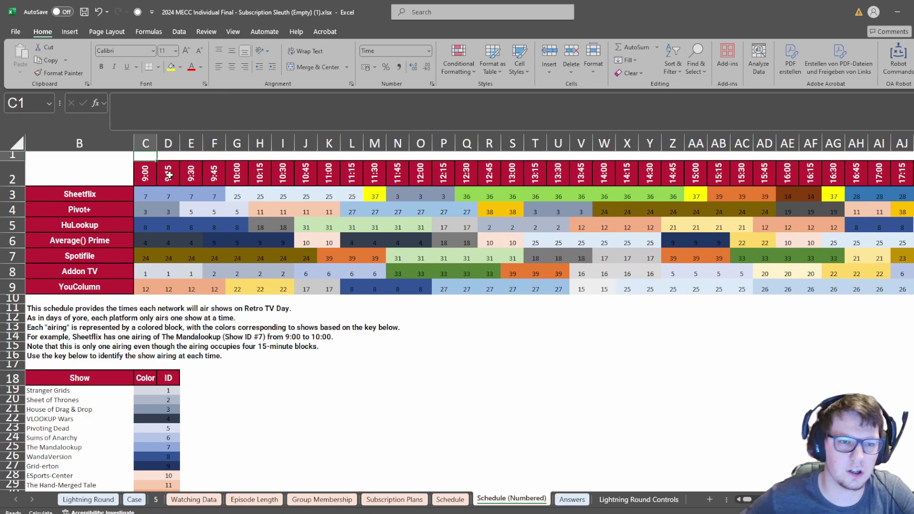
Check the contents of several time headings across row 2, ending with the 9:00 heading in C2.
click(306, 192)
click(352, 194)
click(406, 178)
click(462, 176)
click(284, 172)
click(195, 168)
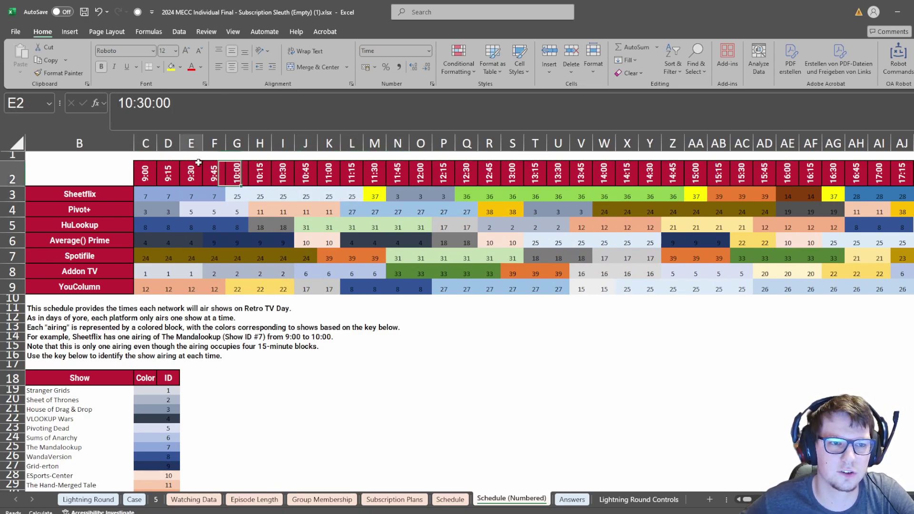
click(162, 157)
click(146, 166)
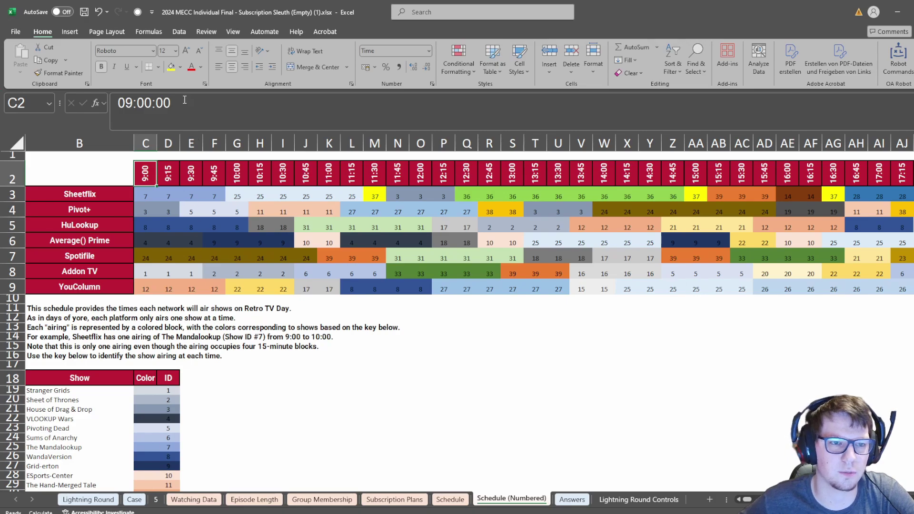
Try changing C2 to 08:00:00, check the last heading in AX2, and undo the change.
click(134, 104)
key(Return)
key(Up)
key(ctrl+Right)
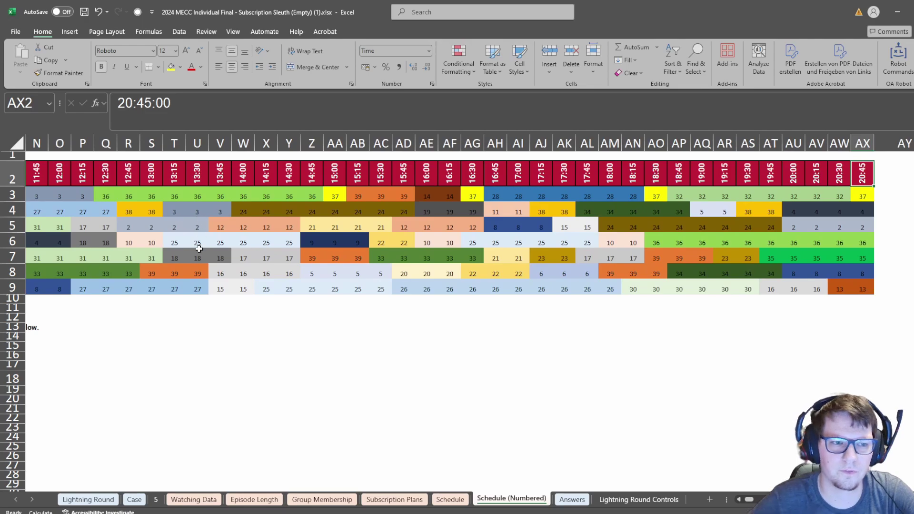
key(ctrl+Left)
key(Left)
key(Right)
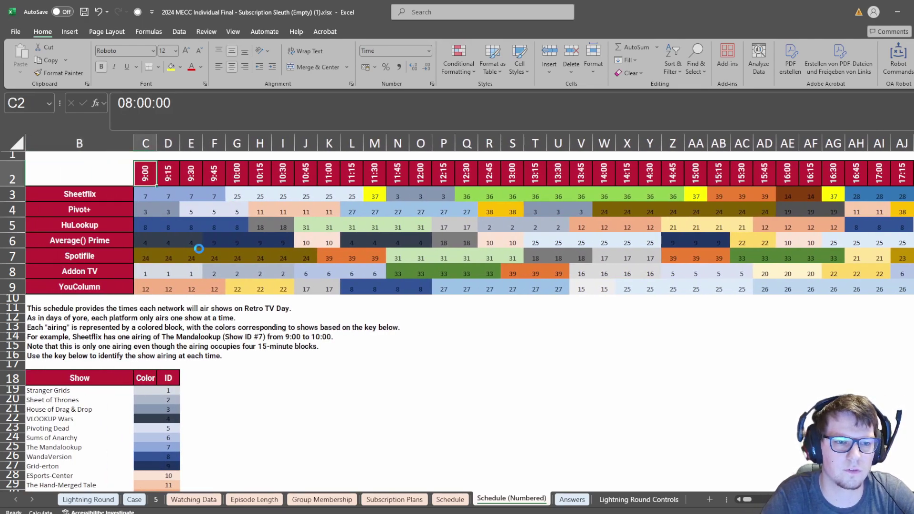
key(ctrl+z)
key(ctrl+Page_Up)
key(ctrl+Page_Up)
key(ctrl+Page_Up)
key(ctrl+Page_Up)
key(ctrl+Page_Up)
key(ctrl+Page_Up)
key(ctrl+Page_Up)
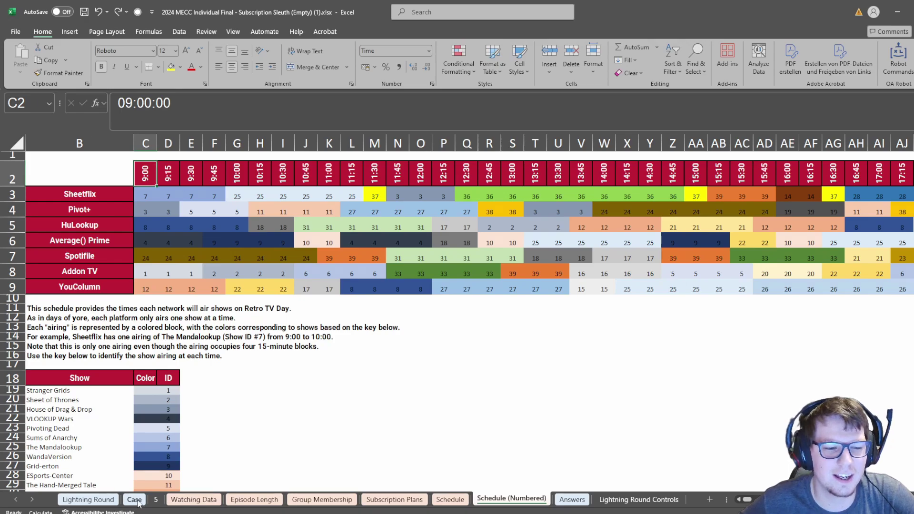
text(=filter)
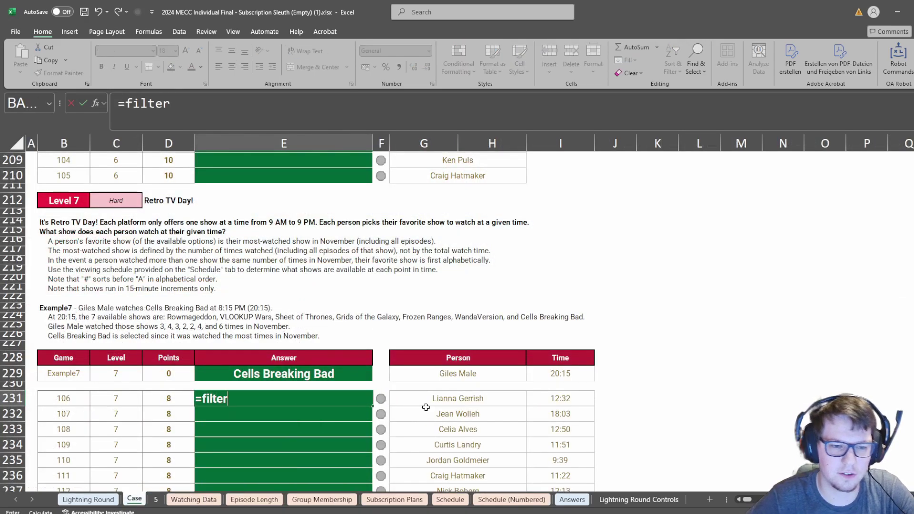
key(Escape)
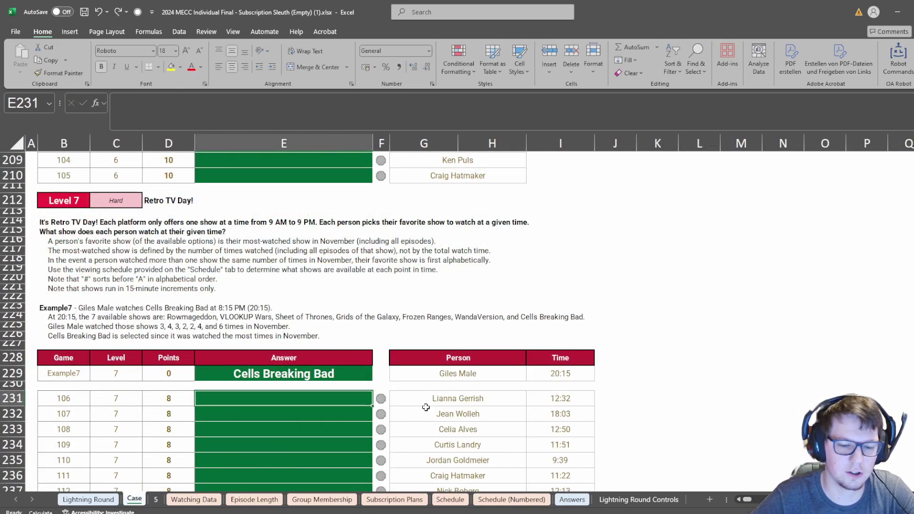
text(=filter)
key(Tab)
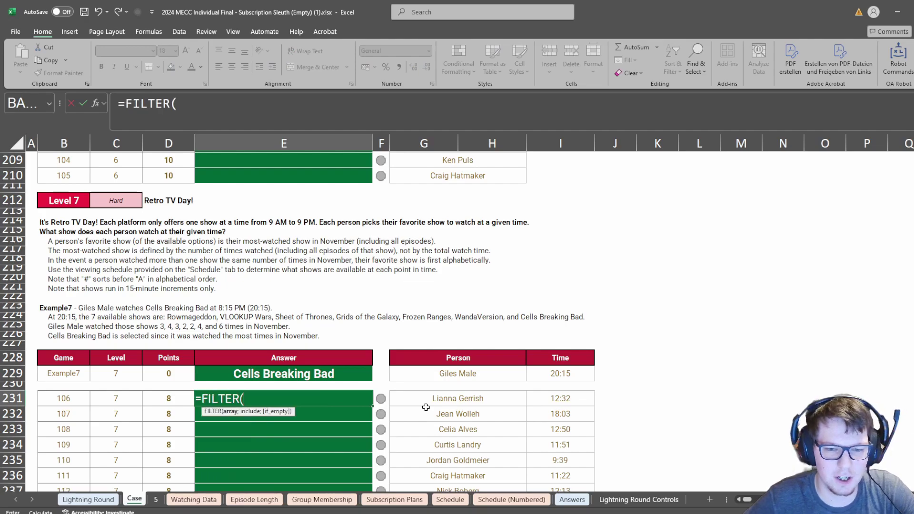
key(Escape)
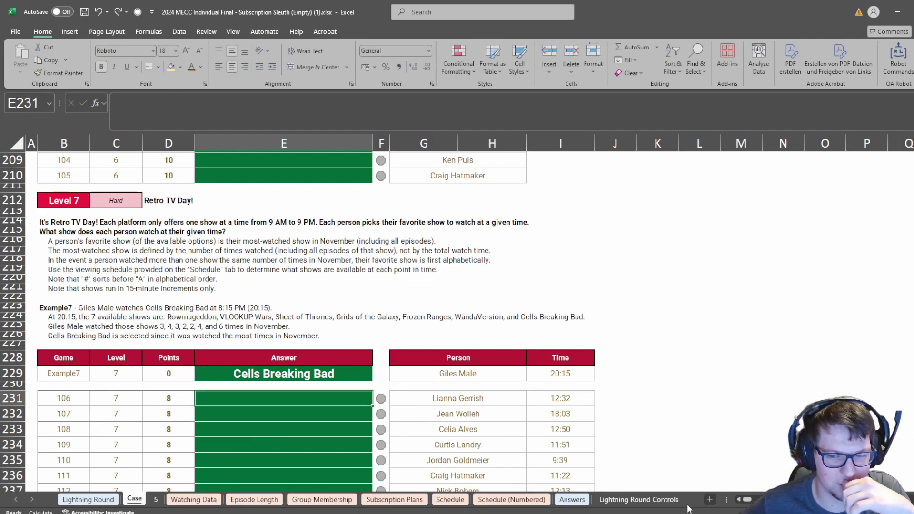
Add a new sheet named 7 and enter Example7 in cell B2.
click(710, 499)
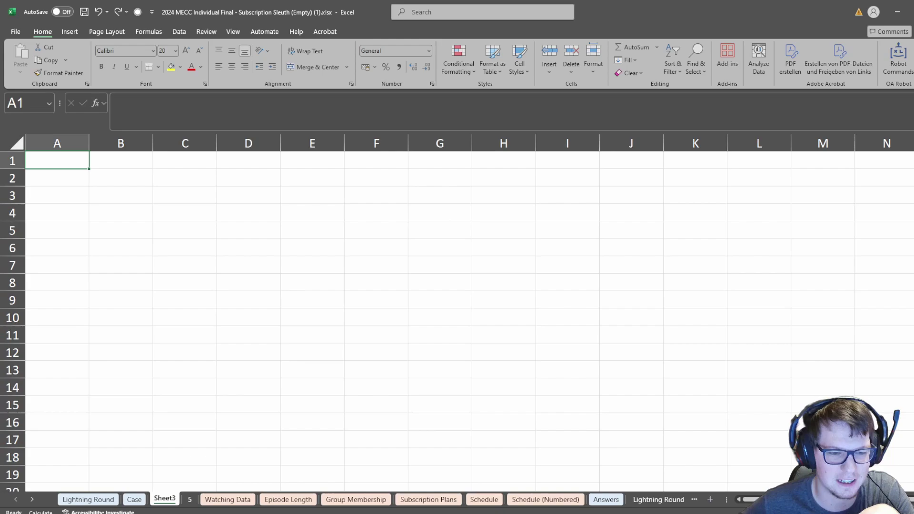
double_click(165, 499)
text(7)
click(120, 182)
text(E)
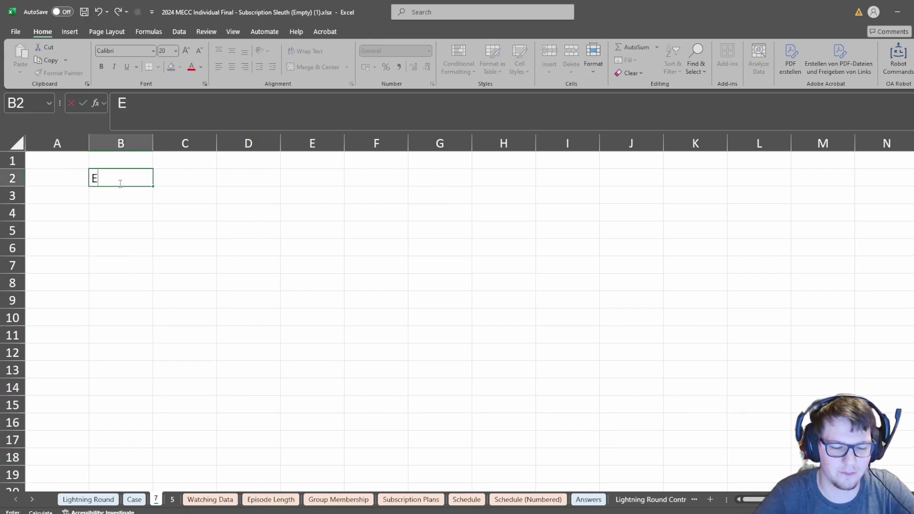
text(xample7)
key(Return)
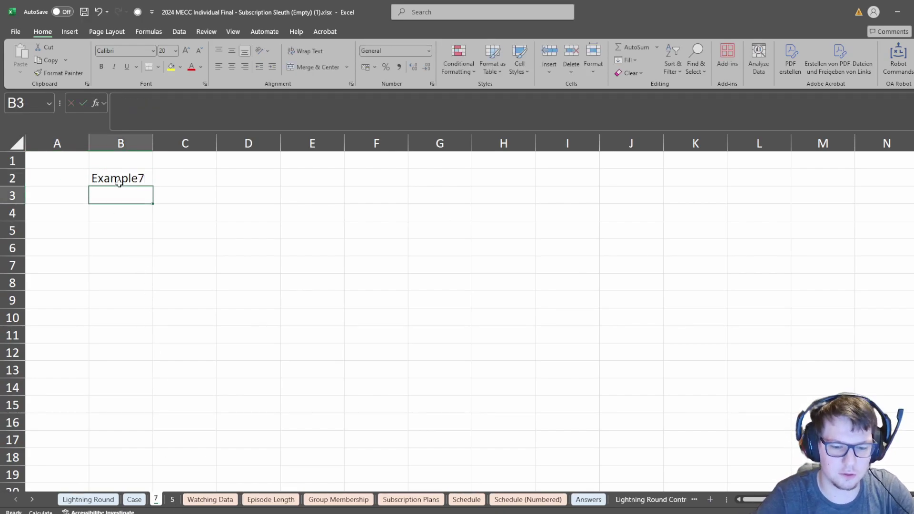
Enter the formula =_angabe(B2;2) in B3 to retrieve the inputs for Example7.
text(=_angabe()
click(119, 182)
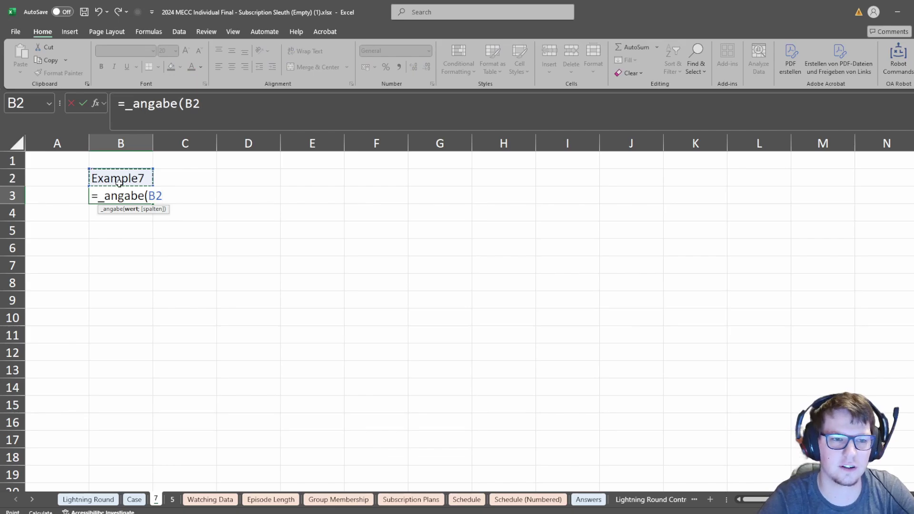
text(;2)
key(Return)
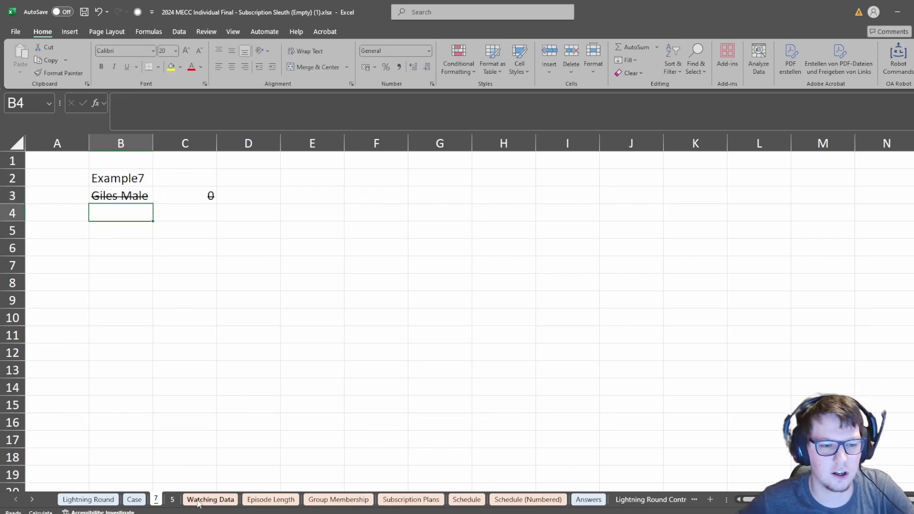
Change the B3 formula to =_angabe(B2;3) so it returns three columns from the Case sheet.
key(ctrl+Page_Up)
click(155, 499)
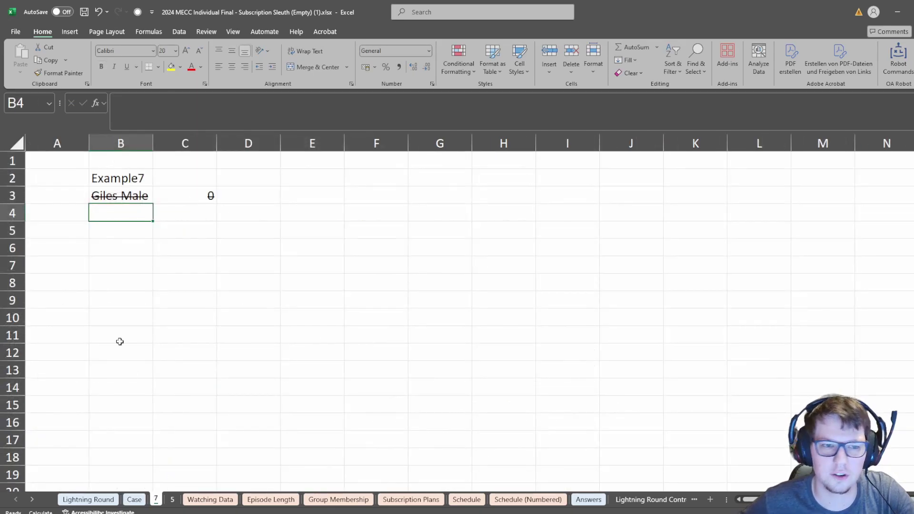
click(145, 198)
click(212, 104)
key(BackSpace)
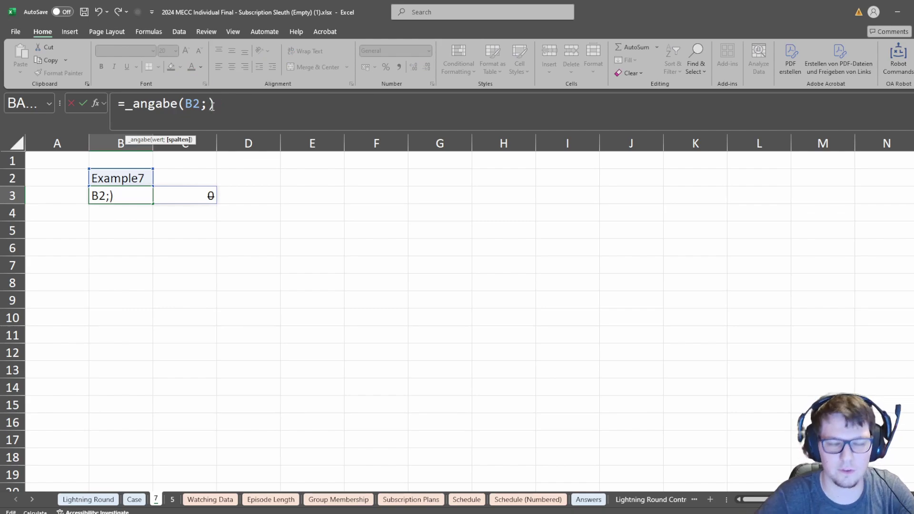
text(3)
key(ctrl+Return)
Format the returned value in D3 as Time.
key(Right)
key(Right)
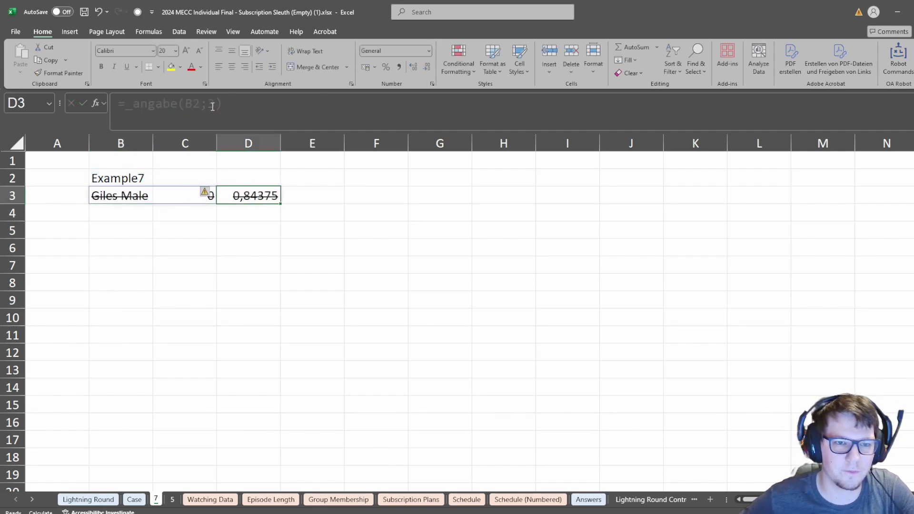
click(430, 52)
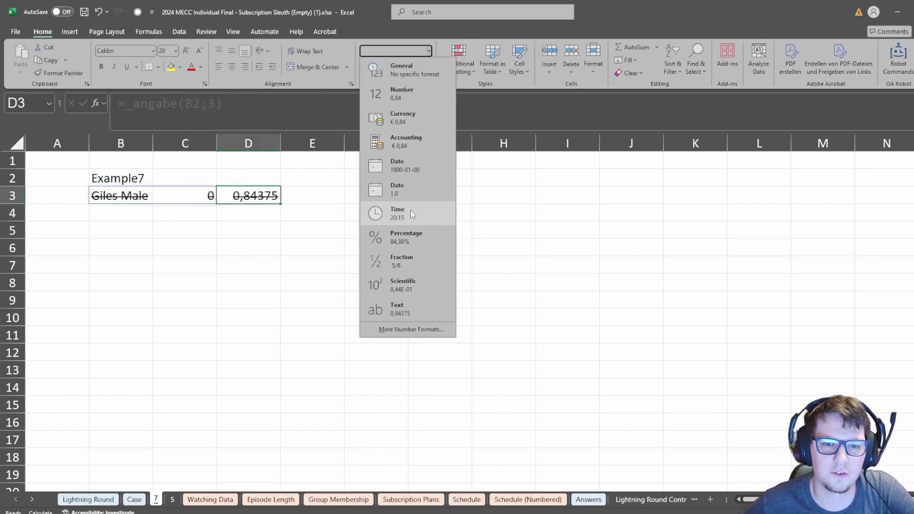
click(423, 221)
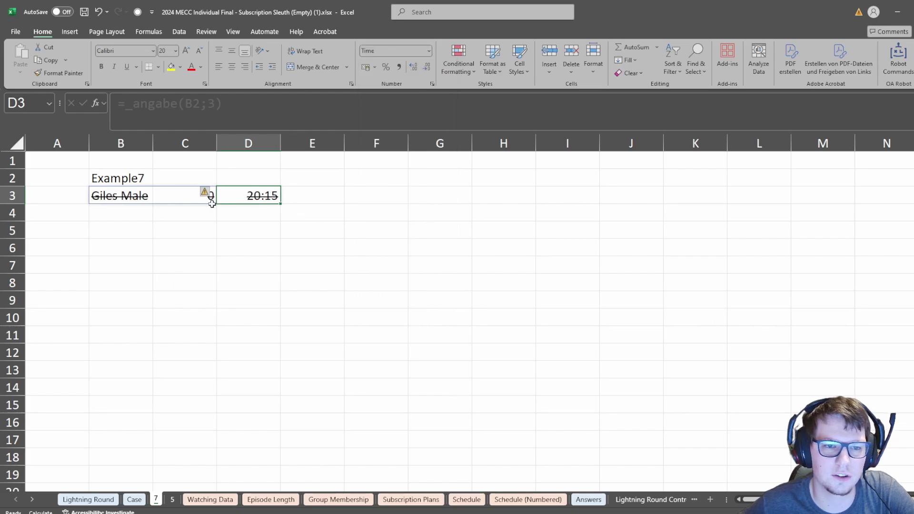
click(120, 199)
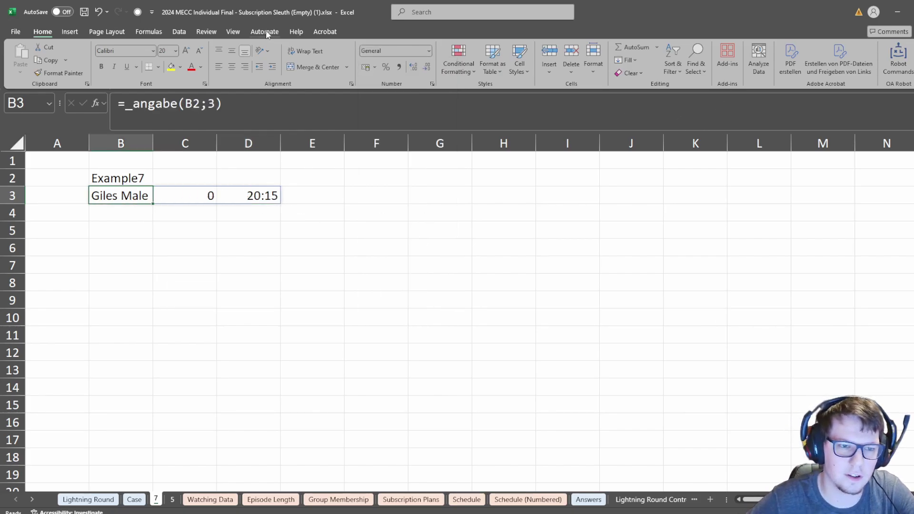
key(Right)
key(Left)
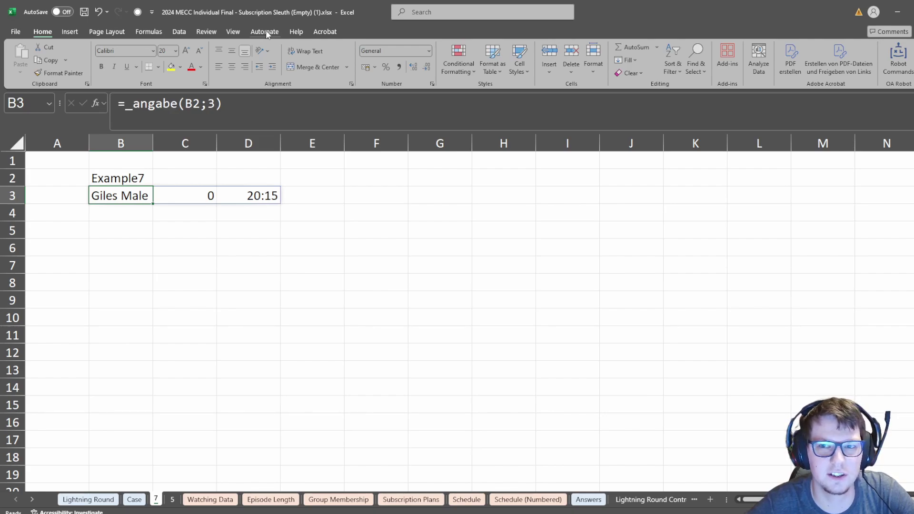
Inspect the LAMBDA formula behind the defined name _angabe.
click(231, 32)
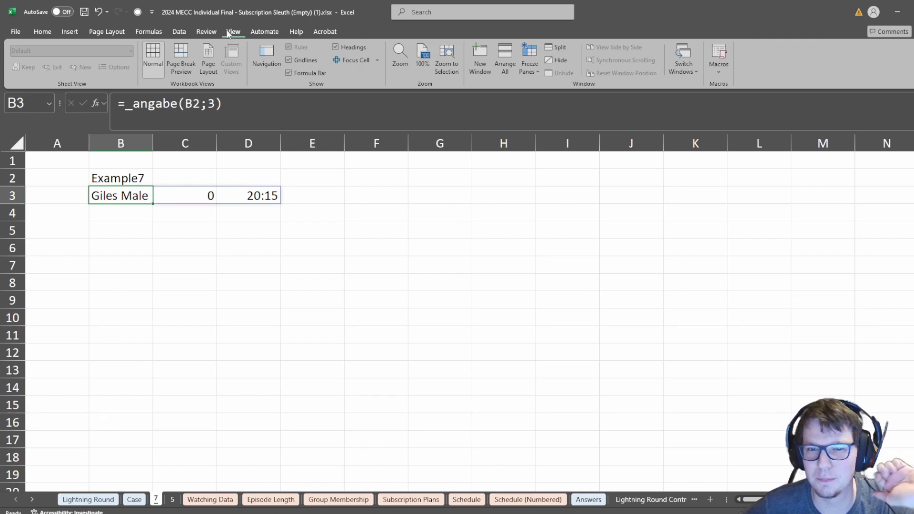
click(204, 31)
click(149, 32)
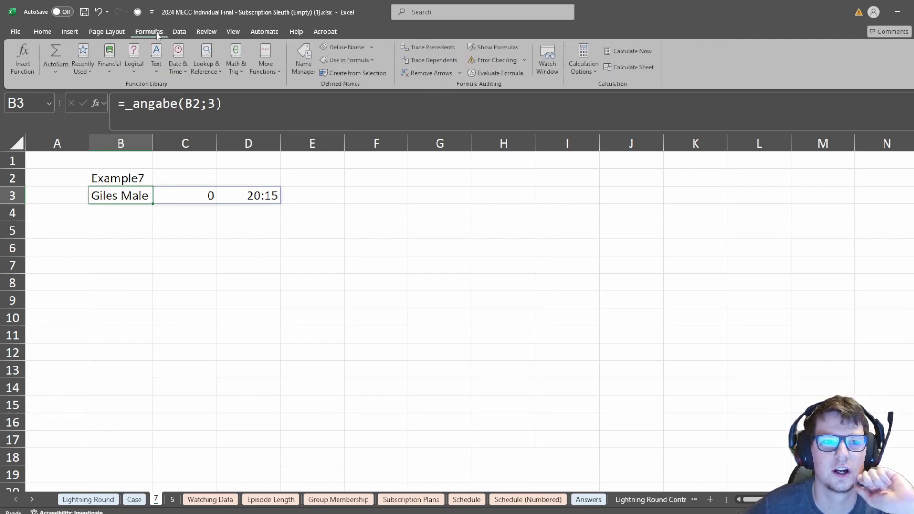
click(178, 31)
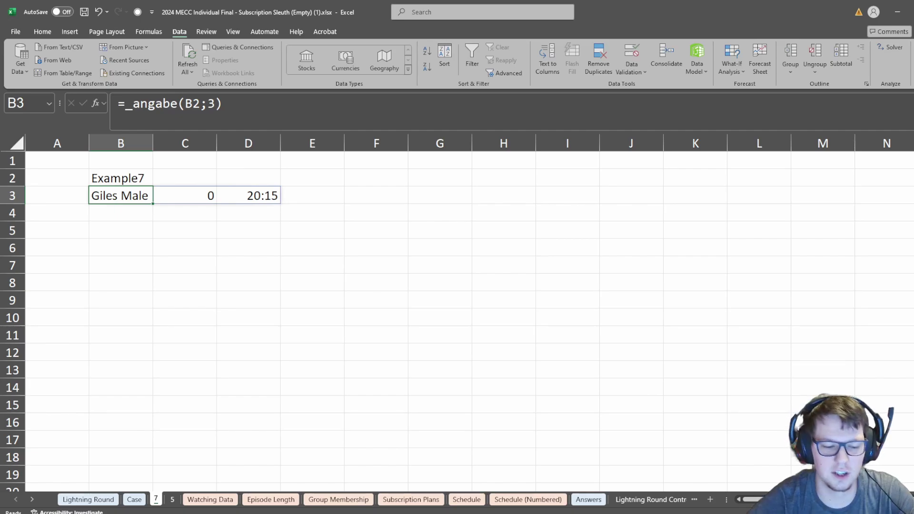
key(ctrl+F3)
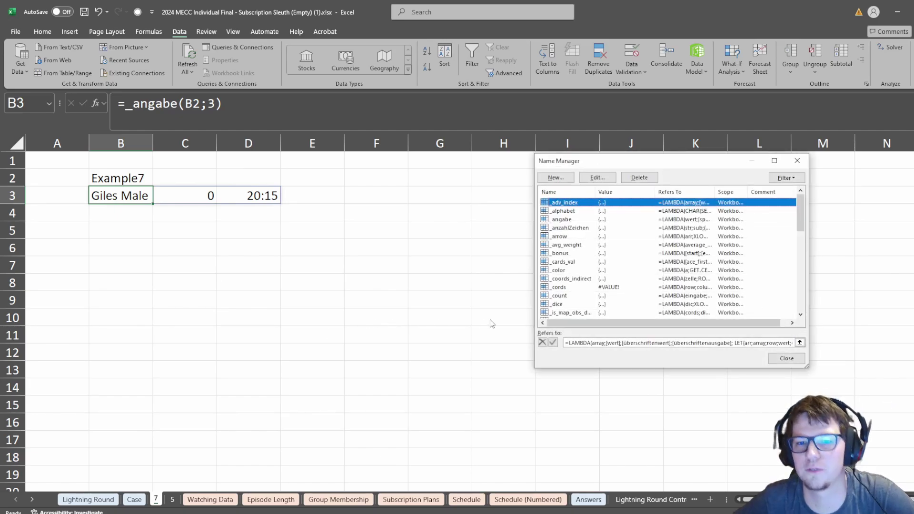
click(562, 219)
mouse_move(687, 343)
mouse_down()
mouse_move(704, 347)
mouse_move(685, 347)
mouse_up()
click(686, 346)
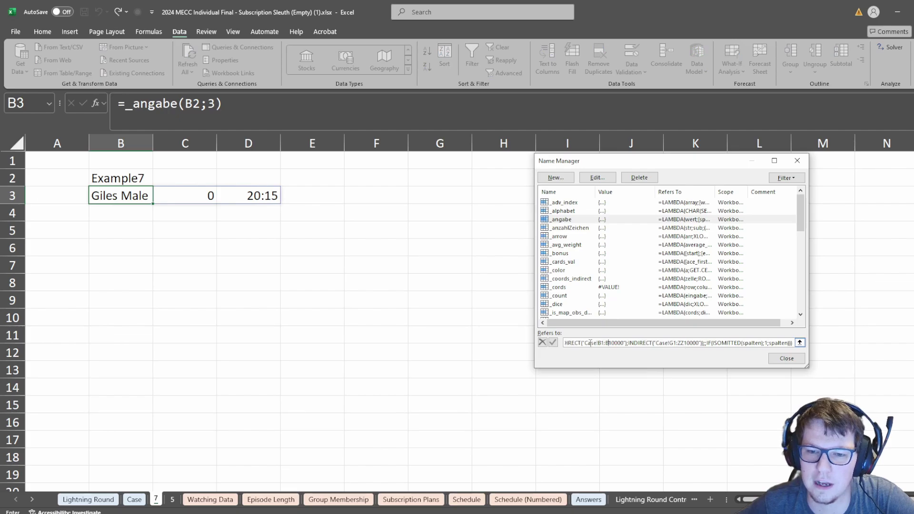
click(793, 356)
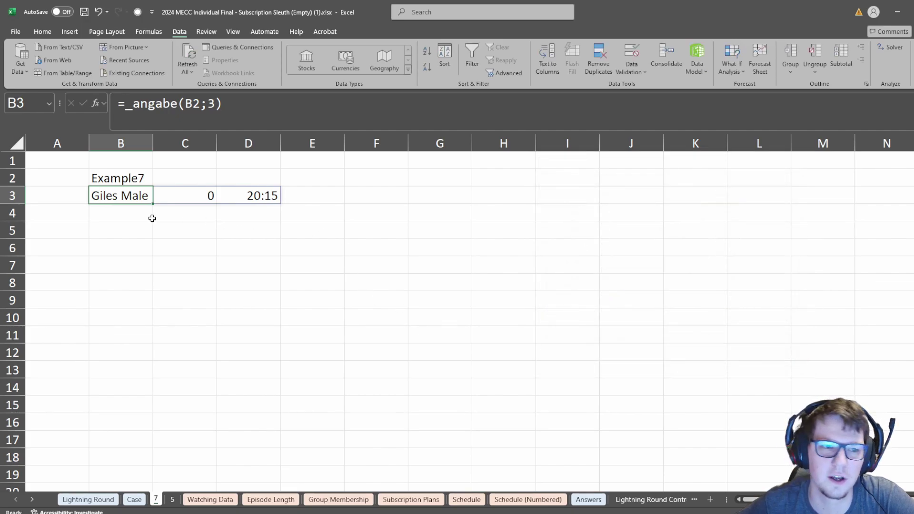
click(139, 226)
drag(132, 195, 265, 194)
click(123, 228)
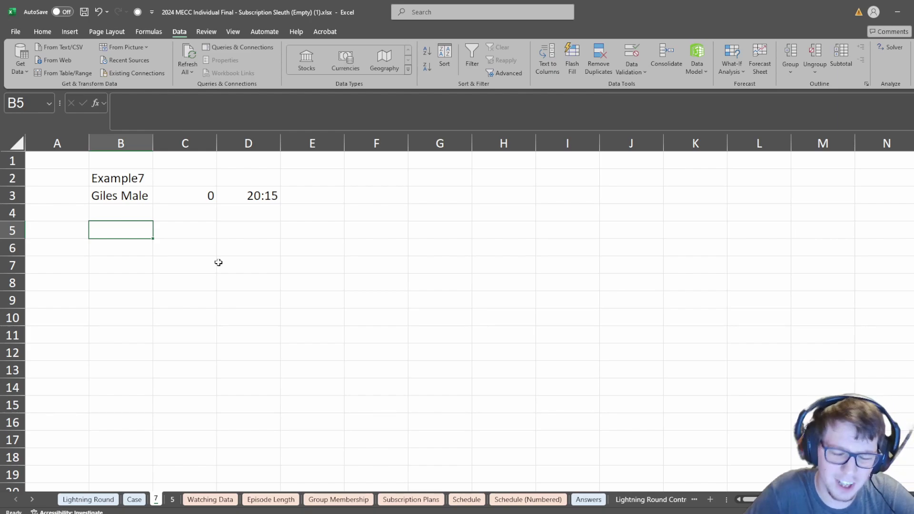
text(=)
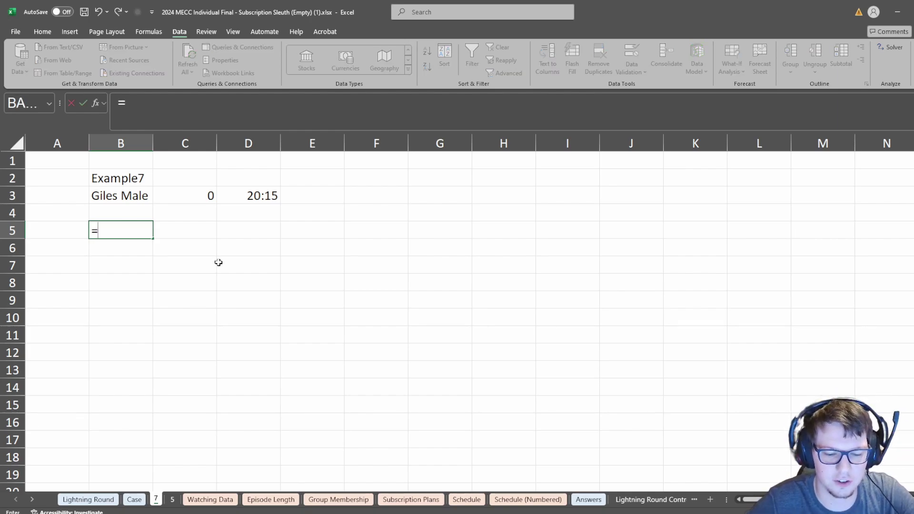
text(filt)
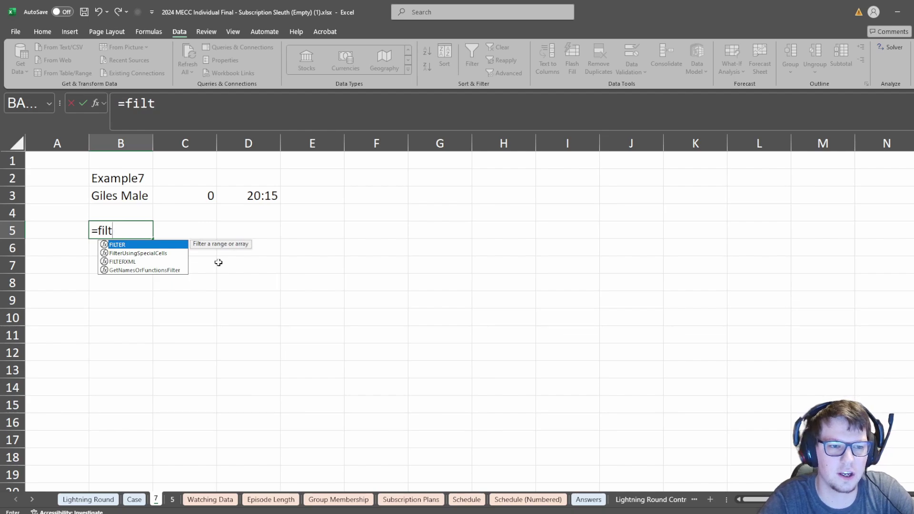
key(Escape)
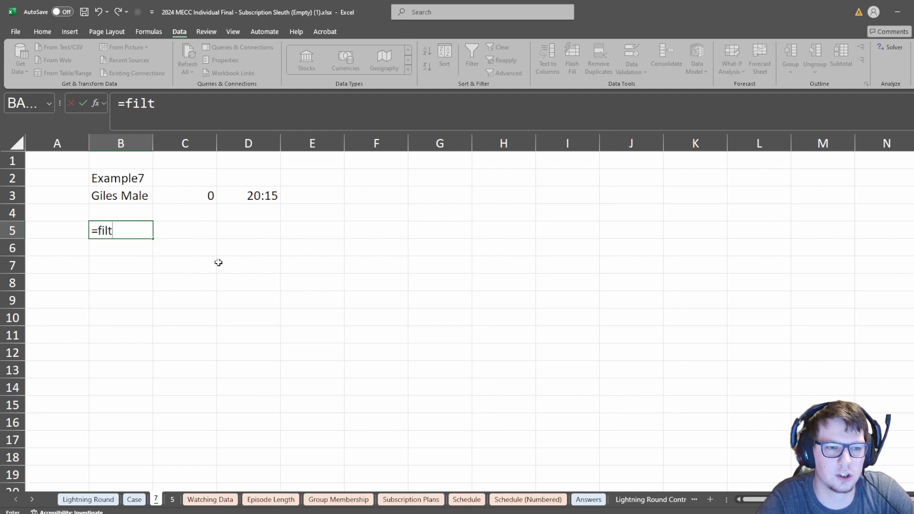
key(Escape)
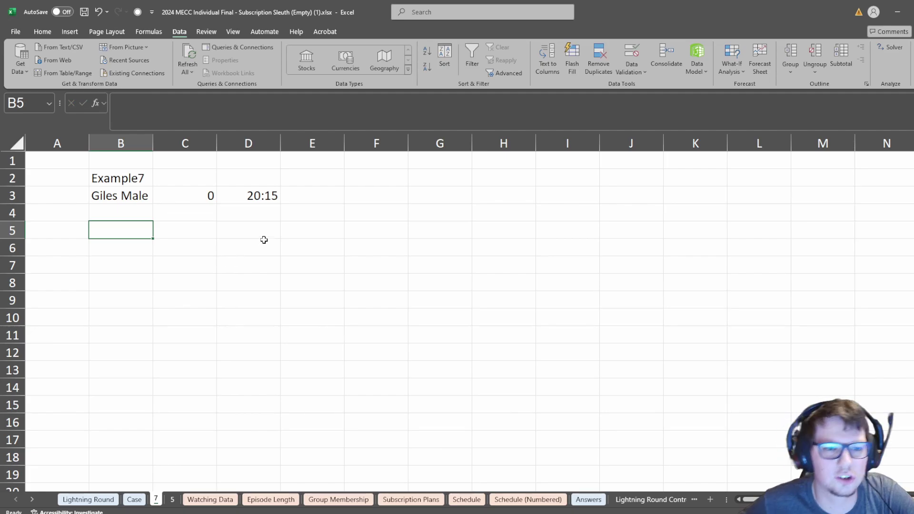
click(265, 197)
click(271, 215)
text(=xm)
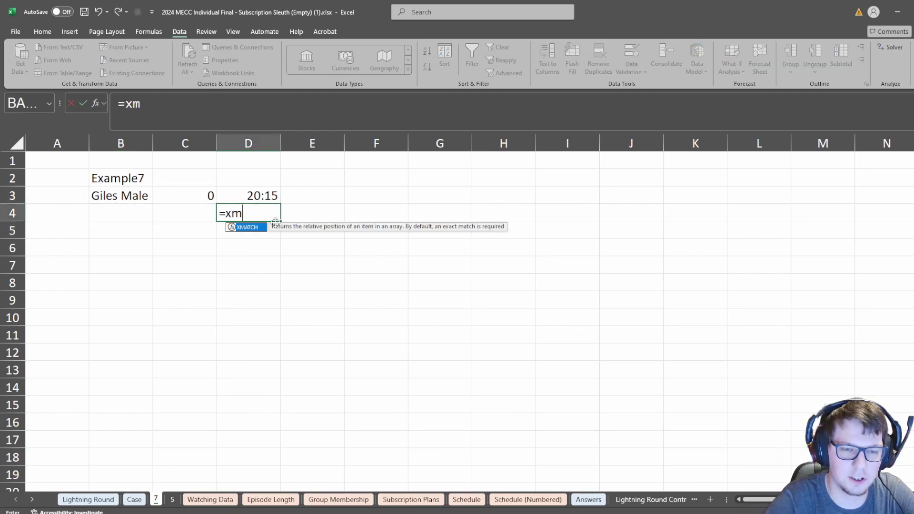
key(Tab)
key(Escape)
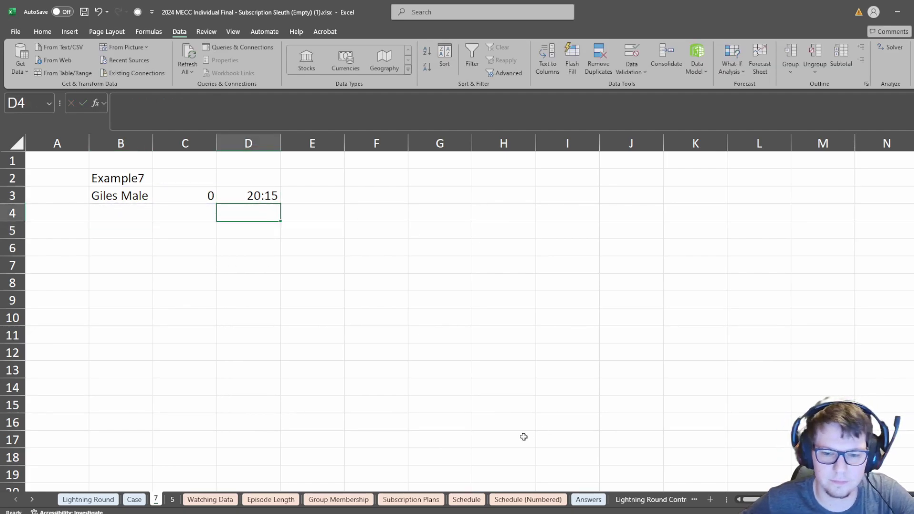
On the Schedule (Numbered) sheet, enter =SEQUENCE(;48) in C1 to number the time slots above the header row.
click(520, 501)
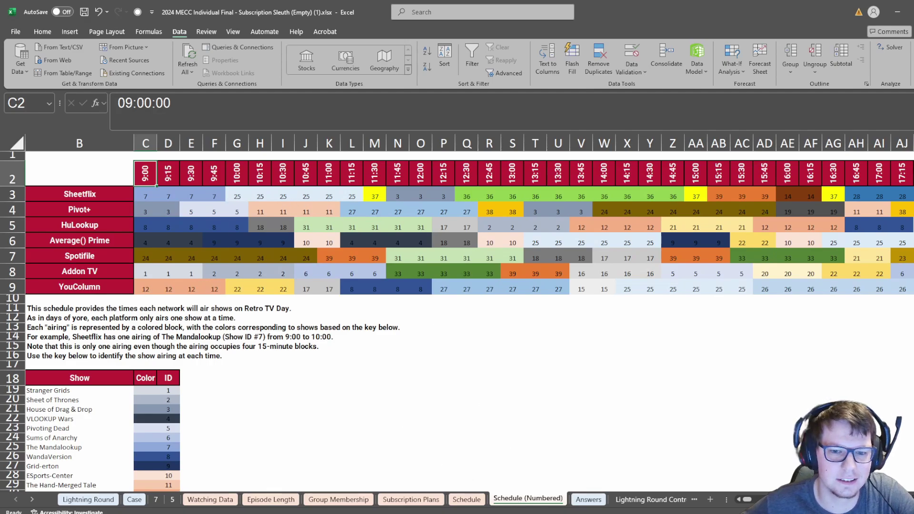
click(477, 500)
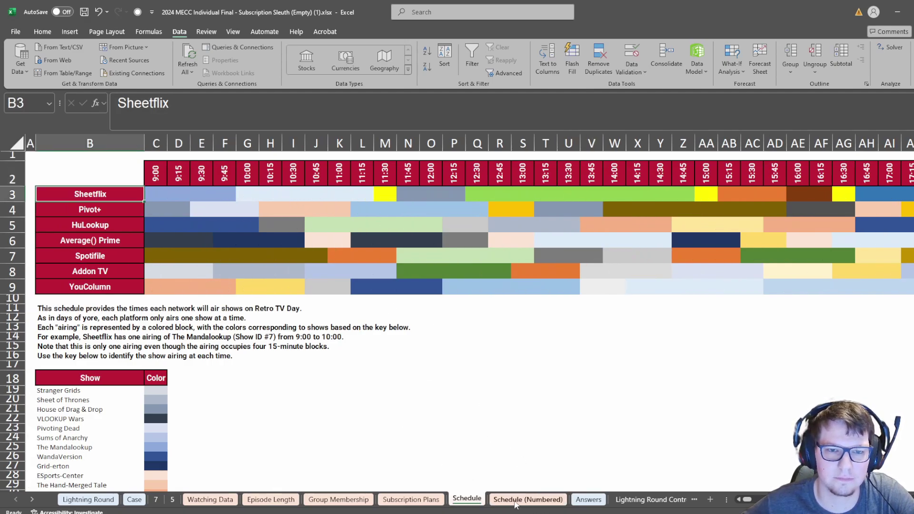
click(518, 501)
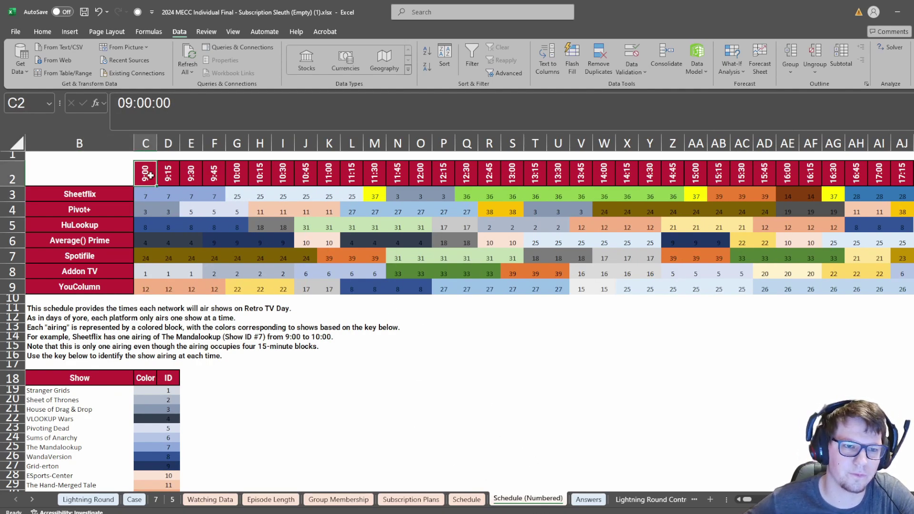
key(ctrl+shift+Right)
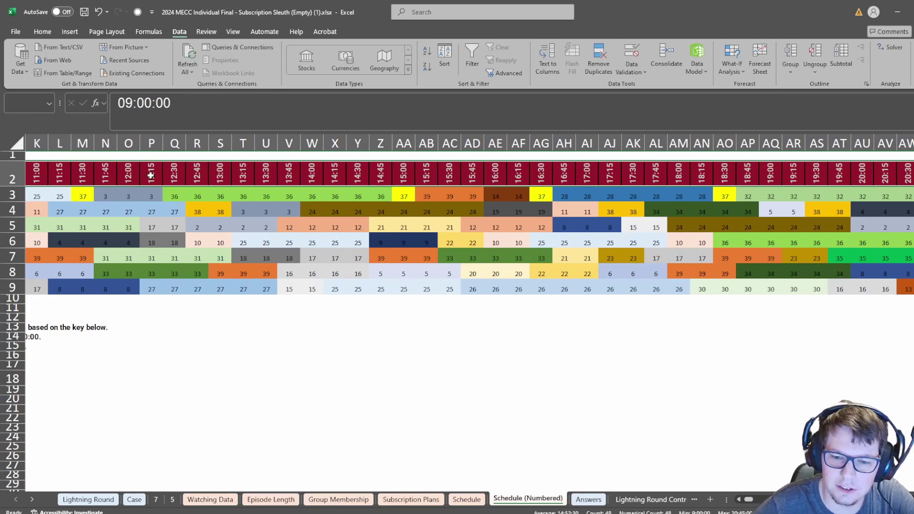
key(ctrl+Home)
text(=seq)
key(Tab)
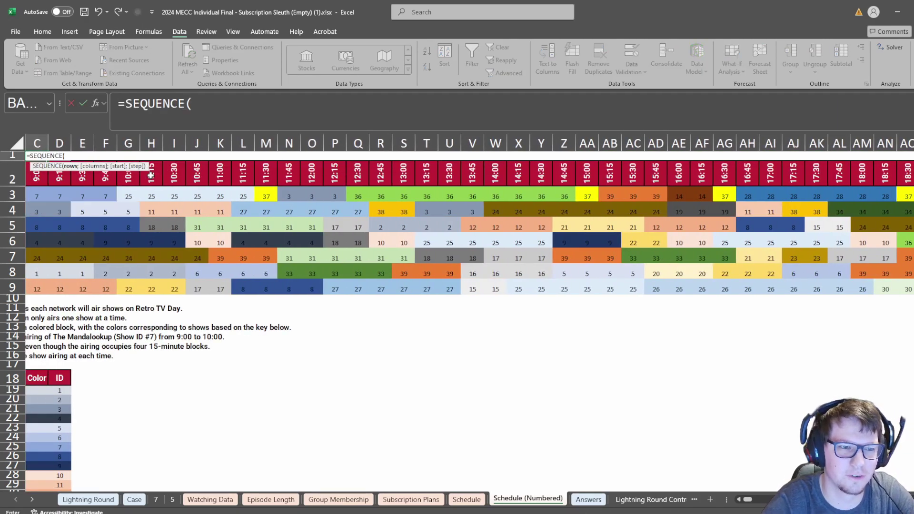
text(;48)
key(Return)
key(Up)
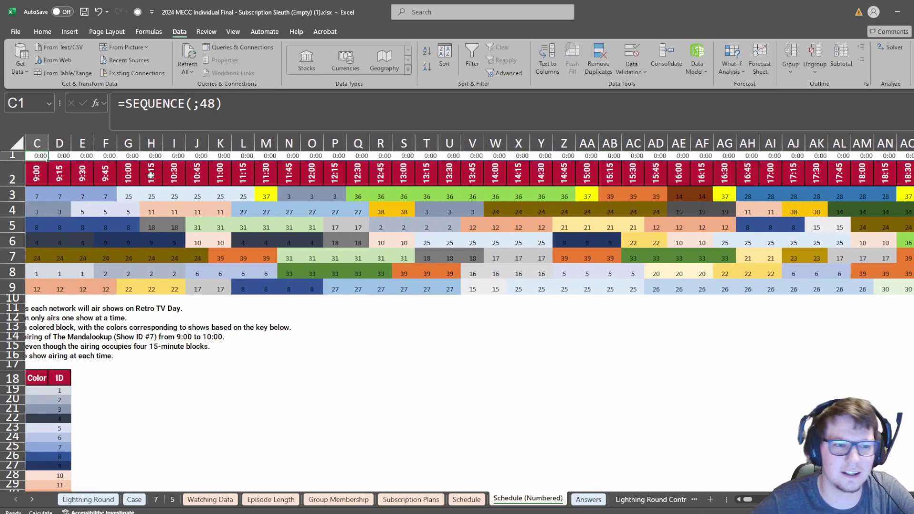
Format the spilled sequence in row 1 as Number.
key(ctrl+shift+Right)
click(48, 31)
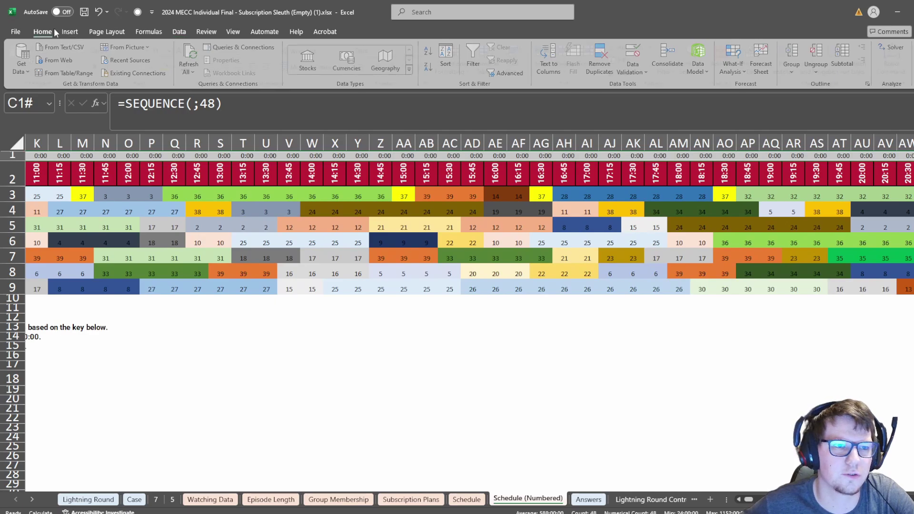
click(428, 51)
click(398, 93)
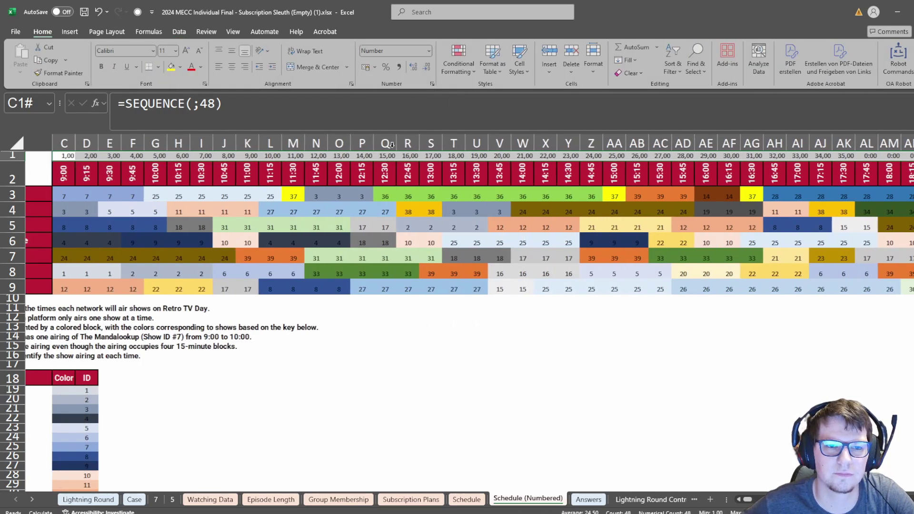
Check the slot numbers in row 1 against the time headers of the numbered schedule.
click(387, 174)
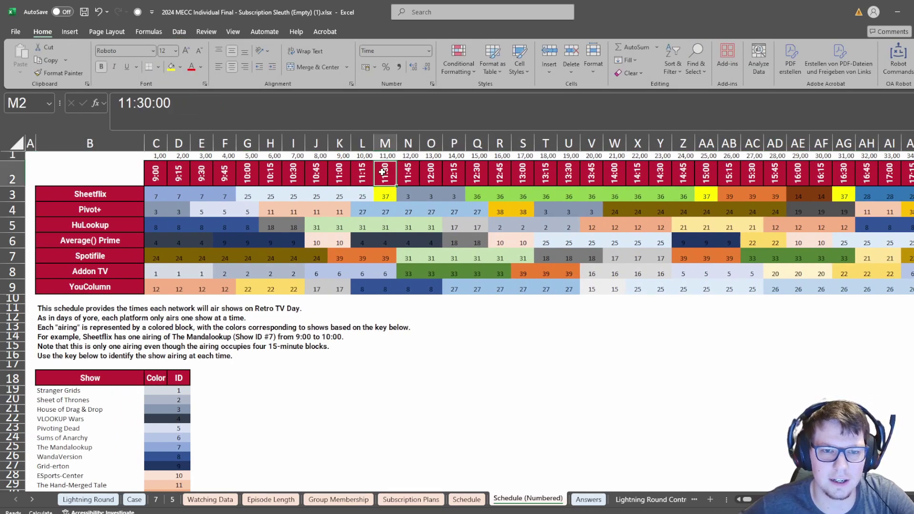
key(Left)
key(Left)
key(Left)
key(Left)
key(Left)
key(Left)
key(Left)
key(Left)
click(467, 500)
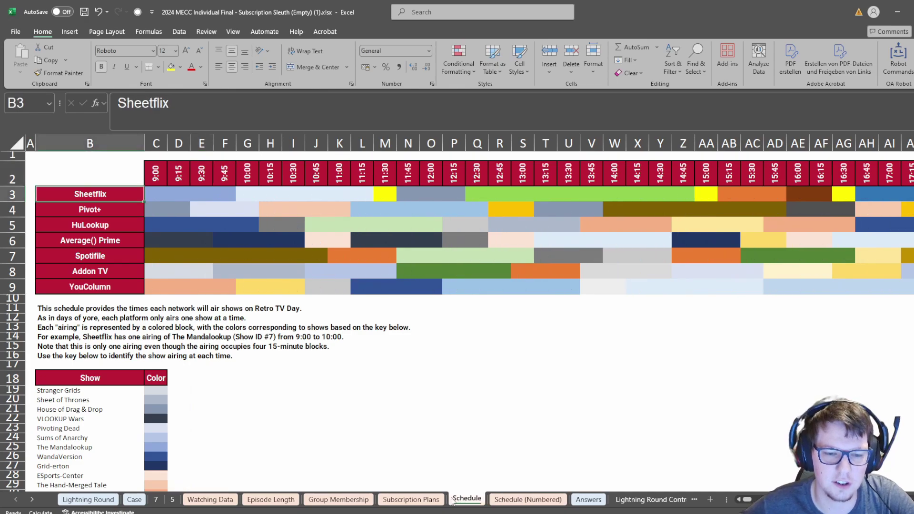
click(411, 500)
In D4 of sheet 7, enter =XMATCH(D3;'Schedule (Numbered)'!C2:AX2;-1) to locate the time slot matching D3 or the next smaller one.
click(156, 500)
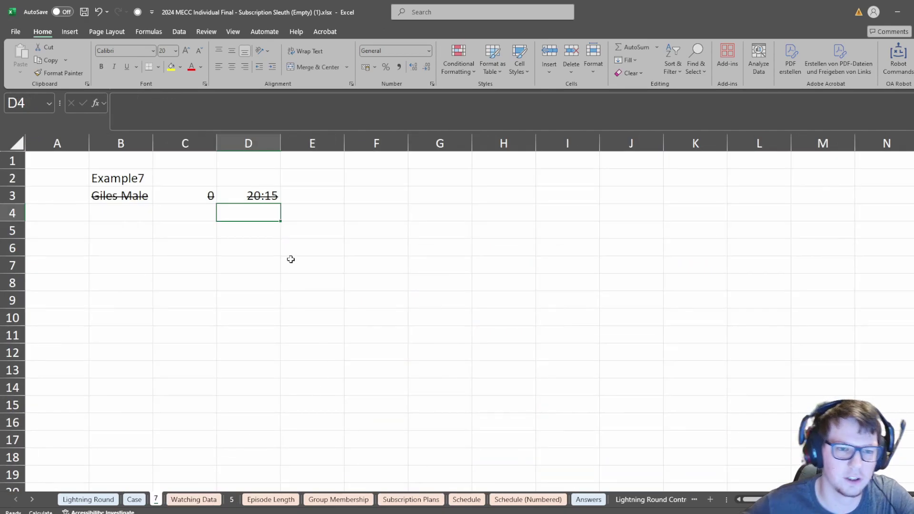
text(=XMATCH()
key(Up)
text(;)
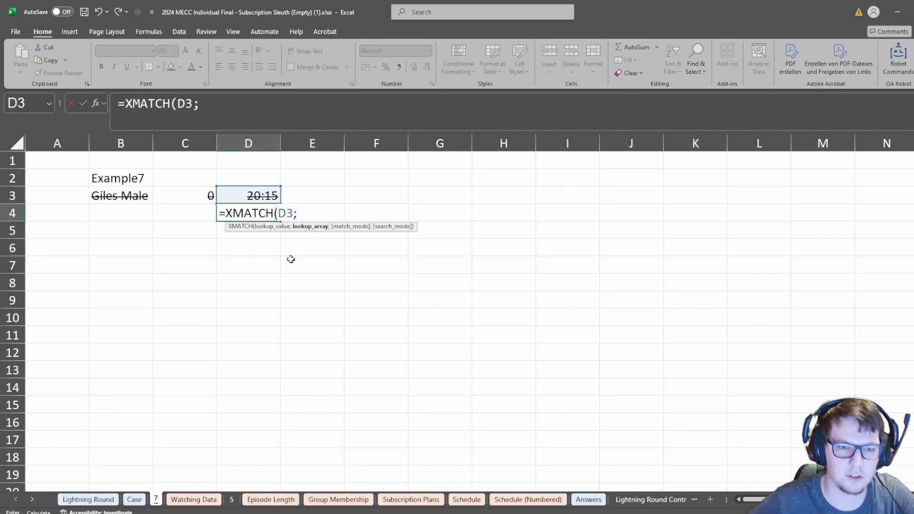
click(528, 500)
drag(169, 179, 907, 179)
text(;)
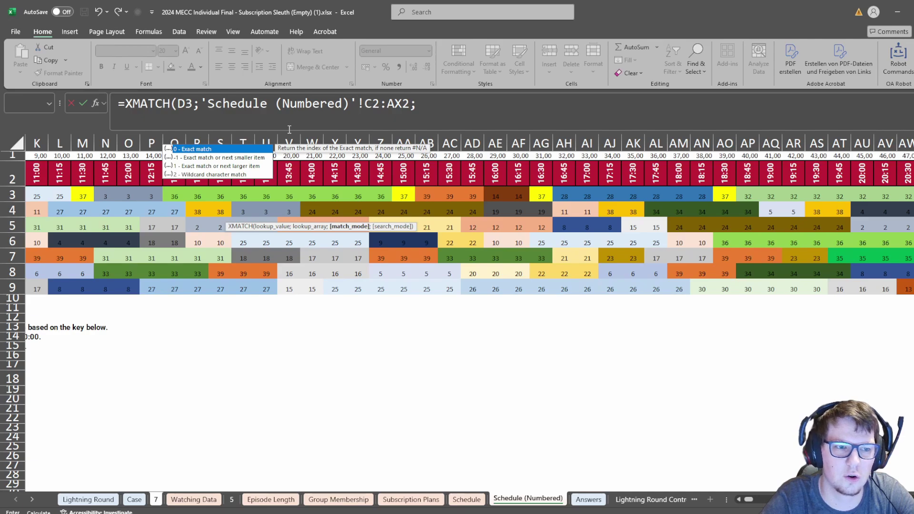
text(-)
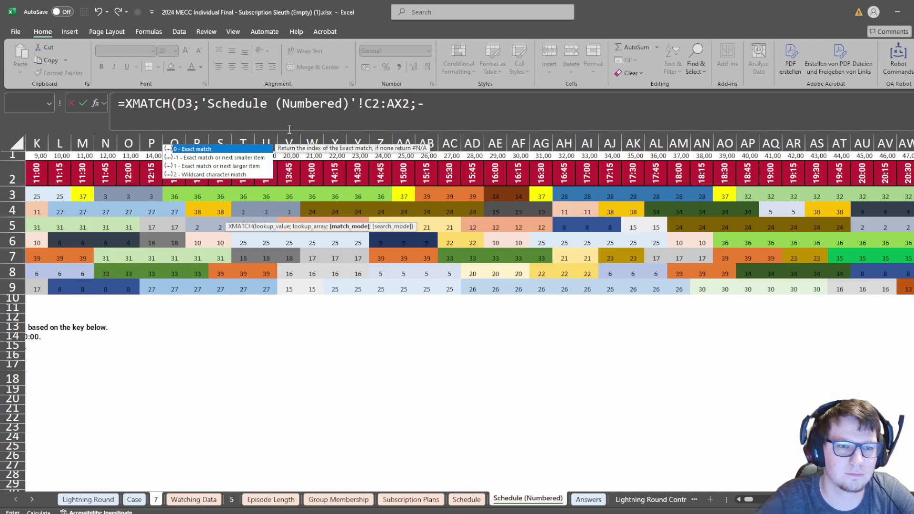
text(1)
scroll(183, 260, left, 3)
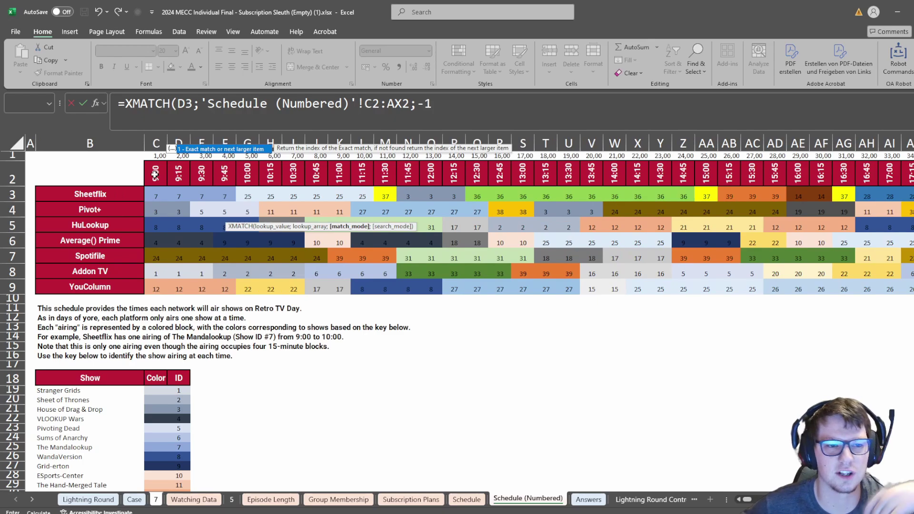
text())
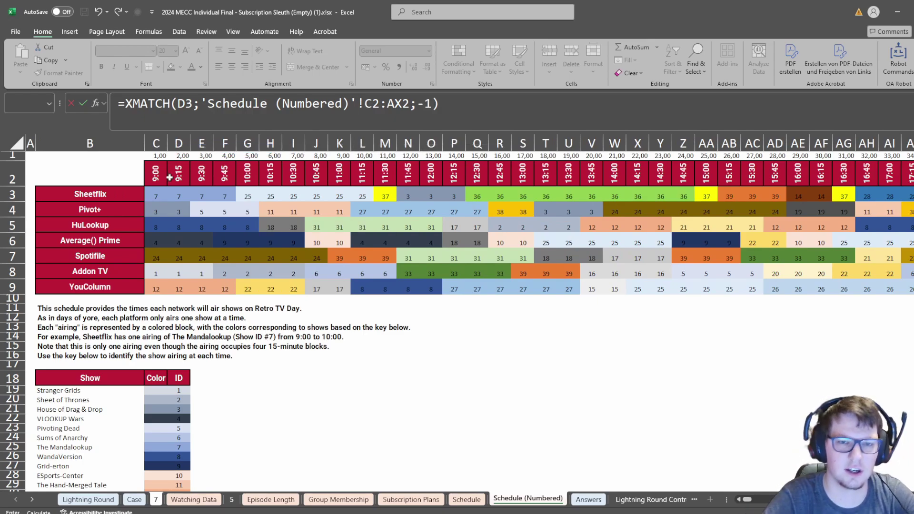
key(Return)
key(Up)
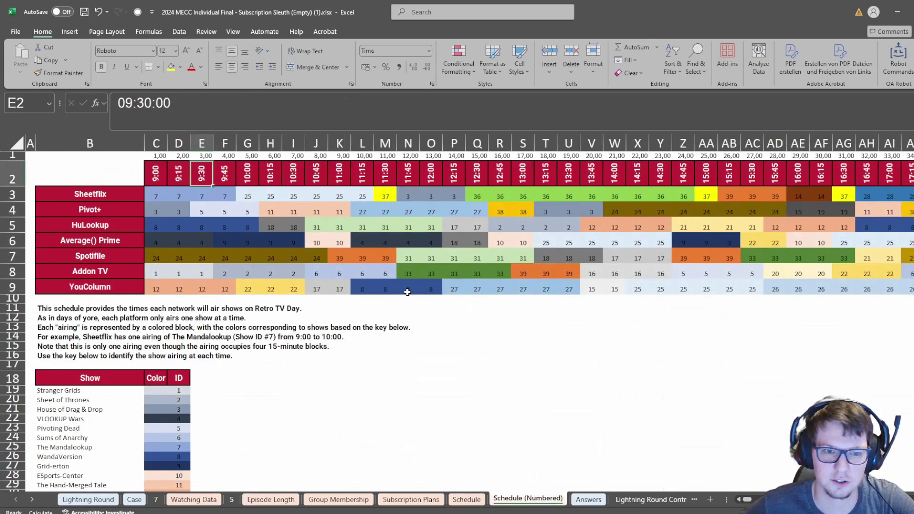
Examine the slot numbering along row 1 of the numbered schedule, from the last time slots back to the first.
click(528, 499)
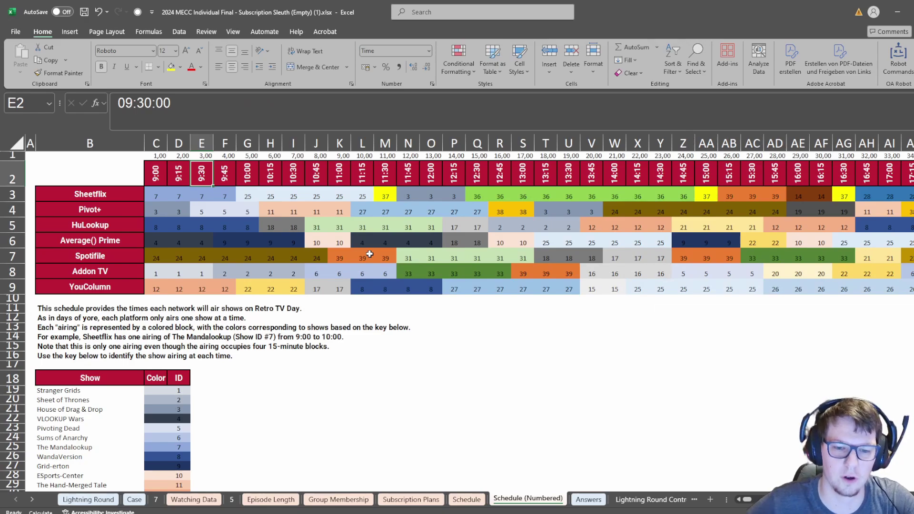
click(466, 500)
click(522, 499)
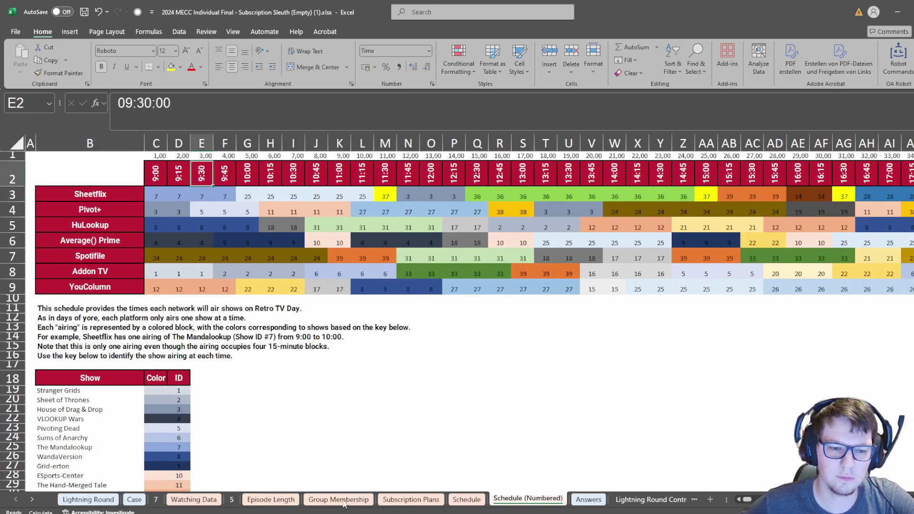
click(156, 499)
click(528, 499)
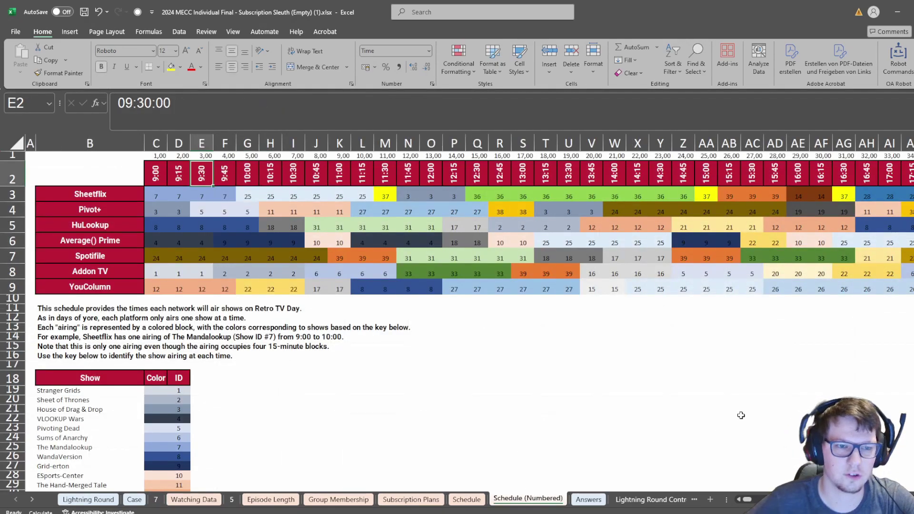
key(Up)
key(ctrl+Right)
key(Right)
key(Left)
key(Left)
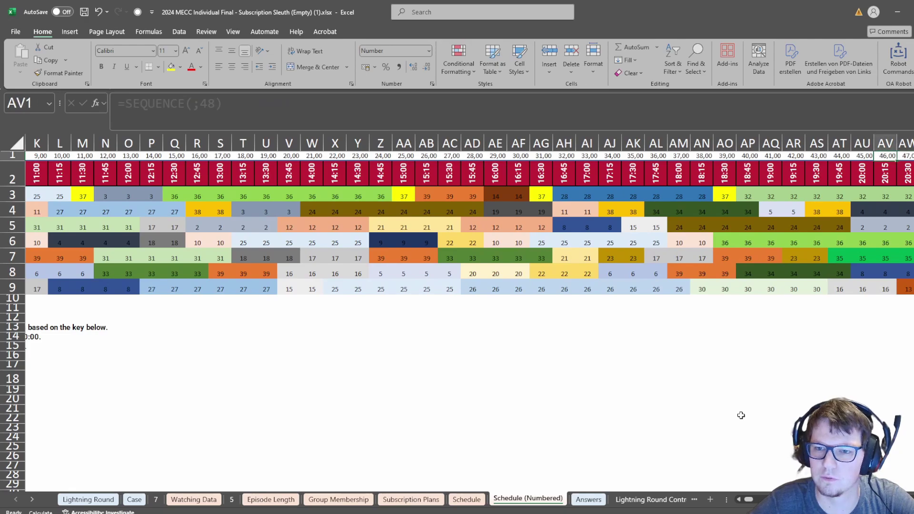
key(Right)
key(Left)
key(ctrl+Left)
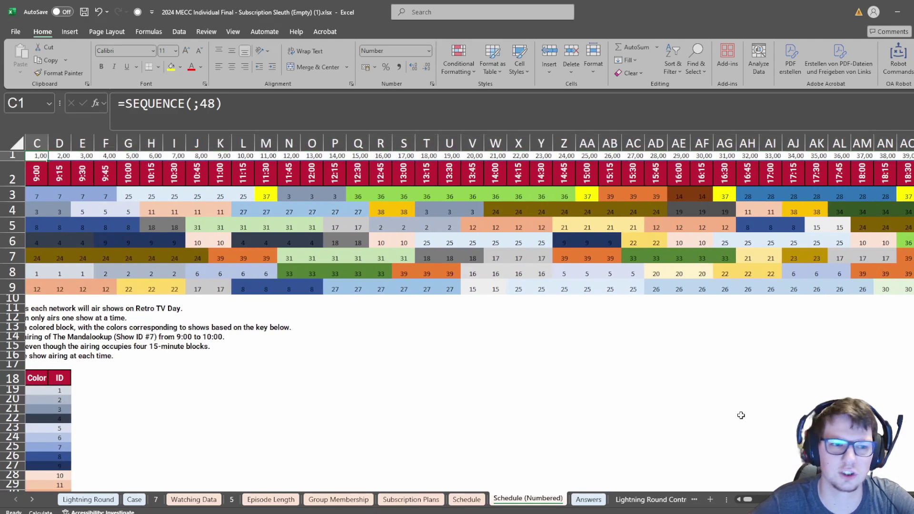
In D6 of sheet 7, start a FILTER formula with 'Schedule (Numbered)'!C3:AX9 as the array.
key(ctrl+Home)
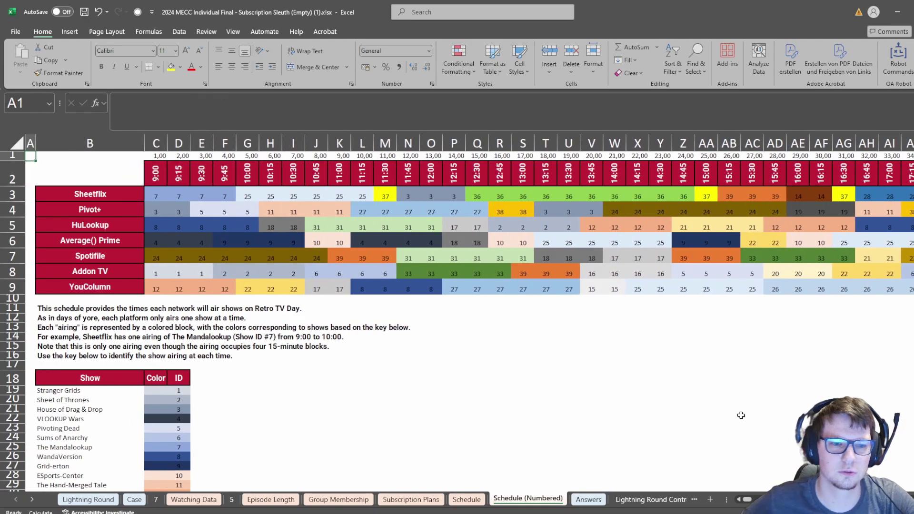
click(156, 499)
key(Down)
key(Down)
key(BackSpace)
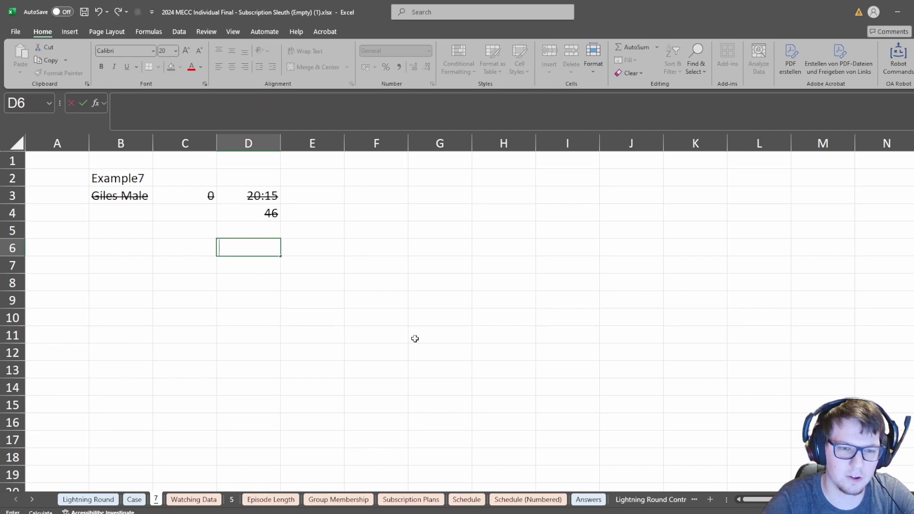
text(=fi)
key(Tab)
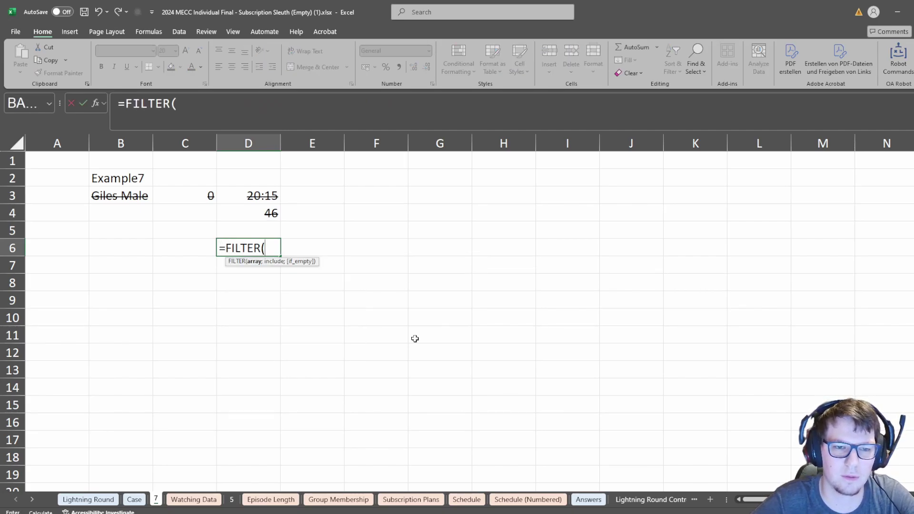
click(526, 499)
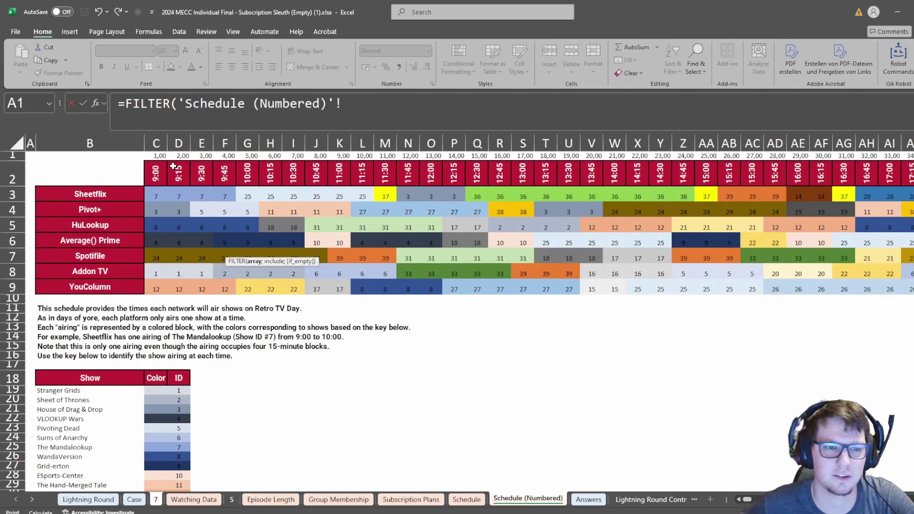
click(153, 156)
key(Down)
key(Down)
key(ctrl+shift+Right)
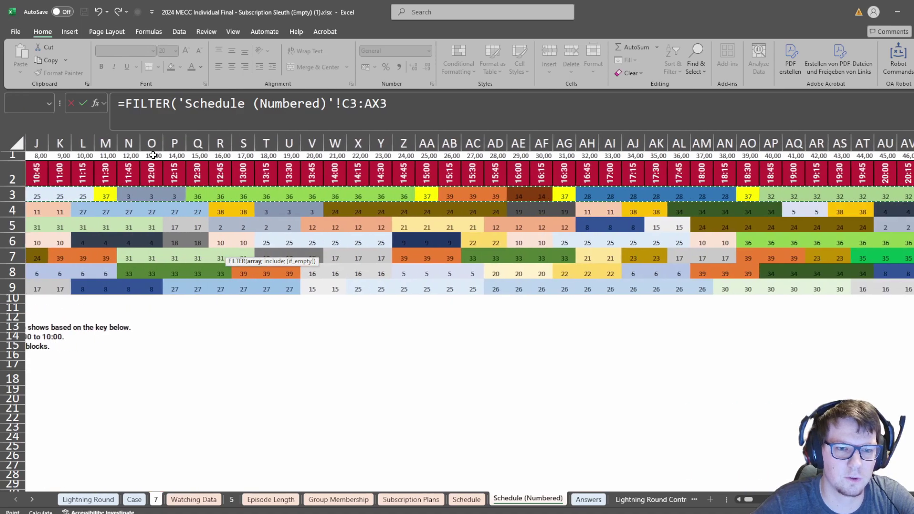
key(ctrl+shift+Down)
text(;)
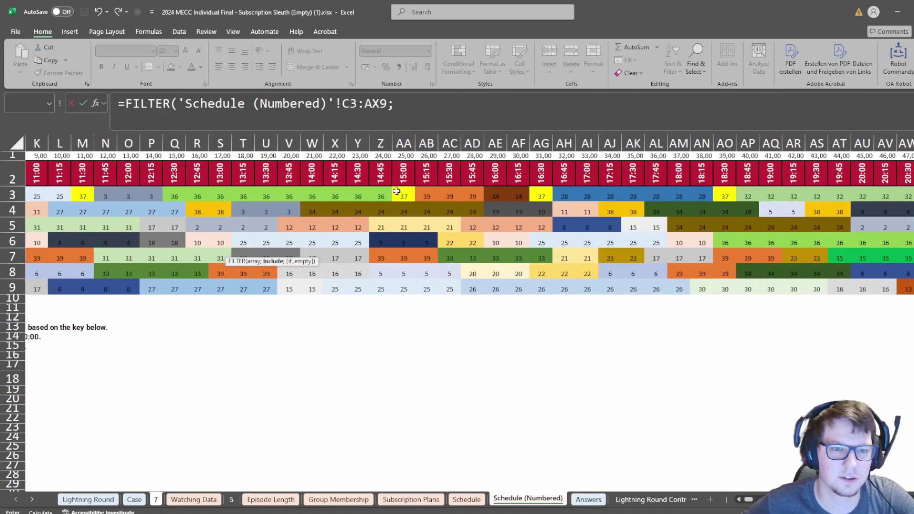
Complete the FILTER with the condition 'Schedule (Numbered)'!C1#='7'!D4 to list the show IDs airing in the matched slot.
click(270, 159)
key(ctrl+Left)
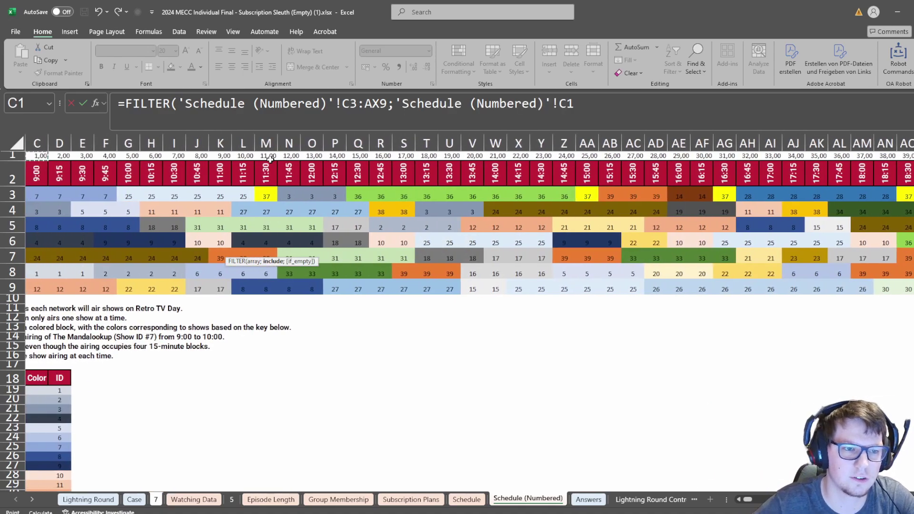
text(#=)
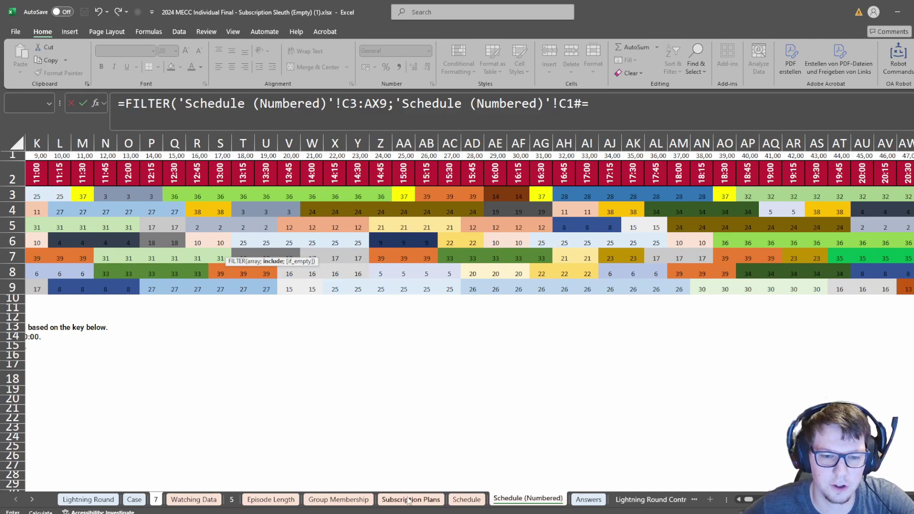
click(157, 503)
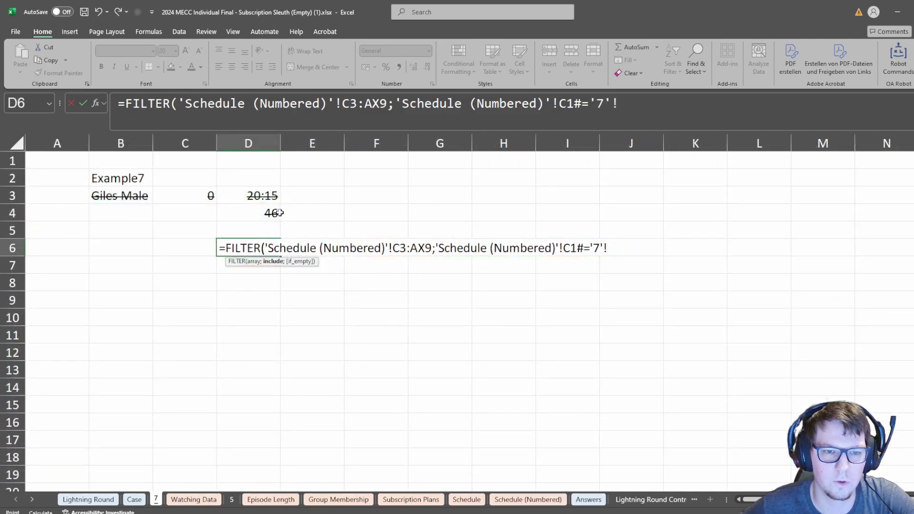
click(262, 214)
text())
key(ctrl+Return)
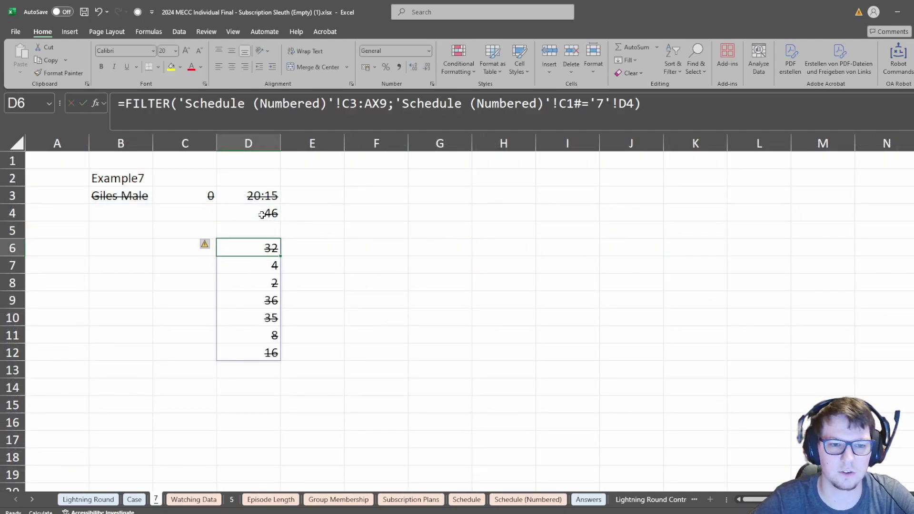
In E6, start an XLOOKUP formula with the spilled show IDs D6# as the lookup value.
key(ctrl+shift+Down)
drag(269, 249, 265, 356)
click(302, 250)
text(=xl)
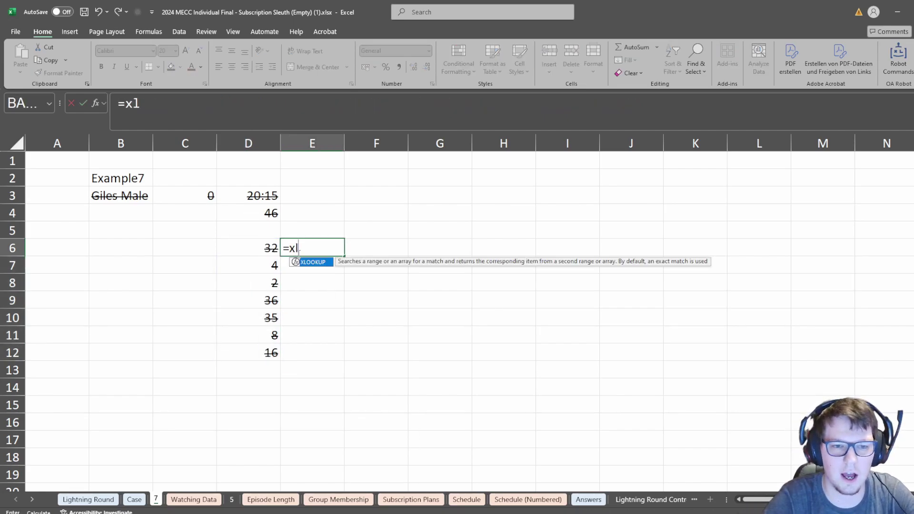
key(Tab)
key(Left)
key(ctrl+shift+Down)
text(;)
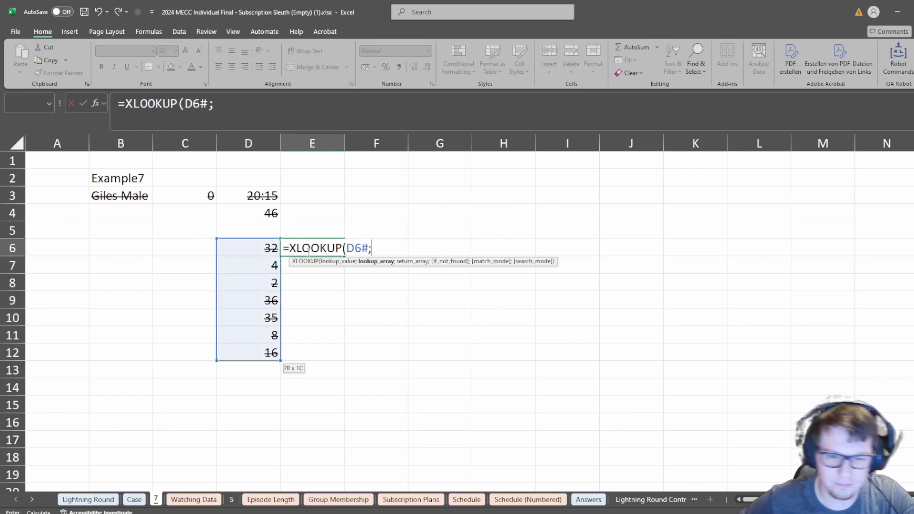
Set the XLOOKUP's lookup array to the ID column of the show key, 'Schedule (Numbered)'!D19:D57.
click(465, 500)
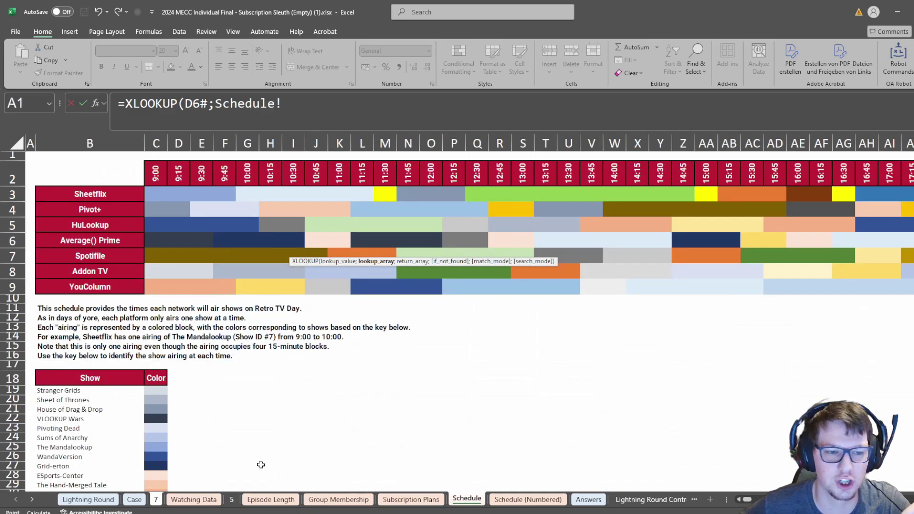
click(522, 485)
click(526, 500)
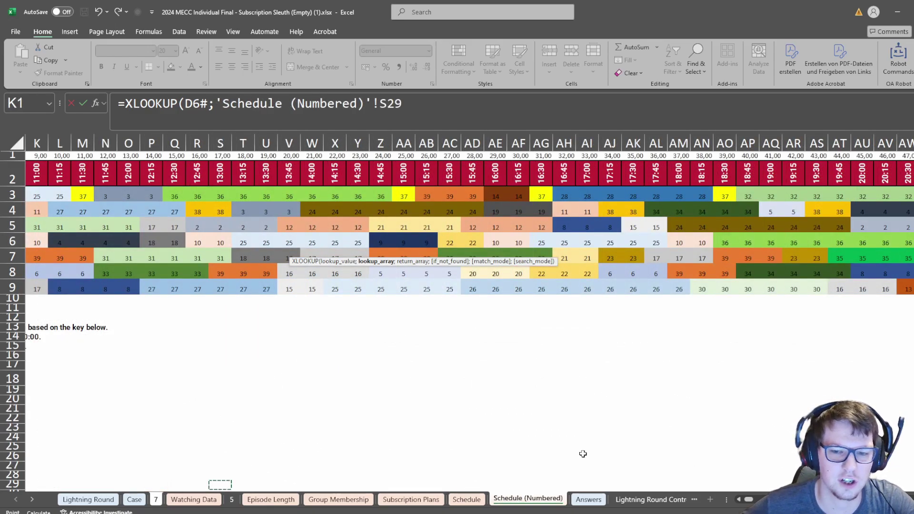
click(759, 500)
drag(758, 499, 620, 500)
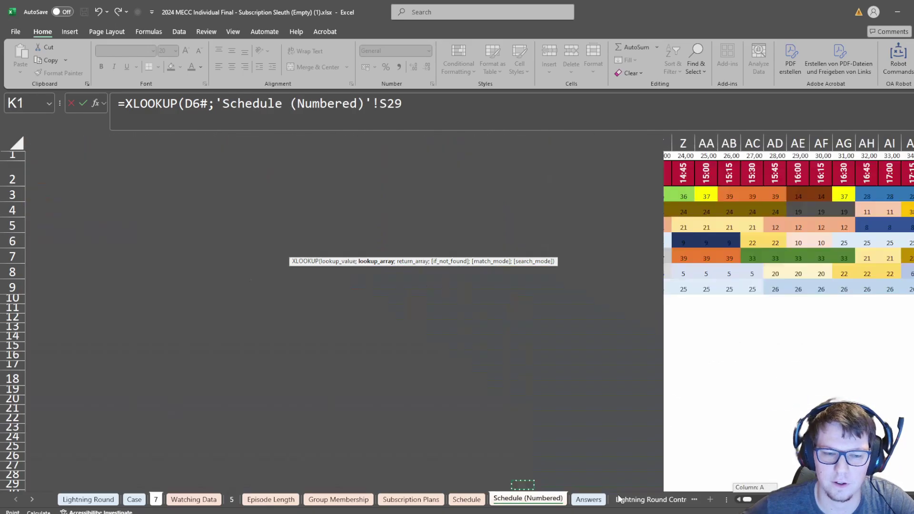
click(179, 391)
key(ctrl+shift+Down)
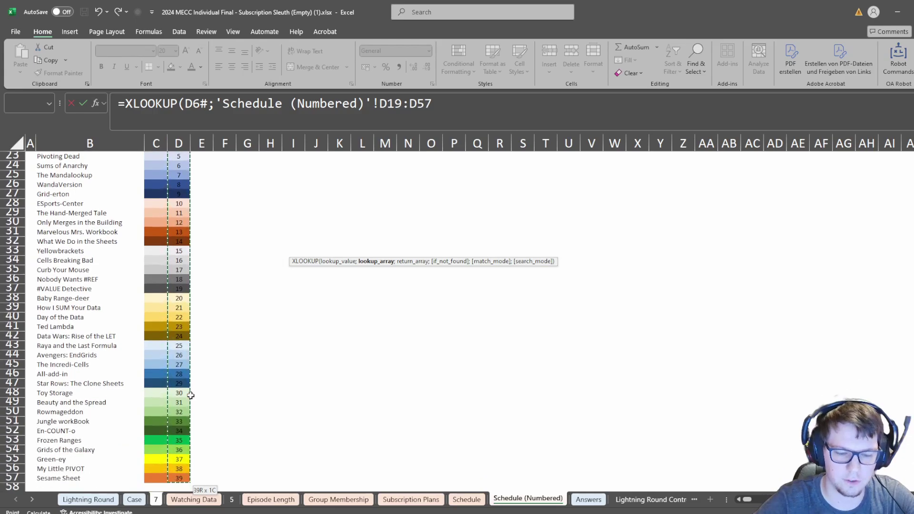
text(;)
Complete the XLOOKUP with the show names in 'Schedule (Numbered)'!B19:B57 as the return array.
click(65, 410)
key(ctrl+Up)
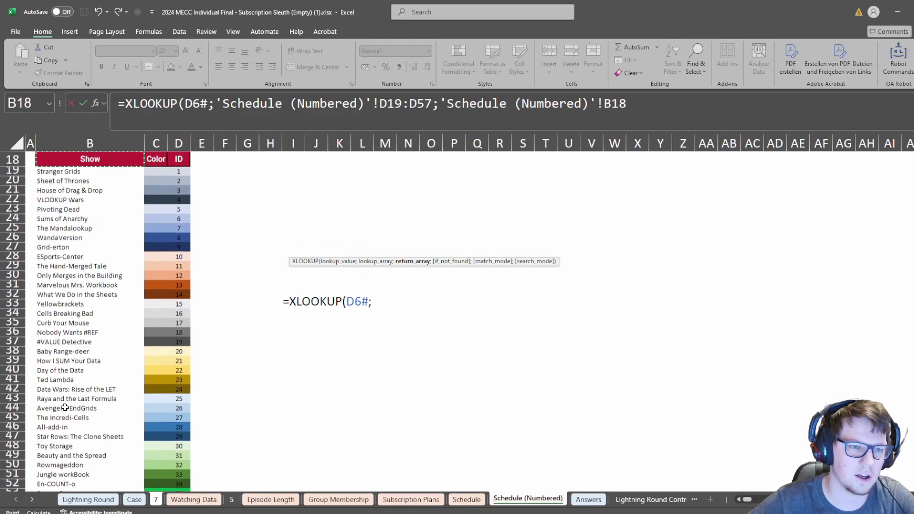
key(Down)
key(ctrl+shift+Down)
key(Return)
key(Up)
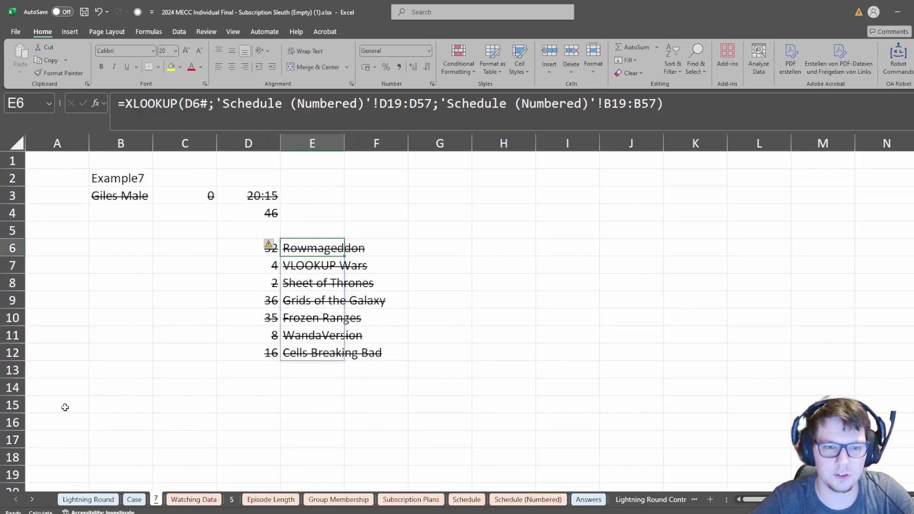
key(ctrl+Down)
key(ctrl+Up)
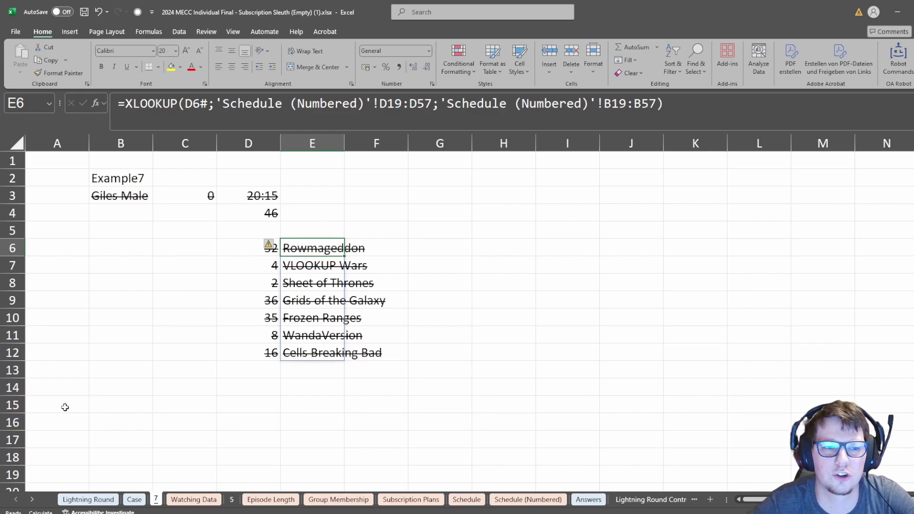
Review the Level 7 rule on the Case sheet that defines a person's most-watched show.
key(Right)
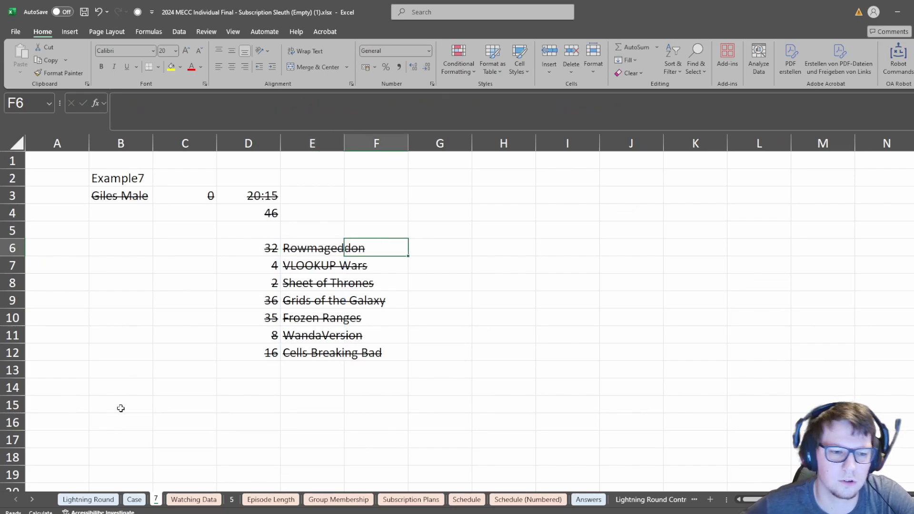
click(107, 500)
click(139, 500)
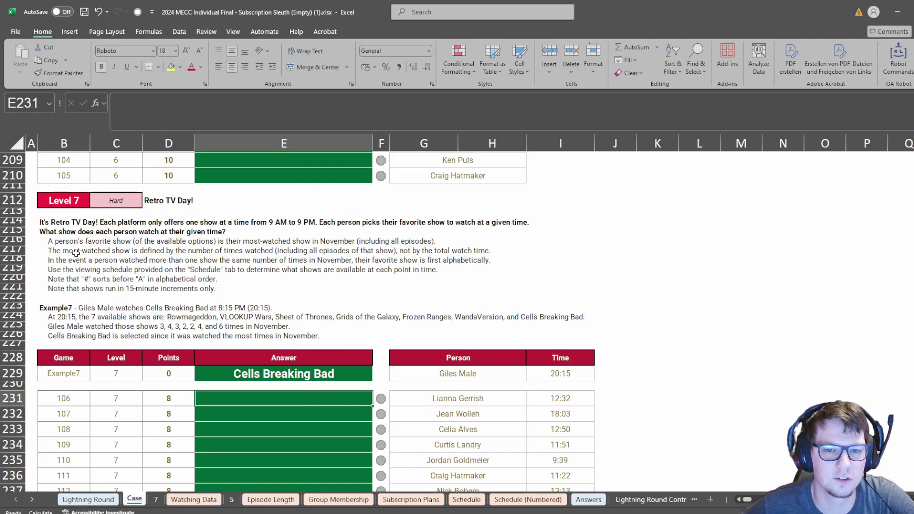
drag(76, 251, 491, 251)
click(491, 251)
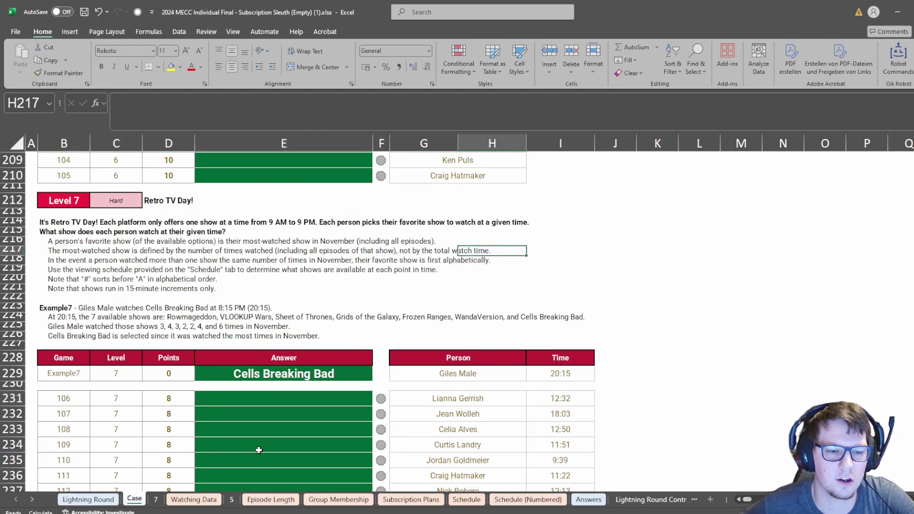
click(168, 499)
click(230, 500)
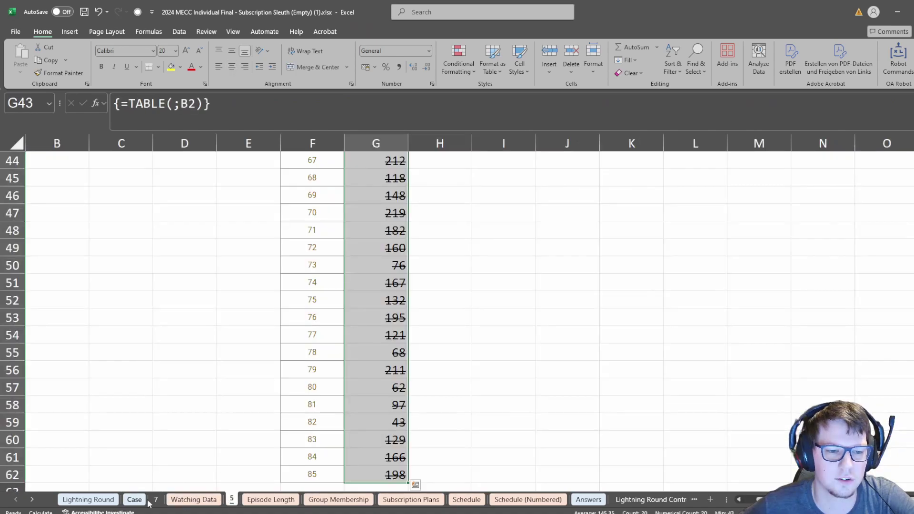
click(136, 500)
click(156, 499)
In F6 of sheet 7, enter =COUNTIFS(watch[Show];E6) to count the viewings of the first available show.
text(=)
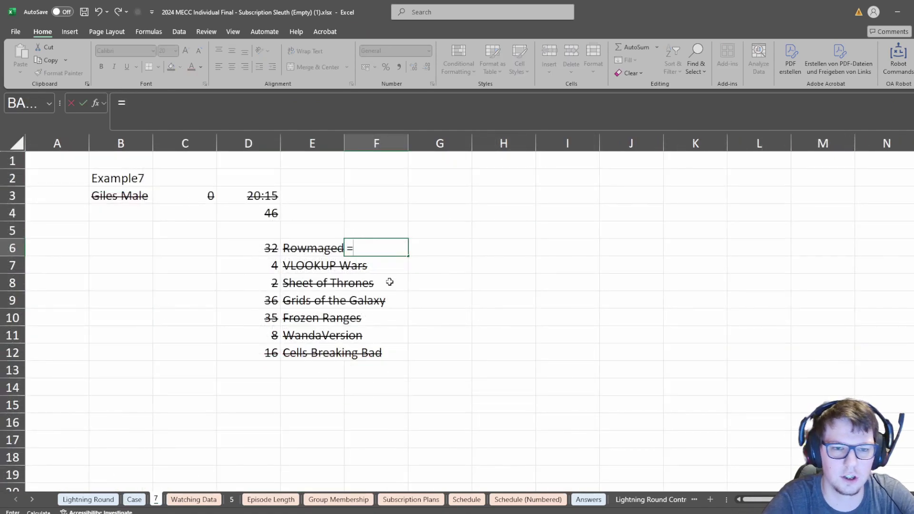
text(countif)
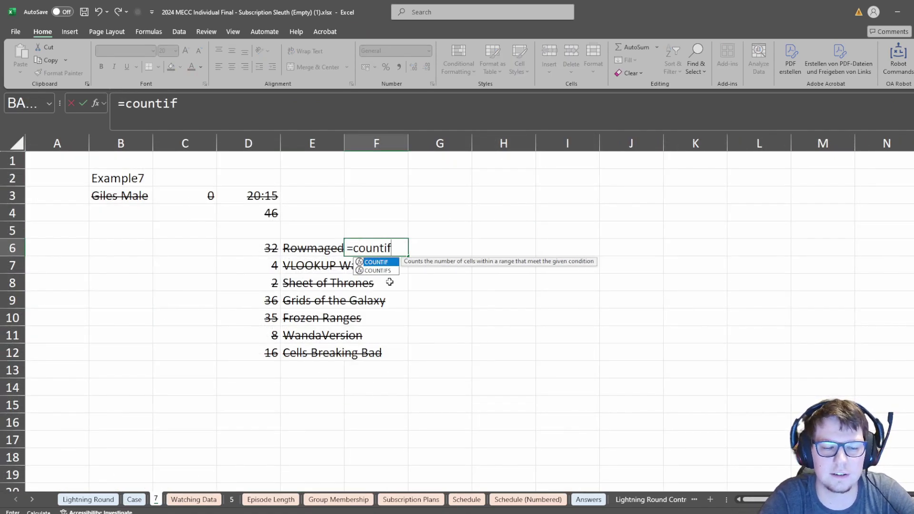
text(s(watch[)
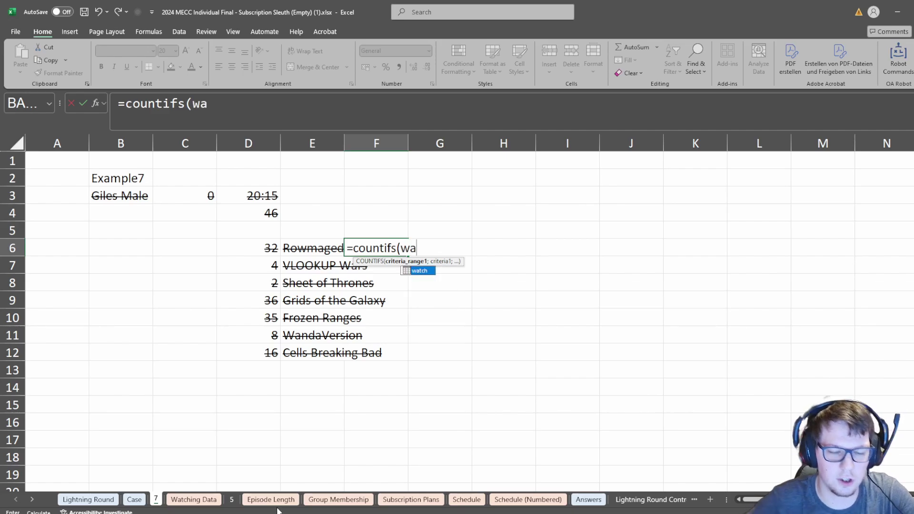
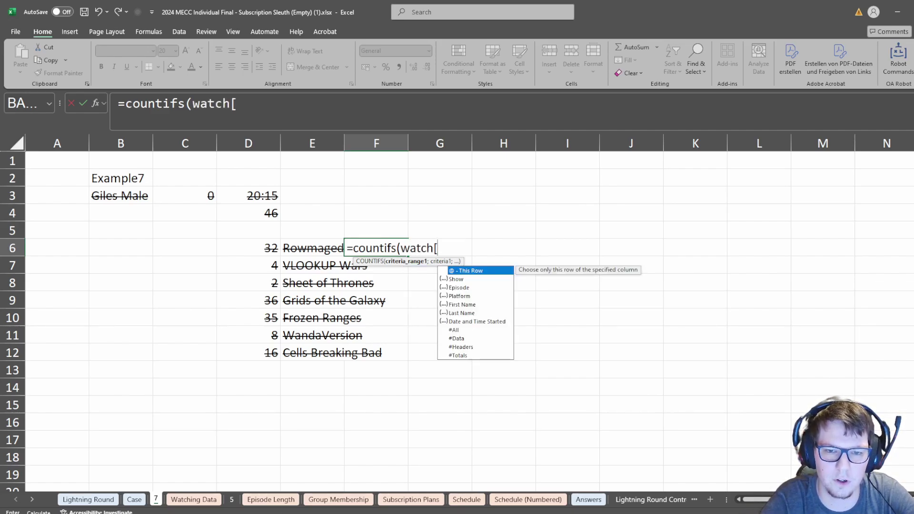
text(Show];)
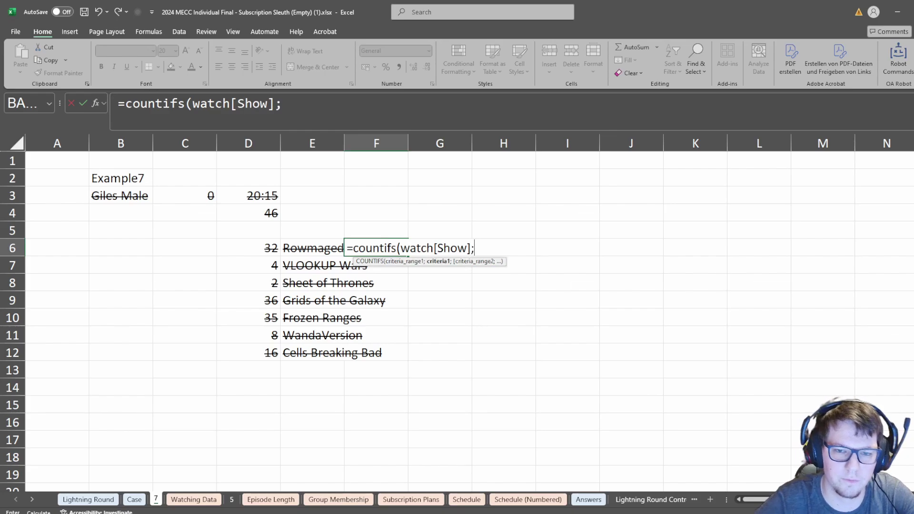
key(Left)
key(Return)
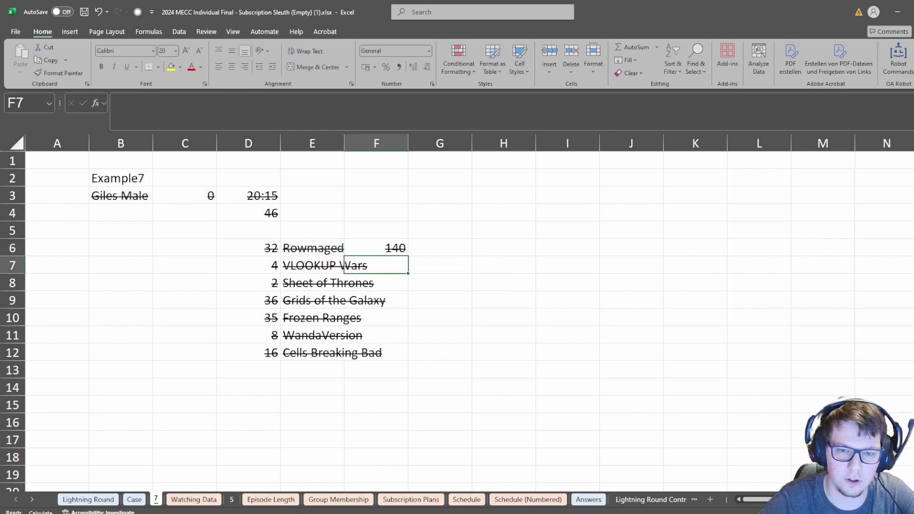
On the Watching Data sheet, add a table column headed Full directly after Date and Time Started.
click(376, 247)
click(205, 501)
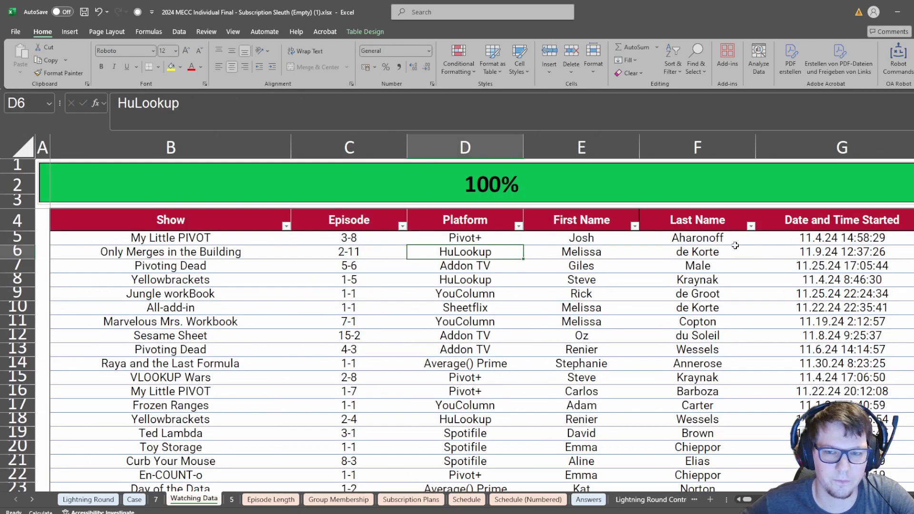
click(790, 219)
key(Right)
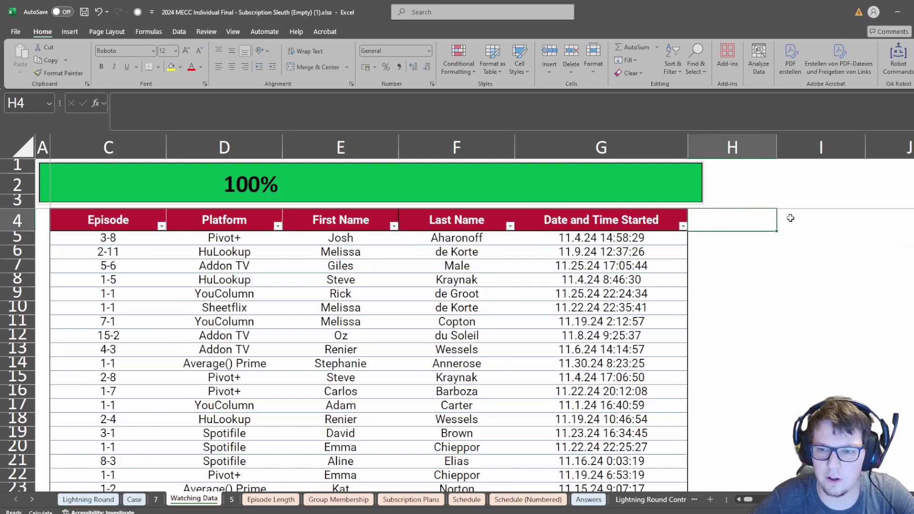
text(Full)
key(Return)
In the Full column's first data row, write a formula joining First Name, a space and Last Name.
text(=)
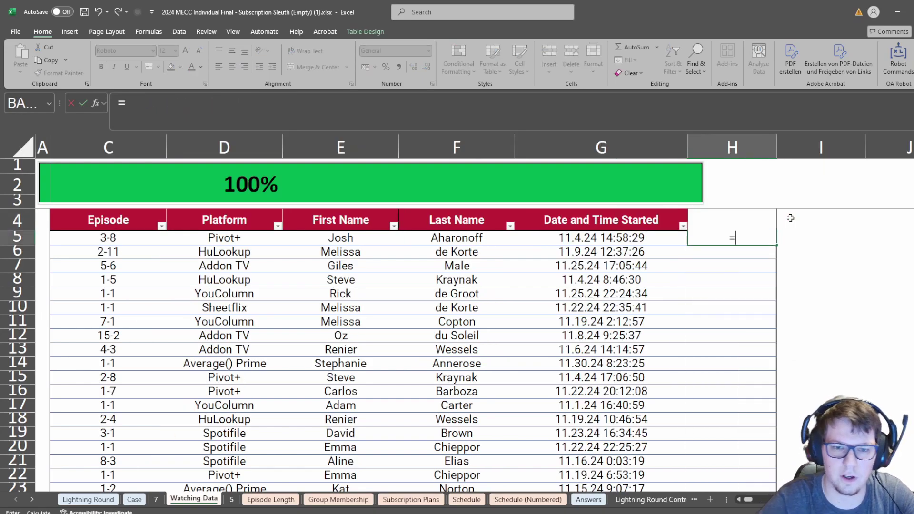
key(Left)
key(Left)
key(Left)
text(&)
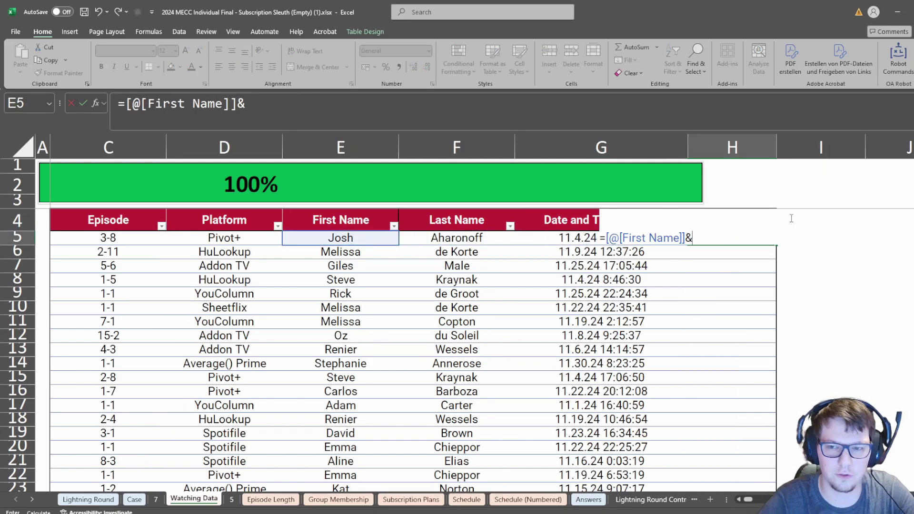
text(" "&)
key(Left)
key(Left)
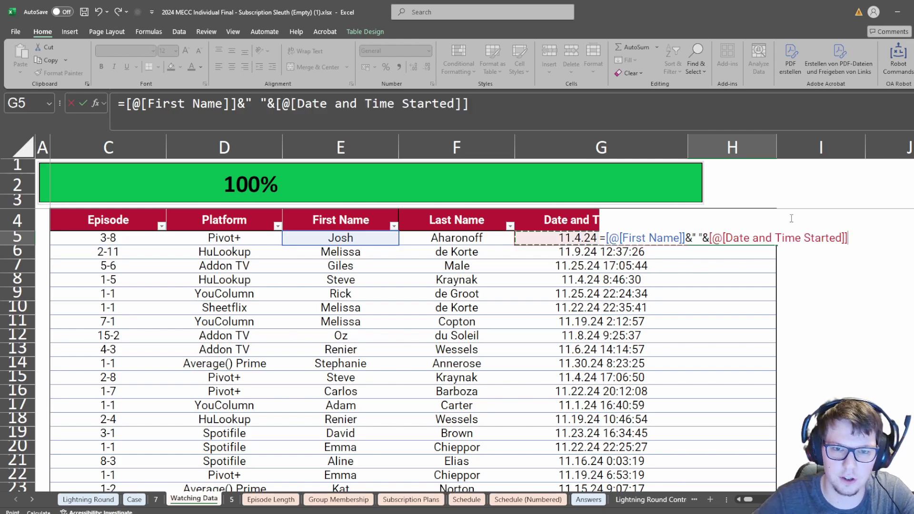
text())
key(Return)
key(Escape)
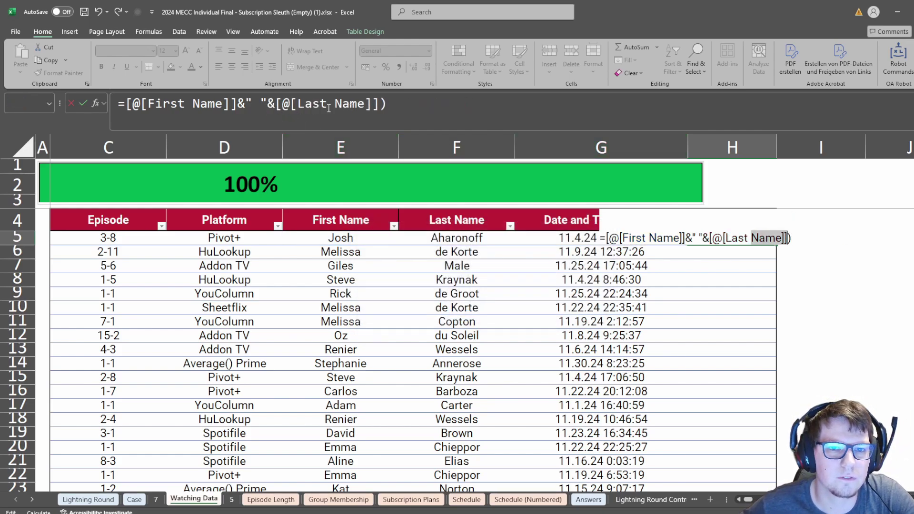
Remove the stray closing parenthesis and fill the Full column with =[@[First Name]]&" "&[@[Last Name]].
click(276, 103)
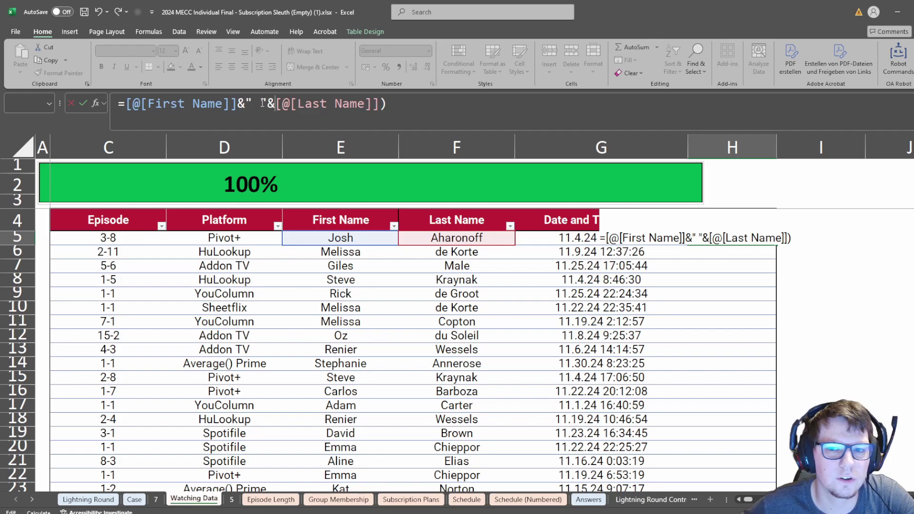
key(Return)
key(Escape)
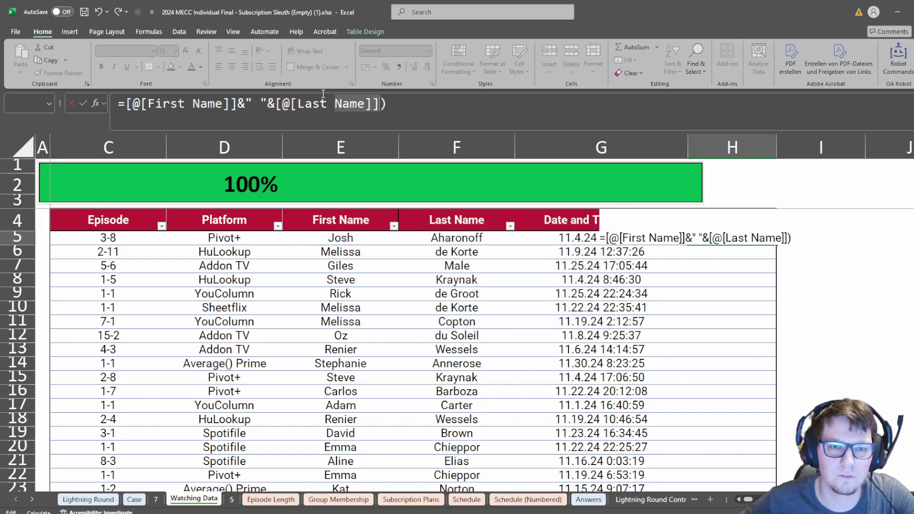
click(421, 110)
key(BackSpace)
key(ctrl+Return)
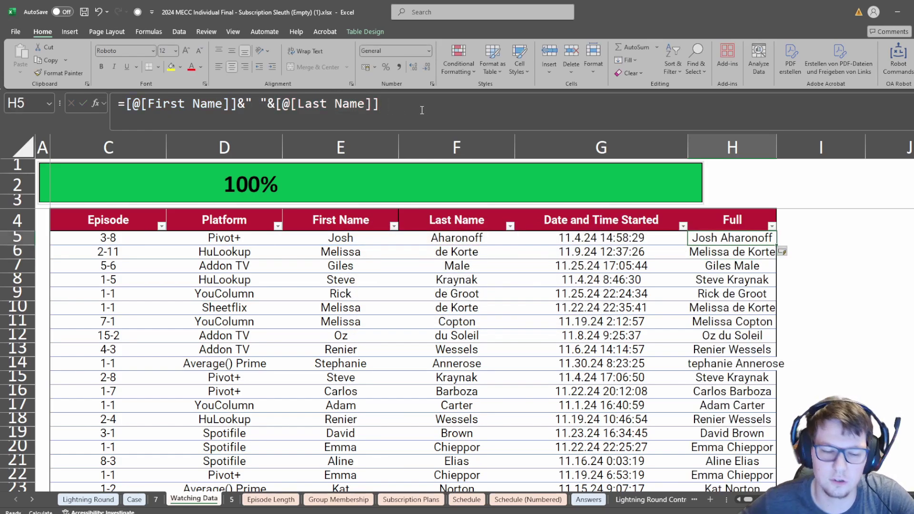
On sheet 7, extend the COUNTIFS in F6 with criteria range watch[Full] and the person's name in B3 as criterion.
click(155, 499)
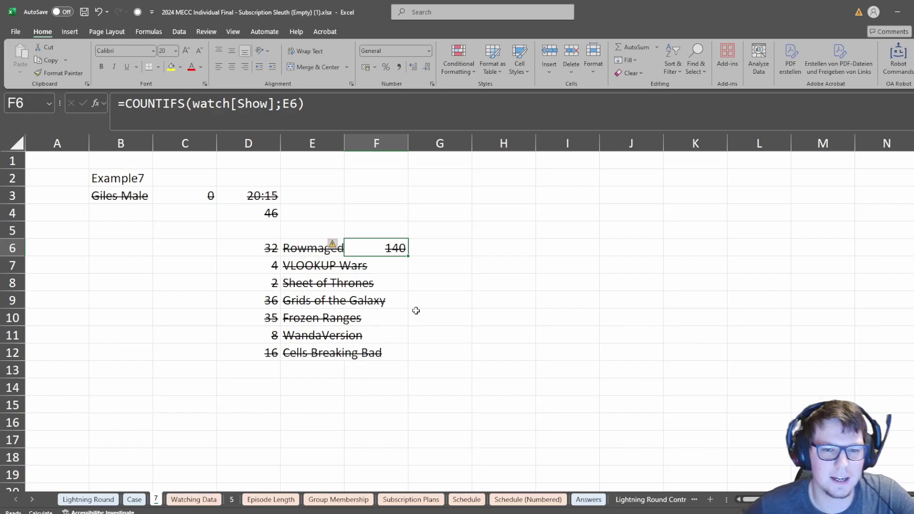
click(300, 104)
text(;)
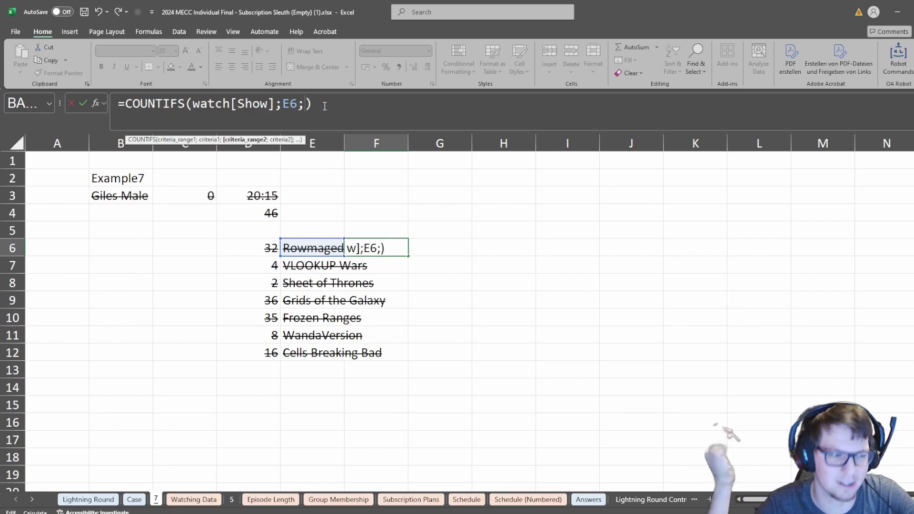
text())
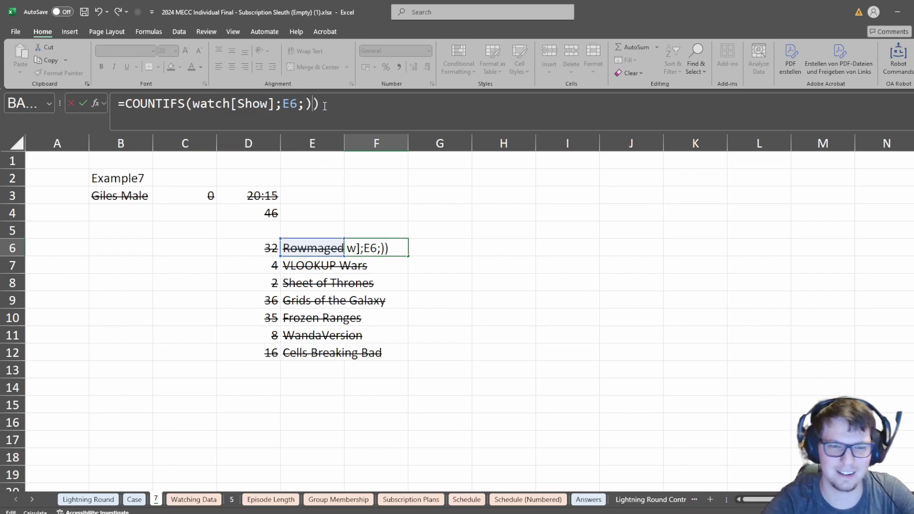
key(BackSpace)
text(watch)
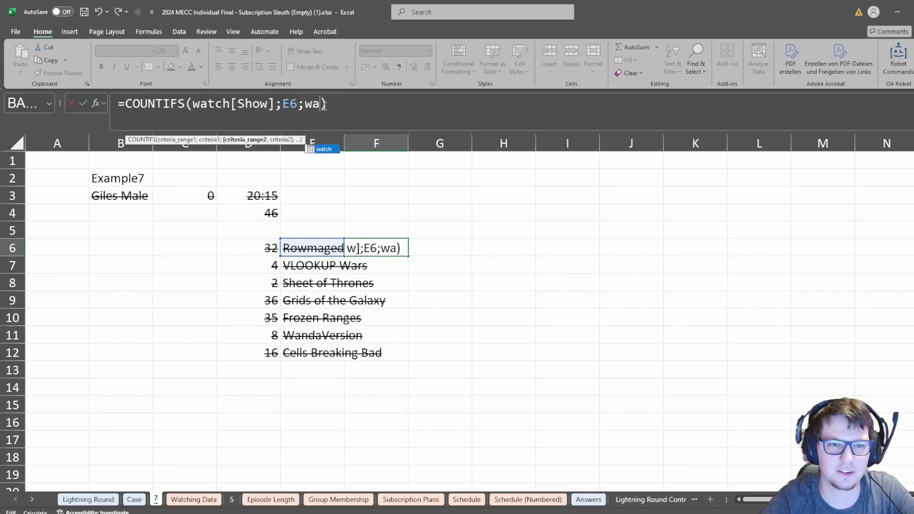
text([)
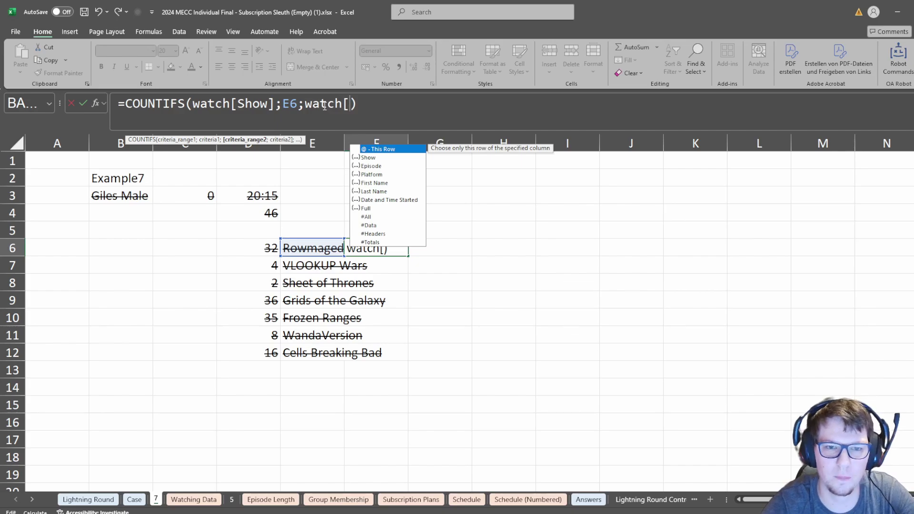
key(Down)
key(Down)
key(Down)
key(Down)
key(Down)
key(Down)
key(Down)
key(Tab)
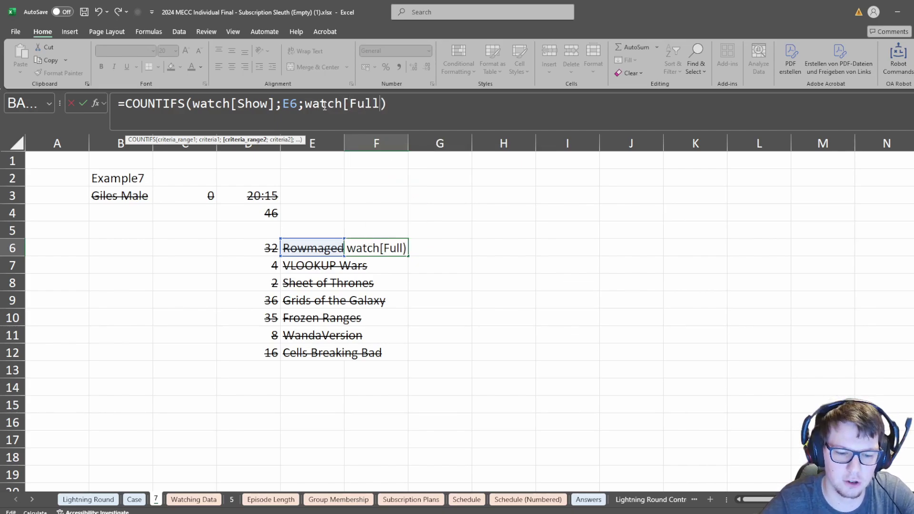
text(];)
click(116, 193)
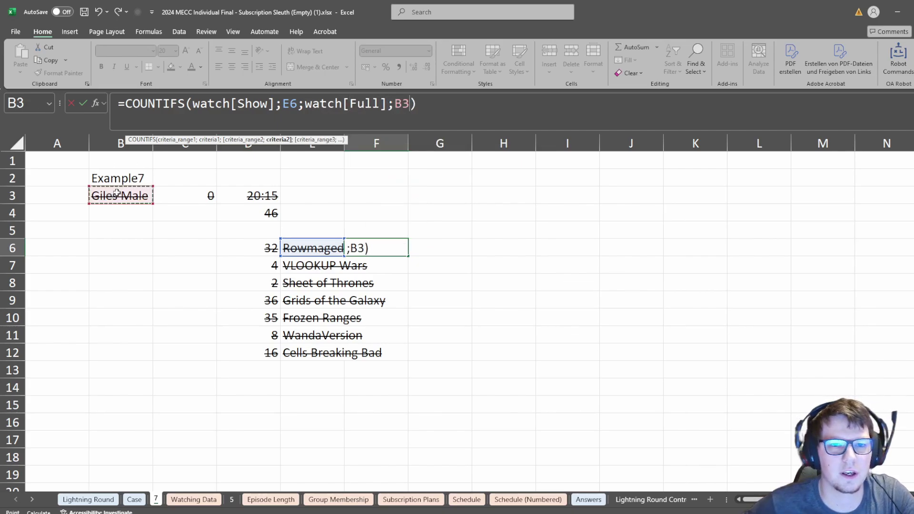
key(Return)
Make the COUNTIFS in F6 count every available show by changing its show criterion to E6#.
key(Up)
key(ctrl+c)
key(Left)
key(ctrl+Down)
key(Right)
key(ctrl+Up)
key(ctrl+v)
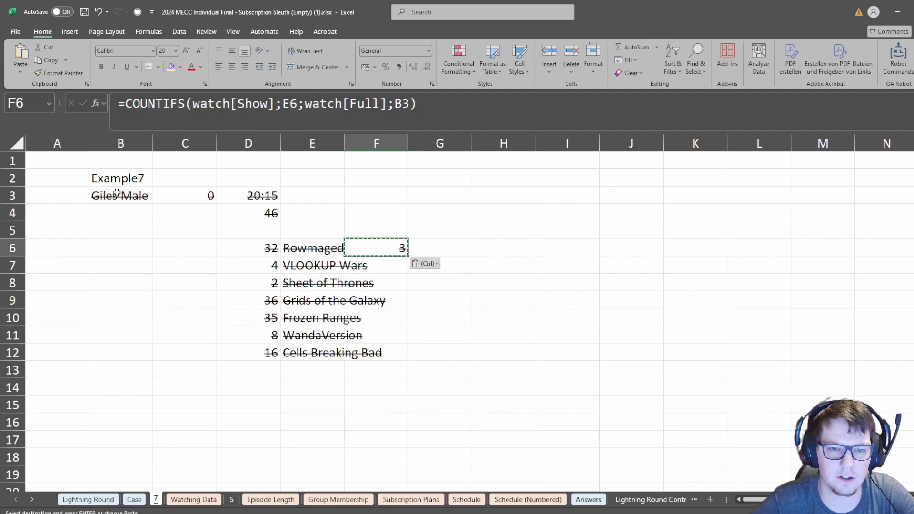
click(299, 103)
text(#)
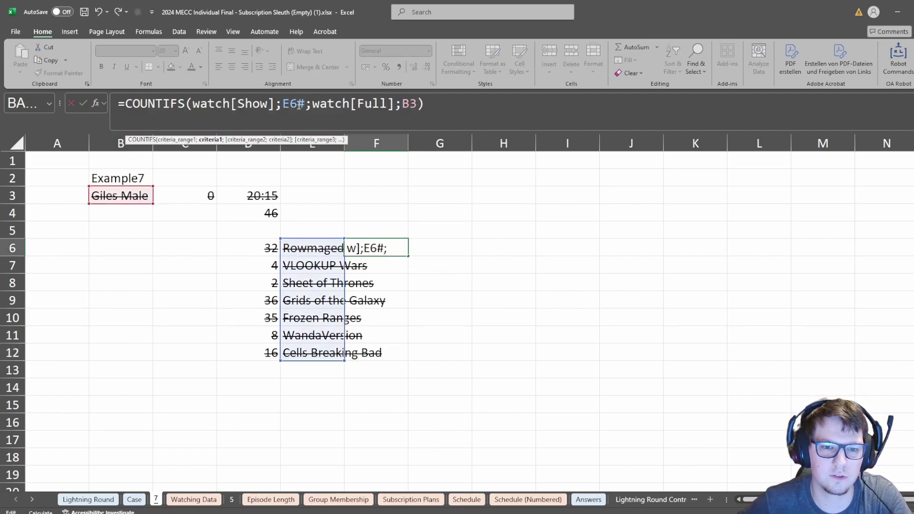
key(Return)
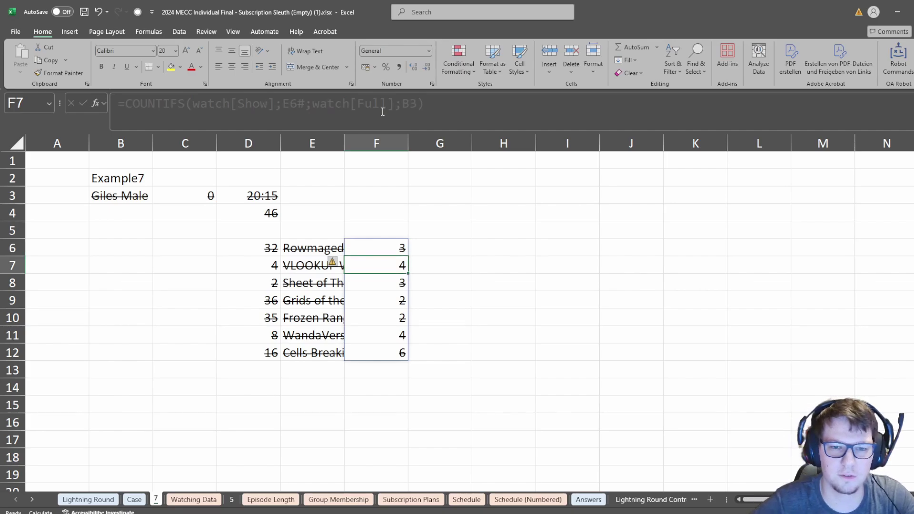
key(Up)
key(Right)
key(Right)
key(Up)
text(=sum)
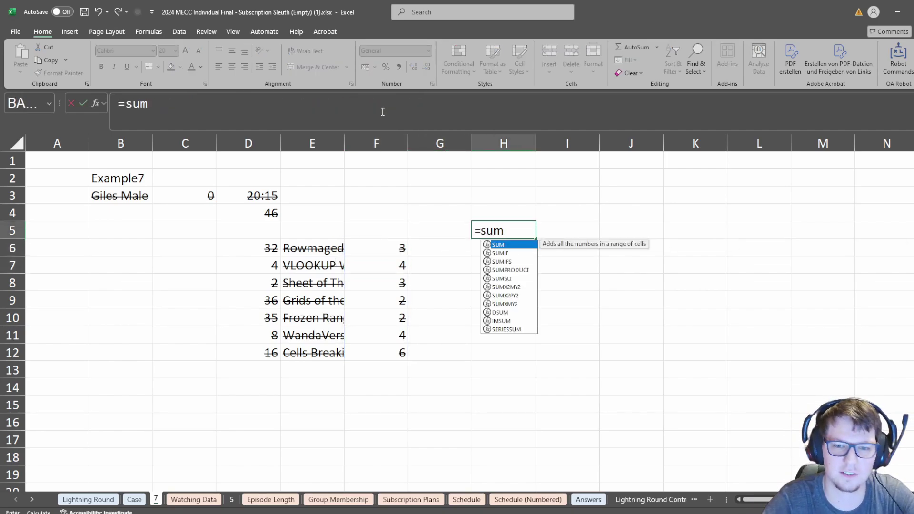
text(()
key(Left)
key(Down)
key(Down)
key(Left)
key(Up)
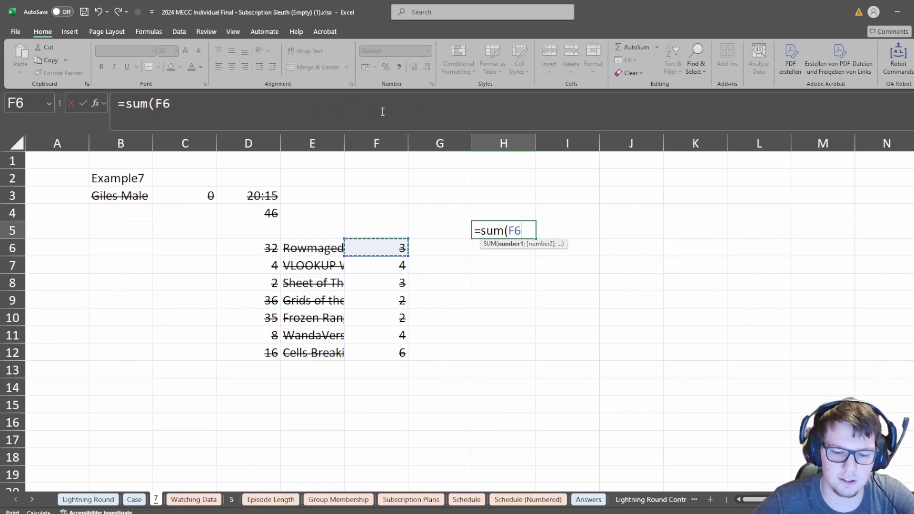
key(Escape)
text(=)
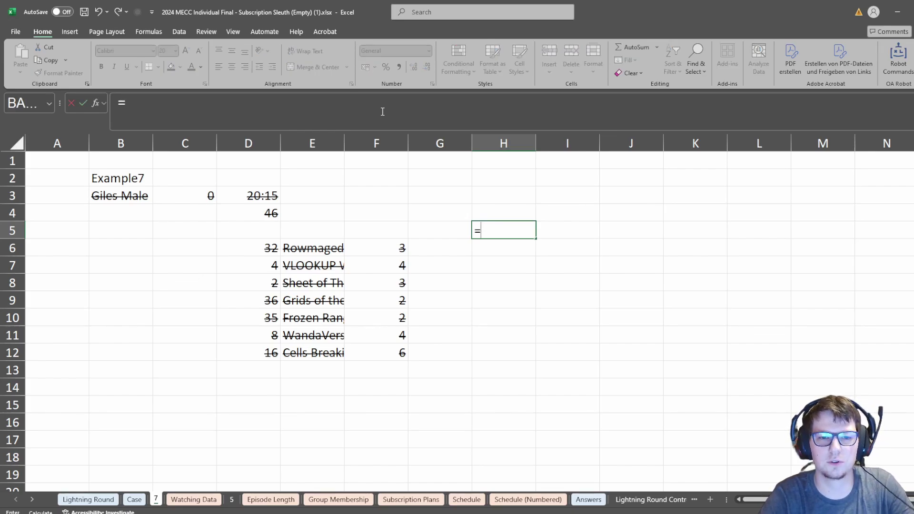
text(sort)
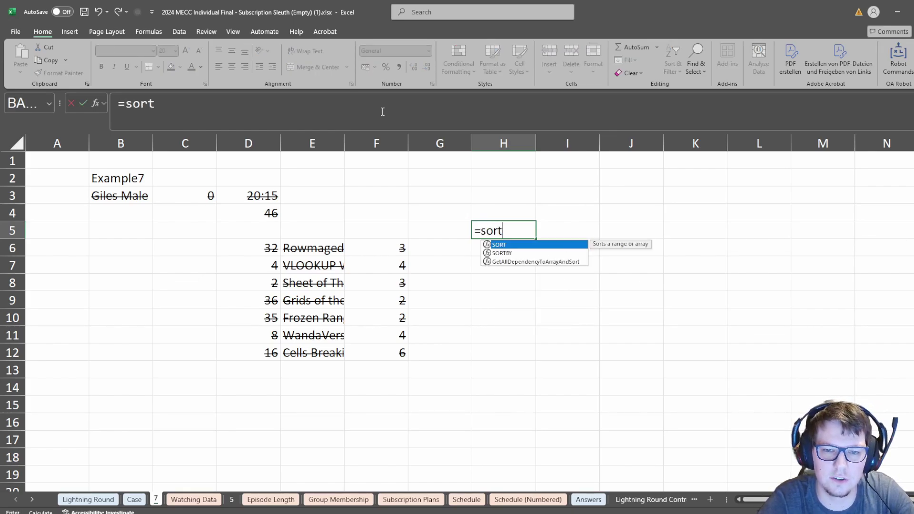
text(by)
key(Tab)
key(Left)
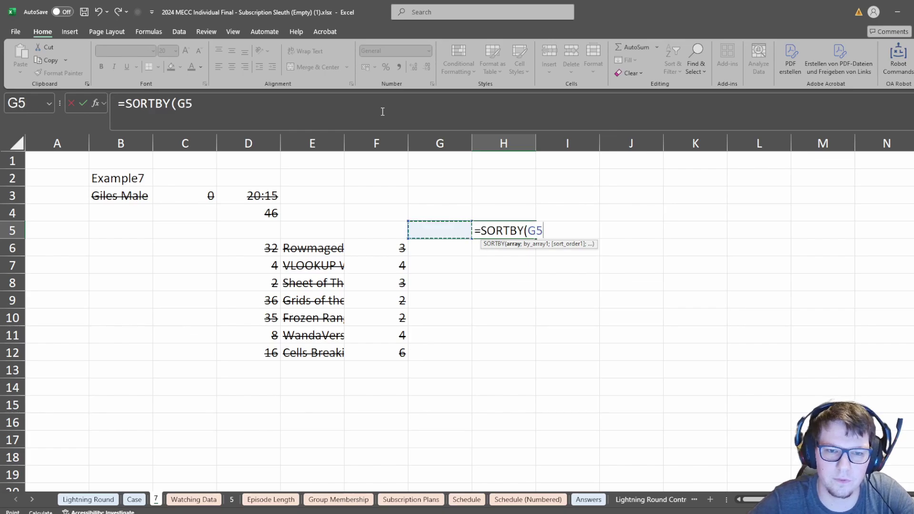
key(Left)
key(Down)
key(Left)
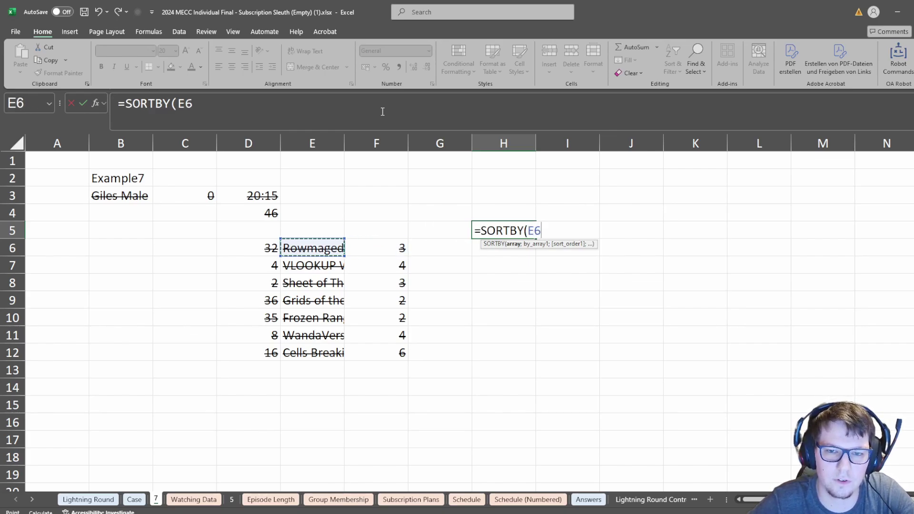
key(Escape)
In H5, enter =SORT(E6:F12;2;-1) to rank the available shows by viewings in descending order.
text(=sort)
key(Tab)
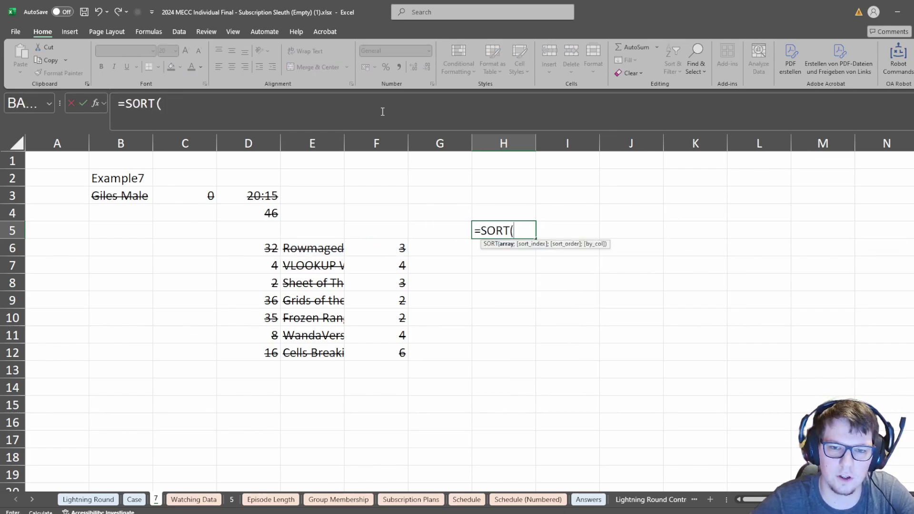
key(Left)
key(Left)
key(Left)
key(Down)
key(shift+Right)
key(ctrl+shift+Down)
text(;)
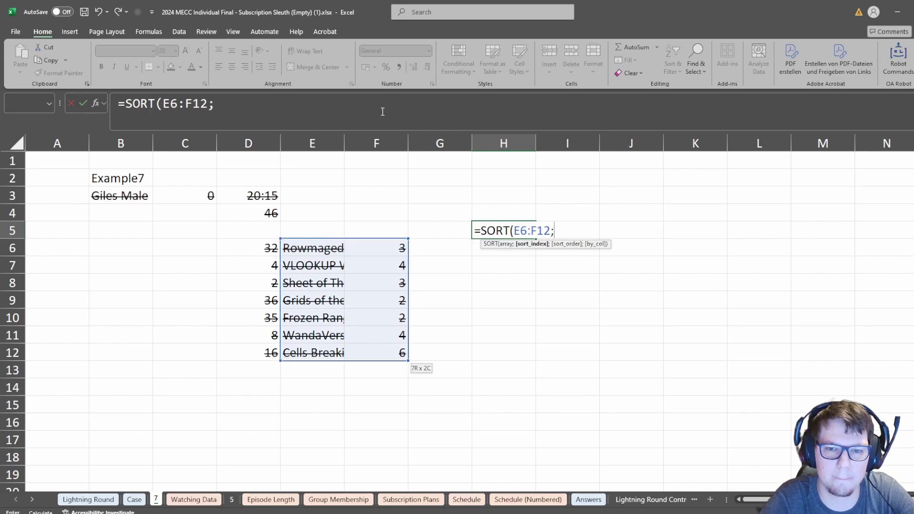
text(1)
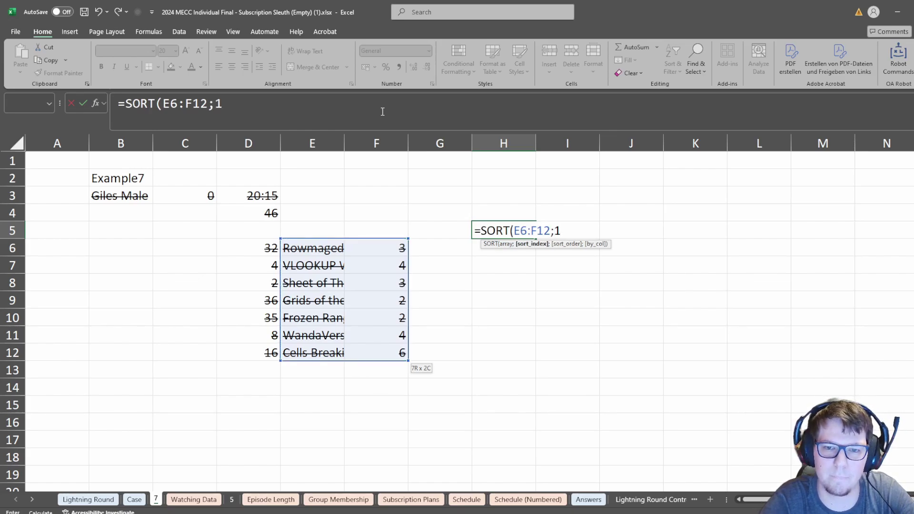
key(BackSpace)
text(2)
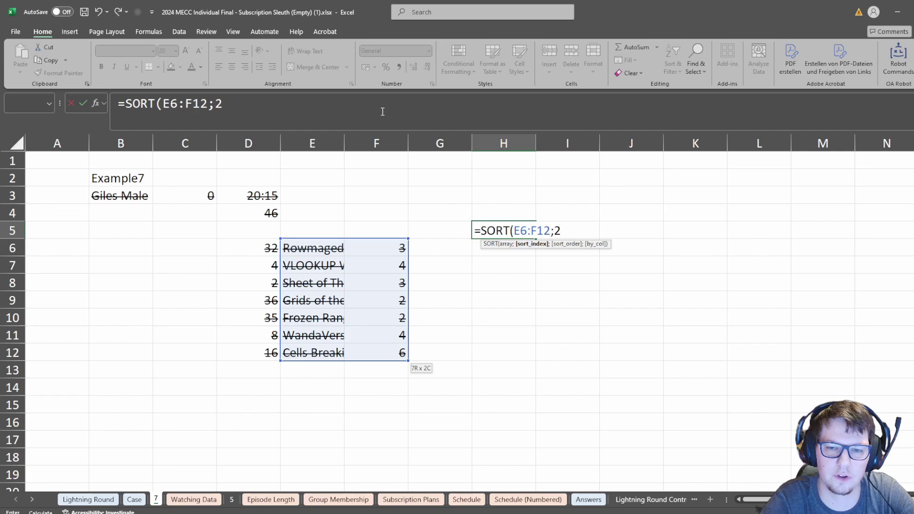
text(;-1))
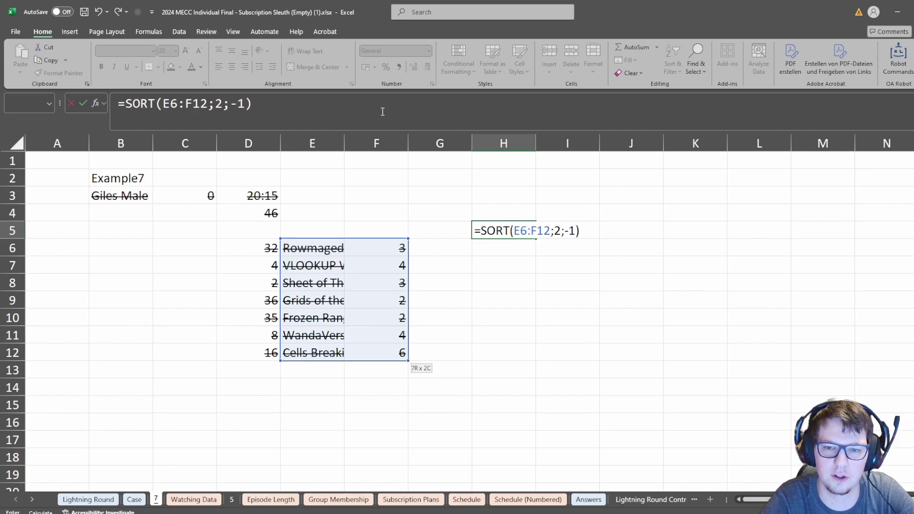
key(Return)
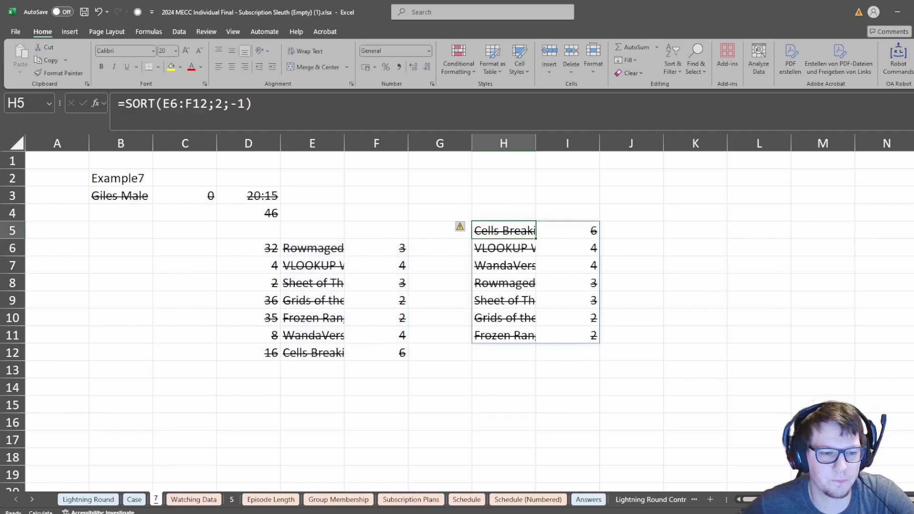
Review the Level 7 rule on the Case sheet for shows watched the same number of times.
click(139, 501)
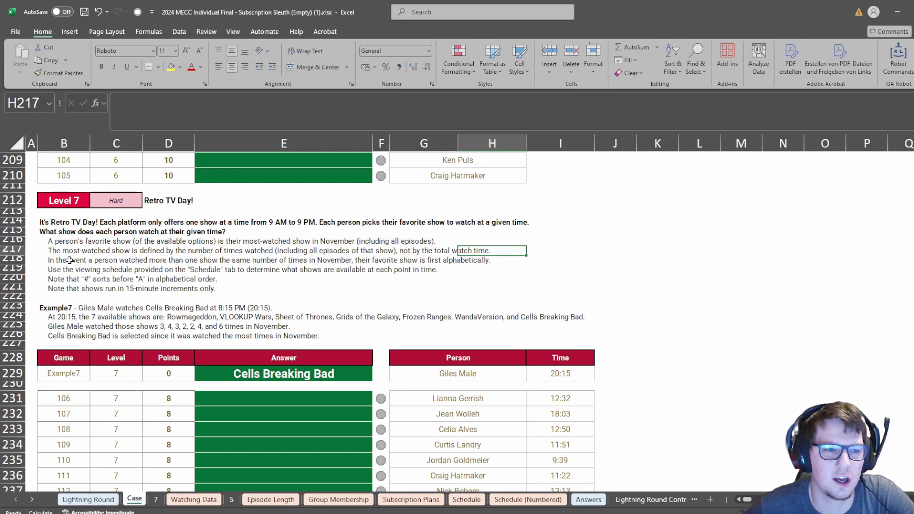
drag(59, 259, 469, 260)
click(469, 260)
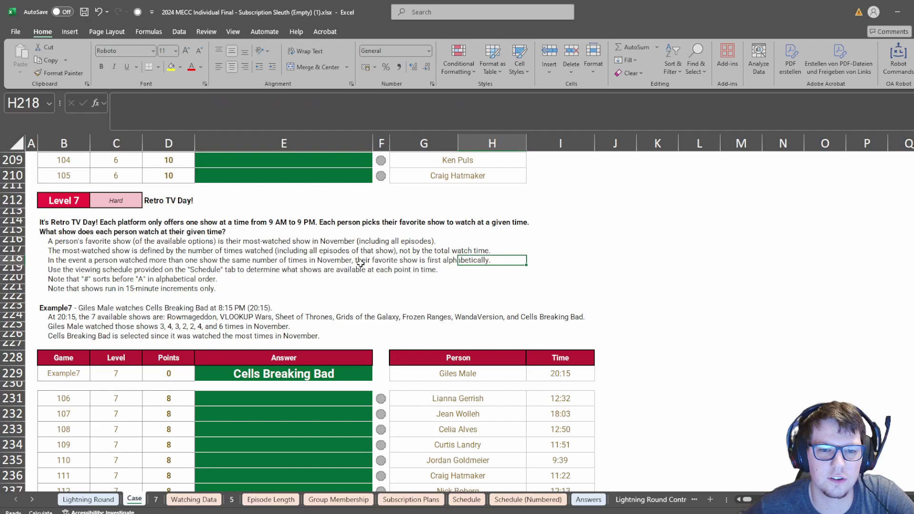
click(276, 262)
drag(67, 261, 471, 260)
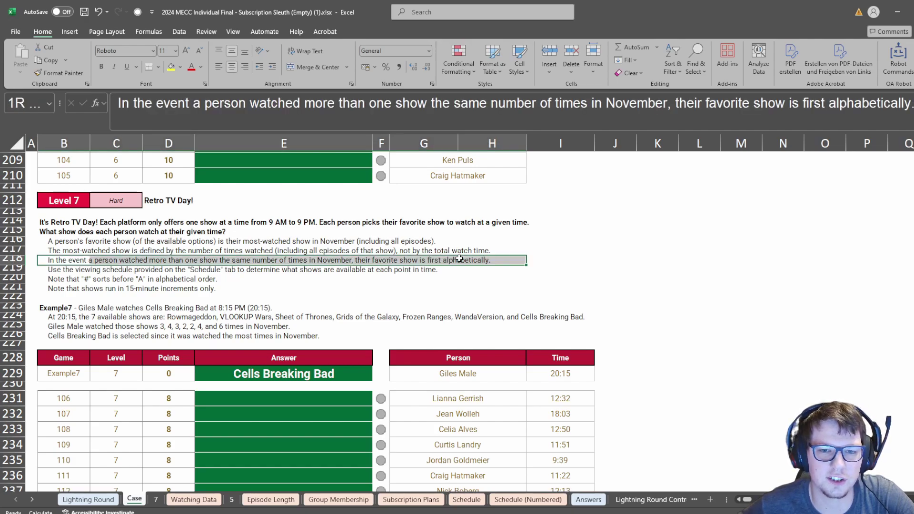
click(471, 260)
On sheet 7, wrap the XLOOKUP in E6 in SORT so the available shows are listed alphabetically.
click(158, 500)
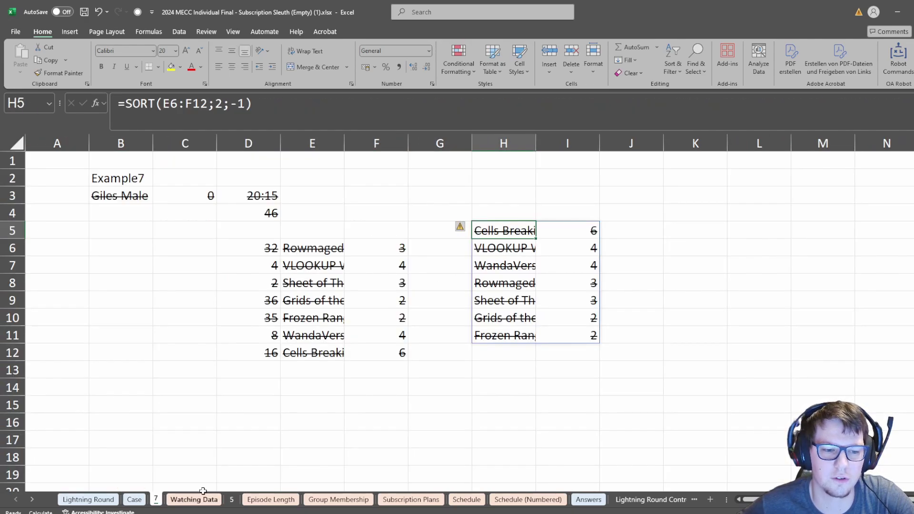
click(293, 249)
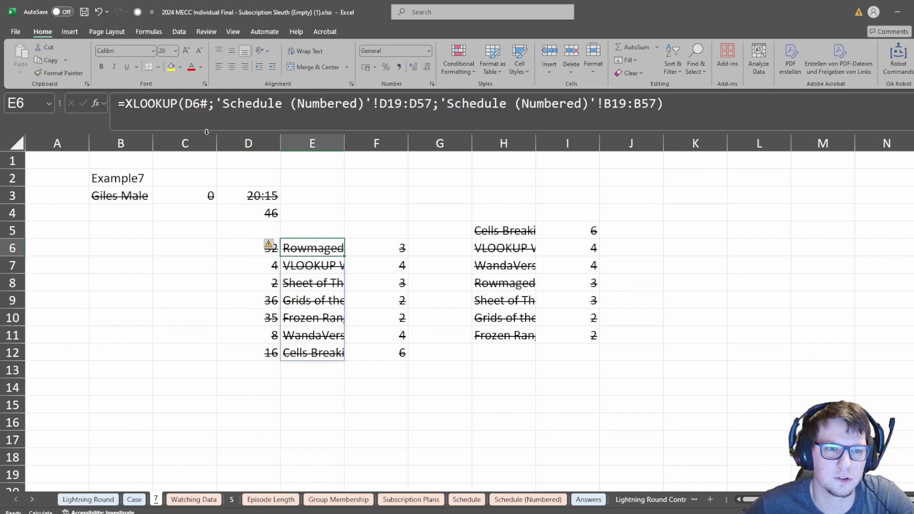
click(135, 103)
text(sort()
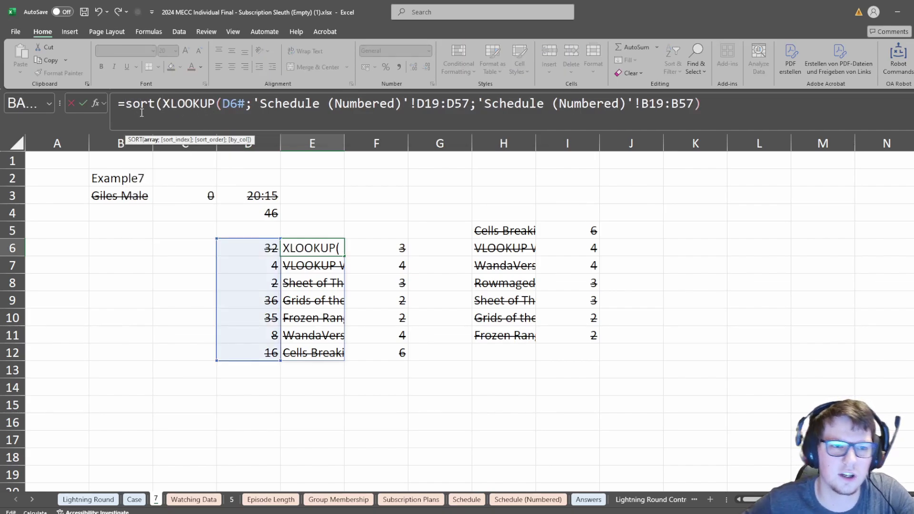
text())
key(Return)
key(Up)
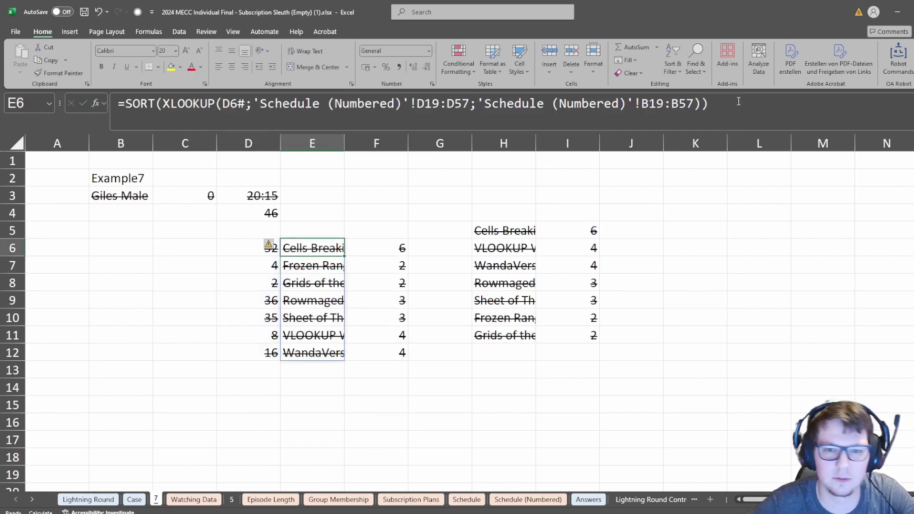
Check the order of shows with equal viewings in the ranked list starting at H5.
key(Right)
key(Right)
key(Right)
key(Up)
key(Down)
key(shift+Down)
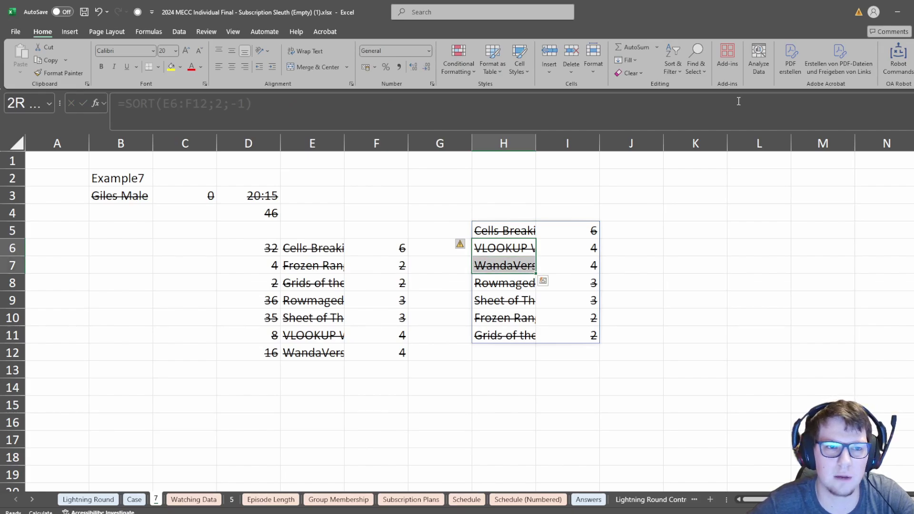
key(Right)
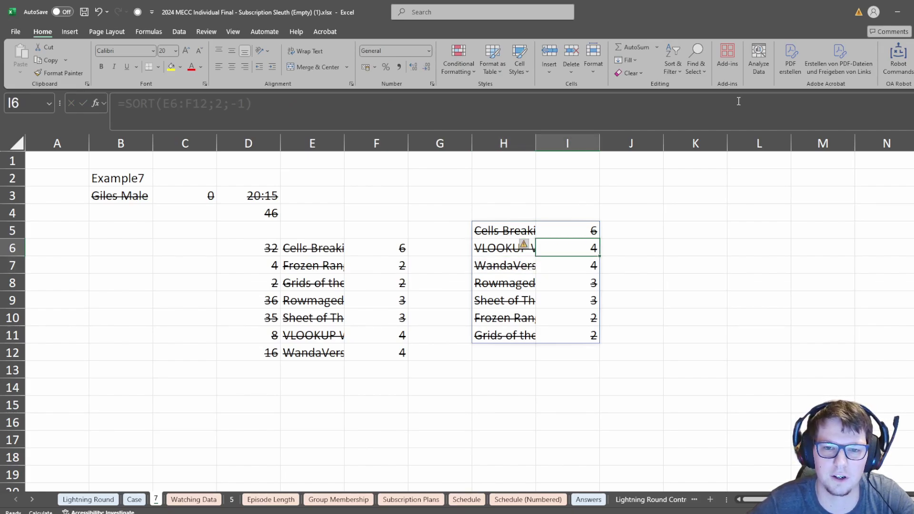
Enter =H5 in L5 to return the top-ranked show as the data table's result formula.
key(Right)
key(Right)
key(Up)
text(=)
key(Escape)
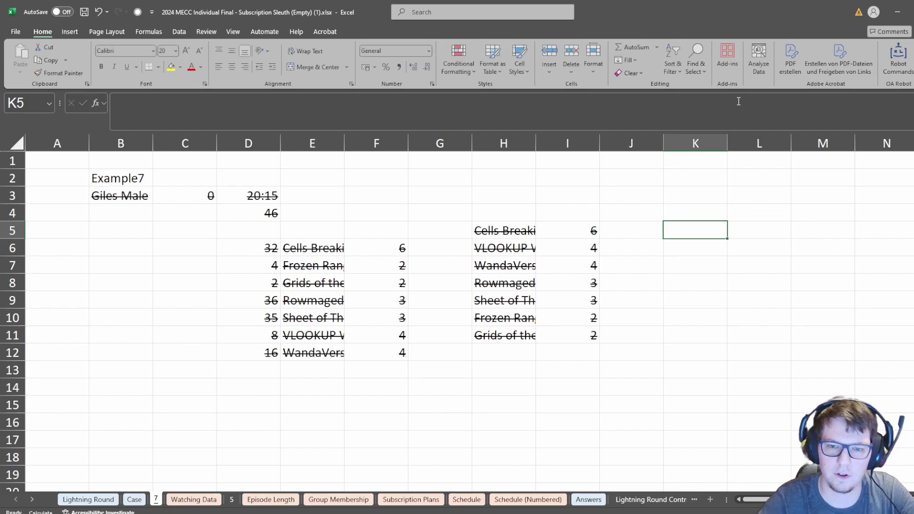
key(Right)
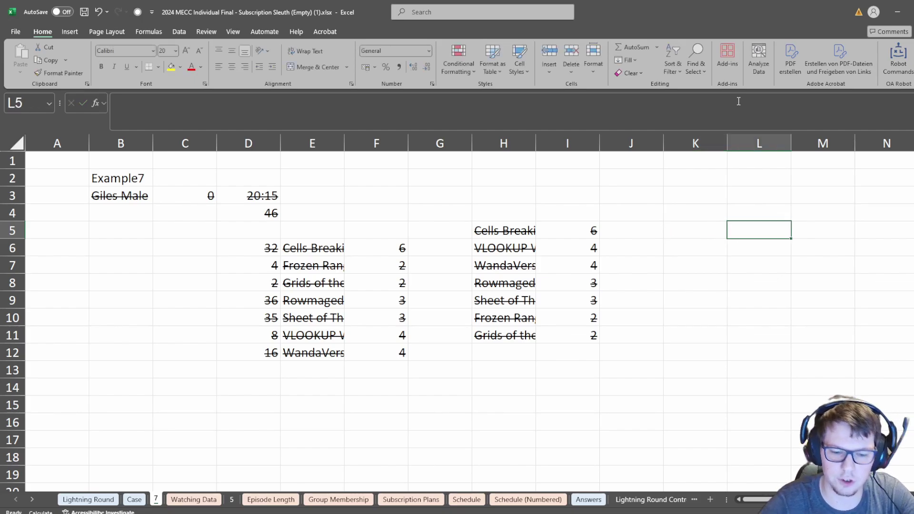
text(=)
key(Left)
key(Left)
key(Left)
key(Left)
key(ctrl+Return)
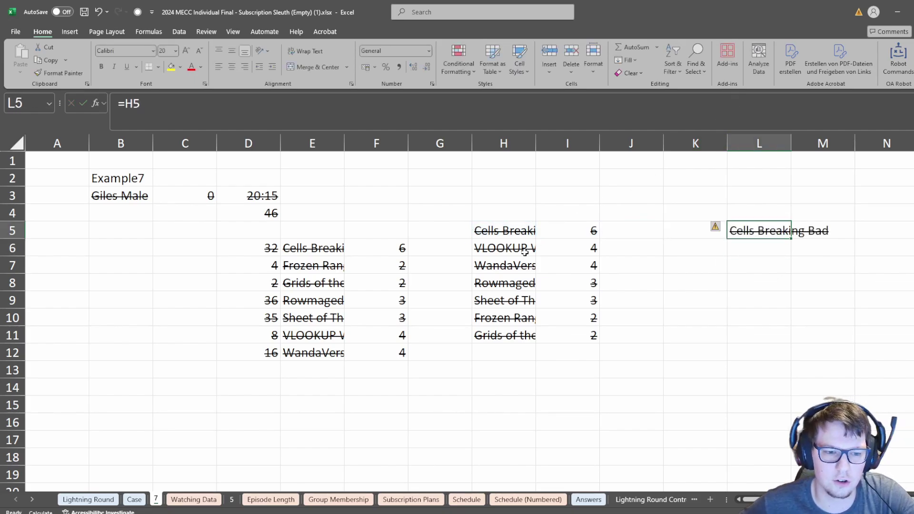
Copy Level 7 game numbers 106 to 125 from the Case sheet into sheet 7, starting at K6.
click(134, 500)
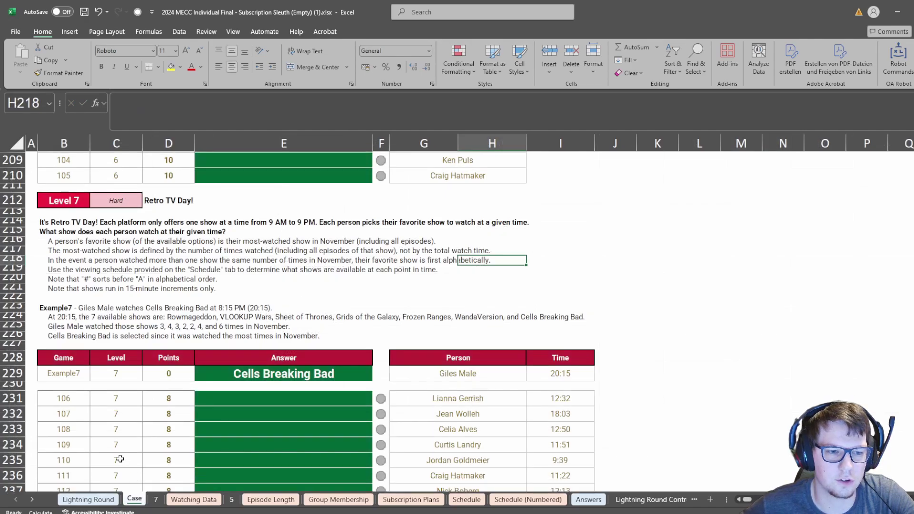
click(72, 400)
key(ctrl+shift+Down)
key(ctrl+c)
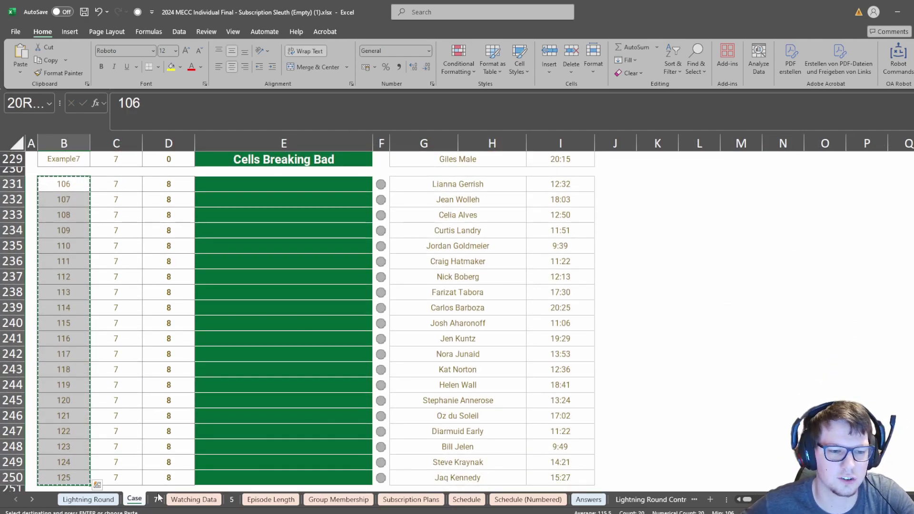
key(ctrl+Page_Down)
click(717, 240)
key(ctrl+v)
Create a data table from K5 through the last game row of column L, with B2 as the column input cell.
key(Up)
key(shift+Right)
key(shift+Down)
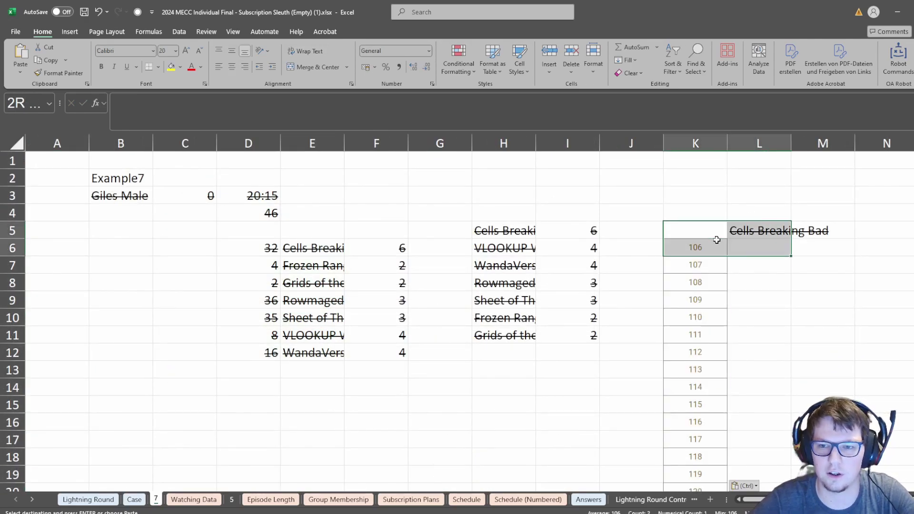
key(ctrl+shift+Down)
key(alt+d)
key(t)
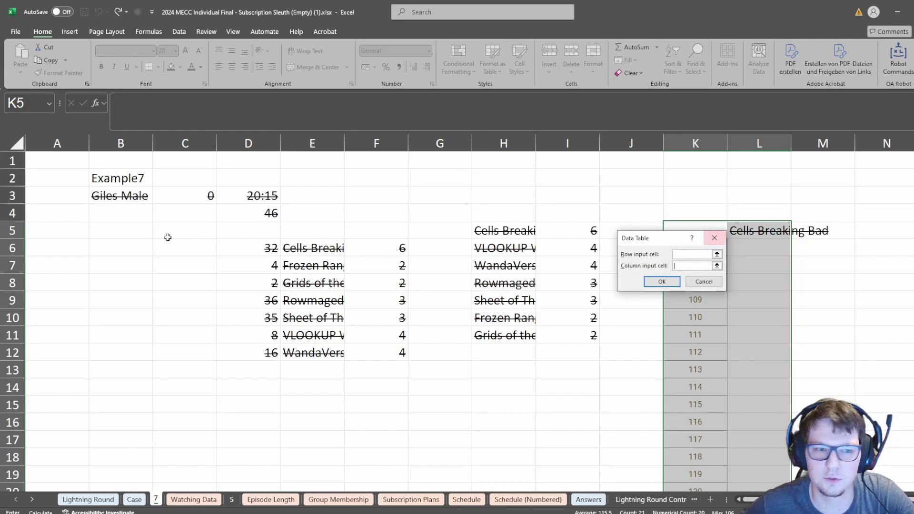
click(111, 172)
key(Return)
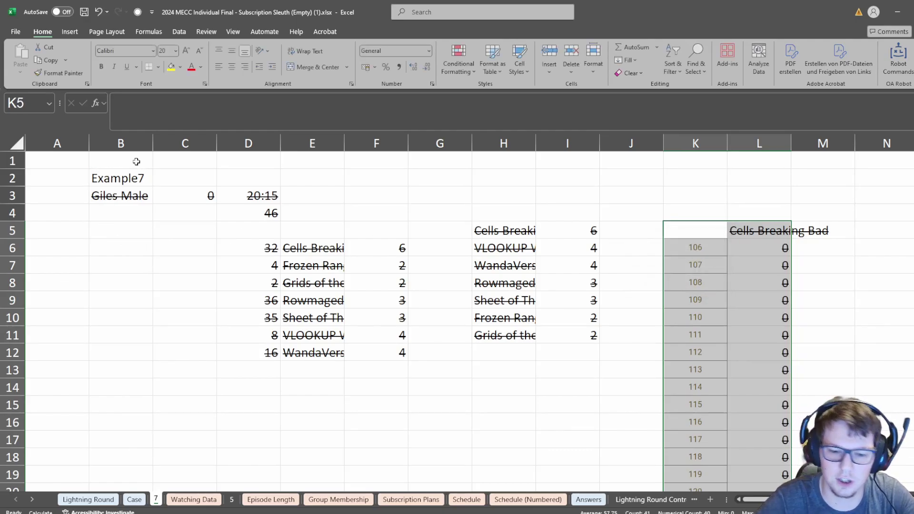
Recalculate the data table and paste its shows as values into the Level 7 answers on the Case sheet, starting at E231.
key(Down)
key(Right)
key(ctrl+shift+Down)
key(ctrl+c)
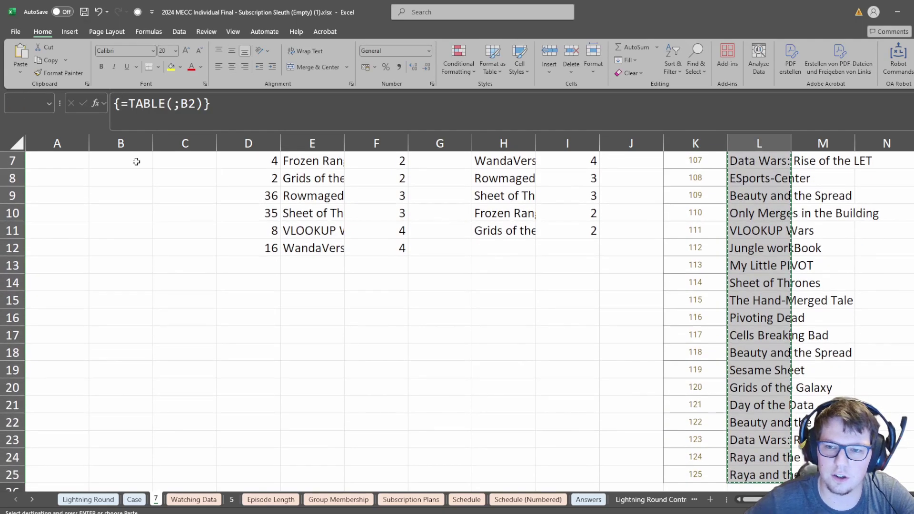
key(ctrl+Page_Up)
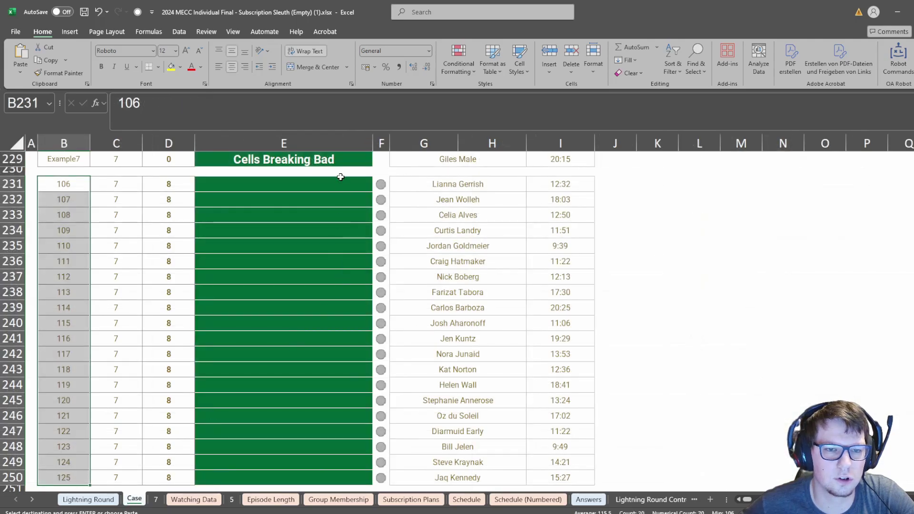
click(311, 183)
right_click(310, 183)
click(347, 252)
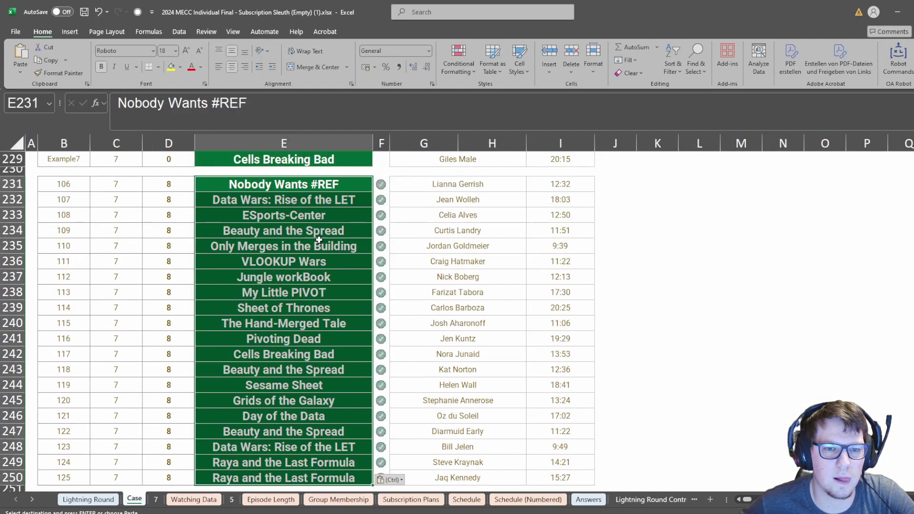
Read the Level 6 "Paying Your Share" rules, example and game list on the Case sheet.
scroll(329, 285, up, 6)
scroll(329, 286, up, 3)
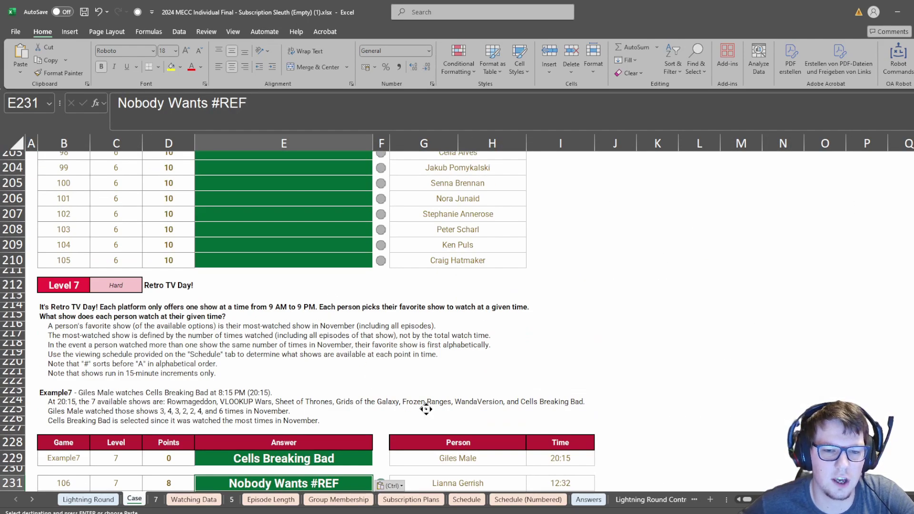
scroll(426, 408, up, 14)
scroll(404, 317, up, 1)
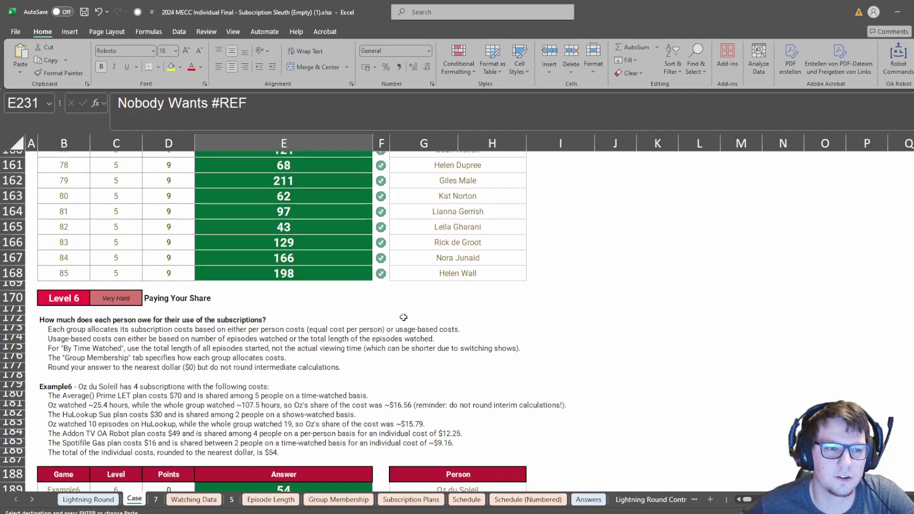
scroll(402, 314, down, 15)
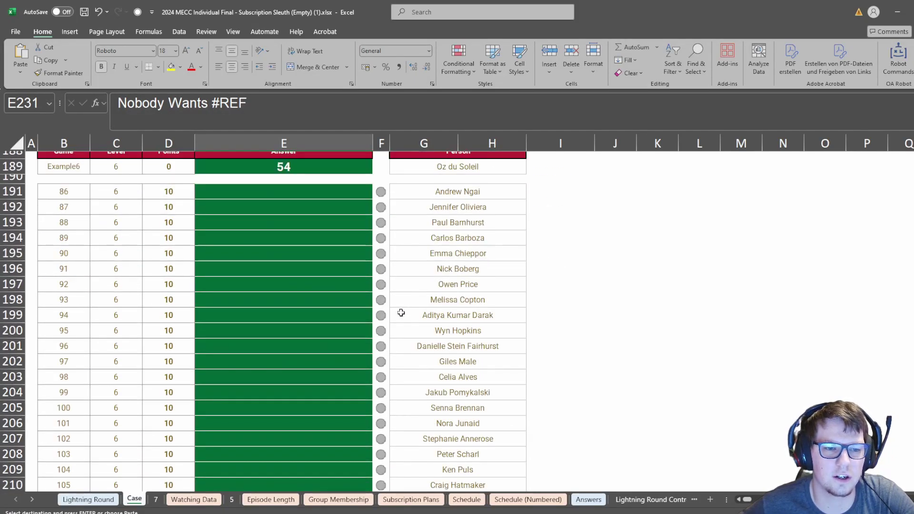
scroll(400, 316, up, 11)
scroll(371, 313, up, 2)
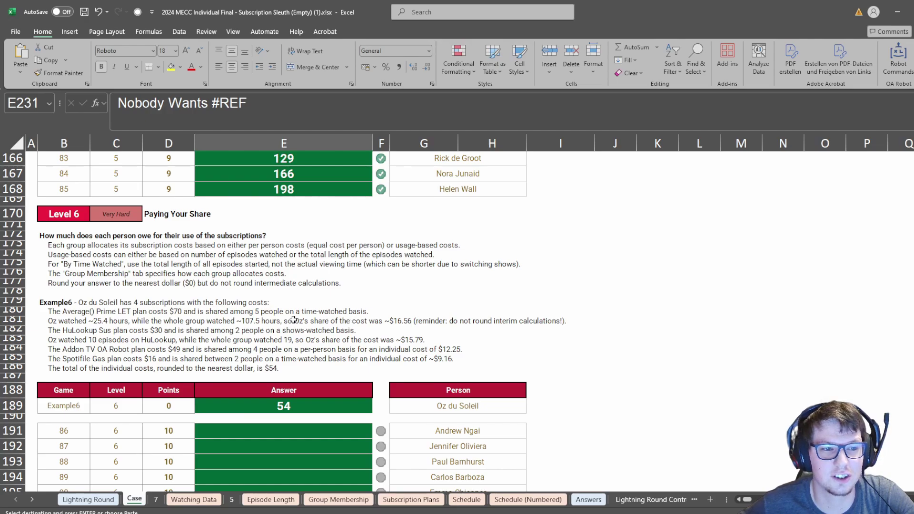
Add a new worksheet named 6 before sheet 7 and enter Example6 in B3.
click(709, 499)
double_click(162, 499)
text(6)
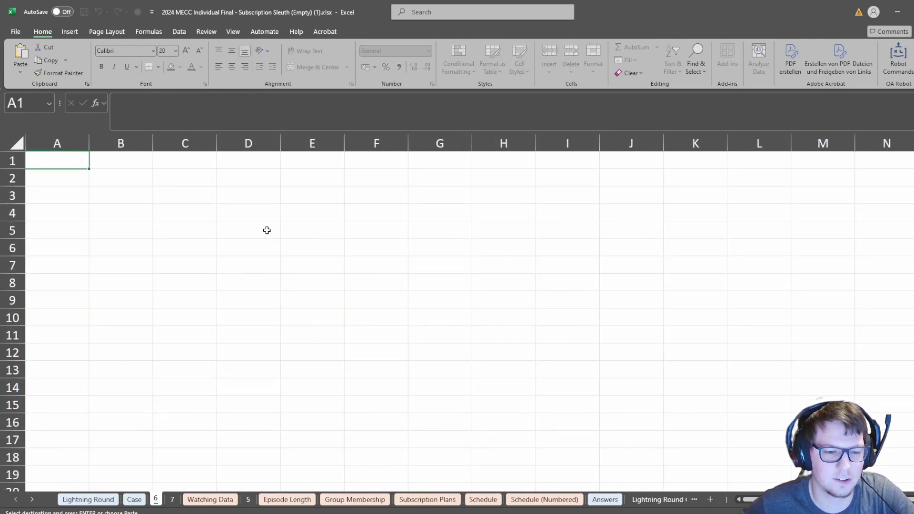
click(93, 190)
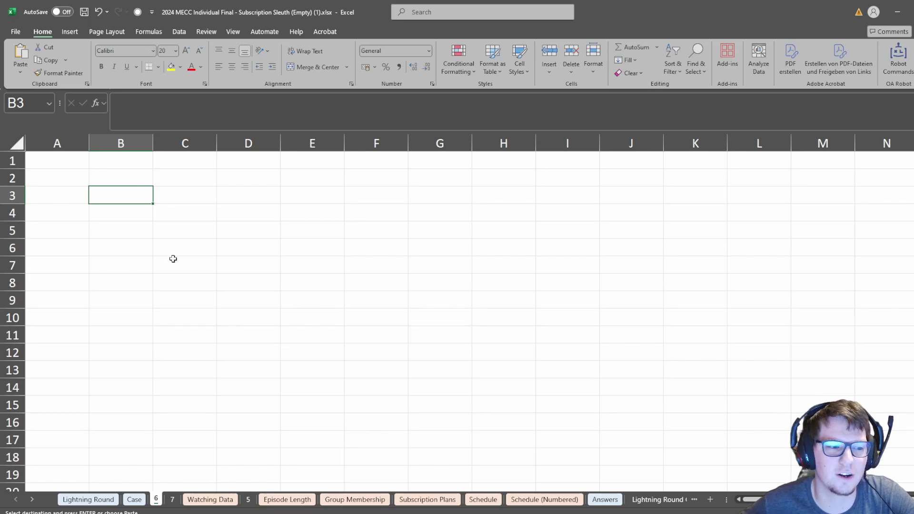
click(134, 499)
click(156, 500)
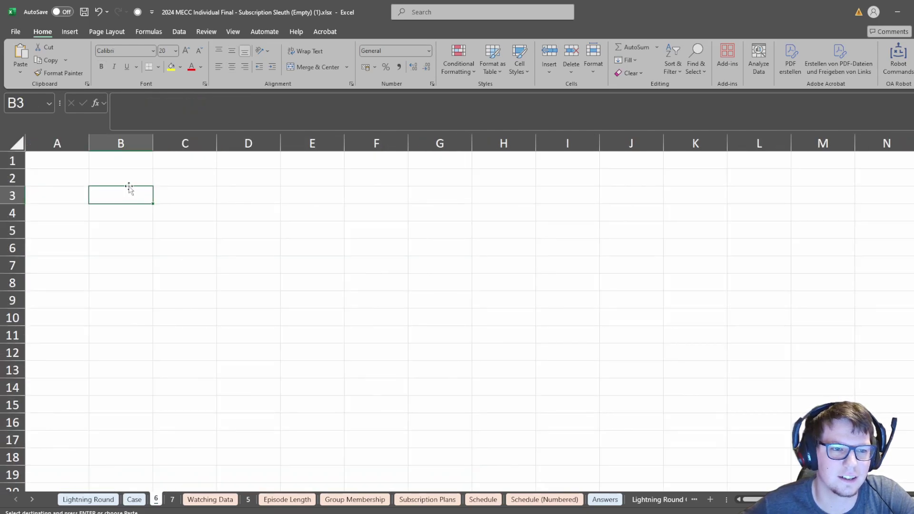
text(Example6)
key(Return)
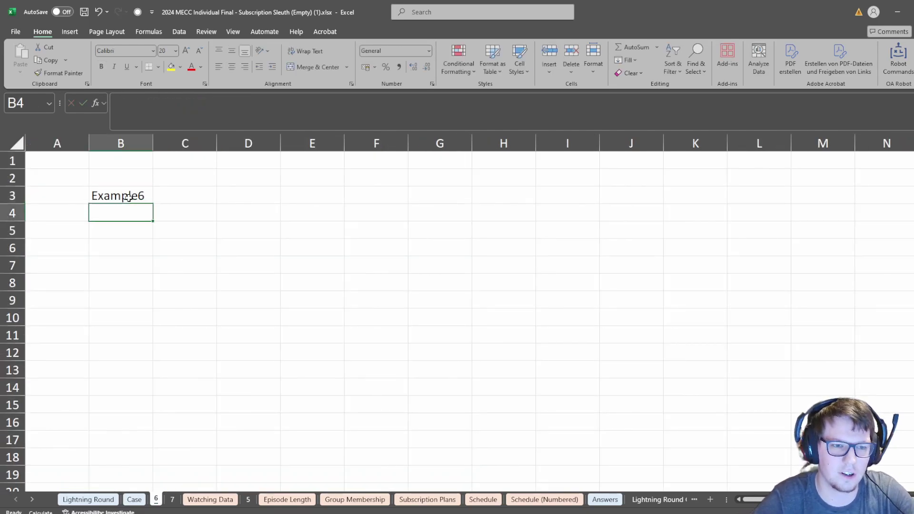
In B4, use the custom _angabe function on B3 to retrieve the example's person.
text(=_ang)
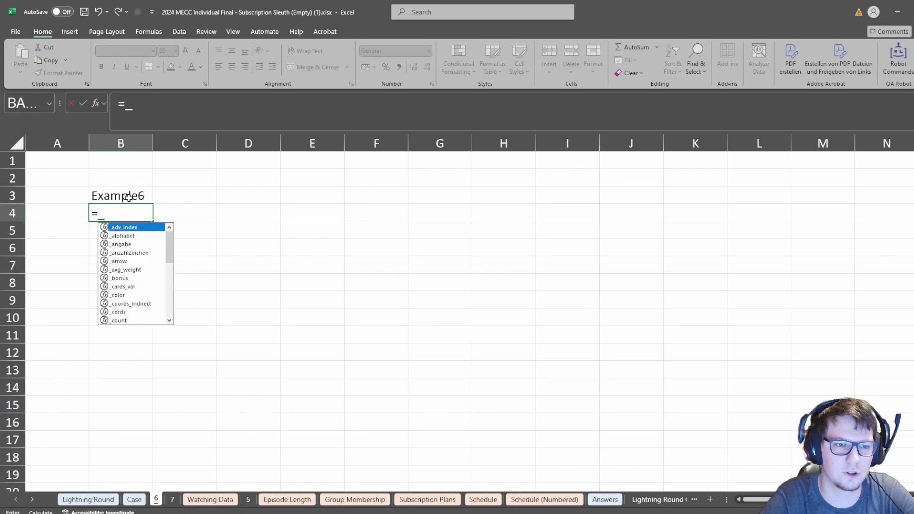
key(Tab)
click(129, 198)
text(;)
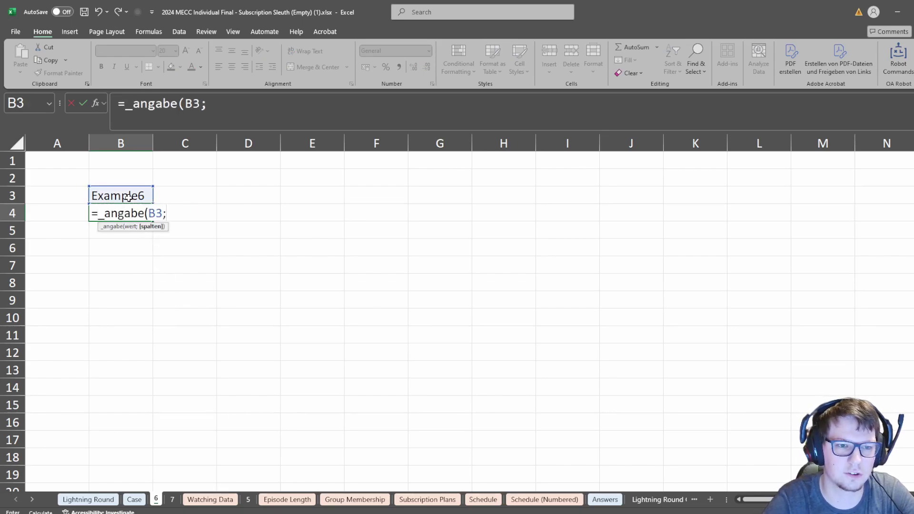
key(BackSpace)
key(Return)
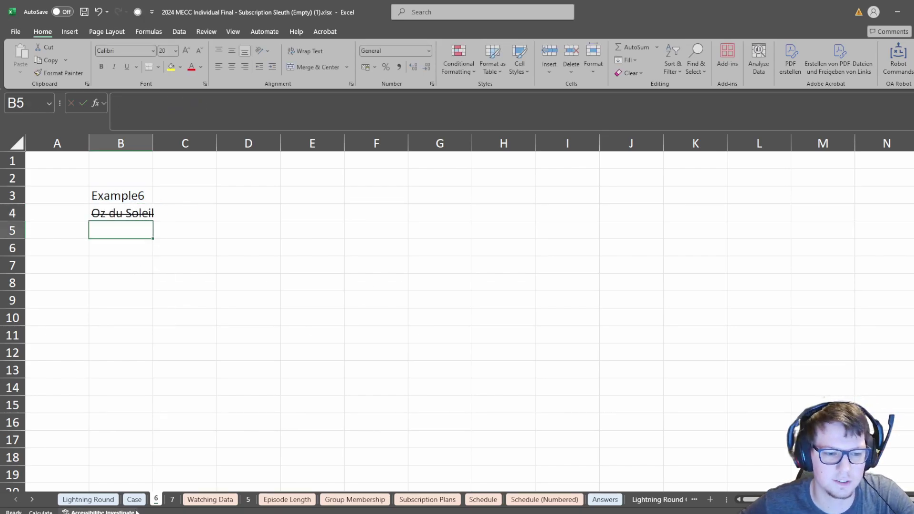
Check the Example6 subscription cost breakdown on the Case sheet and return to sheet 6.
click(140, 503)
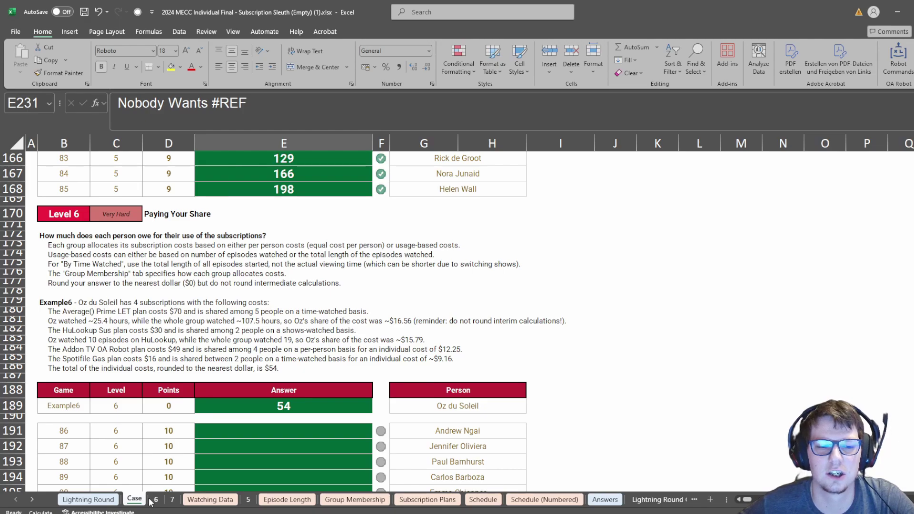
click(150, 500)
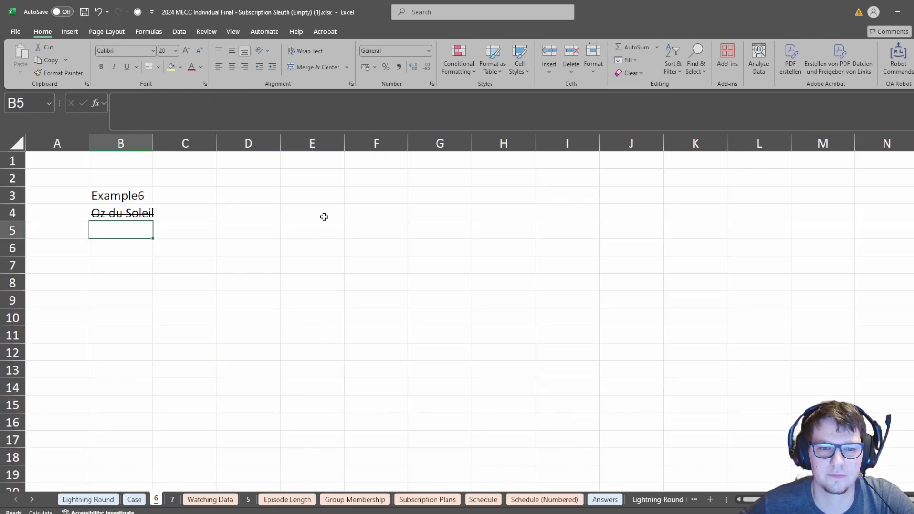
drag(324, 217, 574, 374)
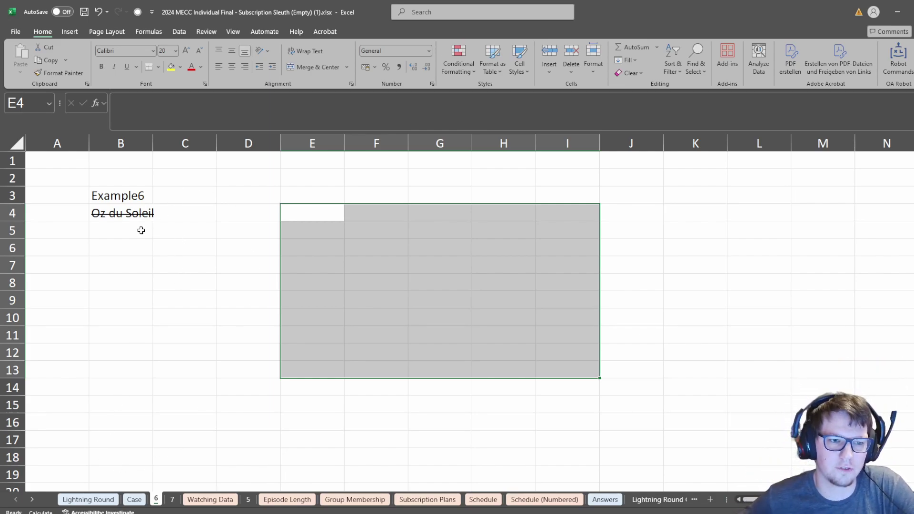
In B6, use FILTER to list the Group Name entries from the groups table where Full Name equals B4.
click(135, 215)
click(119, 236)
click(132, 247)
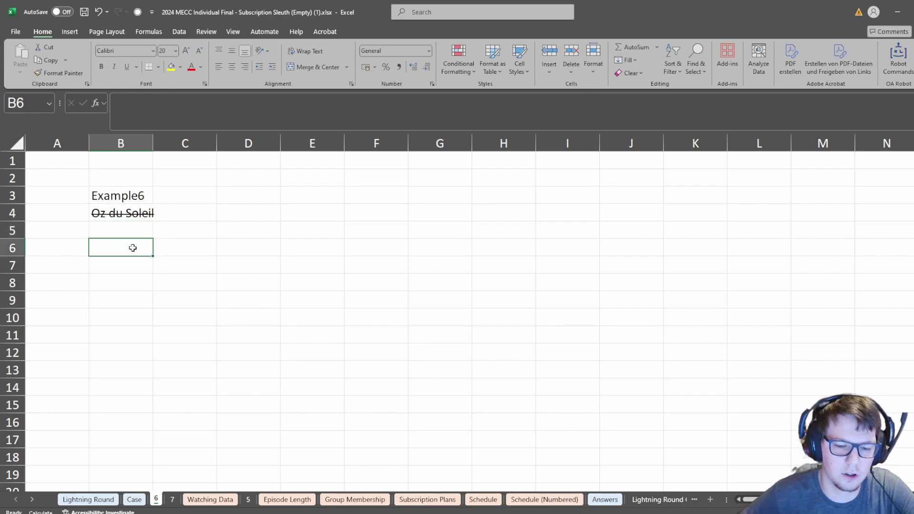
text(=filter)
key(Tab)
key(Up)
key(Up)
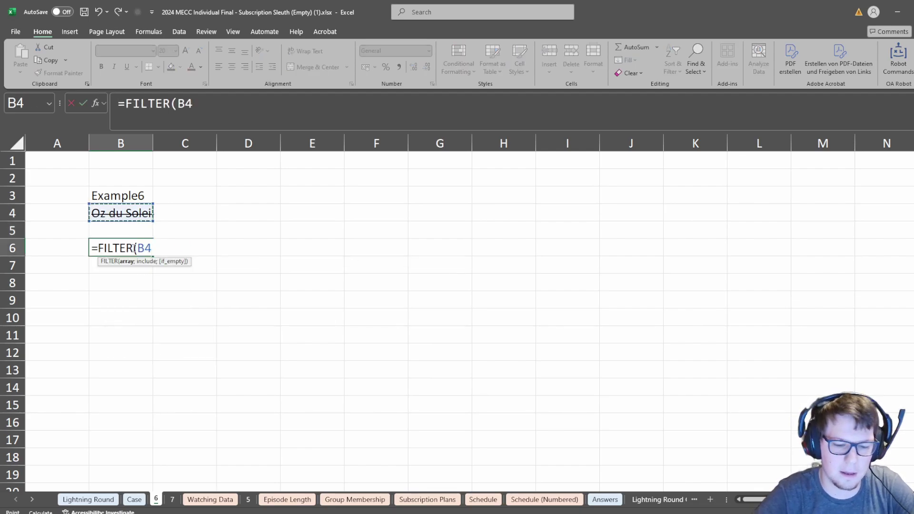
text(;)
key(BackSpace)
key(BackSpace)
key(BackSpace)
text(g)
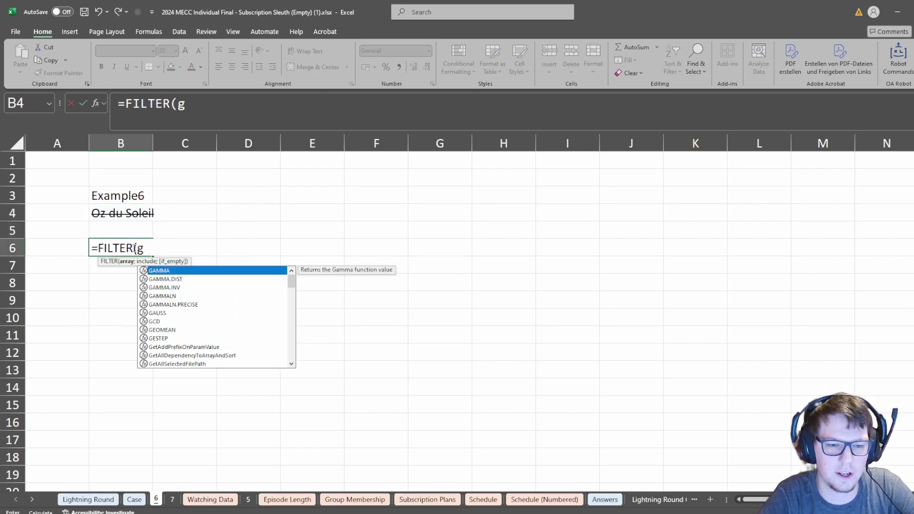
text(roups[)
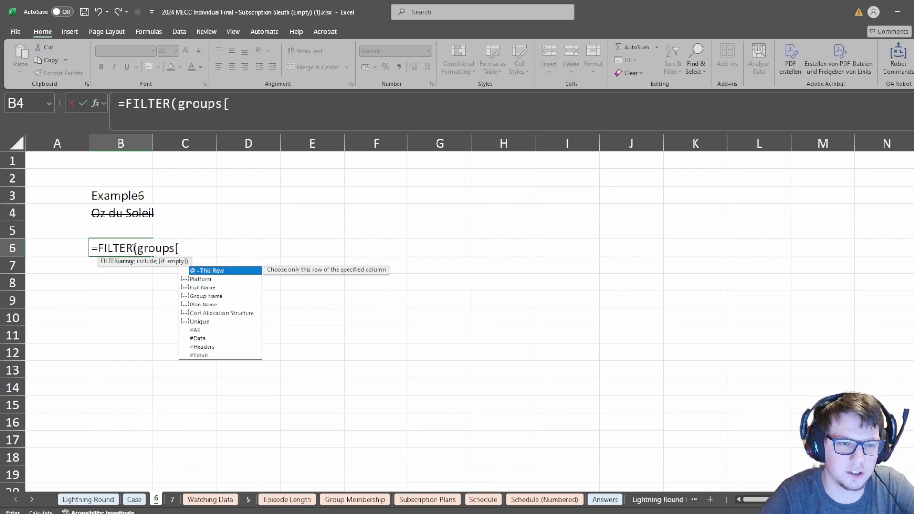
text(G)
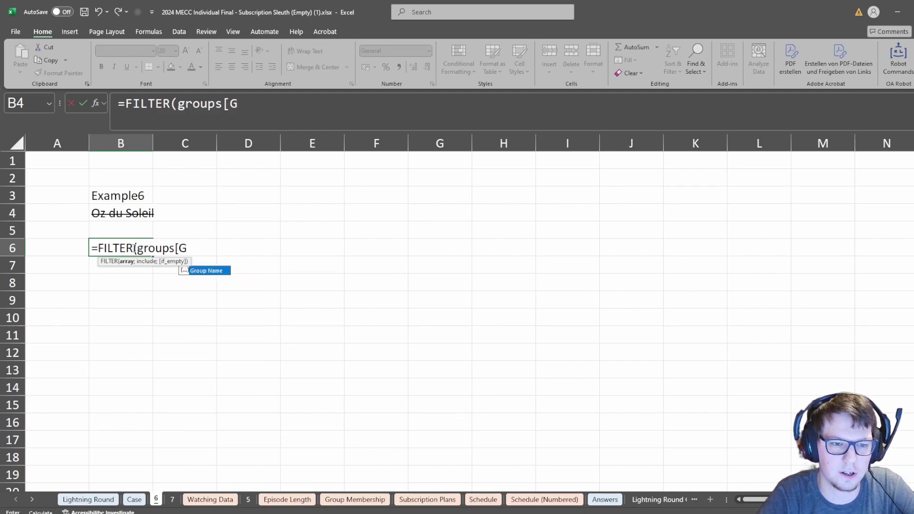
key(Tab)
text(];group)
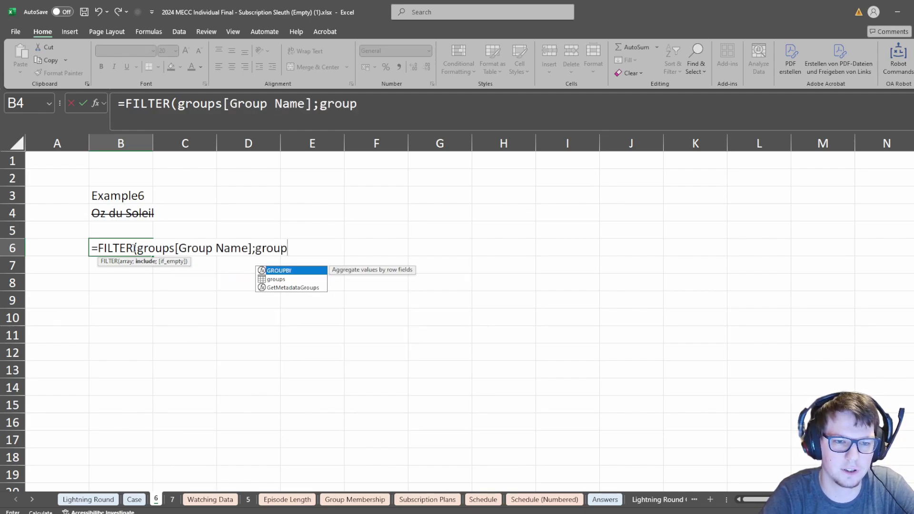
key(Down)
key(Tab)
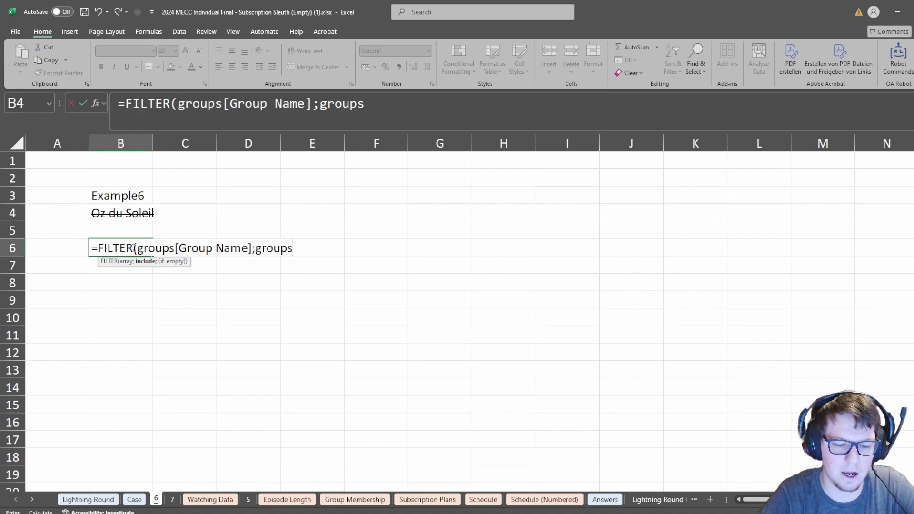
text([F)
key(Tab)
text(])
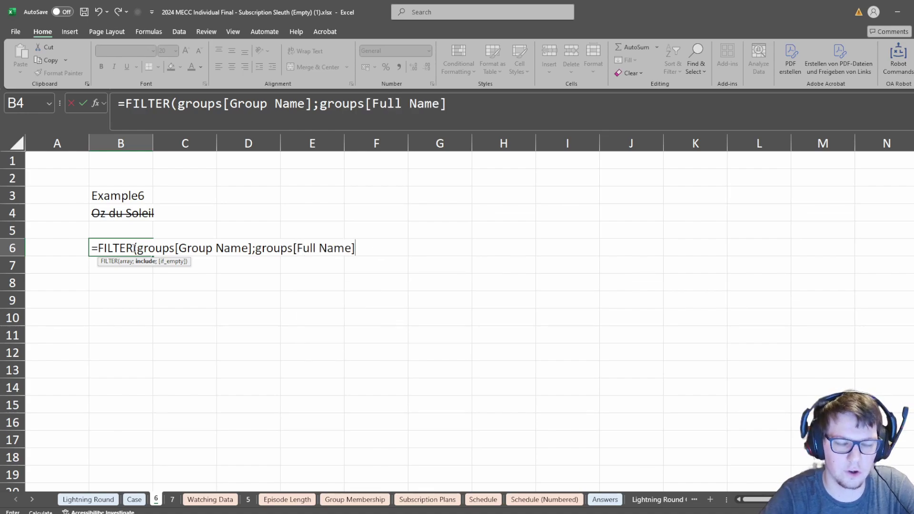
text(=)
key(Up)
key(Up)
key(Return)
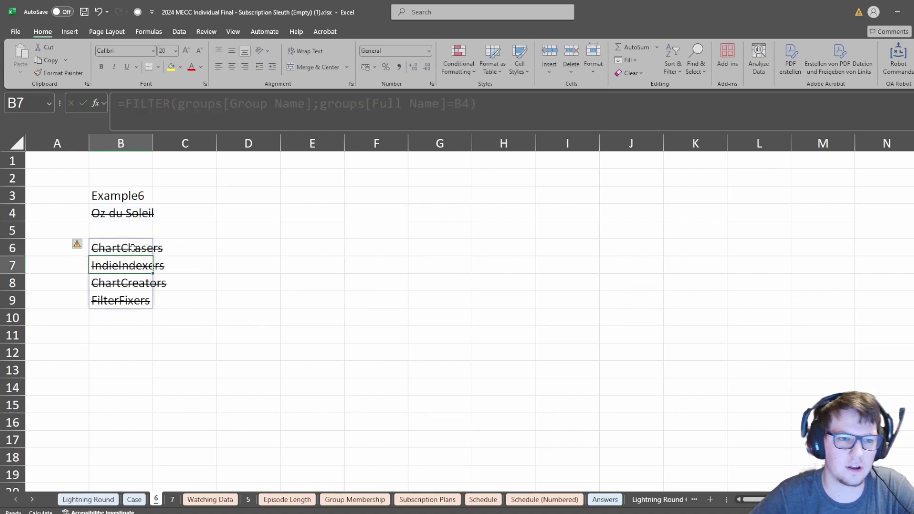
key(Up)
key(ctrl+shift+Down)
key(Down)
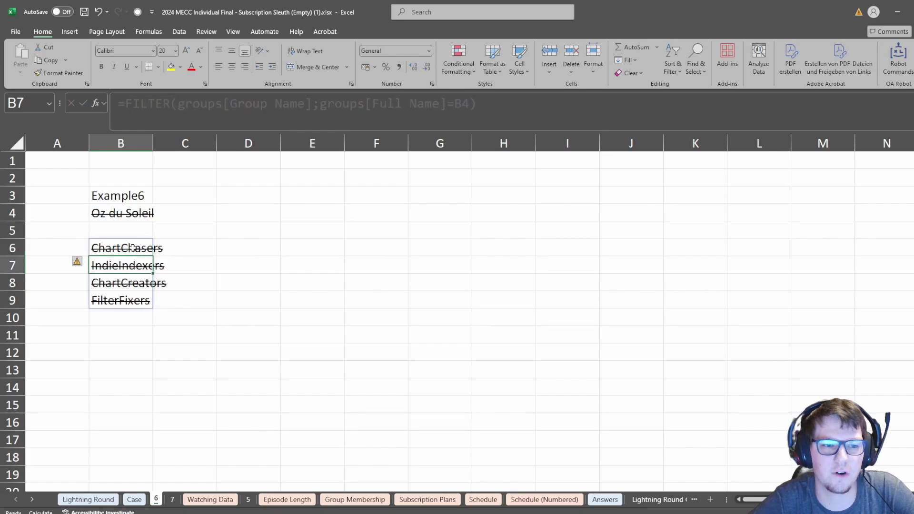
In D5, reference the first group from B6 and format the cell as an input with blue text and light yellow fill.
key(Up)
key(Right)
key(Right)
key(Up)
text(=)
click(133, 247)
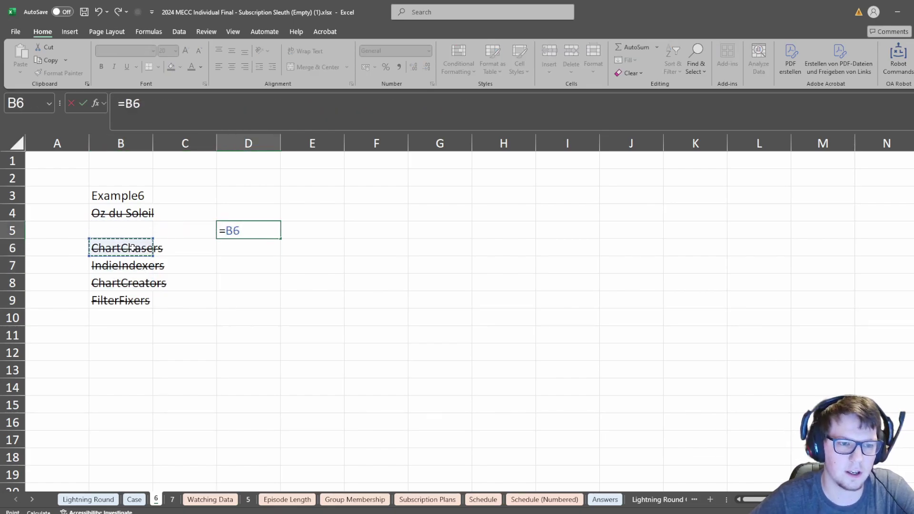
key(Return)
key(Up)
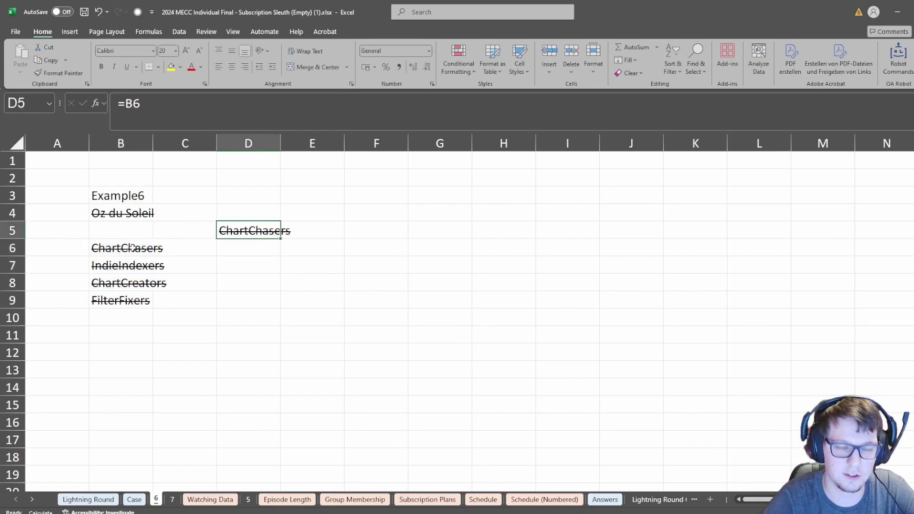
key(ctrl+shift+p)
key(Return)
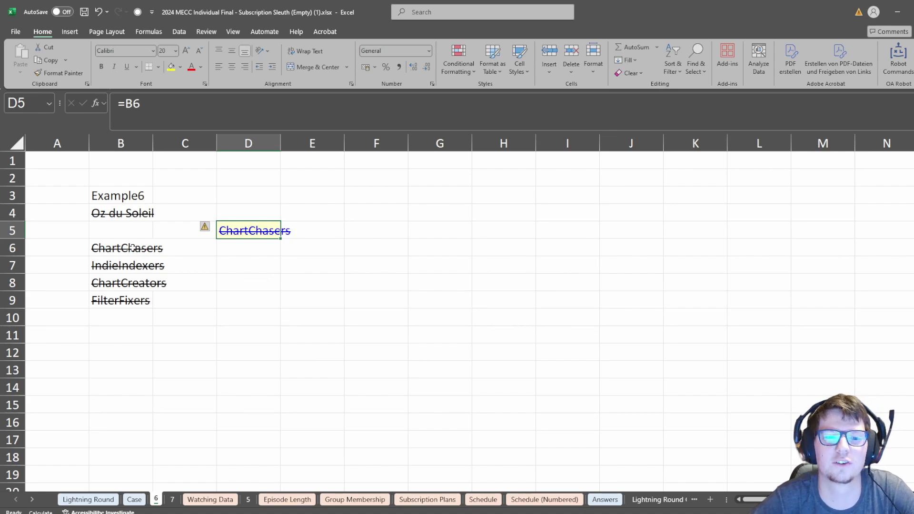
In D7, start an XLOOKUP formula that looks up D5 in the groups table.
key(Down)
key(Down)
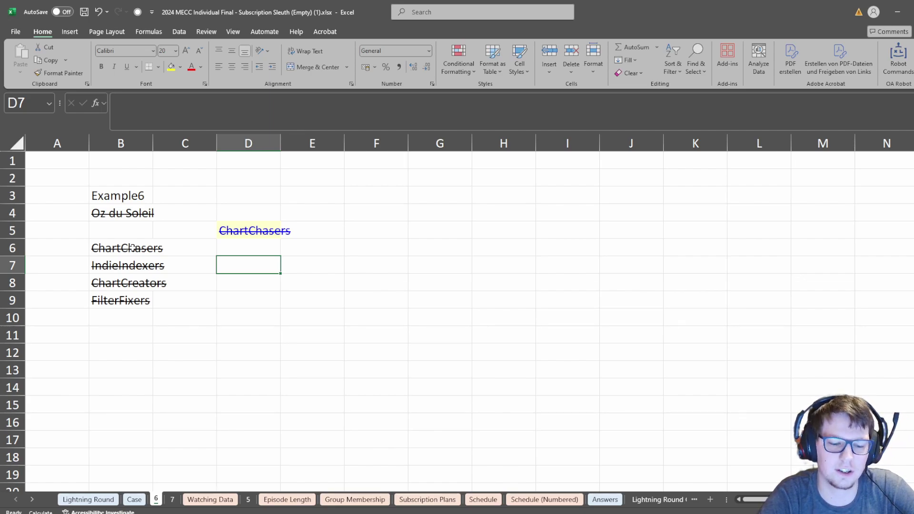
text(=XLOOKUP()
key(Up)
key(Up)
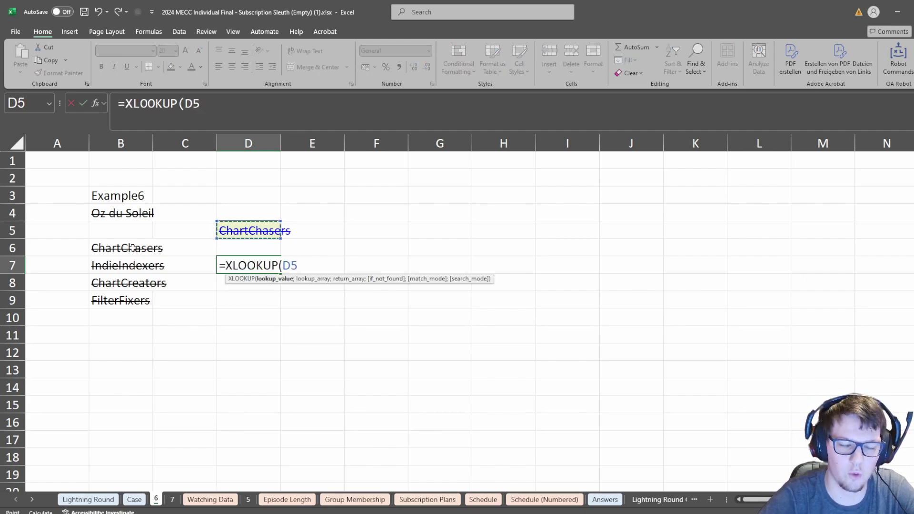
text(;group)
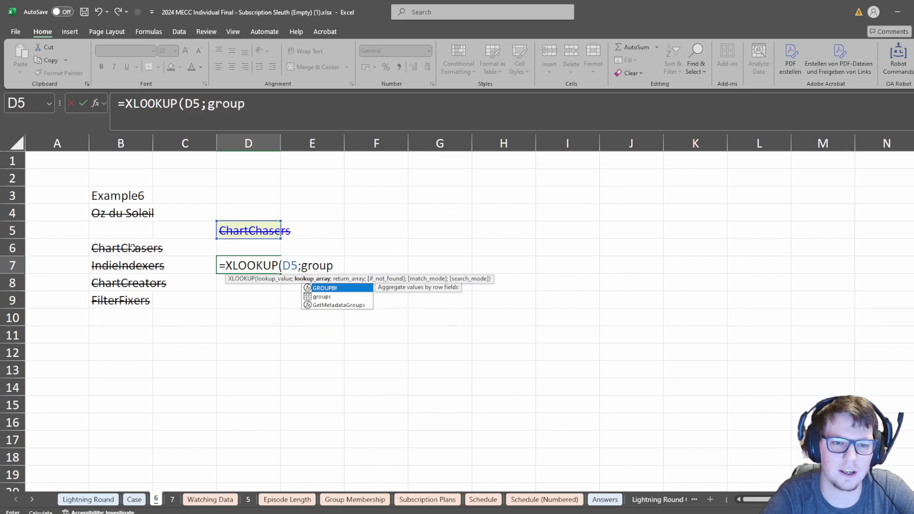
text(s[)
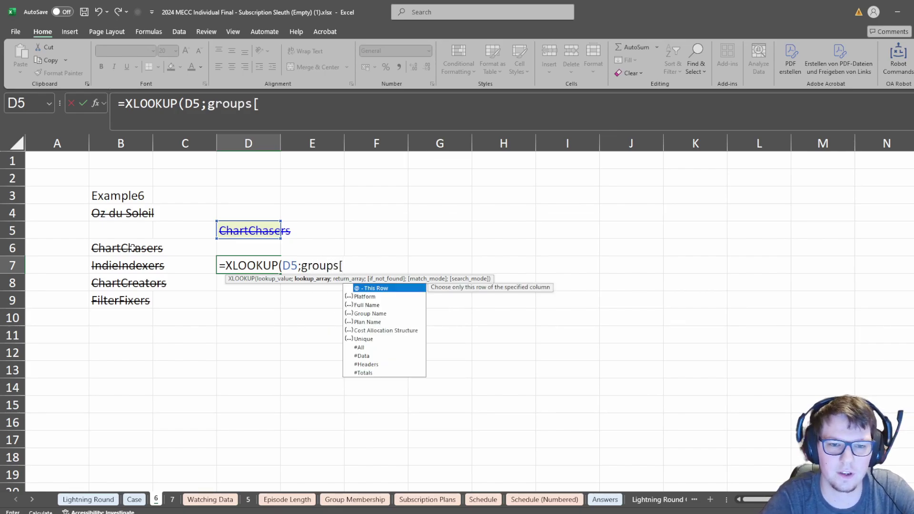
Use groups[Group Name] as the lookup array of the XLOOKUP in D7 and start the return array with the groups table.
text(G)
key(Tab)
text(;gru)
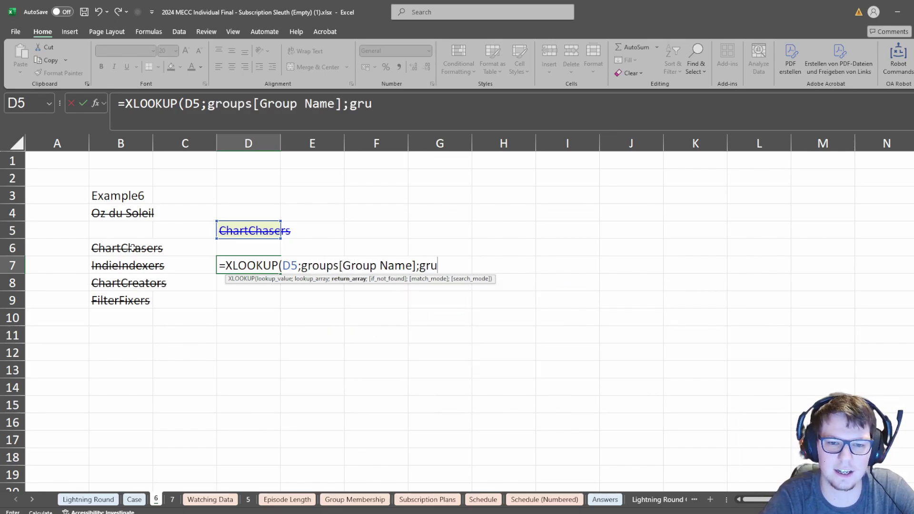
key(BackSpace)
text(ou)
key(Tab)
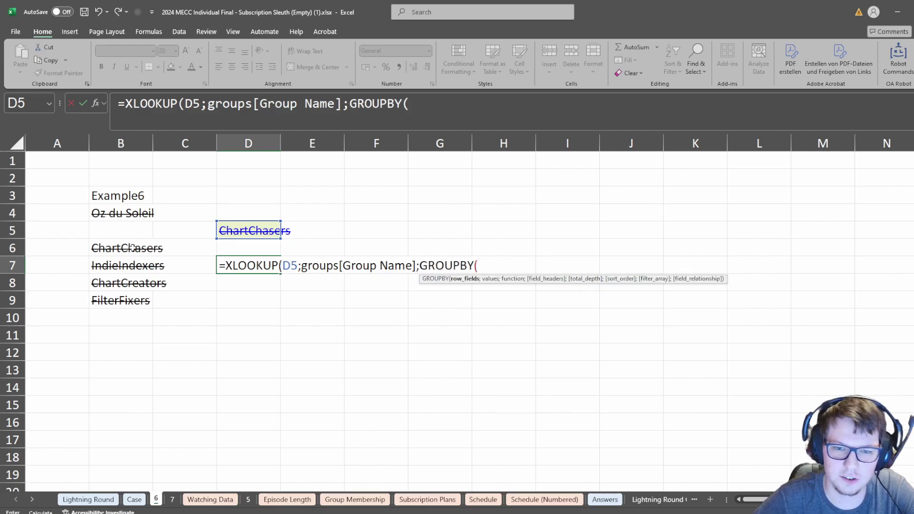
key(BackSpace)
key(BackSpace)
key(BackSpace)
text(s)
key(Tab)
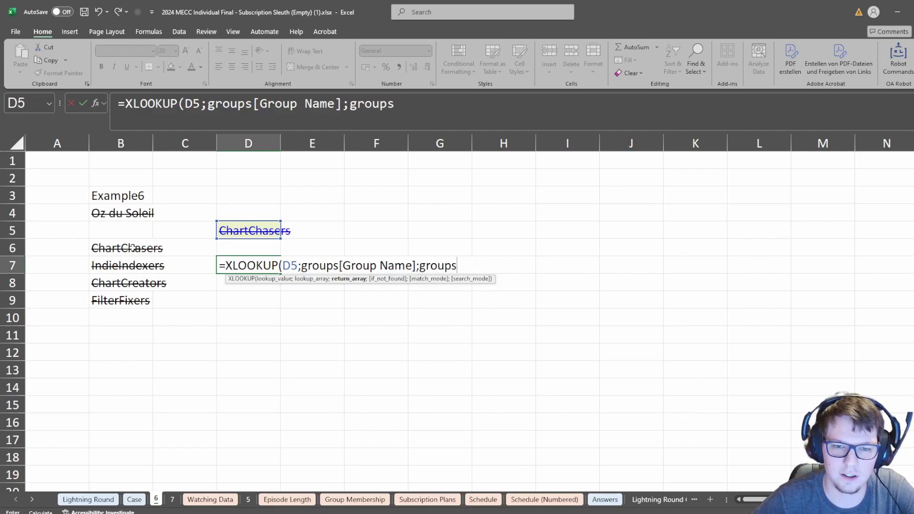
Set the return array of the XLOOKUP in D7 to groups[Cost Allocation Structure] and complete the formula.
text([)
key(Down)
key(Down)
key(Down)
key(Down)
key(Down)
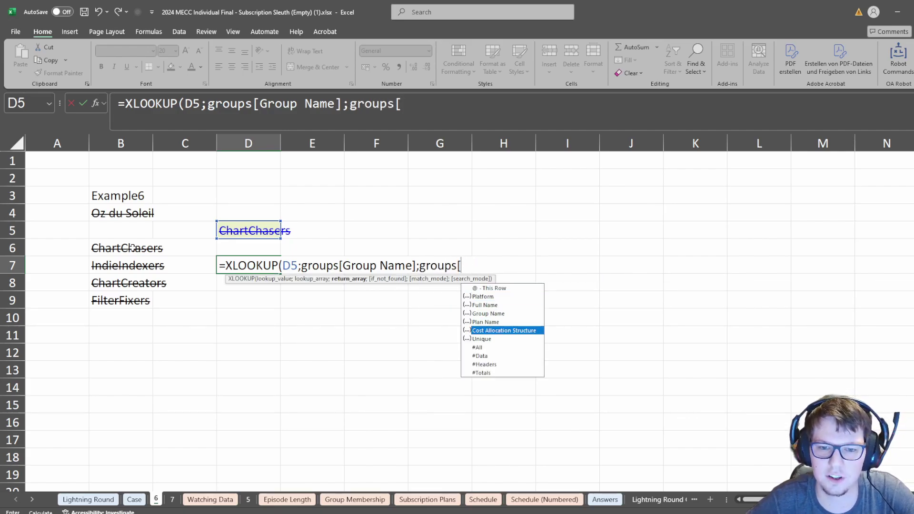
key(Tab)
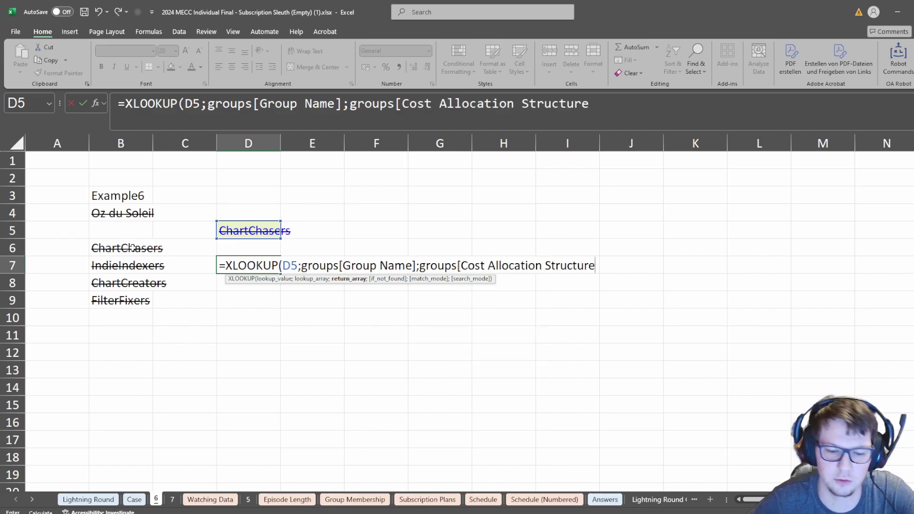
text(]))
key(ctrl+Return)
key(Up)
key(Up)
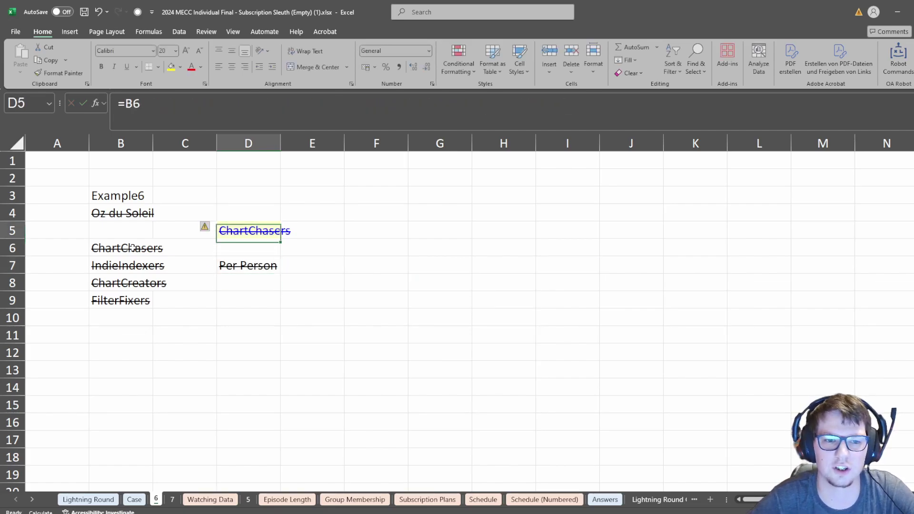
Start a formula in D8 that nests a FILTER inside COUNTA.
key(Down)
key(Down)
key(Down)
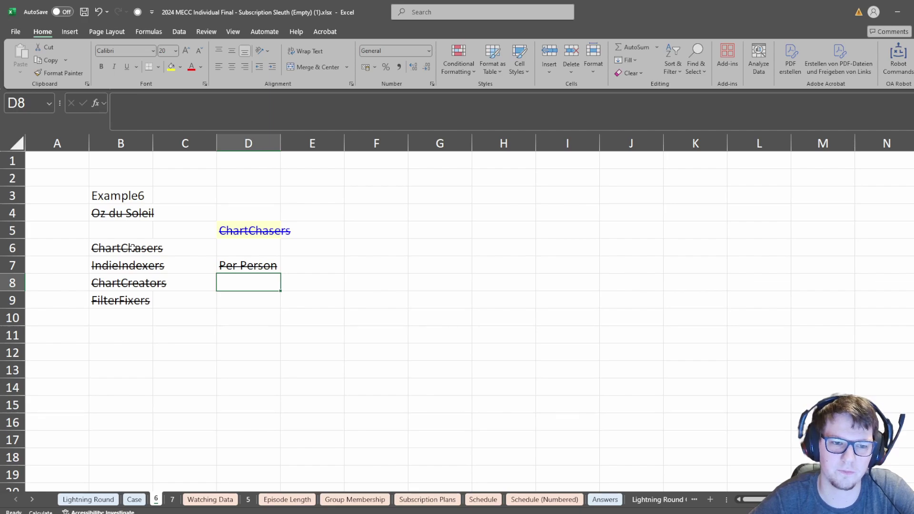
key(Up)
key(Down)
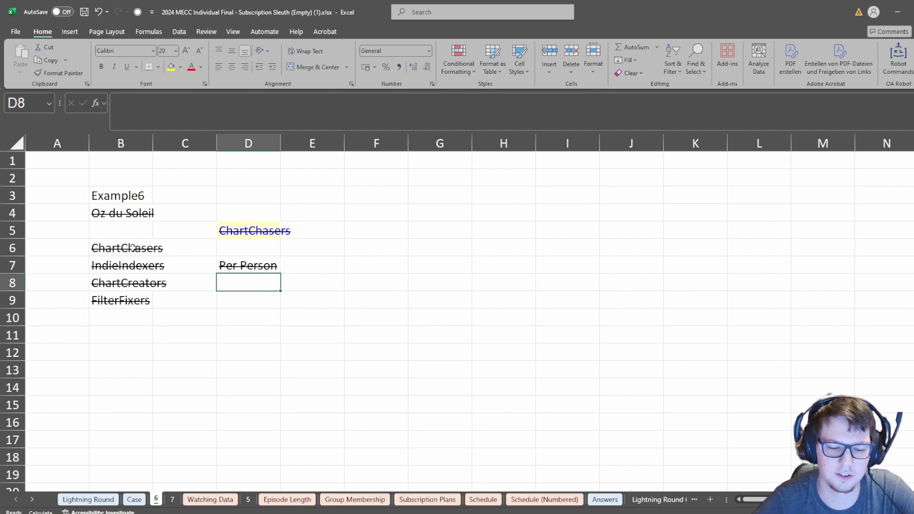
text(=)
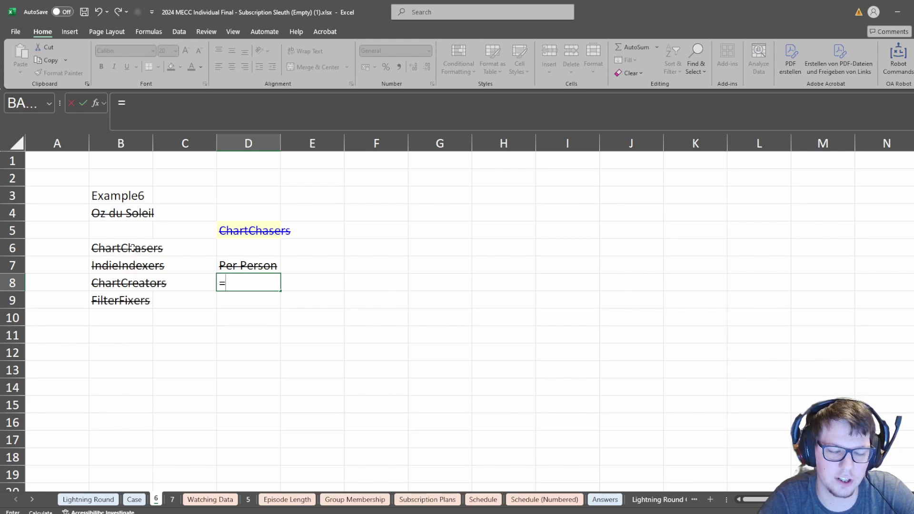
text(counta()
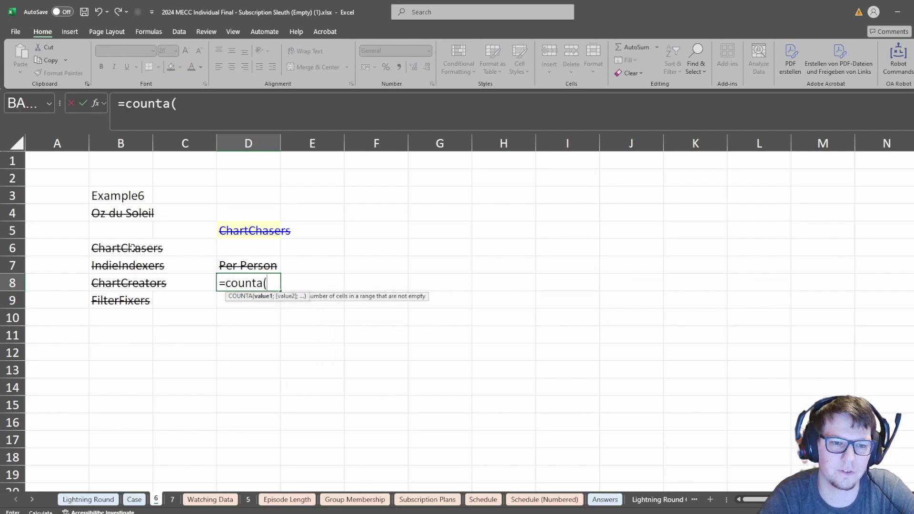
text(filt)
key(Tab)
text([)
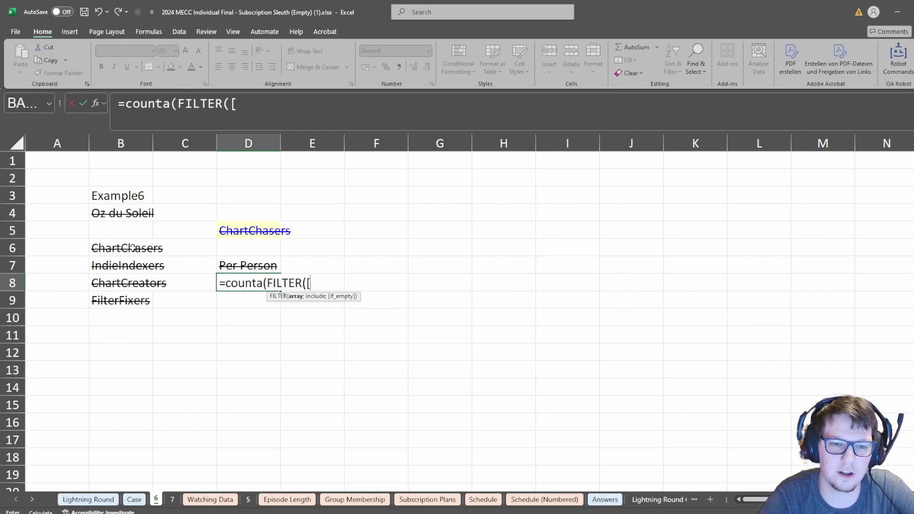
key(BackSpace)
Set the array of the FILTER in D8 to groups[Full Name].
text(g)
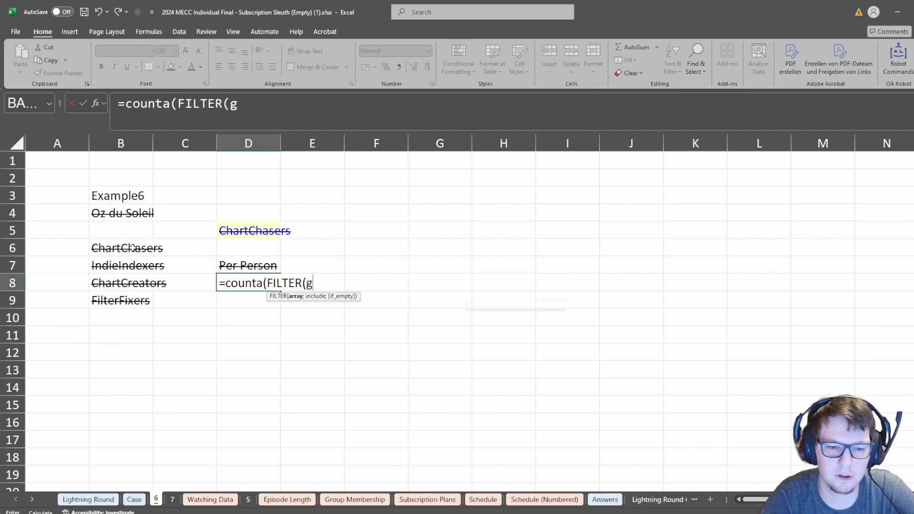
text(roups[)
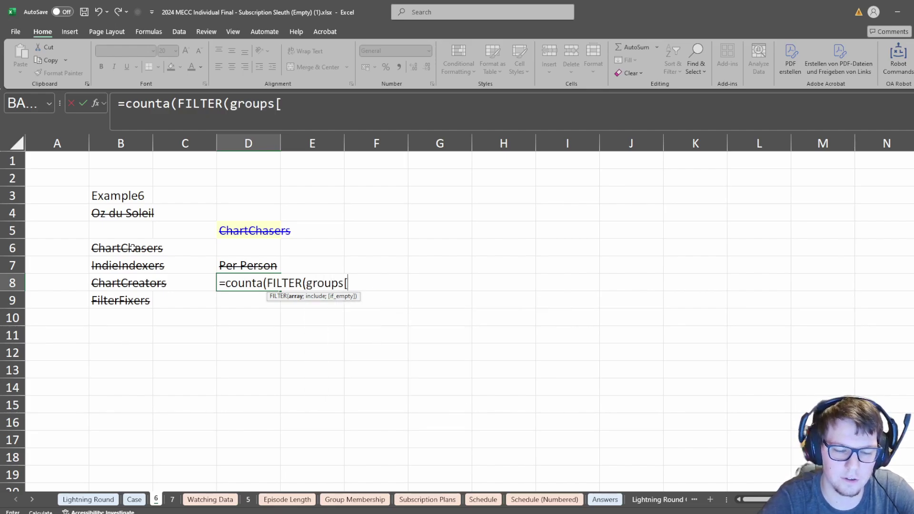
key(Down)
key(Down)
key(Down)
key(Down)
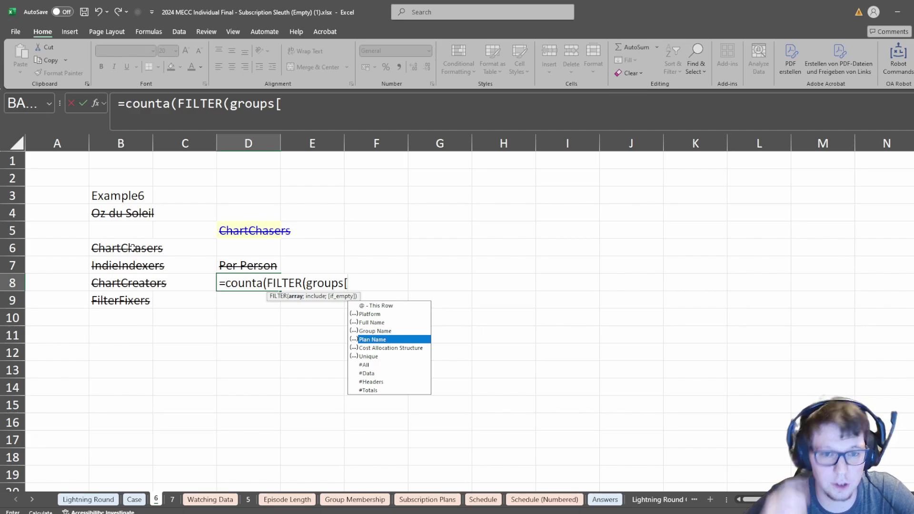
key(Up)
key(Up)
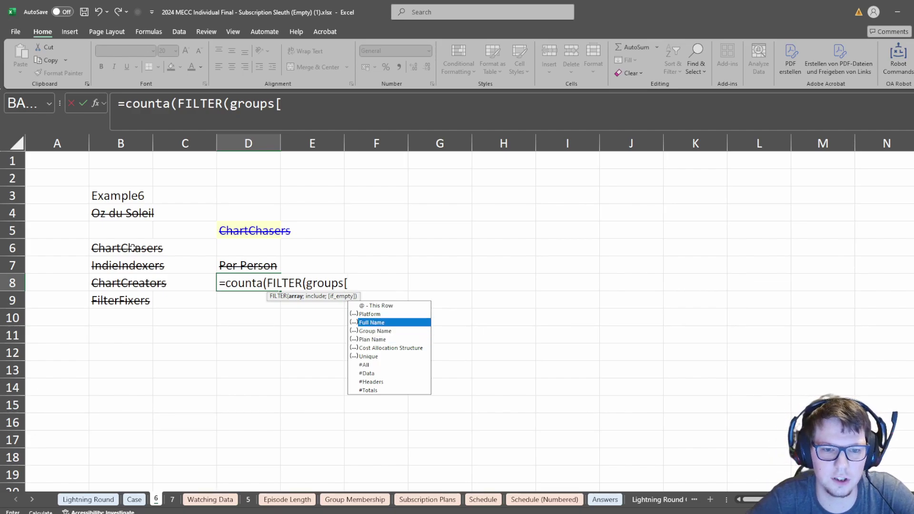
key(Tab)
text(];)
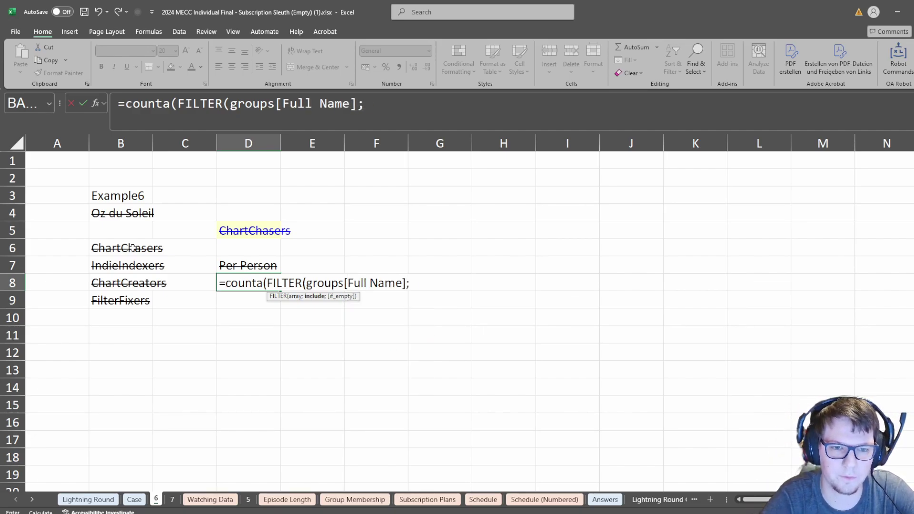
Add the condition groups[Group Name]=D5 to the FILTER in D8 and complete the COUNTA formula.
text(groups[)
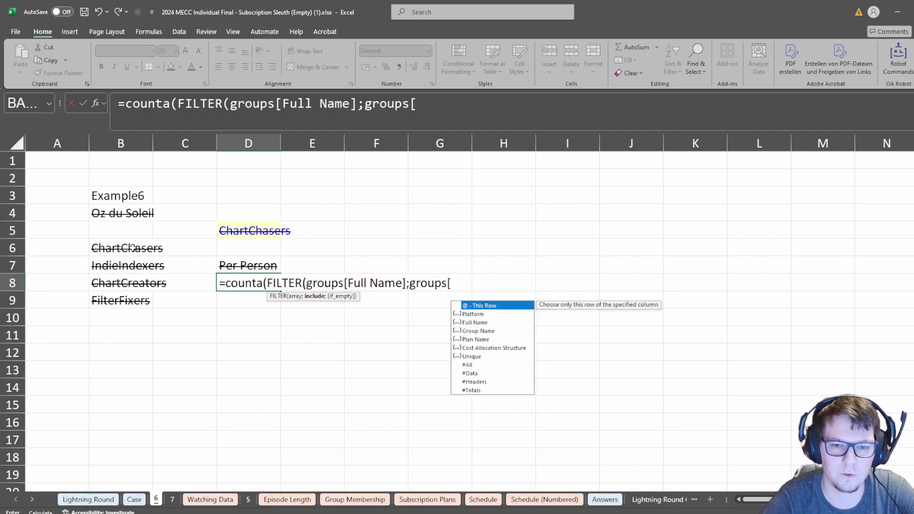
key(Down)
key(Down)
key(Down)
key(Tab)
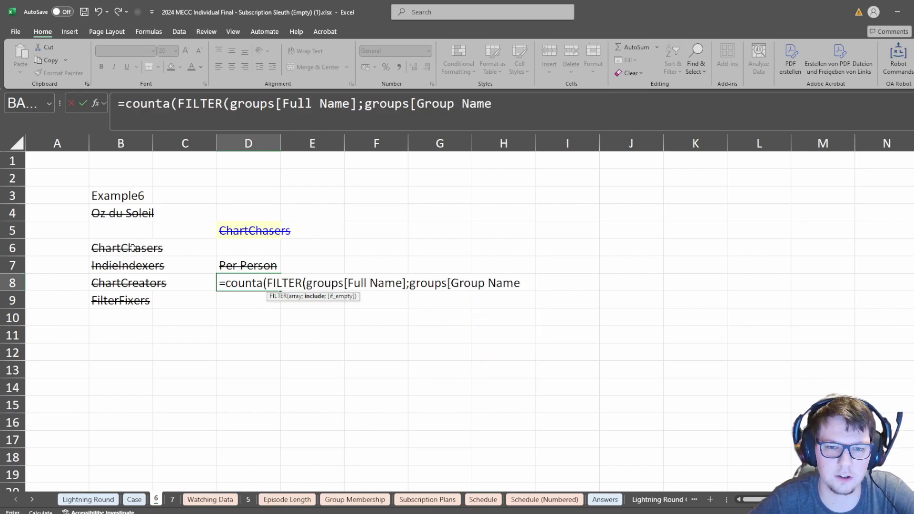
text(]=)
key(Up)
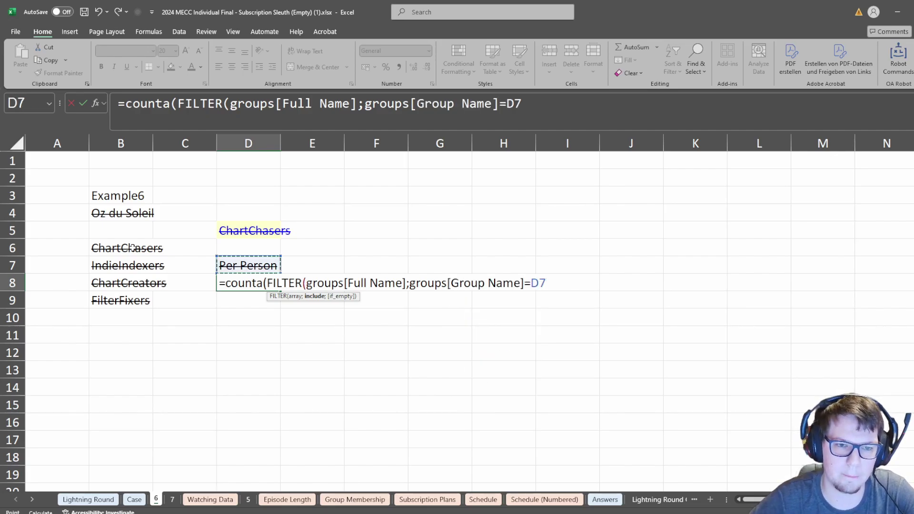
key(Up)
key(Up)
text()))
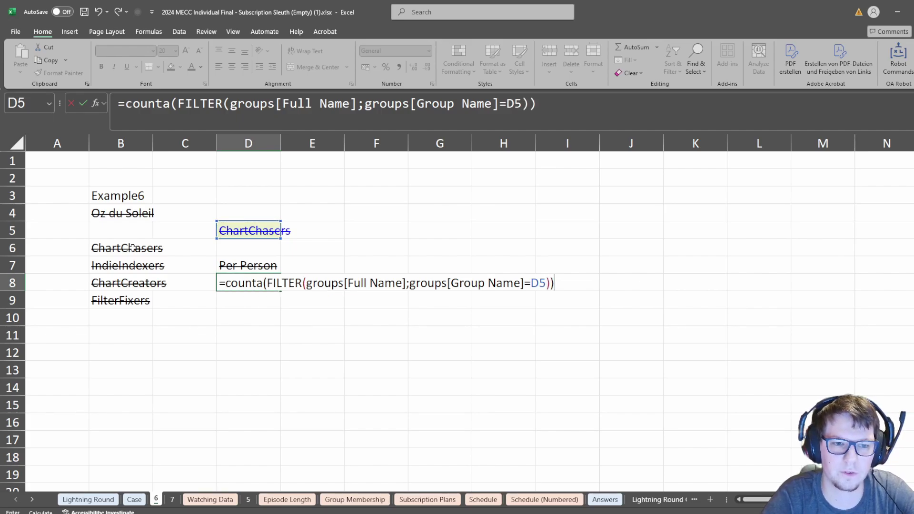
key(Return)
Review the cost allocation lookup in D7 and the member count formula in D8 for the group in D5.
key(Up)
key(Down)
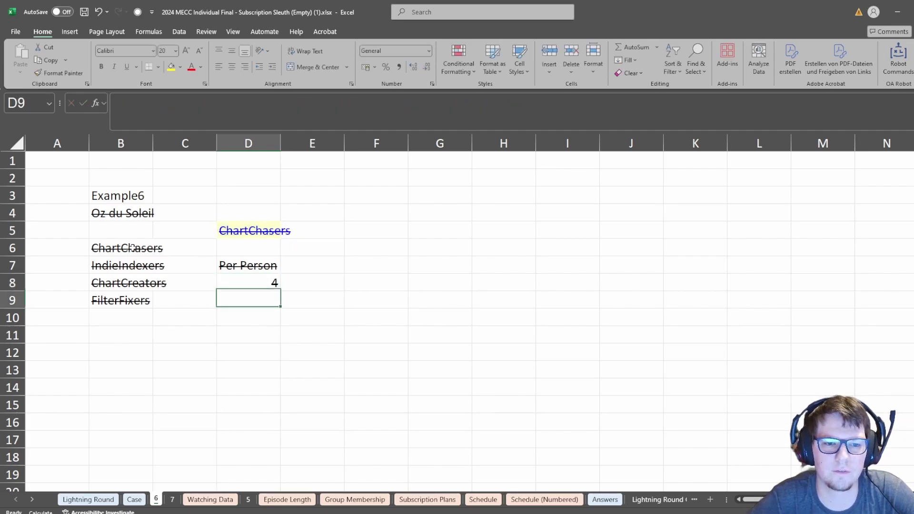
key(Up)
key(Up)
key(Right)
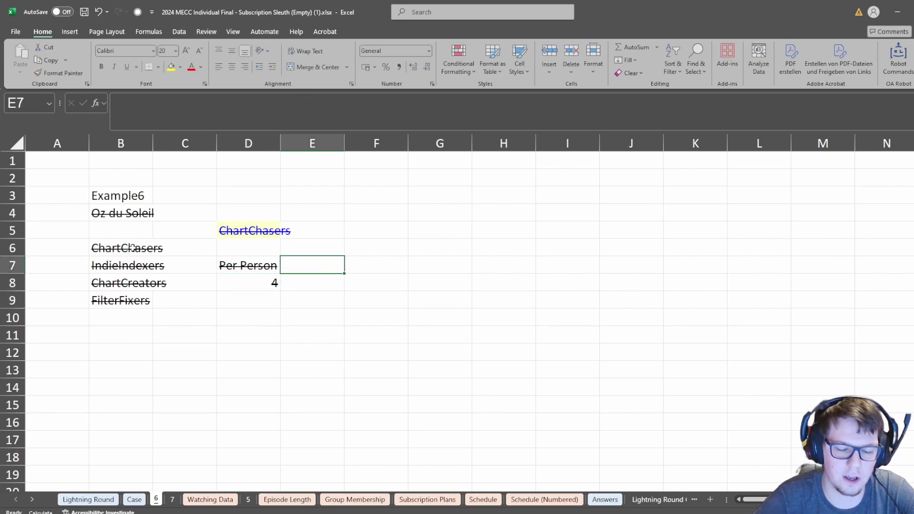
key(Left)
key(Down)
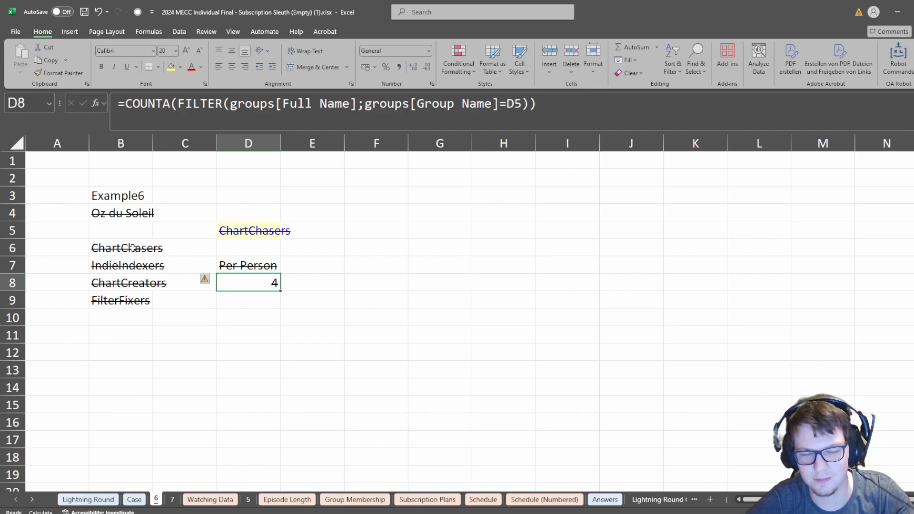
key(Up)
key(Down)
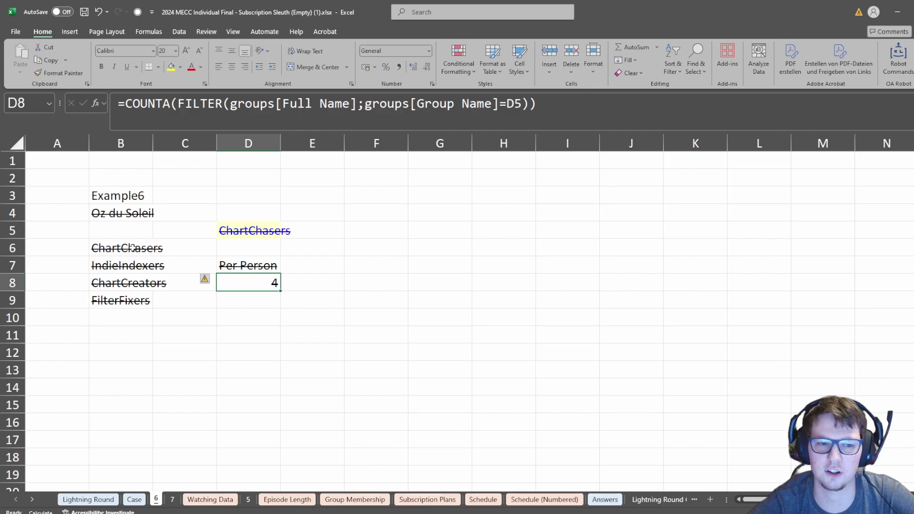
key(Up)
key(Up)
key(Up)
key(Right)
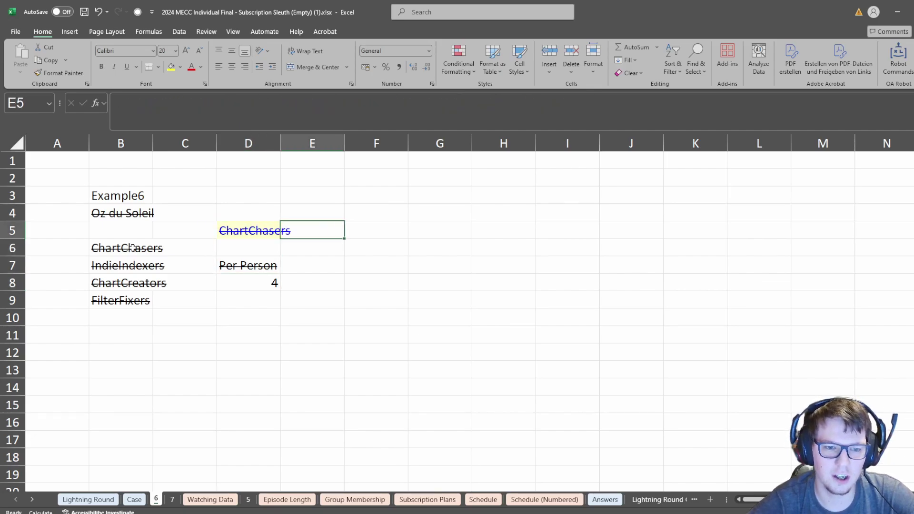
key(Left)
key(Down)
key(Down)
key(Down)
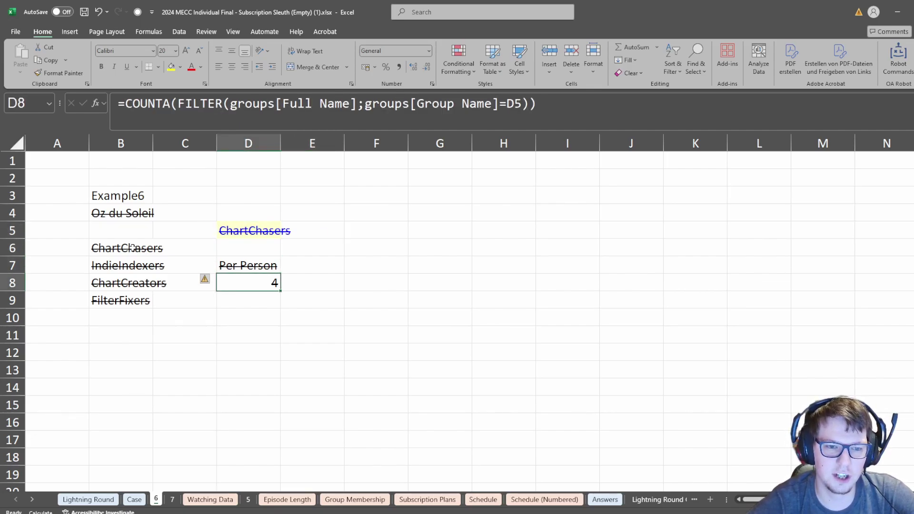
key(Up)
key(Up)
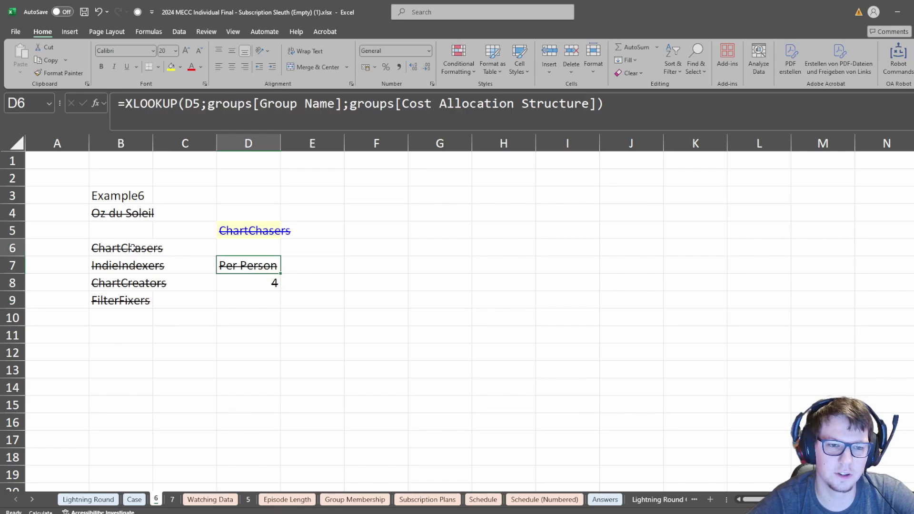
key(Down)
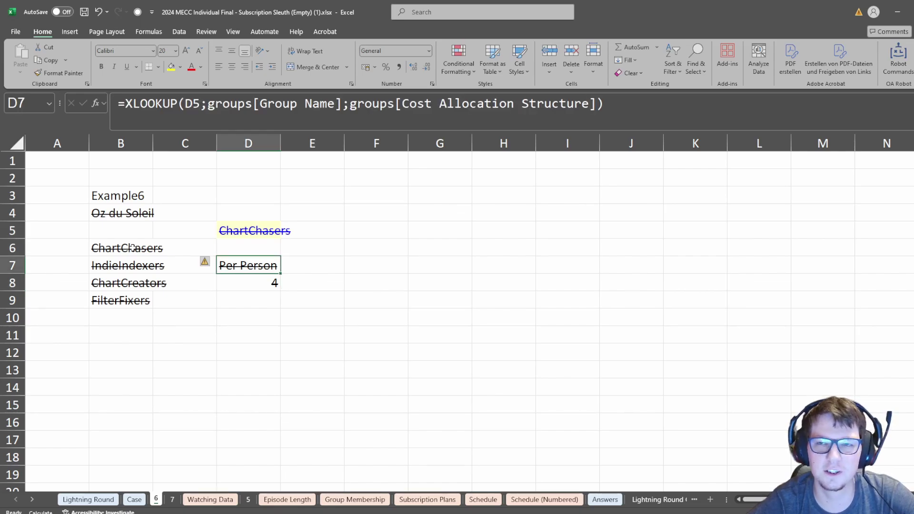
key(Up)
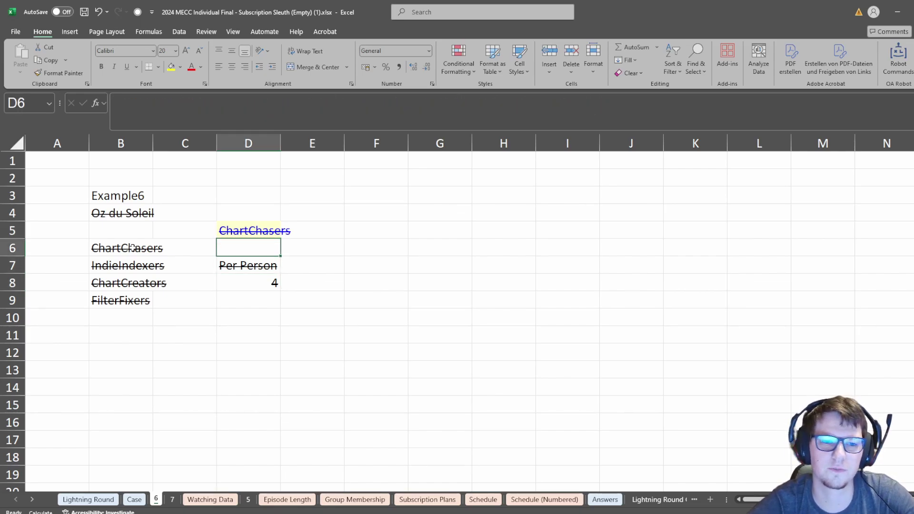
key(Right)
key(Up)
key(Right)
text(=)
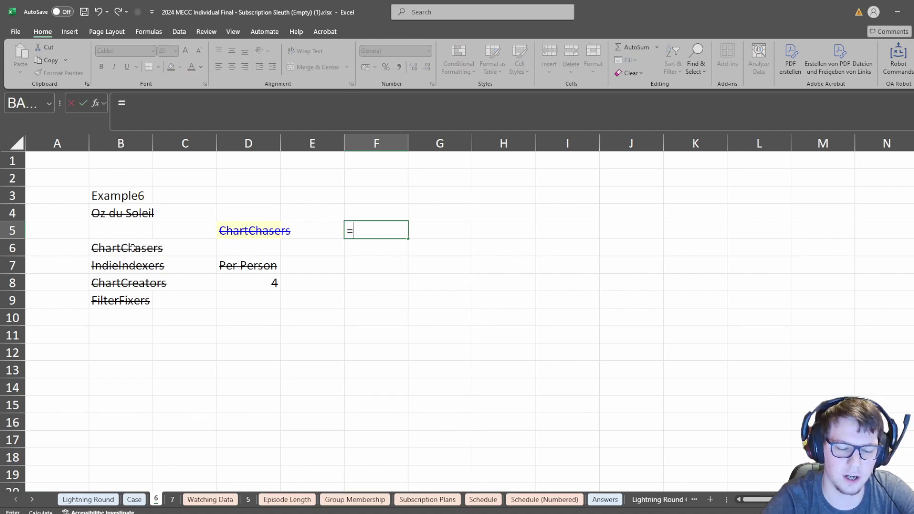
key(Escape)
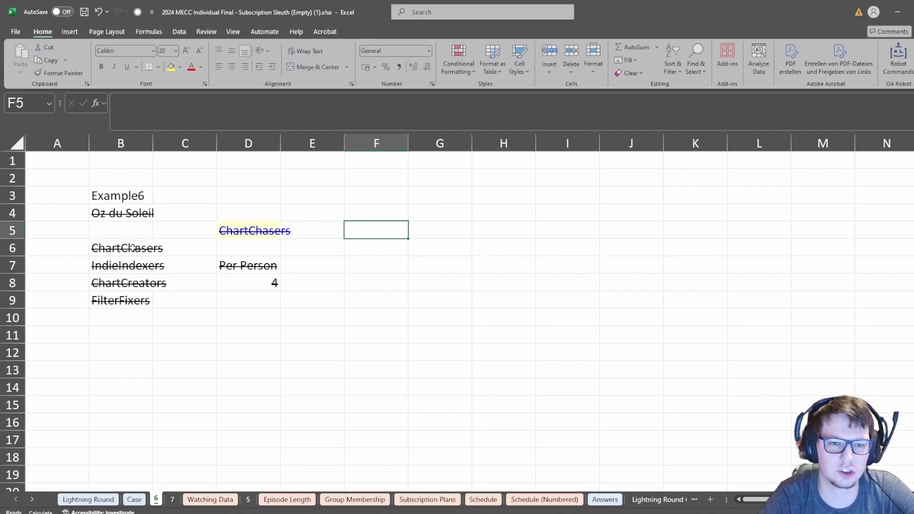
key(Left)
key(Left)
key(Right)
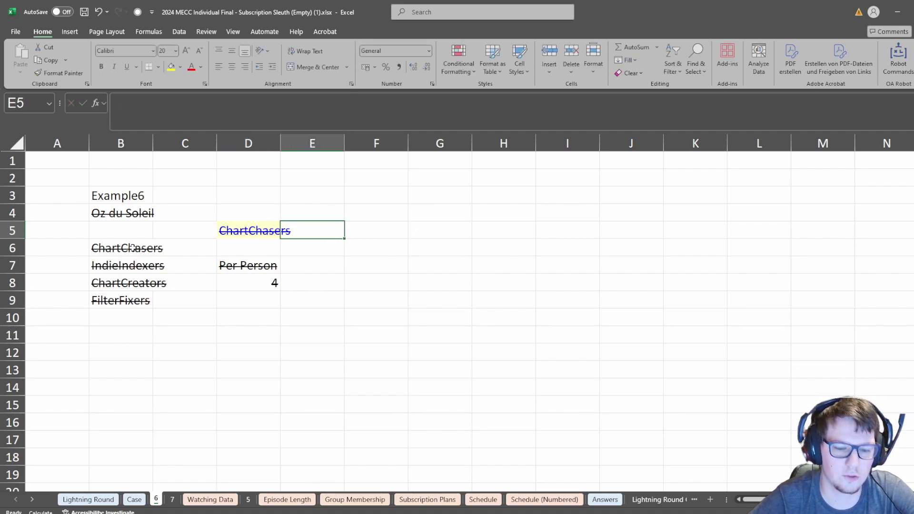
text(=)
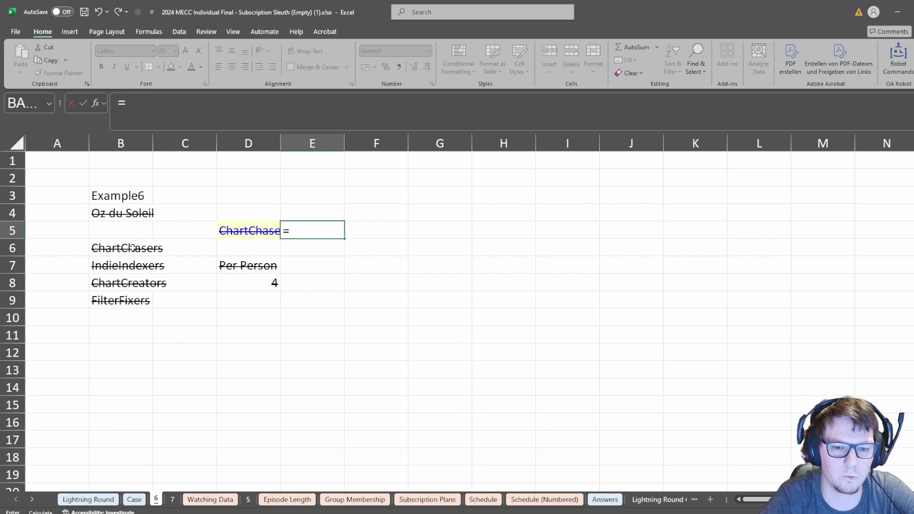
key(Escape)
Start an XLOOKUP formula in E6 with D5 as the lookup value.
key(Down)
text(=xl)
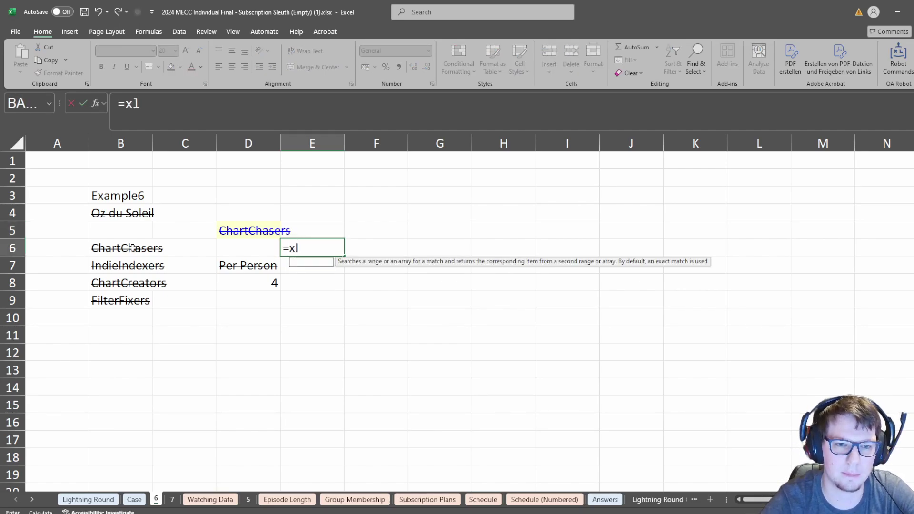
key(Tab)
key(Up)
key(Left)
text(;)
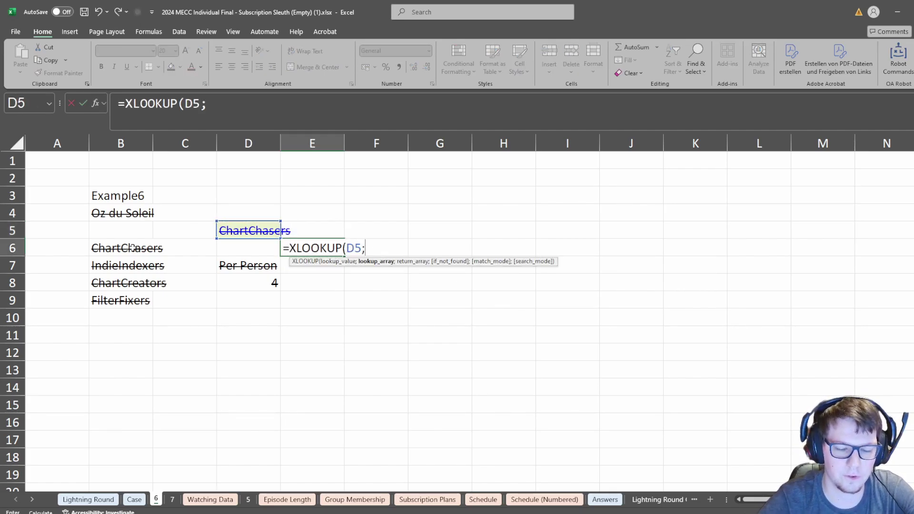
Set the lookup array of the XLOOKUP in E6 to groups[Group Name].
text(group)
key(BackSpace)
key(BackSpace)
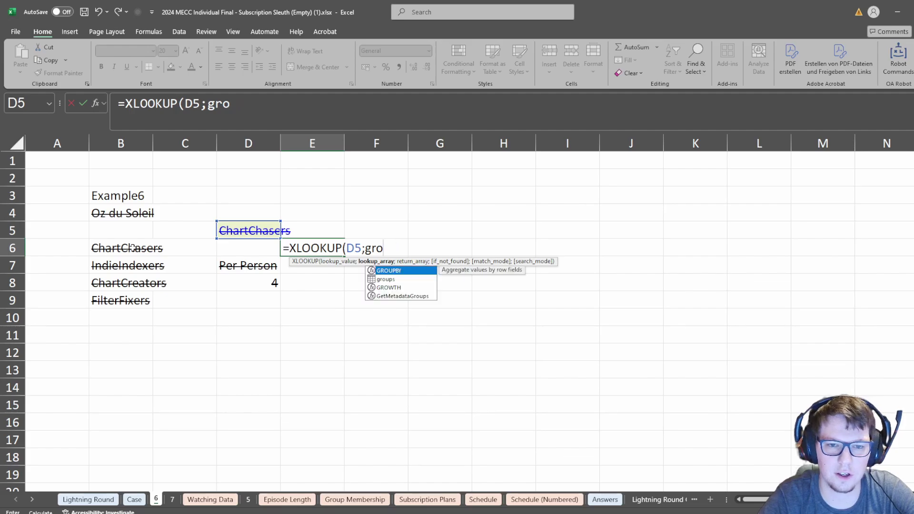
text(up)
key(Tab)
key(BackSpace)
key(BackSpace)
key(BackSpace)
text(s)
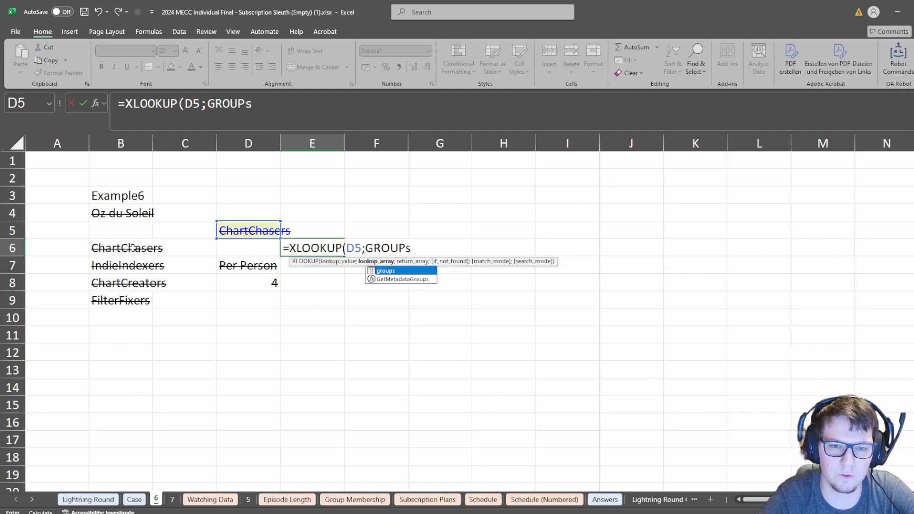
text([{)
key(BackSpace)
key(BackSpace)
text([)
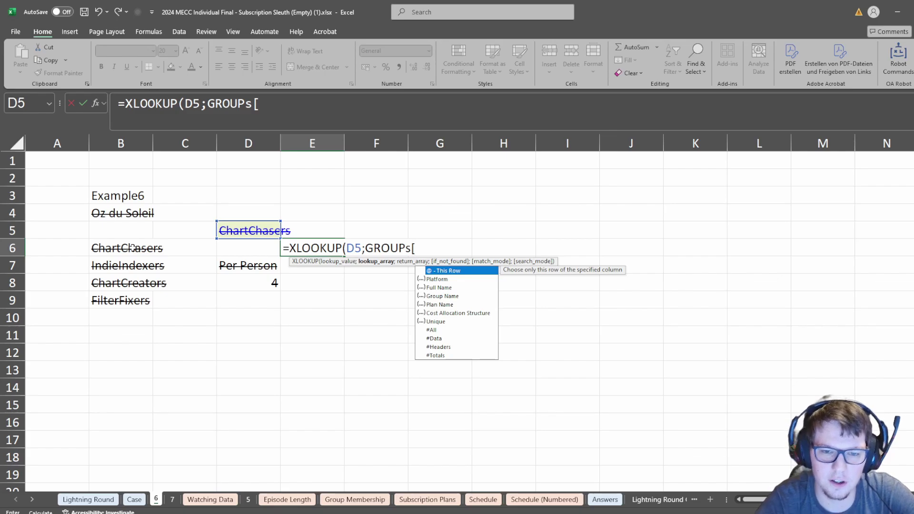
key(Down)
key(Down)
key(Down)
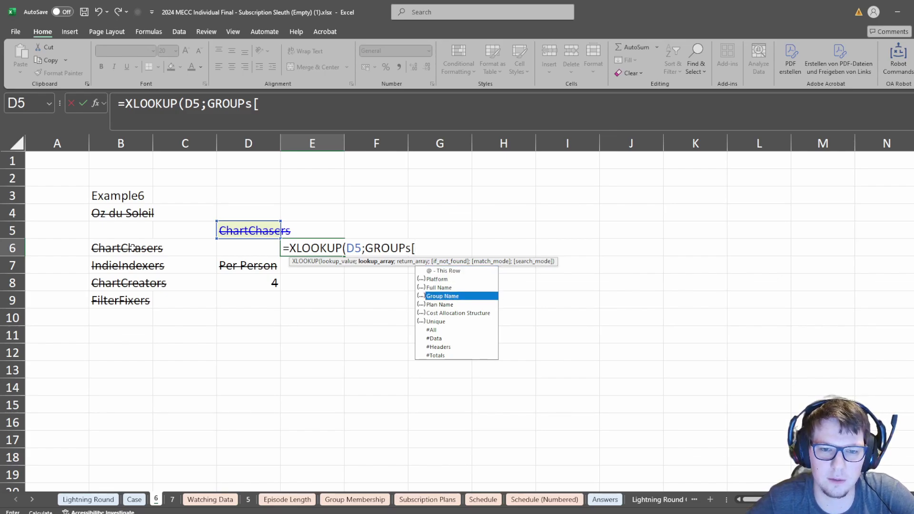
key(Tab)
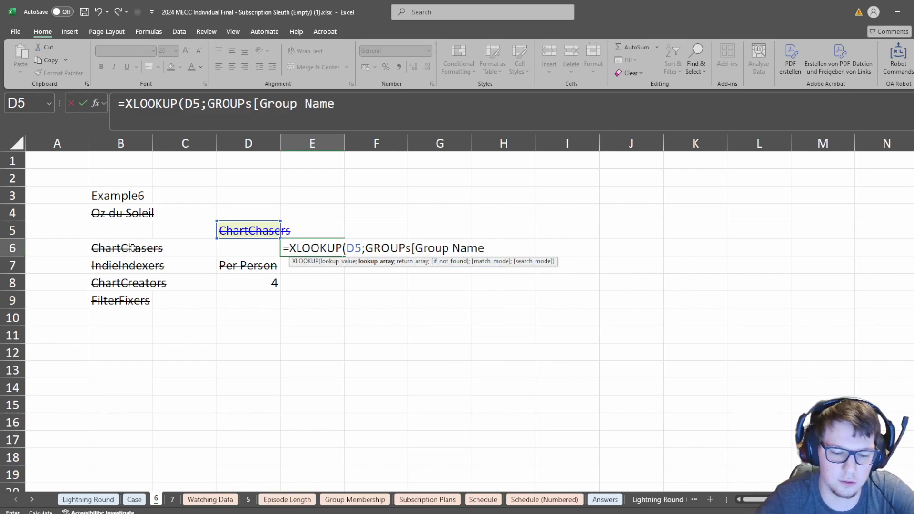
Set the XLOOKUP's return array in E6 to groups[Platform]&groups[Plan Name] and complete the formula.
text(];groups[)
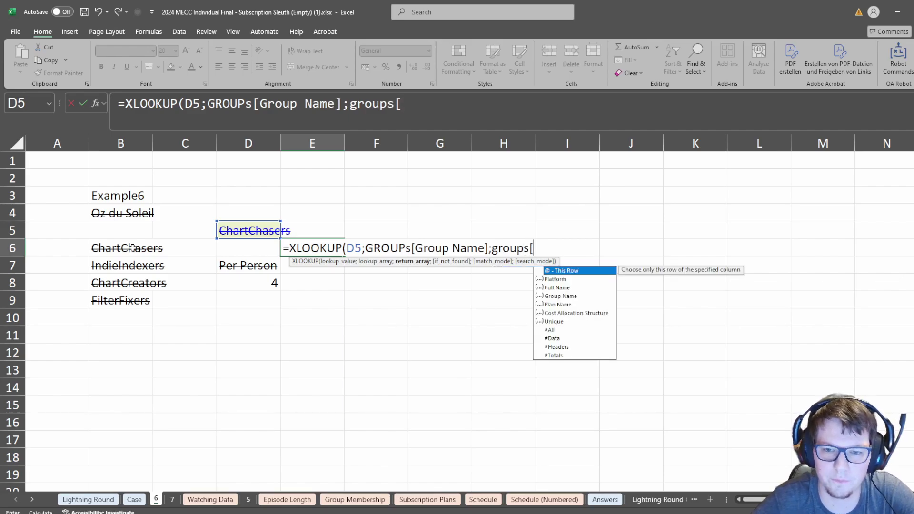
key(Down)
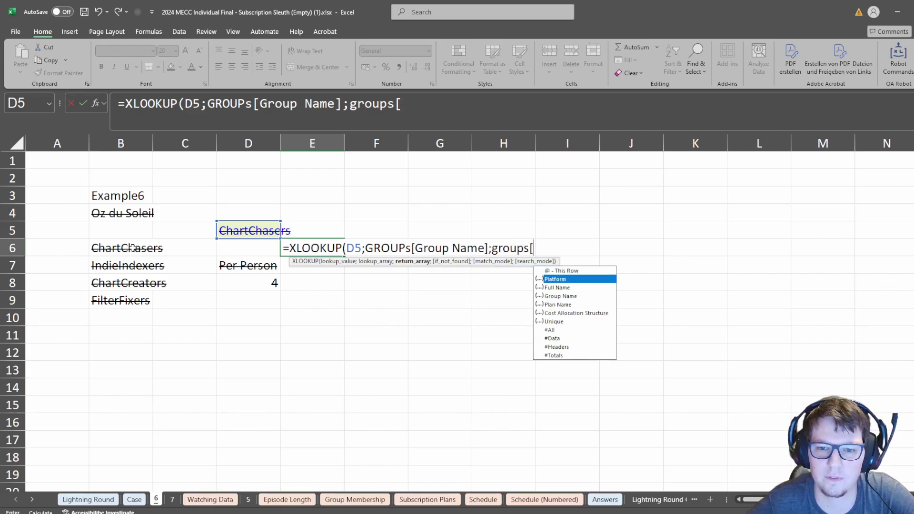
key(Tab)
text(]&groups)
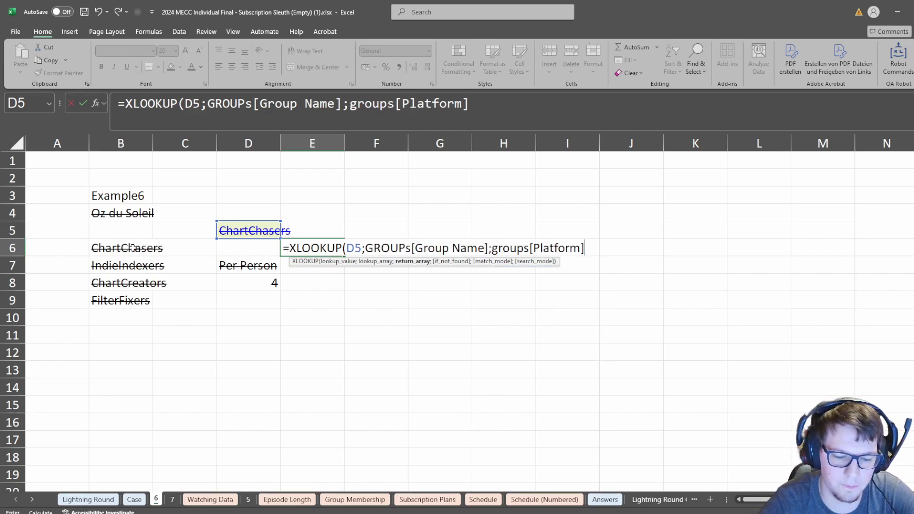
text([)
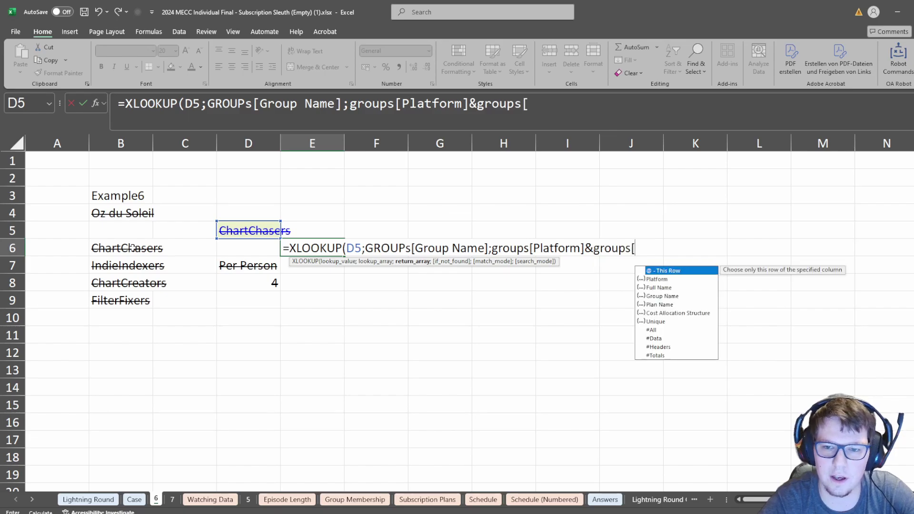
key(Down)
key(Down)
key(Down)
key(Down)
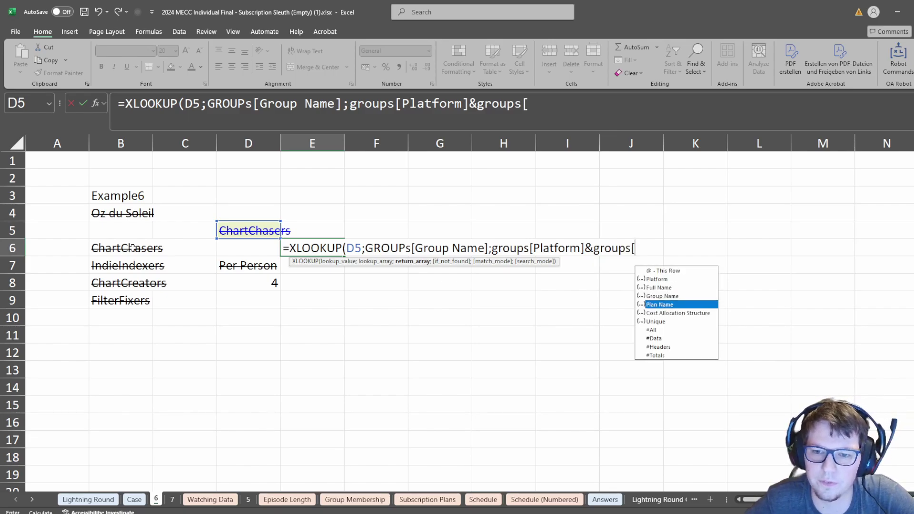
key(Tab)
text(]))
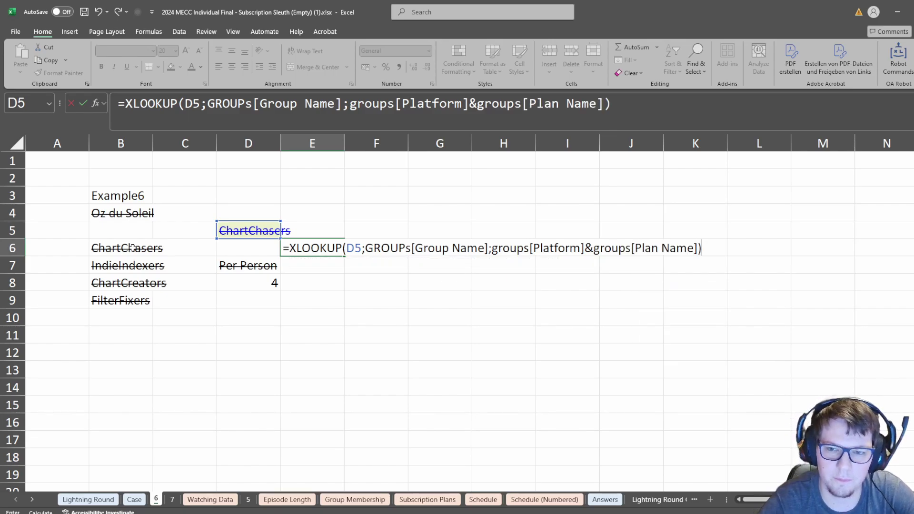
key(Return)
key(Up)
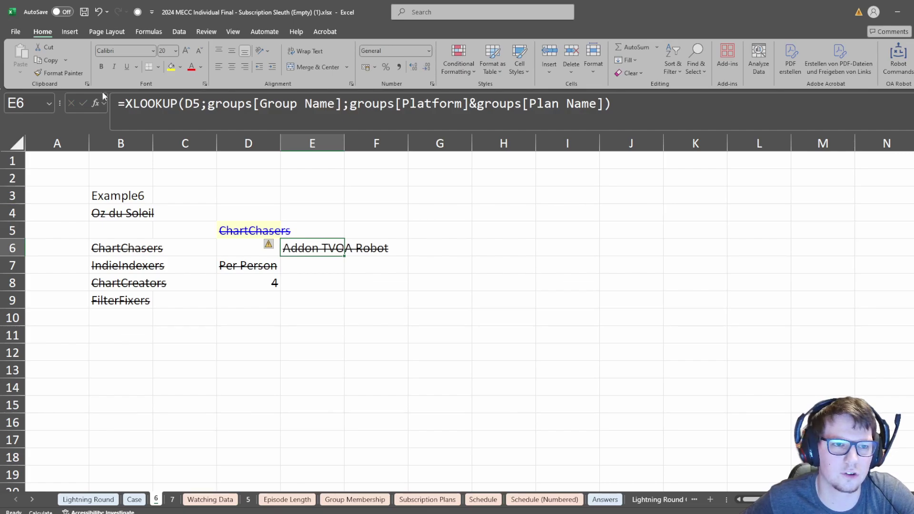
Wrap the E6 formula in an outer XLOOKUP, using the existing XLOOKUP as its lookup value.
key(F2)
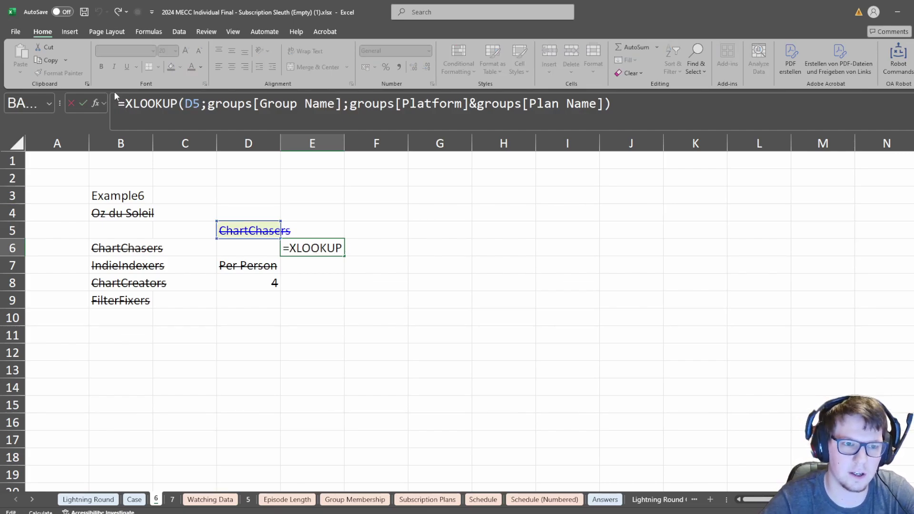
text(XLOOKUP()
click(739, 115)
text(;)
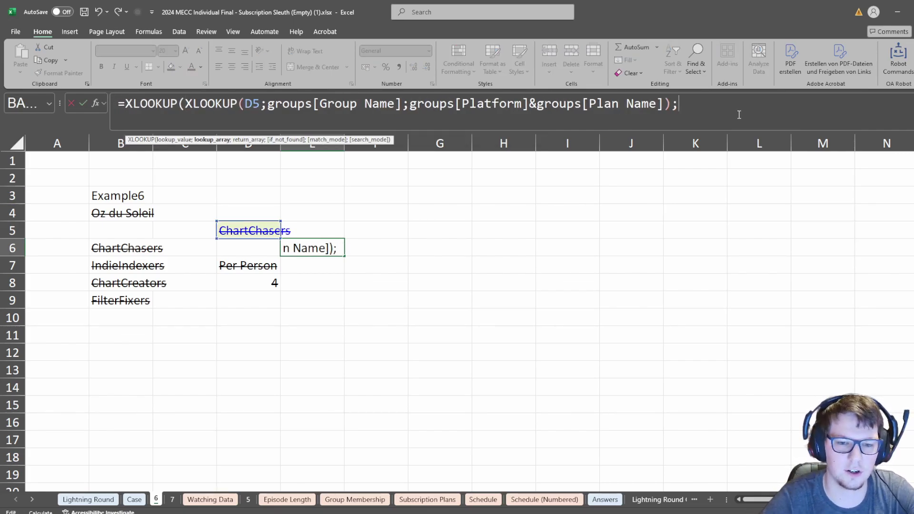
Set the outer XLOOKUP's lookup array in E6 to plans[Platform]&plans[Plan Name].
text(plans[)
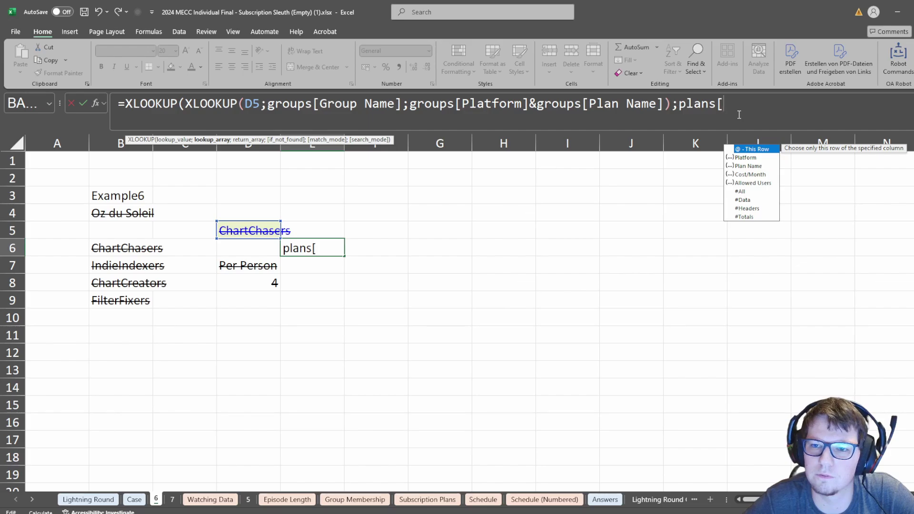
key(Down)
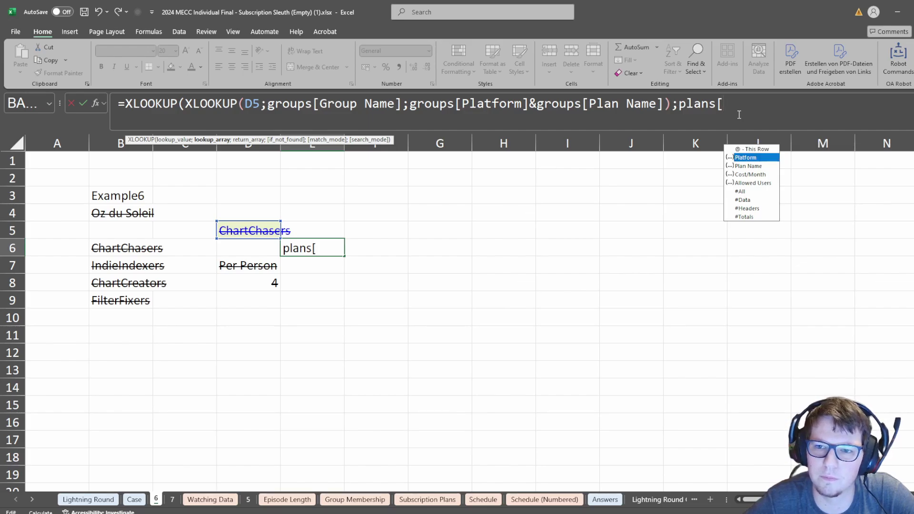
key(Tab)
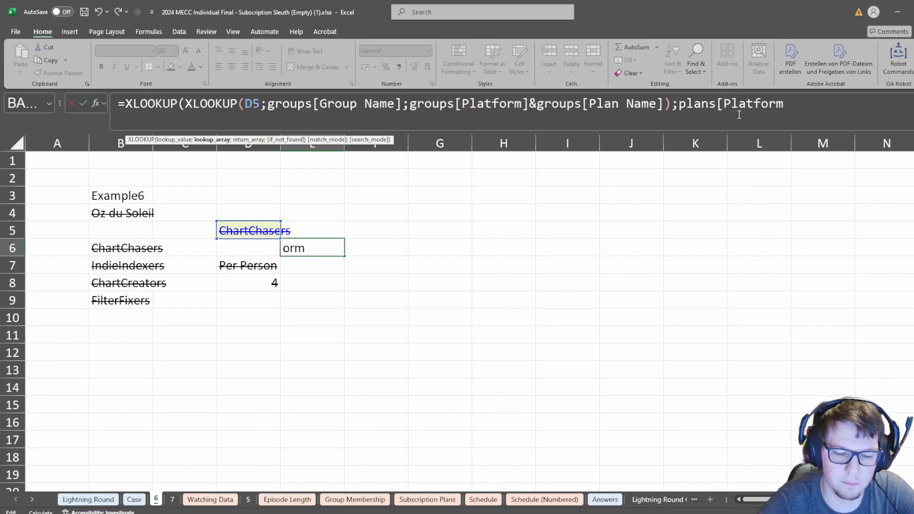
text(]&plan)
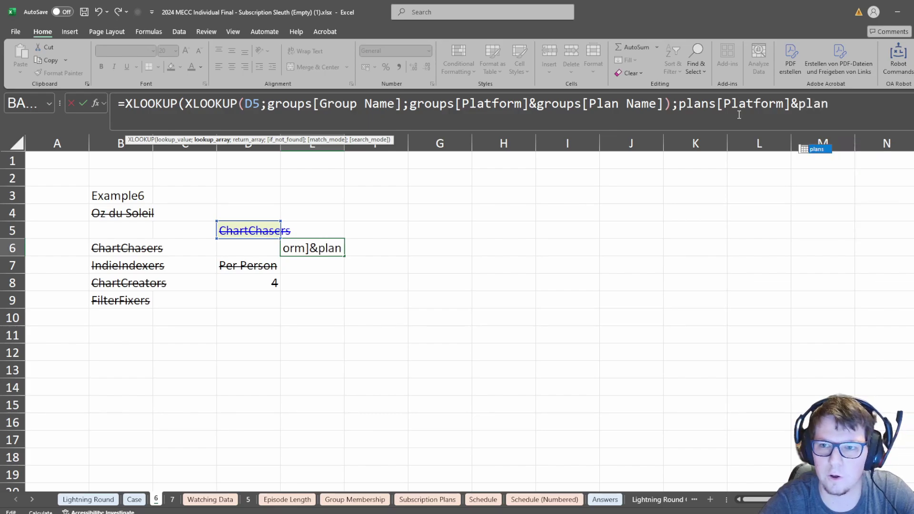
text(s[Pl)
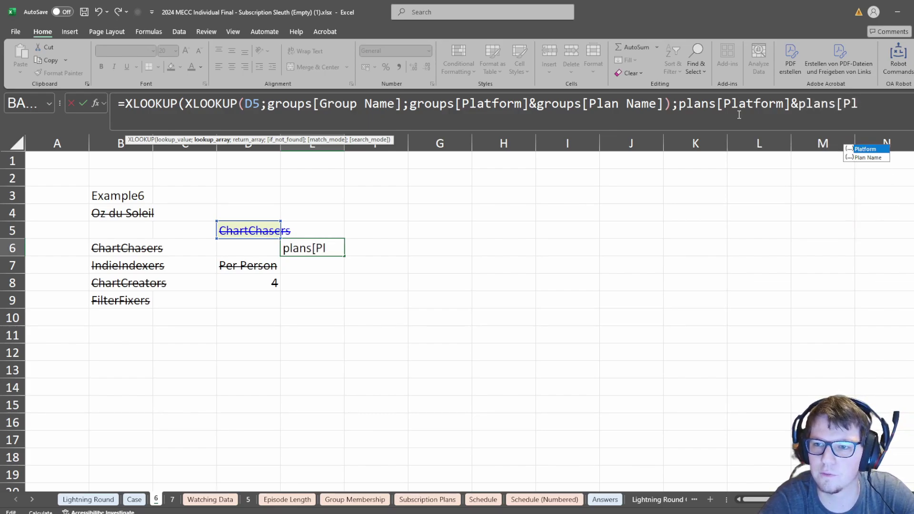
key(Tab)
text(])
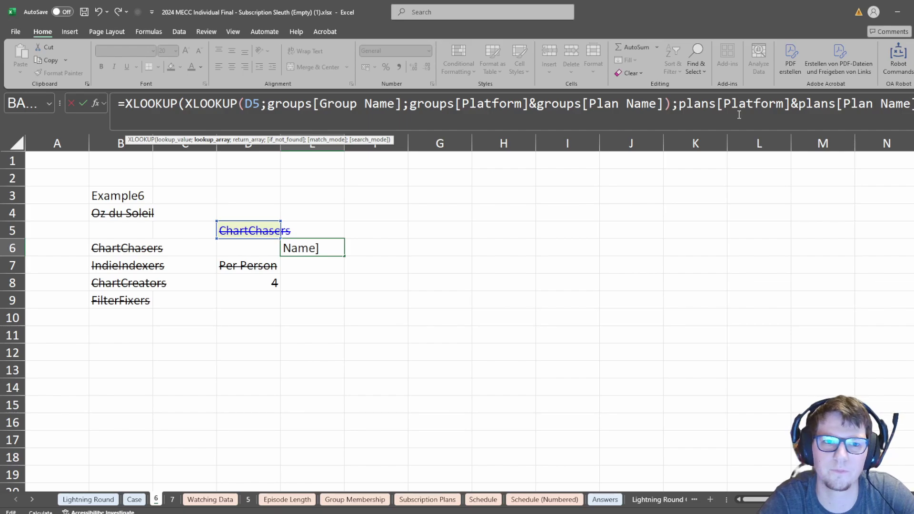
Set the outer XLOOKUP's return array in E6 to plans[Cost/Month] and complete the formula.
text(;plans[)
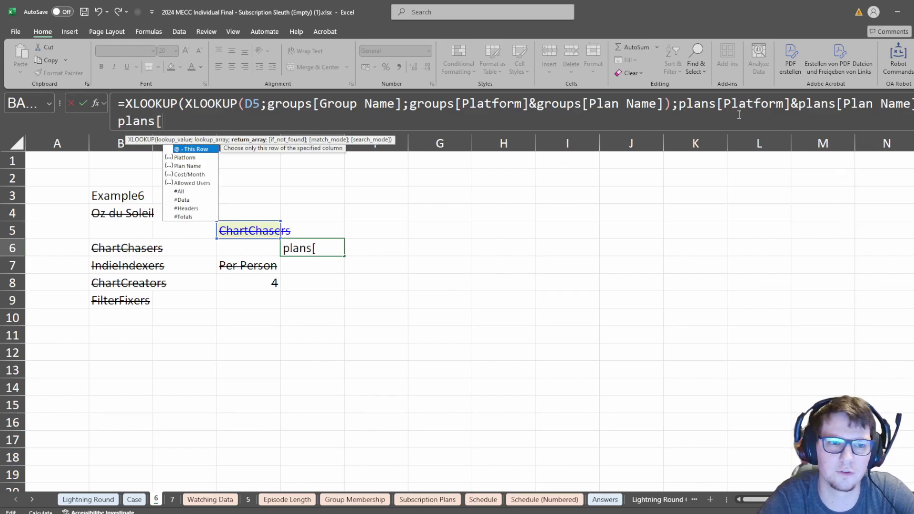
text(Co)
key(Tab)
text(]))
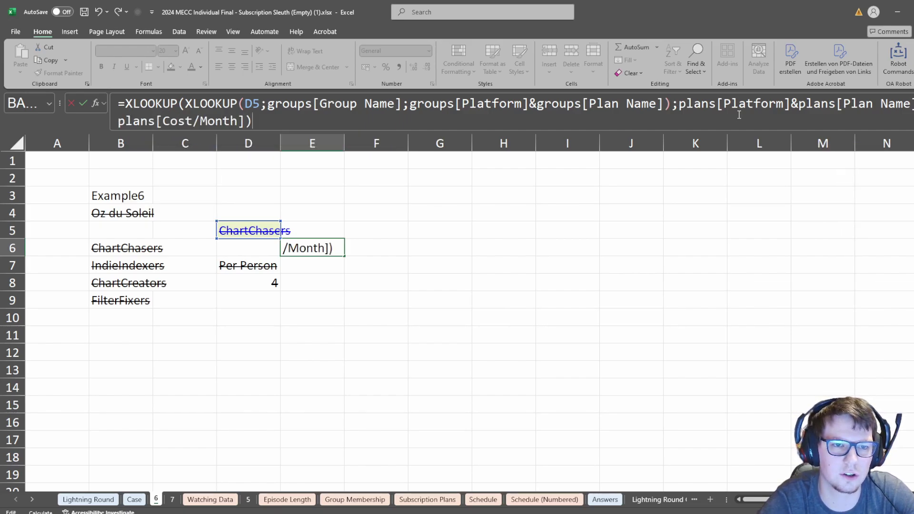
key(Return)
key(Up)
key(Down)
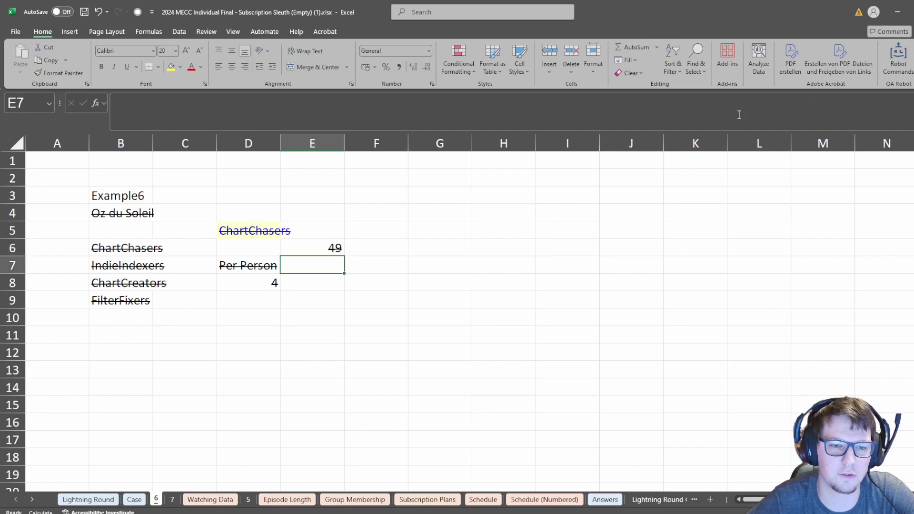
Enter the formula =E6/D8 in I7 to calculate the group's cost per person.
key(Right)
key(Right)
key(Right)
key(Right)
text(=)
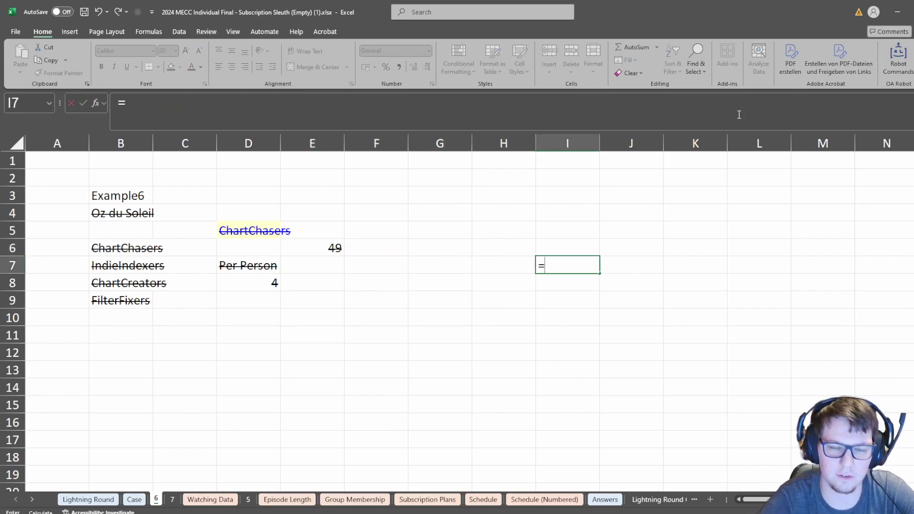
key(Left)
key(Left)
key(Left)
key(Left)
key(Up)
text(/)
key(Left)
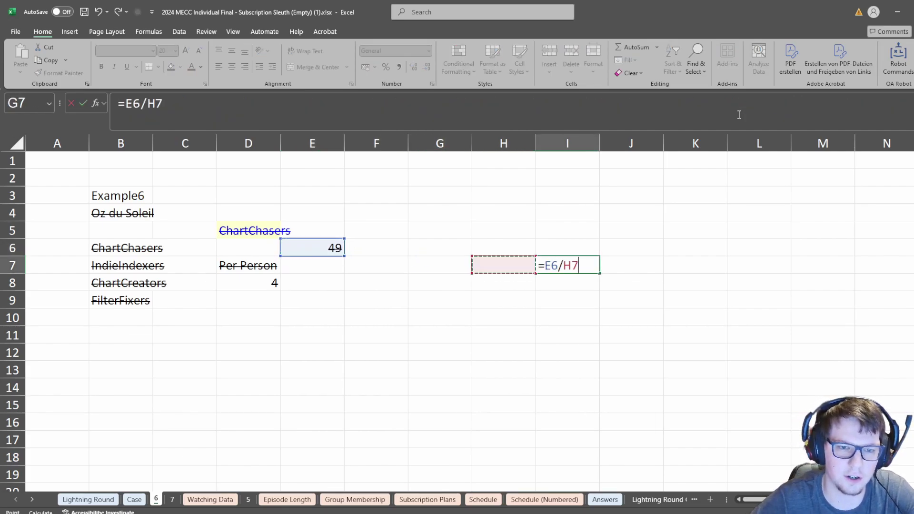
key(Left)
key(Left)
key(Left)
key(Left)
key(Down)
key(Return)
Label the monthly cost lookup by entering "Total Cost" in E5.
key(Up)
key(Up)
key(Left)
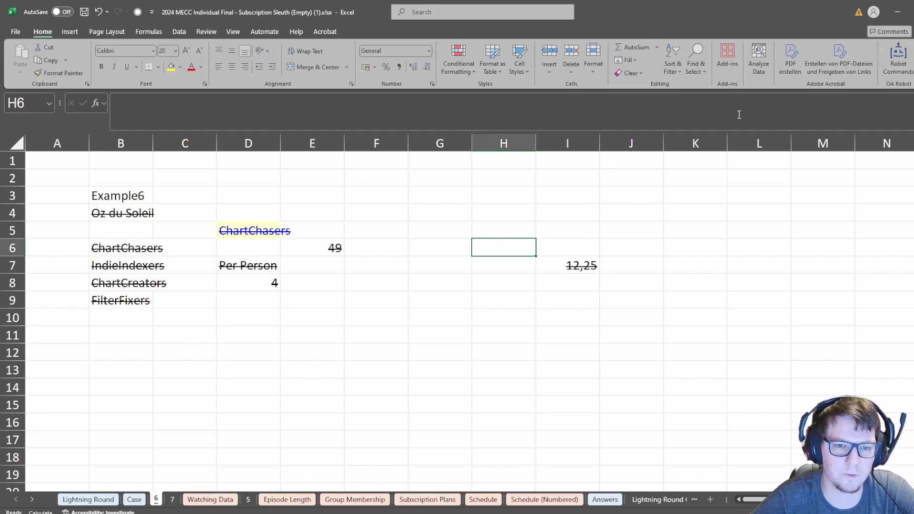
key(Left)
key(Left)
key(Left)
key(Up)
text(Toi)
key(BackSpace)
text(tao)
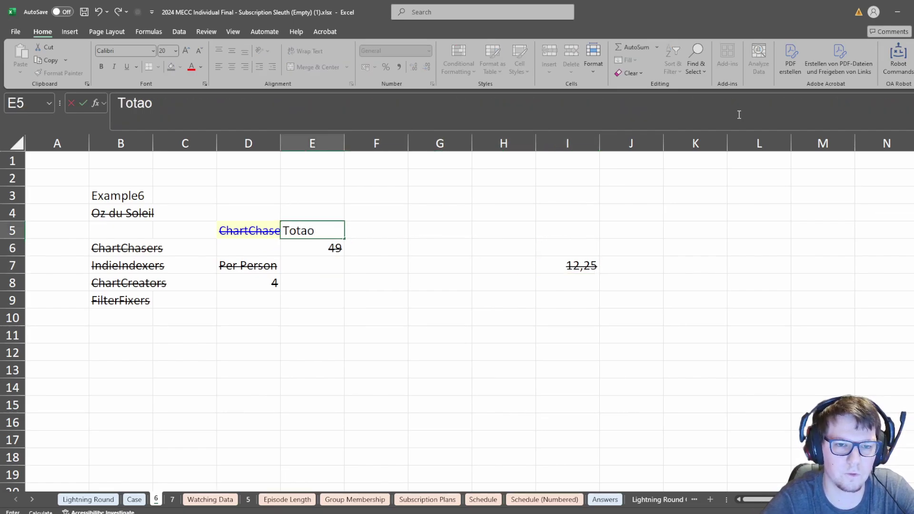
key(BackSpace)
text(l Cost)
Enter the heading "Group Name" in D4 above the group input cell.
key(Up)
key(Left)
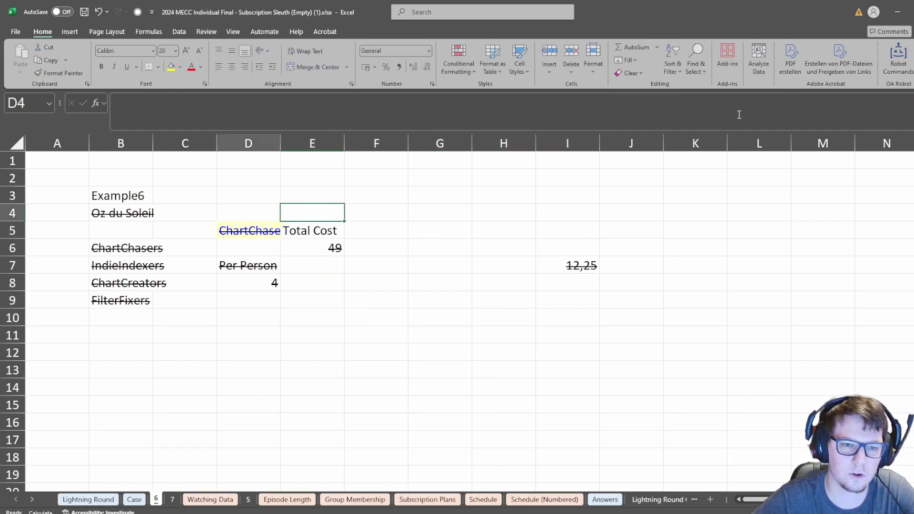
text(Groups)
key(BackSpace)
text(Name)
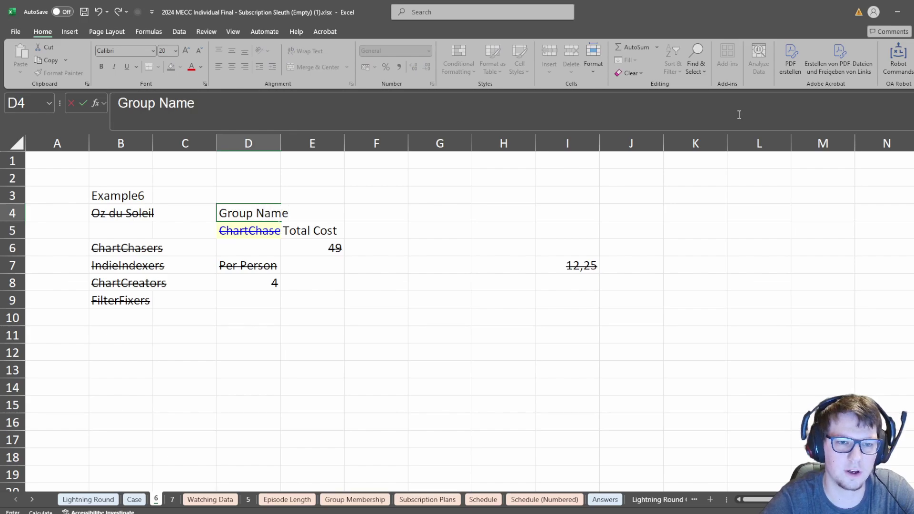
Enter the labels "Allocation" in C7 and "Persons" in C8 beside their lookup results.
key(Down)
key(Down)
key(Down)
key(Left)
text(Allo)
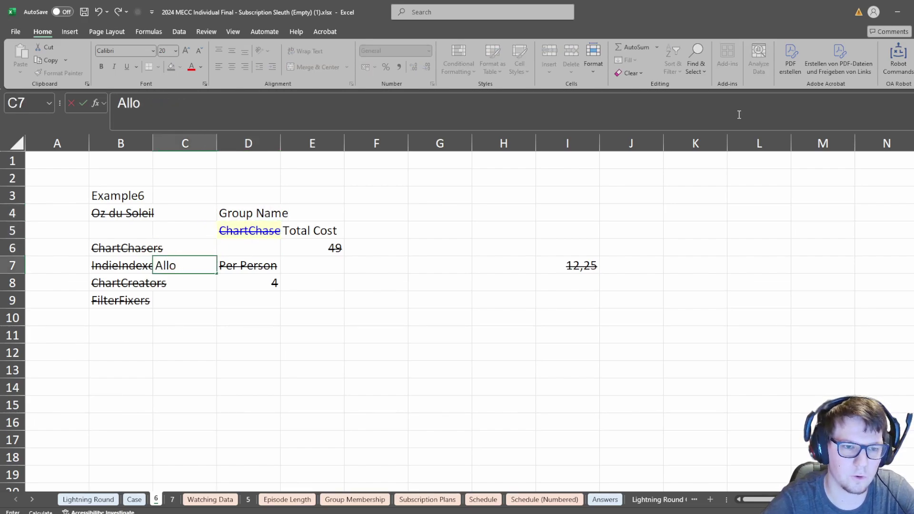
key(BackSpace)
text(ocation)
key(Return)
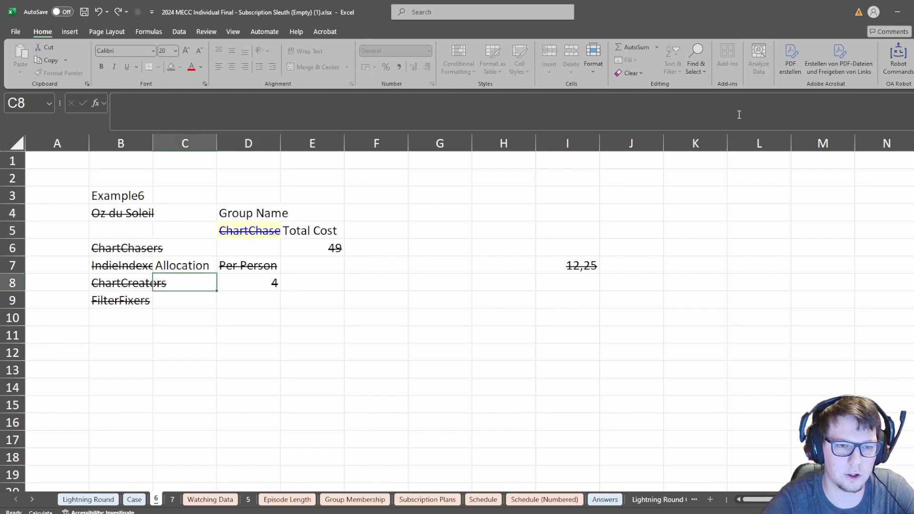
text(Persons)
key(Return)
Change the formula in I7 to =IF(D7="Per Person";E6/D8) so the cost is split only for per-person allocation.
key(Up)
key(Right)
key(Right)
key(Right)
key(Right)
key(Right)
key(Right)
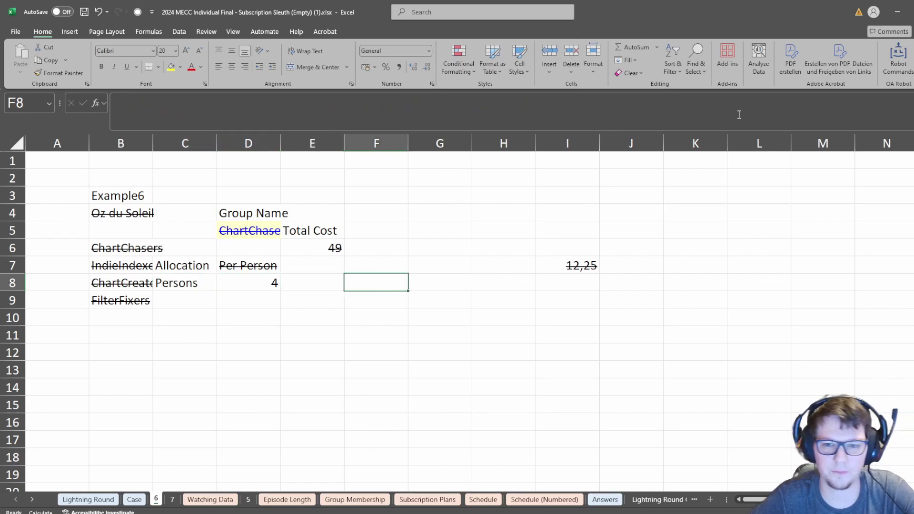
key(Up)
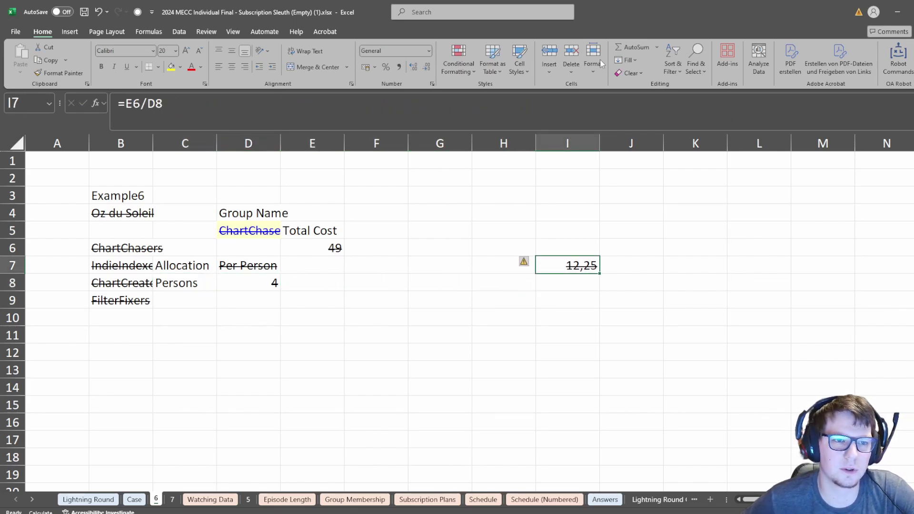
click(127, 104)
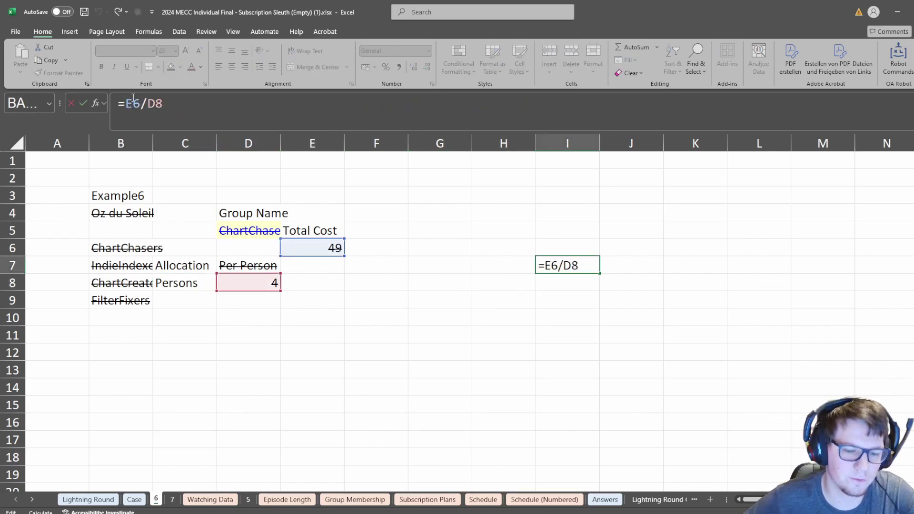
text(if()
click(265, 259)
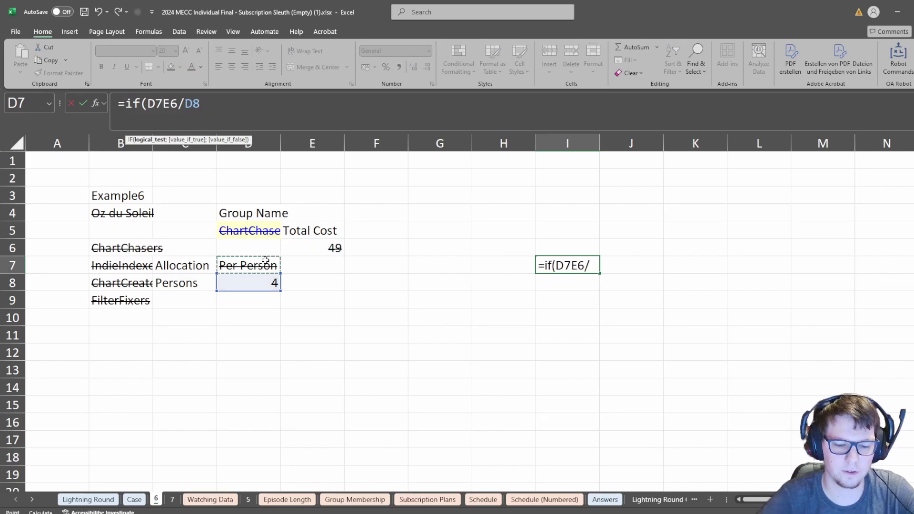
text(=)
click(239, 262)
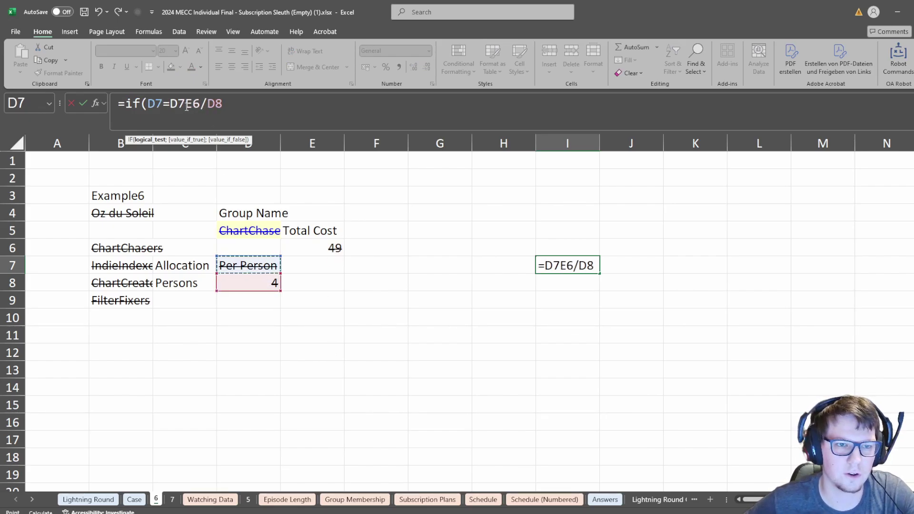
drag(170, 104, 182, 104)
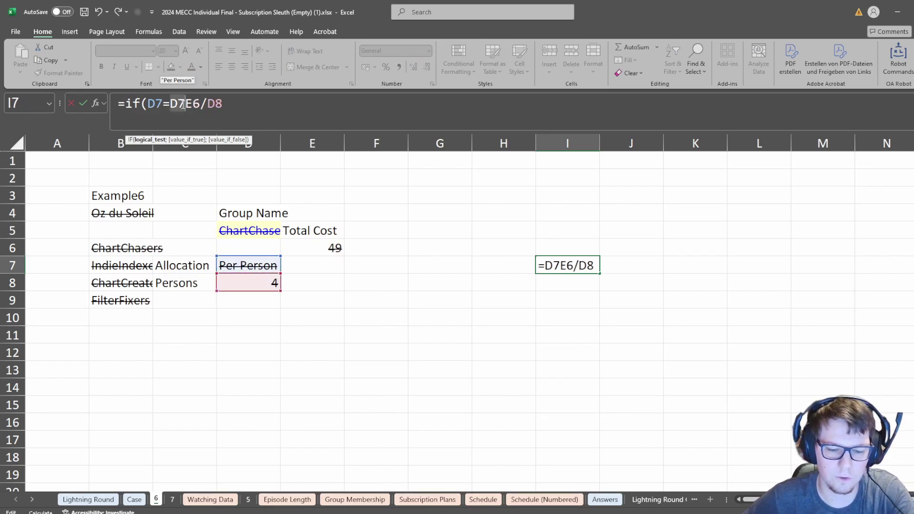
text("Per Person")
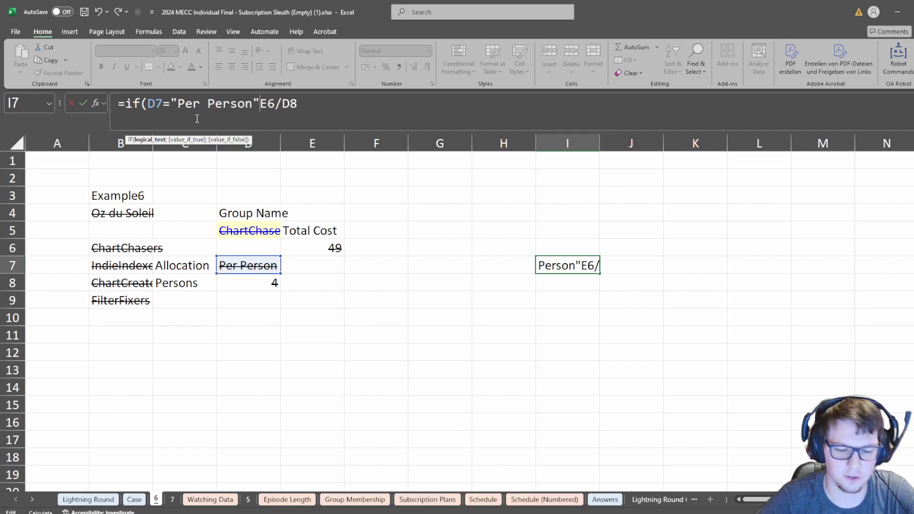
text(;)
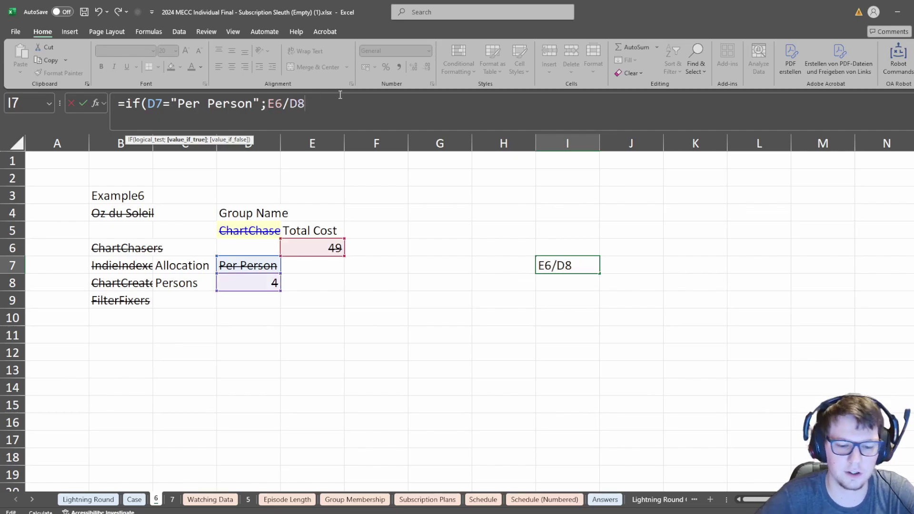
text())
key(Return)
key(Up)
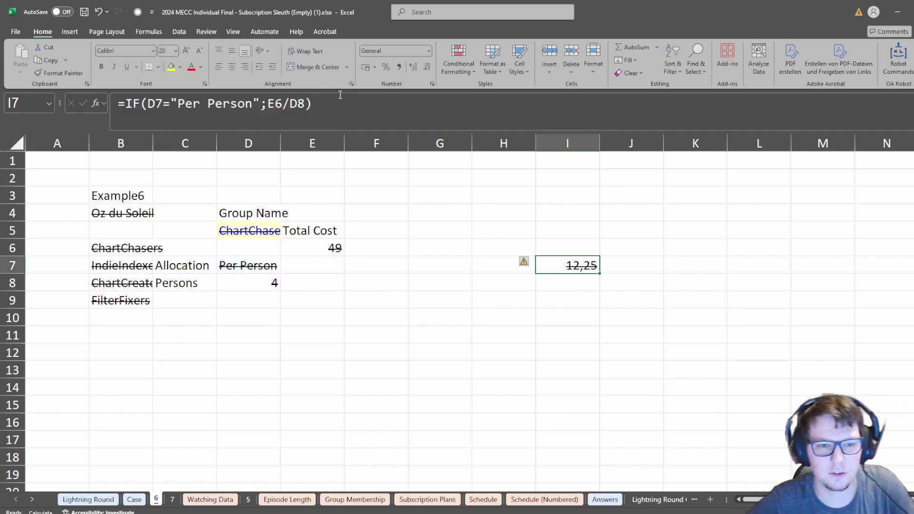
Copy the group name IndieIndexers from B7 into the group input cell D5.
key(Left)
key(Left)
key(Left)
key(Left)
key(Left)
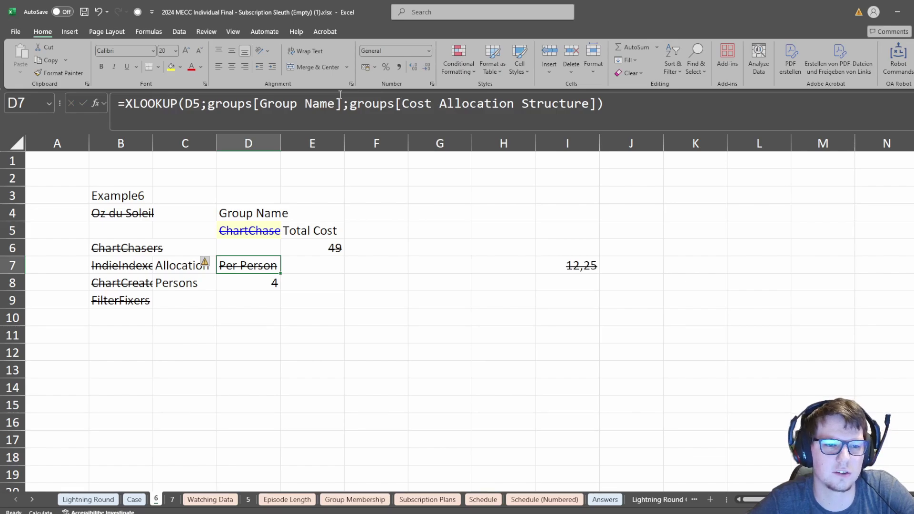
key(Left)
key(Left)
key(Up)
key(Right)
key(Up)
key(Right)
key(Left)
key(Left)
key(Down)
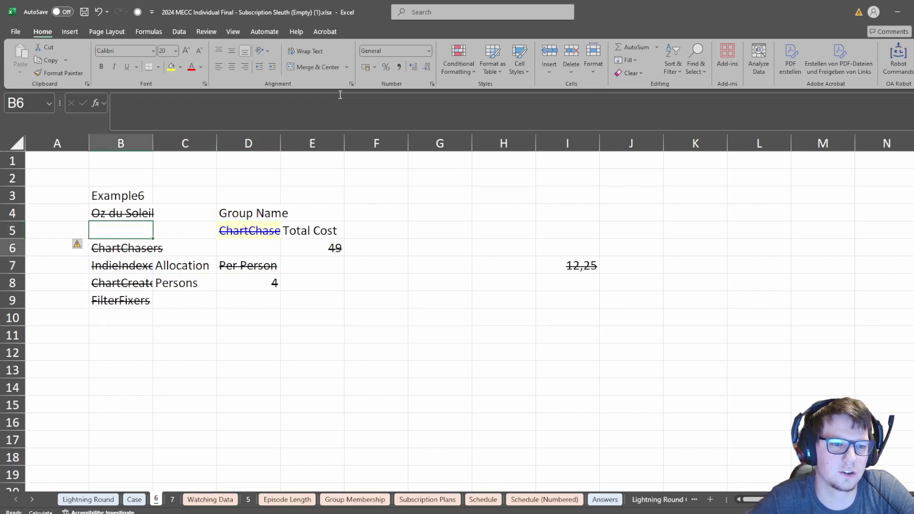
key(Down)
key(ctrl+c)
key(Right)
key(Right)
key(Right)
key(Left)
key(Up)
key(Up)
key(ctrl+v)
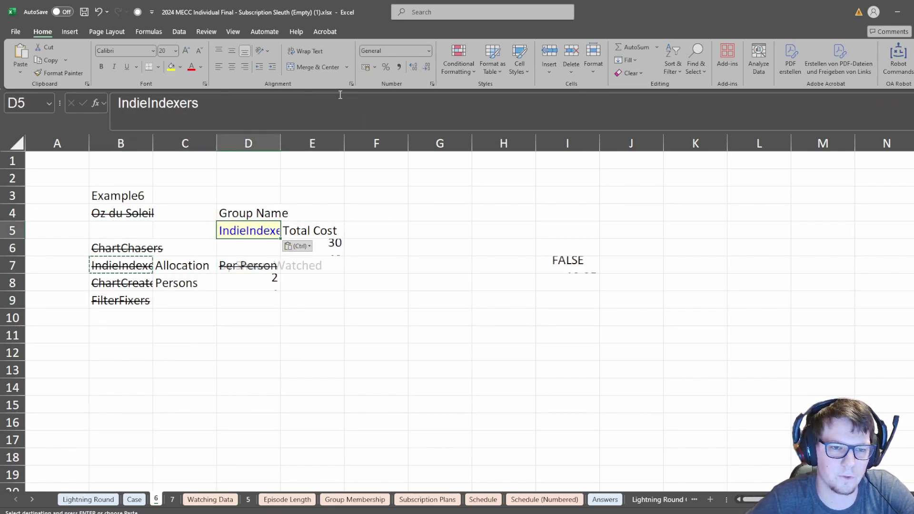
key(Down)
key(Escape)
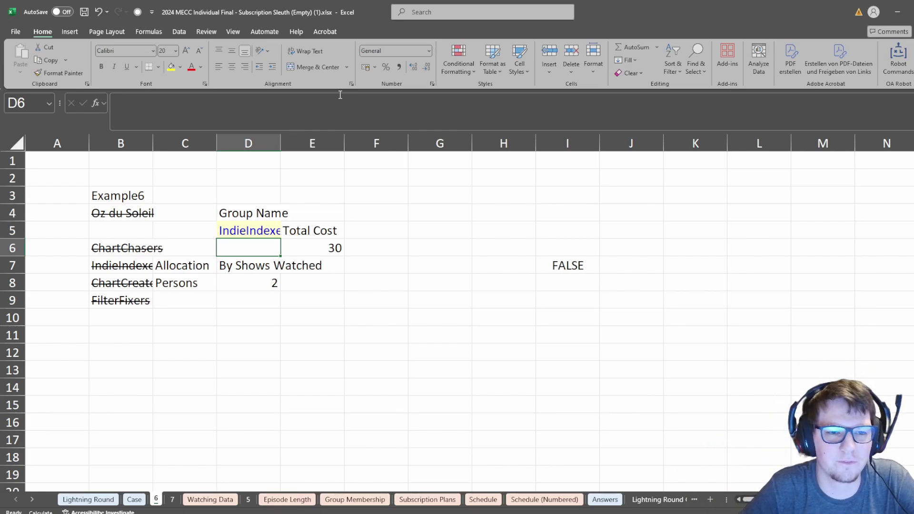
Link C5 to the person's name with =B4 and format it using the Mark As Input Cells command.
key(Up)
key(Left)
text(=)
key(Up)
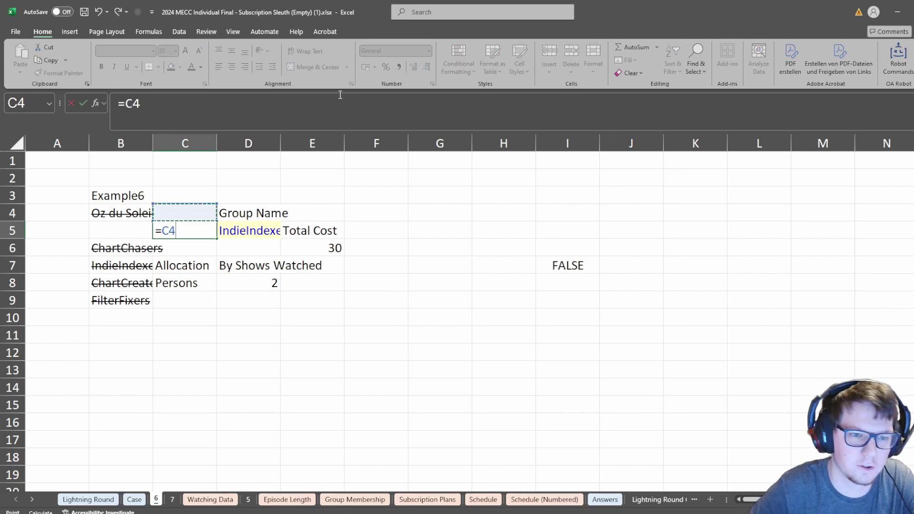
key(Left)
key(ctrl+Return)
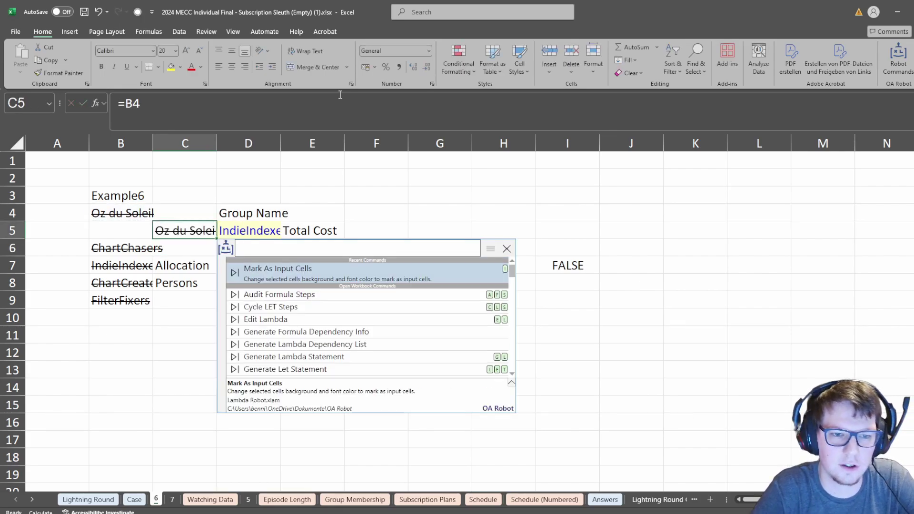
key(Return)
Auto-fit the width of column D to its contents.
key(Down)
key(Down)
key(Down)
key(Right)
key(Right)
key(Right)
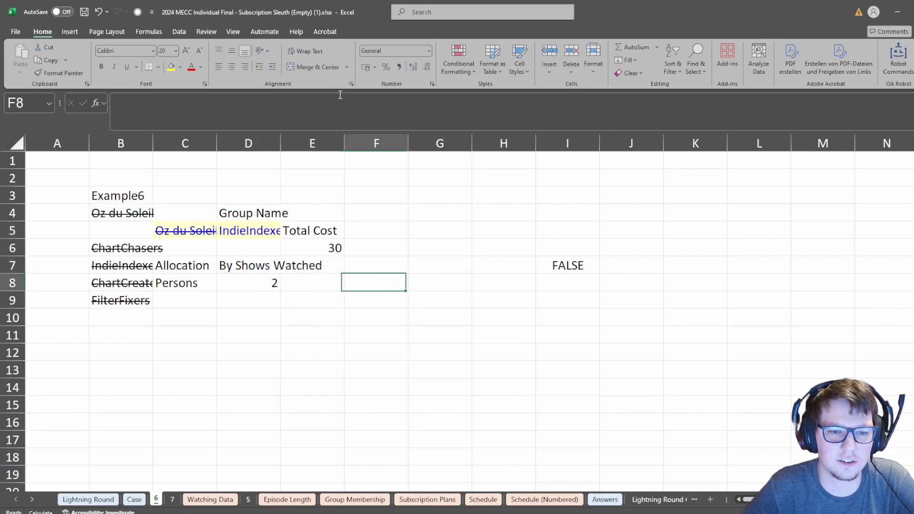
key(Up)
key(Left)
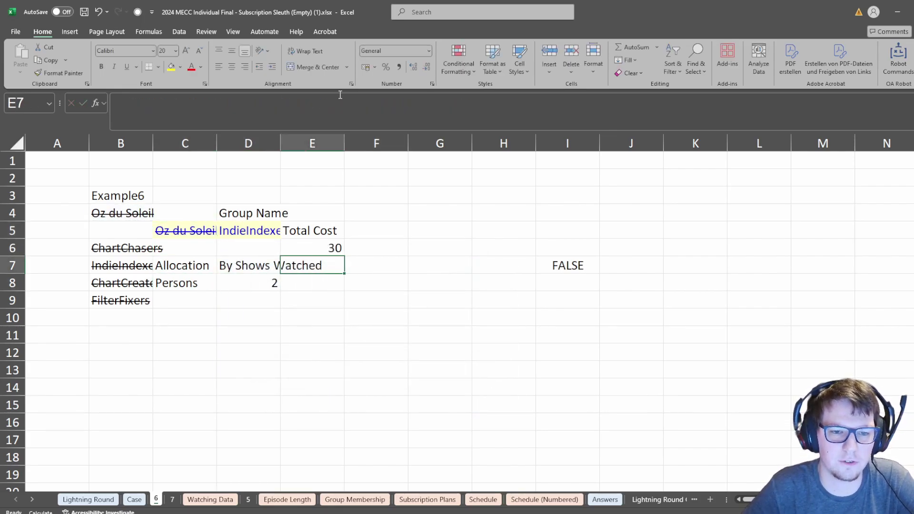
double_click(281, 145)
text(=)
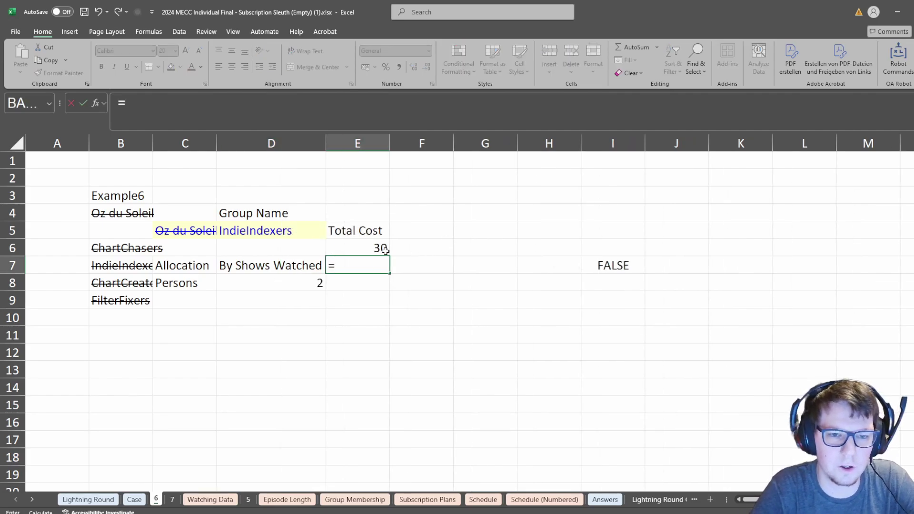
text(groups[)
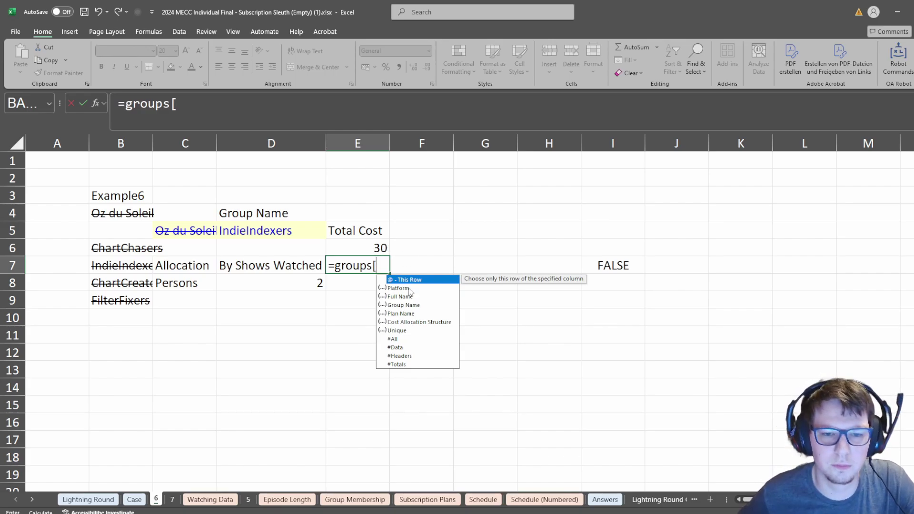
key(Escape)
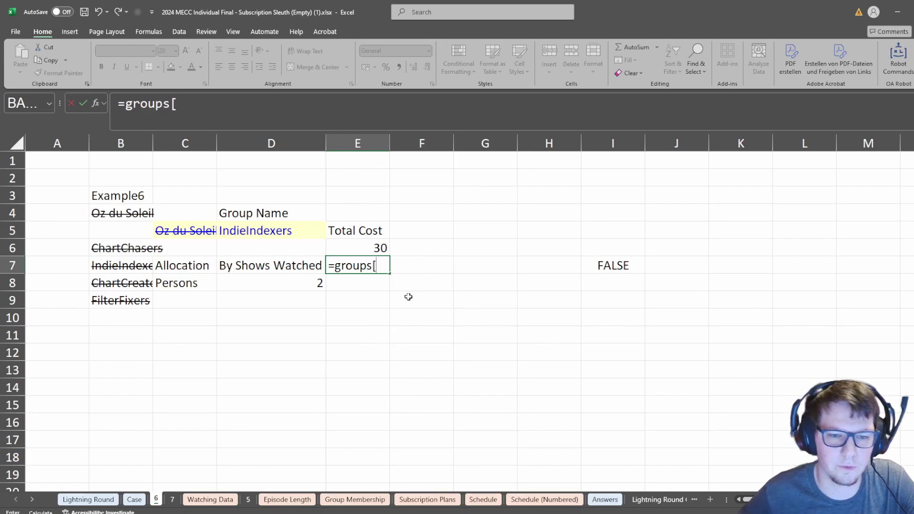
key(BackSpace)
key(BackSpace)
key(Escape)
Enter =FILTER(groups[Full Name];groups[Group Name]=D5) in E7 to list the members of the selected group.
text(=filt)
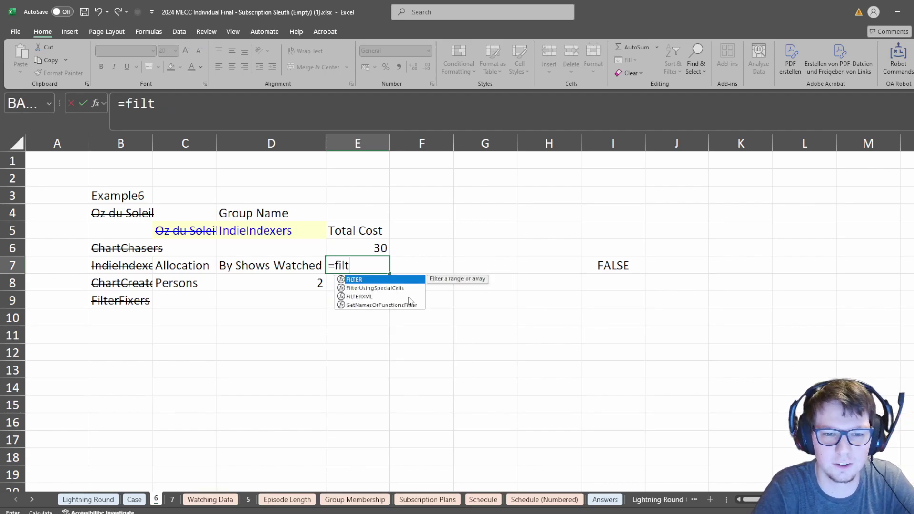
key(Tab)
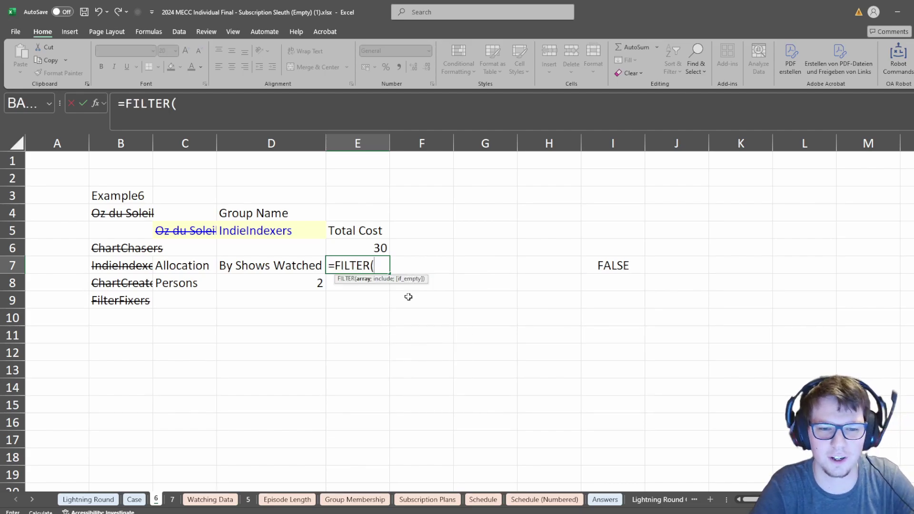
text(groups[)
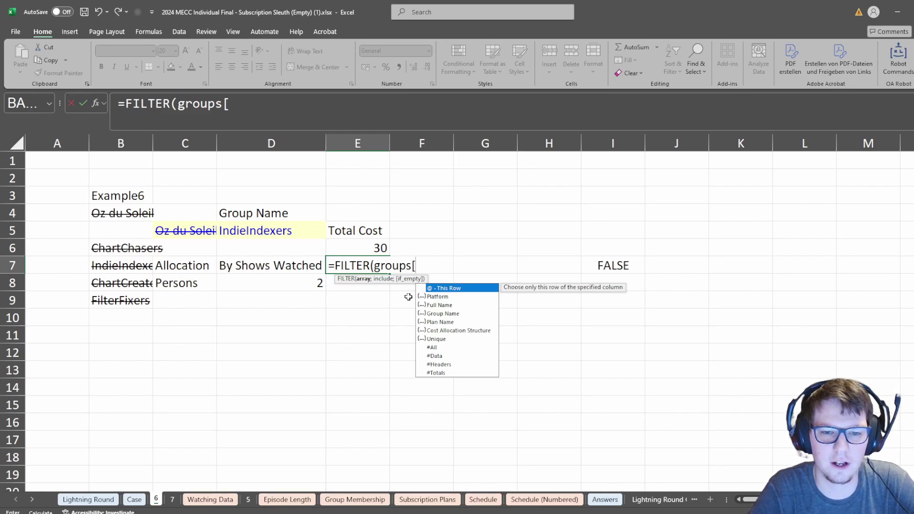
text(Ful)
key(Tab)
text(];)
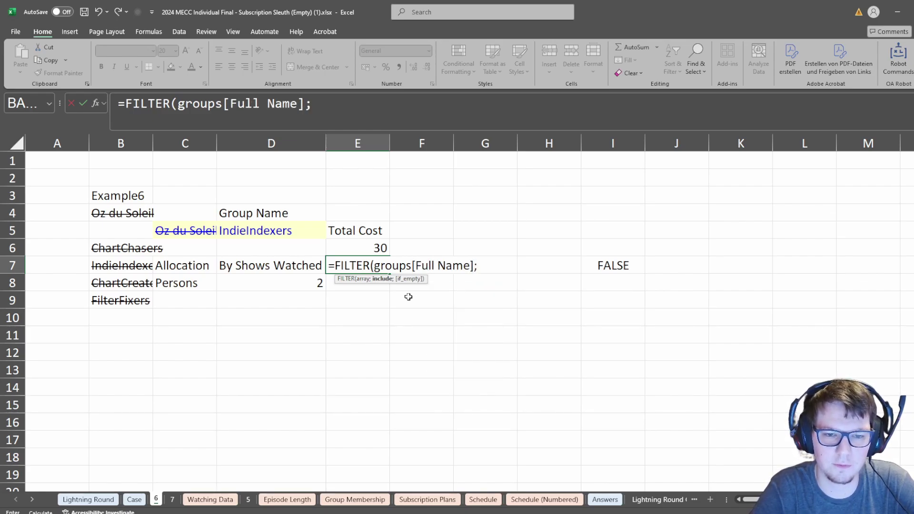
text(groups[)
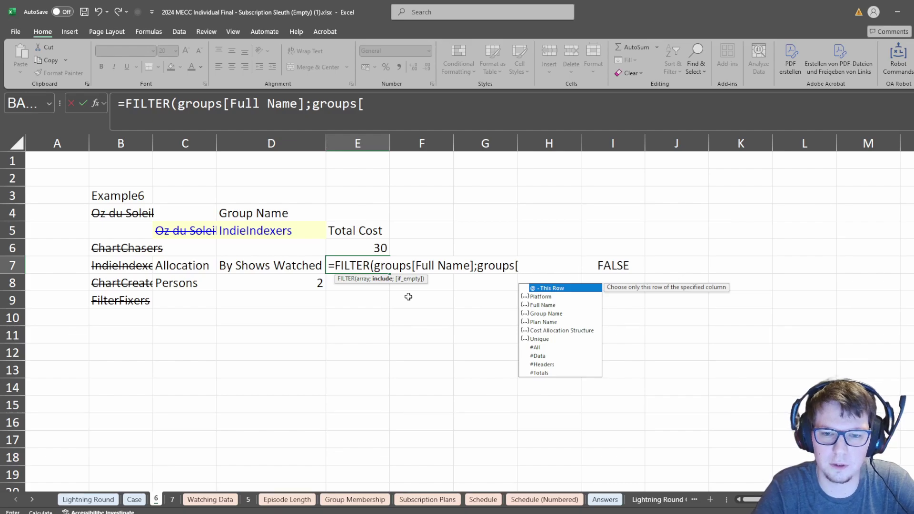
text(Group Name)
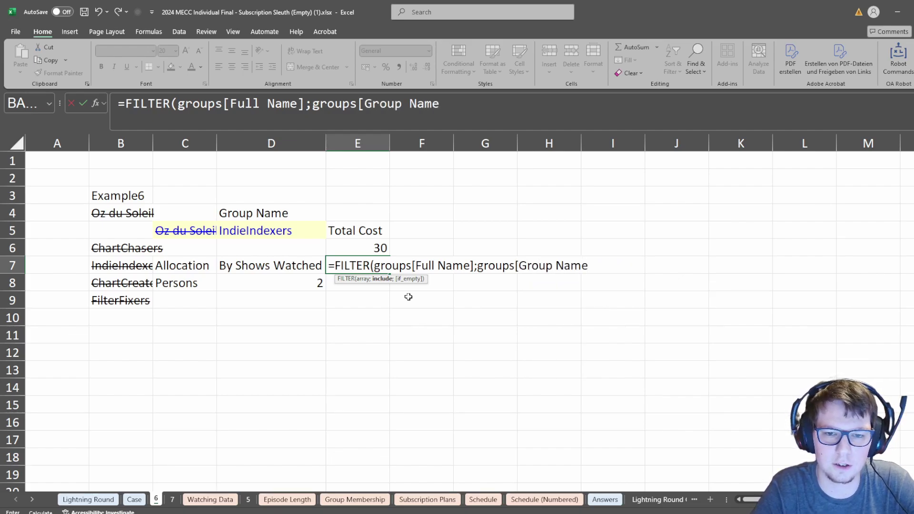
text(]=)
key(Up)
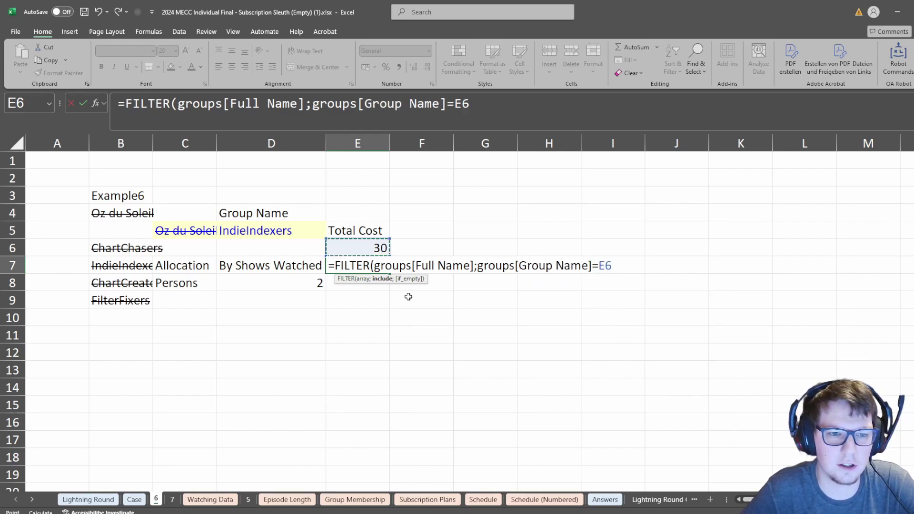
key(Up)
key(Left)
text())
key(Return)
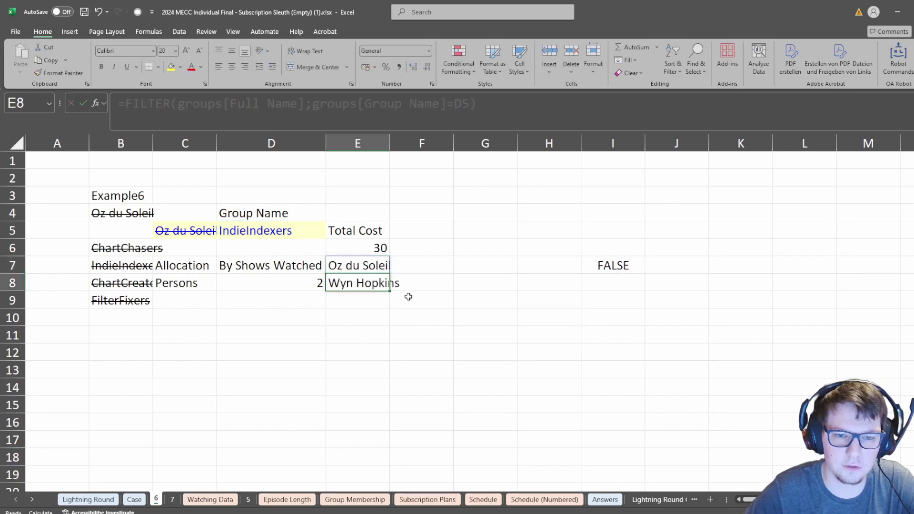
key(Up)
key(shift+Down)
key(Up)
key(Down)
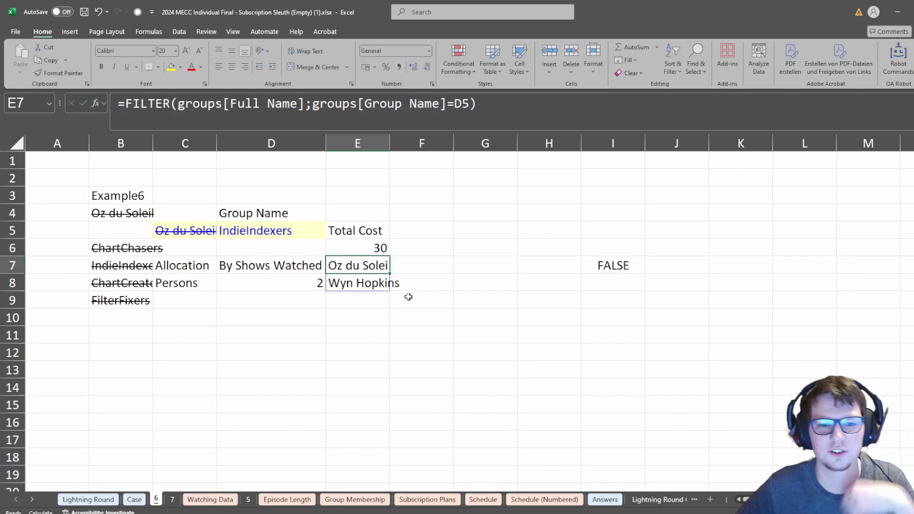
click(374, 288)
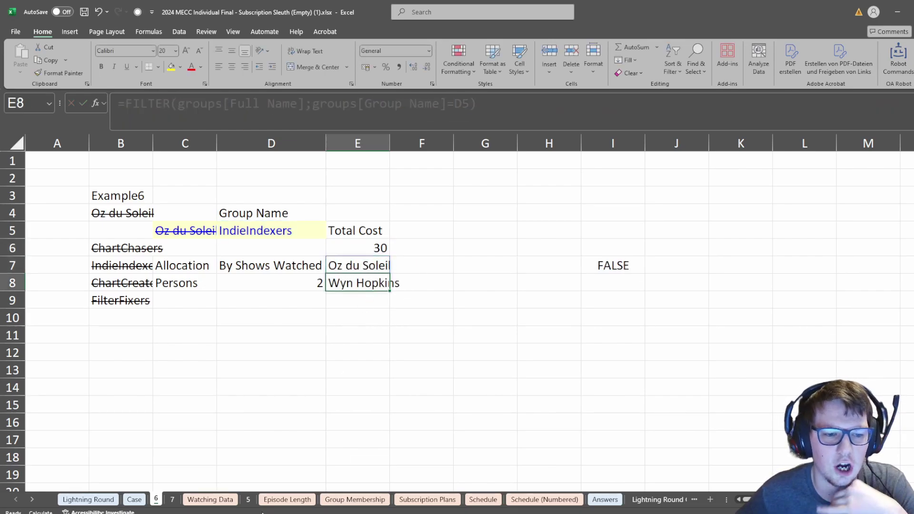
Review the Level 6 cost-sharing rules on the Case sheet and the Watching Data table's columns, and return to E7 on sheet 6.
click(135, 499)
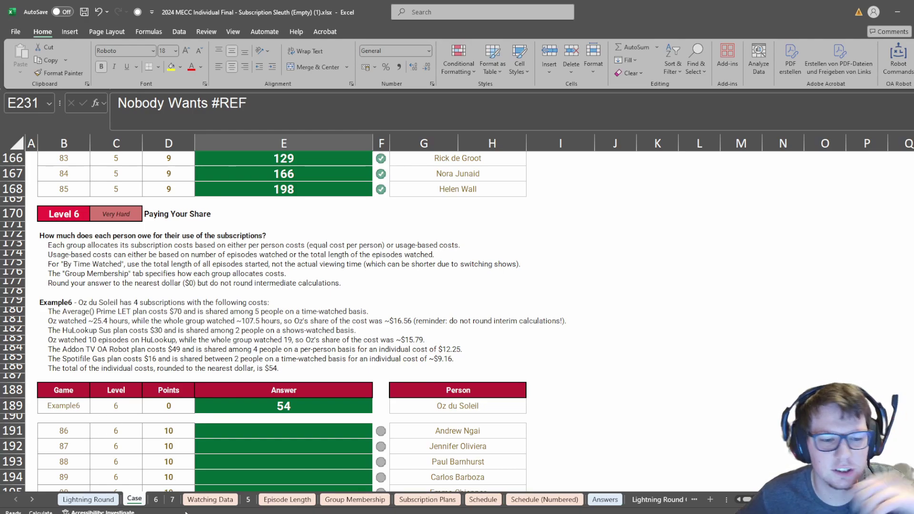
click(204, 499)
drag(341, 349, 134, 340)
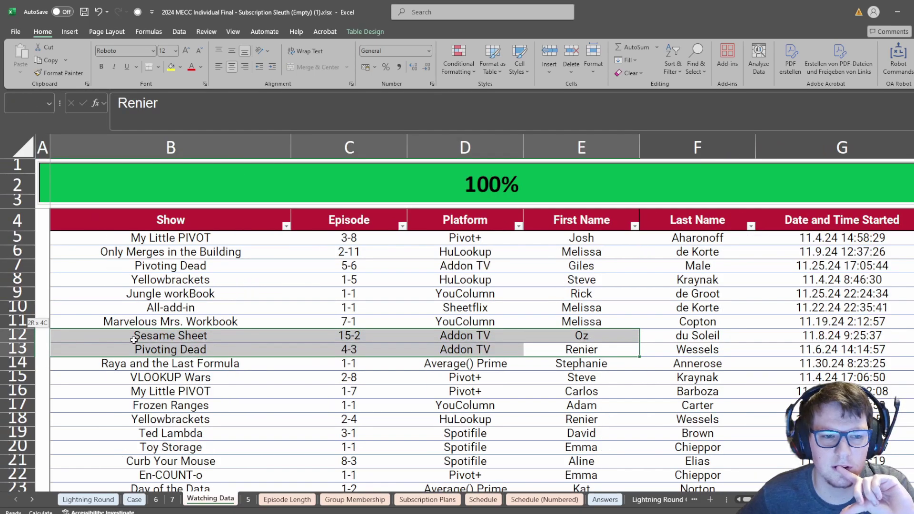
drag(474, 276, 252, 307)
click(490, 283)
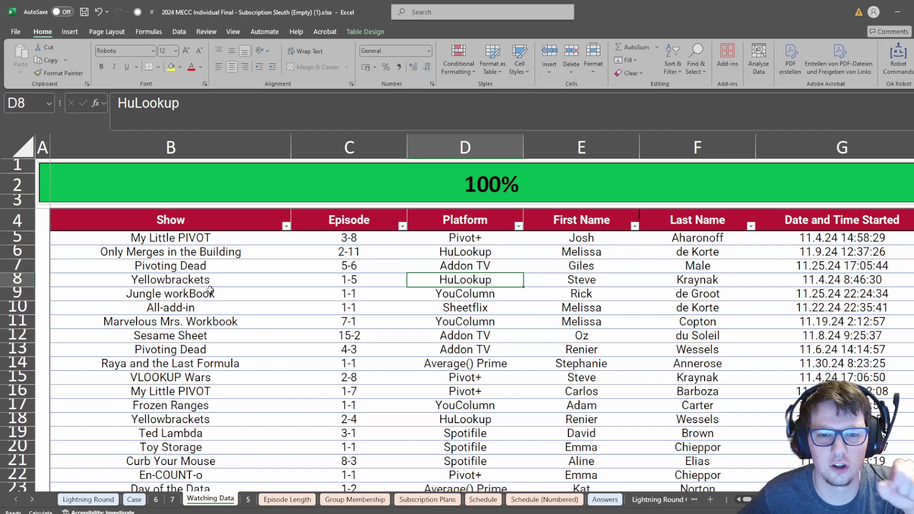
click(156, 499)
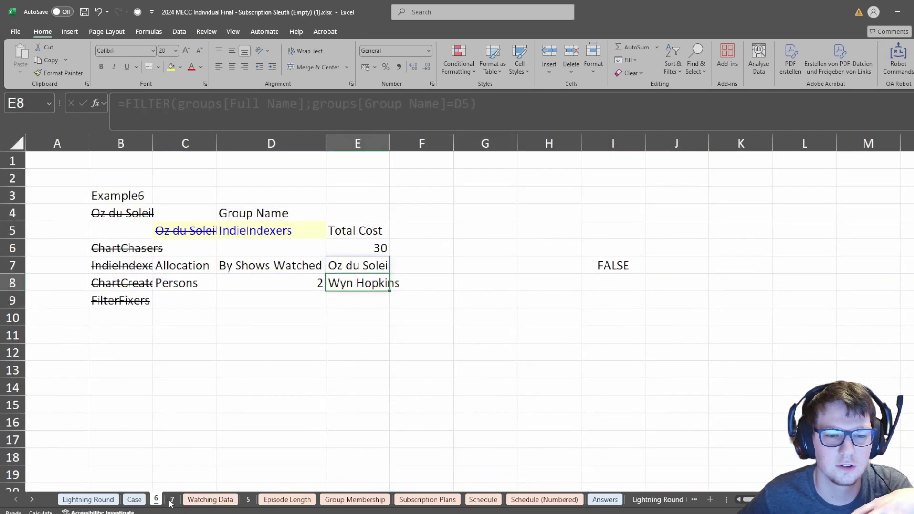
click(358, 265)
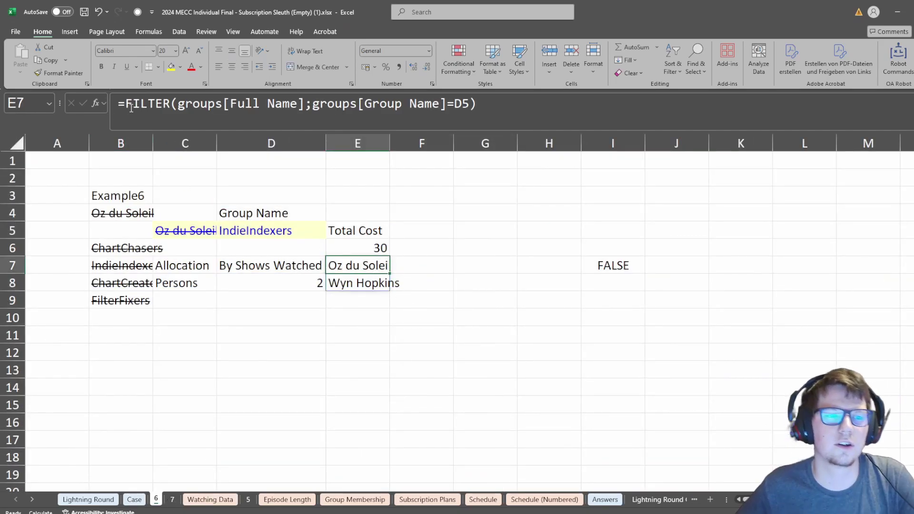
click(406, 270)
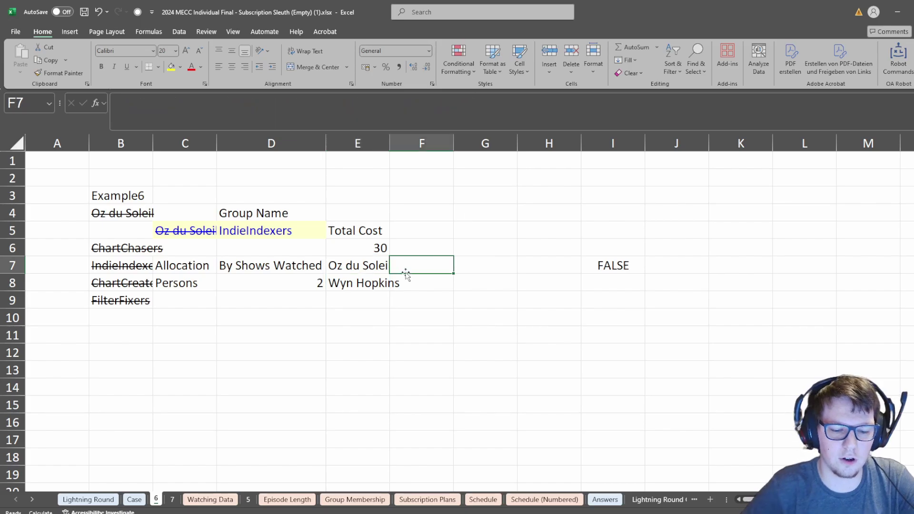
text(=counit)
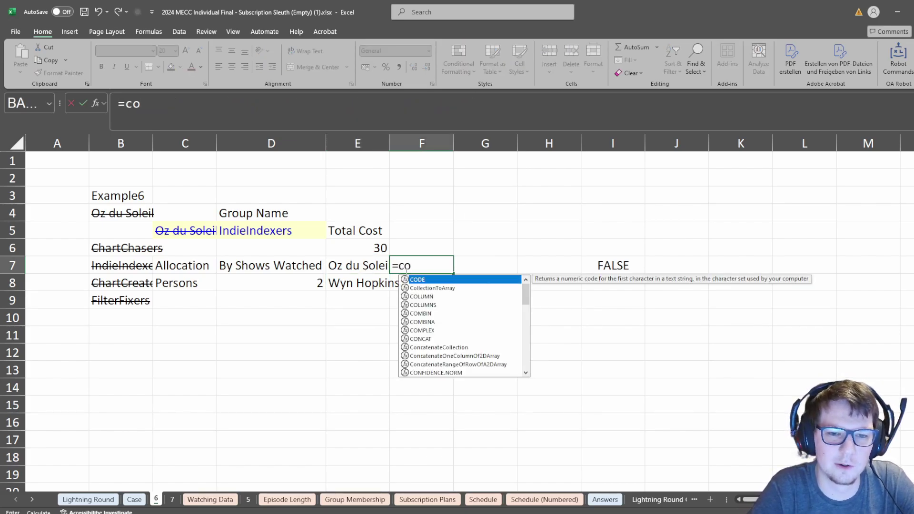
key(BackSpace)
key(BackSpace)
text(tifs()
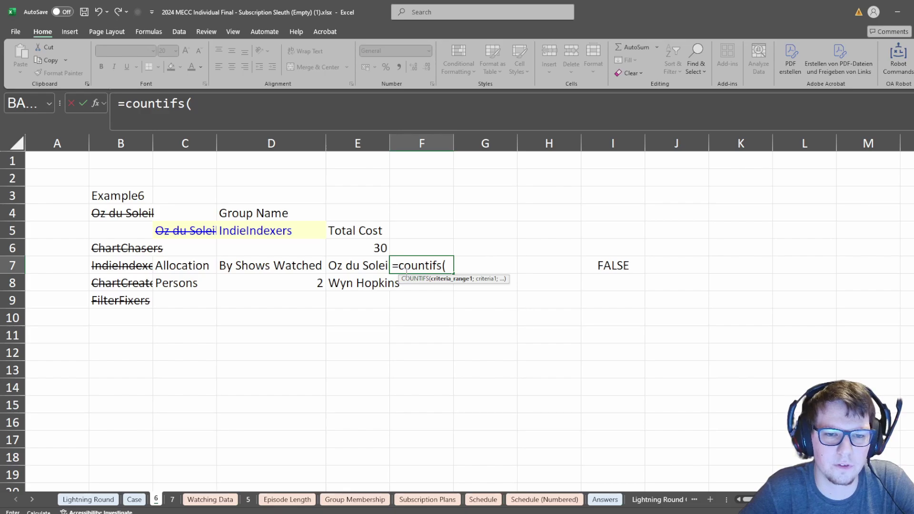
key(Escape)
Review the plan tables on the Subscription Plans sheet and the Watching Data columns, and return to sheet 6.
click(428, 500)
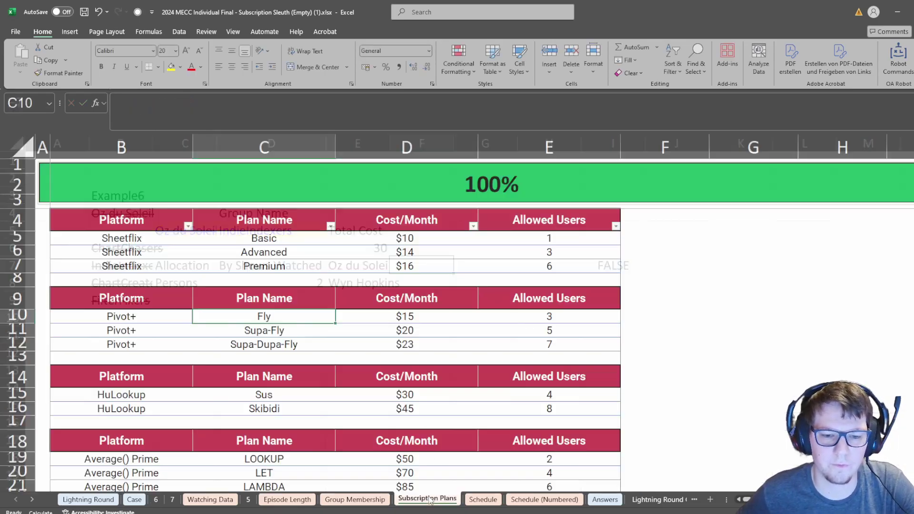
scroll(143, 402, down, 6)
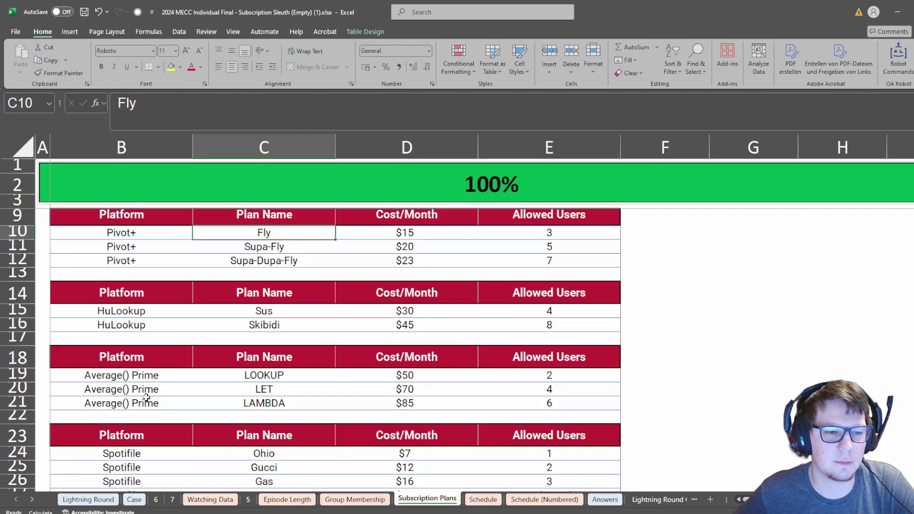
scroll(147, 372, up, 6)
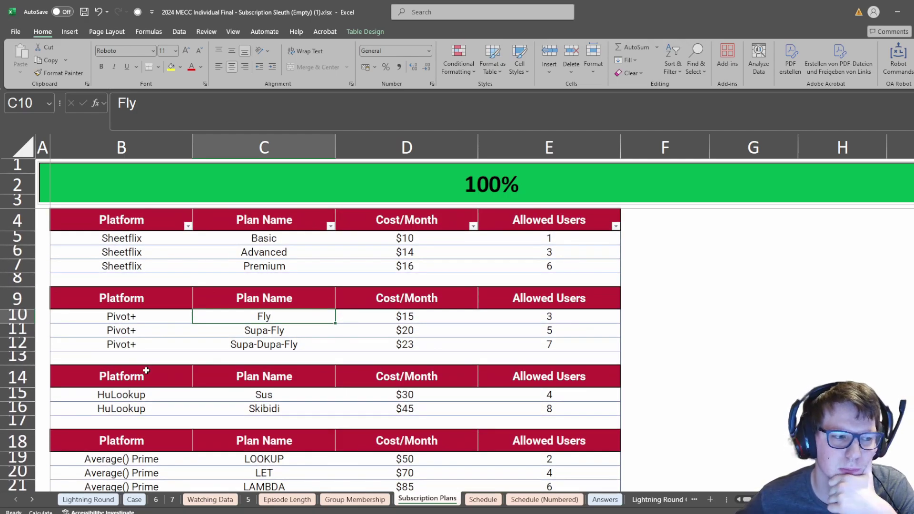
click(210, 502)
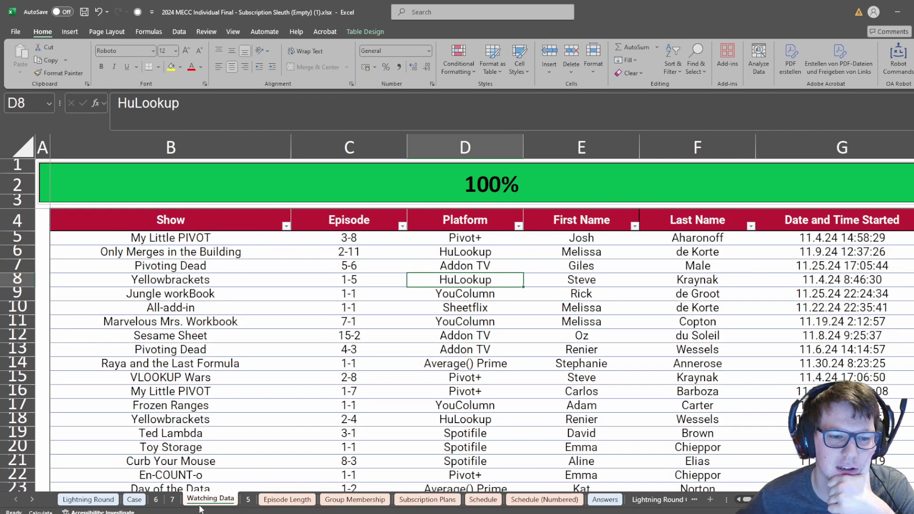
click(152, 507)
click(173, 505)
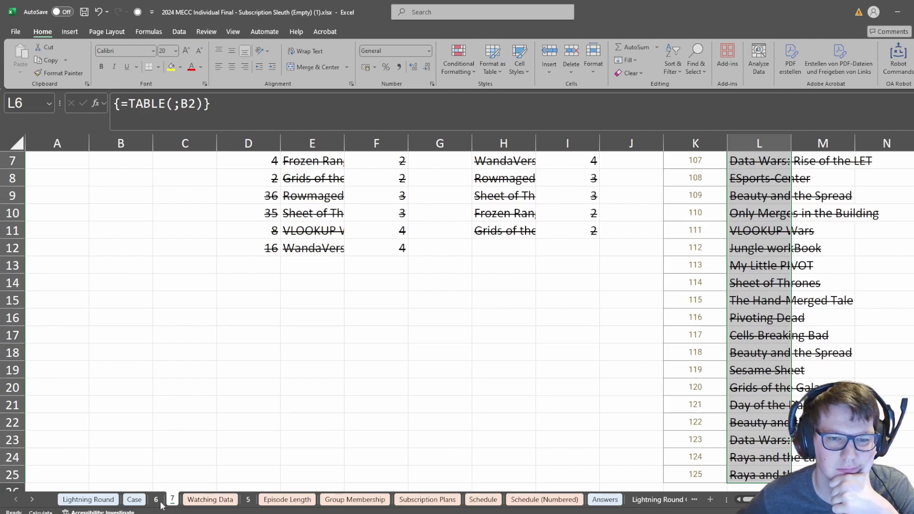
click(160, 502)
Begin a COUNTIFS formula in F7 using the full-name column of the Watching Data table, watch[Full], as the criteria range.
text(=)
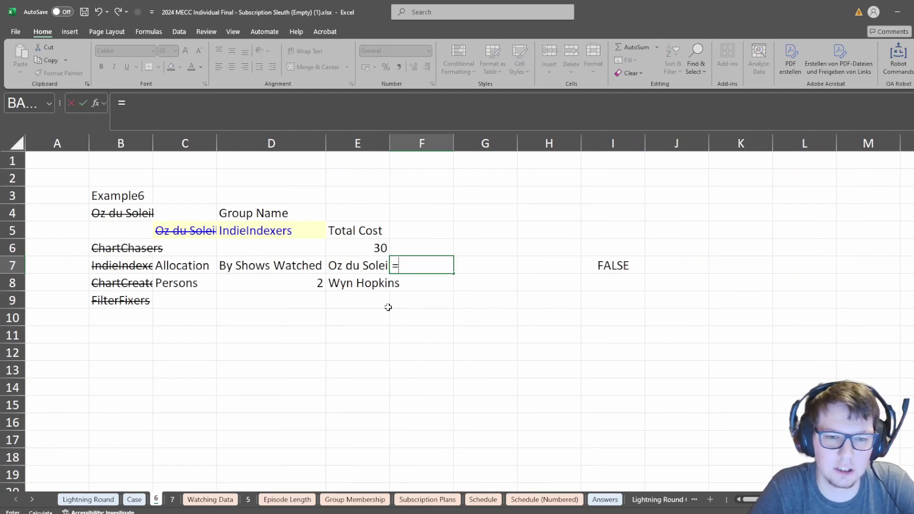
text(countifs()
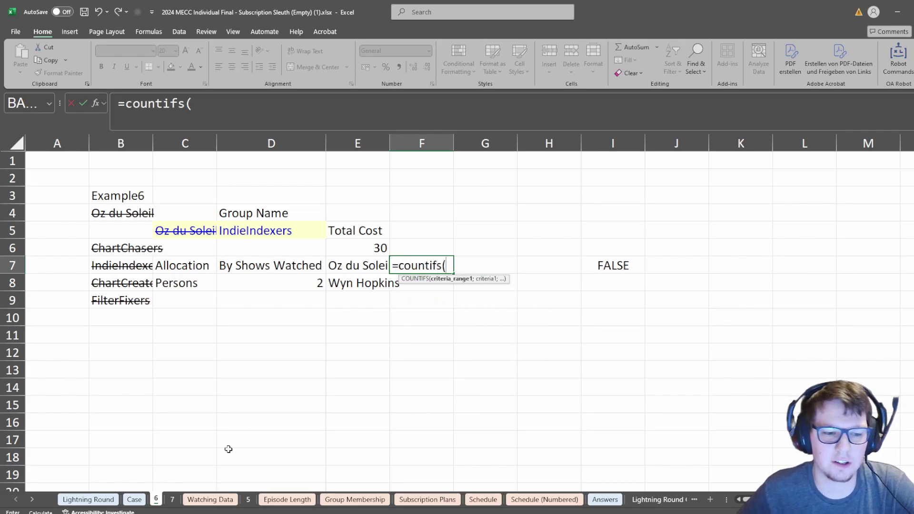
click(134, 500)
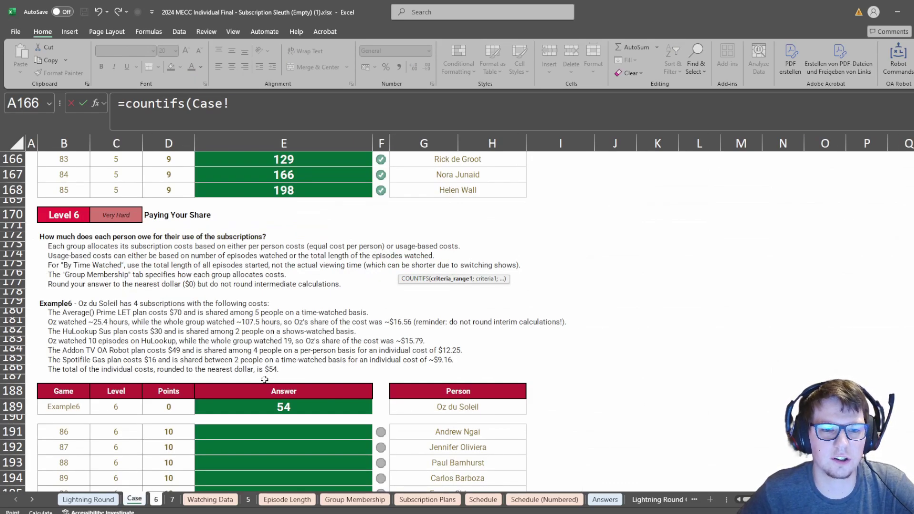
click(210, 500)
click(245, 239)
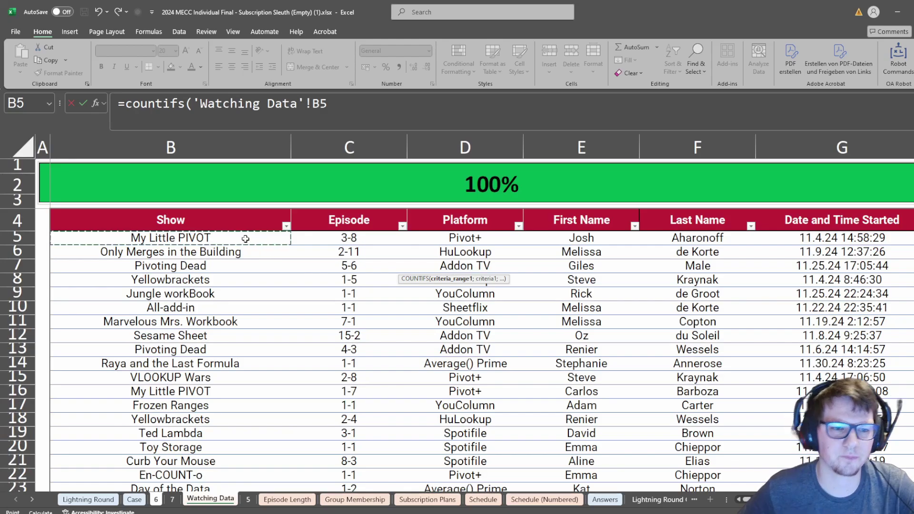
key(Up)
key(Down)
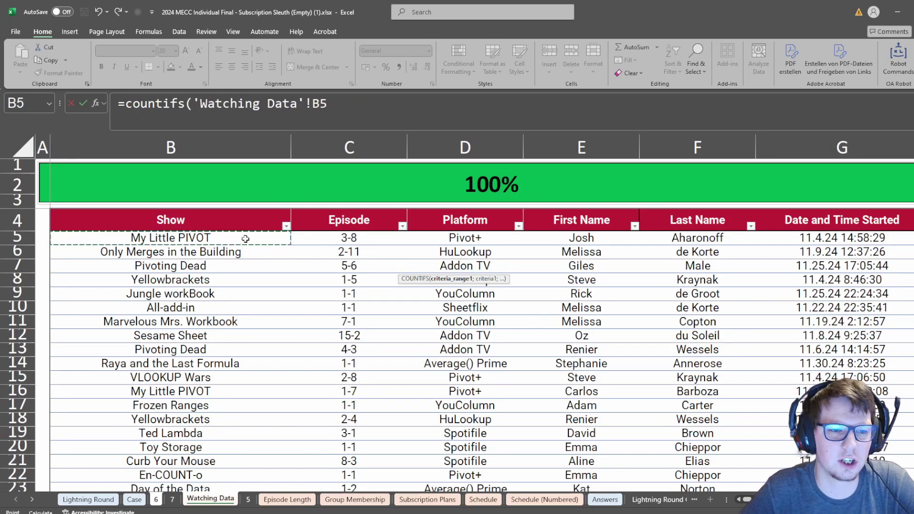
key(Right)
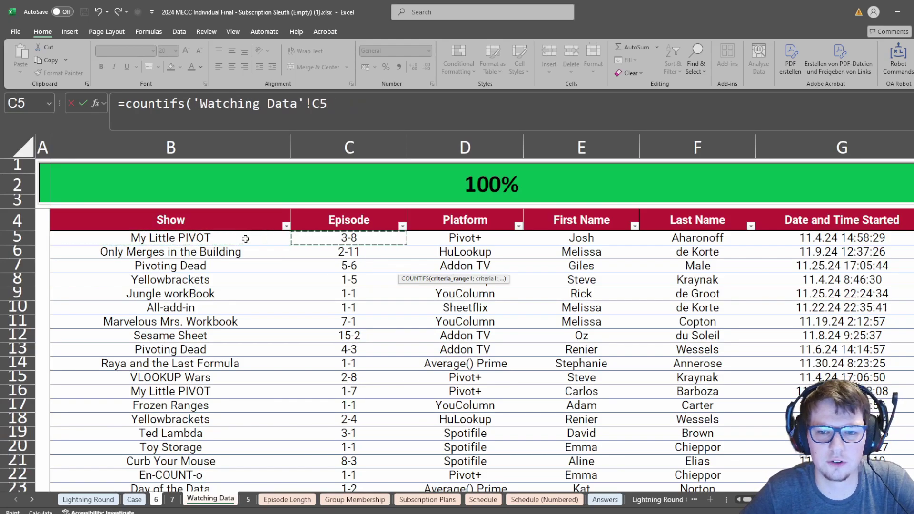
key(Right)
key(Right)
key(Right)
key(Right)
key(Right)
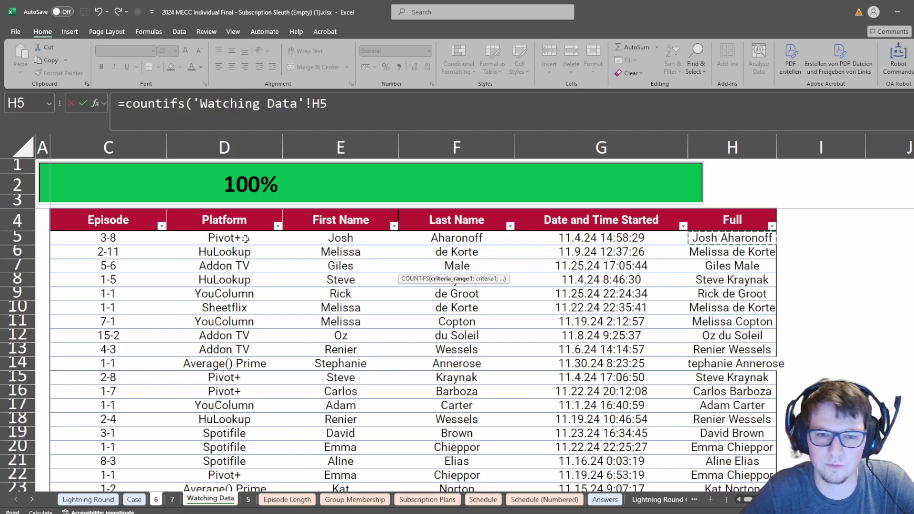
key(ctrl+shift+Down)
text(;)
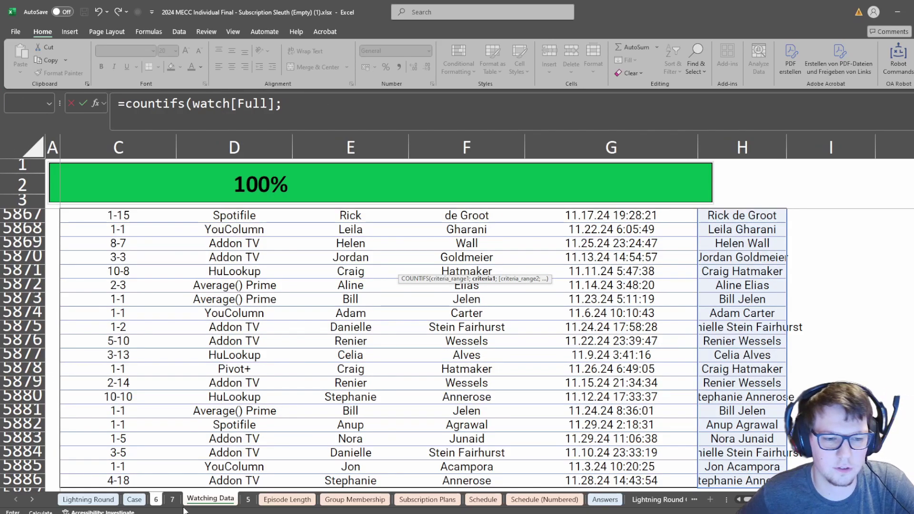
Complete the F7 formula with the spilled member list as criteria: =COUNTIFS(watch[Full];'6'!E7#).
click(172, 499)
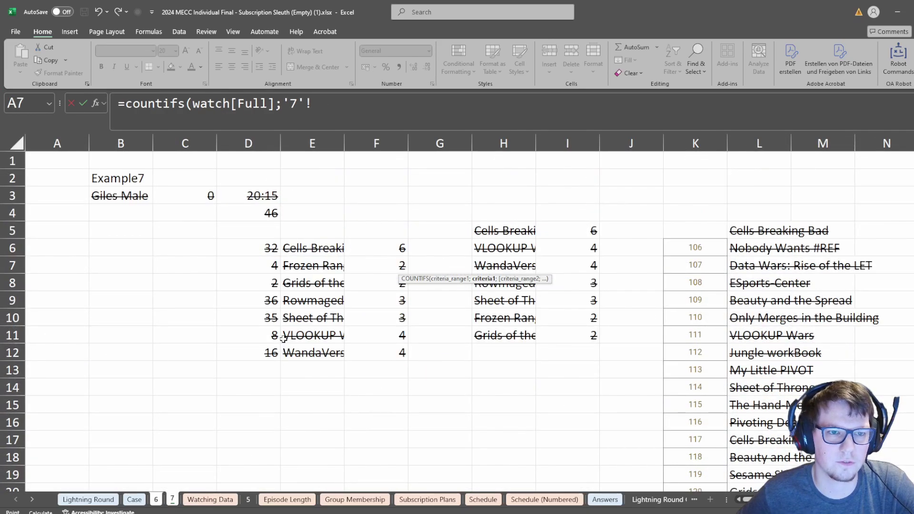
click(155, 500)
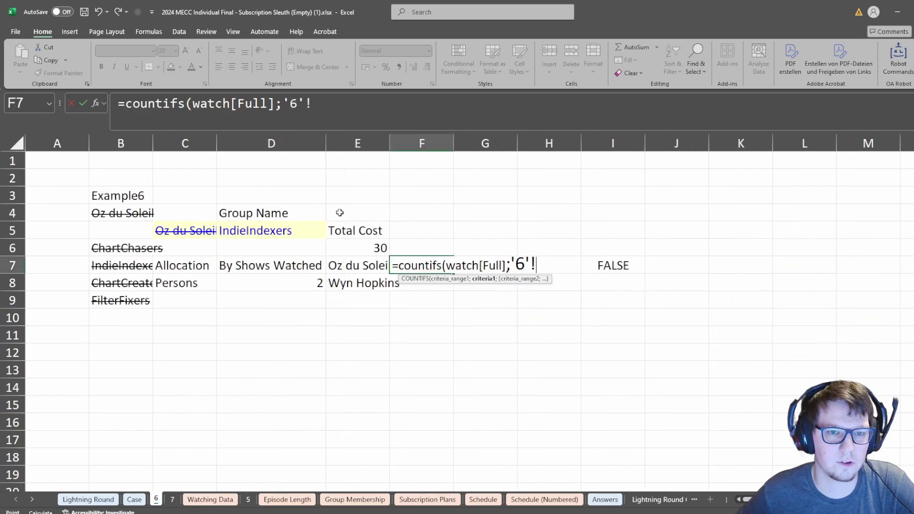
click(379, 271)
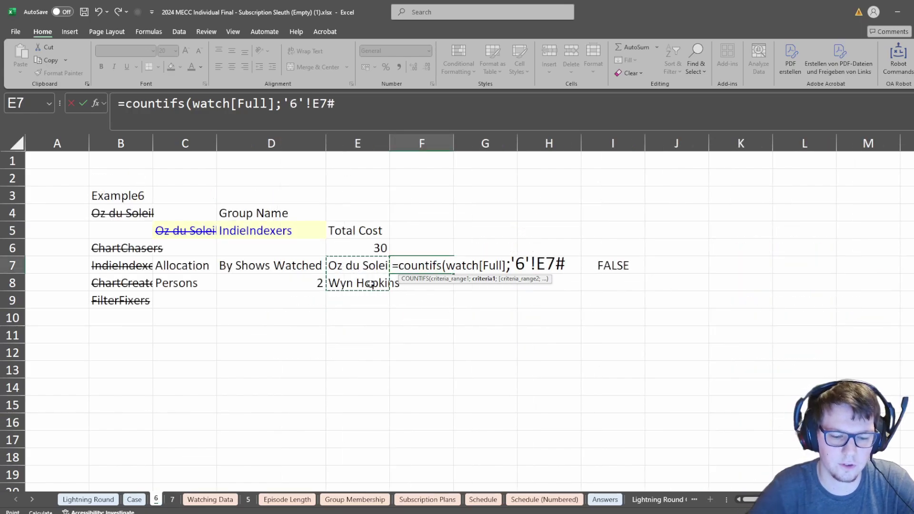
key(Return)
key(Up)
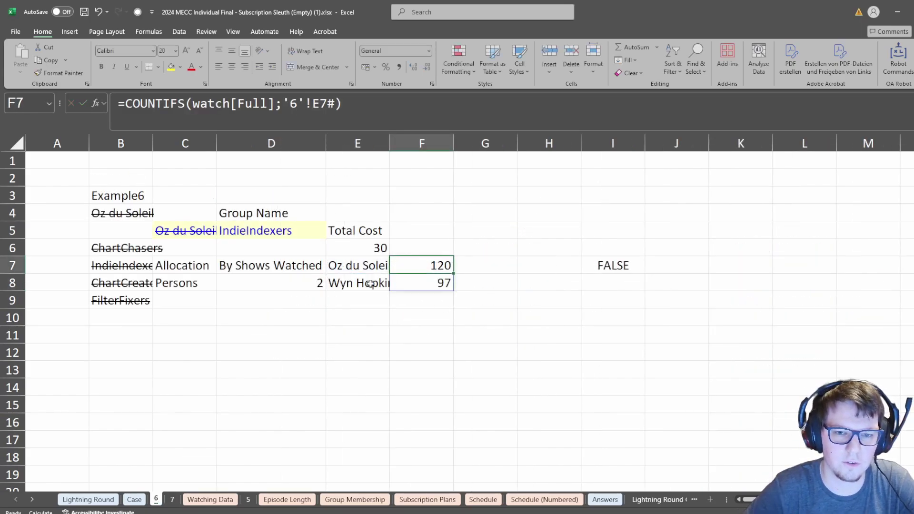
drag(444, 266, 443, 283)
click(447, 271)
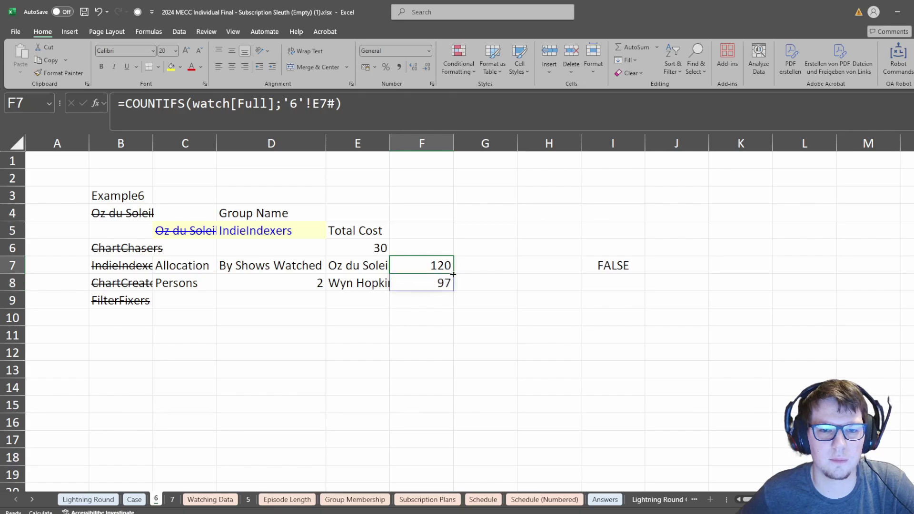
click(468, 274)
text(=xlo)
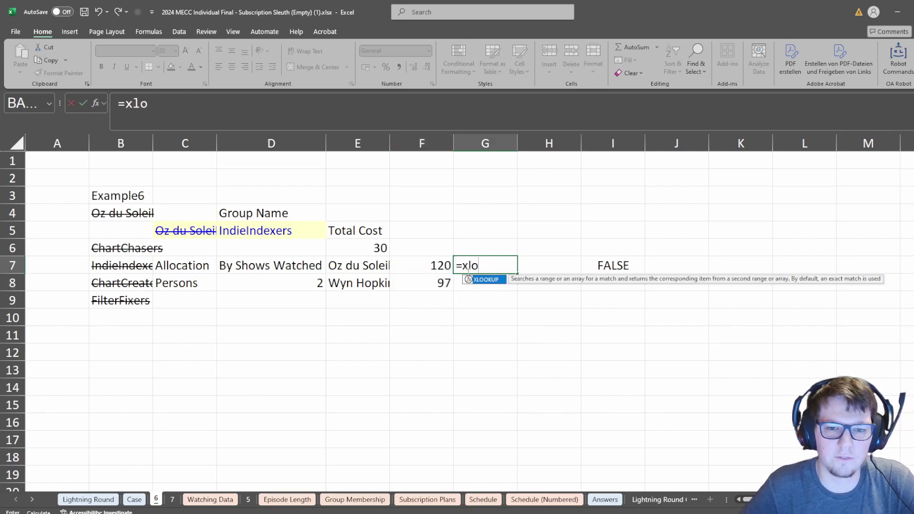
key(Escape)
key(Left)
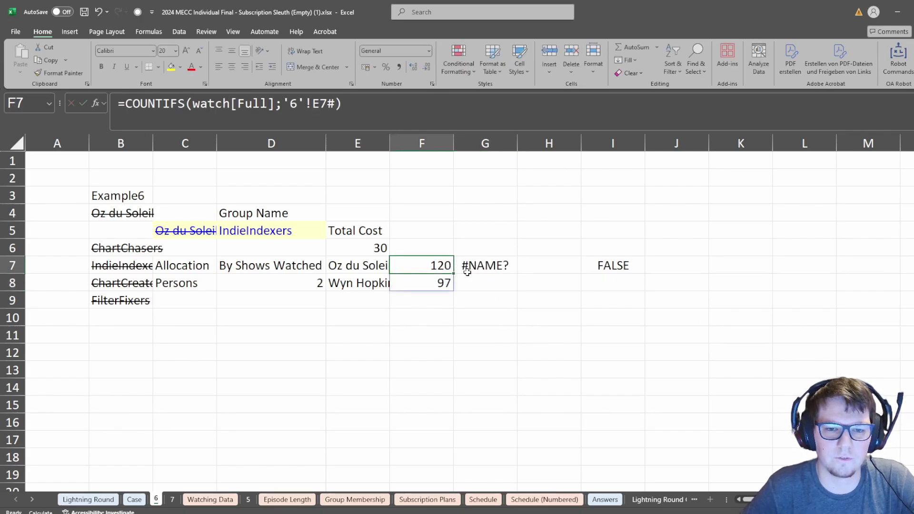
key(Right)
key(Delete)
Wrap the F7 formula in SUM to total the group's counts: =SUM(COUNTIFS(watch[Full];'6'!E7#)).
key(Left)
key(shift+Down)
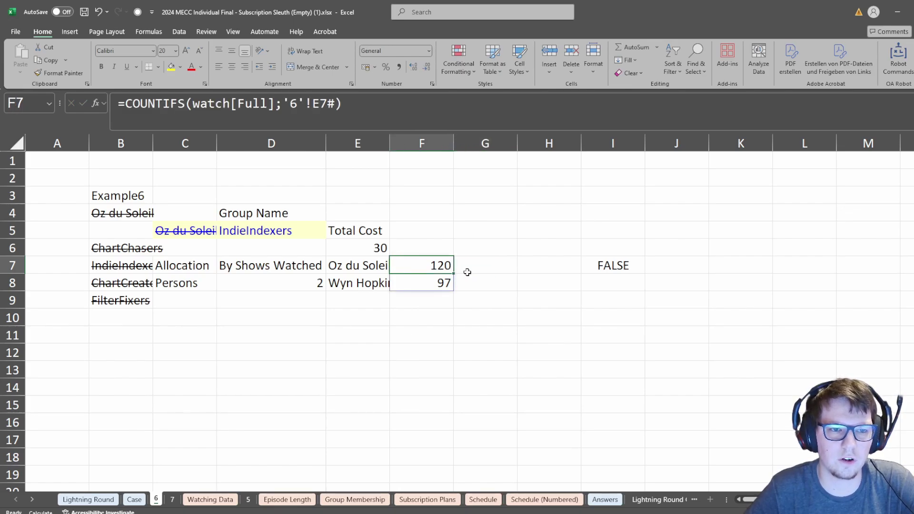
click(125, 106)
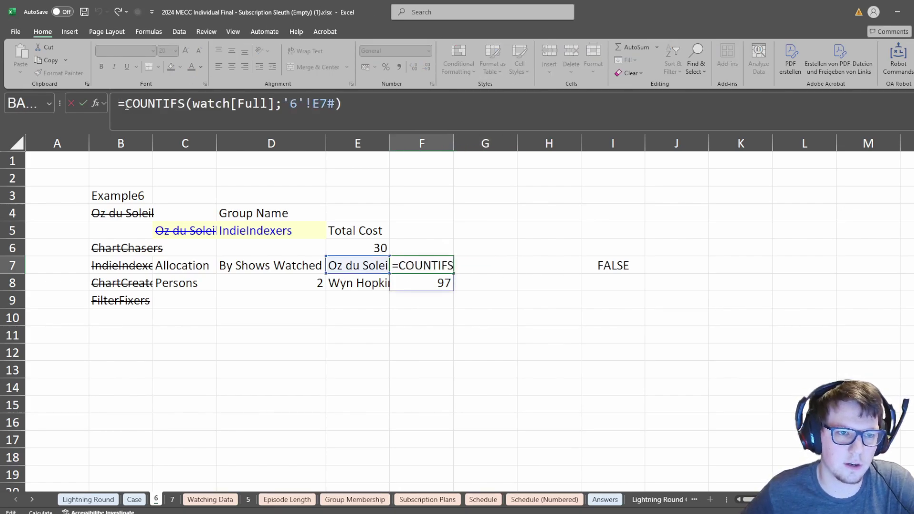
text(sum()
key(End)
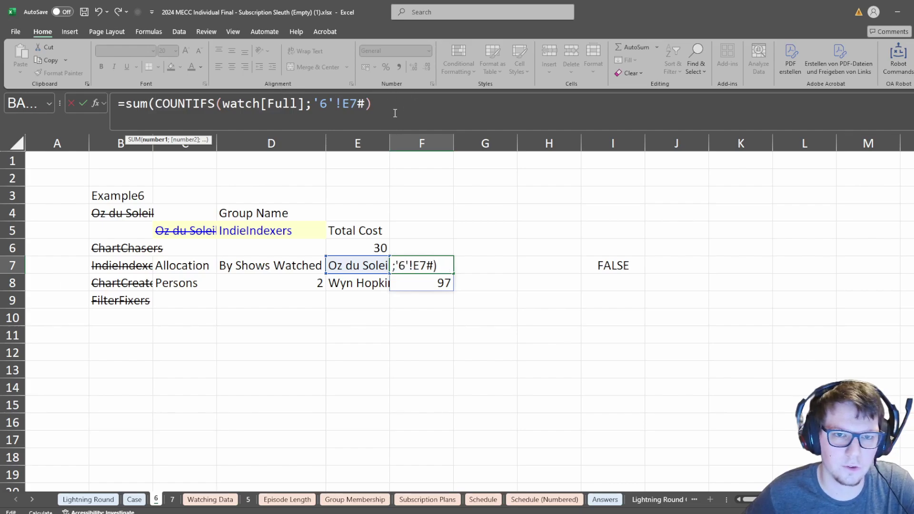
text())
key(ctrl+Return)
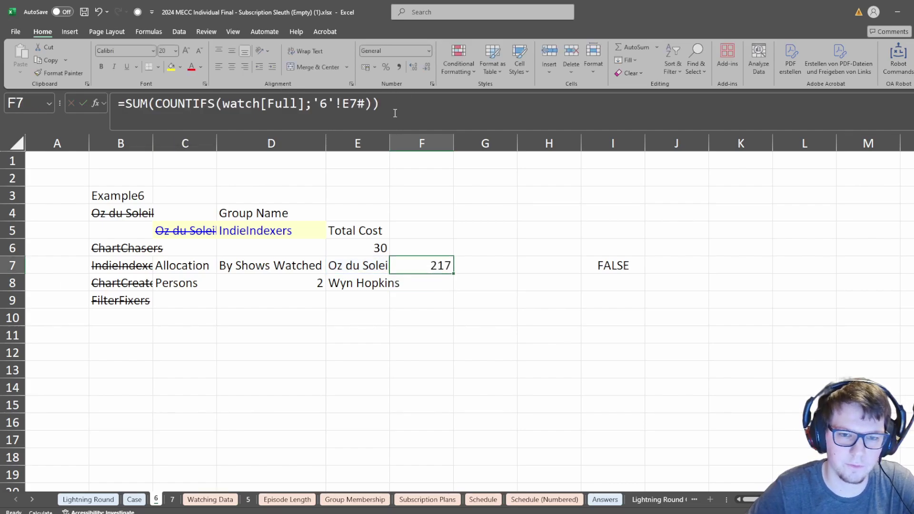
Insert COUNTIFS(watch[Full];'6'!E7)/ before the SUM in F7, reusing the existing arguments, to divide one member's count by the group total.
click(128, 105)
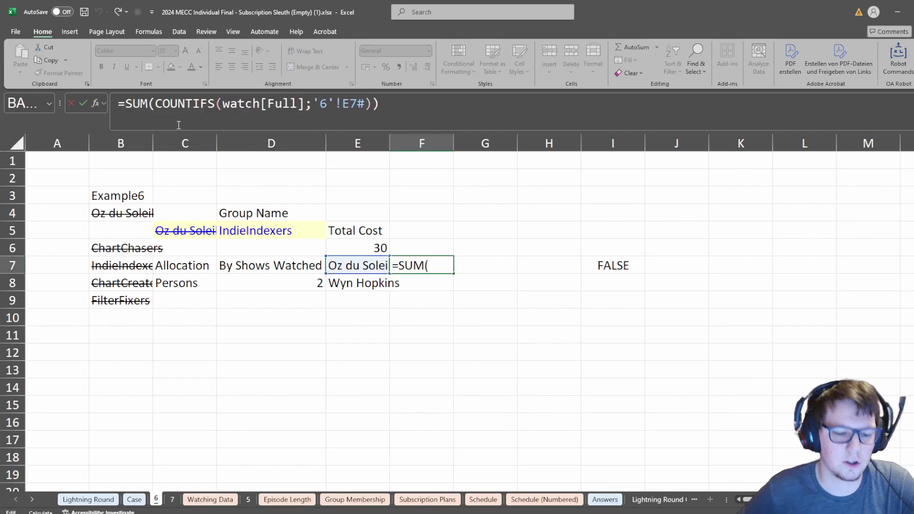
text(countifs()
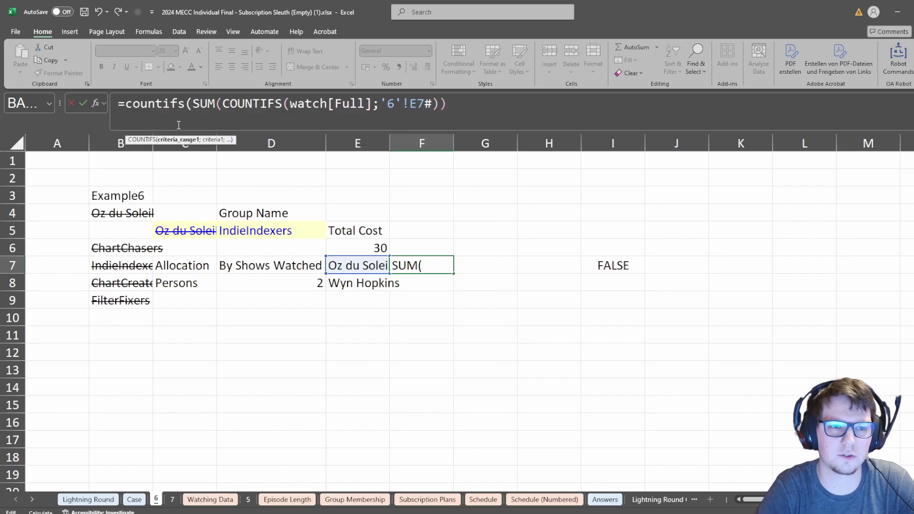
drag(291, 104, 425, 103)
key(ctrl+c)
click(191, 104)
key(ctrl+v)
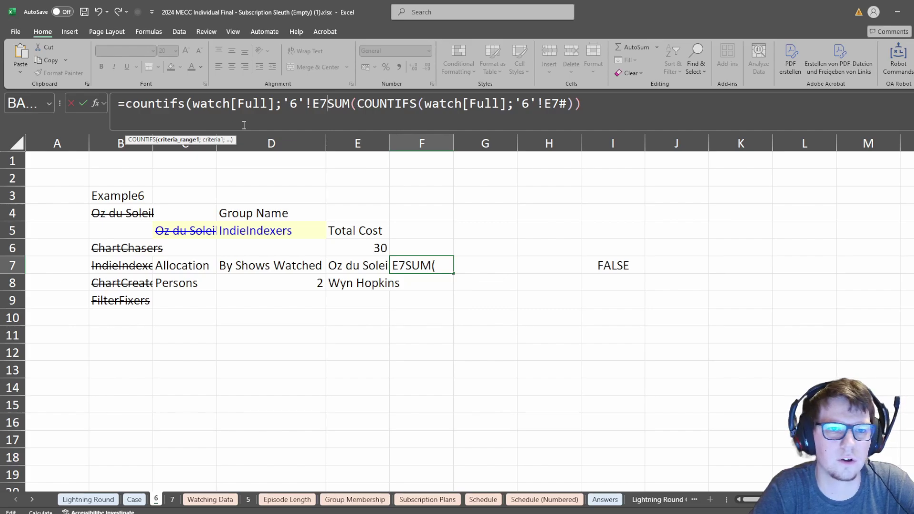
text()/)
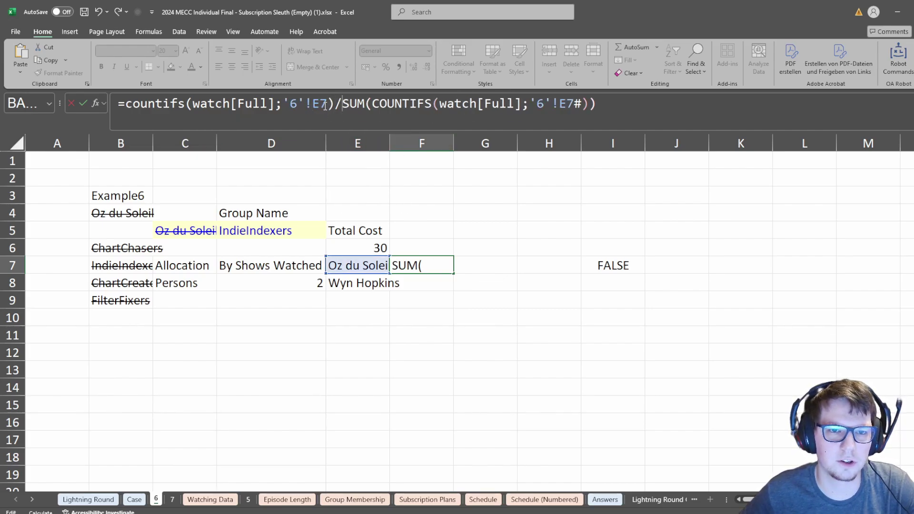
Change the numerator's criterion in F7 to C5, giving =COUNTIFS(watch[Full];C5)/SUM(COUNTIFS(watch[Full];'6'!E7#)).
drag(325, 106, 284, 104)
key(BackSpace)
click(191, 234)
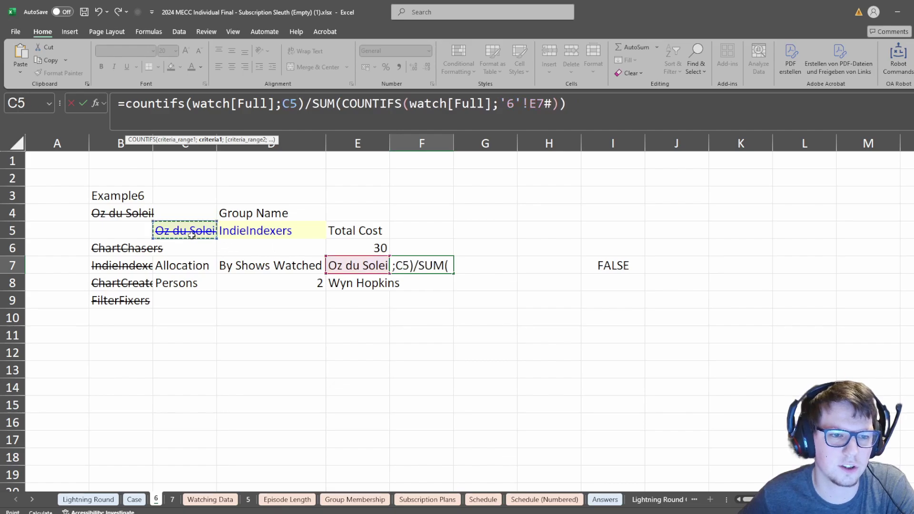
key(Return)
click(432, 260)
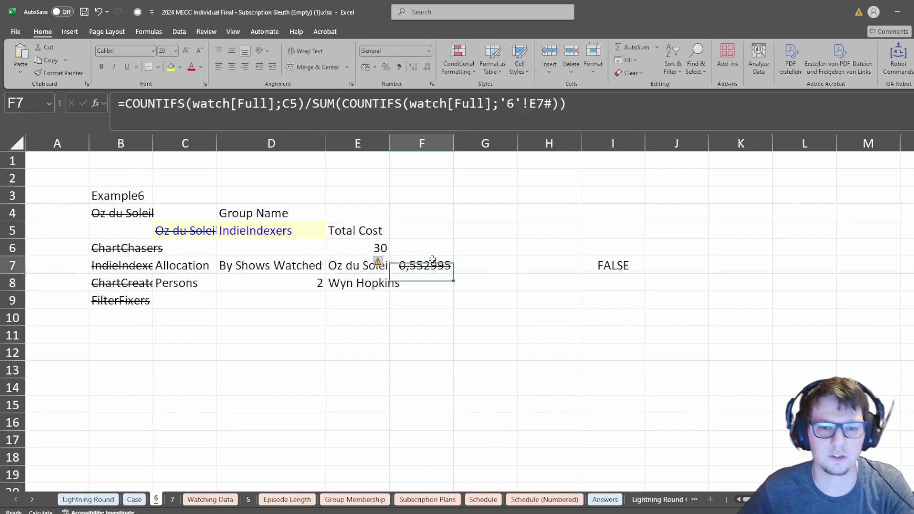
click(628, 101)
key(Return)
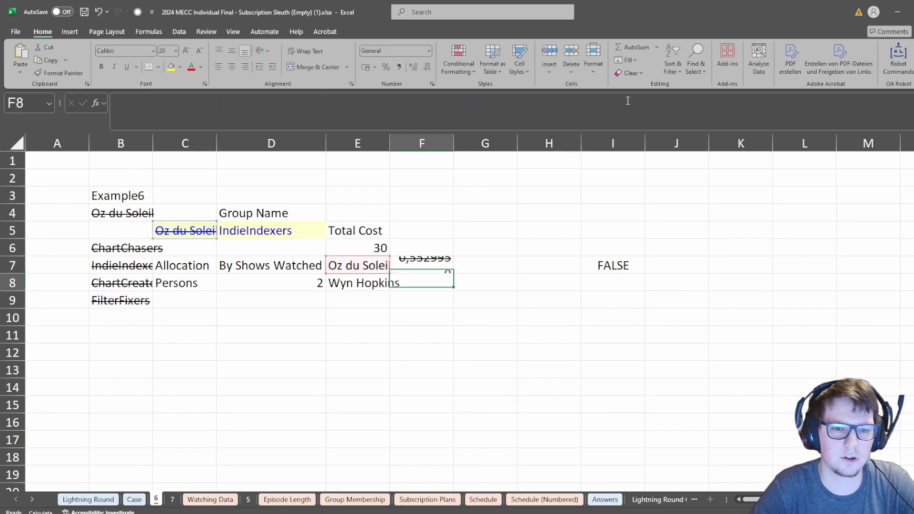
In I7's formula, insert the start of a nested IF testing D7 before E6/D8.
key(Up)
key(Right)
key(Right)
key(Right)
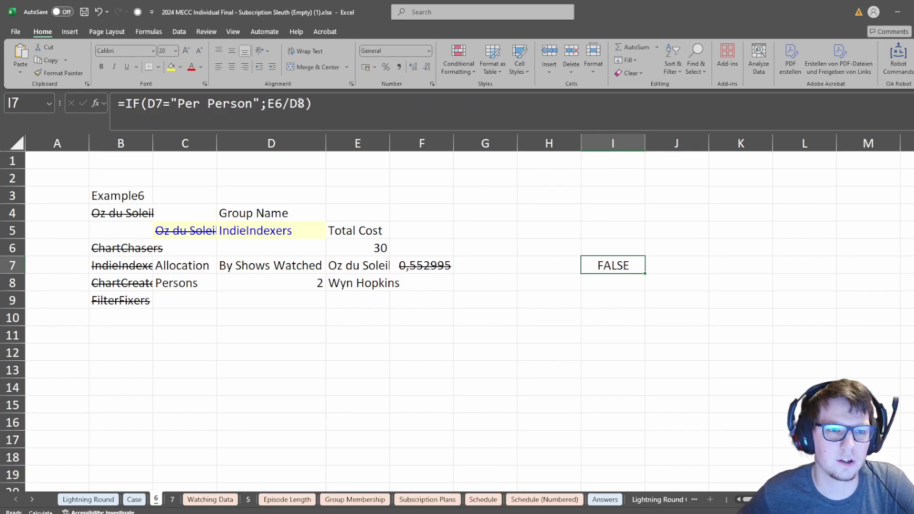
click(301, 103)
click(270, 105)
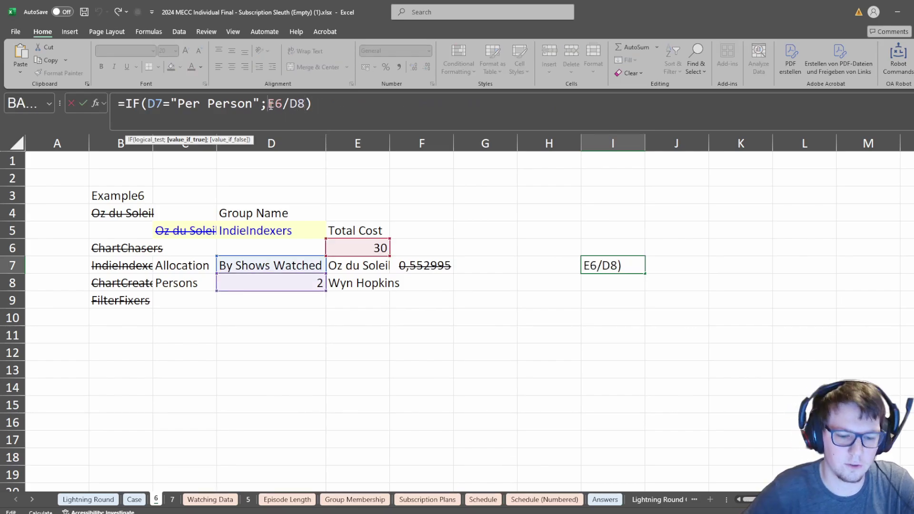
text(if()
click(260, 262)
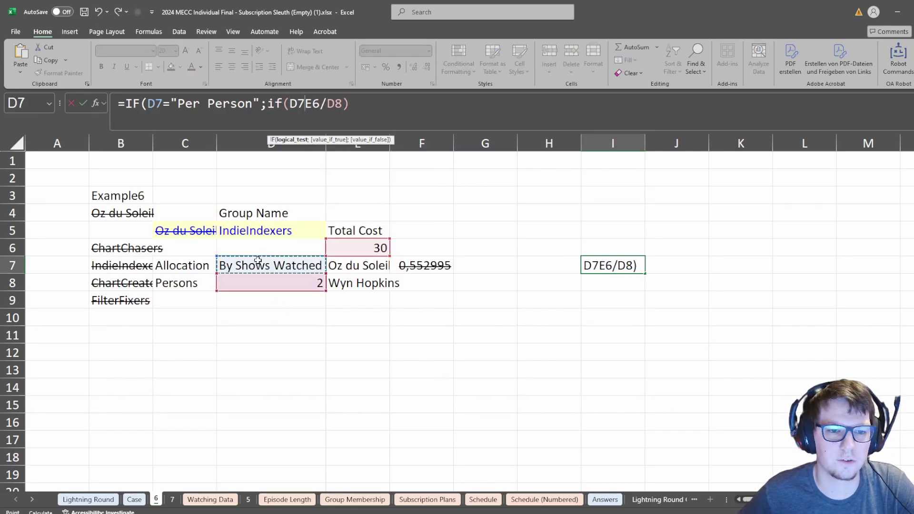
text(=)
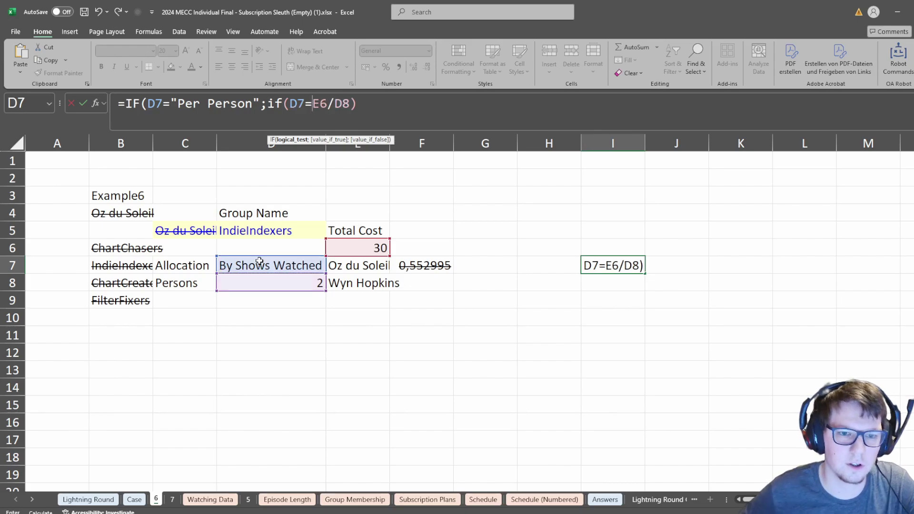
Complete the nested IF's condition in I7 as D7="By Shows Watched".
click(257, 261)
key(Return)
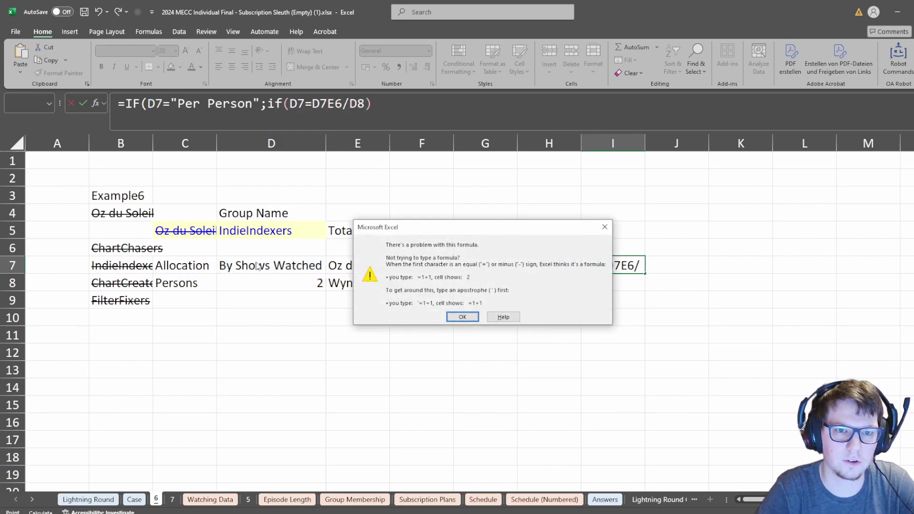
key(Return)
key(Left)
key(Left)
key(Left)
key(Left)
key(Left)
key(Left)
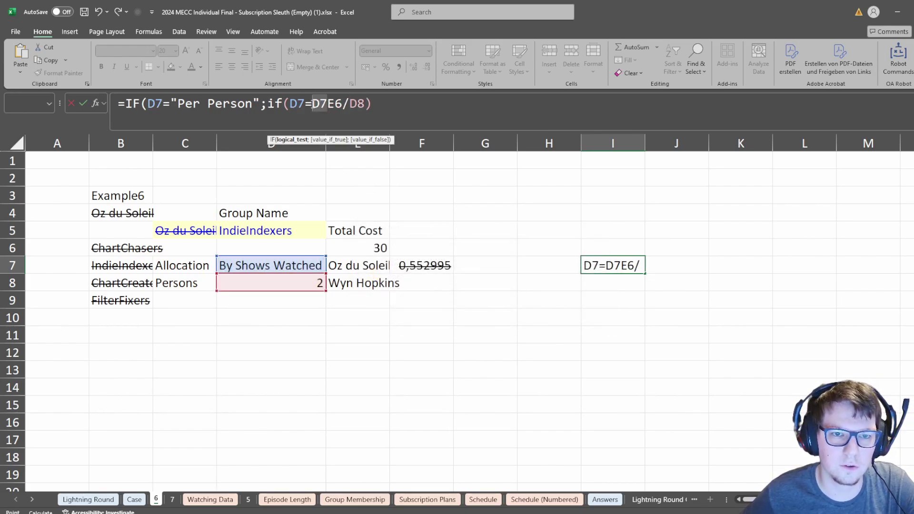
text("By Shows Watched";)
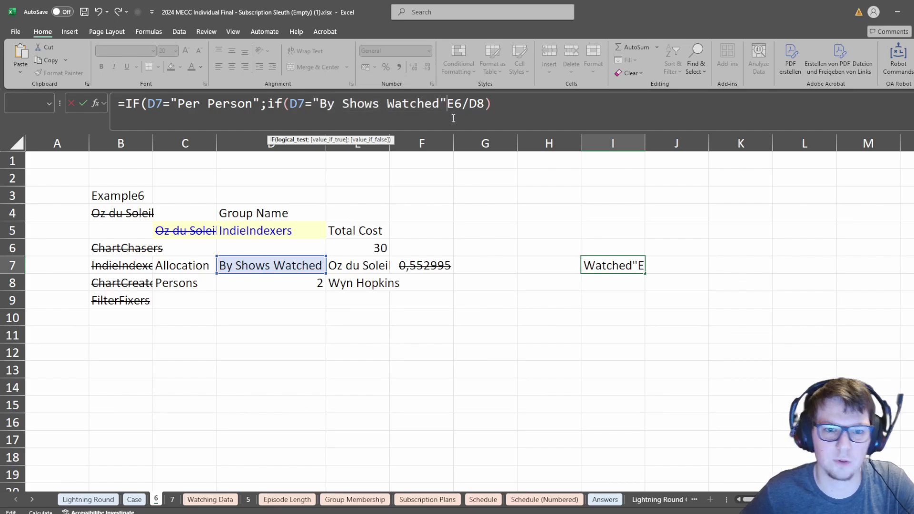
Set the nested IF's true result in I7 to F7*E6, separated from the existing E6/D8.
click(427, 265)
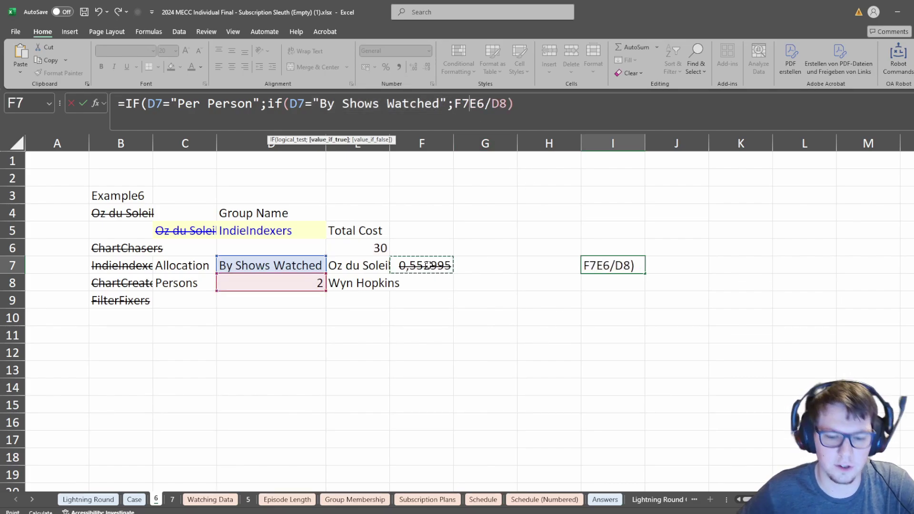
text(*)
click(368, 248)
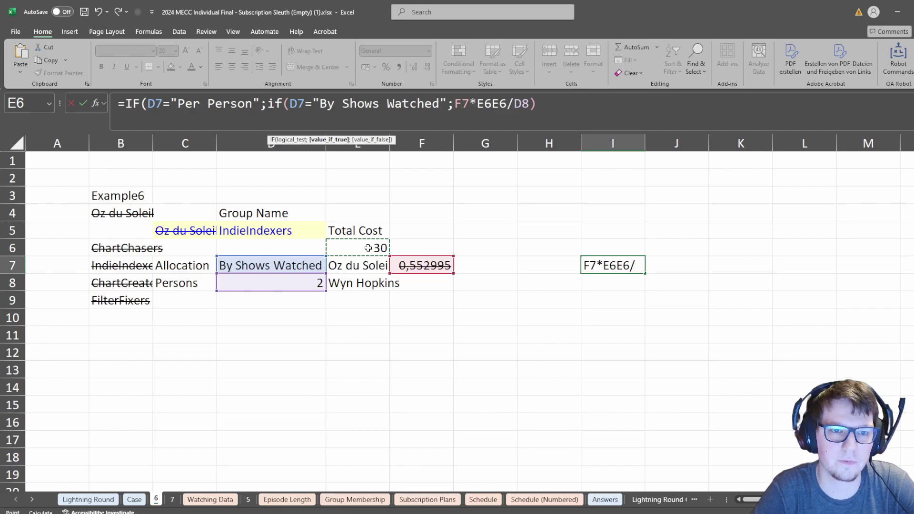
text(;)
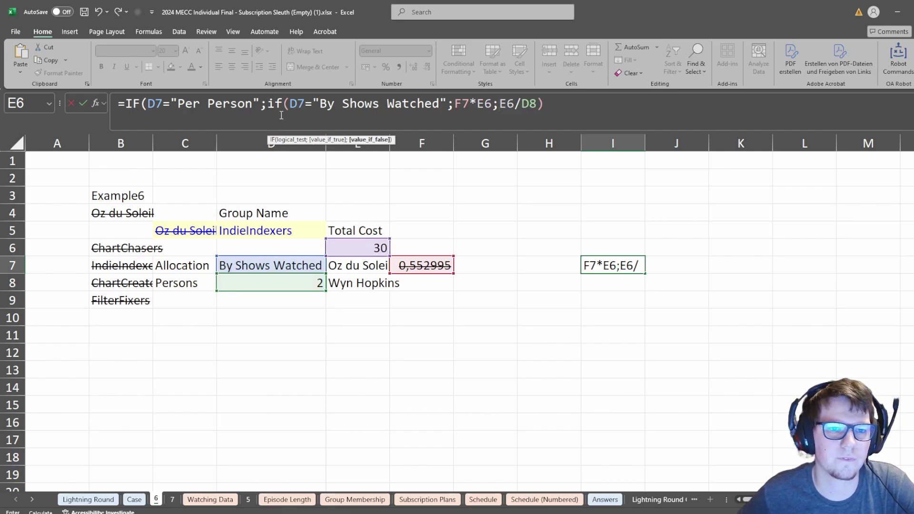
Move the nested IF behind E6/D8 in I7, giving =IF(D7="Per Person";E6/D8;IF(D7="By Shows Watched";F7*E6)).
drag(270, 103, 498, 101)
key(BackSpace)
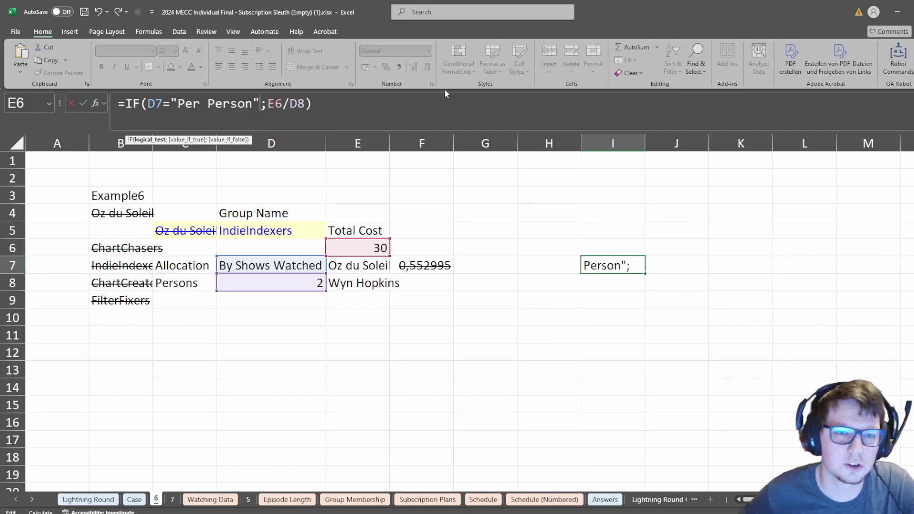
click(304, 108)
text(;)
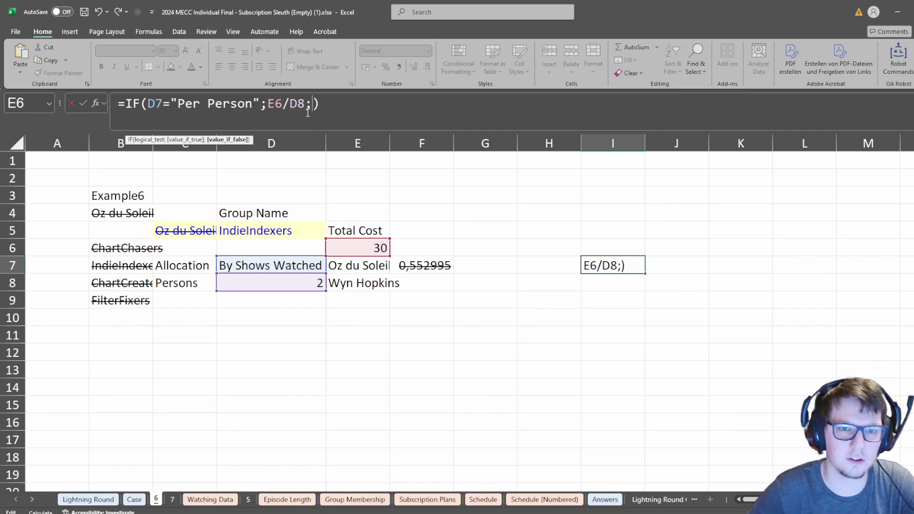
key(ctrl+v)
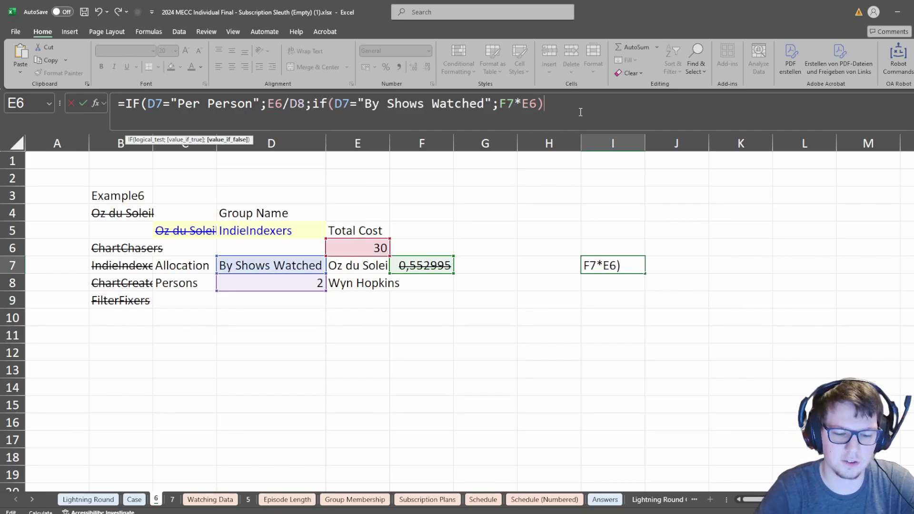
text())
key(ctrl+Return)
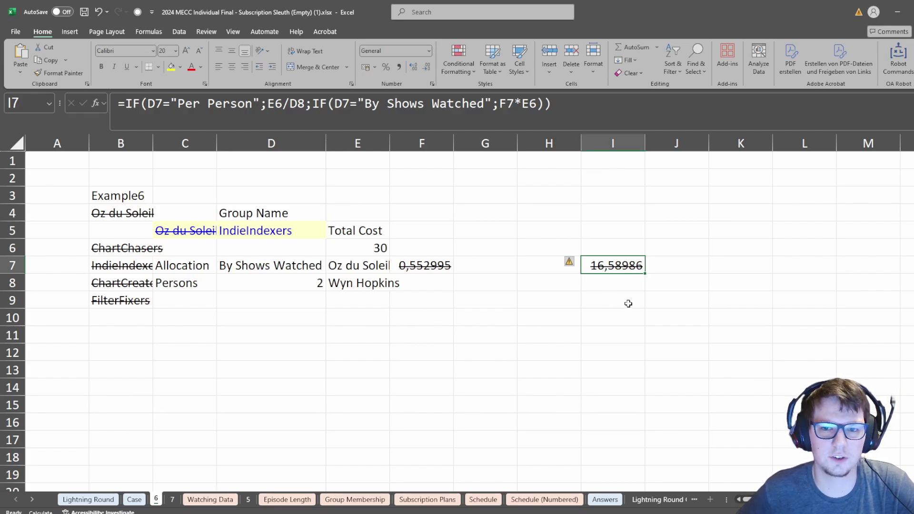
Compare the I7 result on sheet 6 with the Example6 cost breakdown on the Case sheet.
click(134, 500)
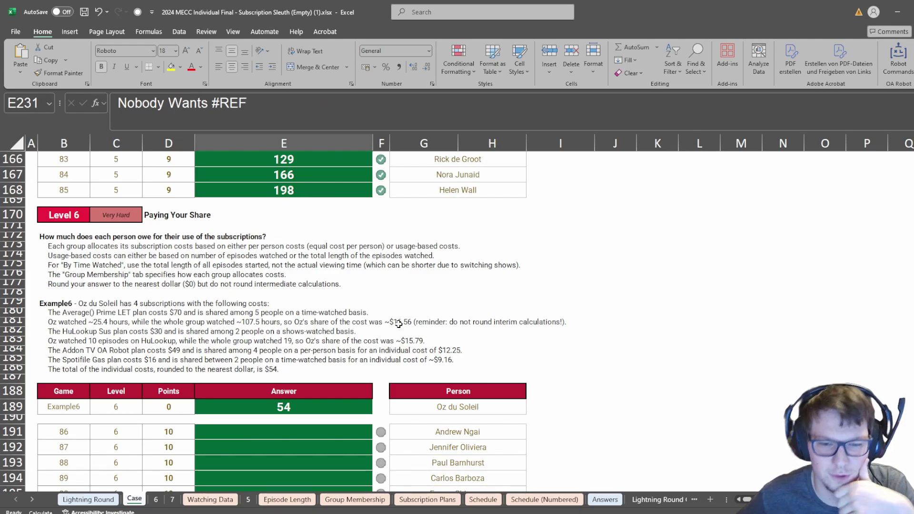
click(160, 503)
click(148, 503)
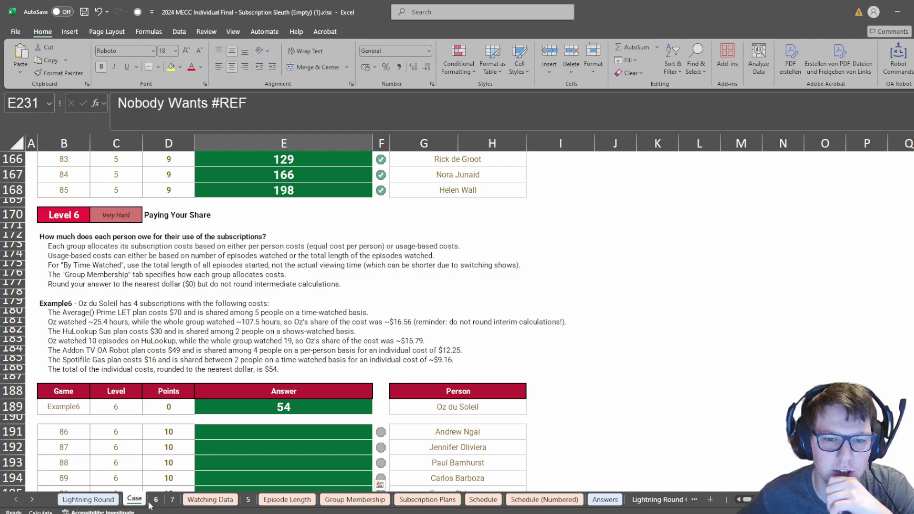
click(156, 500)
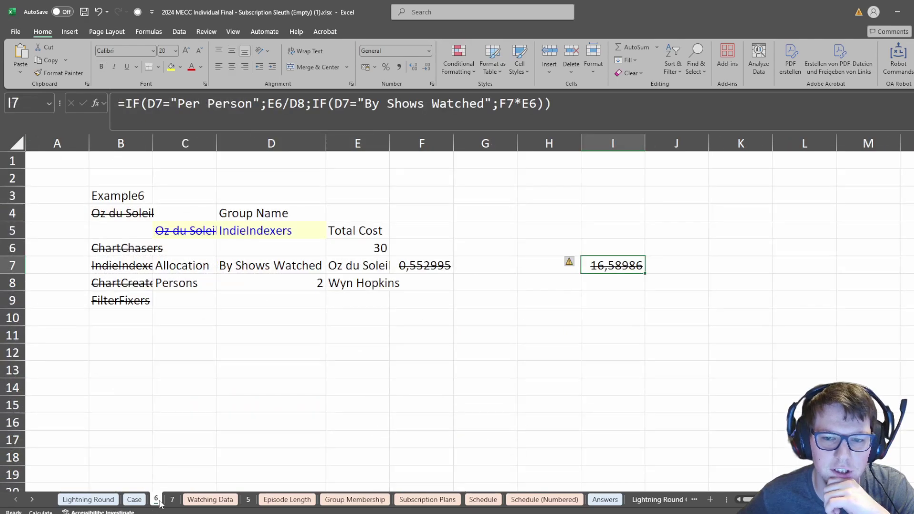
click(134, 500)
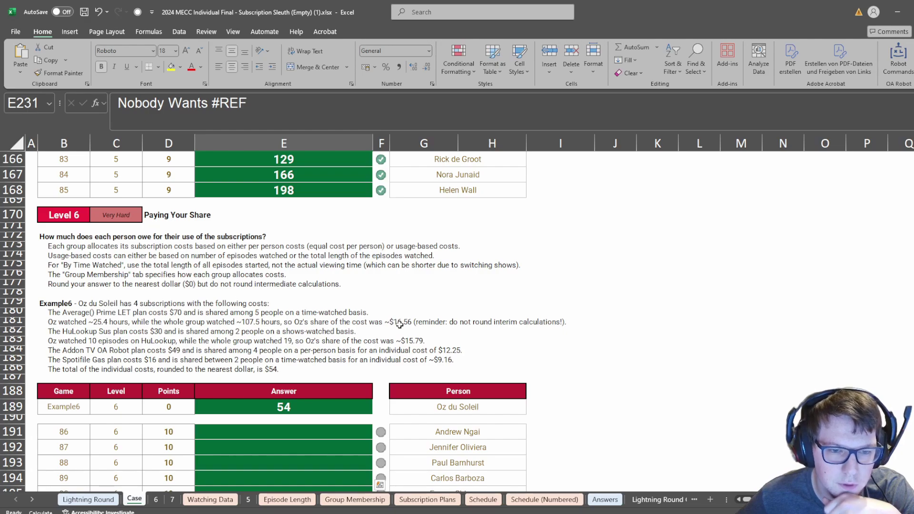
click(156, 500)
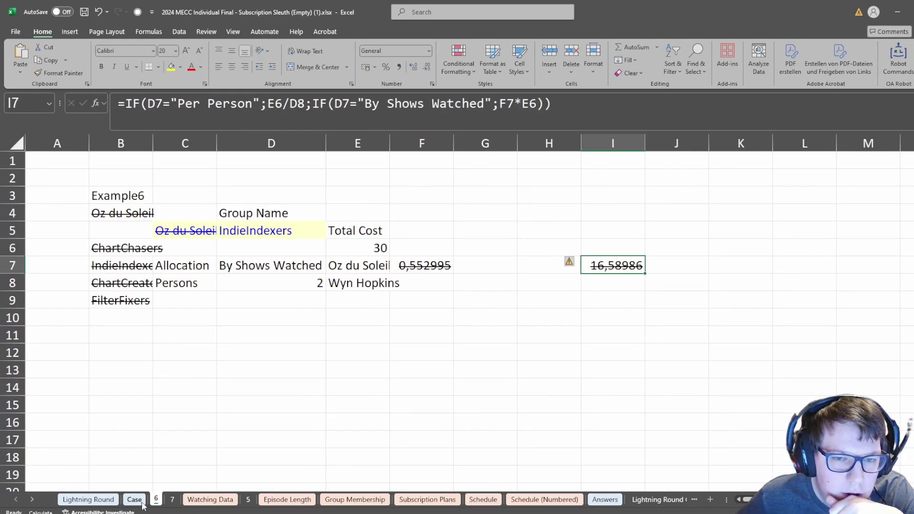
click(142, 504)
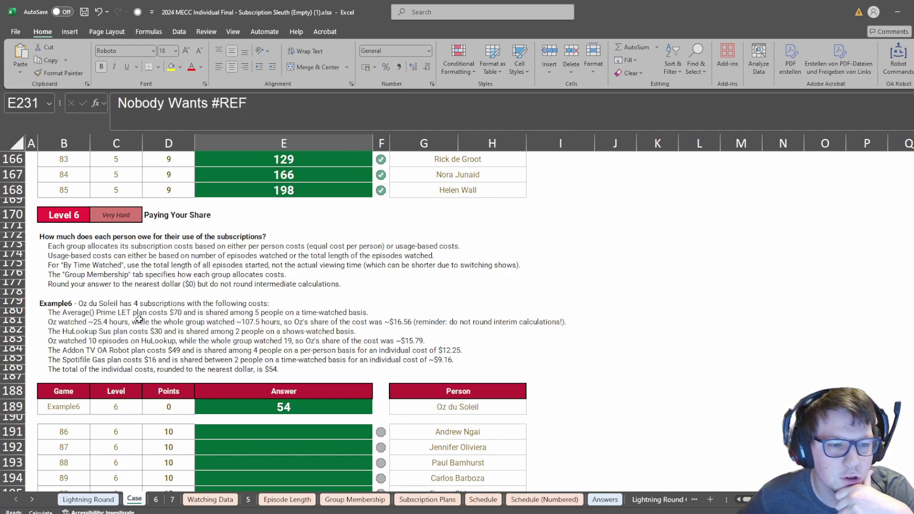
click(152, 499)
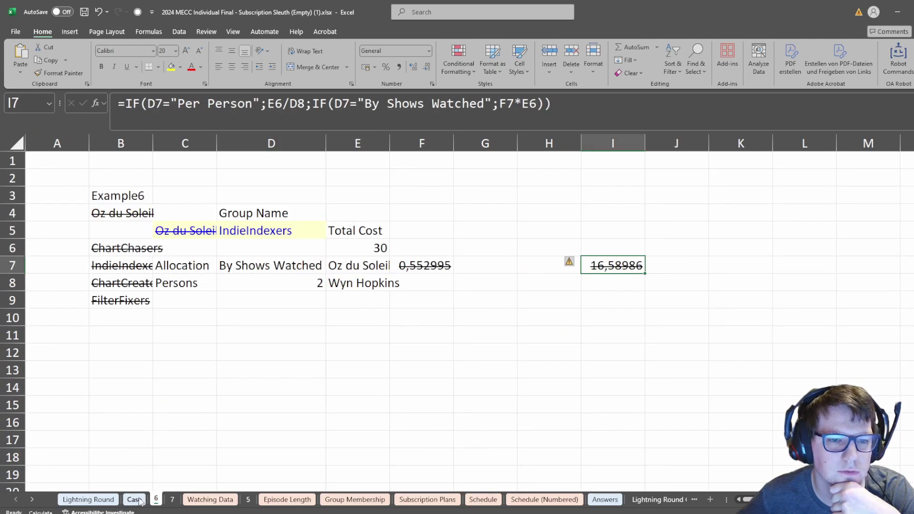
click(135, 500)
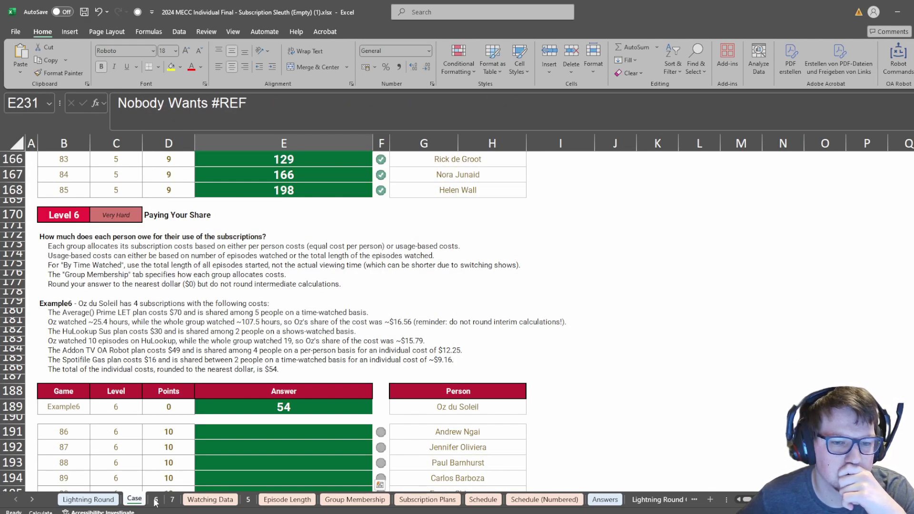
click(155, 500)
click(134, 500)
click(156, 500)
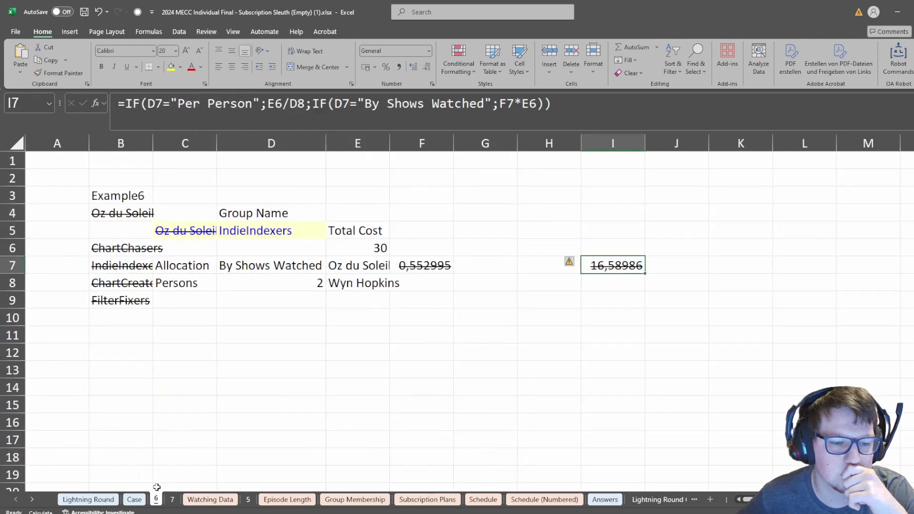
Examine the total cost formula in E6 and the HuLookup episodes line of Example6 in Case cell B183.
click(353, 231)
key(Down)
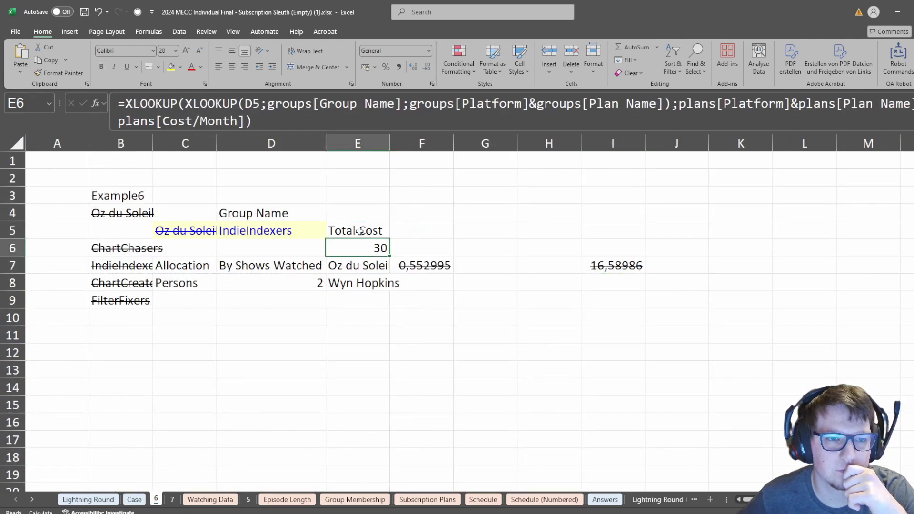
click(311, 119)
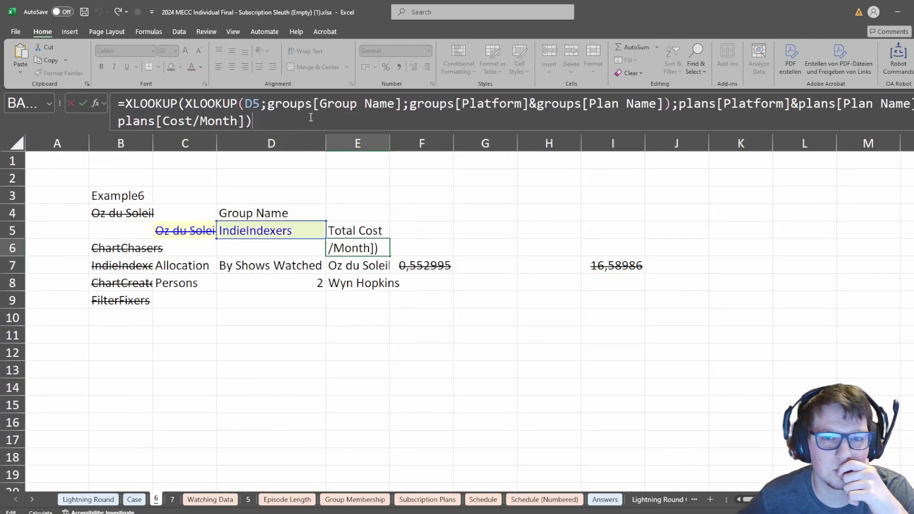
key(Return)
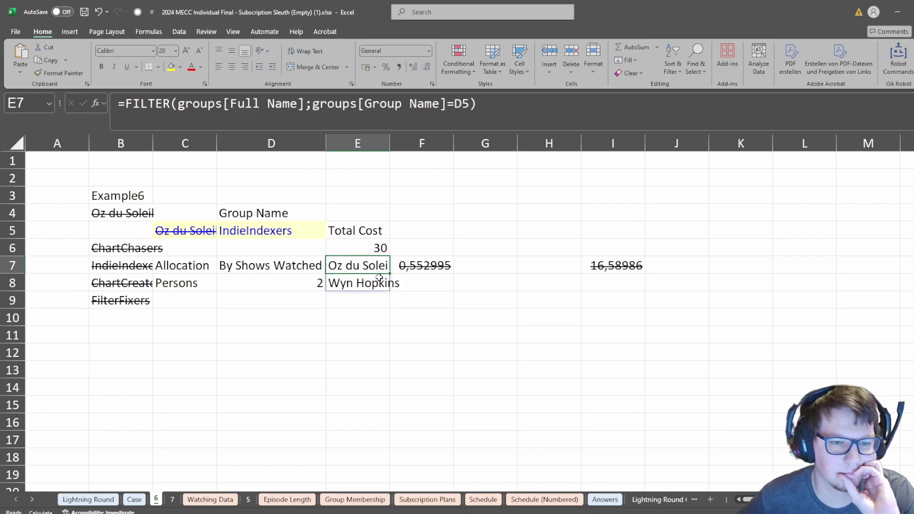
click(135, 499)
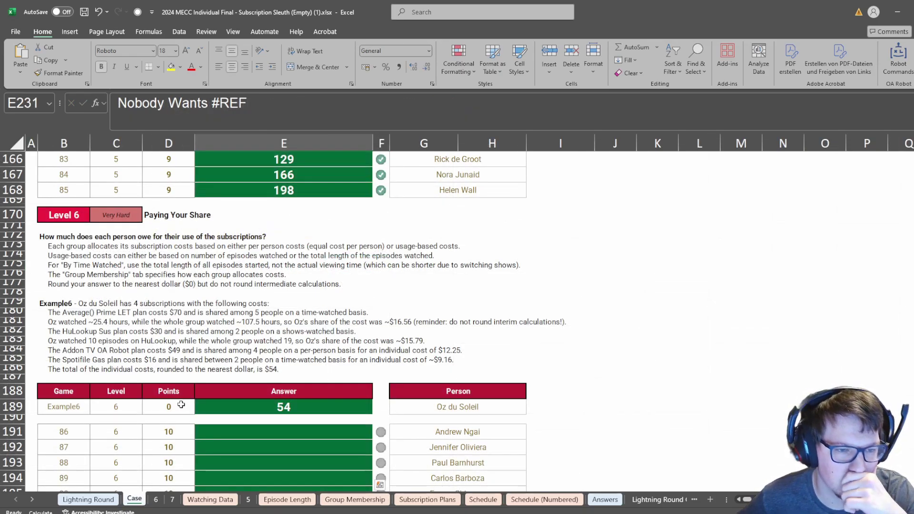
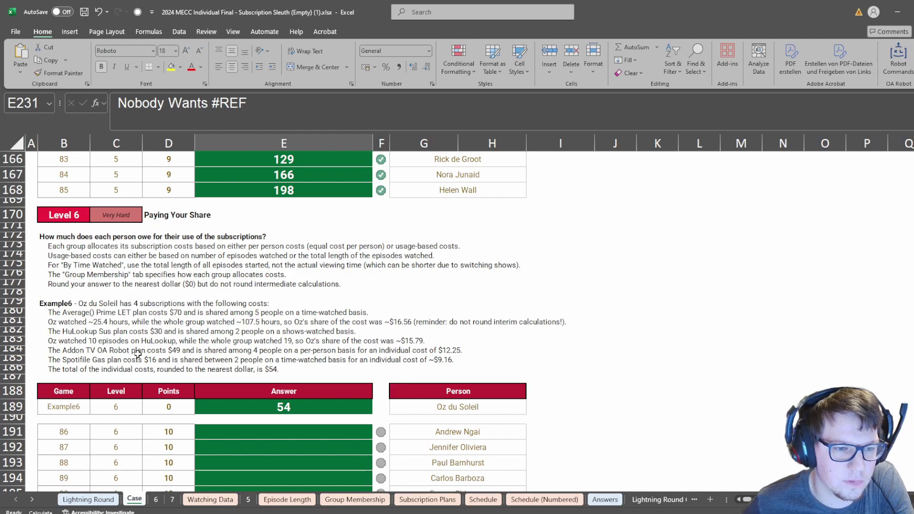
click(62, 343)
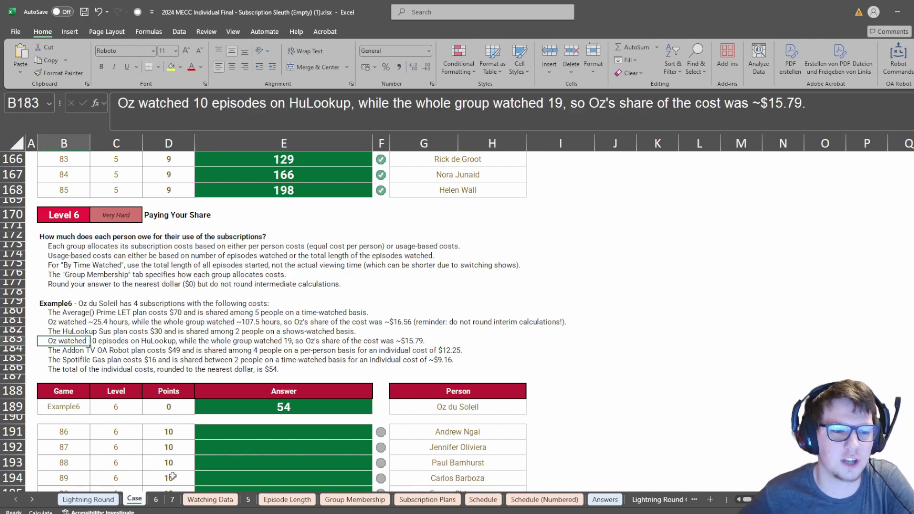
click(173, 499)
click(156, 499)
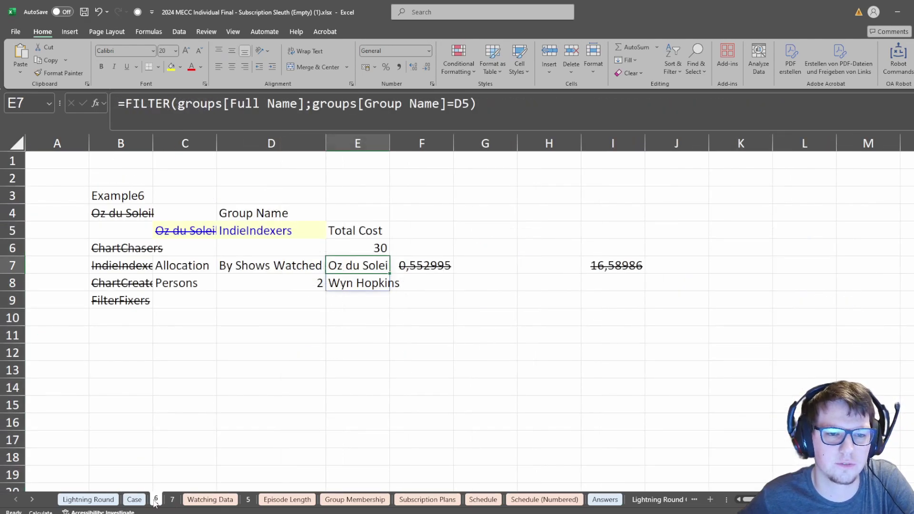
Check the member list formula in E7 and the share formula in F7 on sheet 6.
click(289, 266)
click(362, 264)
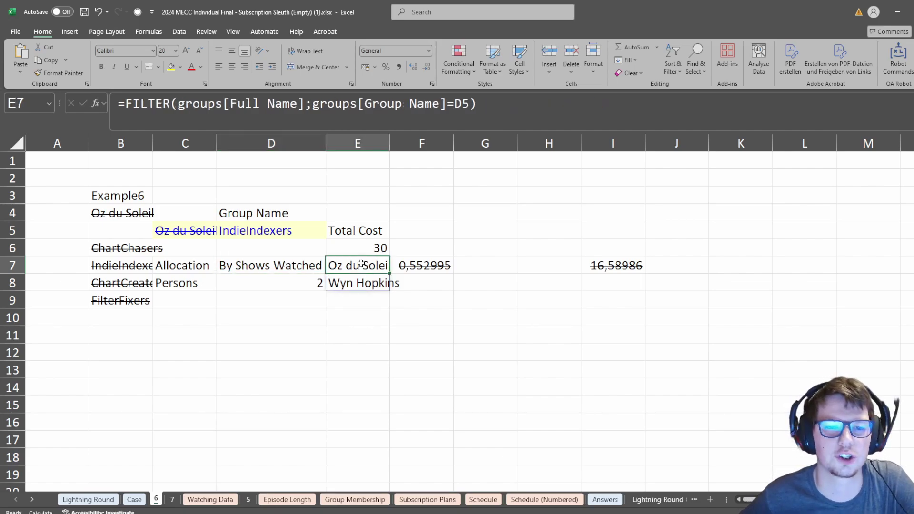
click(419, 248)
click(426, 264)
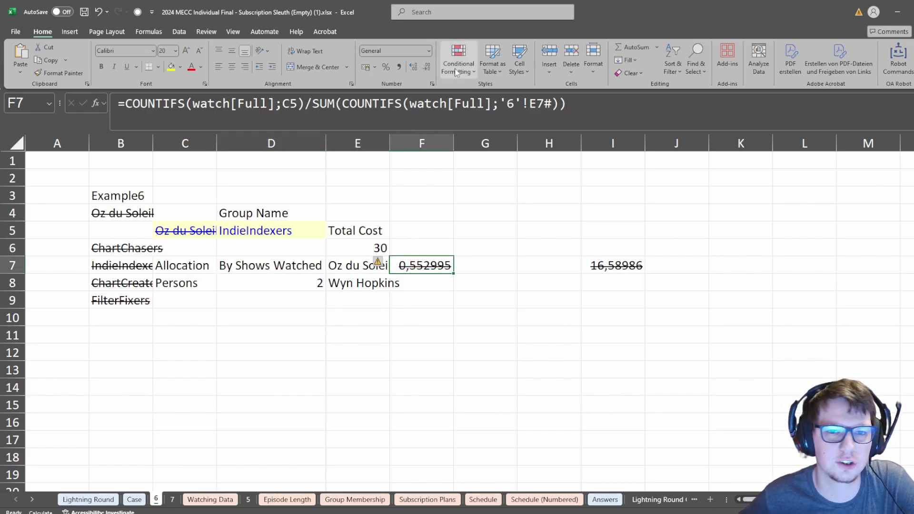
click(305, 103)
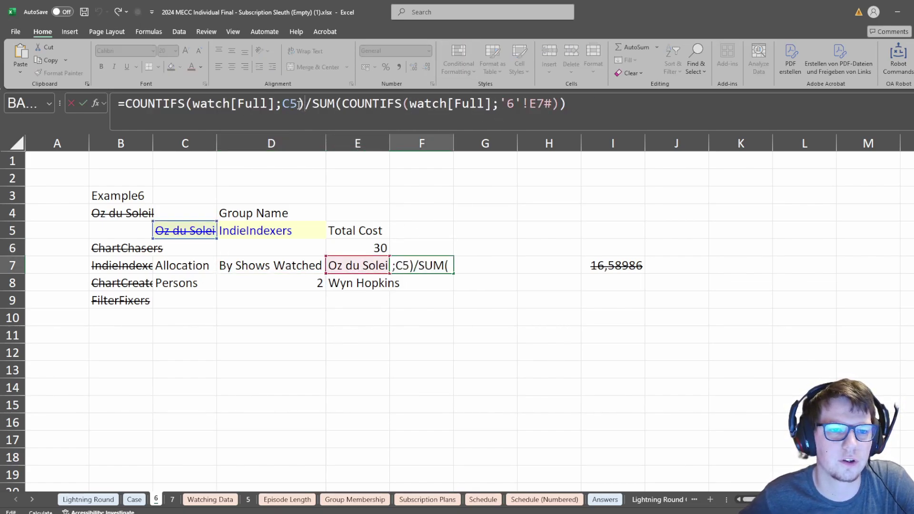
key(Escape)
Look up the group's platform in D6 with =XLOOKUP(D5;groups[Group Name];groups[Platform]).
key(Left)
key(Up)
key(Up)
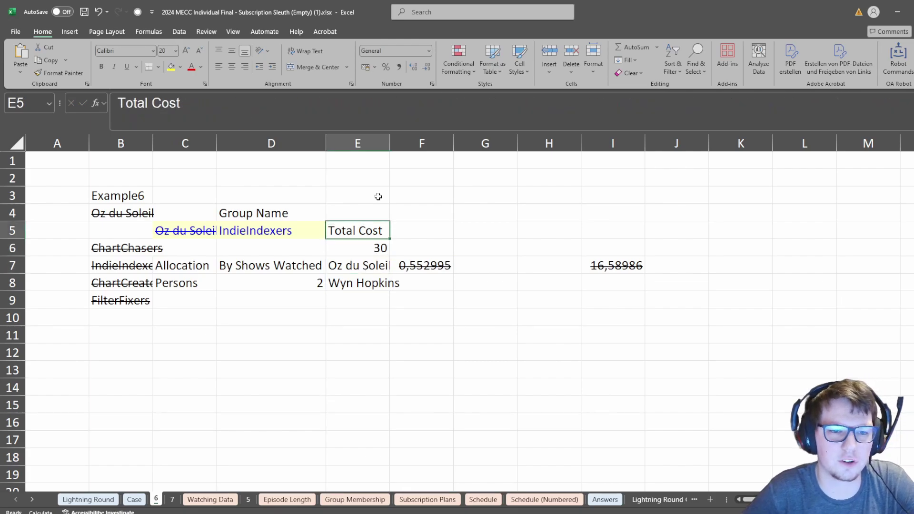
key(Left)
key(Down)
text(=xl)
key(Tab)
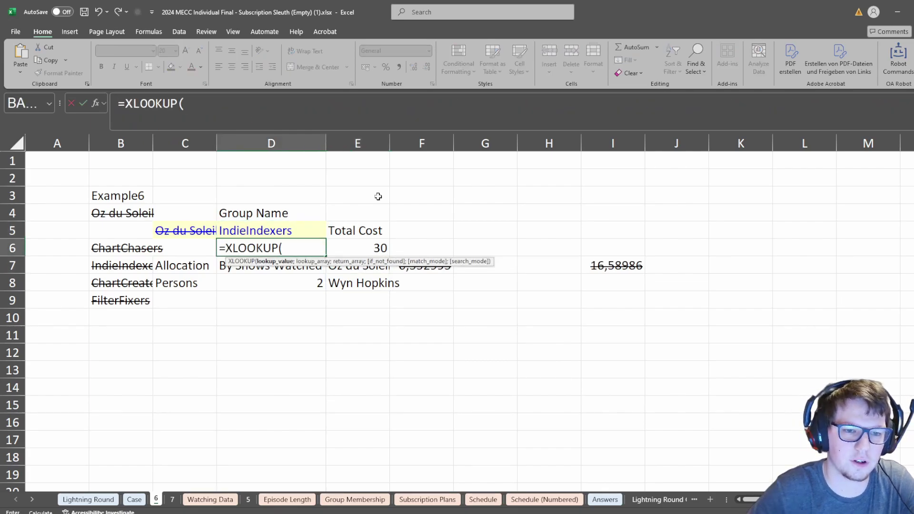
key(Up)
text(;)
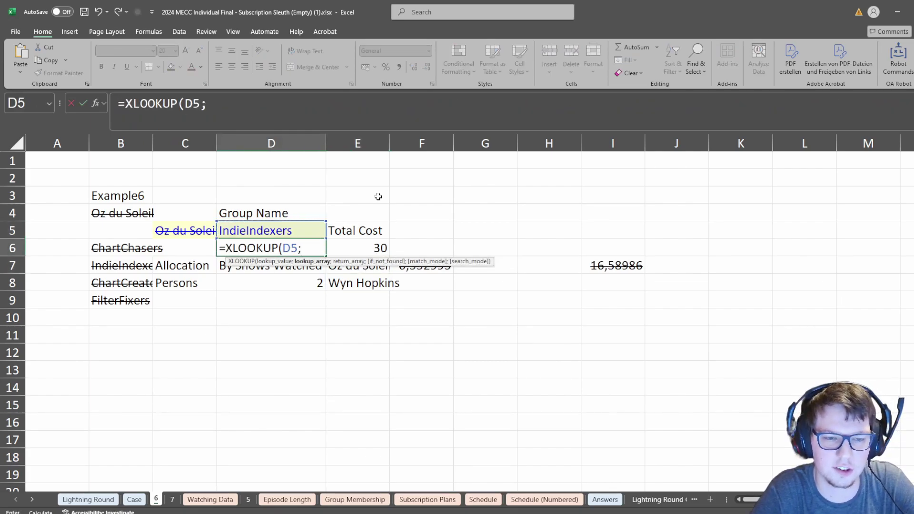
text(groups[Gro)
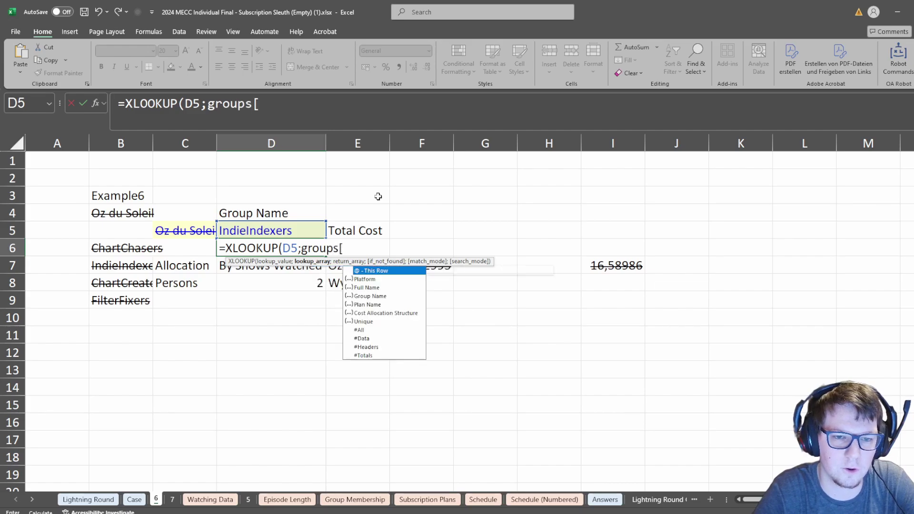
key(Tab)
text(];groups)
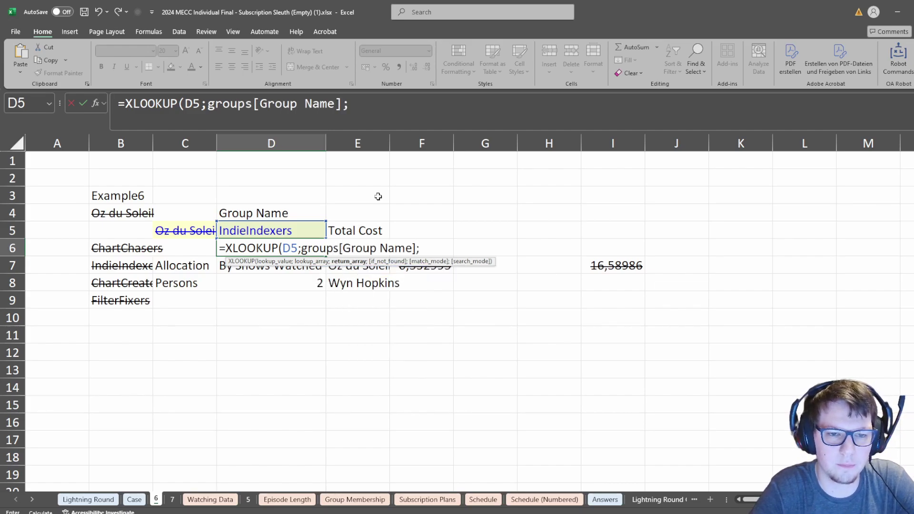
text([)
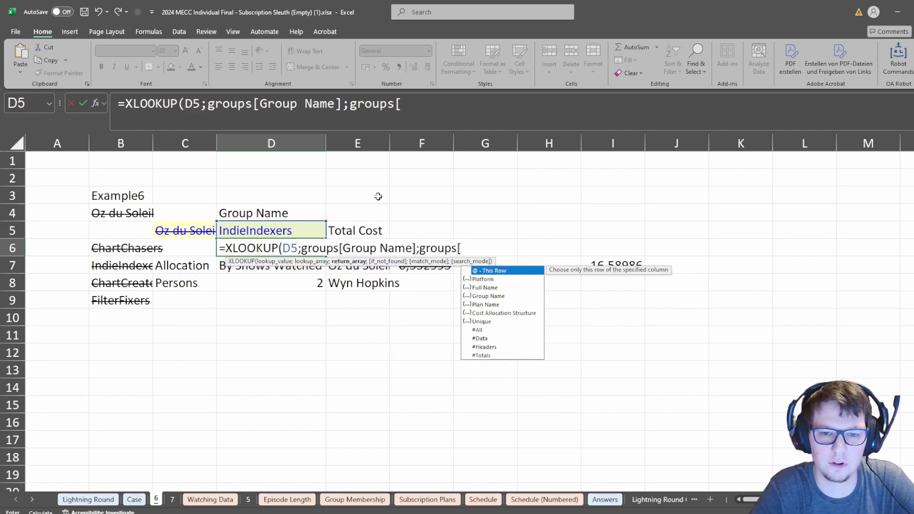
text(Pl)
key(Tab)
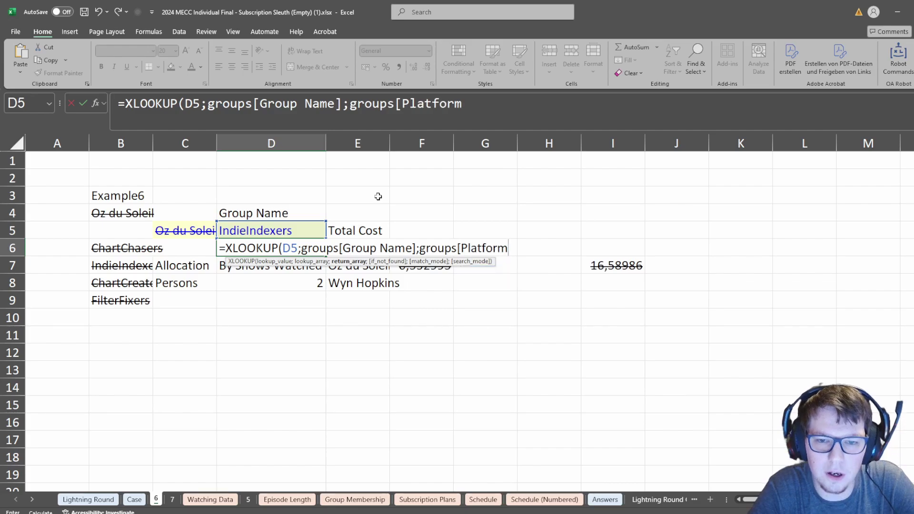
text(])
key(Return)
key(Up)
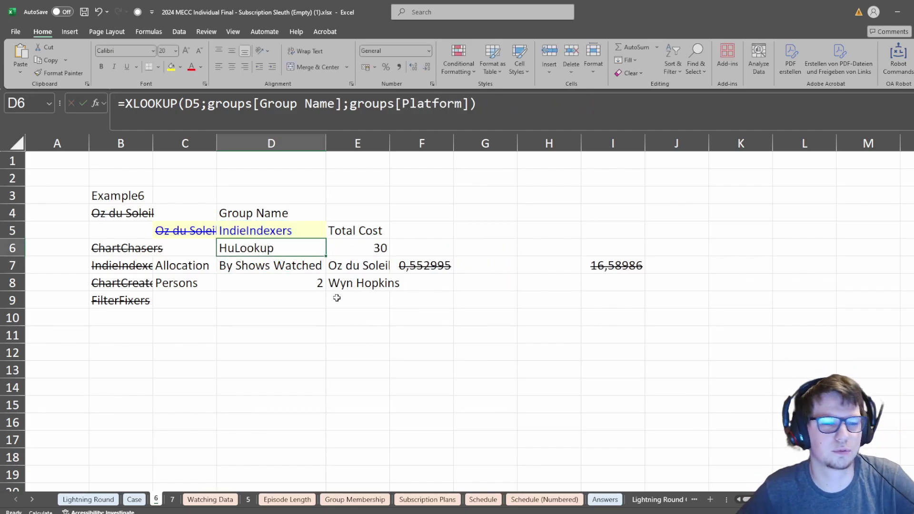
Add the platform criterion watch[Platform];D6 to the COUNTIFS inside the SUM of the share formula in F7.
click(349, 284)
key(Up)
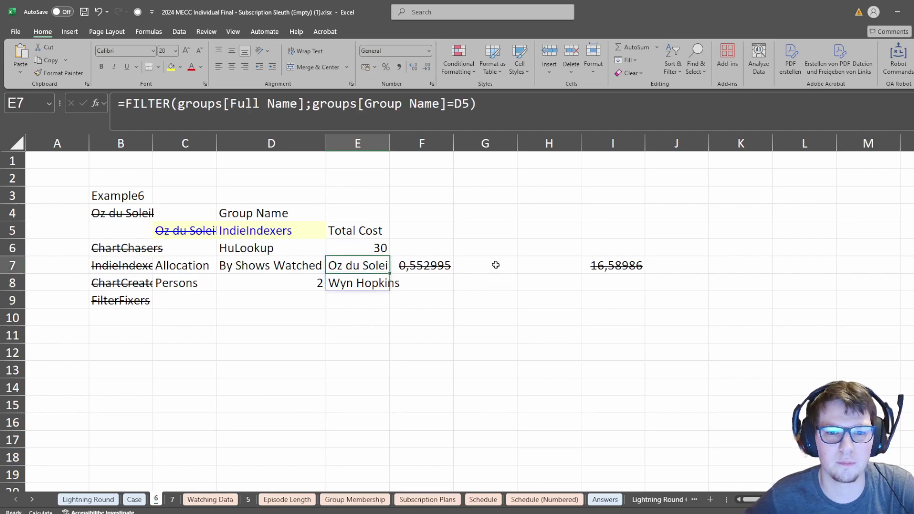
key(Right)
key(Left)
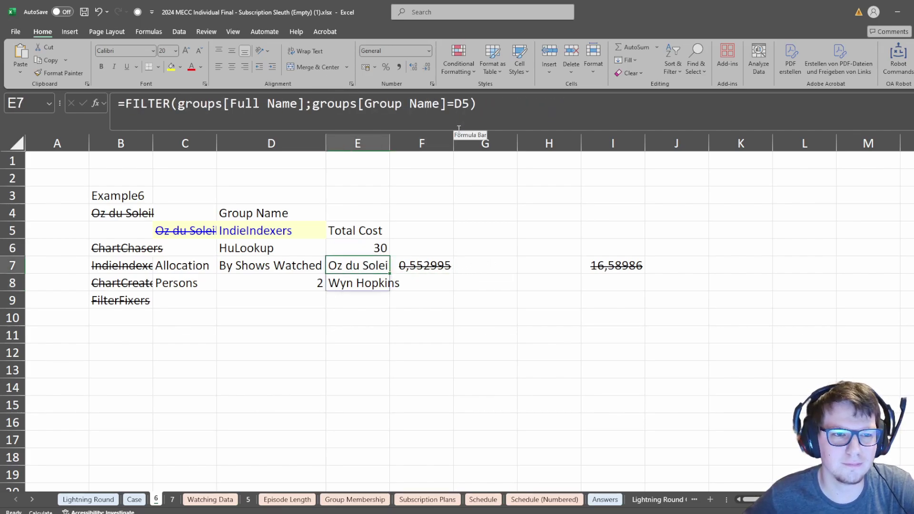
key(Right)
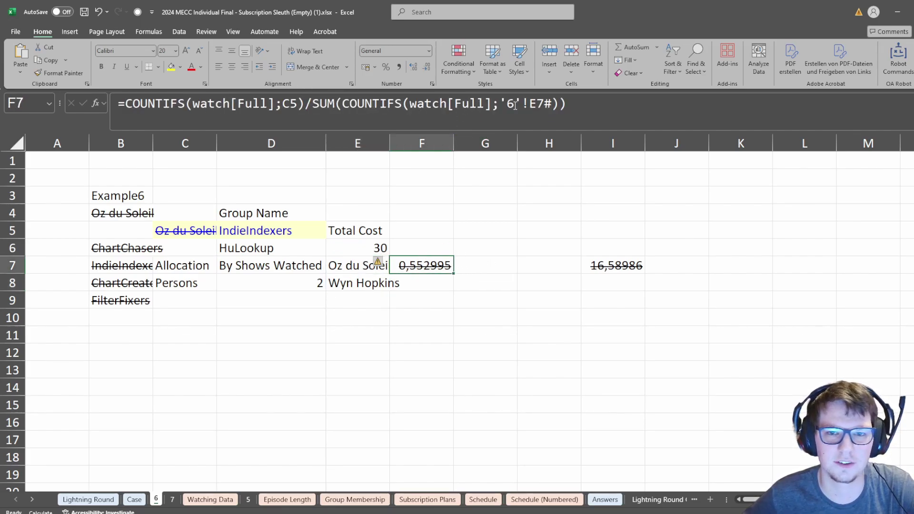
click(553, 103)
text(;watch)
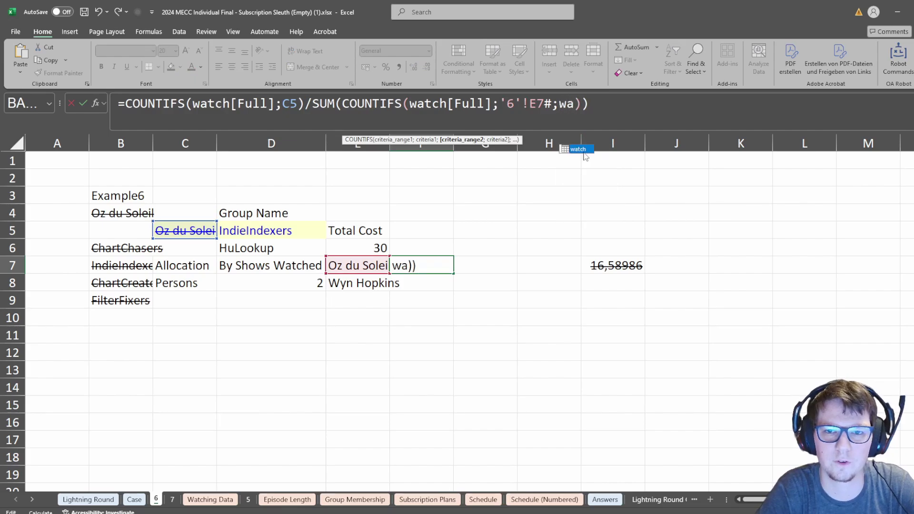
text([)
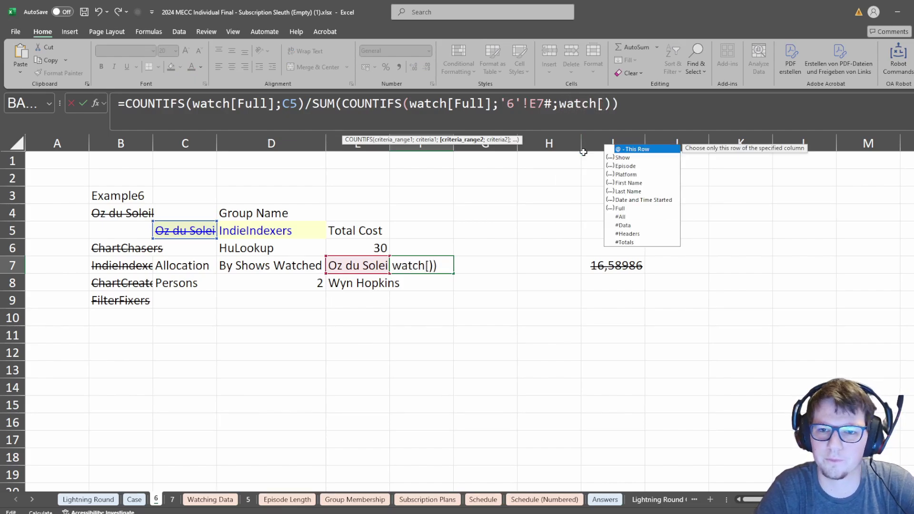
text(Platform))
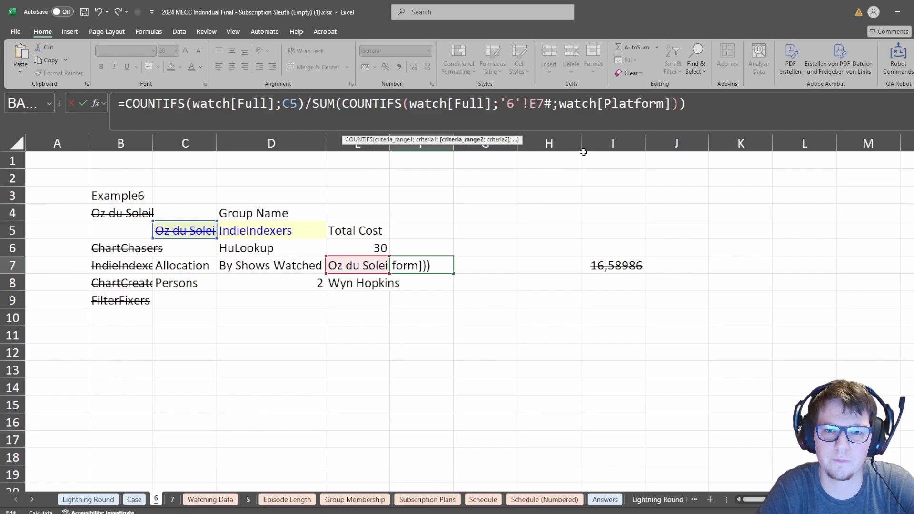
text(;)
click(268, 241)
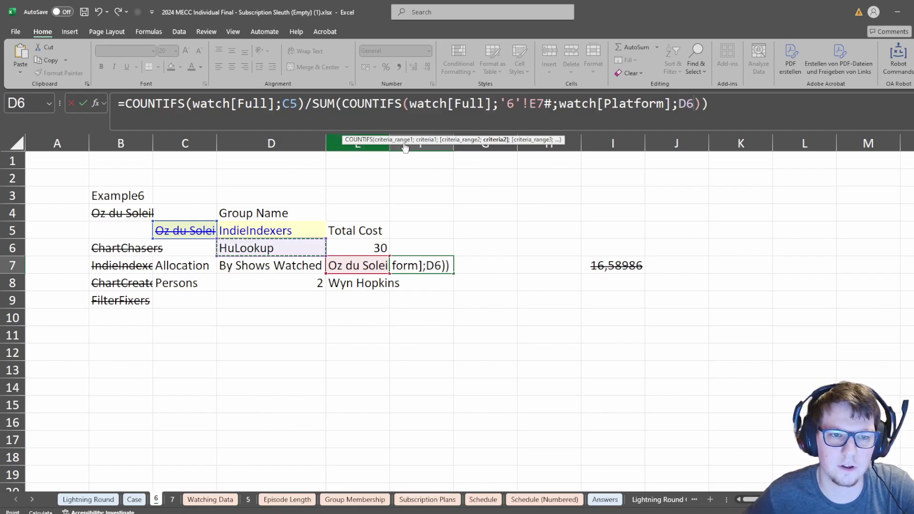
Copy the watch[Platform];D6 criterion into the first COUNTIFS of F7, after C5, and commit the formula.
drag(552, 104, 678, 112)
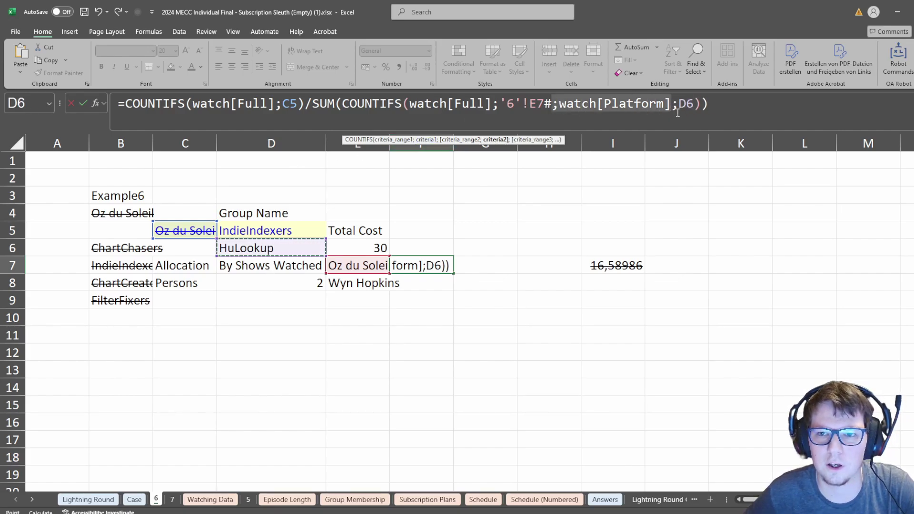
key(ctrl+c)
click(297, 104)
key(ctrl+v)
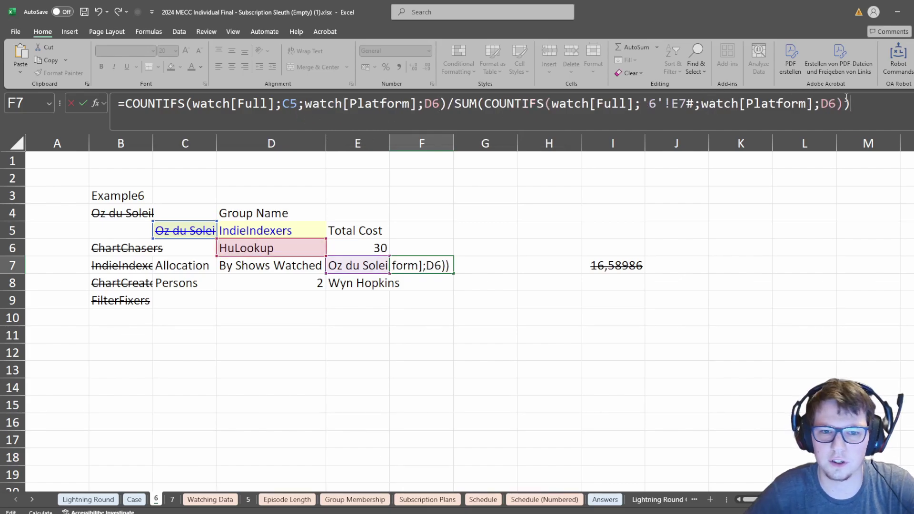
key(ctrl+Return)
Compare the I7 result on sheet 6 with the HuLookup share line of Example6 on the Case sheet.
key(Right)
key(Right)
key(Right)
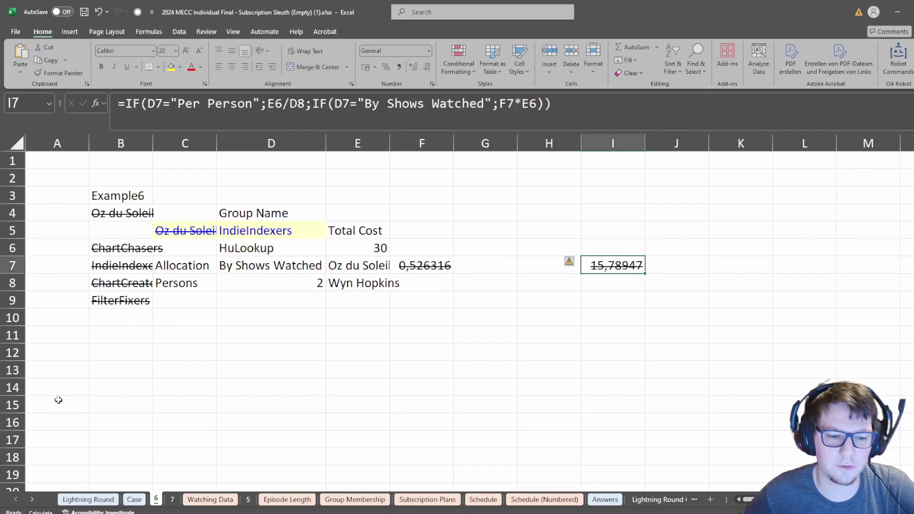
click(135, 500)
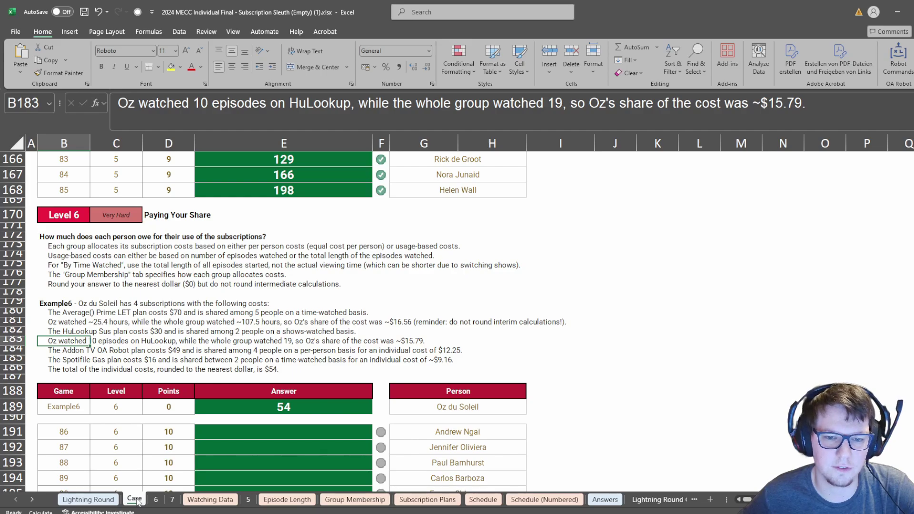
key(ctrl+Page_Down)
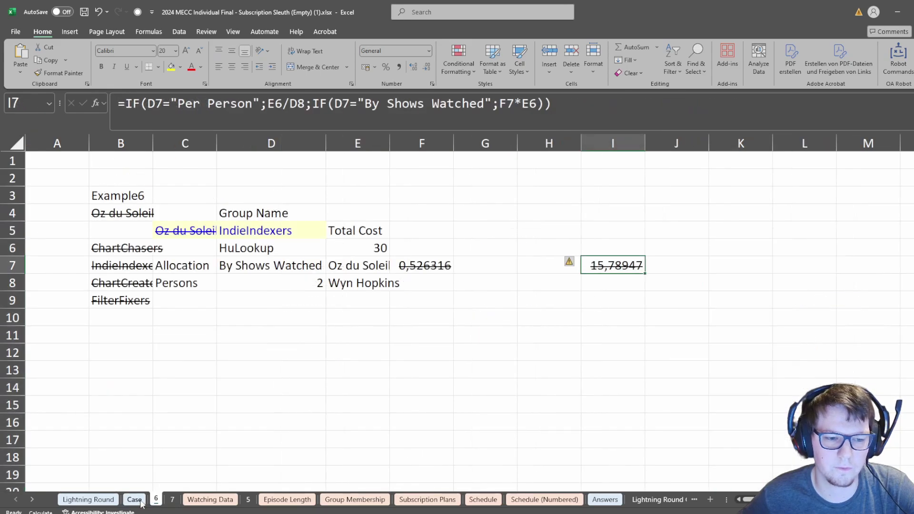
click(140, 501)
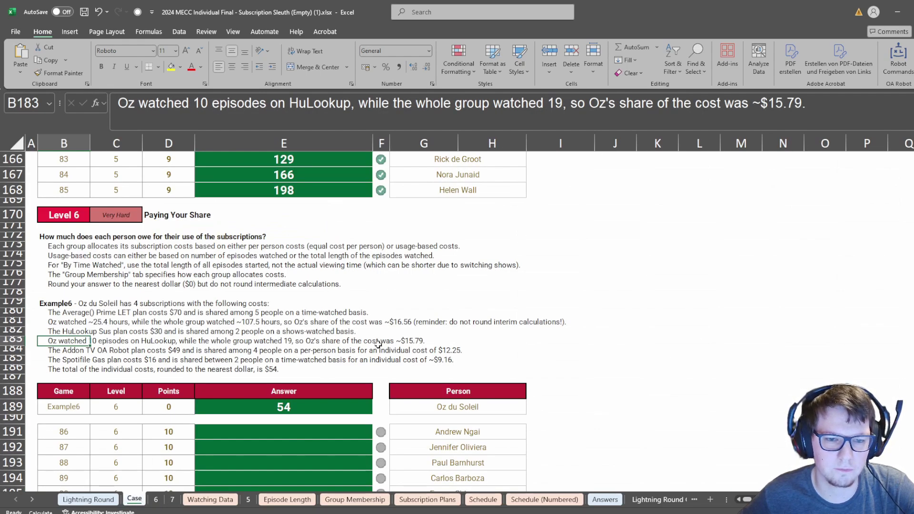
drag(74, 345, 424, 341)
click(423, 341)
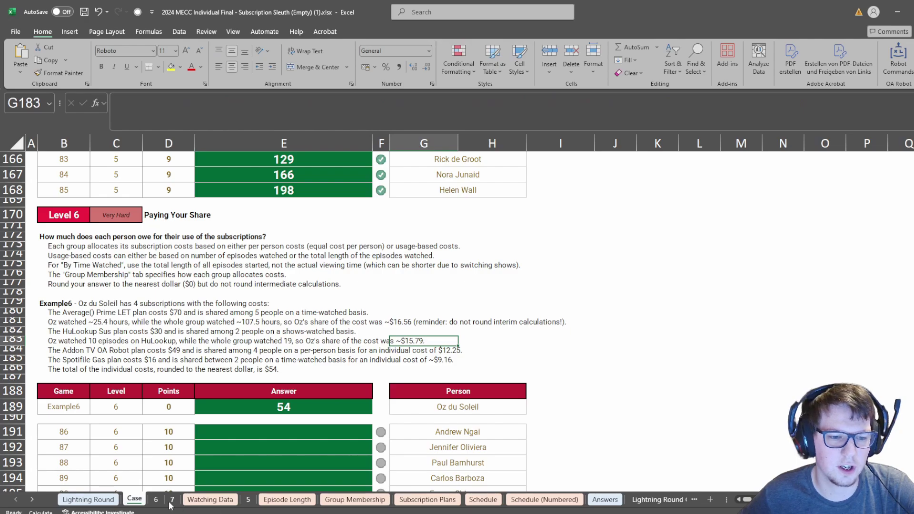
click(157, 502)
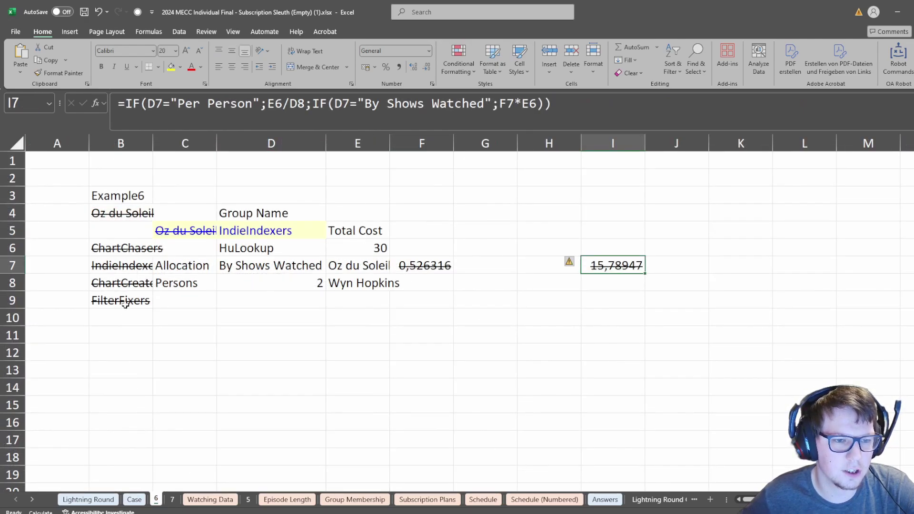
Review the group name, platform, allocation and result cells on sheet 6.
click(281, 249)
click(274, 230)
click(630, 251)
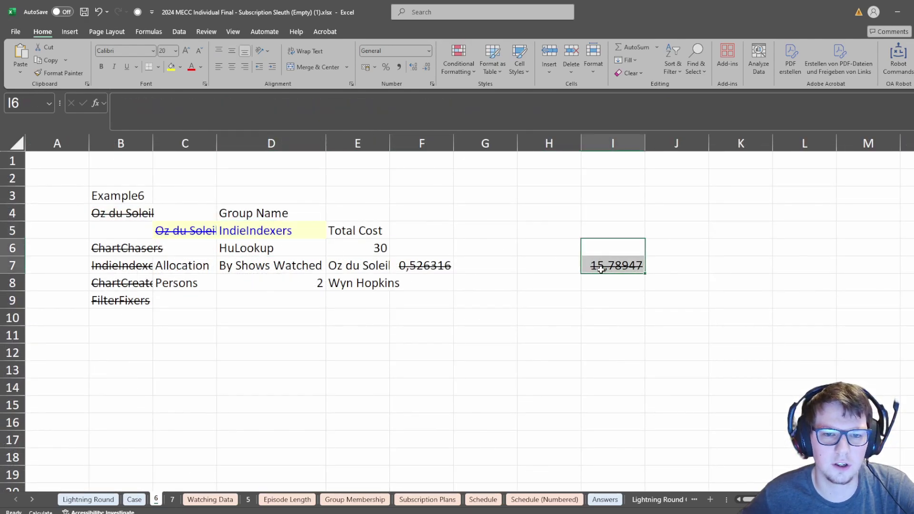
click(549, 283)
click(298, 266)
drag(280, 267, 284, 280)
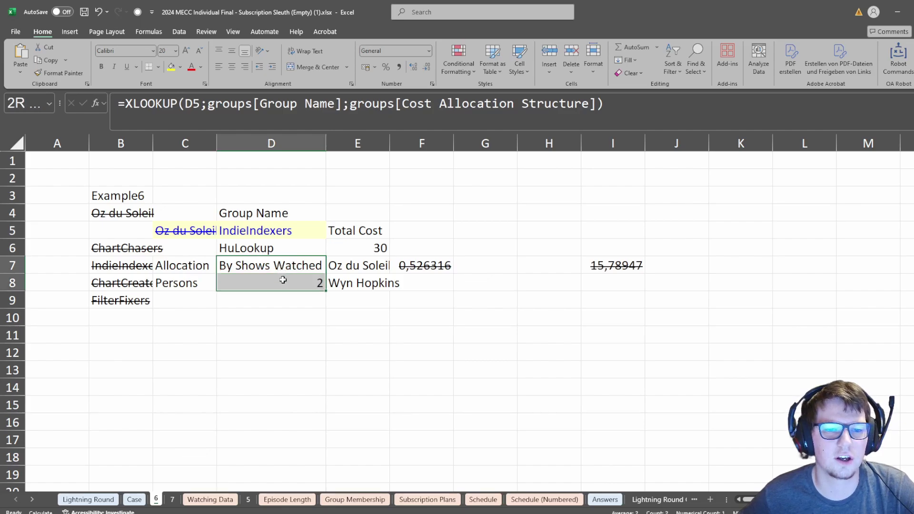
click(284, 271)
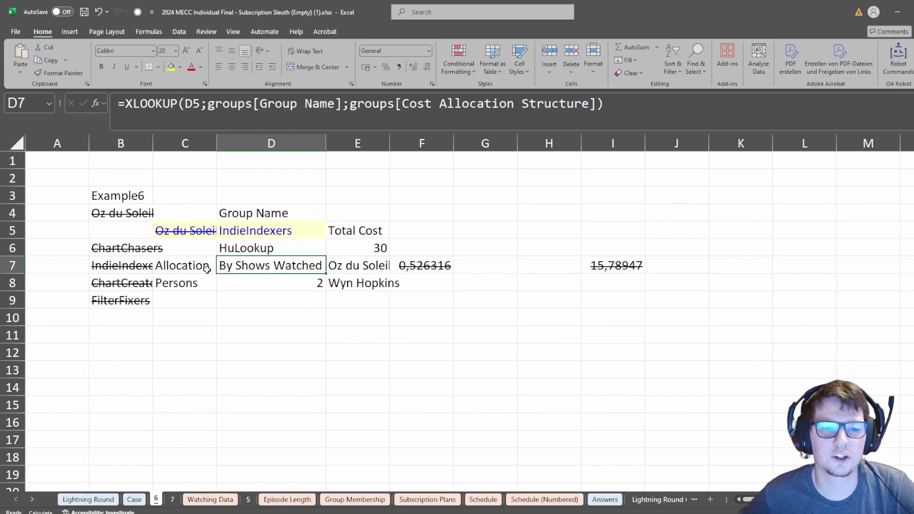
Set the group name in D5 to ChartCreators by copying it as a value from B8.
click(104, 265)
click(131, 251)
click(133, 287)
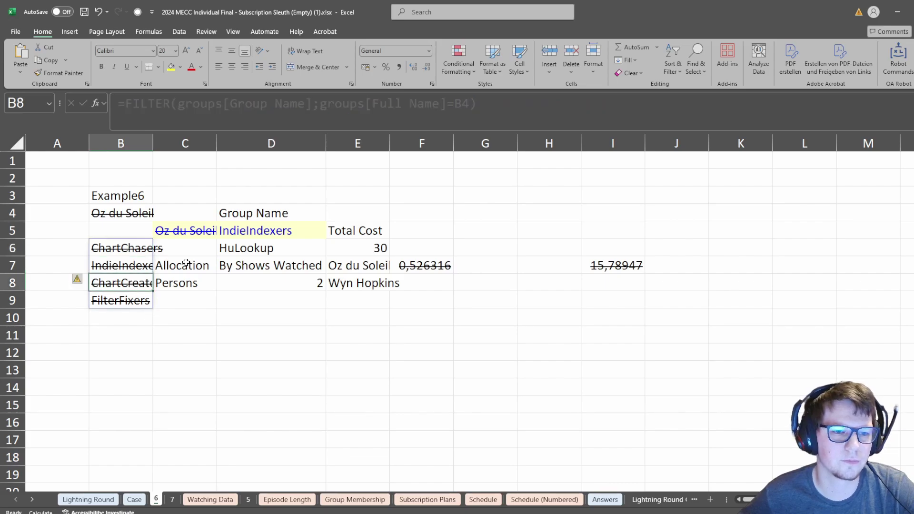
key(ctrl+c)
right_click(244, 230)
click(278, 246)
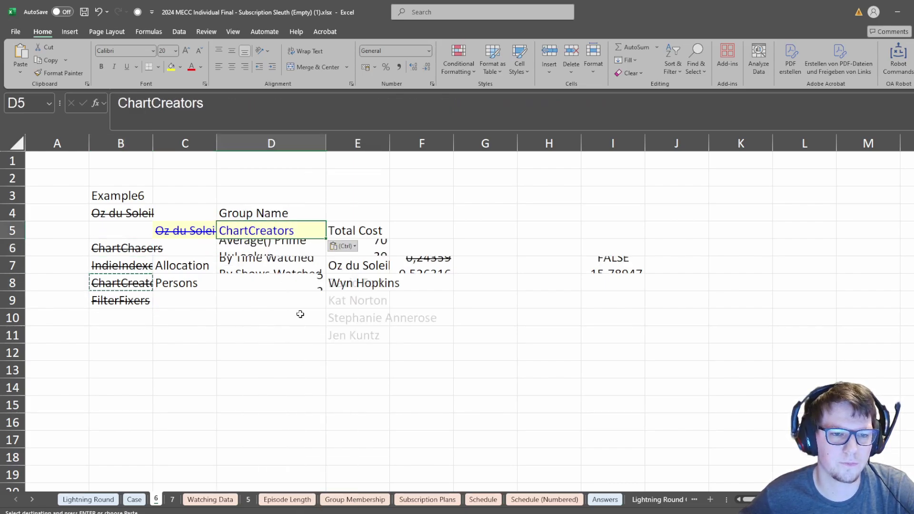
key(Down)
key(Down)
Duplicate the COUNTIFS share formula from F7 into G7 with its references unchanged.
click(445, 266)
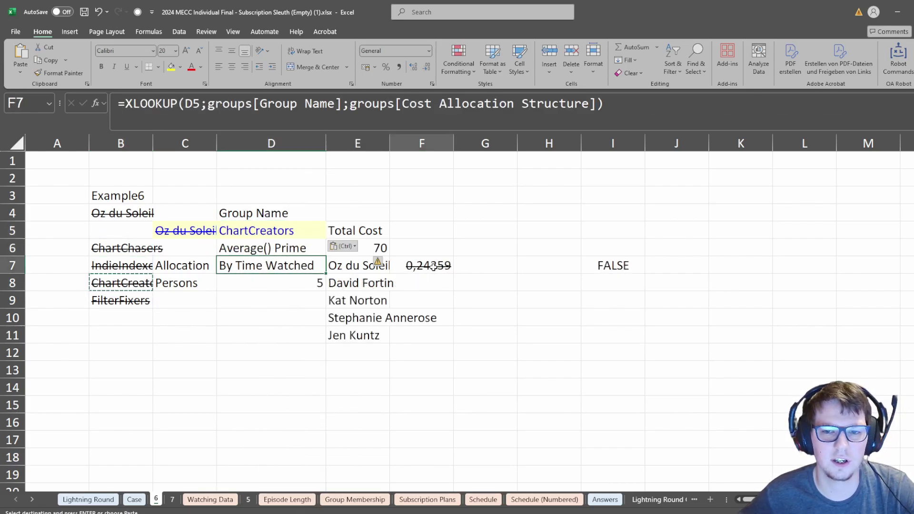
click(476, 269)
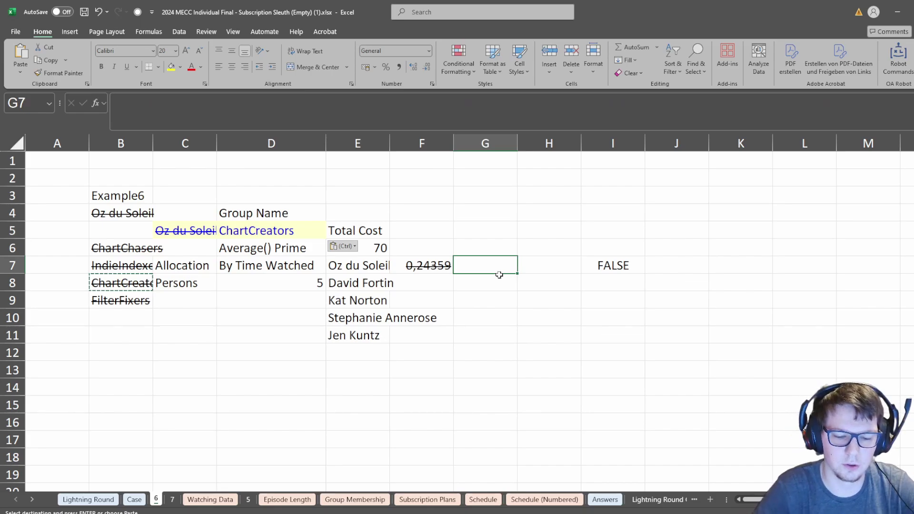
text(=)
key(Escape)
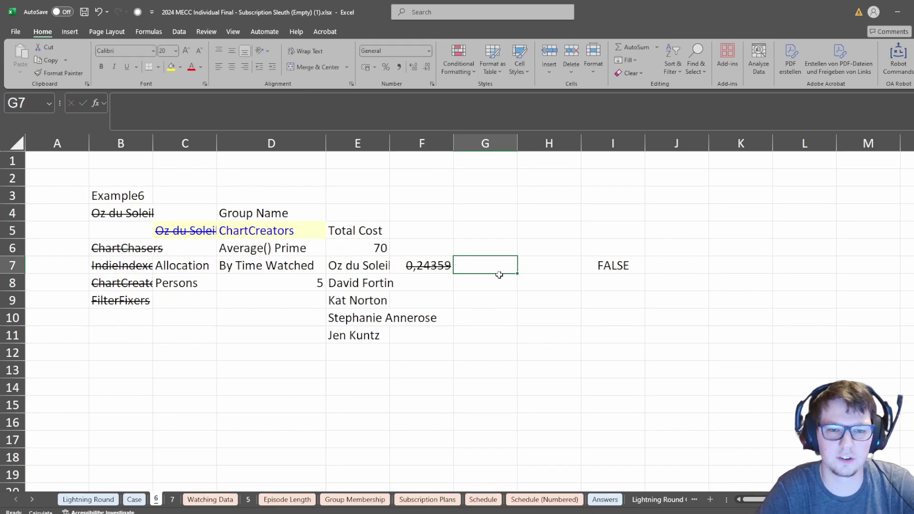
key(Left)
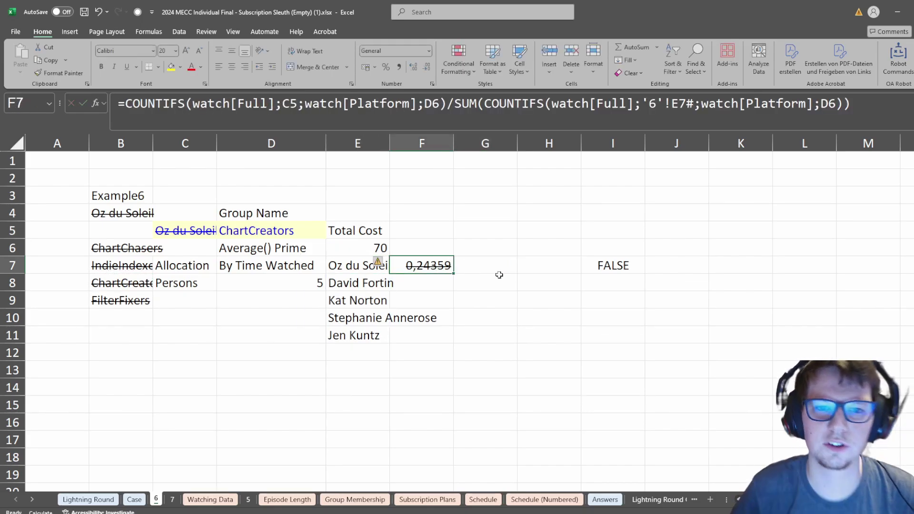
click(528, 97)
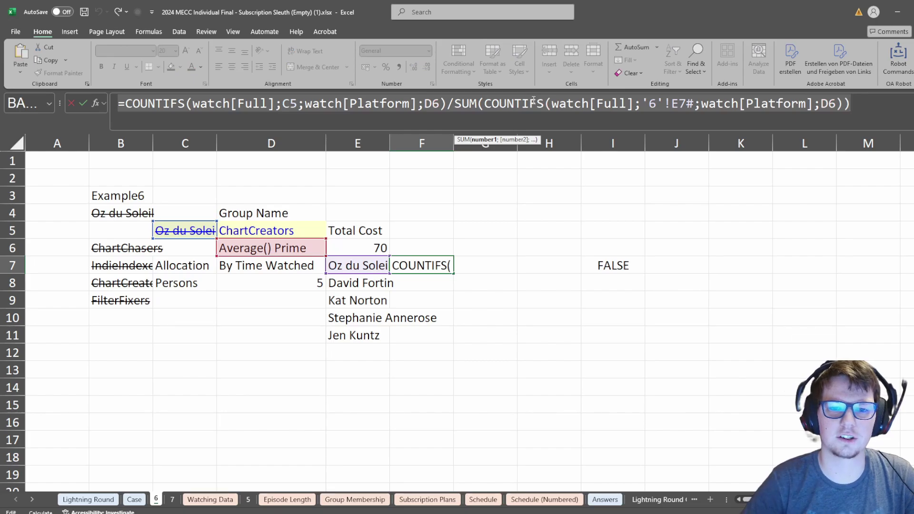
key(Escape)
key(Right)
click(533, 100)
key(ctrl+v)
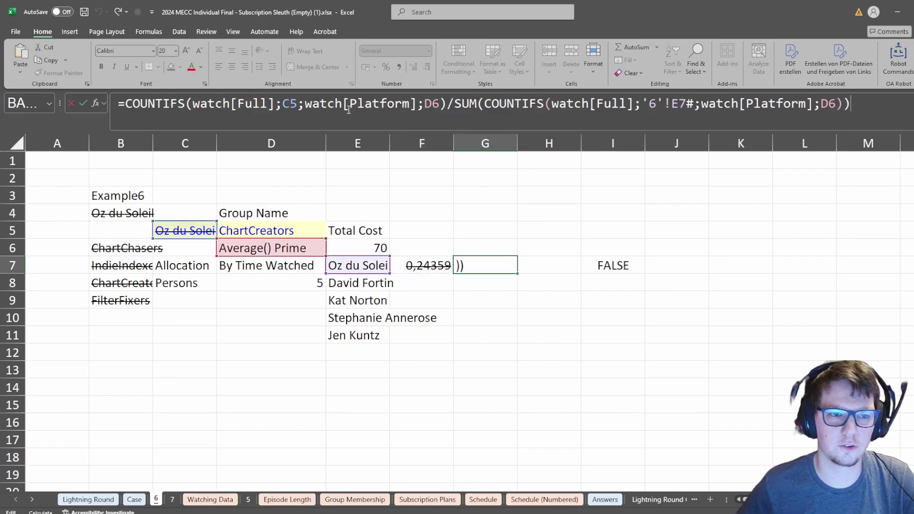
key(Return)
key(Up)
Add a Duration column beside the Full column of the table on the Watching Data sheet.
click(210, 499)
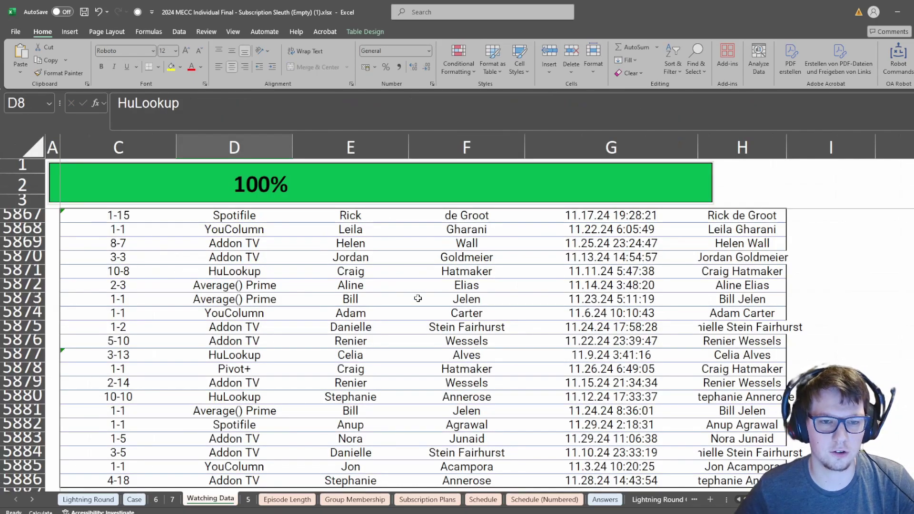
click(646, 226)
key(ctrl+Up)
key(Right)
key(Right)
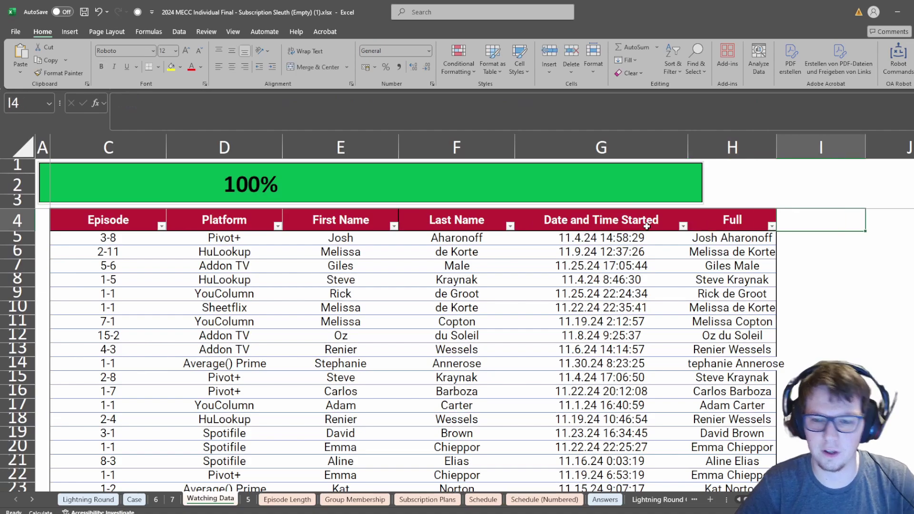
text(Duration)
key(Return)
key(Return)
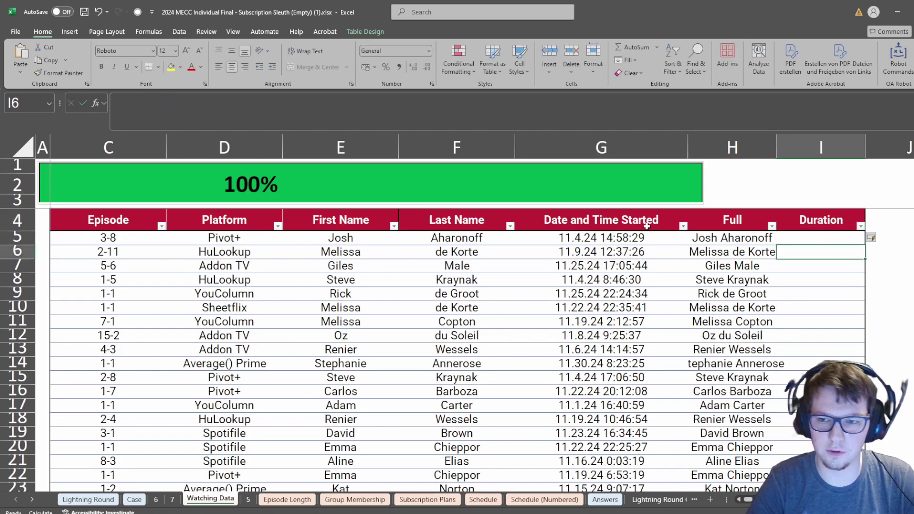
key(Up)
key(ctrl+z)
key(ctrl+z)
text(=xlo)
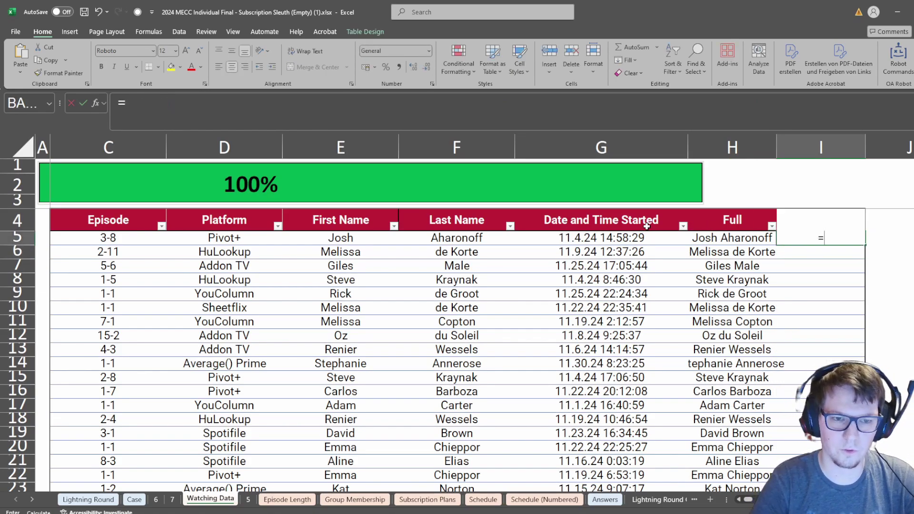
key(Tab)
key(ctrl+Left)
key(ctrl+Left)
key(ctrl+Left)
key(ctrl+Right)
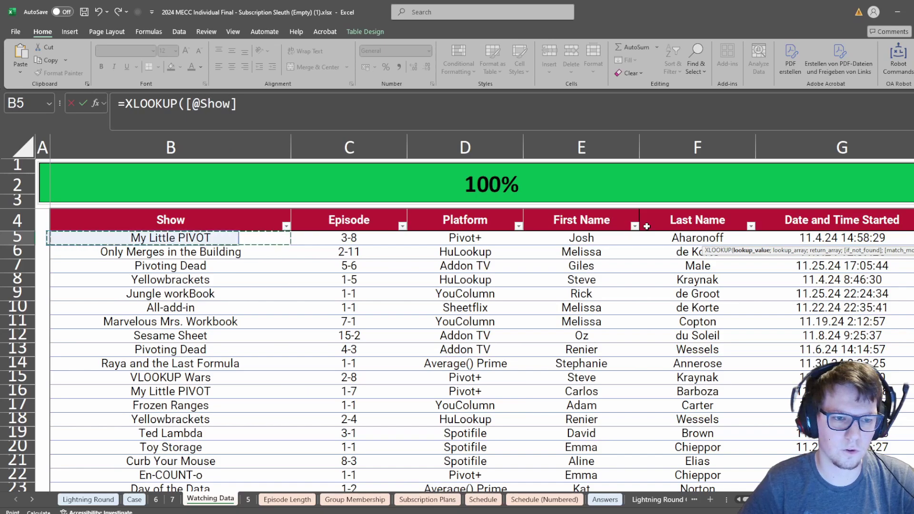
text(/)
key(ctrl+v)
key(BackSpace)
text(&)
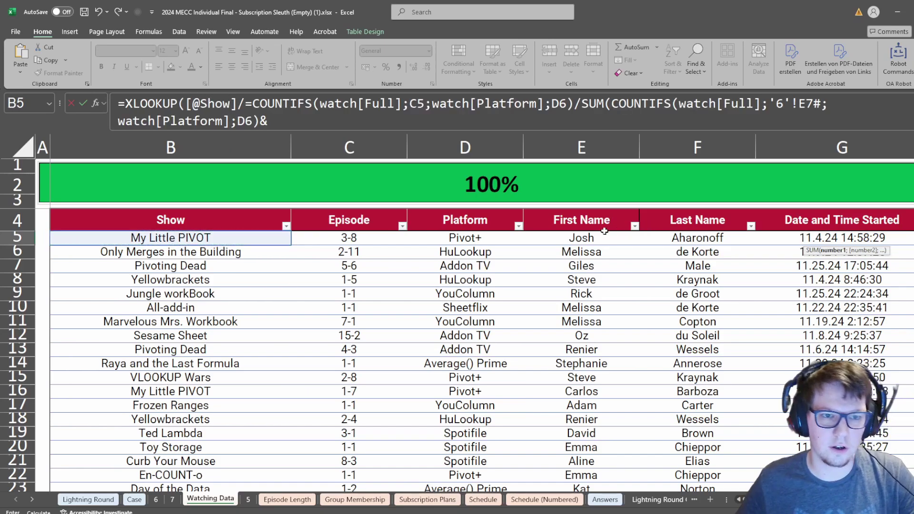
key(Escape)
text(=xlo)
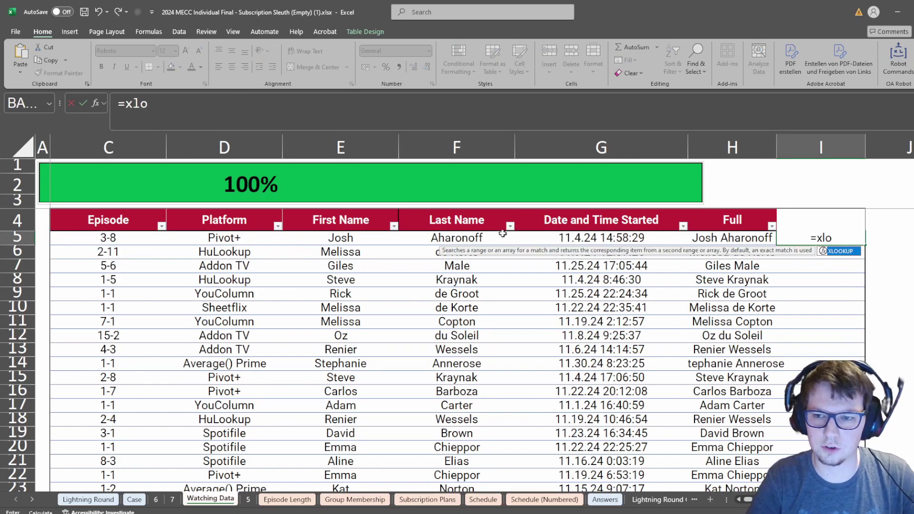
key(Tab)
key(Left)
key(ctrl+Left)
text(&)
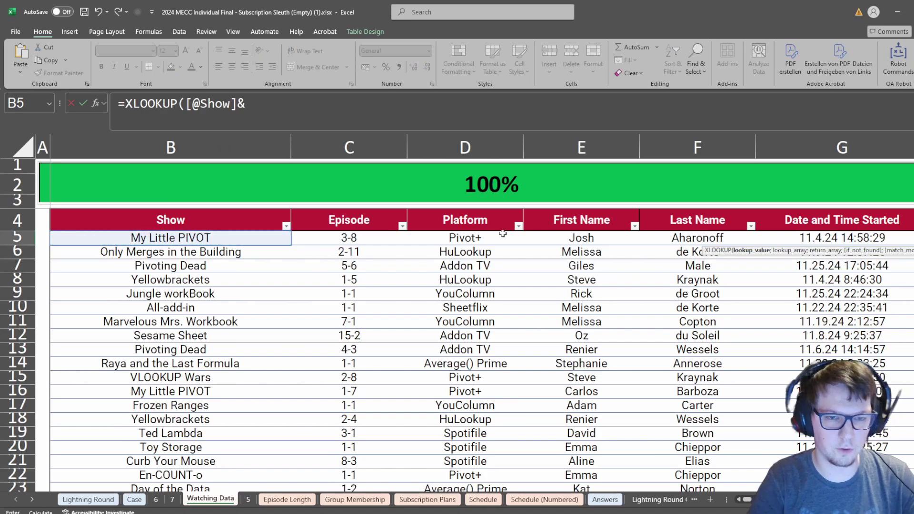
click(327, 244)
text(;)
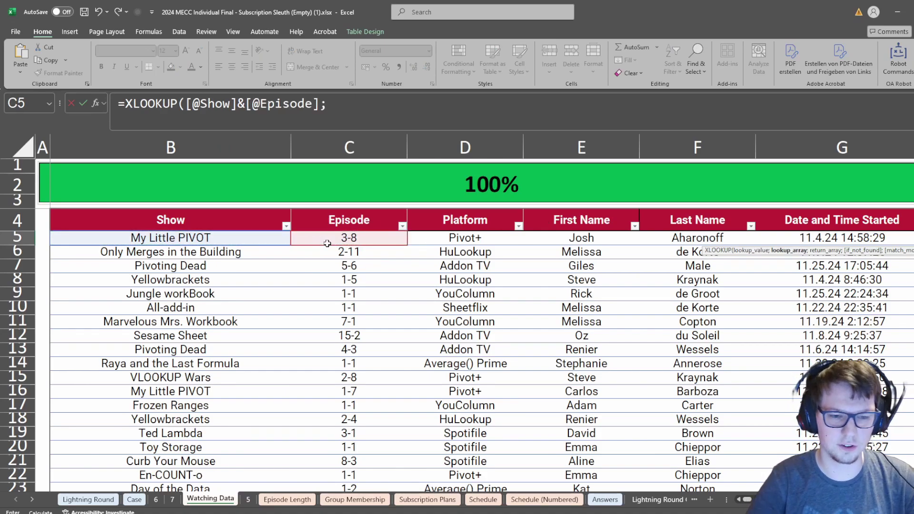
Use the combined show and episode columns of the Episode Length table, epis[Show]&epis[Episode], as the lookup array.
click(287, 499)
key(Down)
key(Down)
key(Down)
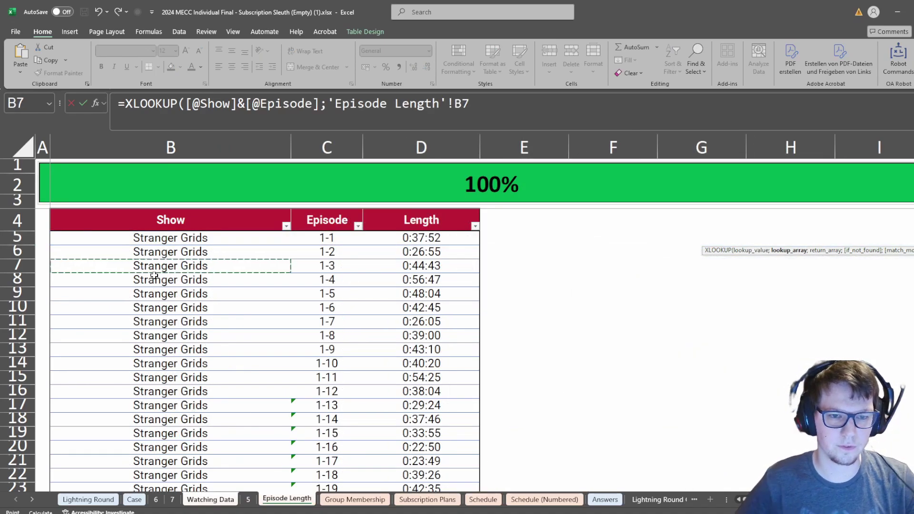
key(Up)
key(Up)
key(ctrl+shift+Down)
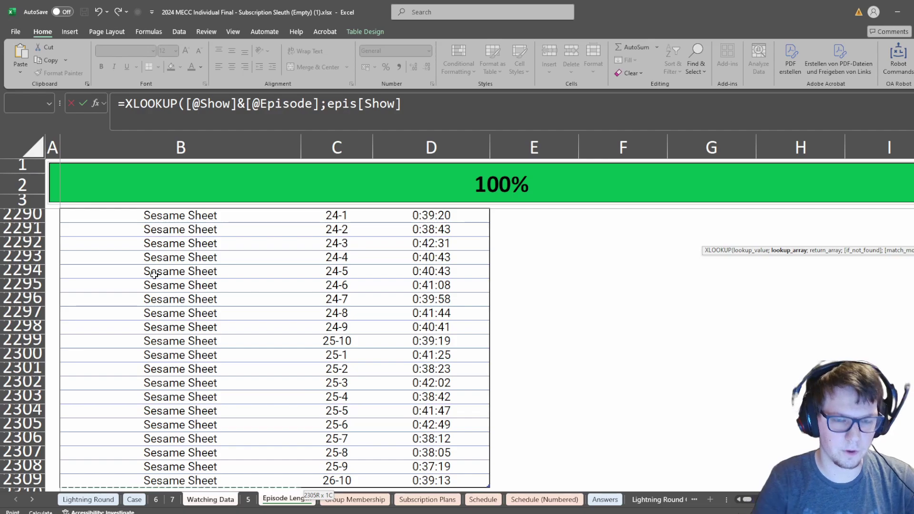
text(&)
click(313, 310)
key(ctrl+Up)
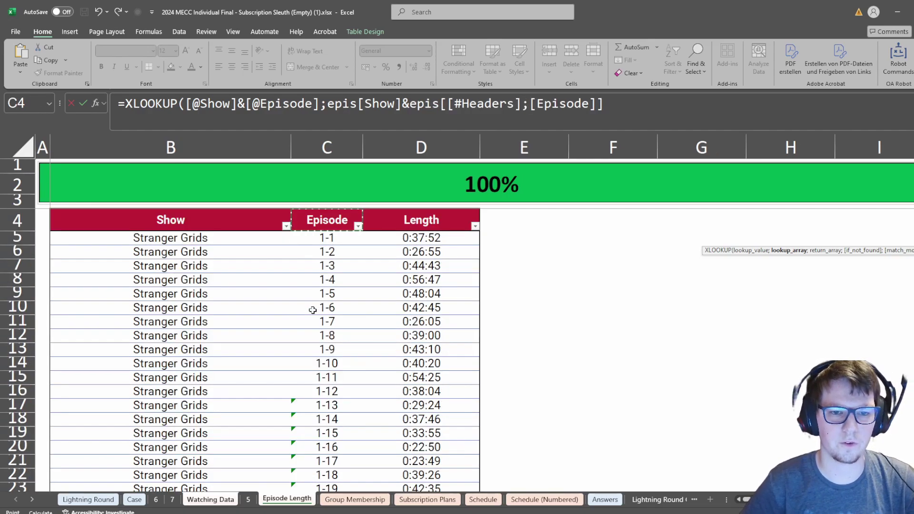
key(ctrl+shift+Down)
Set epis[Length] as the return array and complete the XLOOKUP for the Duration column.
text(;)
click(412, 316)
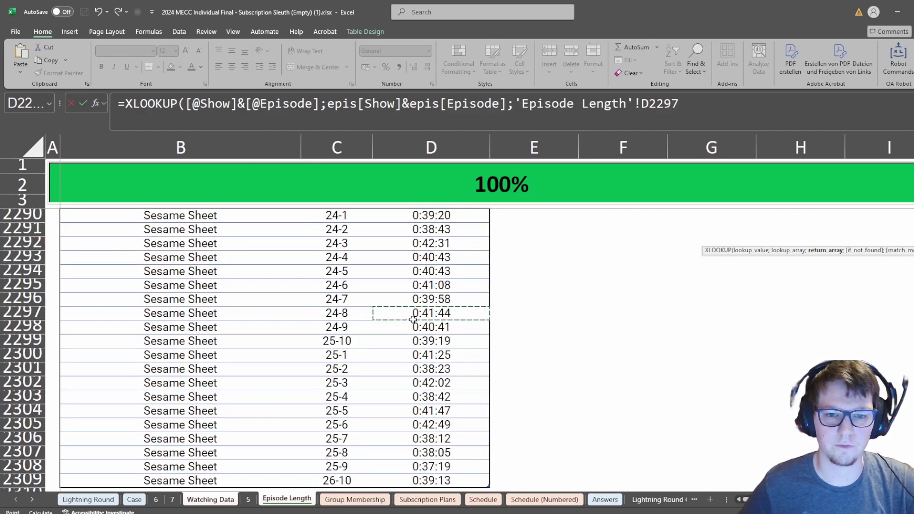
key(ctrl+Up)
key(ctrl+shift+Down)
text())
key(Return)
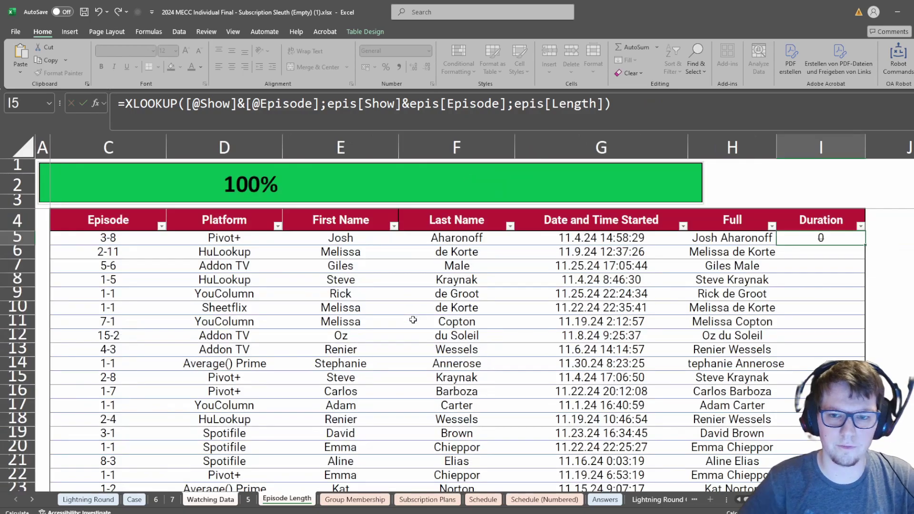
key(Left)
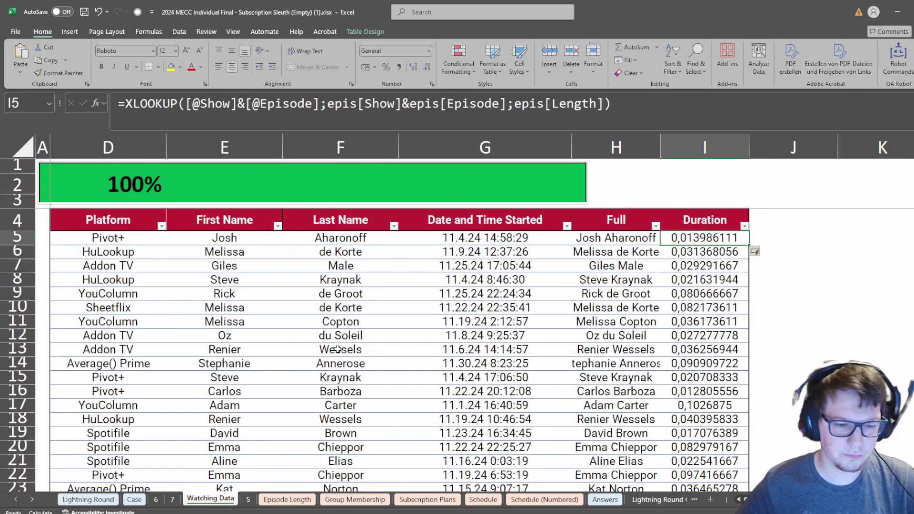
Replace COUNTIFS with SUMIFS in the denominator of the G7 formula on sheet 6.
click(168, 501)
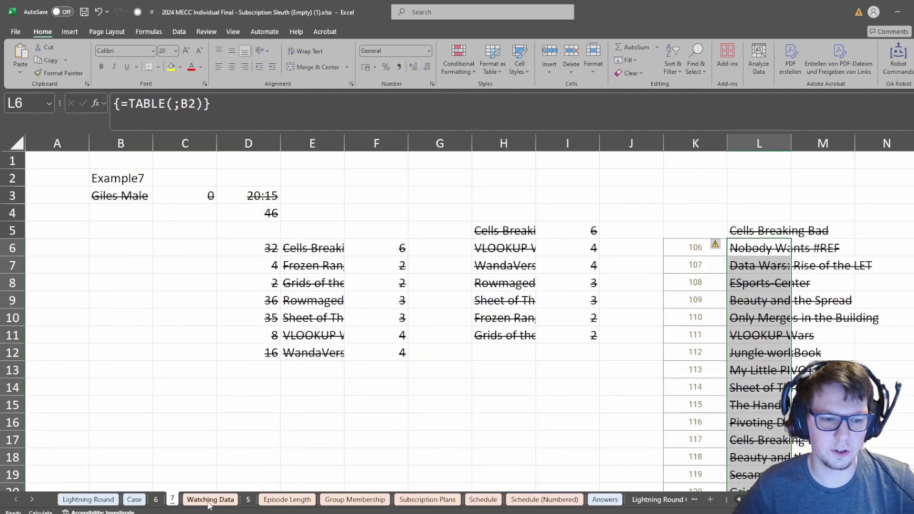
click(157, 500)
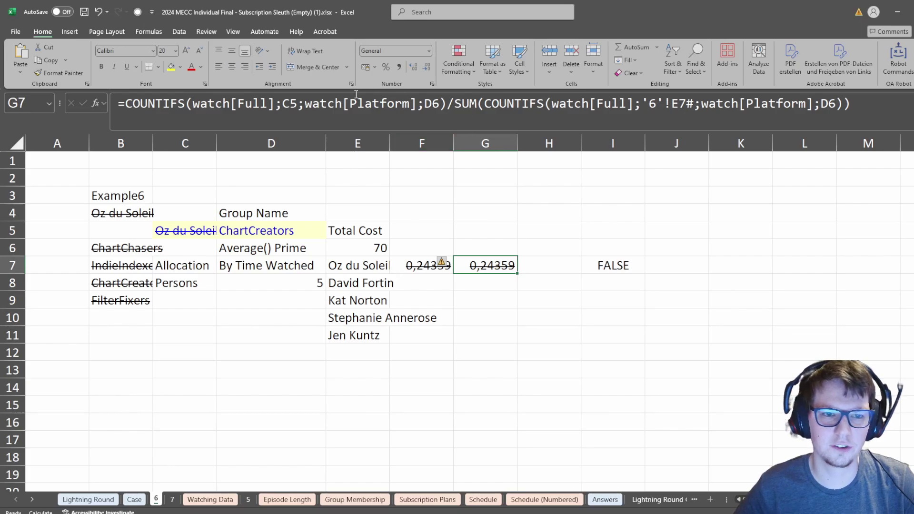
click(495, 103)
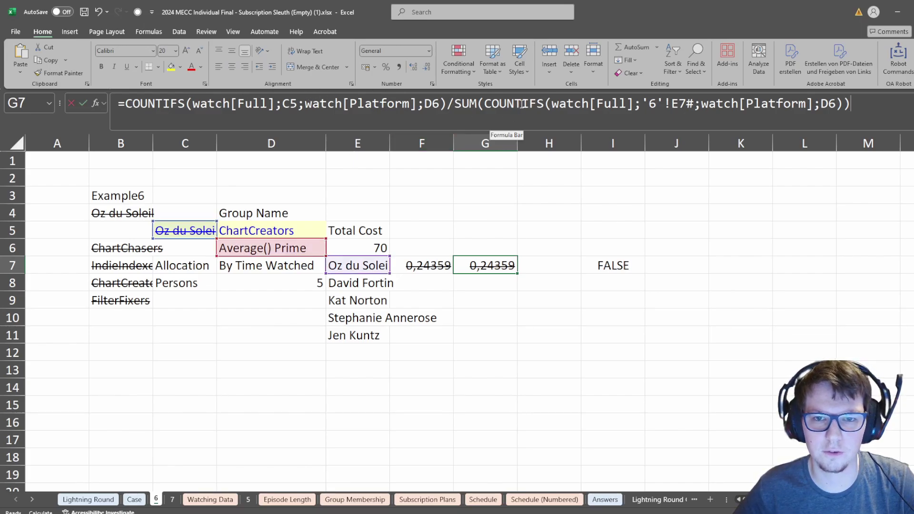
drag(523, 103, 484, 103)
text(SUM)
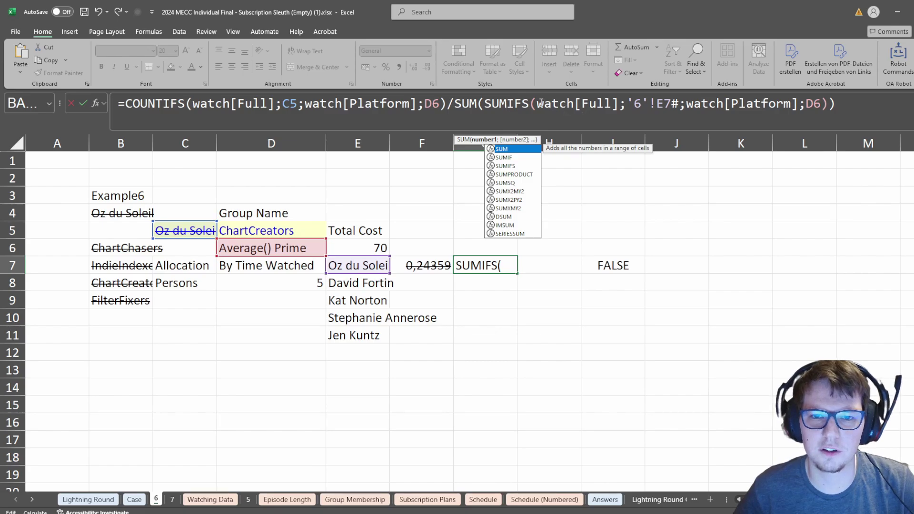
Insert watch[Duration] as the sum range of the denominator's SUMIFS in G7.
key(Right)
key(Right)
key(Right)
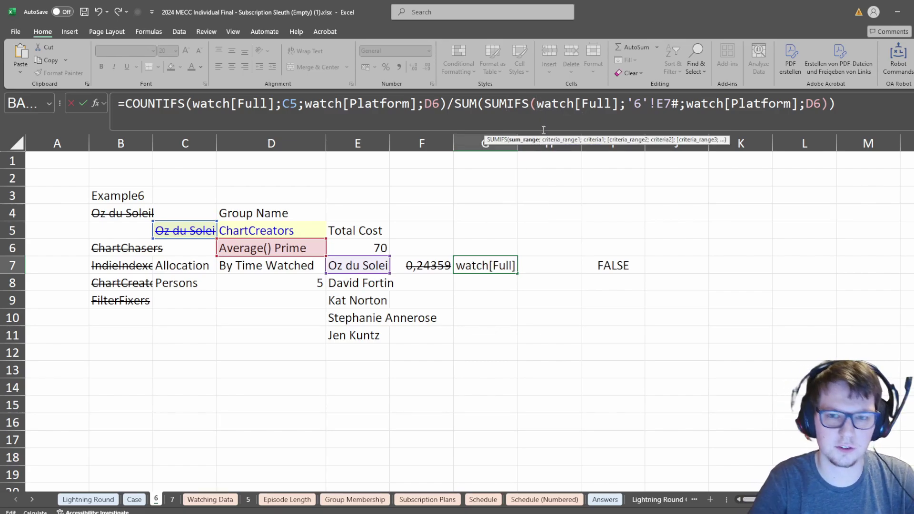
text(watch[)
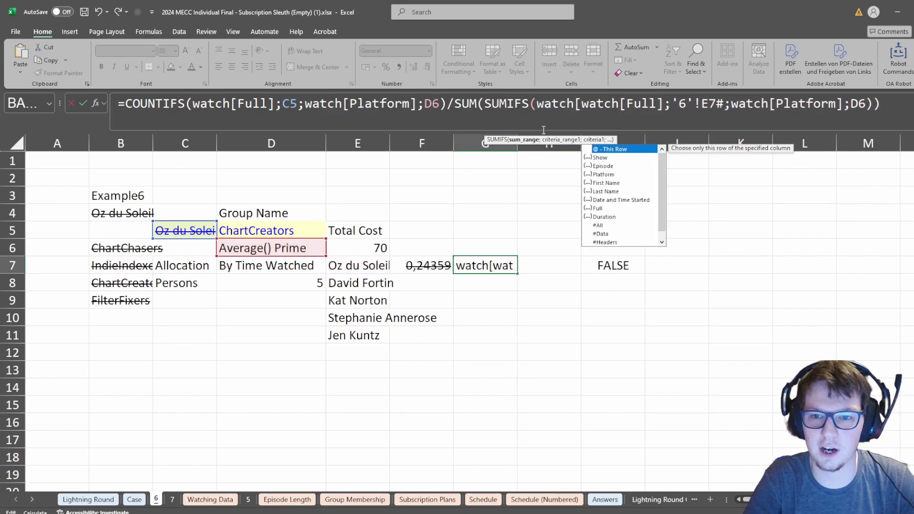
key(Down)
key(Down)
key(Down)
key(Down)
key(Down)
key(Down)
key(Down)
key(Down)
key(Tab)
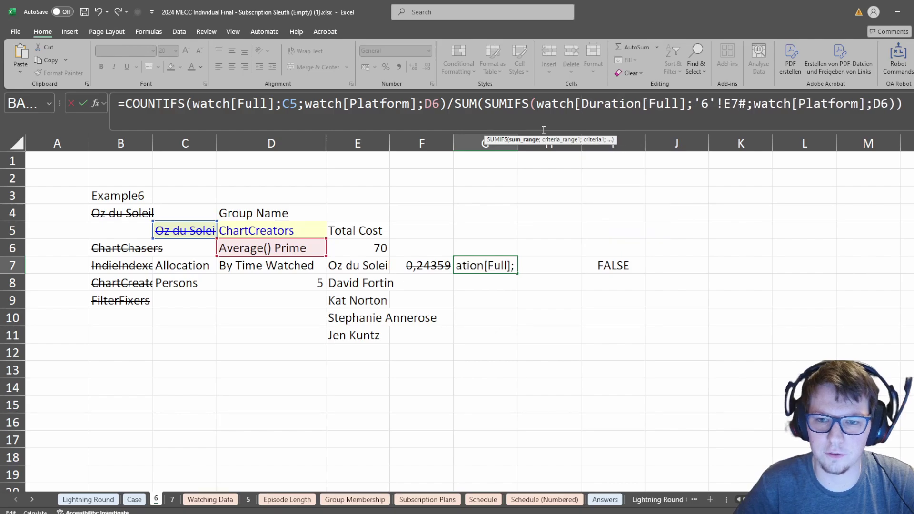
text(];)
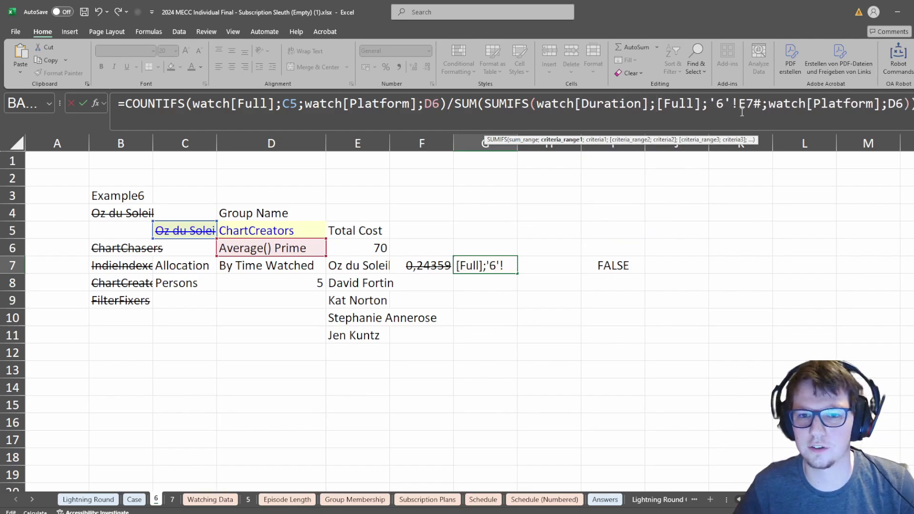
Convert the numerator of the G7 formula from COUNTIFS to SUMIFS with watch[Duration] as its sum range.
drag(650, 103, 536, 103)
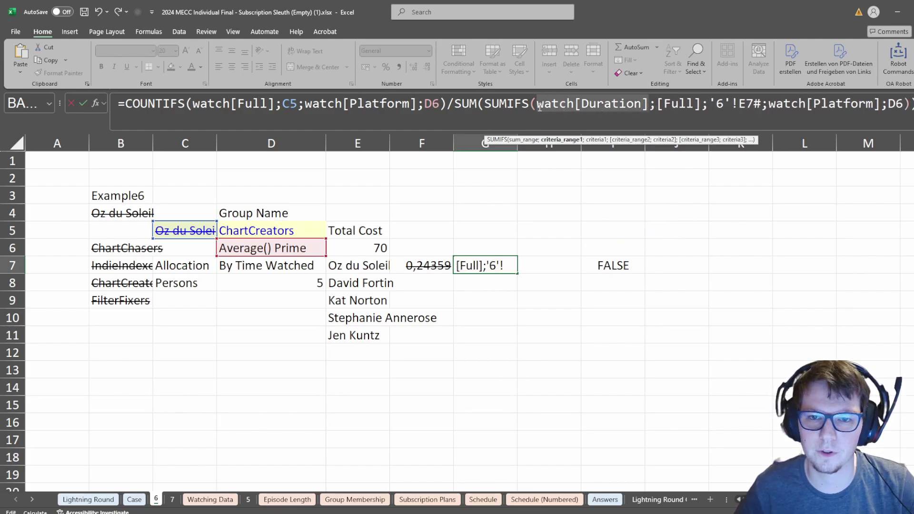
click(195, 103)
key(ctrl+v)
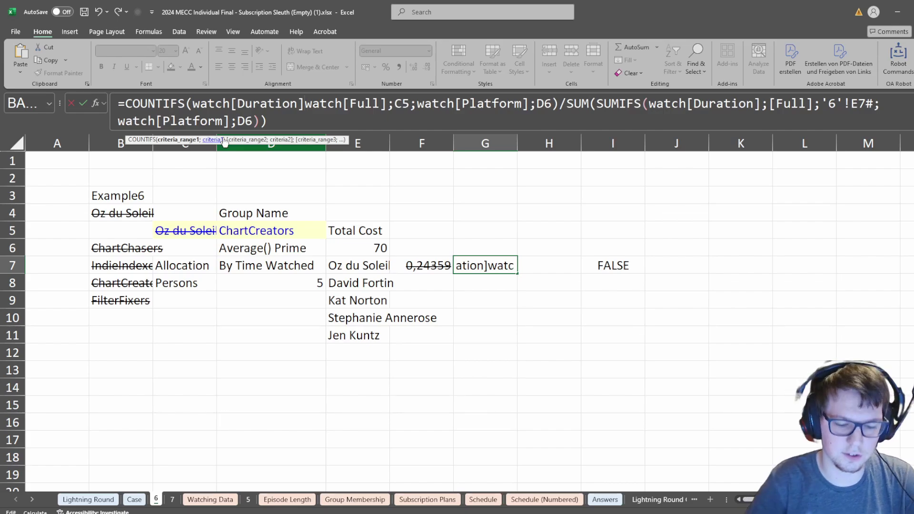
text(;)
drag(168, 103, 126, 103)
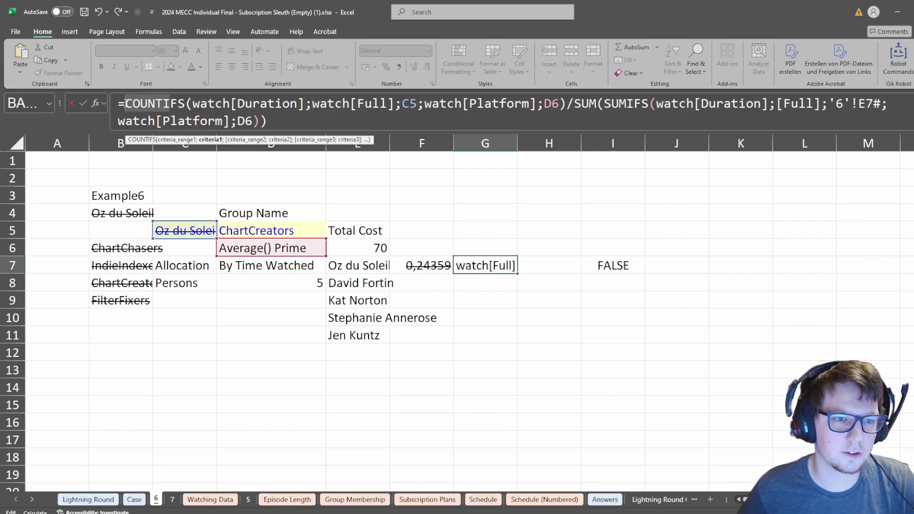
text(SUMI)
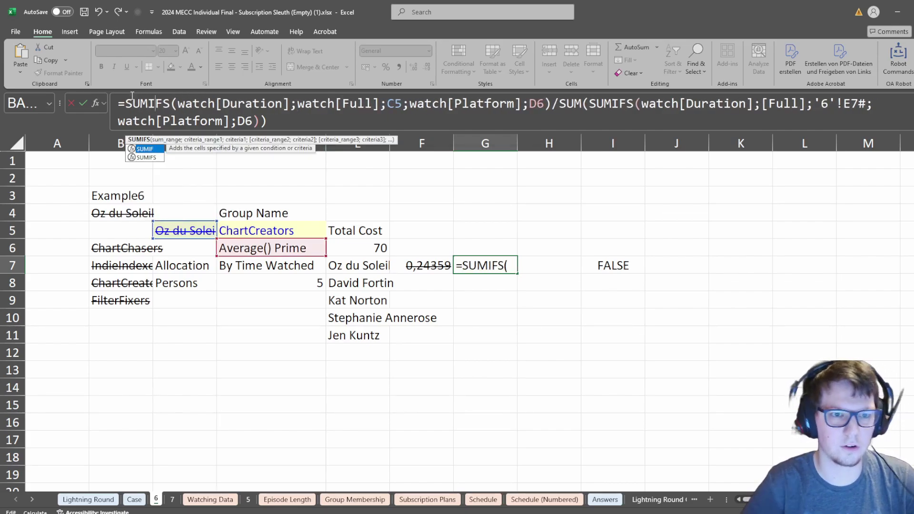
Correct the denominator's first criteria range to watch[Full] and commit the time-watched share formula in G7.
click(277, 121)
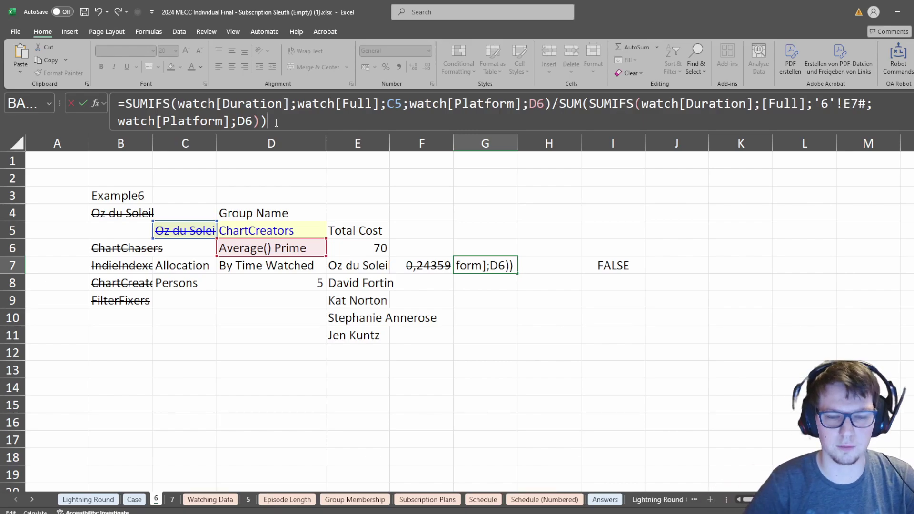
key(Return)
key(Return)
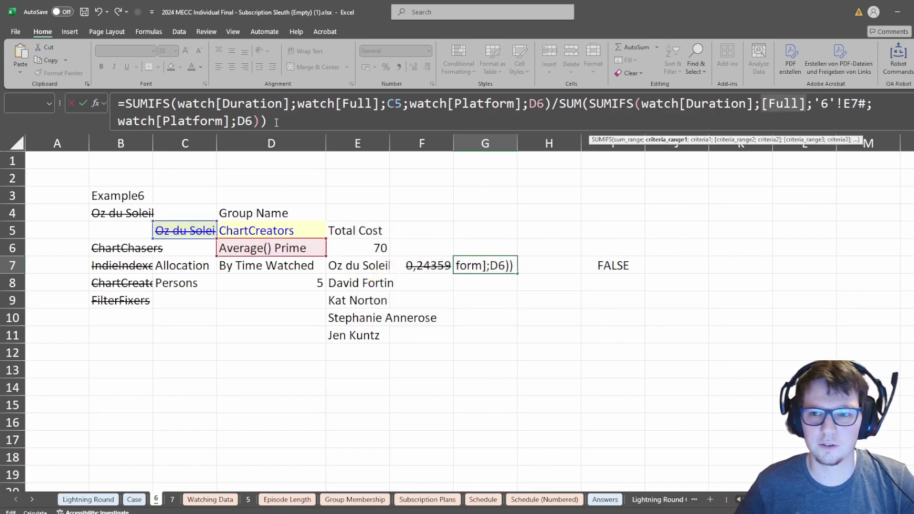
click(276, 122)
click(799, 103)
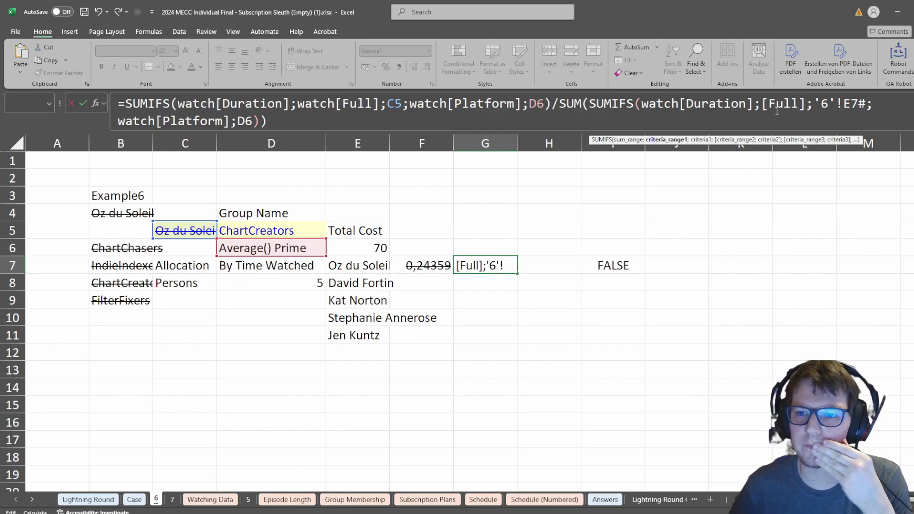
text(watch)
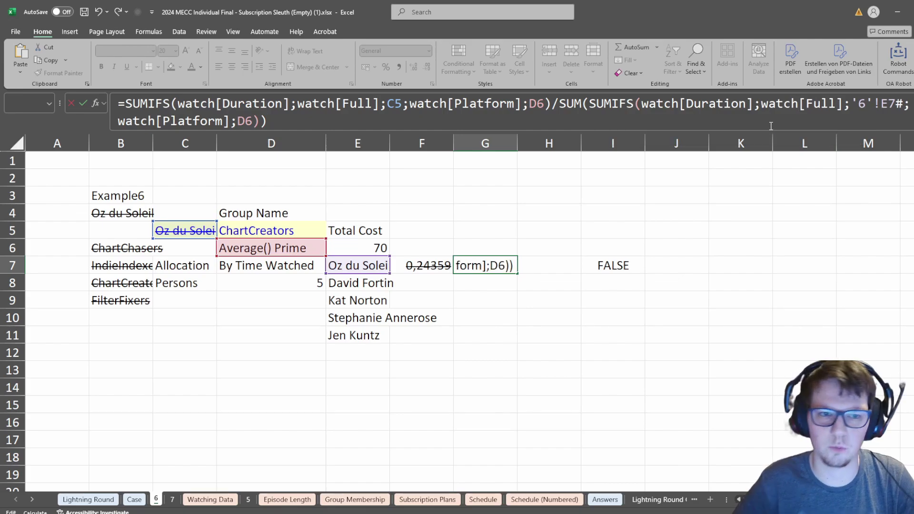
key(Return)
key(Up)
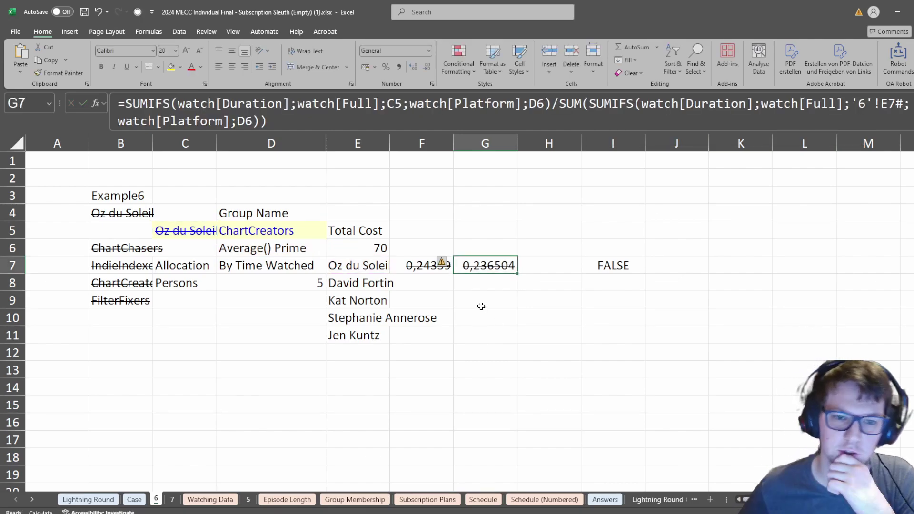
Extend the I7 formula on sheet 6 so its inner IF returns G7*E6 when the allocation is not By Shows Watched.
click(626, 264)
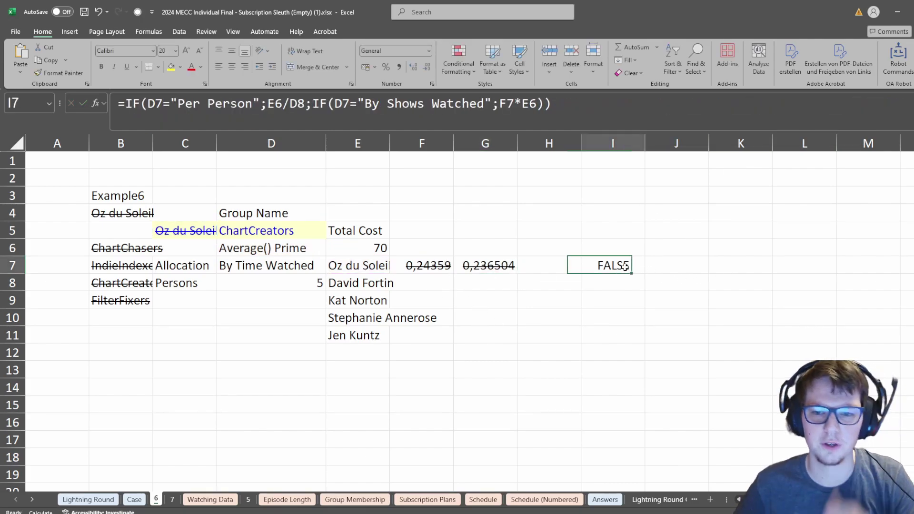
click(545, 103)
key(Left)
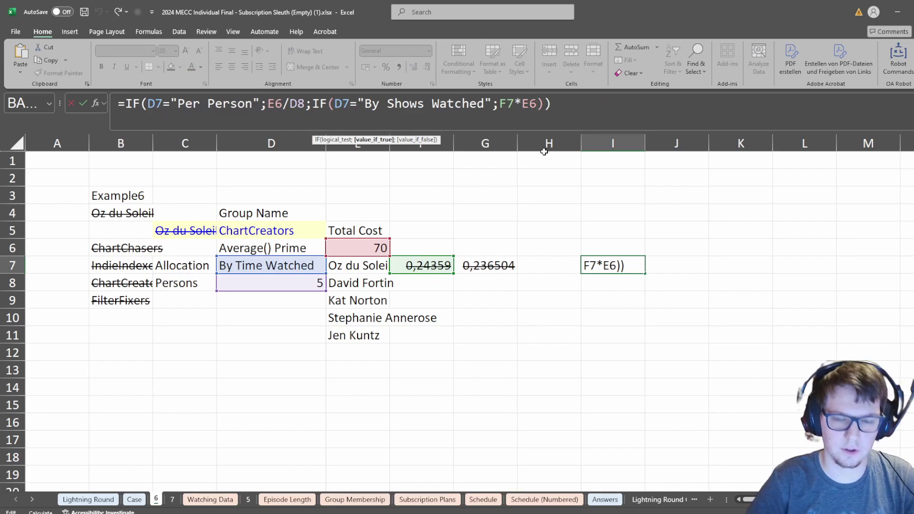
text(;)
click(498, 265)
text(Ü)
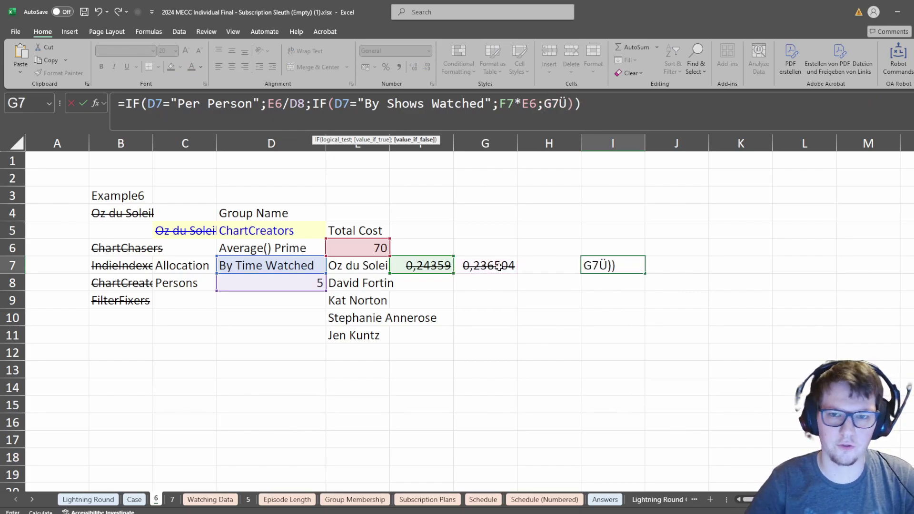
key(BackSpace)
text(*)
click(378, 250)
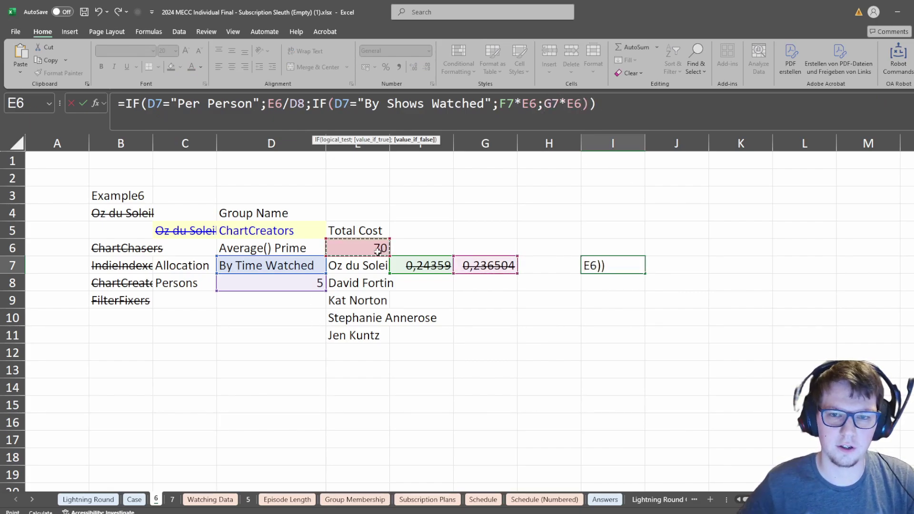
key(Return)
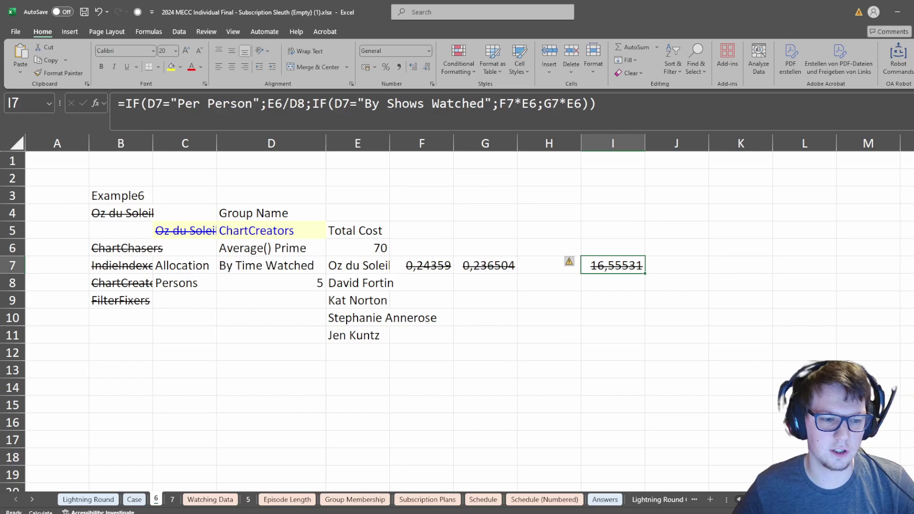
Compare the I7 result with the time-watched cost share in the Example6 explanation on the Case sheet.
click(134, 499)
click(77, 322)
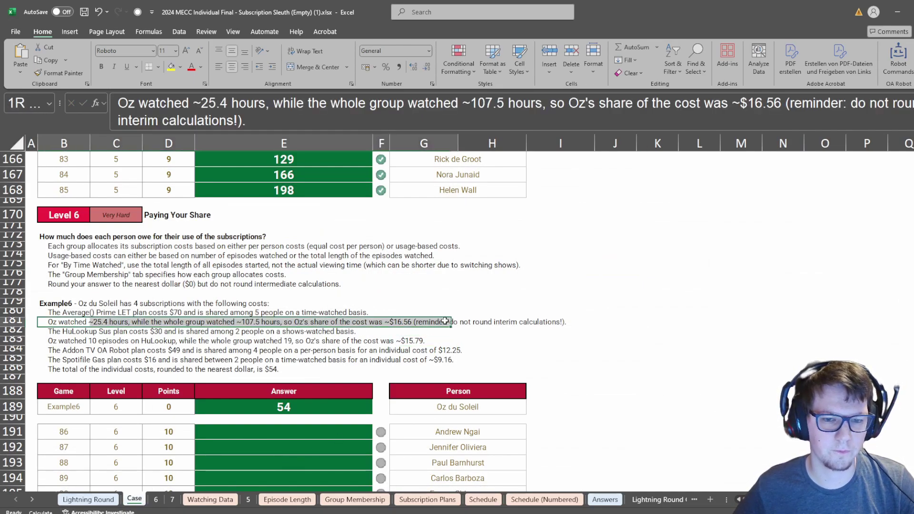
click(172, 499)
key(ctrl+Page_Up)
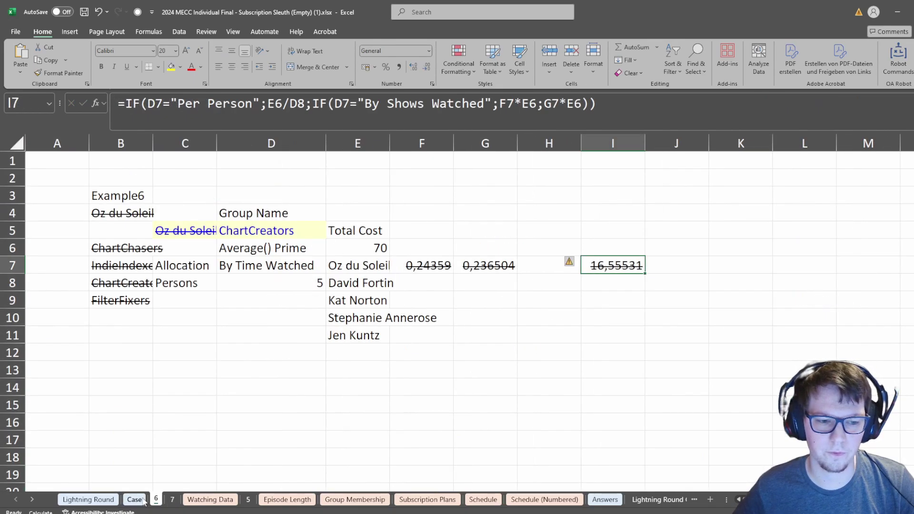
click(138, 499)
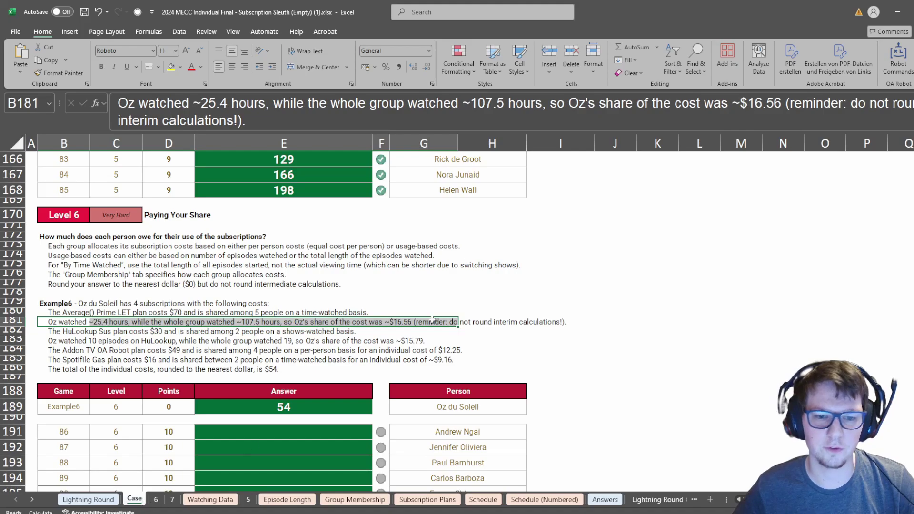
click(158, 500)
Try to run the Generate Lambda Statement command on the I7 formula.
key(ctrl+shift+r)
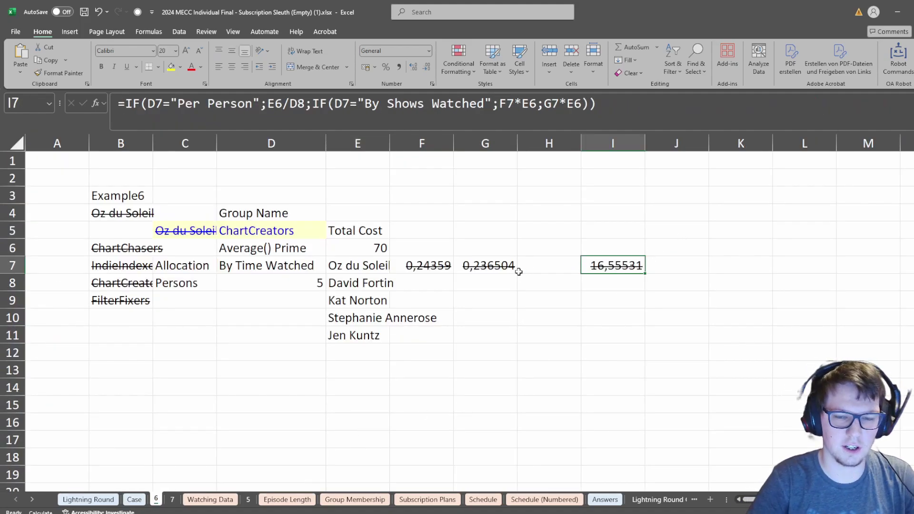
text(c)
key(BackSpace)
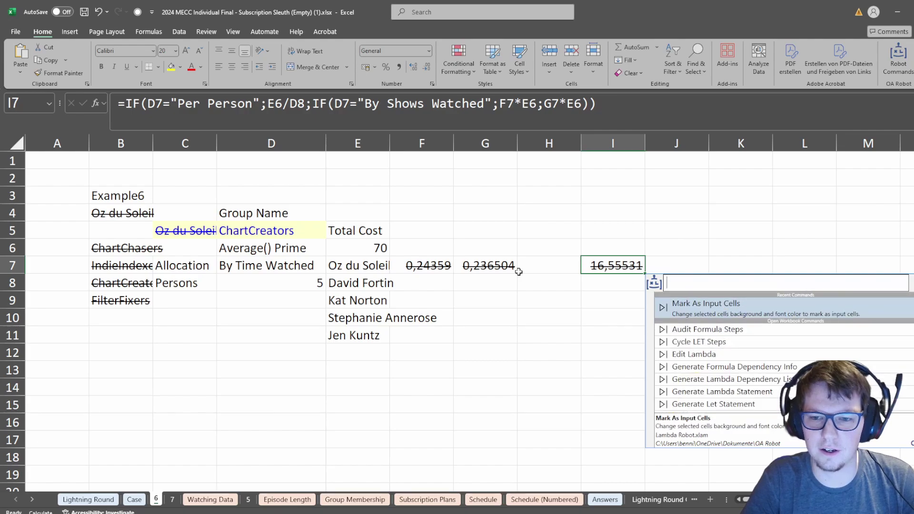
text(genera)
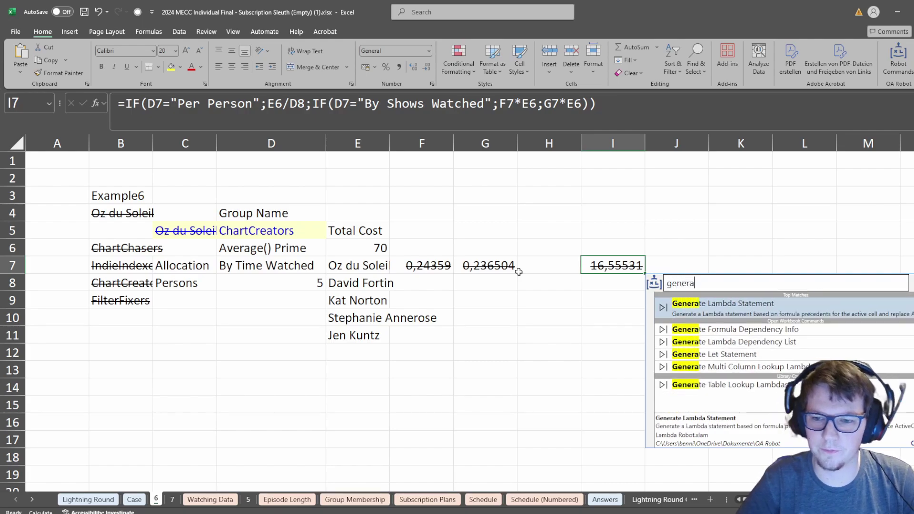
key(Return)
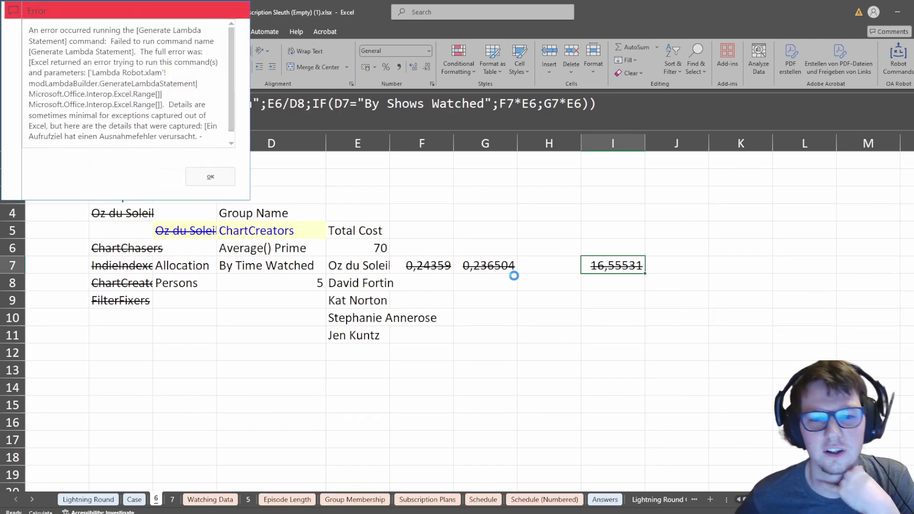
click(207, 177)
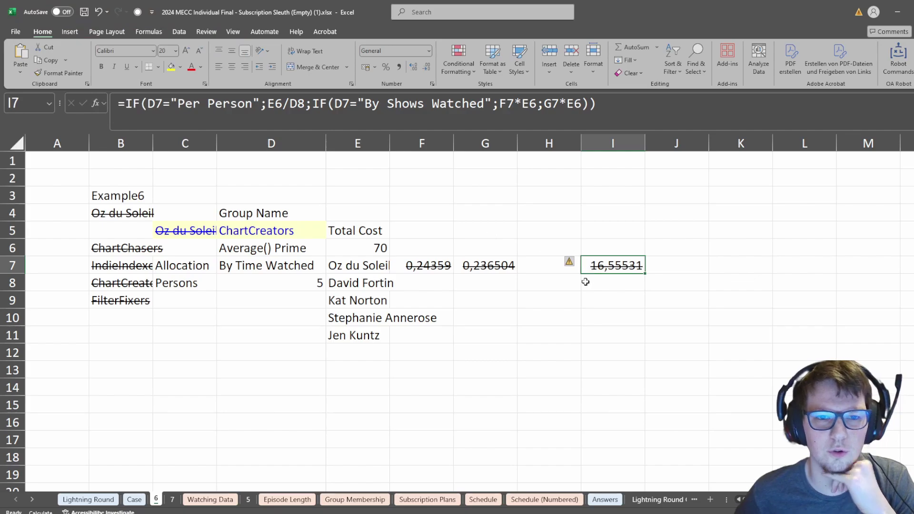
key(ctrl+shift+r)
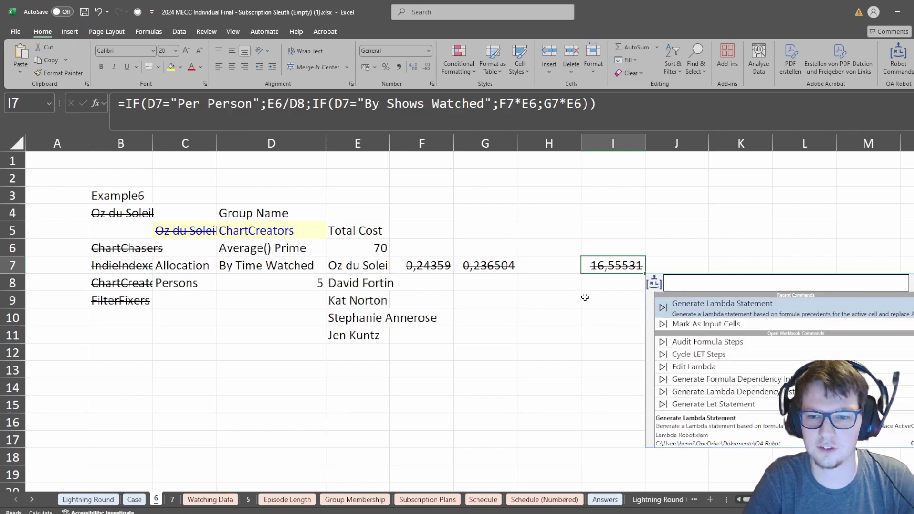
key(Return)
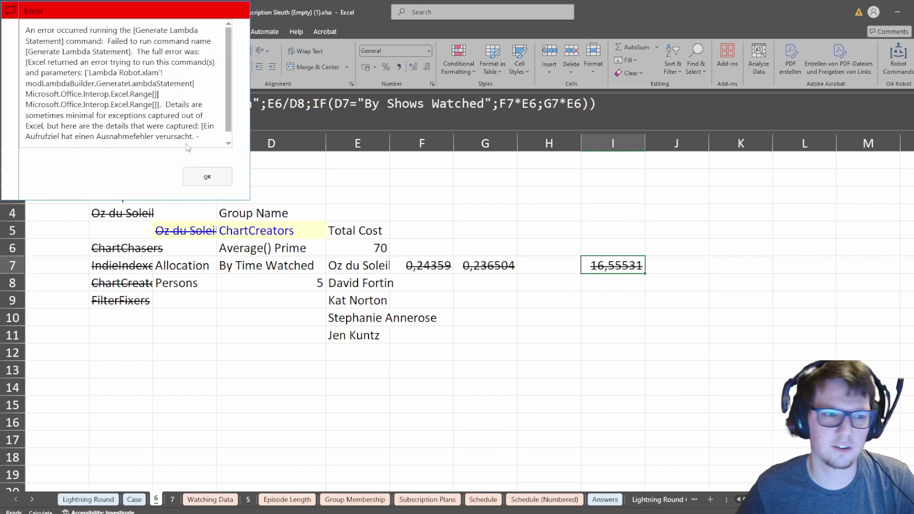
scroll(184, 81, down, 1)
click(209, 176)
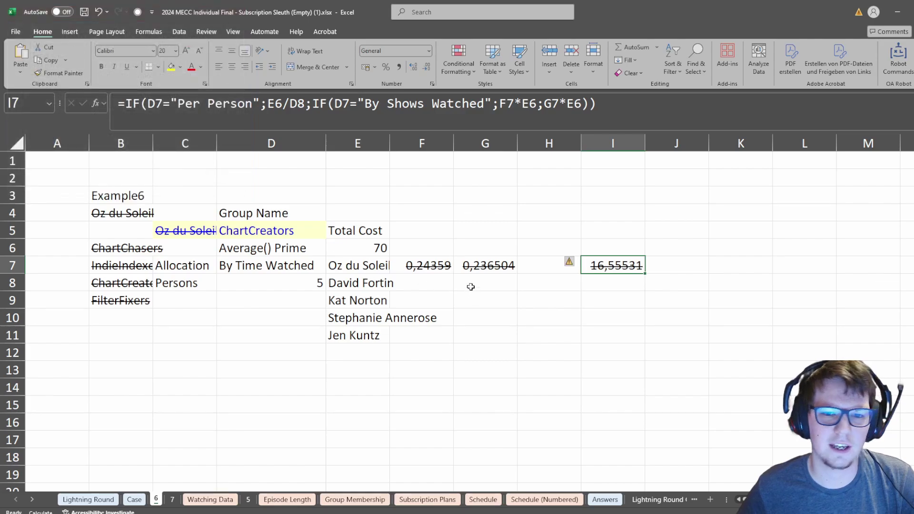
Inspect the helper cells E7, F7 and G7 that feed the cost share formula in I7.
click(462, 271)
click(447, 269)
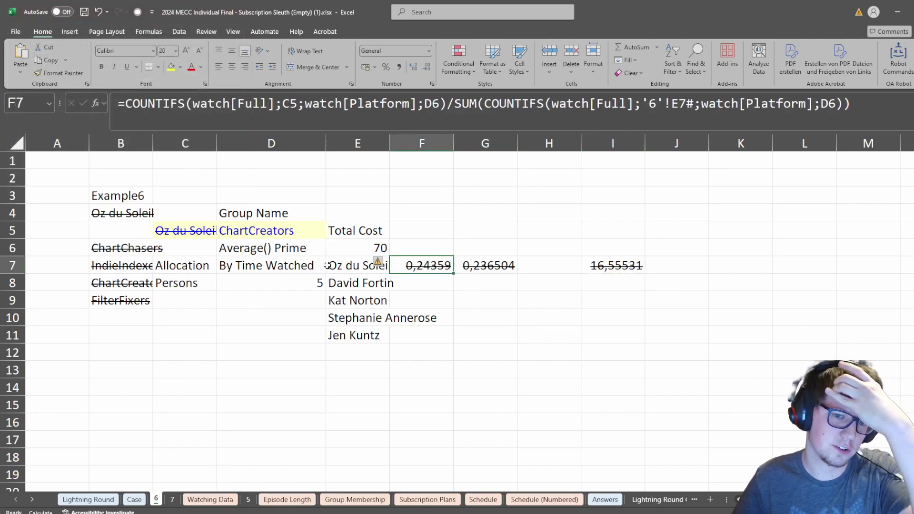
click(357, 267)
click(406, 268)
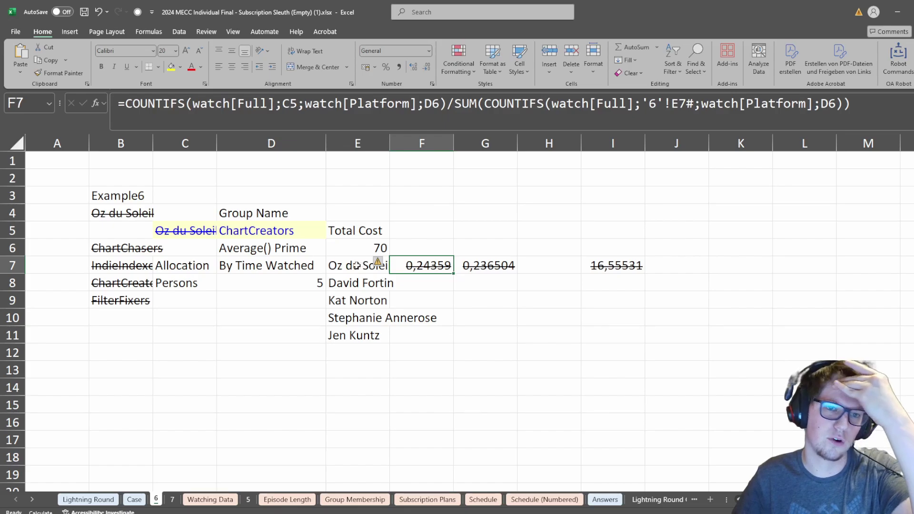
click(358, 266)
click(397, 266)
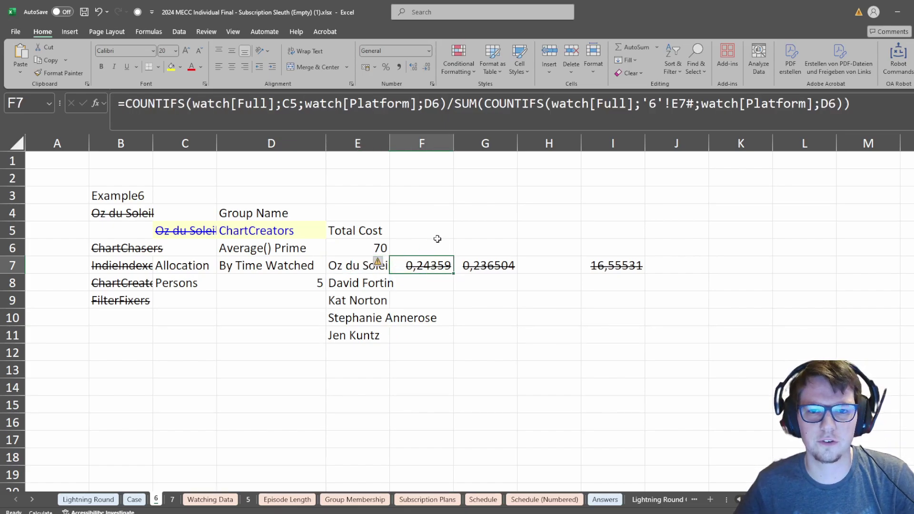
click(614, 263)
click(447, 267)
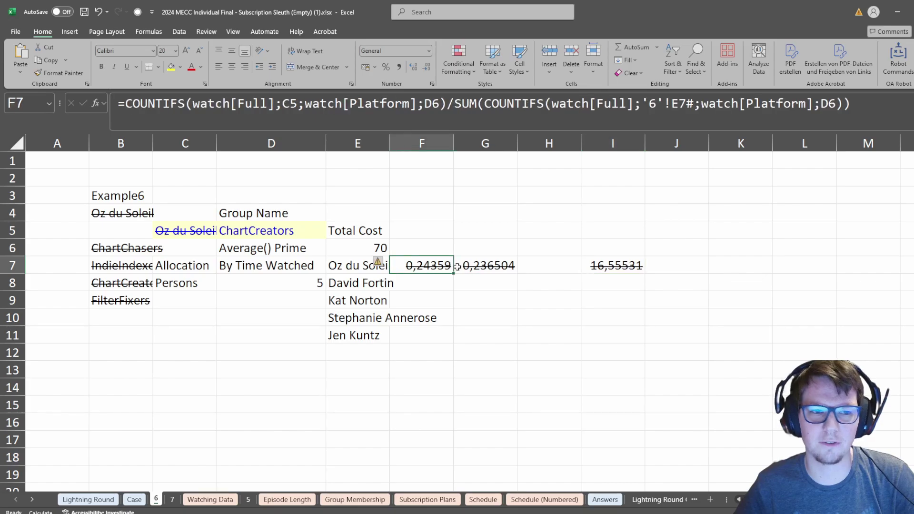
drag(458, 266, 422, 265)
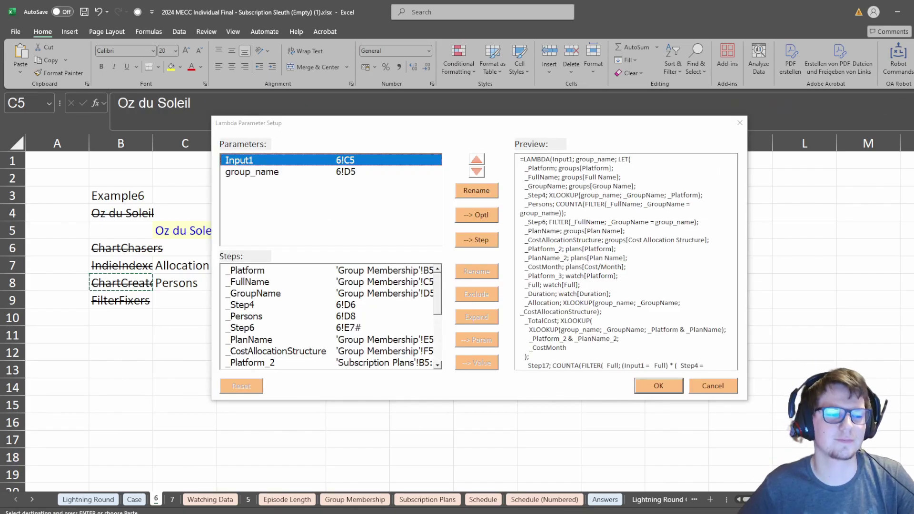
Review the parameters, the list of steps and the full formula preview in Lambda Parameter Setup.
mouse_move(521, 127)
mouse_down()
mouse_move(474, 171)
mouse_move(472, 135)
mouse_move(532, 130)
mouse_up()
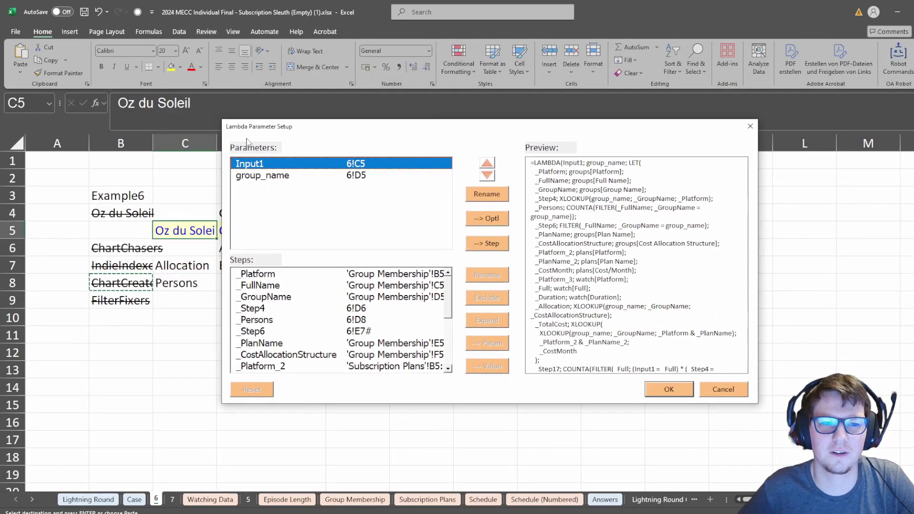
click(311, 176)
click(362, 164)
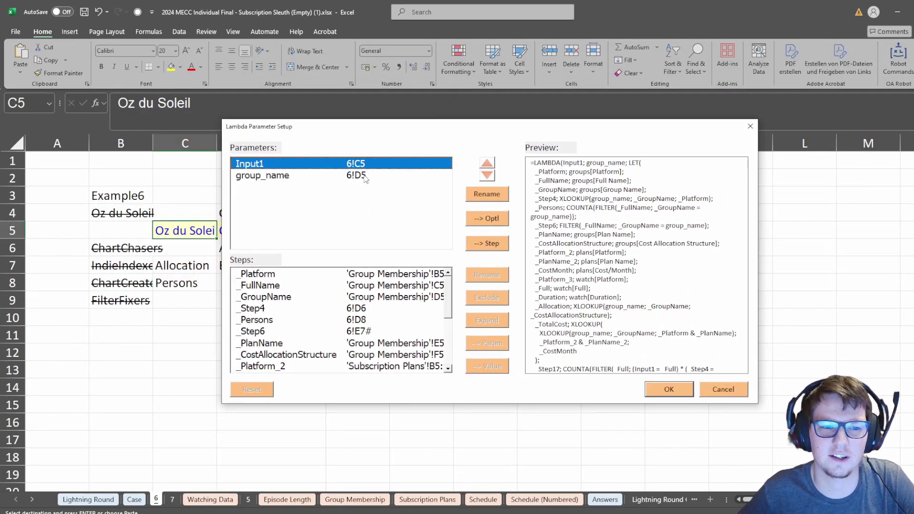
click(369, 176)
click(370, 165)
scroll(455, 301, down, 3)
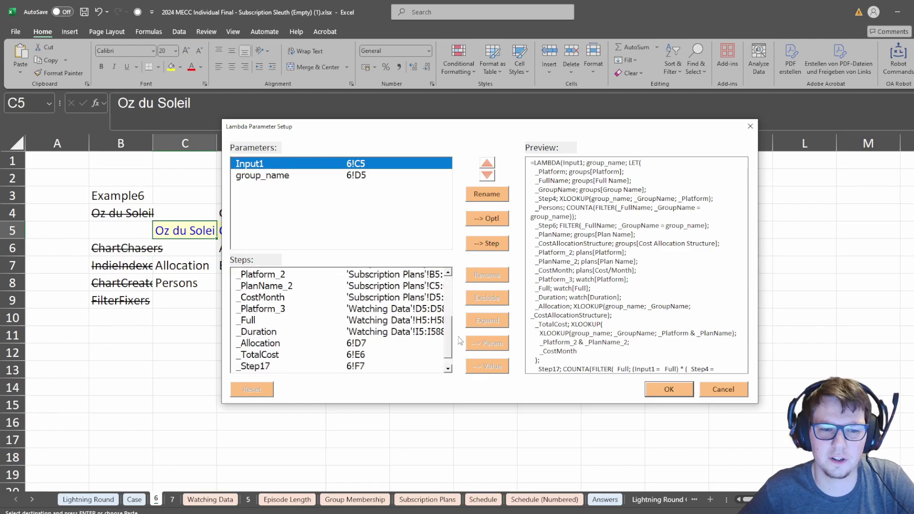
scroll(459, 351, up, 3)
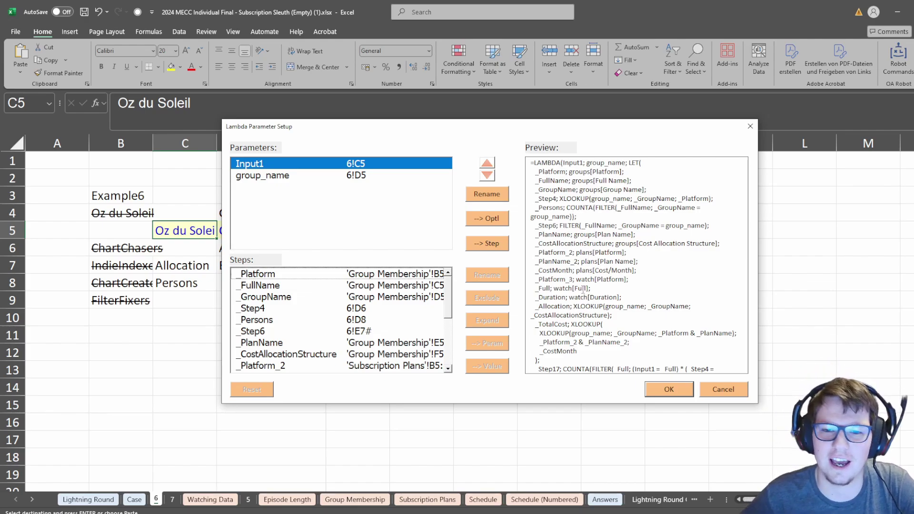
drag(529, 165, 529, 172)
click(652, 273)
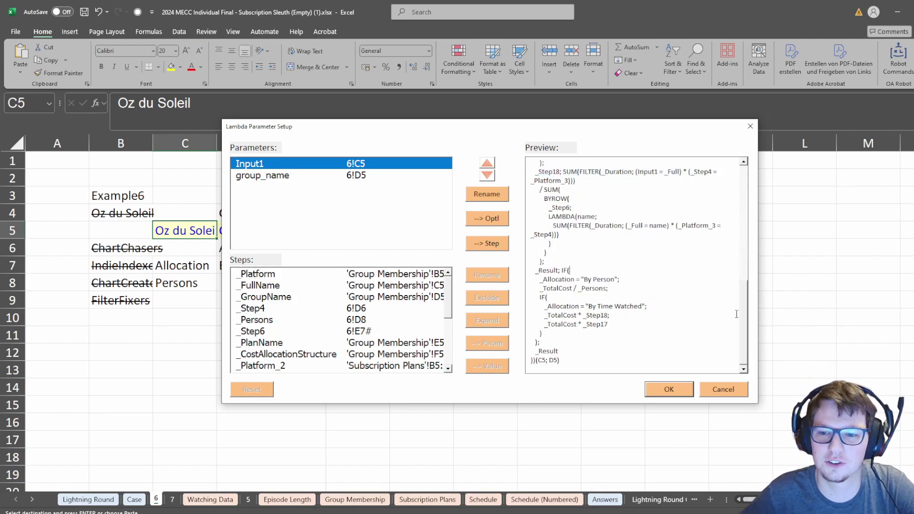
drag(744, 322, 761, 338)
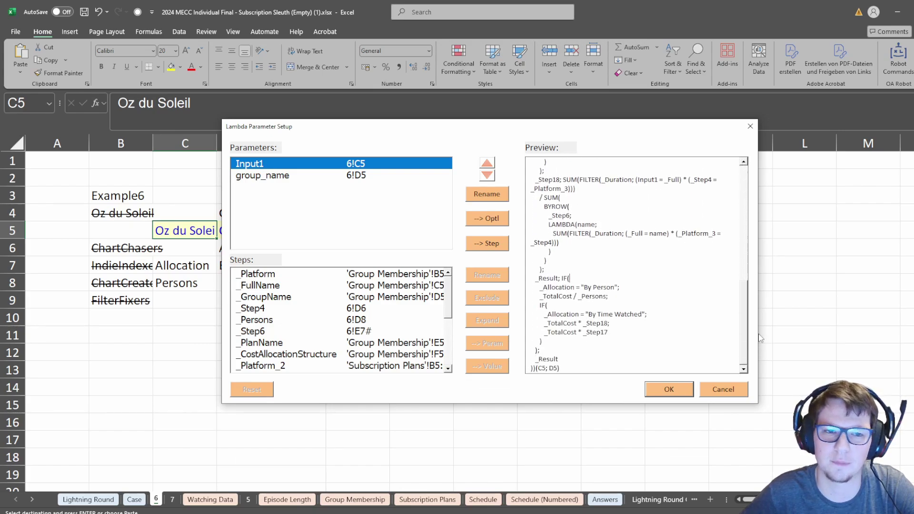
Uncover the input cells and check which ones the Input1 and group_name parameters refer to.
drag(305, 128, 467, 138)
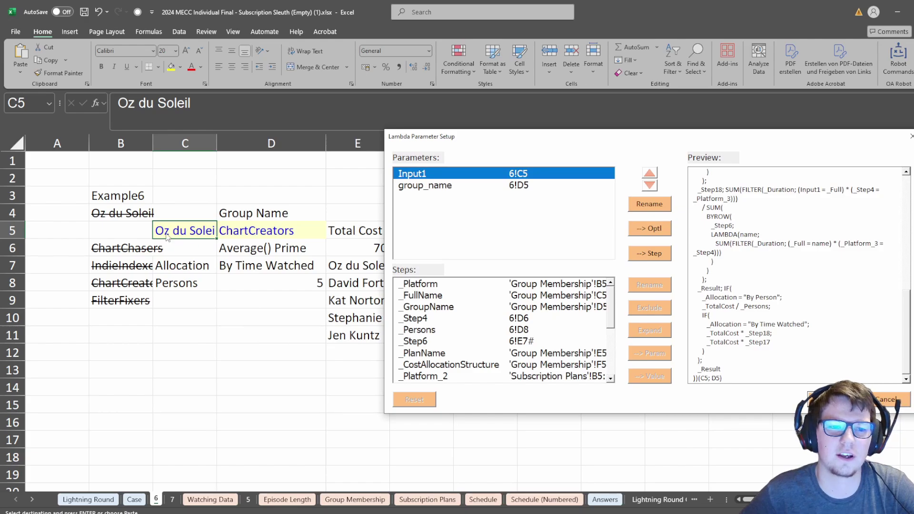
click(428, 179)
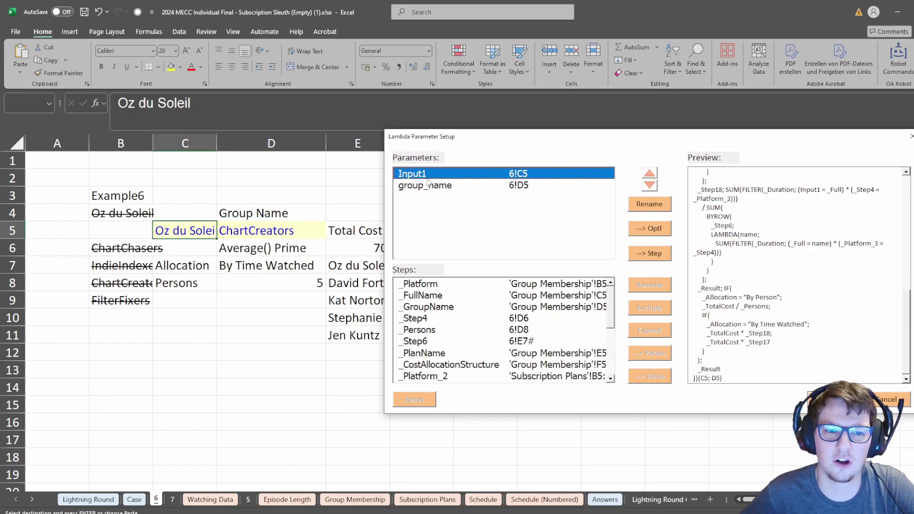
click(431, 185)
click(432, 175)
click(434, 185)
click(435, 175)
click(435, 185)
click(437, 175)
click(438, 185)
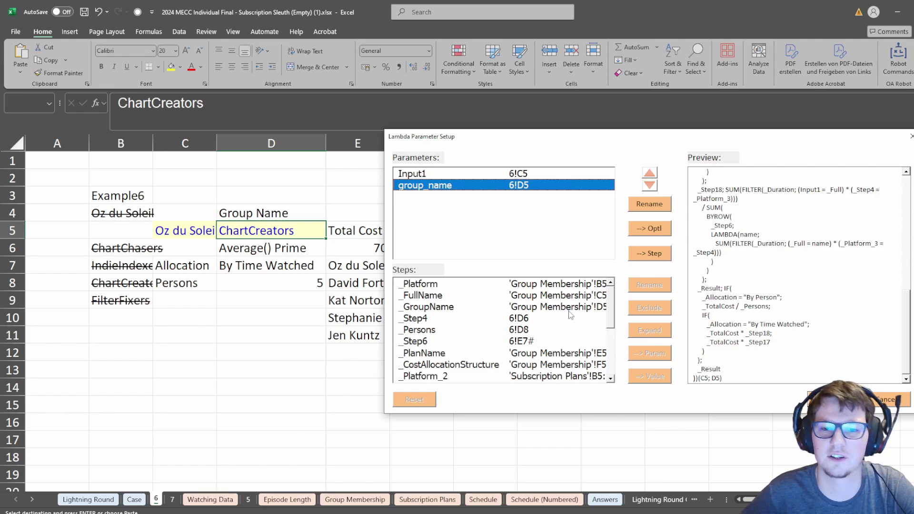
Check the source ranges of the lambda's steps and insert the generated LAMBDA formula into I7.
click(456, 285)
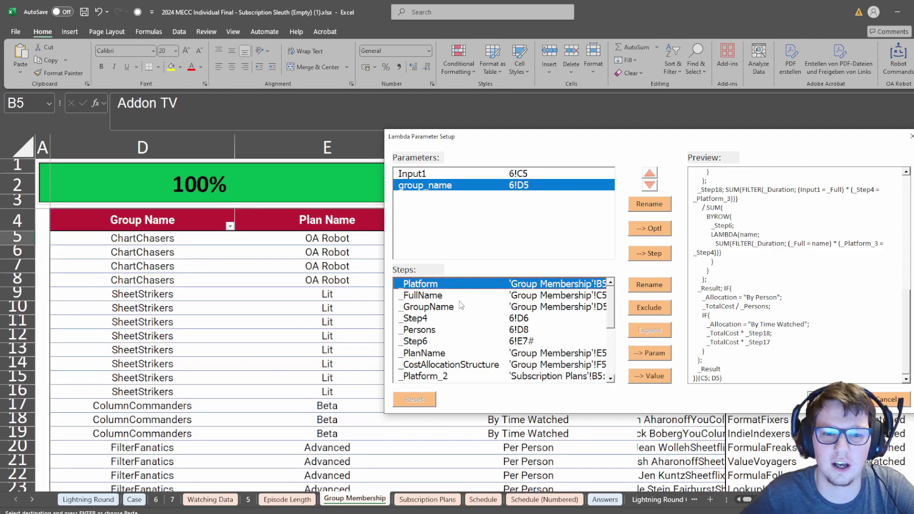
click(460, 297)
click(461, 329)
click(462, 365)
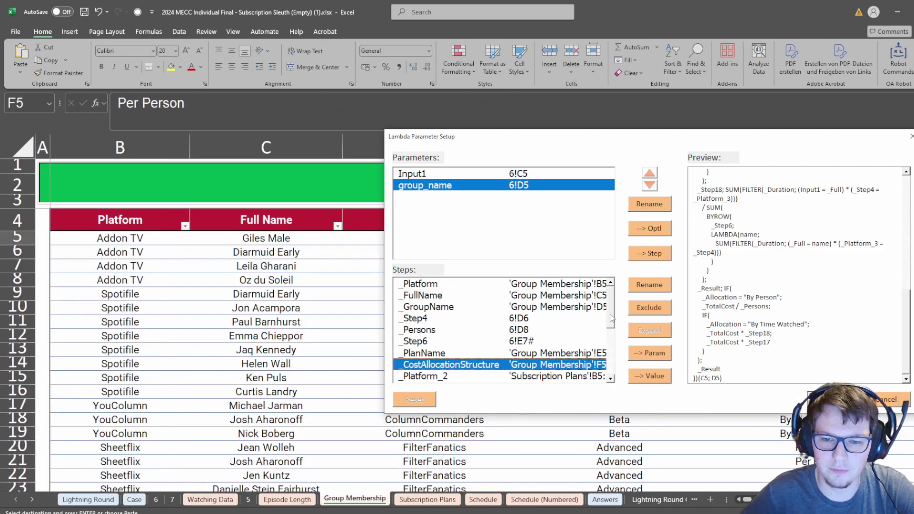
scroll(611, 318, down, 3)
scroll(614, 378, up, 3)
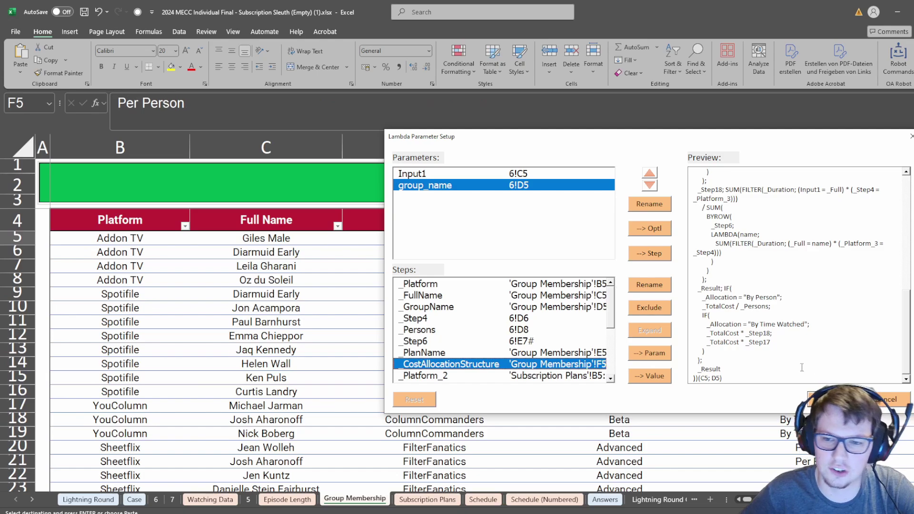
key(Escape)
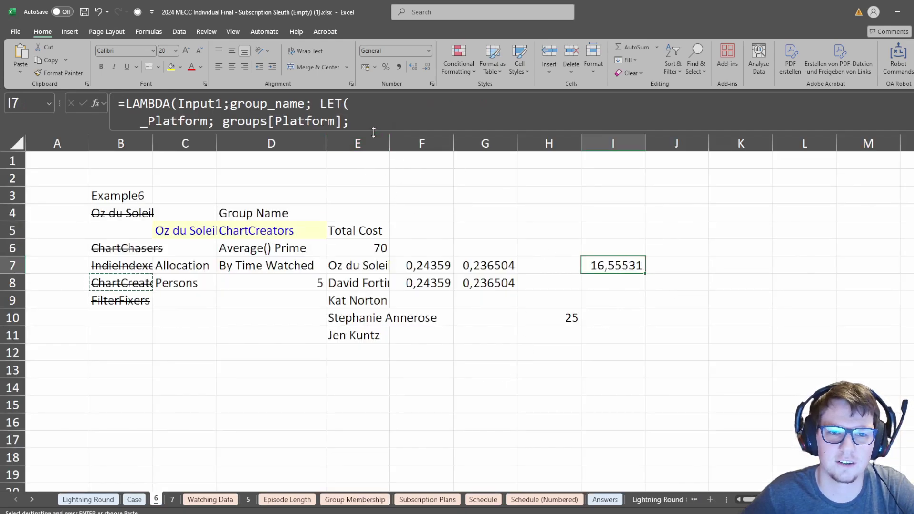
drag(375, 132, 414, 98)
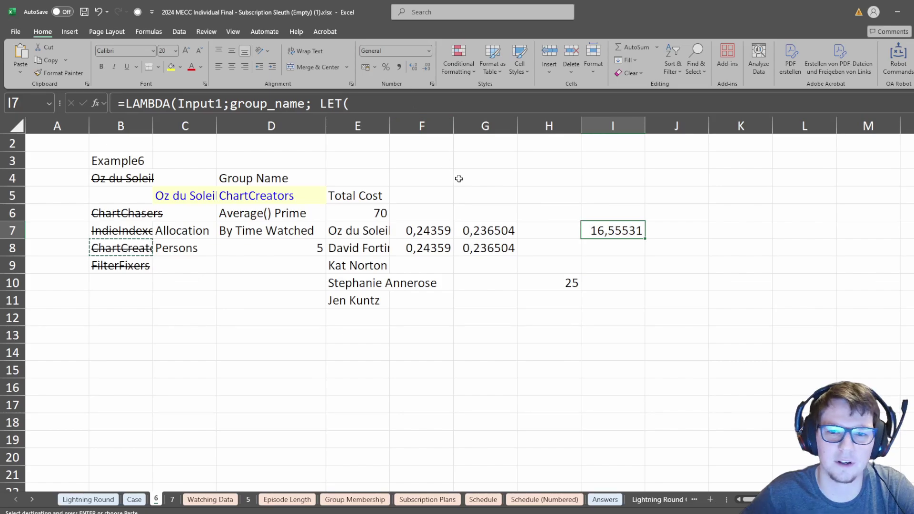
Save the LAMBDA in I7 as a named function called __price.
key(ctrl+shift+p)
text(sav)
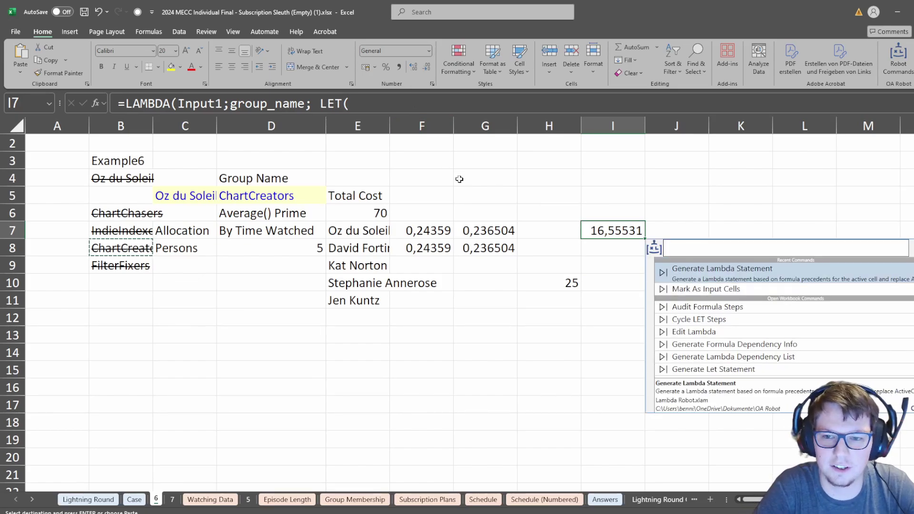
text(e lam)
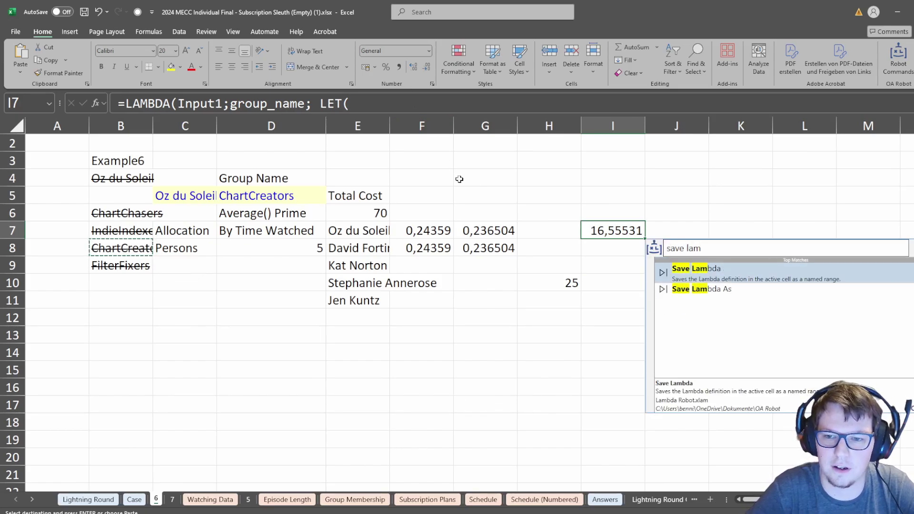
key(Down)
key(Return)
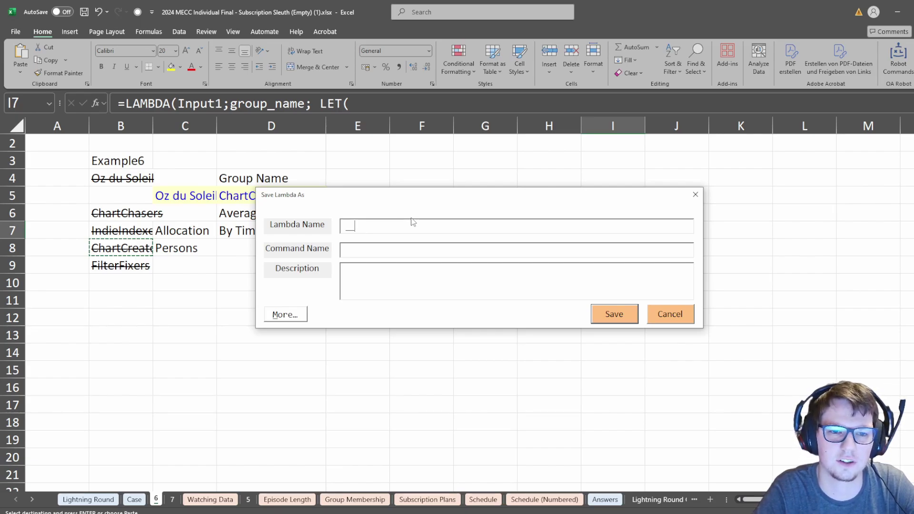
text(price)
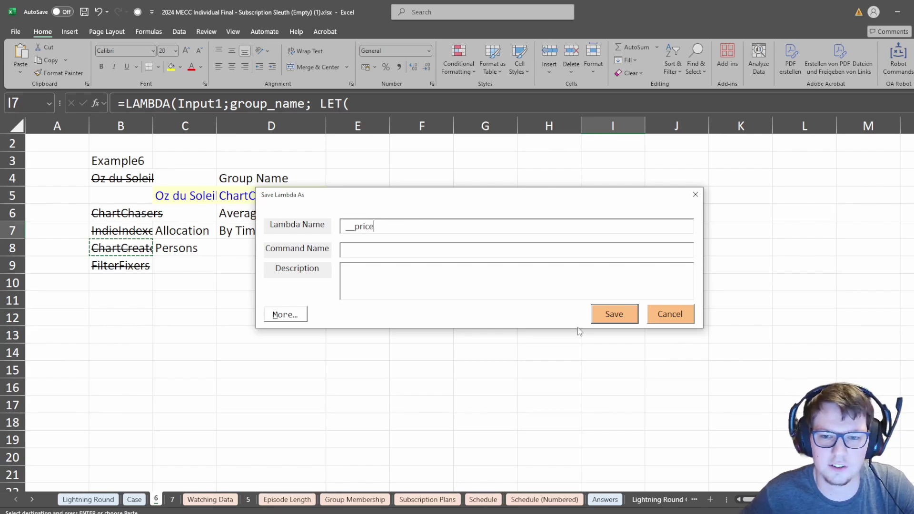
click(614, 315)
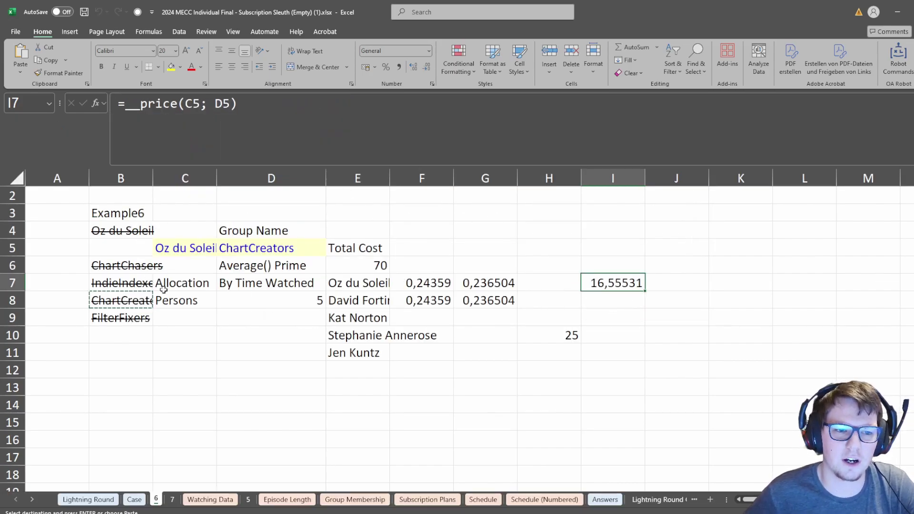
Enter =__price($B$4;B6#) in A6 to calculate the person's cost share for the whole list of groups.
click(70, 267)
key(Escape)
text(=__price()
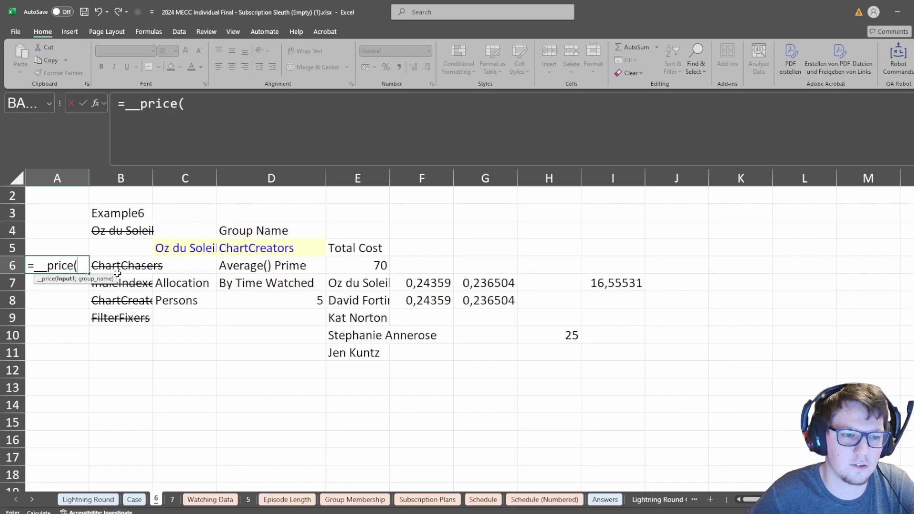
key(Right)
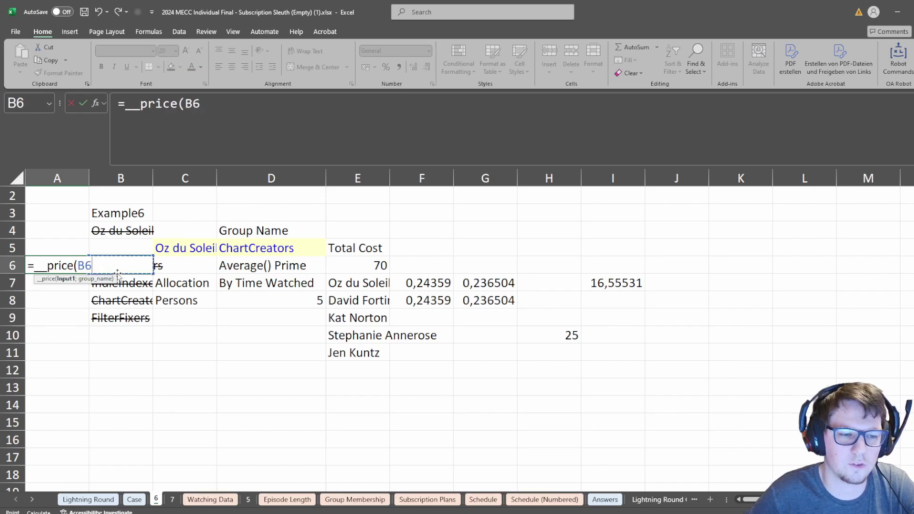
key(Up)
key(Up)
key(F4)
text(;)
key(Right)
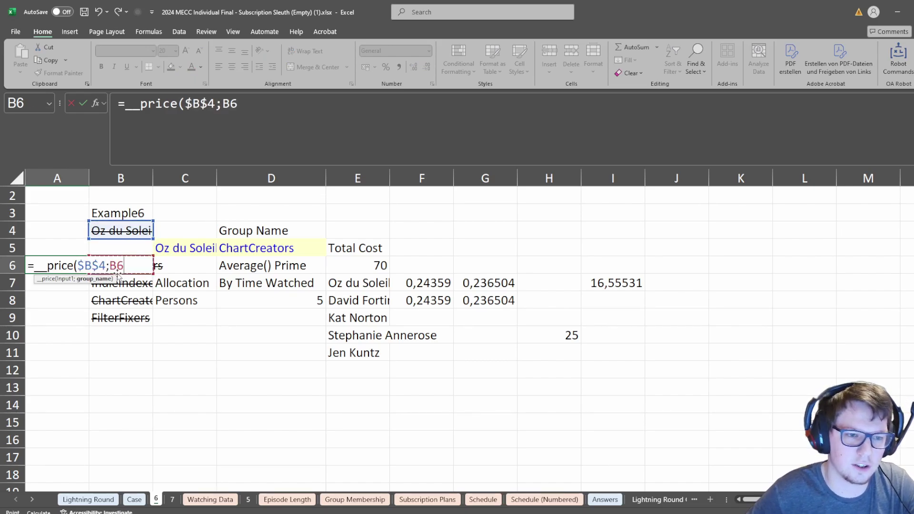
text(#))
key(Return)
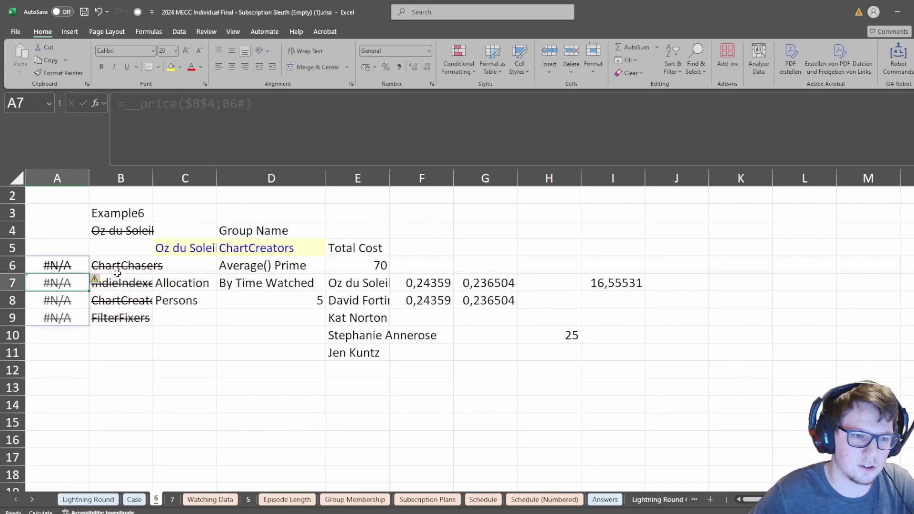
Change the group argument of the A6 formula from the spilled range to the single cell B6.
key(Up)
click(241, 103)
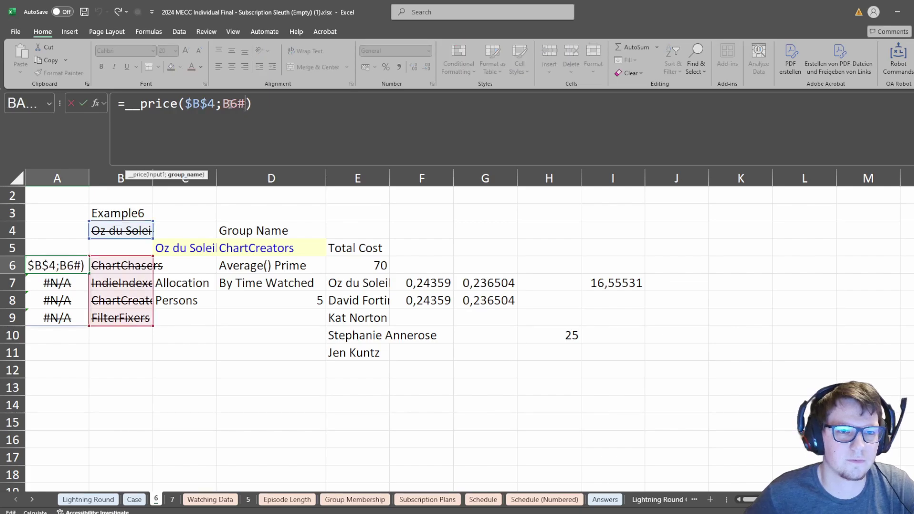
key(BackSpace)
key(Return)
Copy the __price formula from A6 down through A17.
key(Up)
key(ctrl+c)
key(Right)
key(Down)
key(Down)
key(Down)
key(Down)
key(Down)
key(Down)
key(Down)
key(Down)
key(Down)
key(Down)
key(Down)
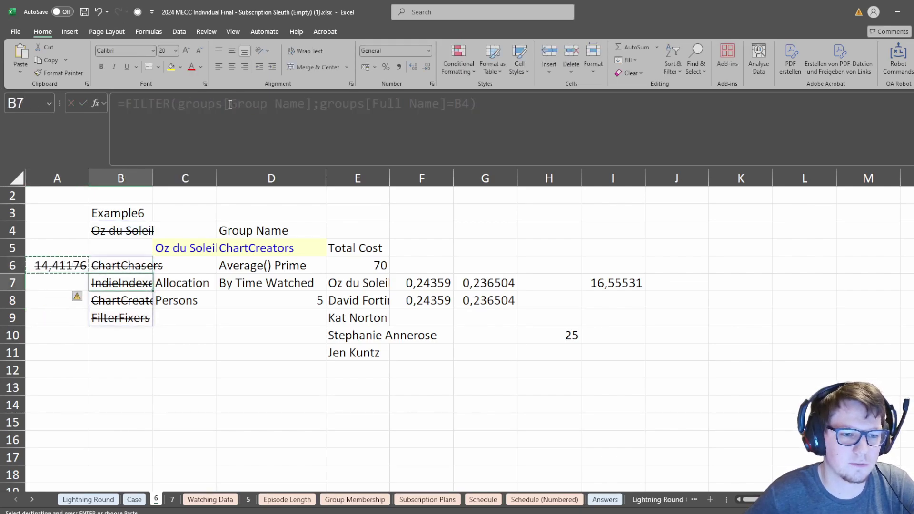
key(Left)
key(ctrl+shift+Up)
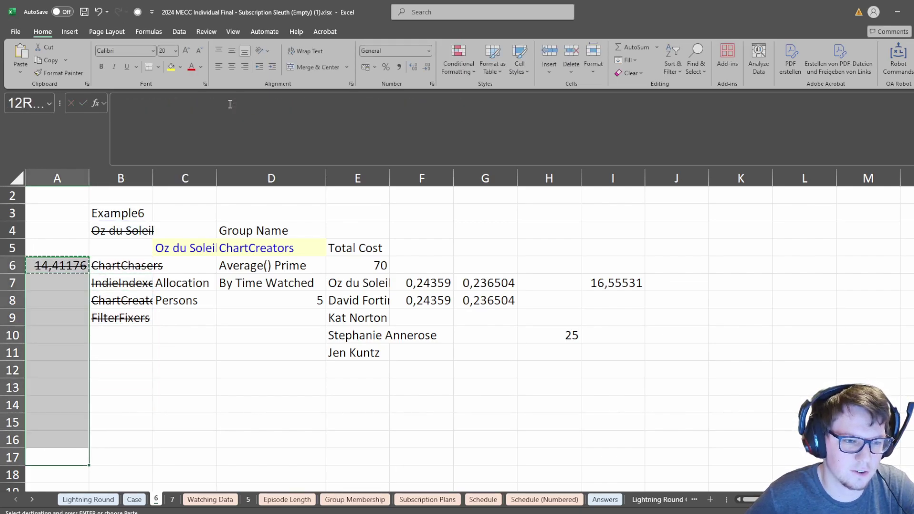
key(ctrl+v)
key(ctrl+Up)
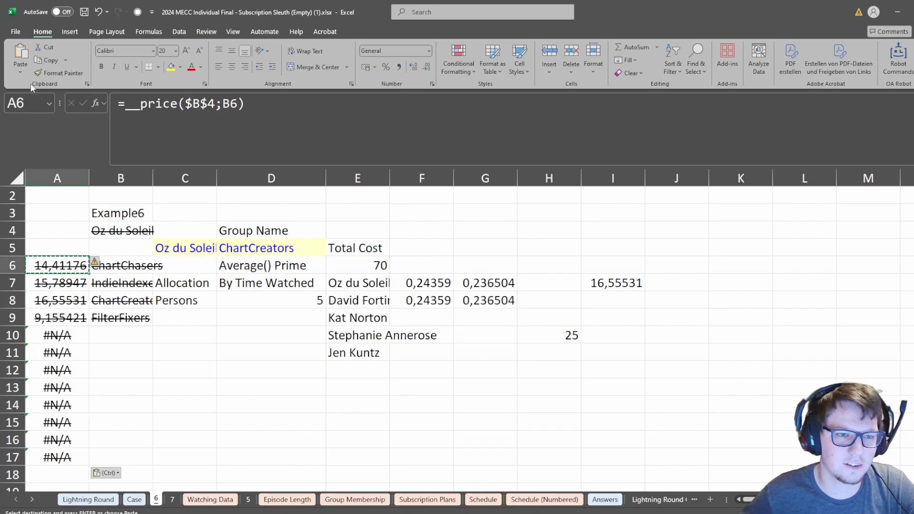
Wrap the A6 formula in IFERROR with 0 as the fallback value.
click(127, 106)
text(ife)
key(Tab)
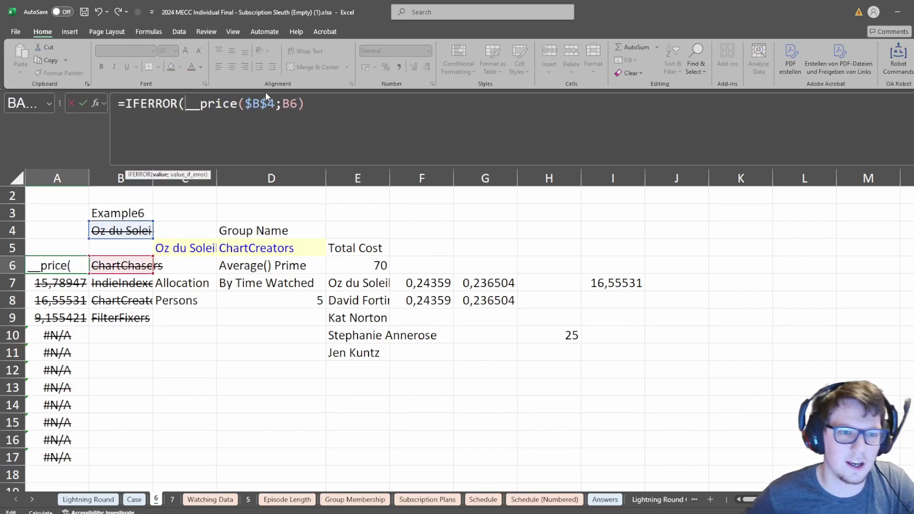
click(329, 105)
text(;0))
key(Return)
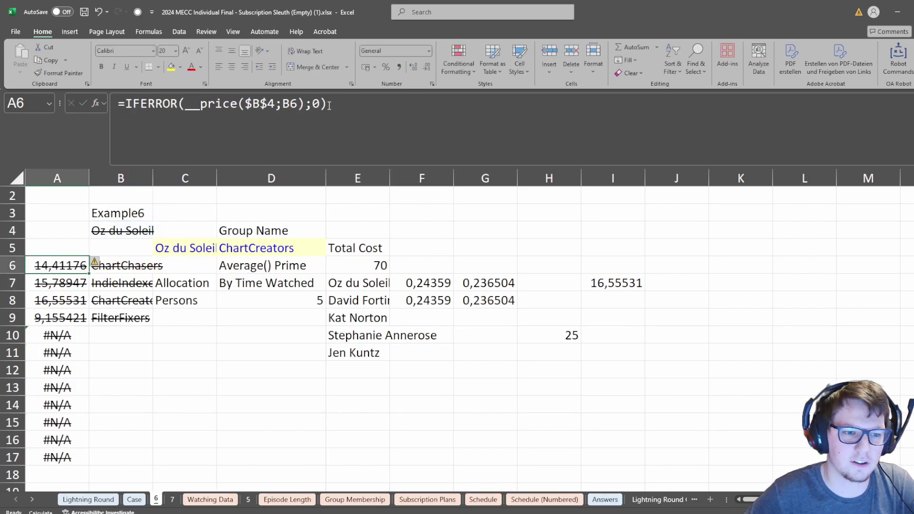
Copy the IFERROR formula from A6 over the rest of the share column, down to A17.
key(ctrl+c)
key(ctrl+shift+Down)
key(ctrl+v)
key(Up)
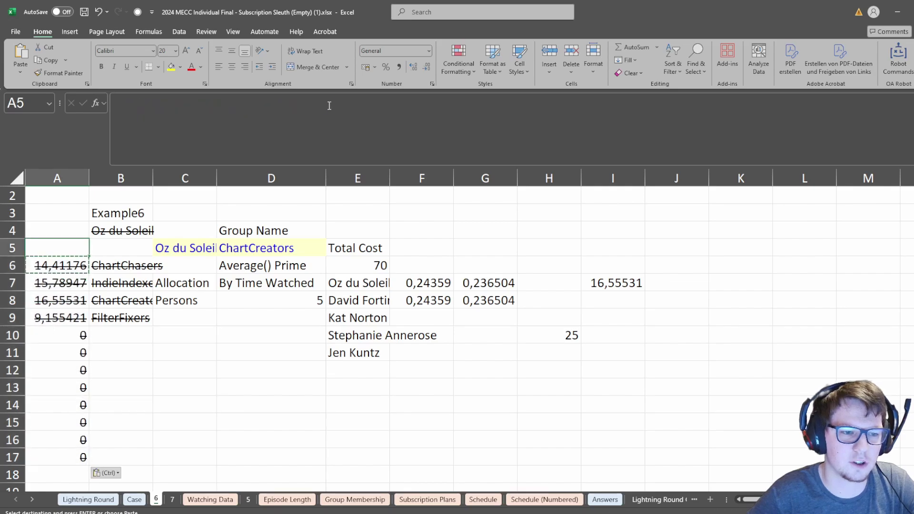
key(Down)
Total the group shares in L7 with =SUM(A6:A17).
click(633, 282)
key(Right)
key(Right)
key(Right)
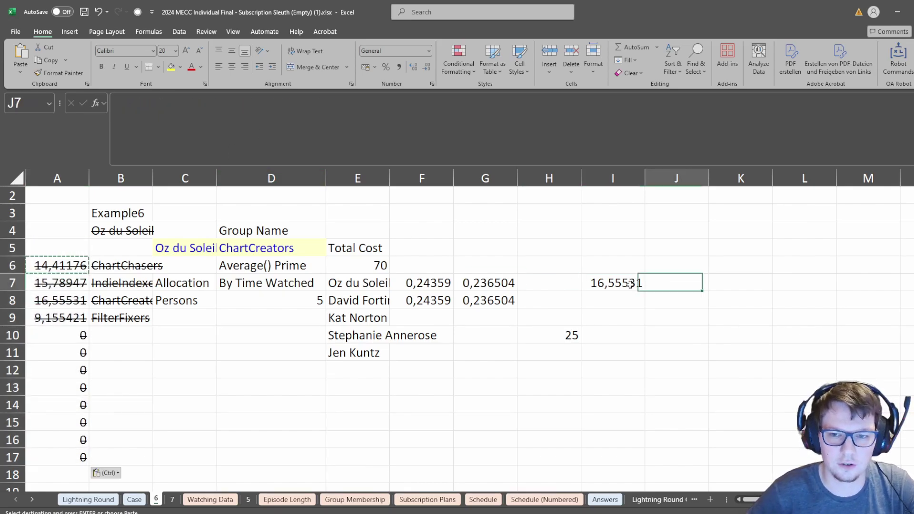
text(=sum()
key(Left)
key(Left)
key(Left)
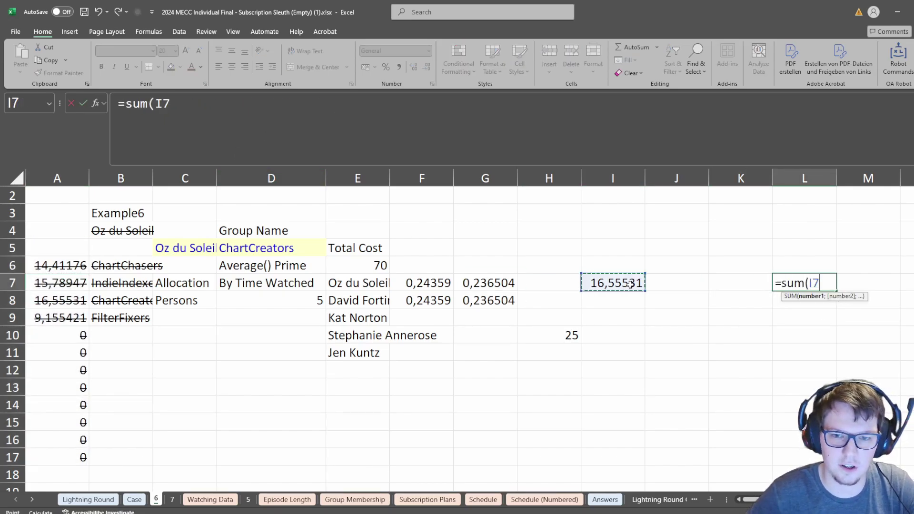
key(Home)
key(Up)
key(ctrl+shift+Down)
key(ctrl+Return)
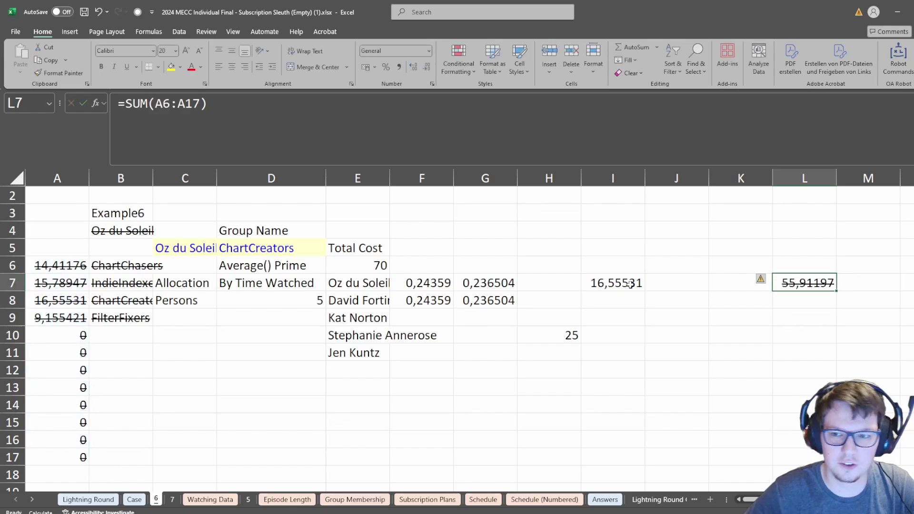
Check the Example6 explanation and expected answer on the Case sheet, and return to sheet 6.
click(134, 500)
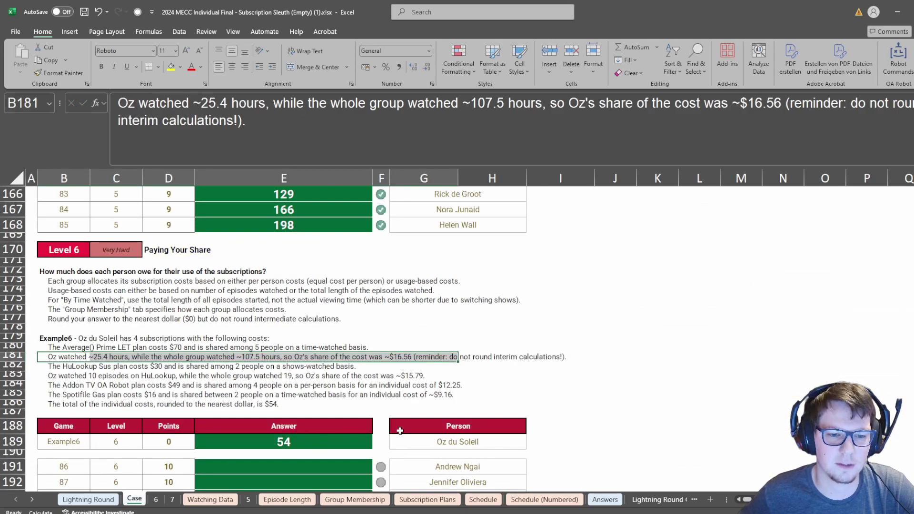
click(326, 441)
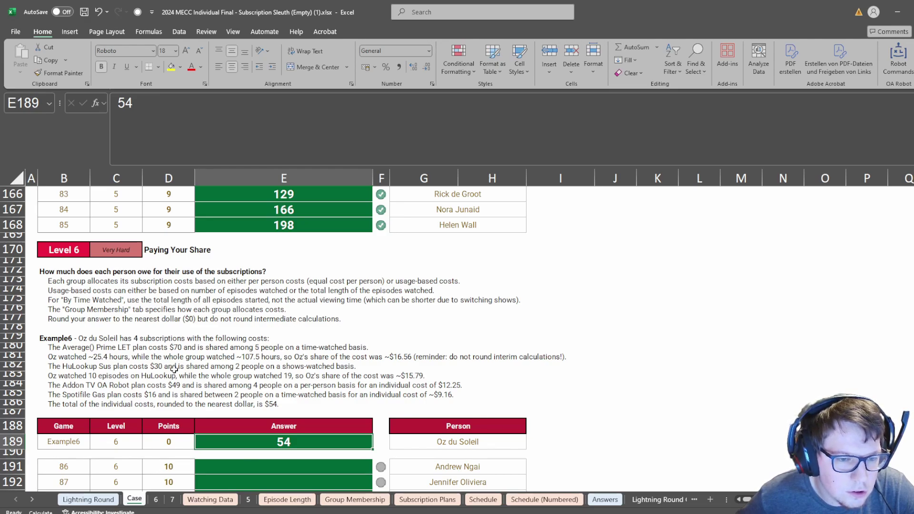
click(156, 500)
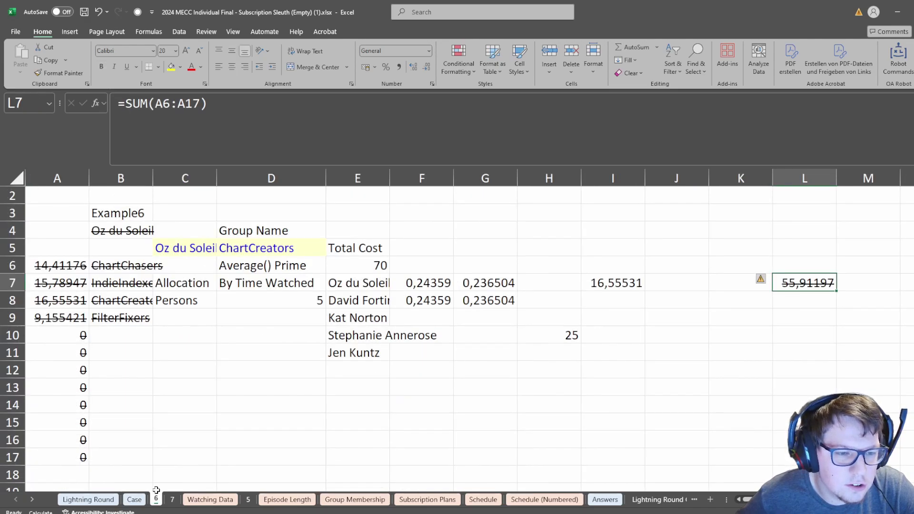
Wrap the A6 formula in ROUND with 0 digits, giving =ROUND(IFERROR(__price($B$4;B6);0);0).
click(62, 268)
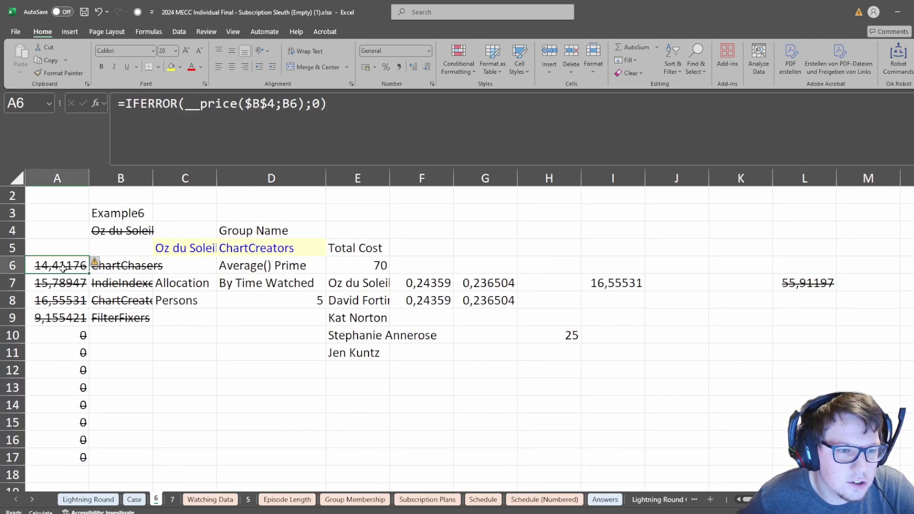
click(128, 105)
text(rond()
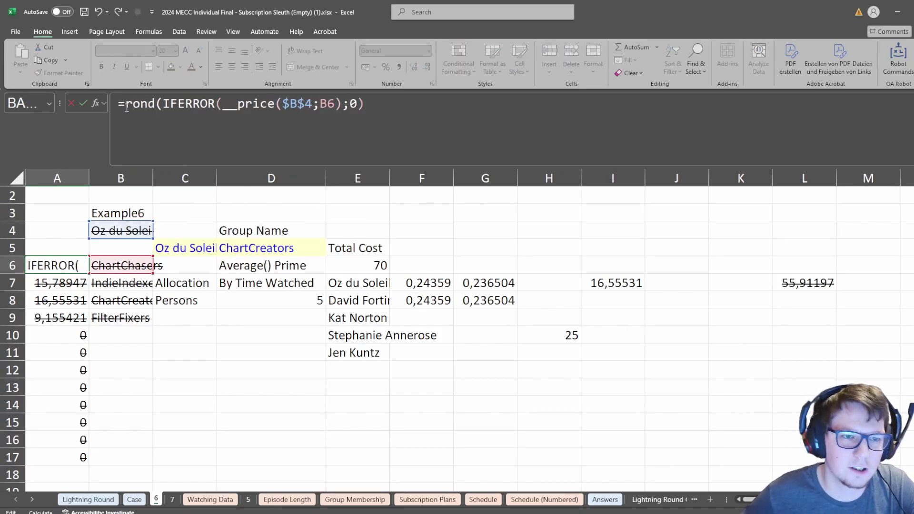
click(142, 102)
text(u)
click(419, 109)
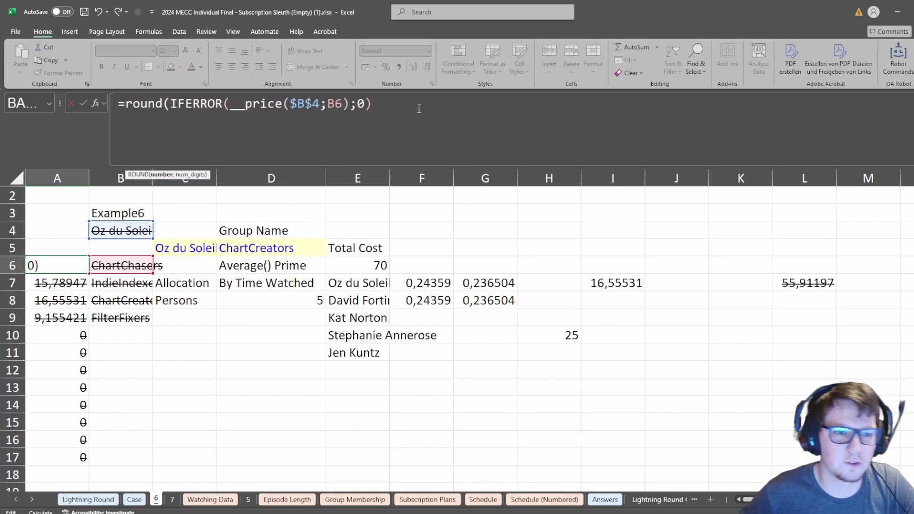
text(;0))
key(ctrl+Return)
Try copying the rounded A6 formula down through A17, and undo the paste.
key(ctrl+c)
key(ctrl+shift+Down)
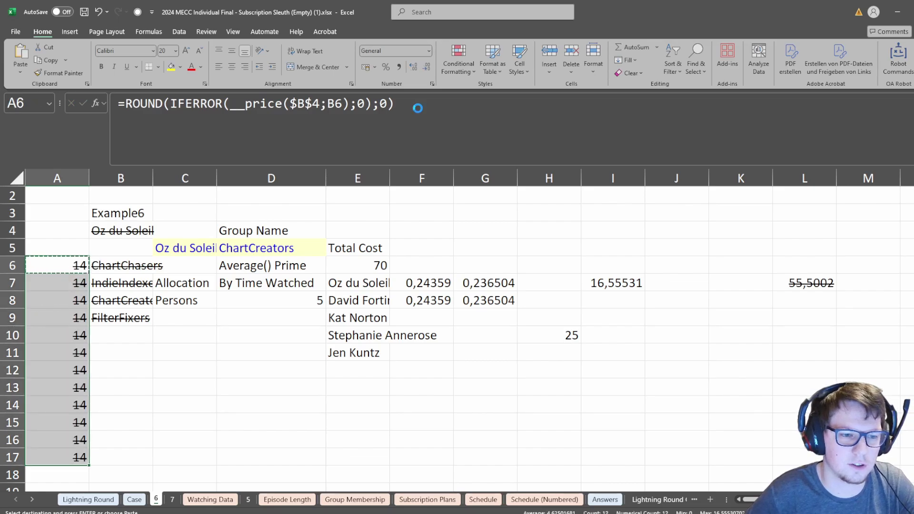
key(ctrl+v)
key(ctrl+z)
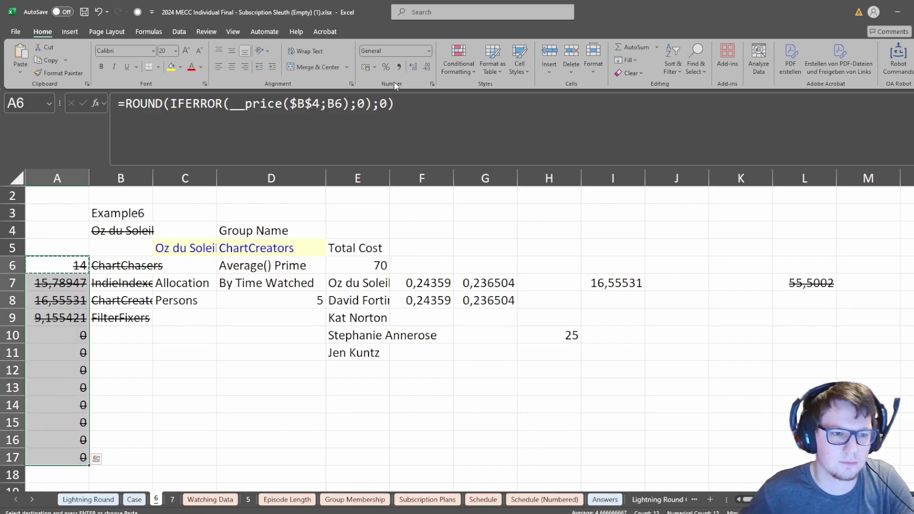
Compare the individual group shares on sheet 6 with the Example6 cost breakdown on the Case sheet.
click(134, 500)
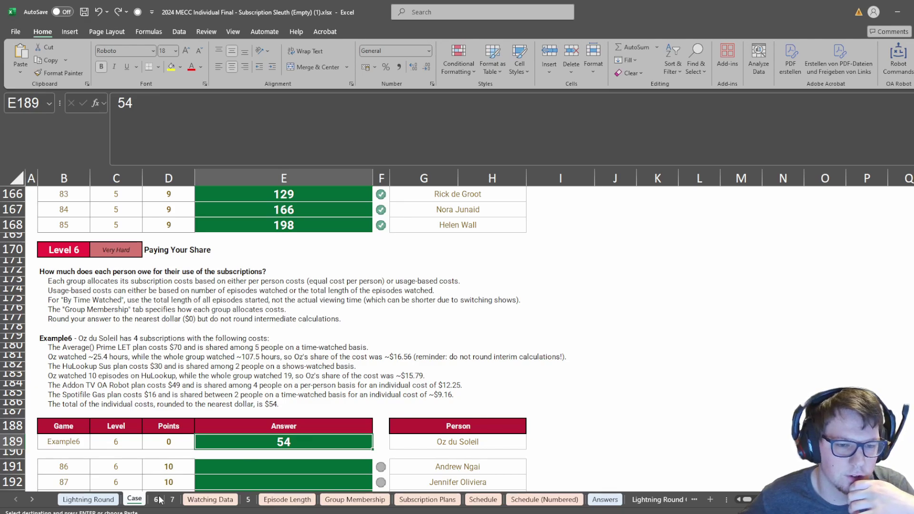
click(157, 500)
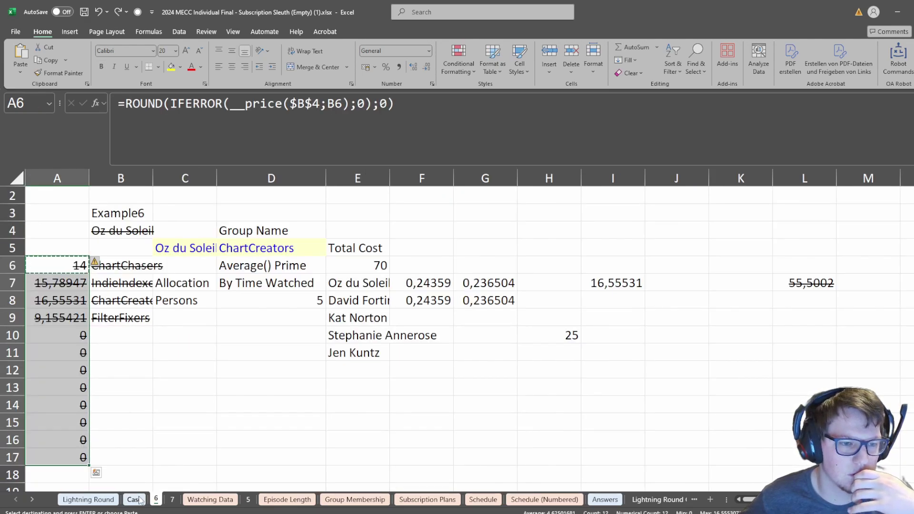
click(138, 499)
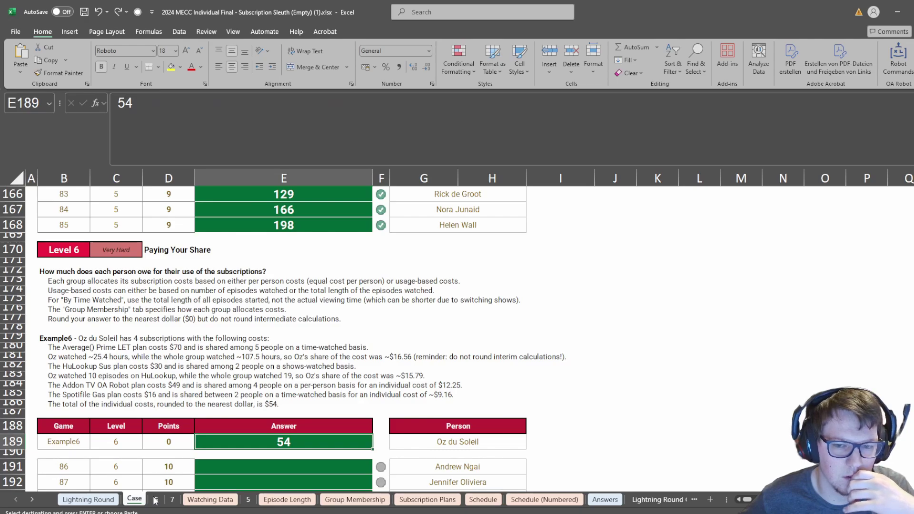
click(155, 499)
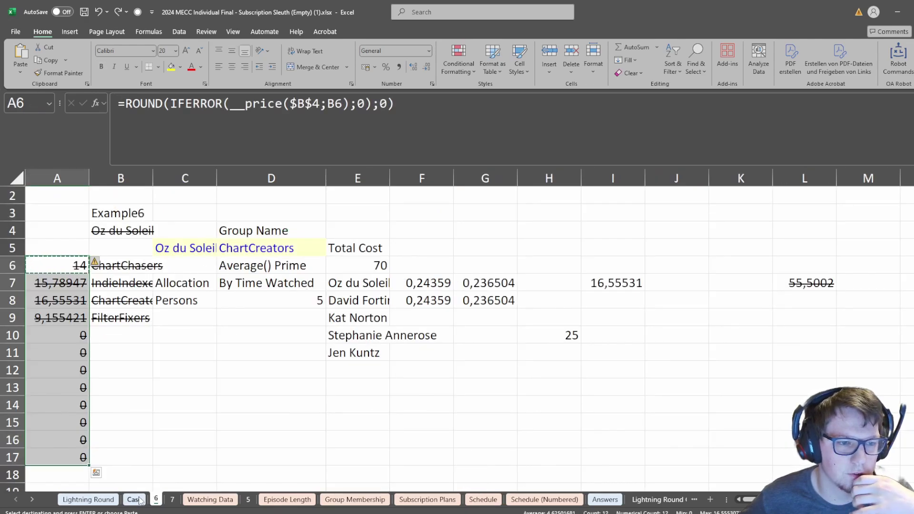
click(139, 499)
click(155, 499)
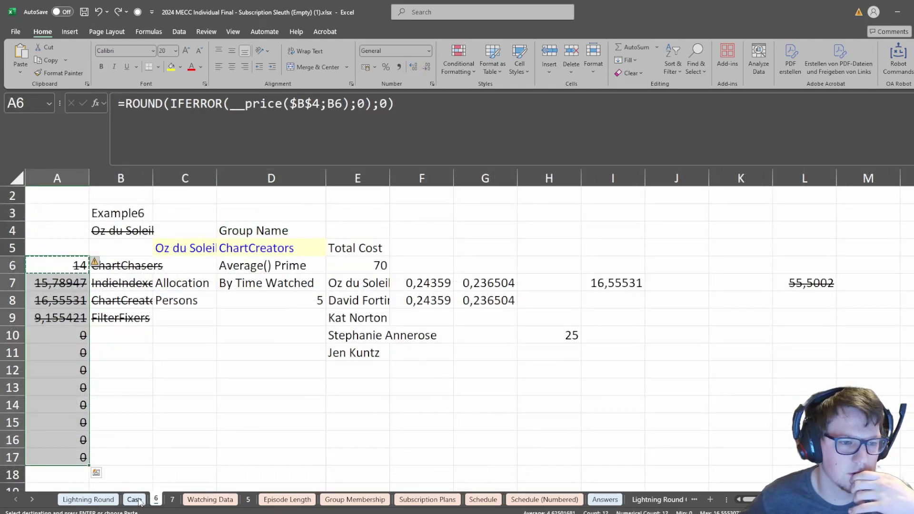
key(ctrl+Page_Up)
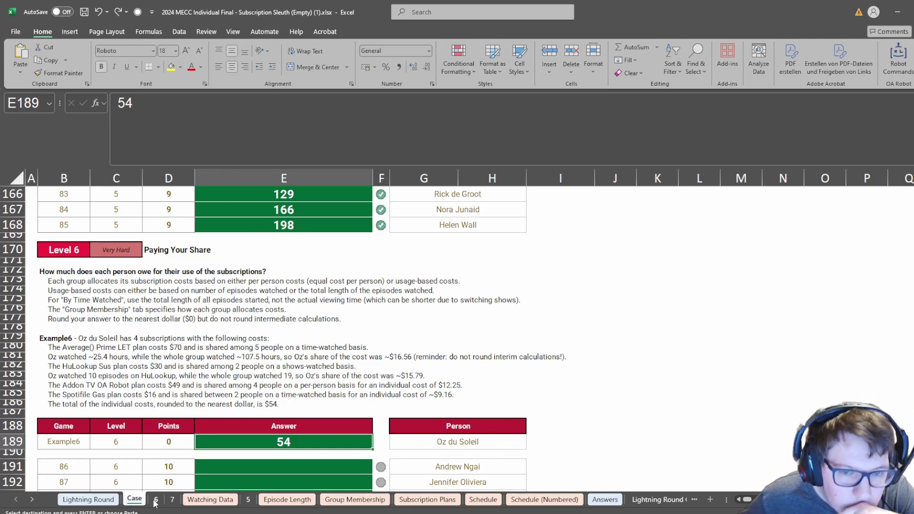
click(156, 499)
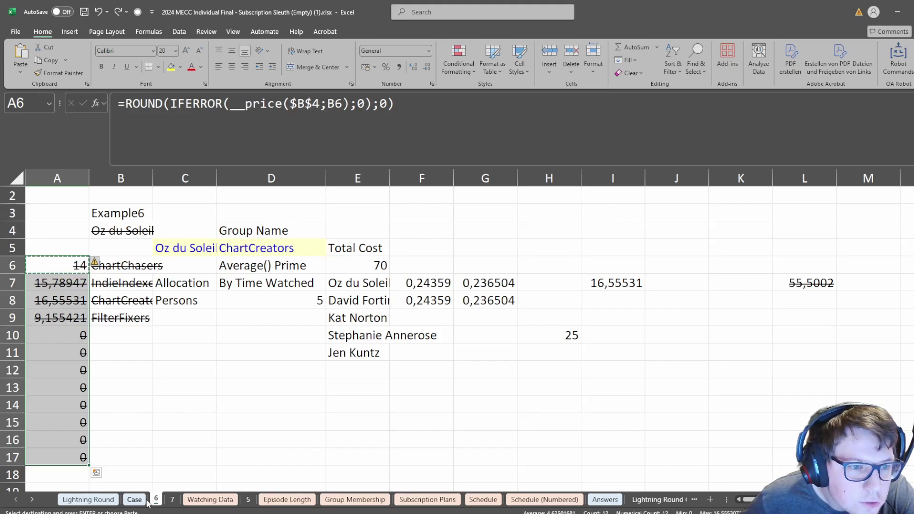
key(ctrl+Page_Up)
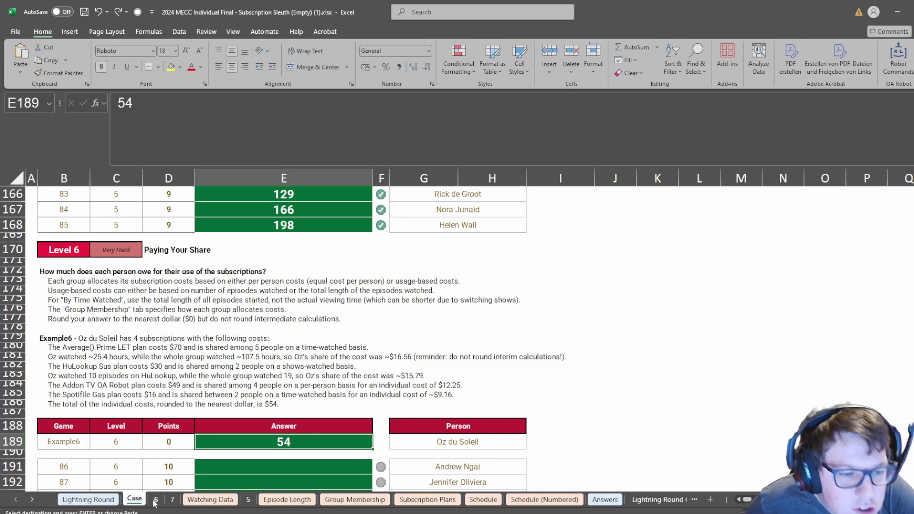
Recheck the Example6 cost breakdown on the Case sheet, and inspect the group-name FILTER formula in B6 on sheet 6.
click(155, 501)
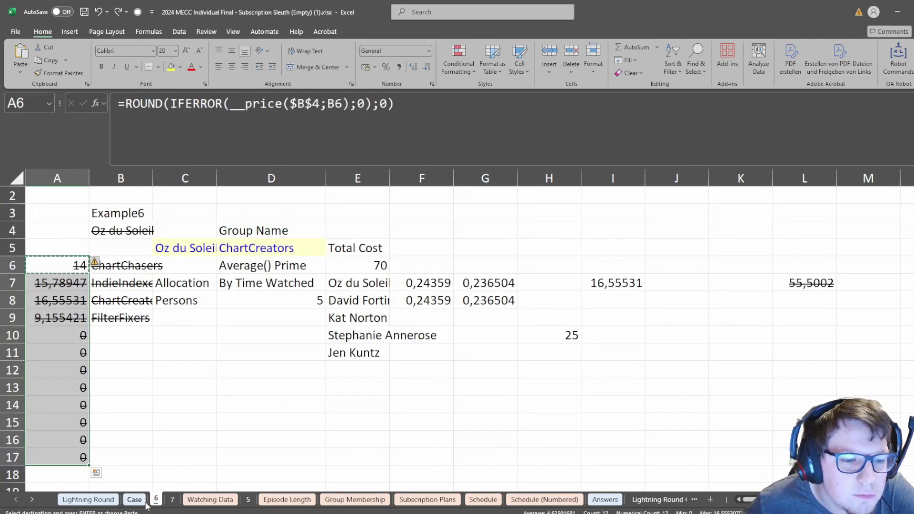
key(ctrl+Page_Up)
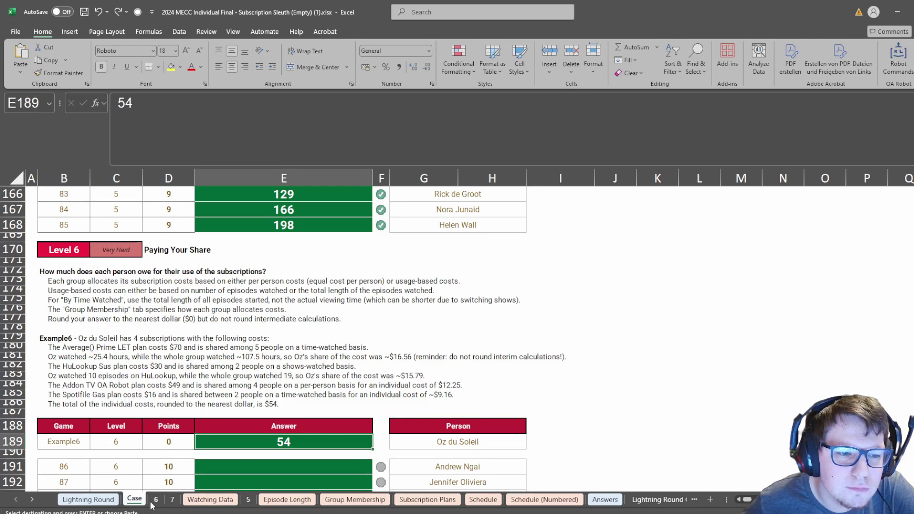
click(152, 503)
click(140, 269)
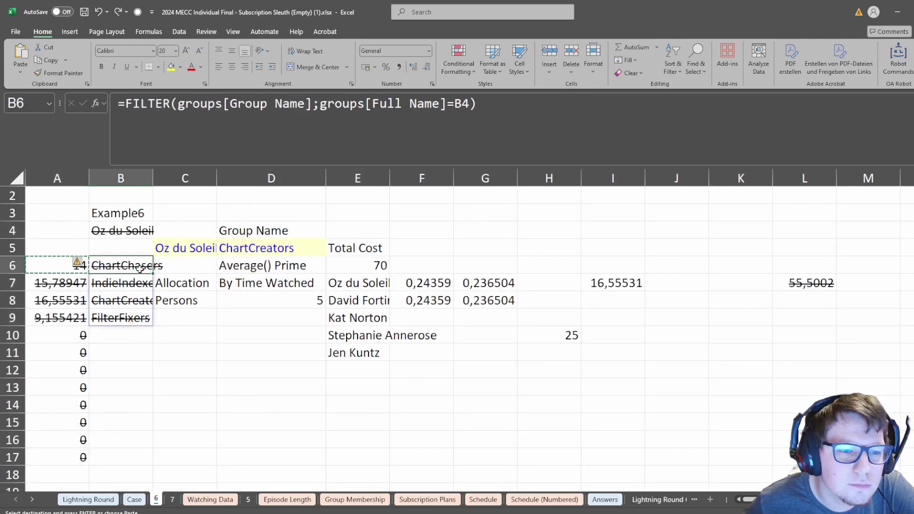
click(513, 117)
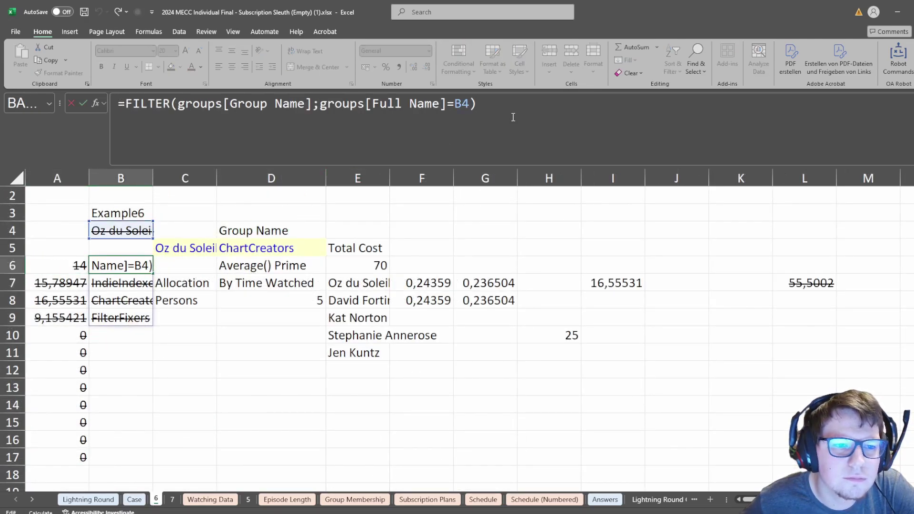
key(Return)
Search the Full Name filter of the Group Membership table for the first name of Example6's person.
click(355, 499)
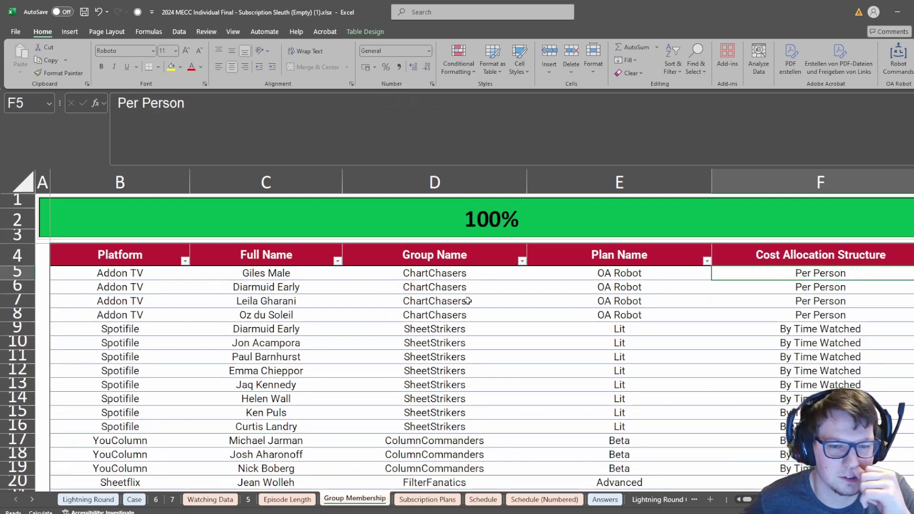
click(320, 276)
click(337, 261)
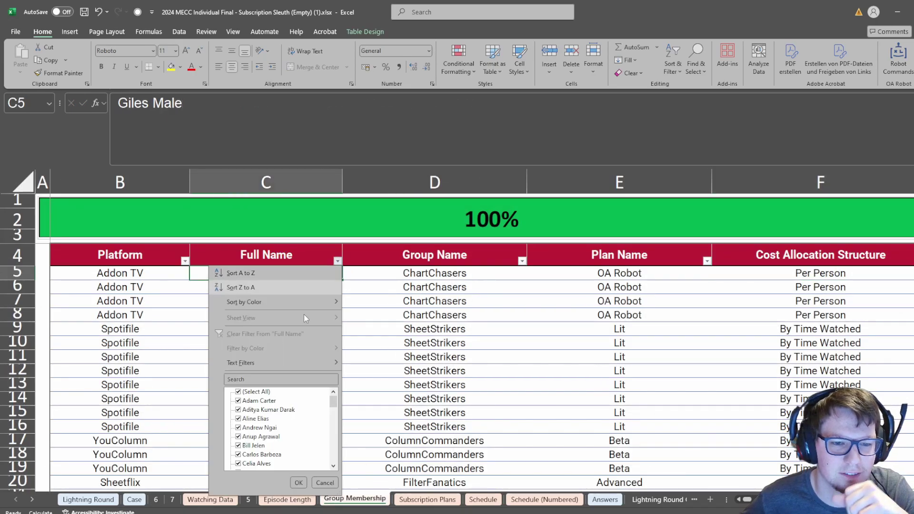
click(243, 392)
click(254, 380)
text(oz)
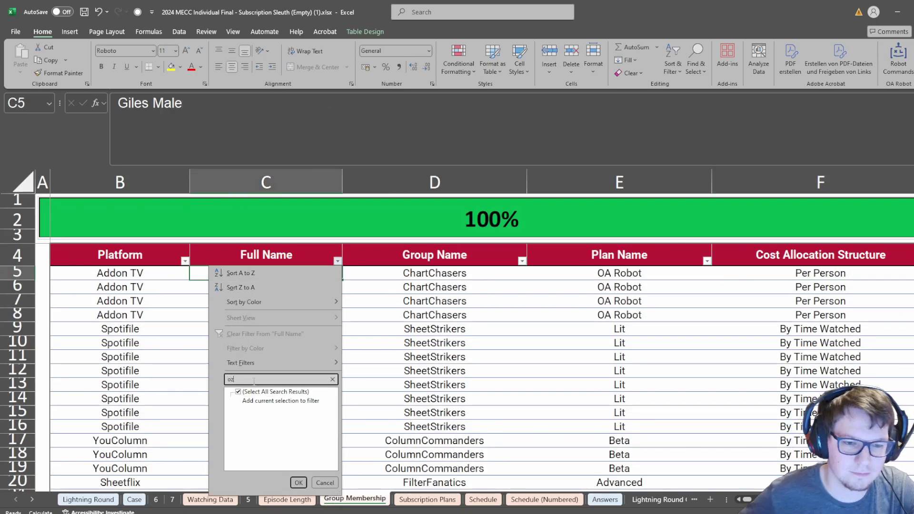
Filter the Group Membership table's Full Name column to the Example6 person and review their platform, group and plan entries.
click(265, 411)
click(299, 483)
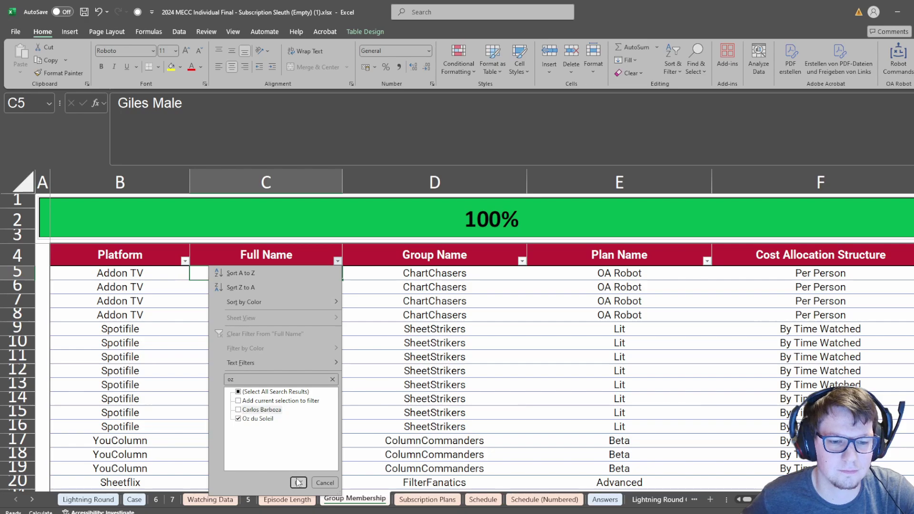
drag(443, 278, 454, 317)
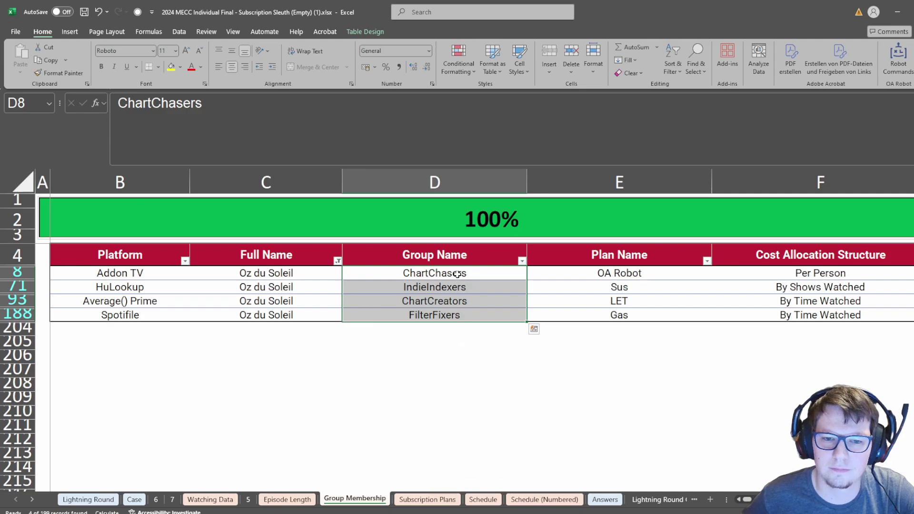
drag(456, 274, 657, 268)
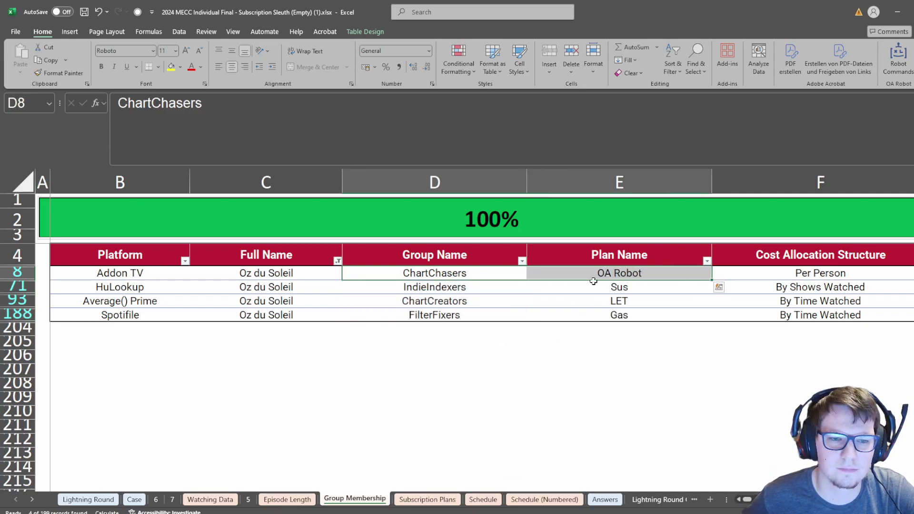
drag(600, 274, 173, 279)
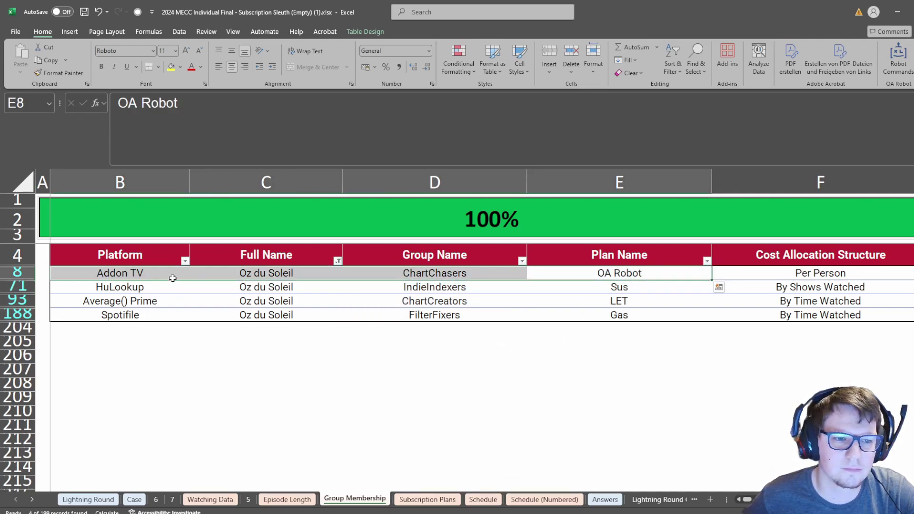
Read the Addon TV OA Robot per-person cost explanation in Example6 on the Case sheet, then return to sheet 6.
click(134, 500)
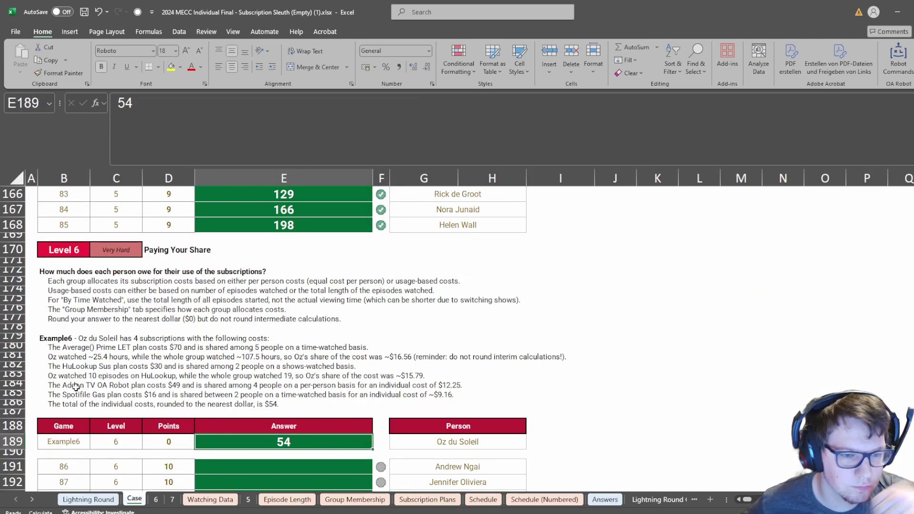
drag(64, 386, 469, 386)
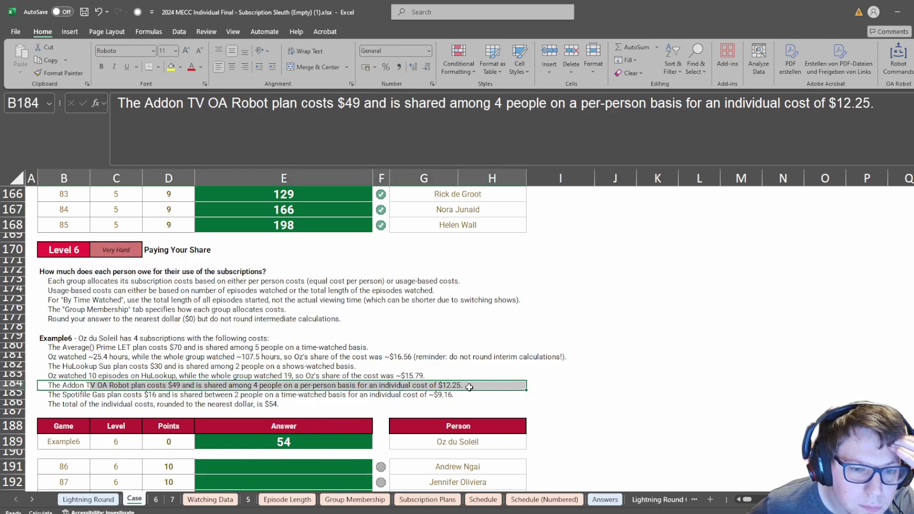
click(156, 499)
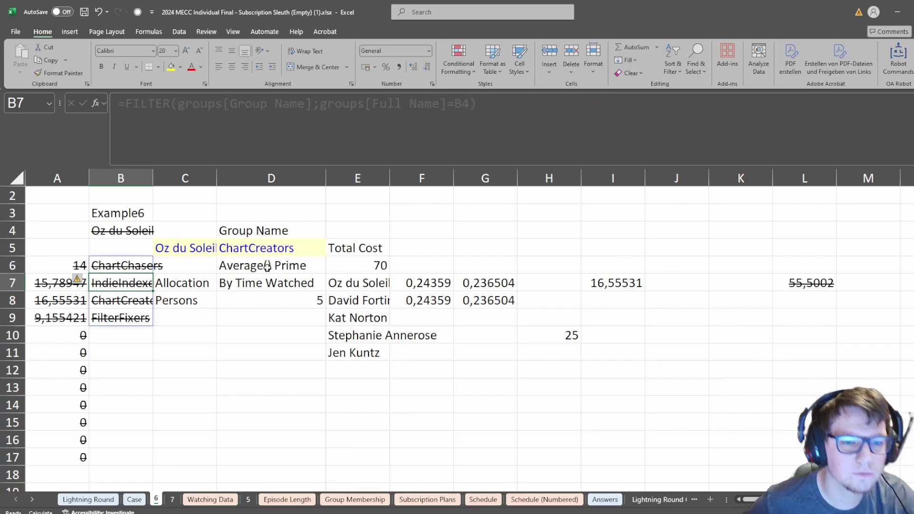
Copy ChartChasers from B6 and paste it as a value into the Group Name cell D5.
key(ctrl+c)
click(256, 245)
right_click(257, 245)
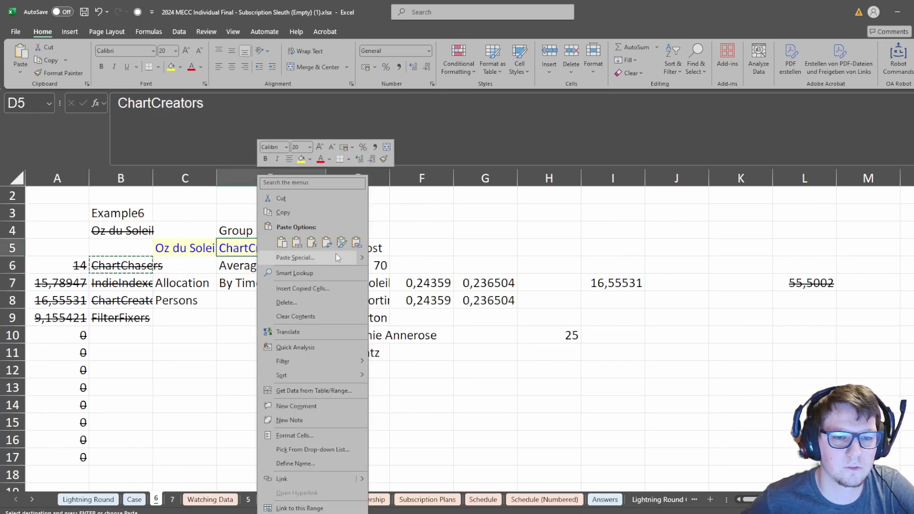
click(296, 243)
key(Down)
key(Down)
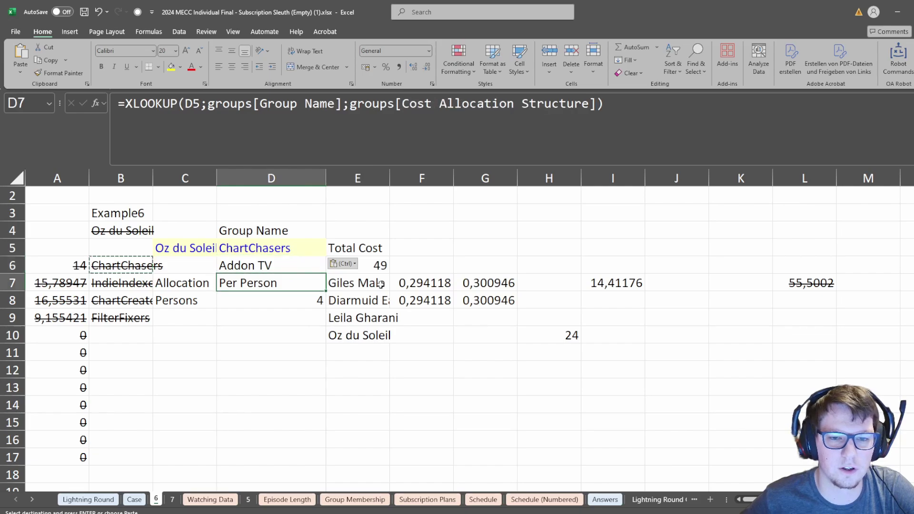
Inspect the price formula in I7, the group member and person count cells, and the time-watched share formula in G7.
key(Right)
key(Right)
click(619, 283)
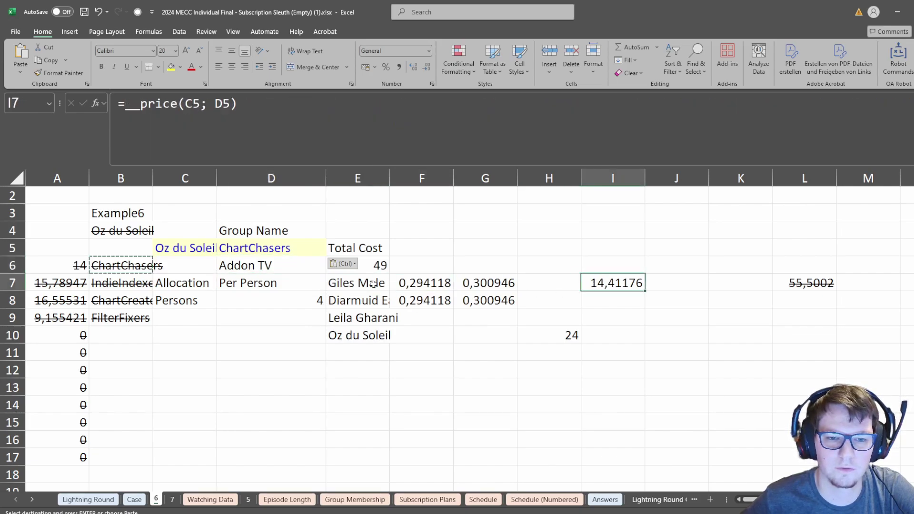
click(366, 283)
click(317, 305)
click(491, 286)
click(590, 287)
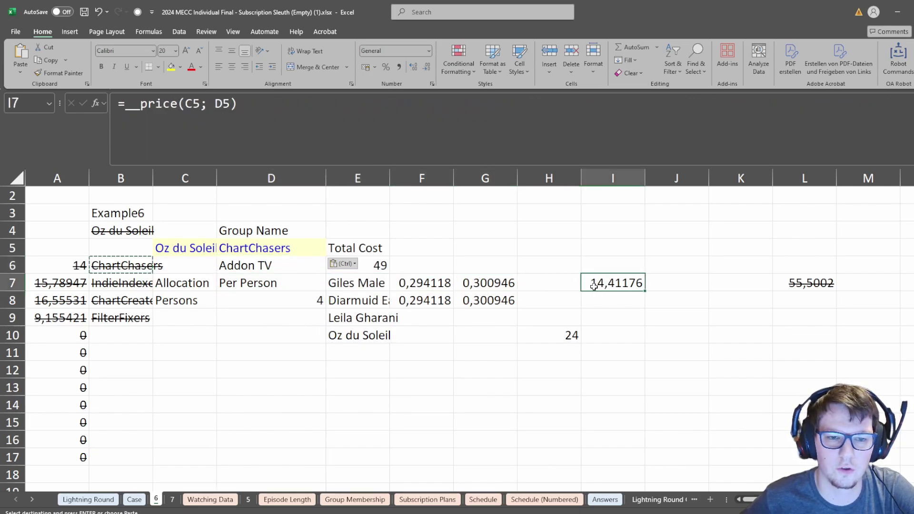
click(497, 287)
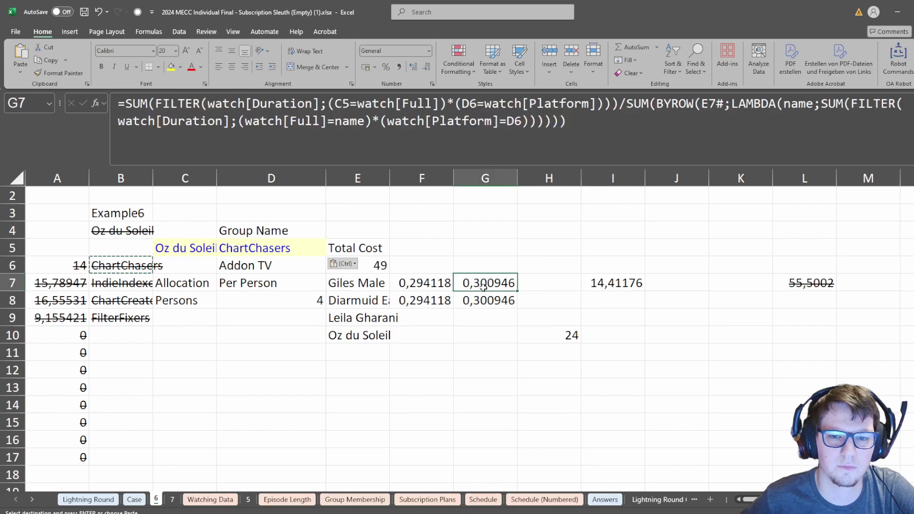
Calculate the cost per person in G6 with =E6/D8 as a check, and clear the cell again.
key(Escape)
click(501, 270)
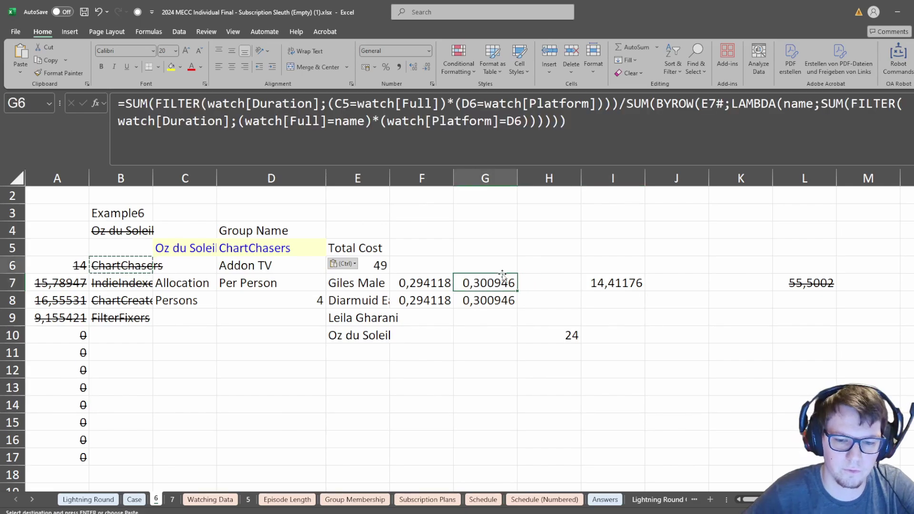
text(=)
key(BackSpace)
text(=)
key(Left)
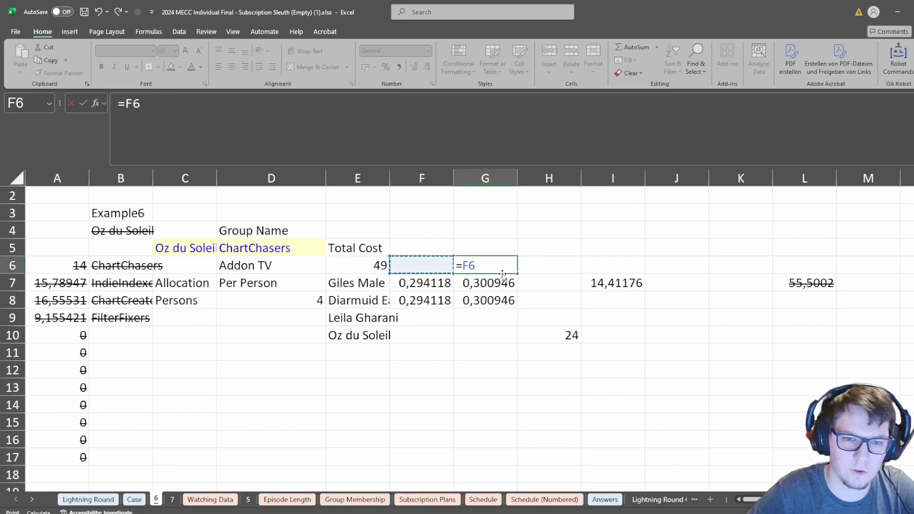
key(Left)
text(/)
key(Left)
key(Left)
key(Left)
key(Down)
key(Down)
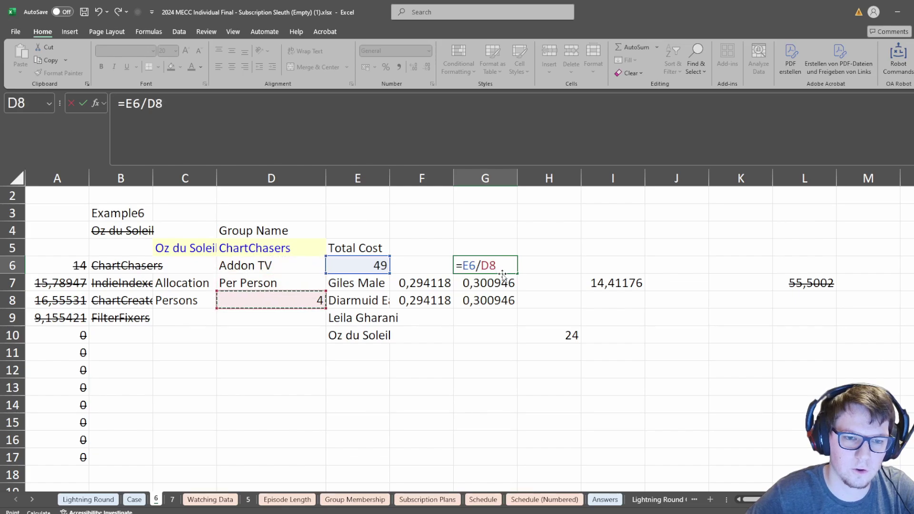
key(ctrl+Return)
key(Delete)
Convert the __price function in I7 to its definition with the Edit Lambda command.
key(Down)
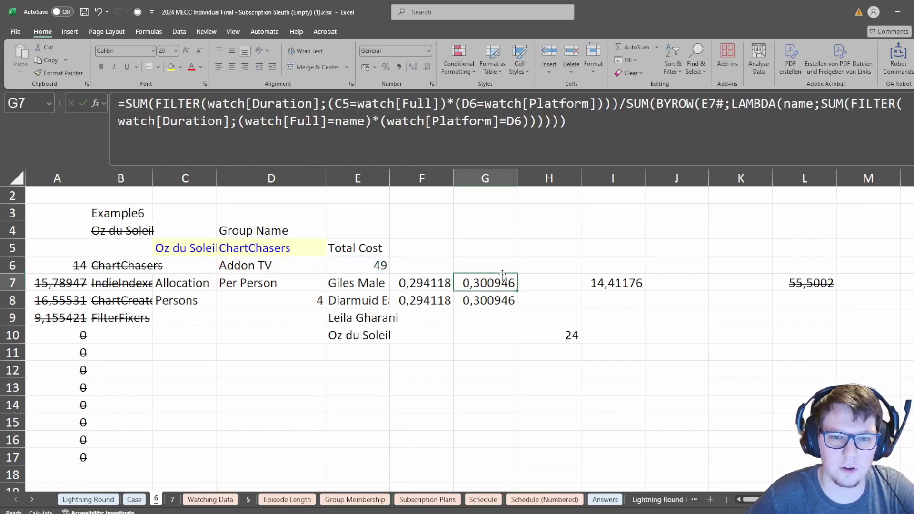
key(Down)
key(Right)
key(Right)
key(Up)
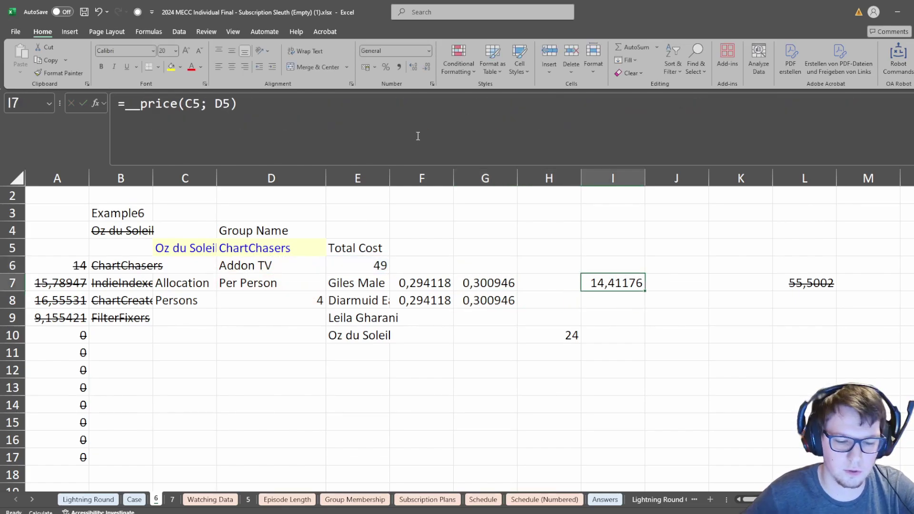
key(ctrl+shift+p)
text(edit)
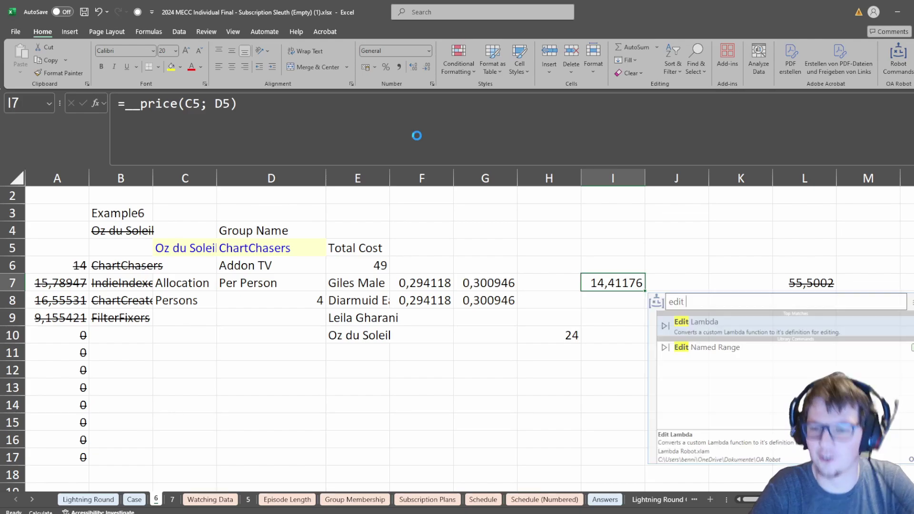
Correct the allocation condition in the I7 Lambda from "By Person" to "Per Person".
scroll(418, 136, down, 10)
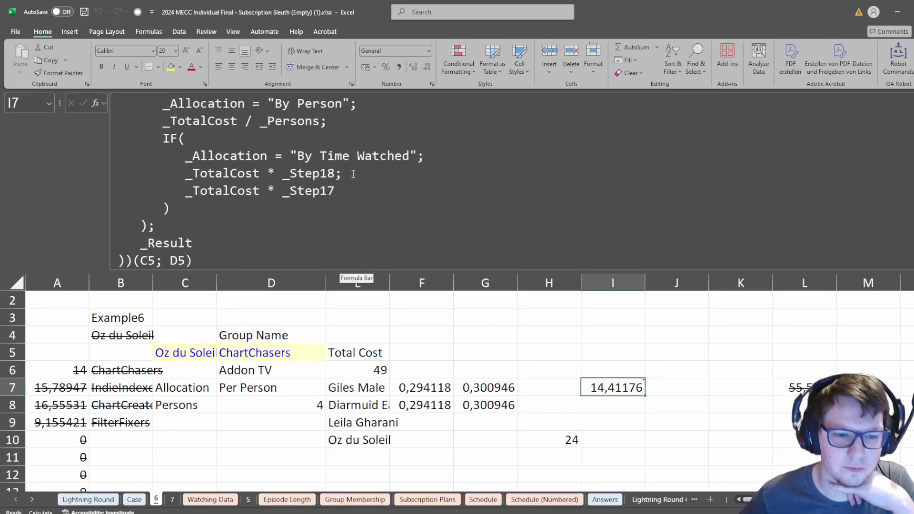
click(290, 104)
key(BackSpace)
key(BackSpace)
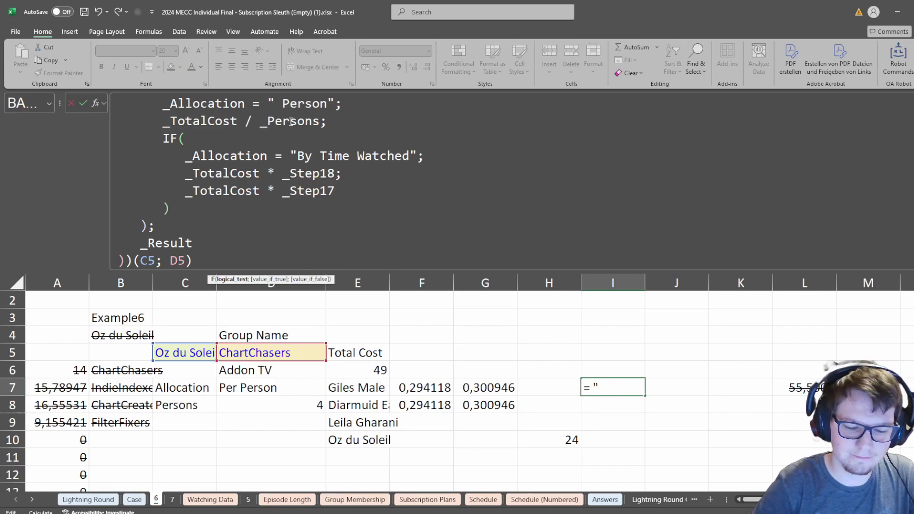
text(Per)
key(ctrl+Return)
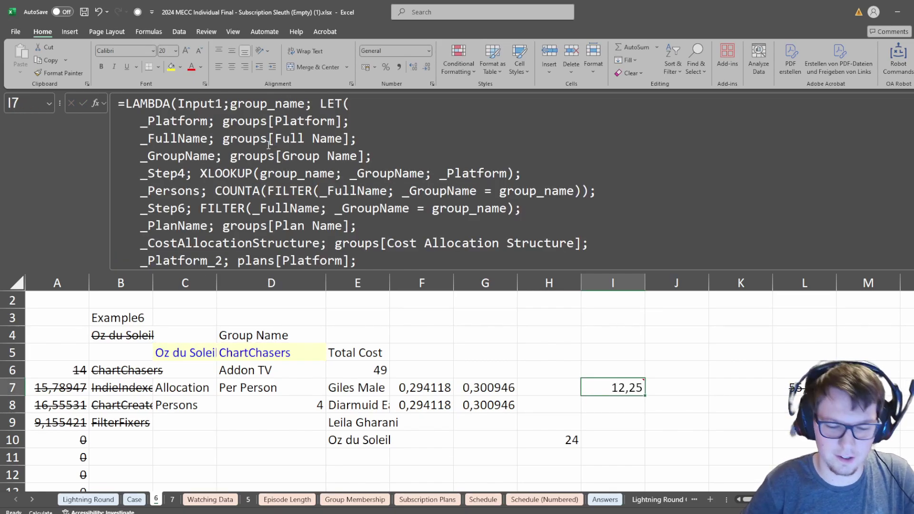
Save the corrected definition in I7 back to the __price function with the Save Lambda command.
key(ctrl+shift+p)
text(save)
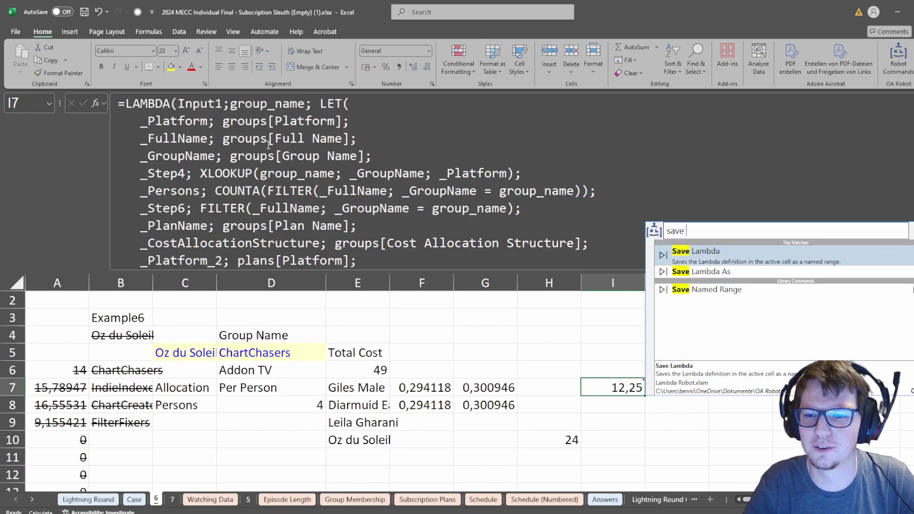
key(Return)
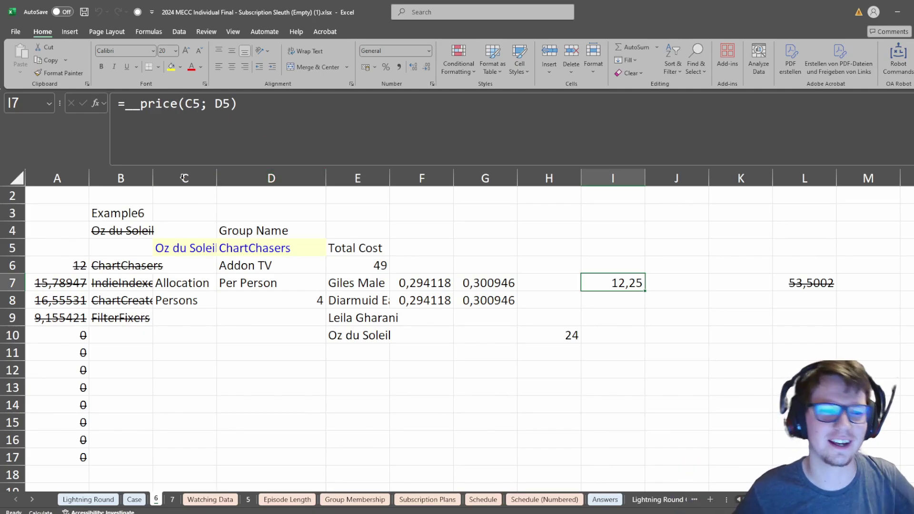
Check the ChartChasers cost in A6 and the SUM formula for the total cost in L7.
click(69, 268)
click(795, 285)
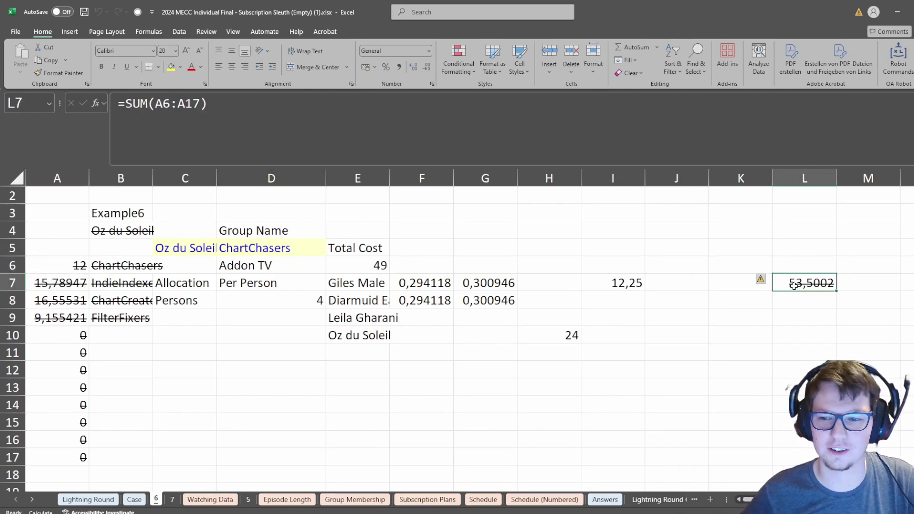
key(F2)
key(Return)
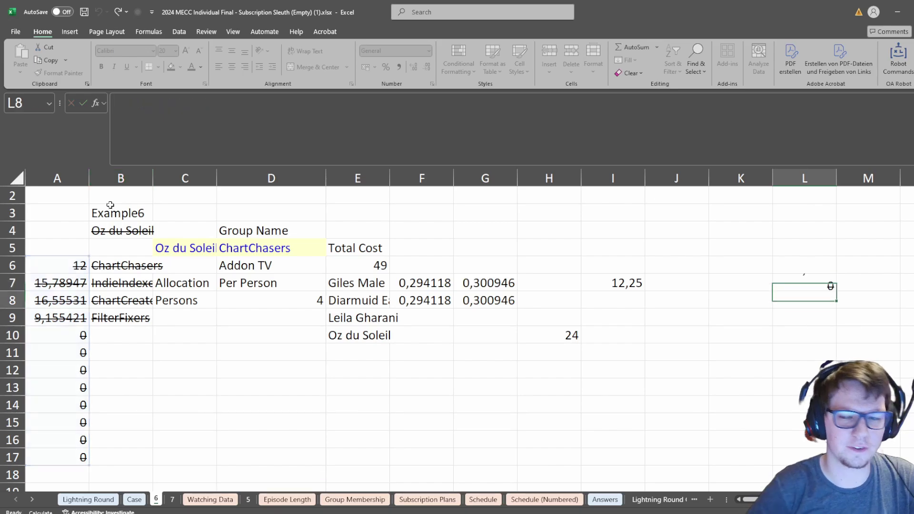
Remove the ROUND wrapper from the A6 formula, leaving =IFERROR(__price($B$4;B6);0).
key(Up)
key(ctrl+Left)
key(ctrl+Left)
key(ctrl+Left)
key(Up)
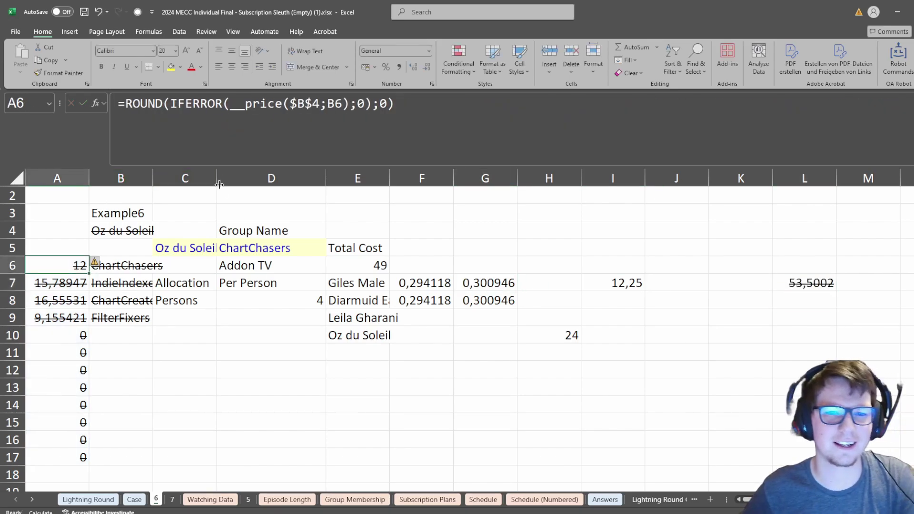
click(411, 102)
key(BackSpace)
key(BackSpace)
key(BackSpace)
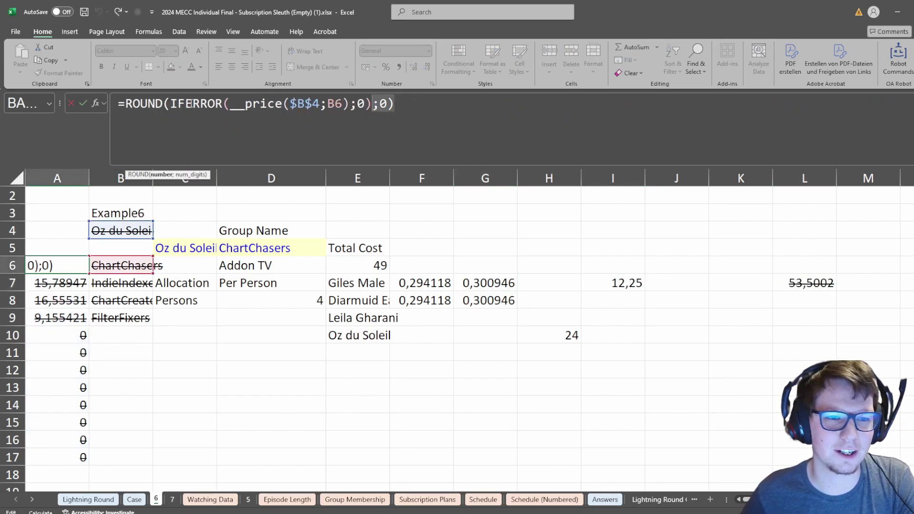
click(173, 104)
key(BackSpace)
key(BackSpace)
key(BackSpace)
key(BackSpace)
key(BackSpace)
key(BackSpace)
key(Return)
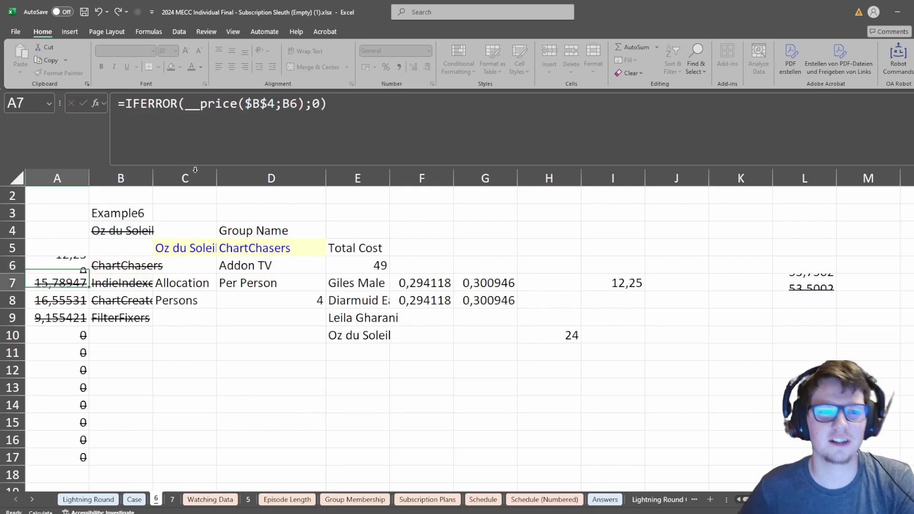
Compare the price in I7, the allocation in D7 and the total in L7 with Example6 on the Case sheet.
click(644, 284)
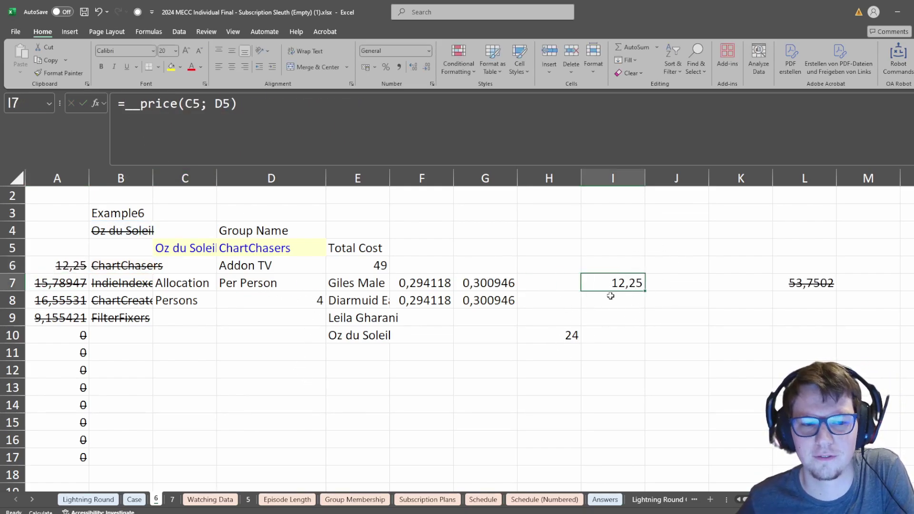
click(262, 287)
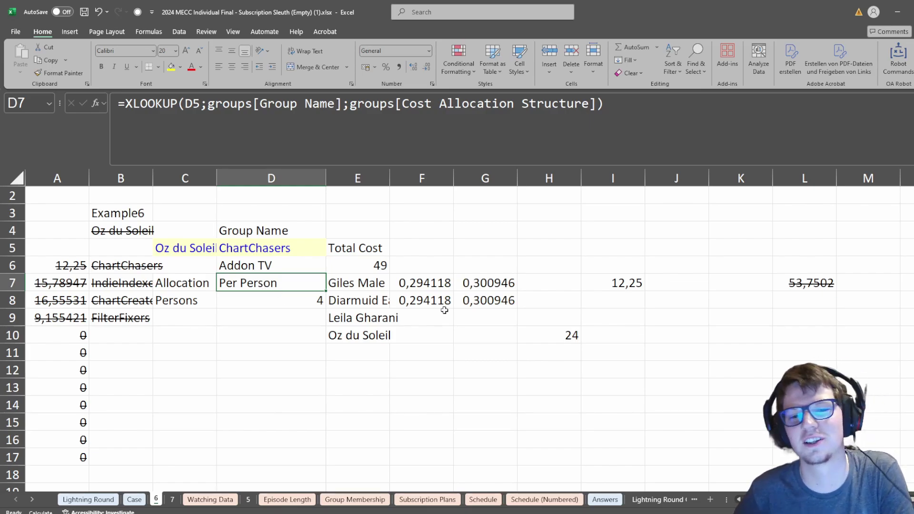
click(793, 283)
click(596, 277)
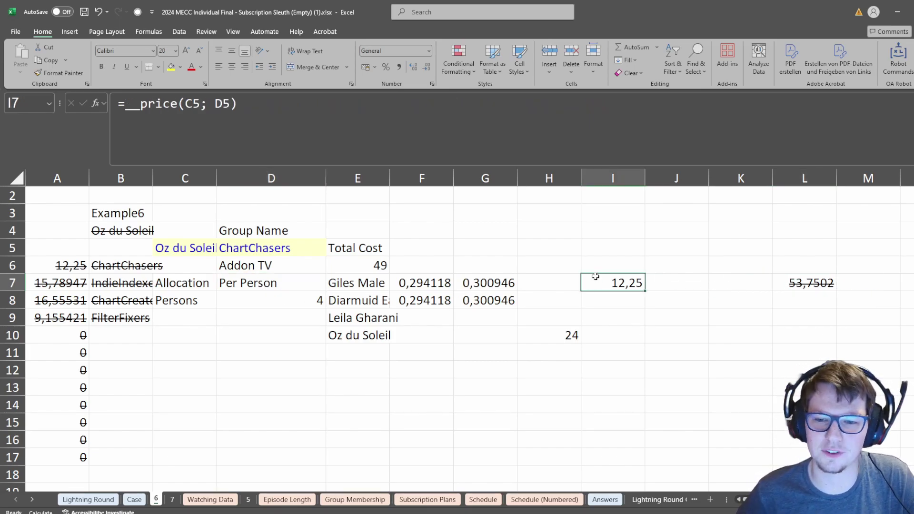
click(810, 280)
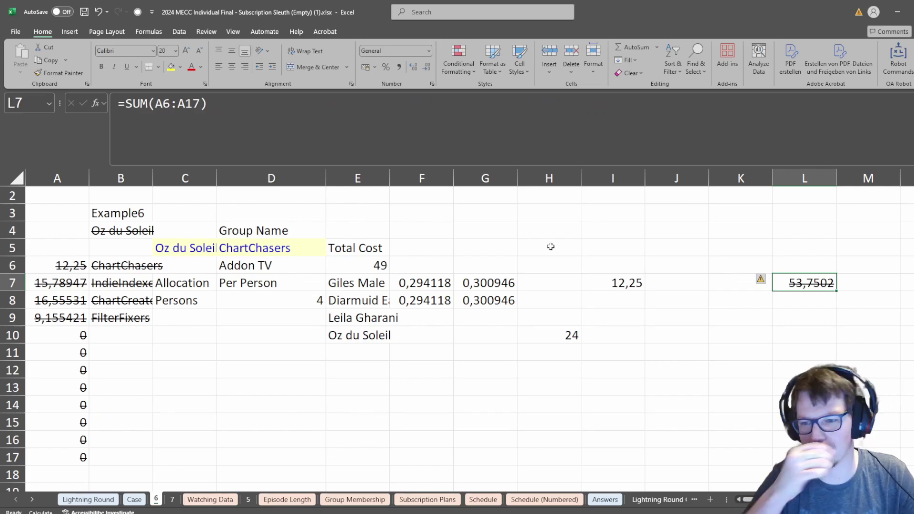
click(136, 500)
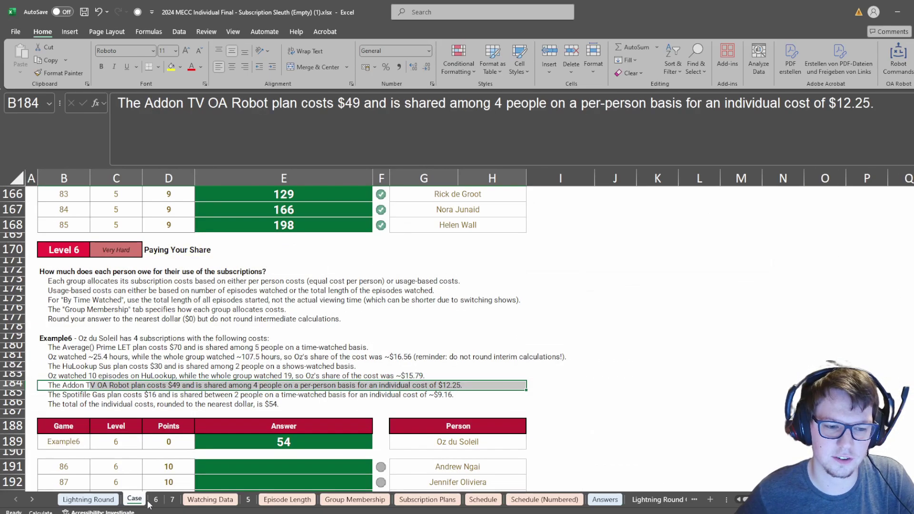
On sheet 6, wrap the total in L7 as =ROUND(SUM(A6:A17);0) to round it to whole dollars.
click(159, 499)
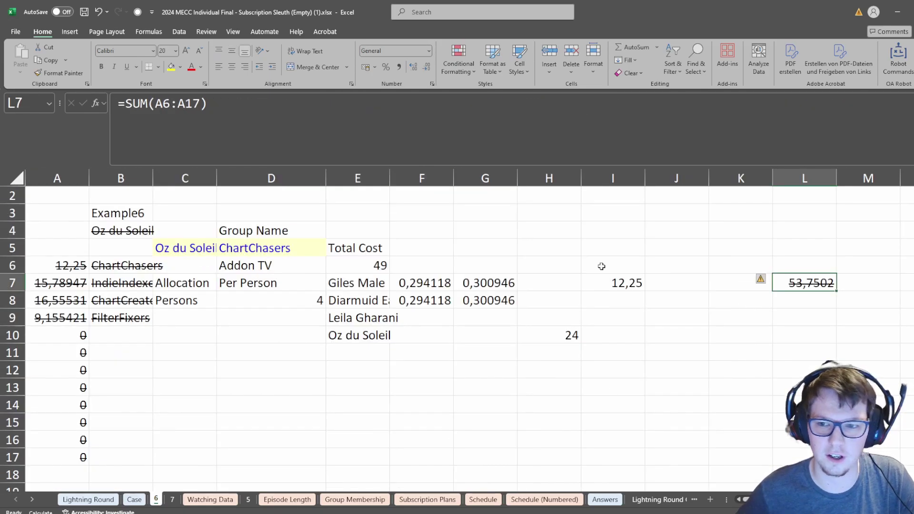
click(125, 104)
text(round()
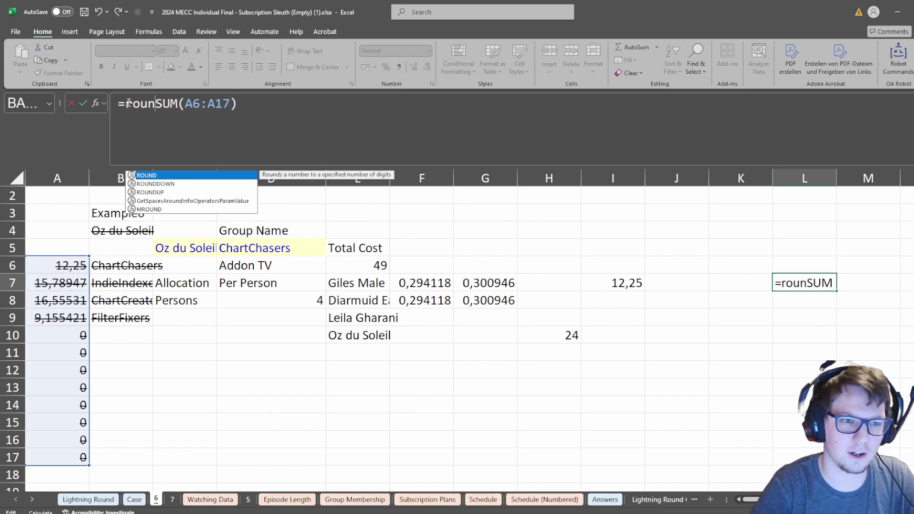
click(375, 126)
text(;0)
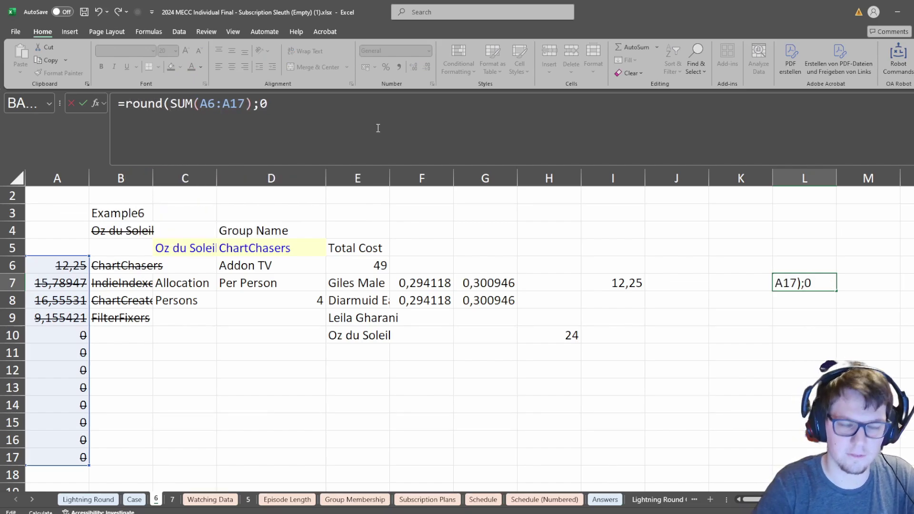
key(Return)
Copy the Level 6 game numbers 86 to 105 from the Case sheet into column K of sheet 6, starting at K8.
click(134, 500)
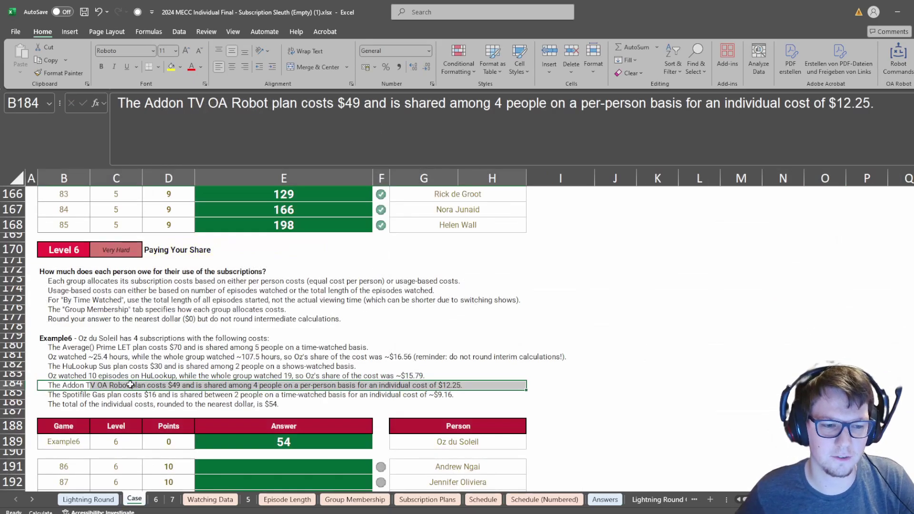
click(72, 466)
key(ctrl+shift+Down)
key(ctrl+c)
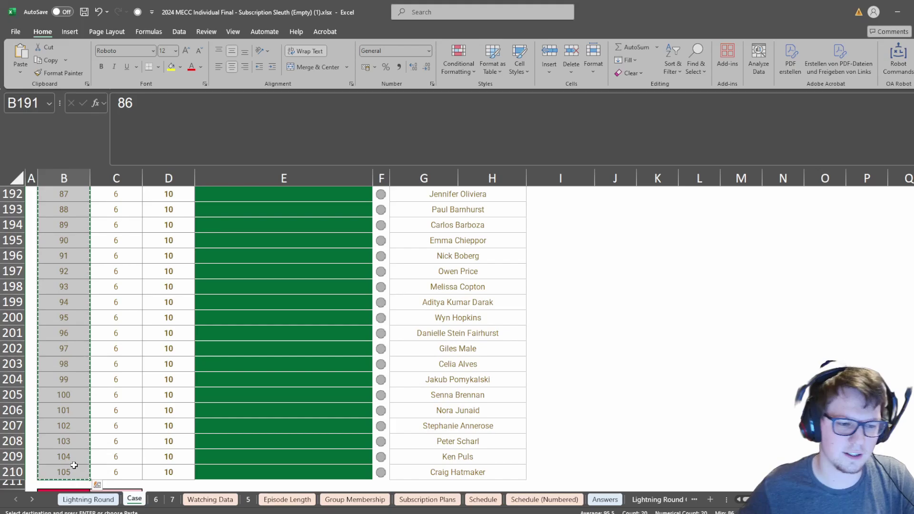
click(155, 500)
click(727, 286)
click(714, 303)
key(ctrl+v)
Create a one-variable data table over K7:L27 with B3 as the column input cell.
key(Up)
key(shift+Right)
key(shift+Down)
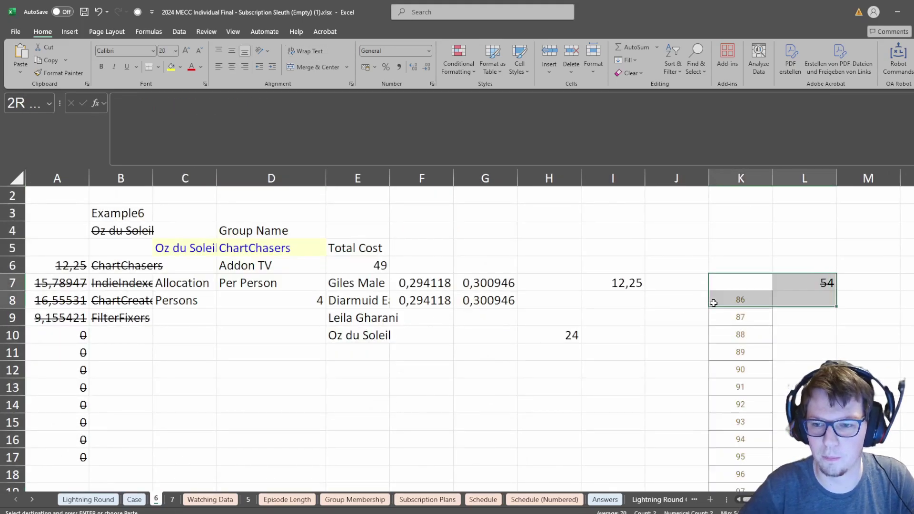
key(ctrl+shift+Down)
key(alt+d)
key(t)
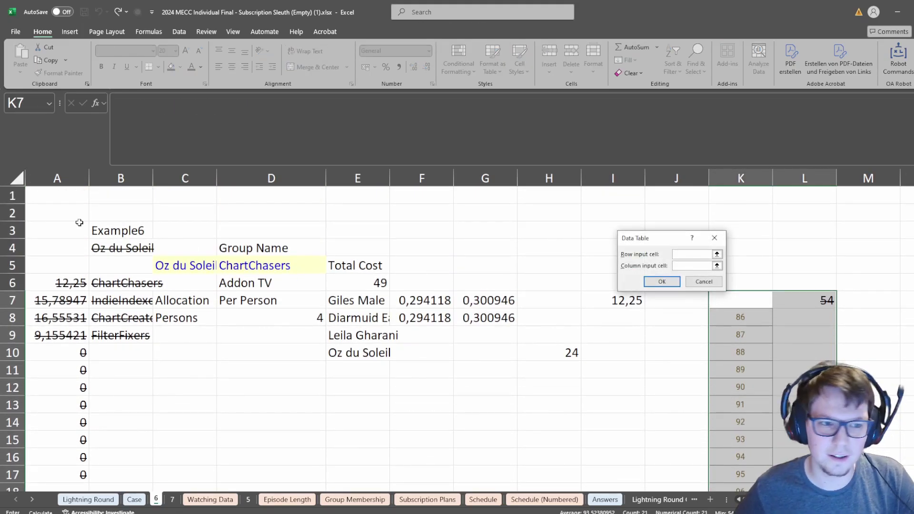
click(120, 230)
key(Return)
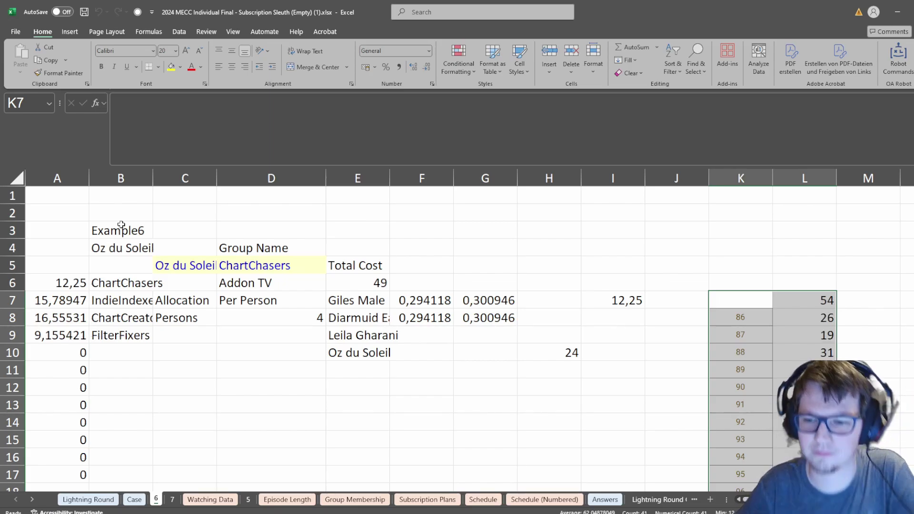
Copy the data table results from L8 down and paste them as values into the Level 6 answers from E191 on the Case sheet.
key(Down)
key(Right)
key(ctrl+shift+Down)
key(ctrl+c)
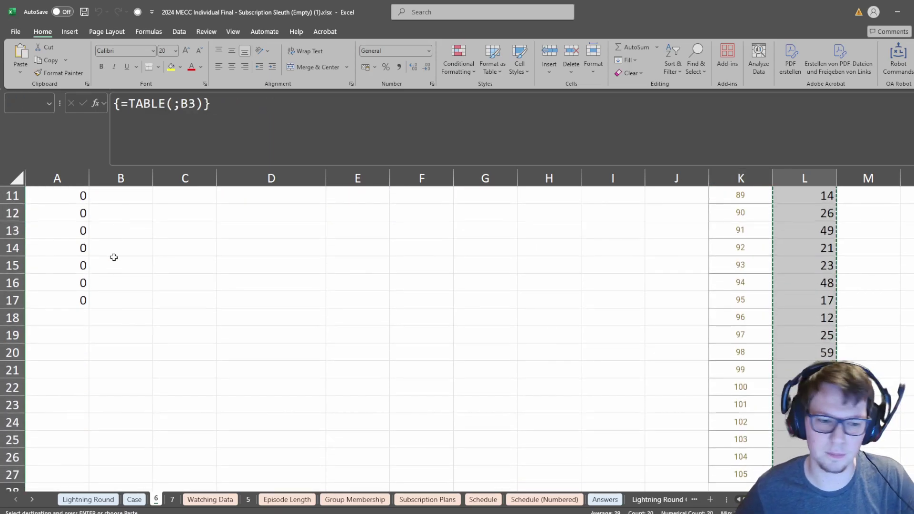
click(145, 502)
scroll(256, 276, up, 2)
click(267, 267)
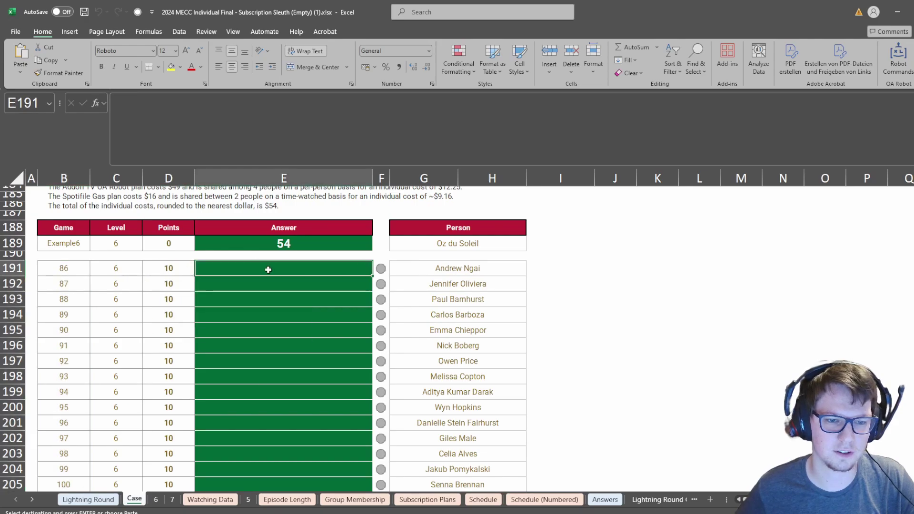
right_click(267, 267)
click(308, 257)
scroll(473, 333, down, 6)
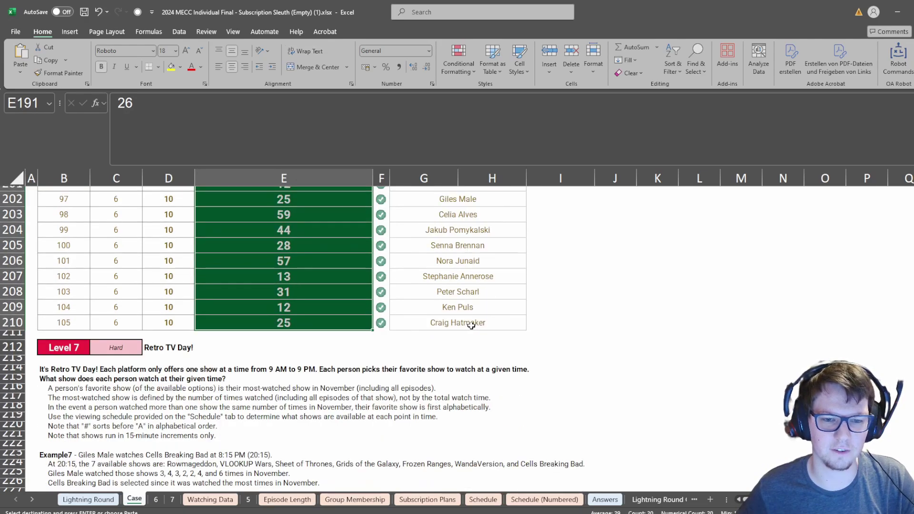
Examine the bonus questions near the start of the Case sheet and read the full Bonus 1 question in G25.
scroll(462, 386, up, 20)
scroll(566, 281, down, 6)
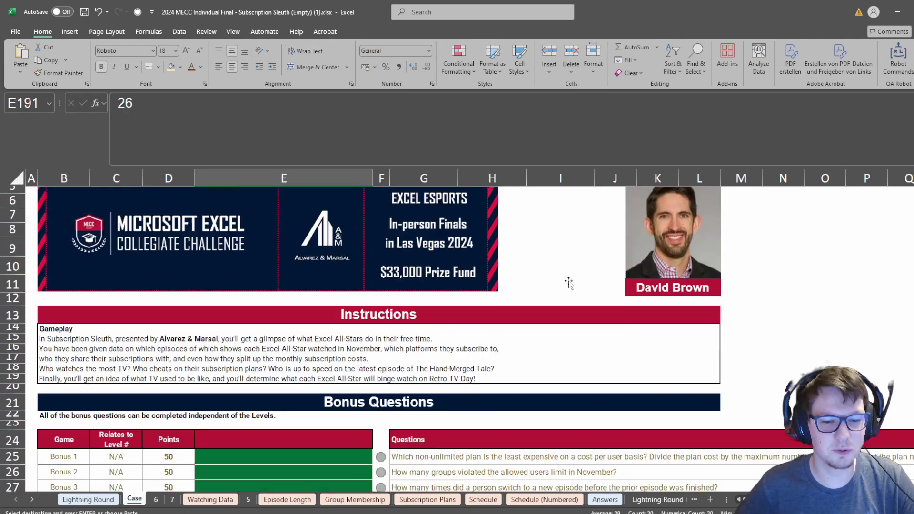
scroll(320, 302, down, 6)
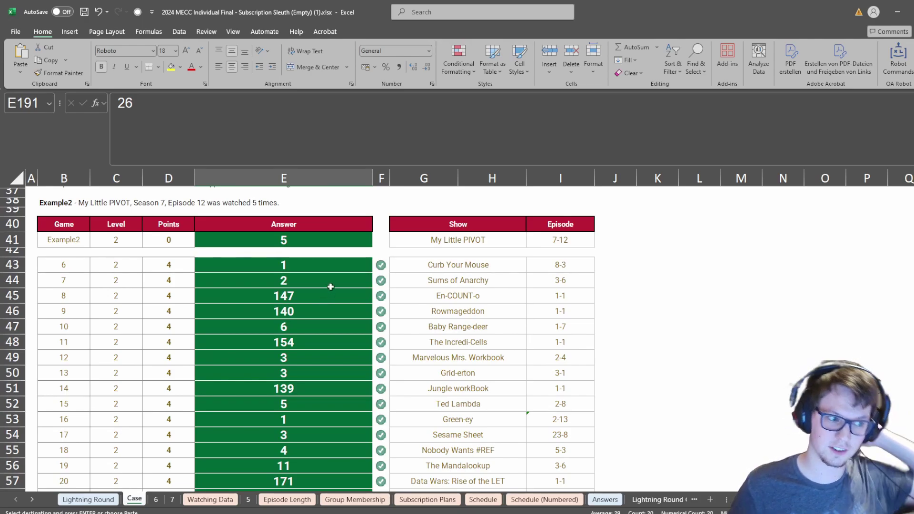
click(313, 323)
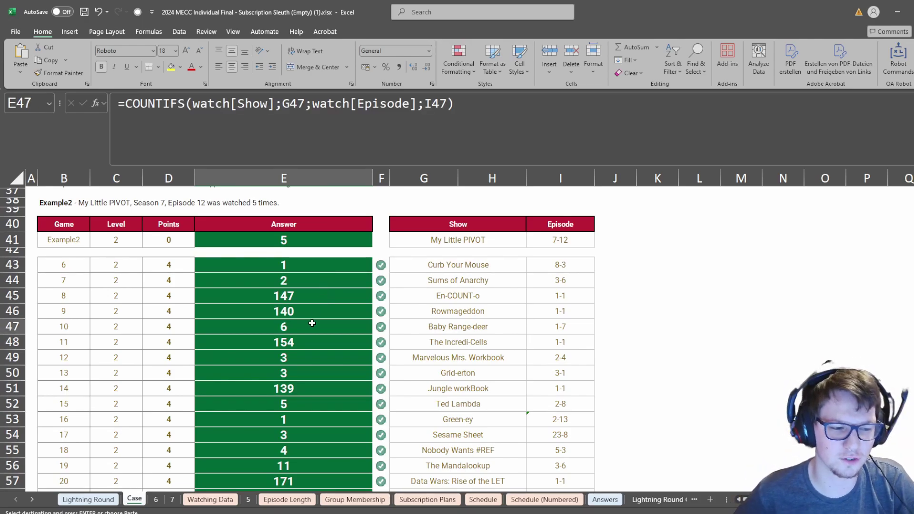
scroll(444, 322, up, 11)
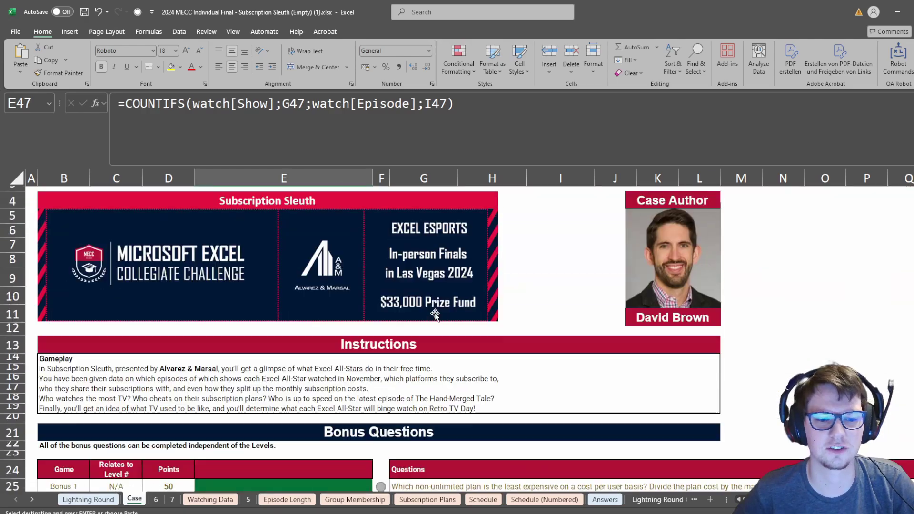
scroll(429, 323, down, 3)
click(269, 337)
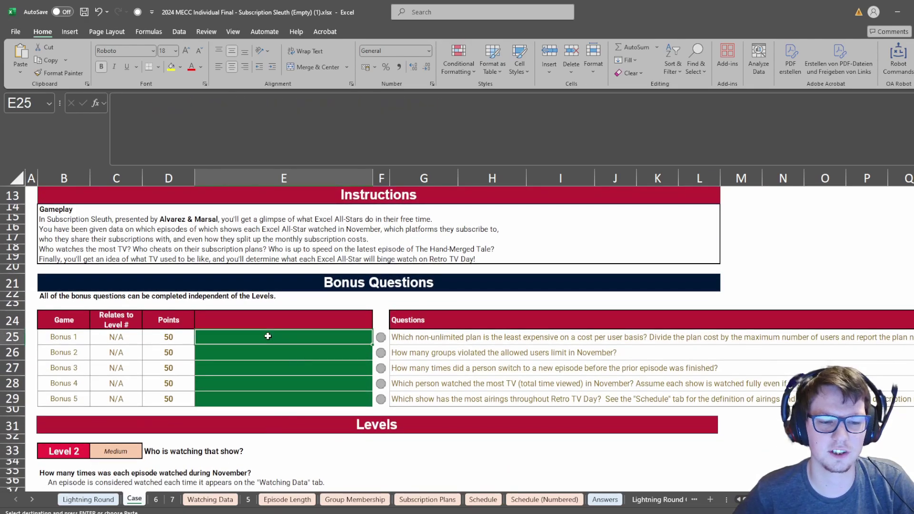
drag(512, 338, 285, 339)
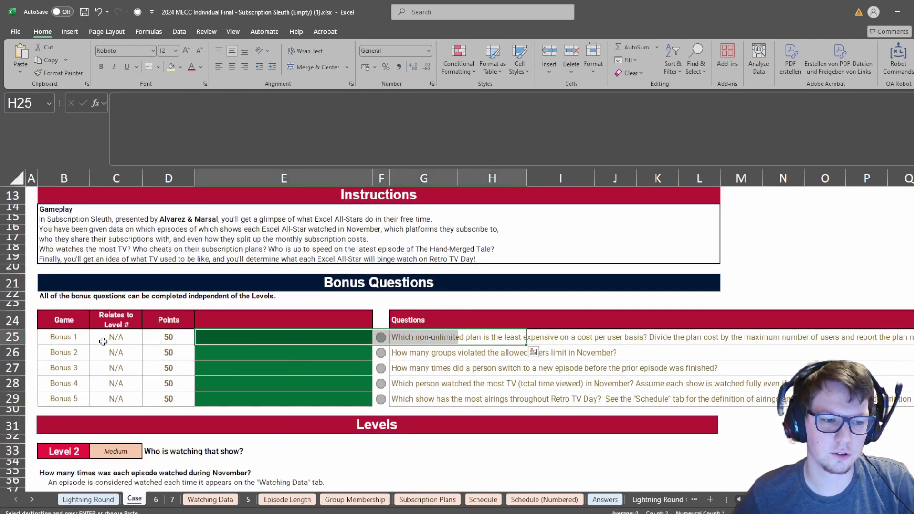
drag(69, 339, 450, 336)
click(434, 341)
key(ctrl+Left)
key(Left)
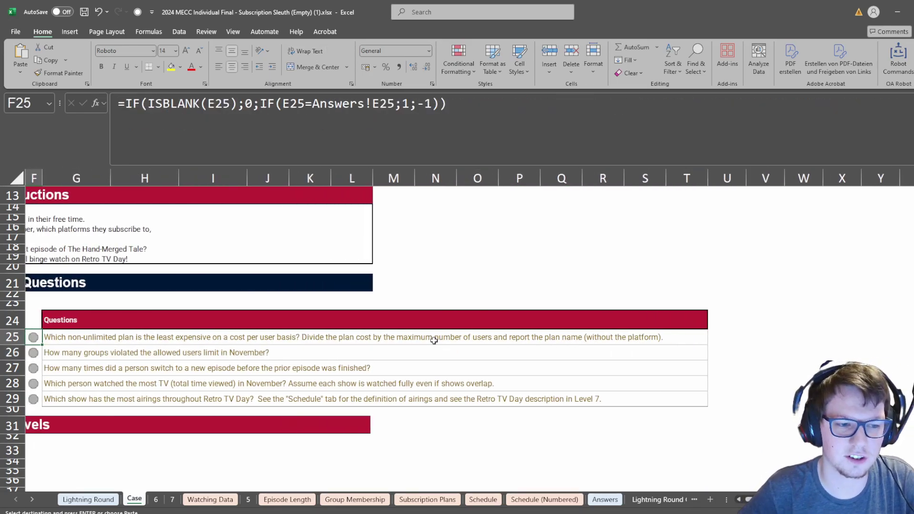
key(Right)
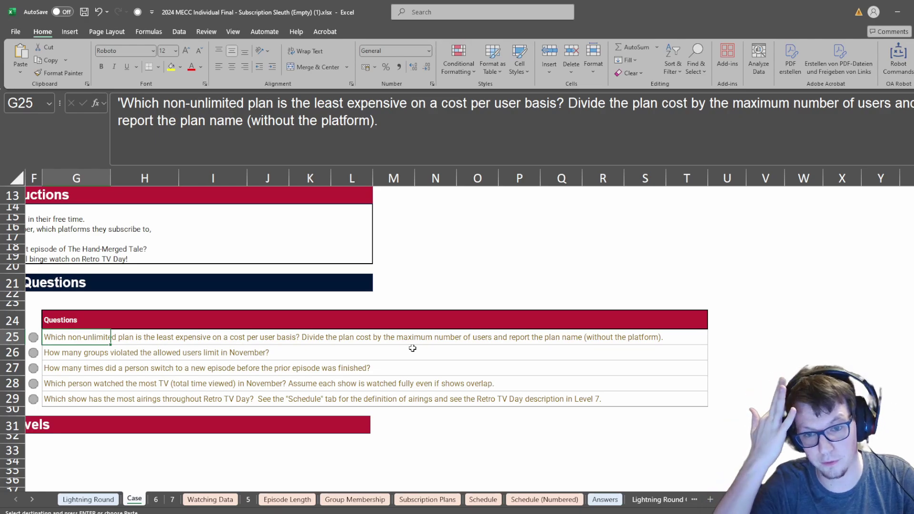
On the Subscription Plans sheet, enter =[@[Cost/Month]]/[@[Allowed Users]] in F5 to calculate each plan's cost per user.
click(435, 501)
click(641, 273)
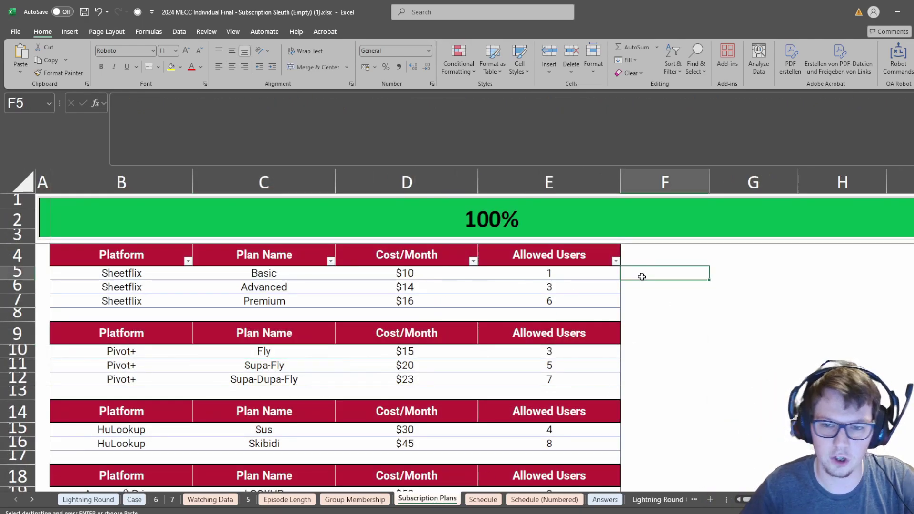
text(=)
key(Left)
key(Left)
text(/)
key(Left)
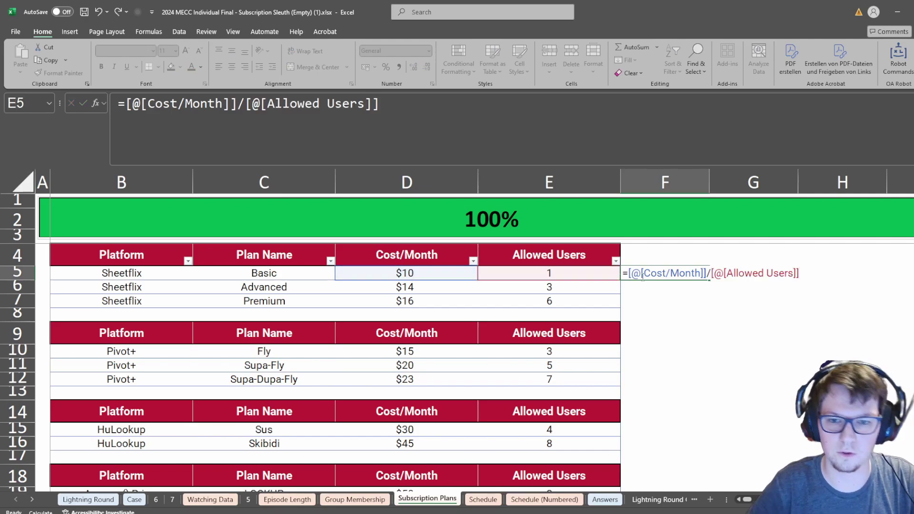
key(ctrl+Return)
Check the cost-per-user results in column F across the plan, blank and repeated header rows.
key(Down)
key(Down)
key(Down)
key(Down)
key(Down)
key(Down)
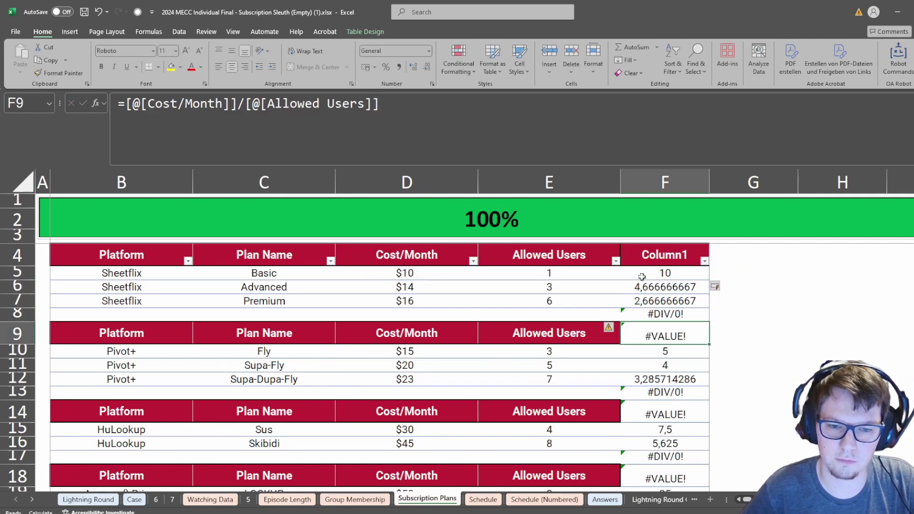
key(Right)
key(Right)
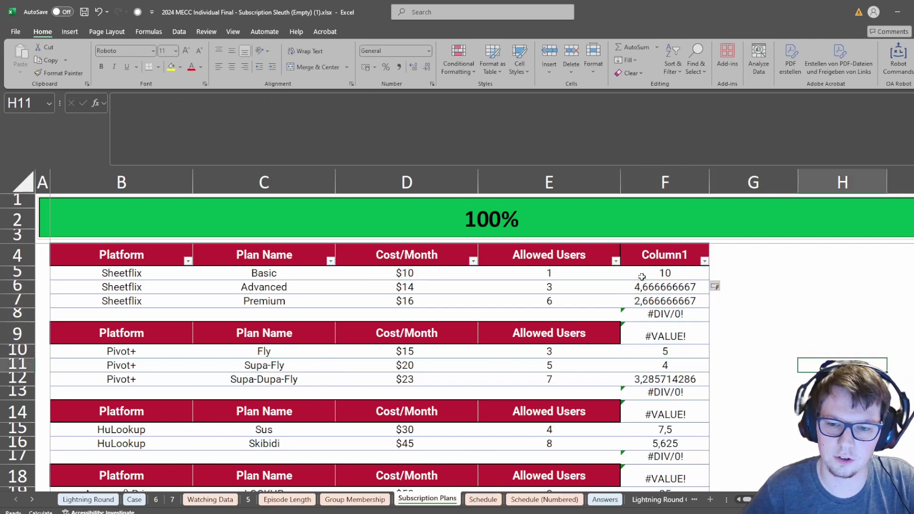
key(Left)
key(Left)
Wrap the F5 cost-per-user formula in IFERROR with 10000 as the fallback value.
click(642, 277)
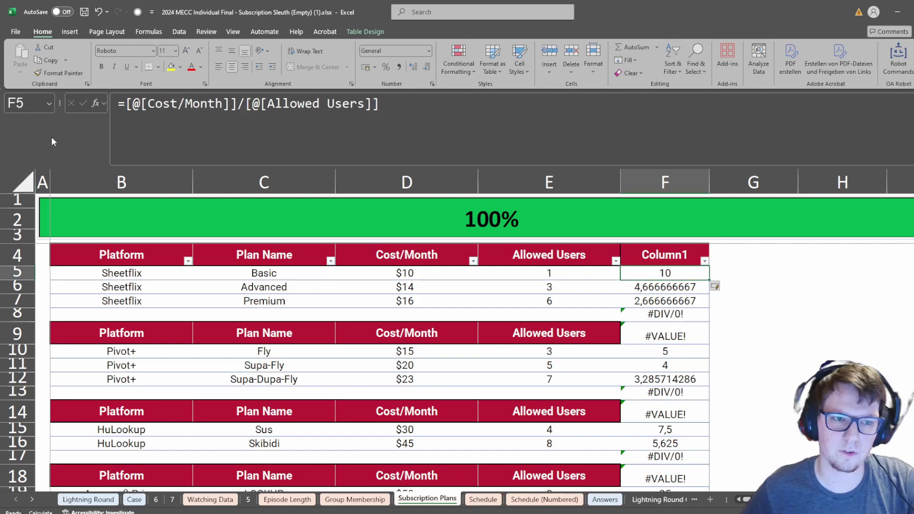
click(121, 104)
text(ife)
key(Tab)
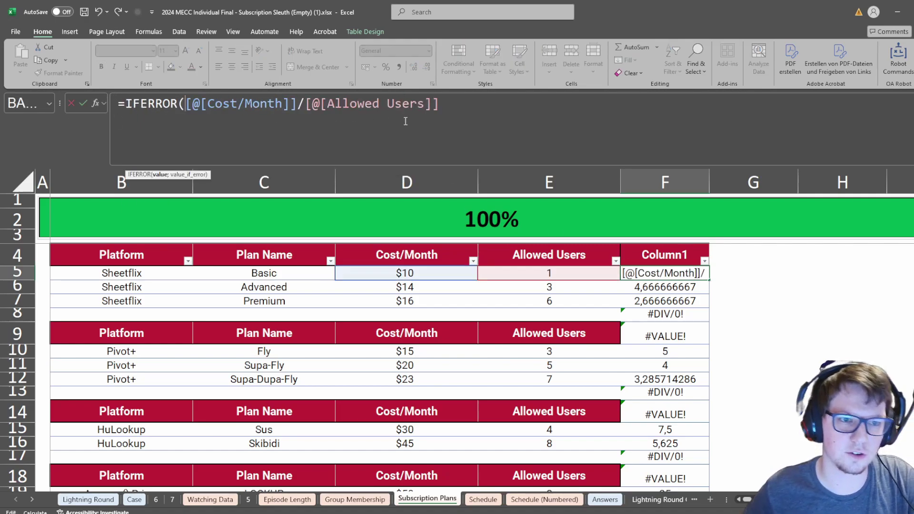
text(;10000))
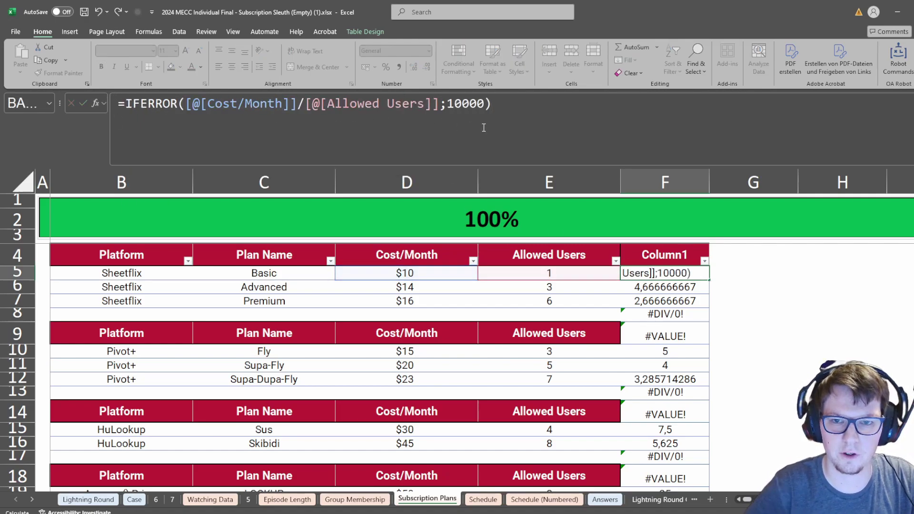
key(Return)
Begin an _XMIN formula in H6 with plans[Column1] as its array argument.
key(Right)
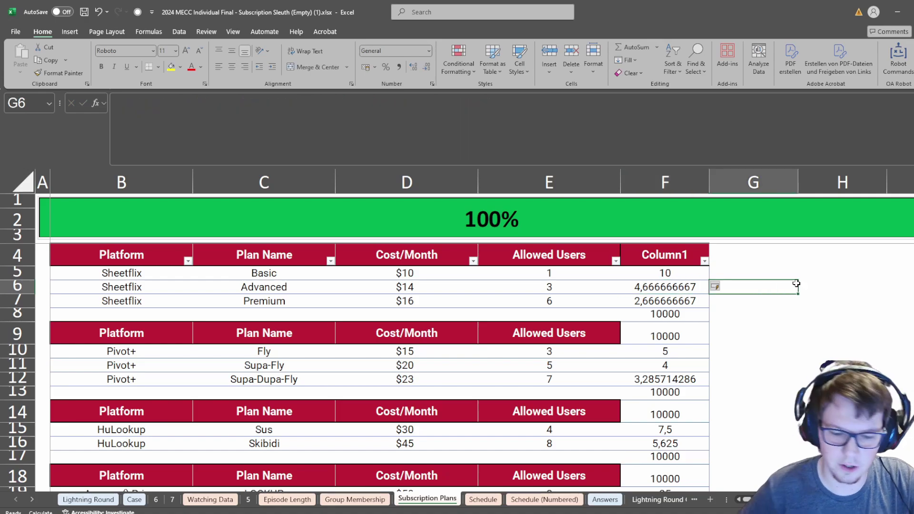
key(Right)
text(=_XMAX()
key(Tab)
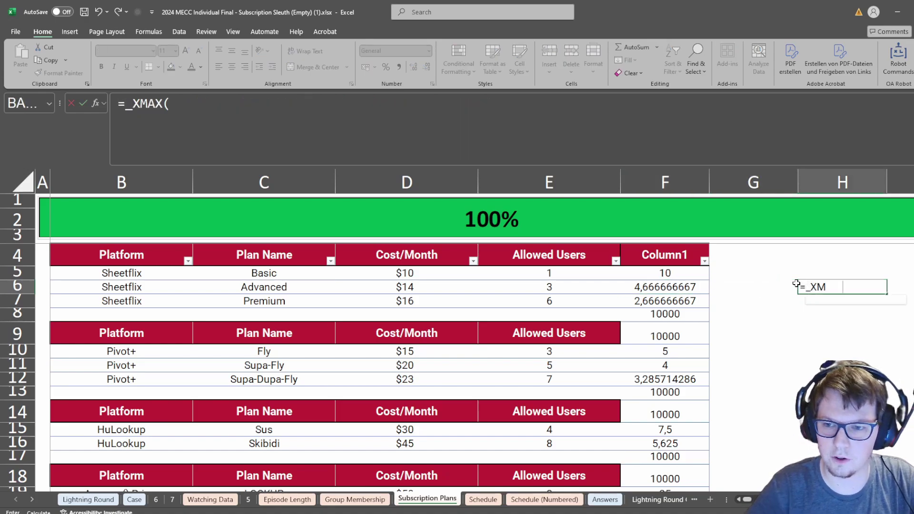
key(Down)
key(BackSpace)
key(BackSpace)
key(BackSpace)
key(BackSpace)
key(BackSpace)
text(IN()
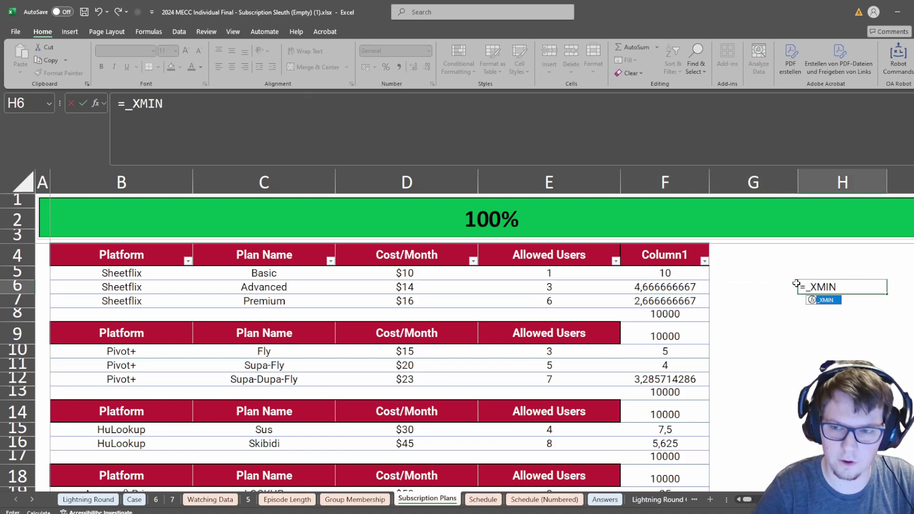
key(Left)
key(Left)
key(ctrl+space)
text(;)
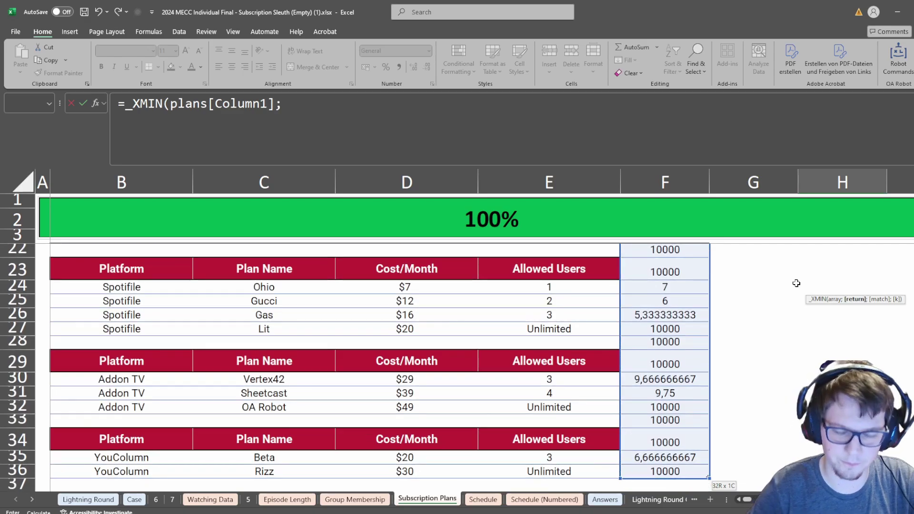
Try to complete the H6 formula with the plan names in C5:C7 as the return range.
key(Left)
key(Left)
key(Left)
key(Left)
key(Left)
key(Up)
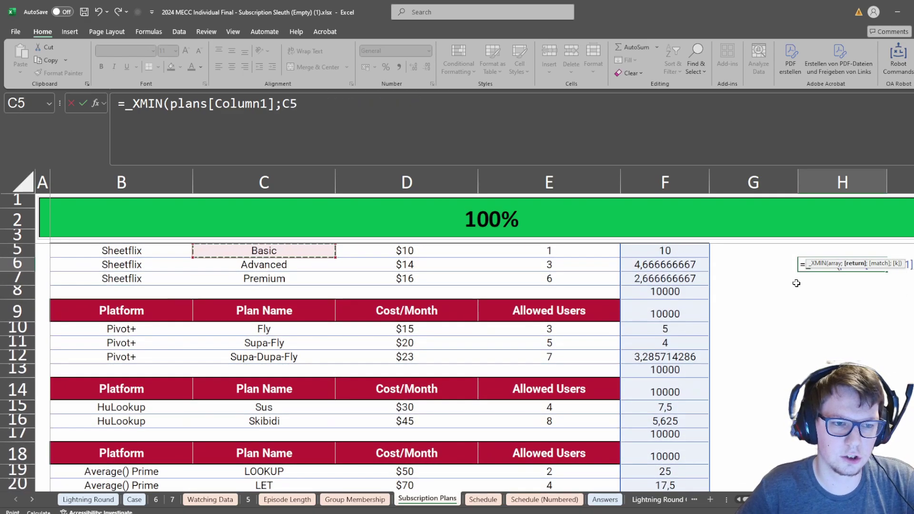
key(Up)
key(Down)
key(ctrl+shift+Down)
text())
key(Return)
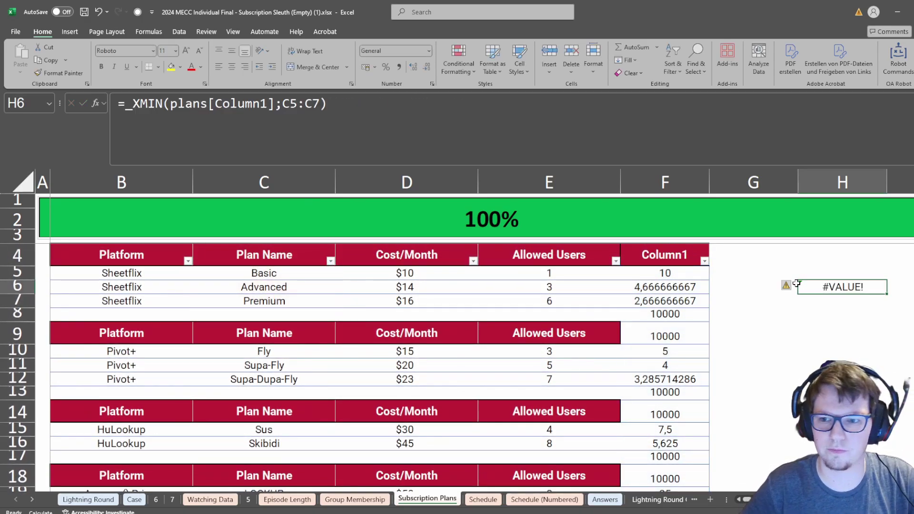
Replace the return range of the H6 _XMIN formula with plans[Plan Name].
drag(329, 107, 283, 112)
text(plans)
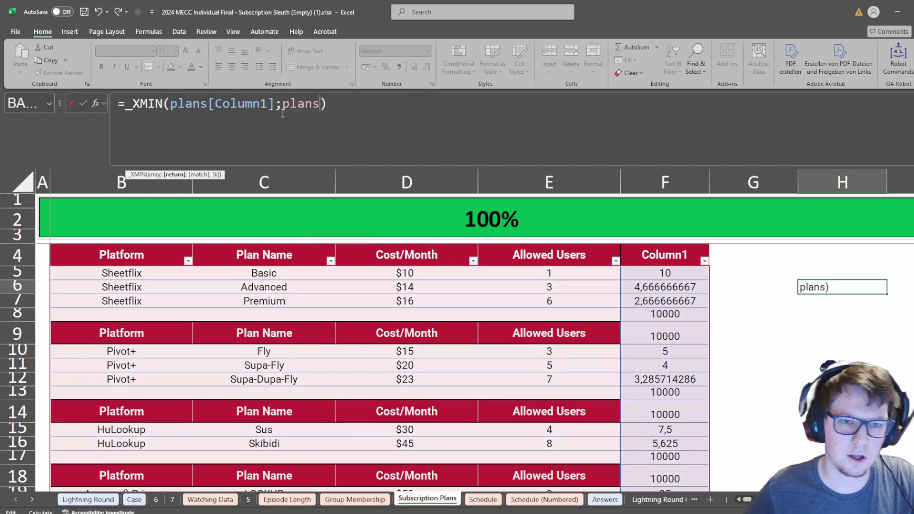
text([)
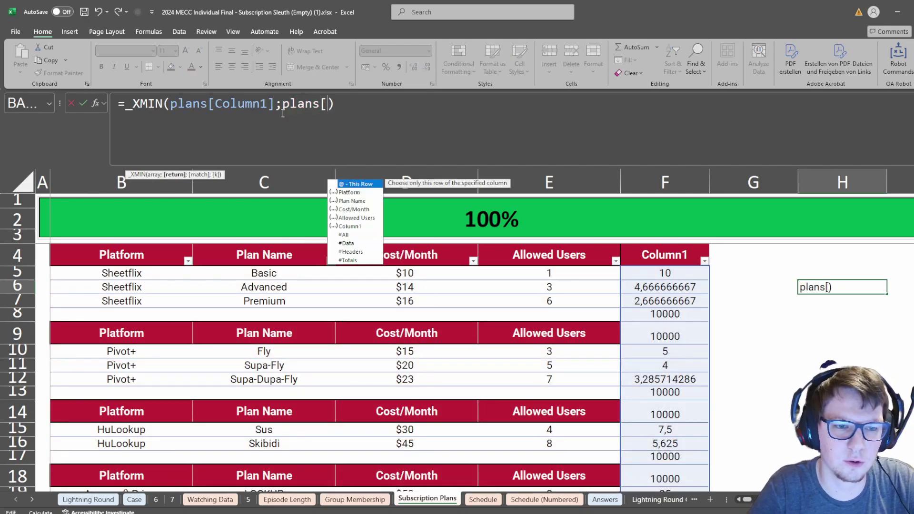
text(Plan Name])
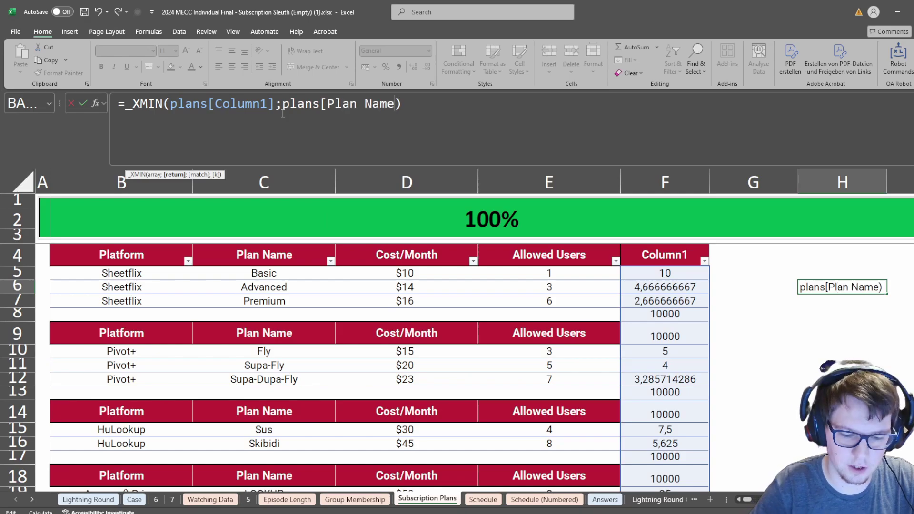
key(Return)
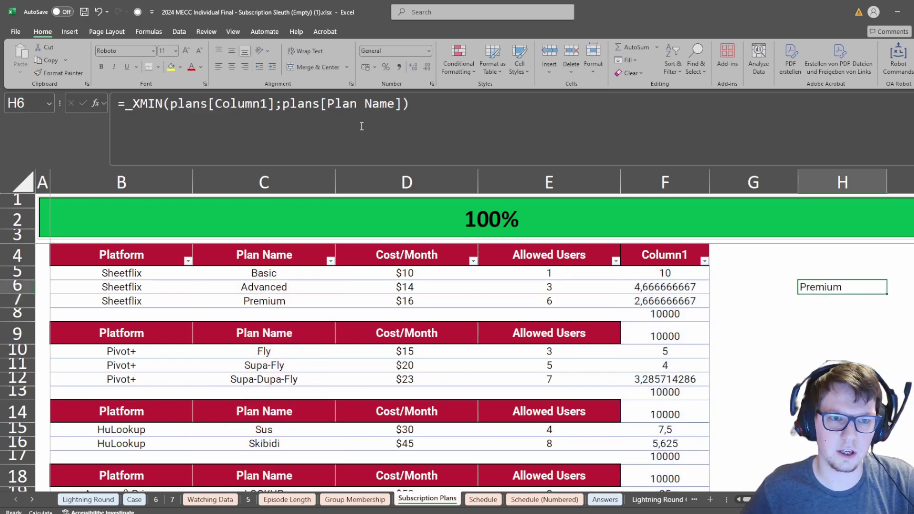
Move the formula =_XMIN(plans[Column1];plans[Plan Name]) from H6 to the Bonus 1 answer cell E25 on the Case sheet.
click(381, 115)
key(Escape)
key(Delete)
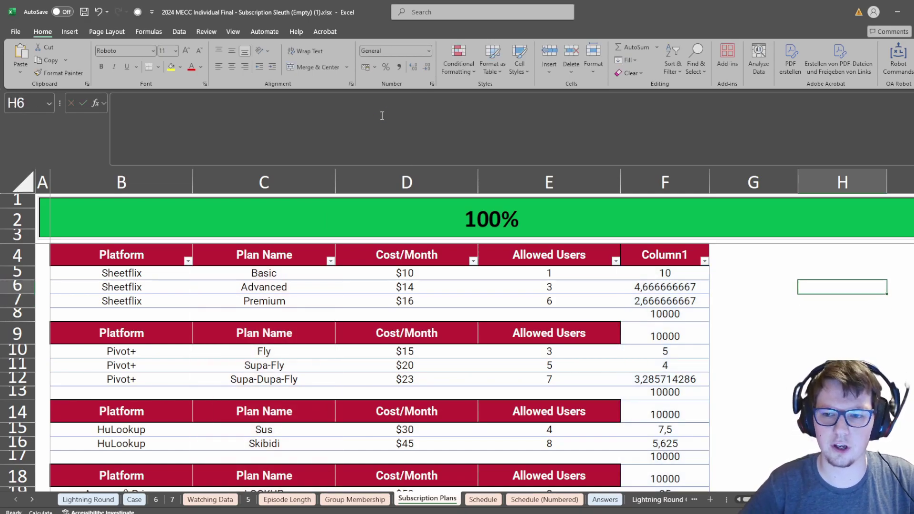
click(135, 499)
drag(211, 369, 29, 354)
click(275, 337)
click(213, 117)
text(=_XMIN(plans[column1];plans[Plan Name]))
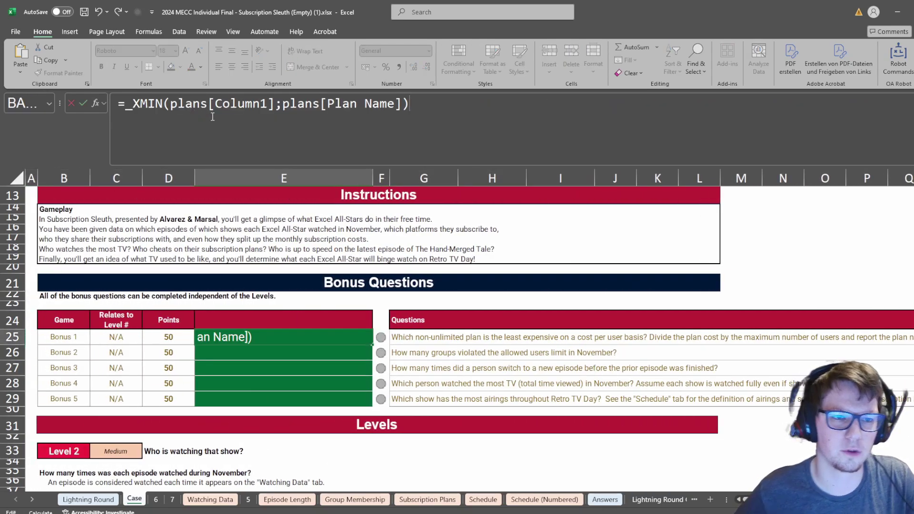
key(Return)
key(Up)
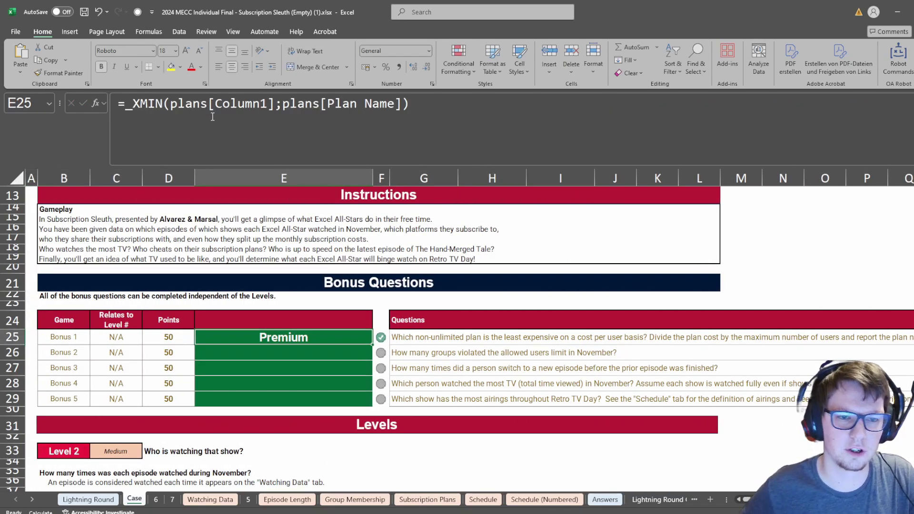
click(286, 346)
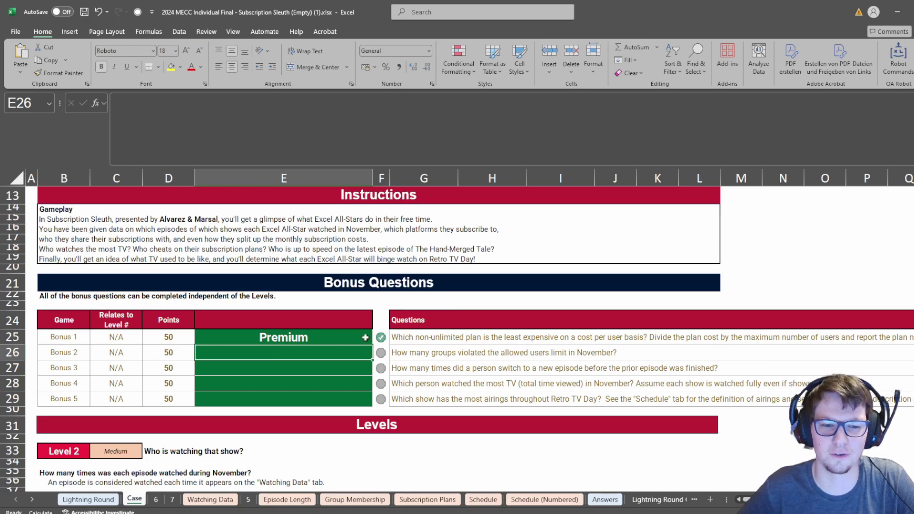
drag(366, 338, 567, 396)
click(350, 331)
click(316, 351)
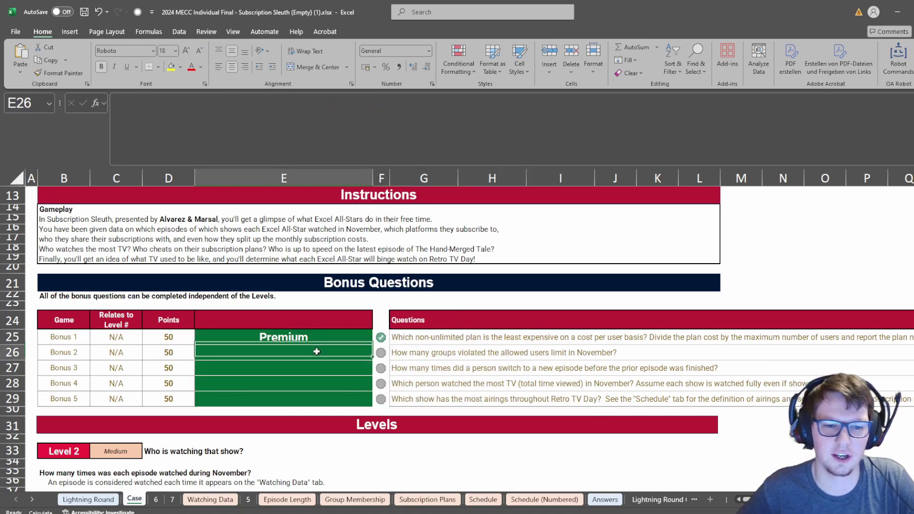
text(=_XMAX()
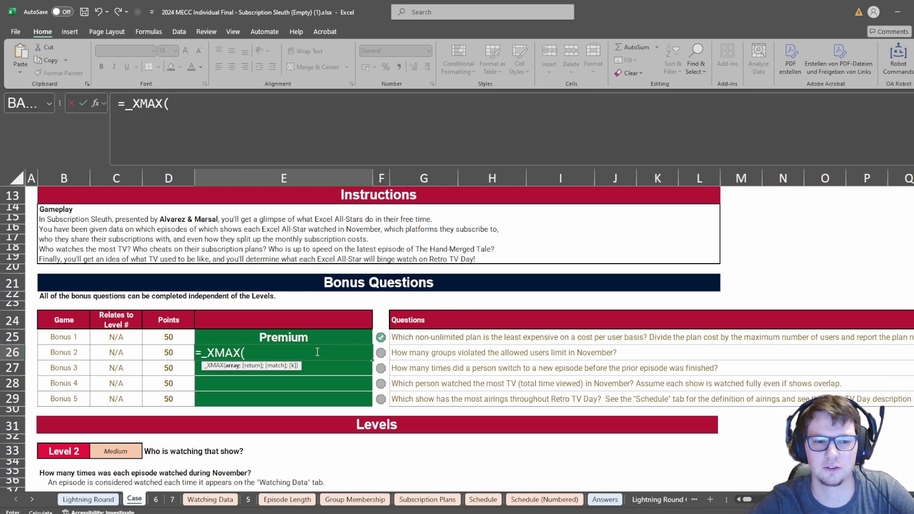
key(Escape)
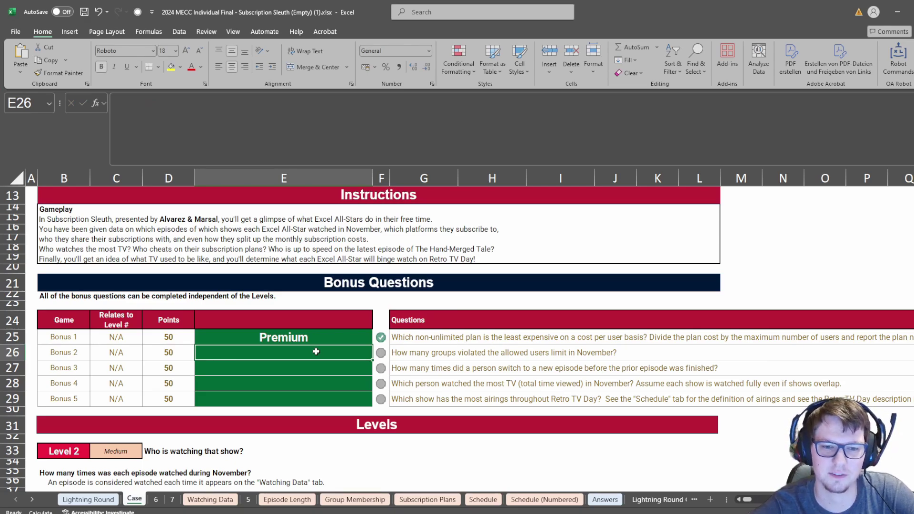
Read the Bonus 2 question in G26 and clear the Full Name filter on the Group Membership sheet.
key(Right)
key(Right)
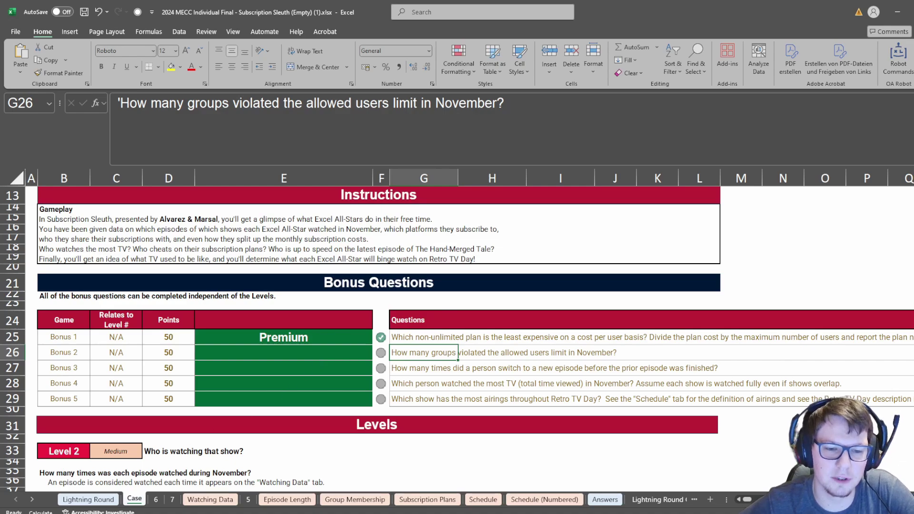
click(355, 500)
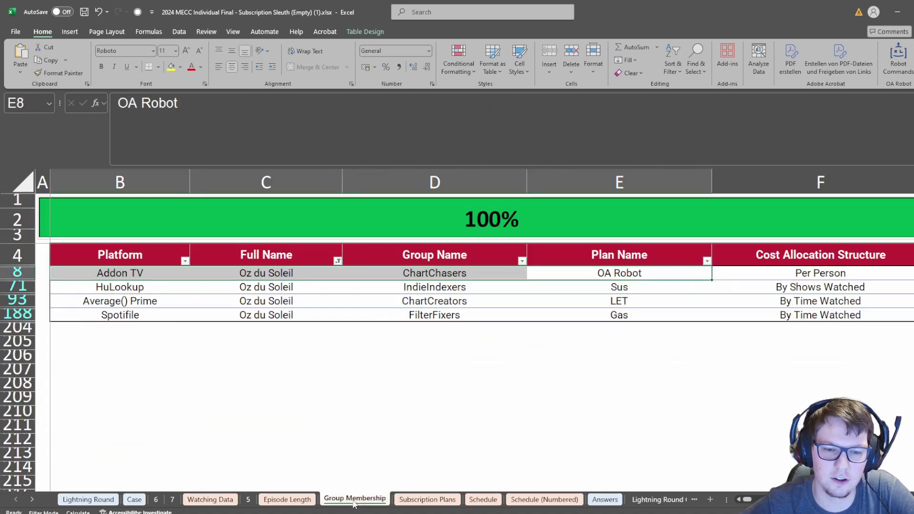
click(644, 300)
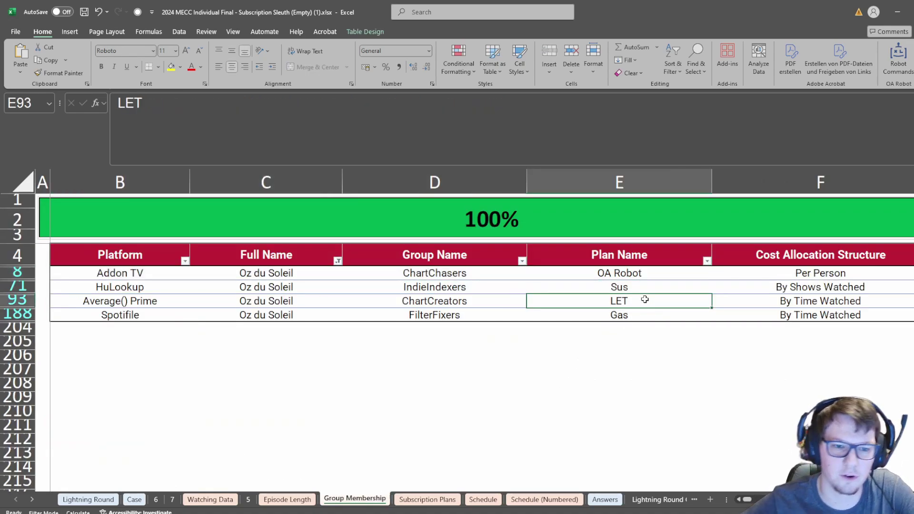
click(338, 265)
click(331, 276)
click(338, 261)
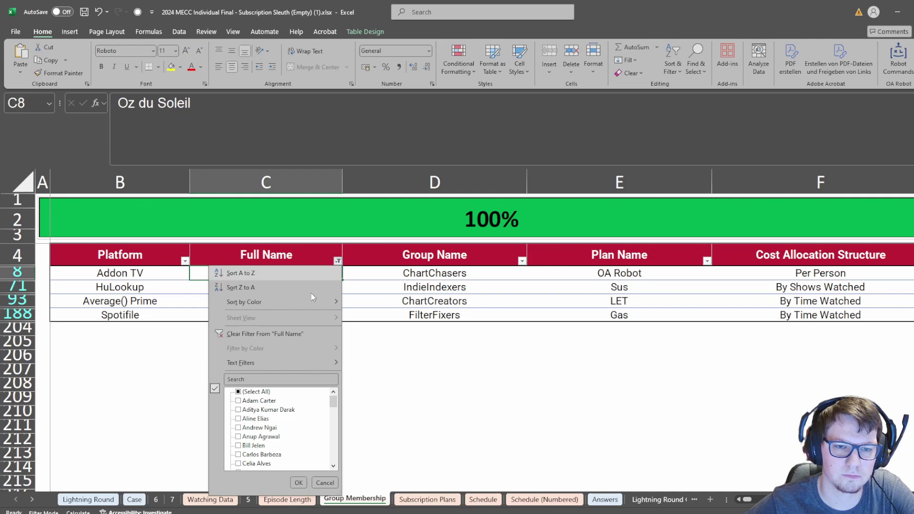
click(240, 391)
click(299, 482)
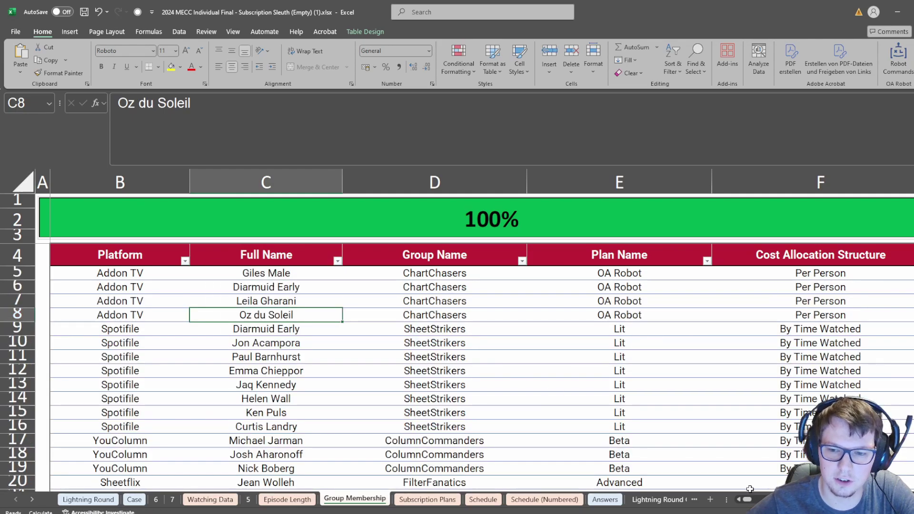
Insert two blank columns before column J, beside the group names and their cost allocation structures.
drag(747, 501, 748, 500)
click(668, 300)
click(638, 288)
click(693, 288)
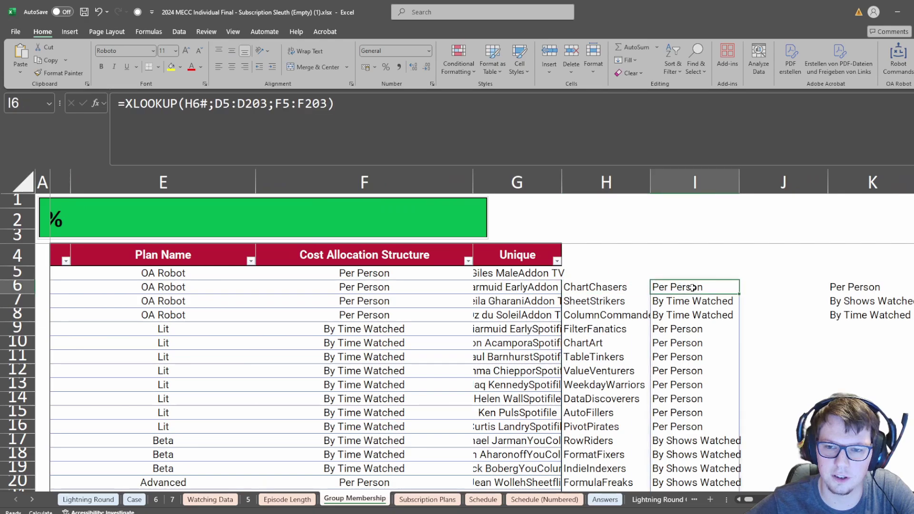
click(804, 293)
drag(784, 182, 871, 182)
right_click(774, 184)
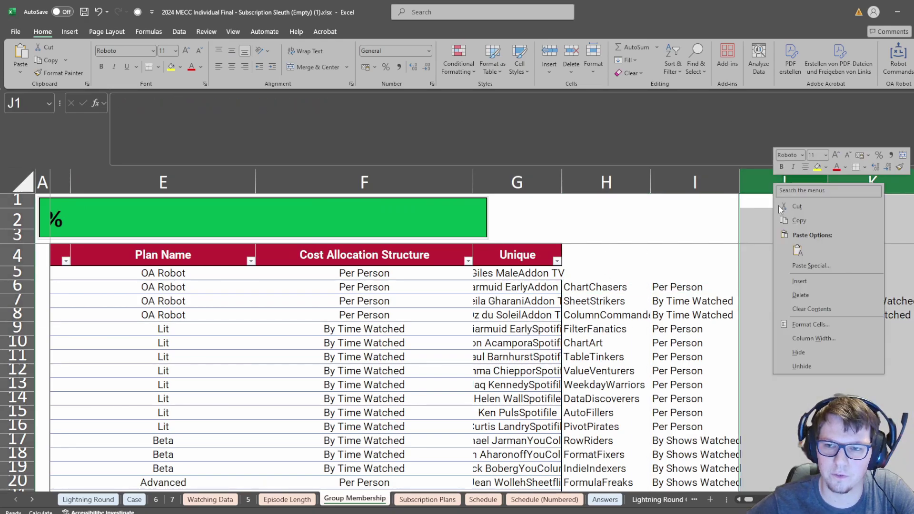
click(800, 294)
click(744, 288)
text(=xlo)
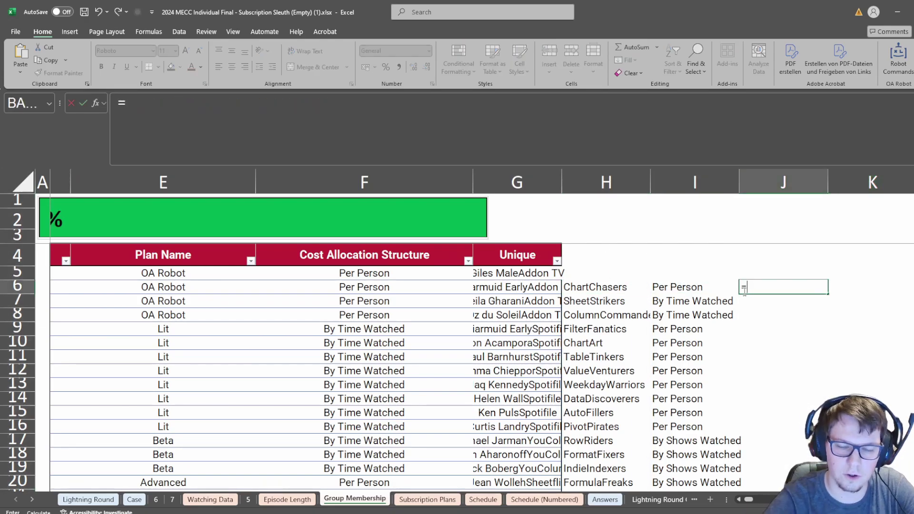
key(Tab)
key(Left)
key(Left)
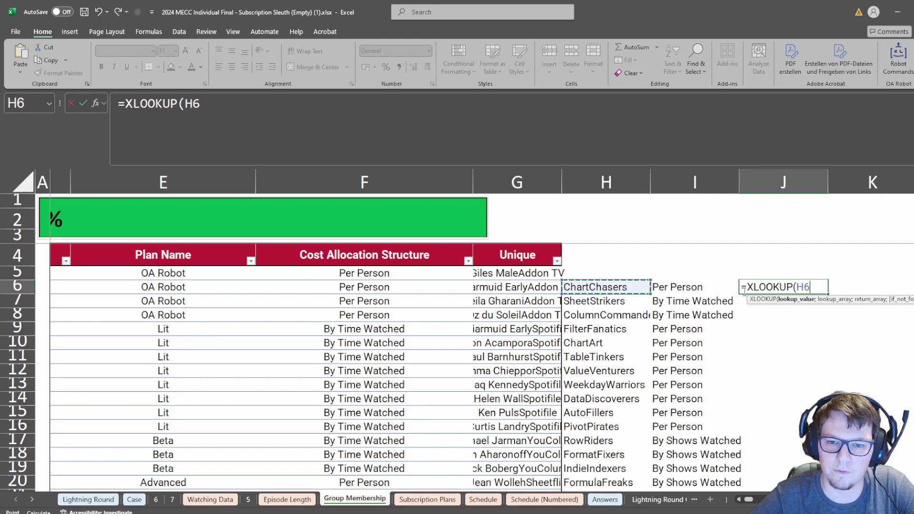
key(Escape)
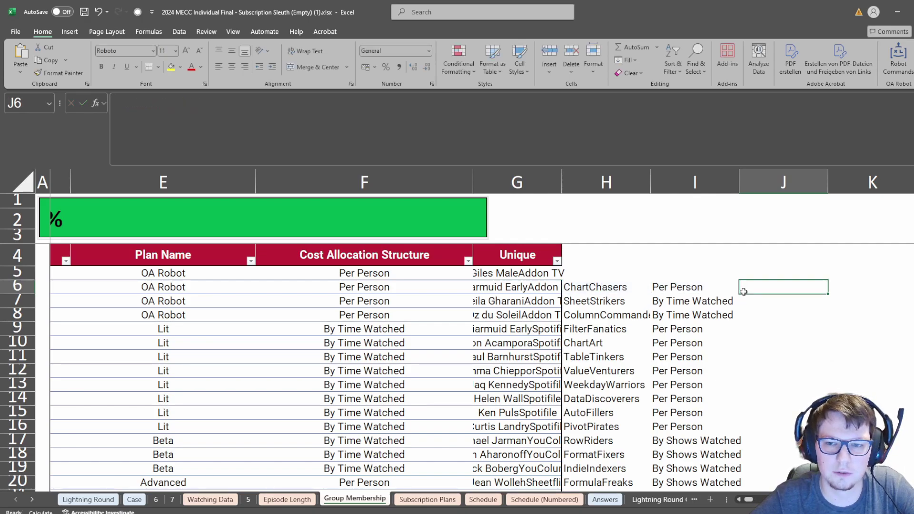
Begin an XLOOKUP formula in J6 with the spilled group list H6# as its lookup value.
text(=xlo)
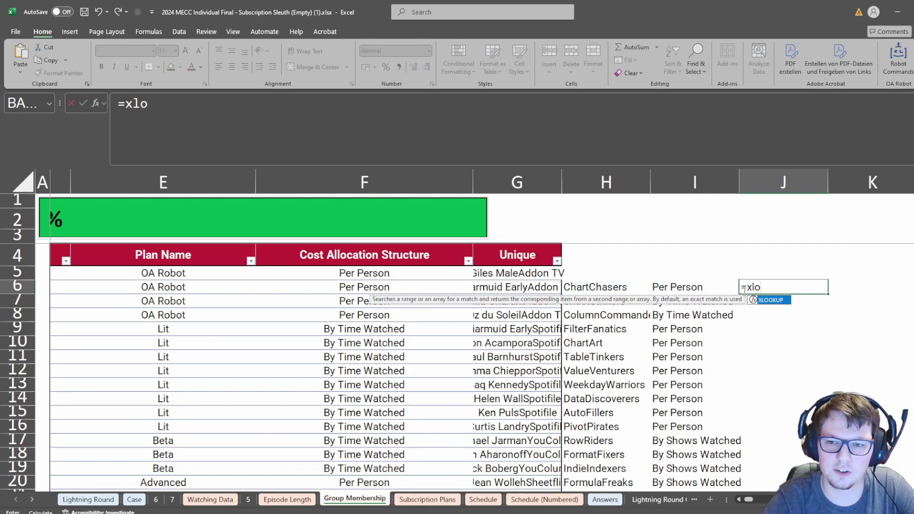
key(Tab)
key(Left)
key(Left)
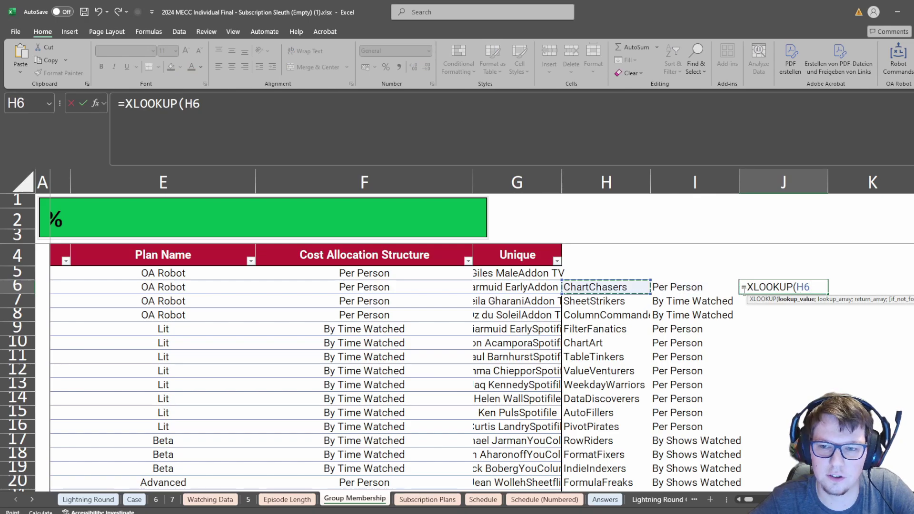
key(ctrl+shift+Down)
text(;)
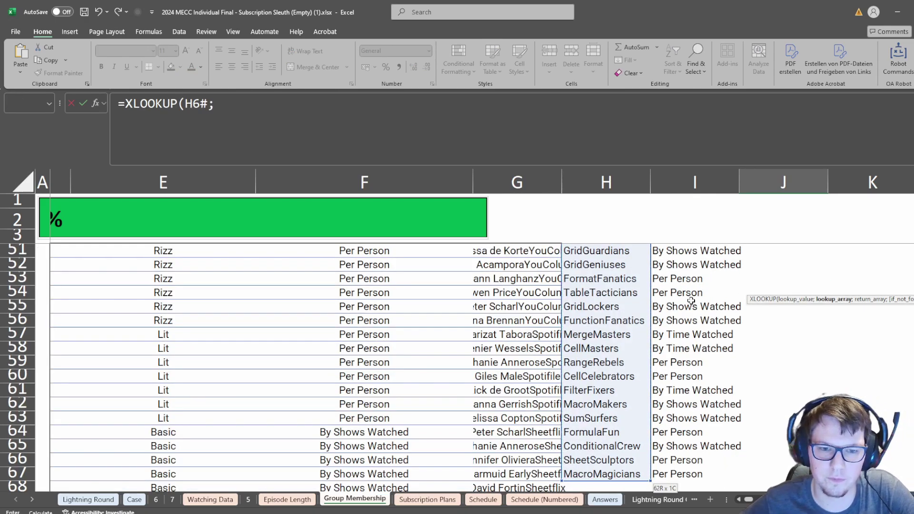
Set the lookup array of the J6 XLOOKUP to the Group Name column, groups[Group Name].
click(326, 367)
key(ctrl+Up)
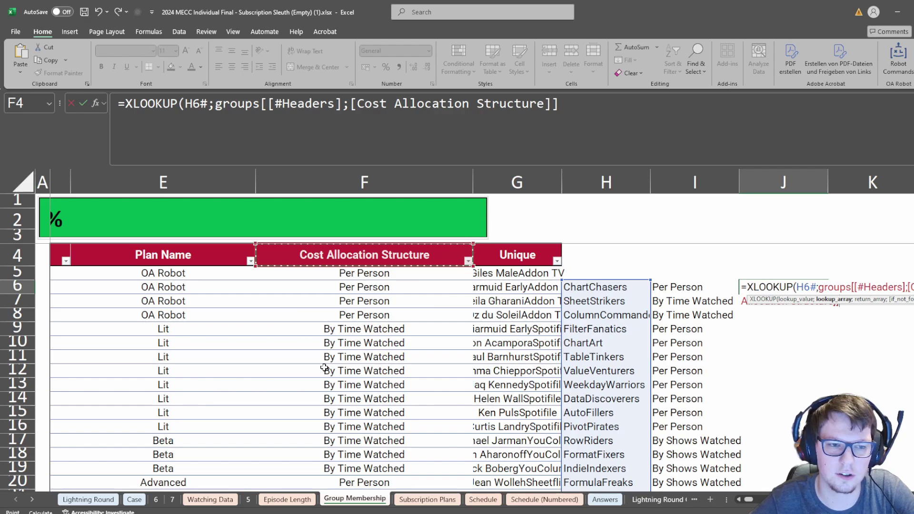
key(Down)
key(Left)
key(Left)
key(Right)
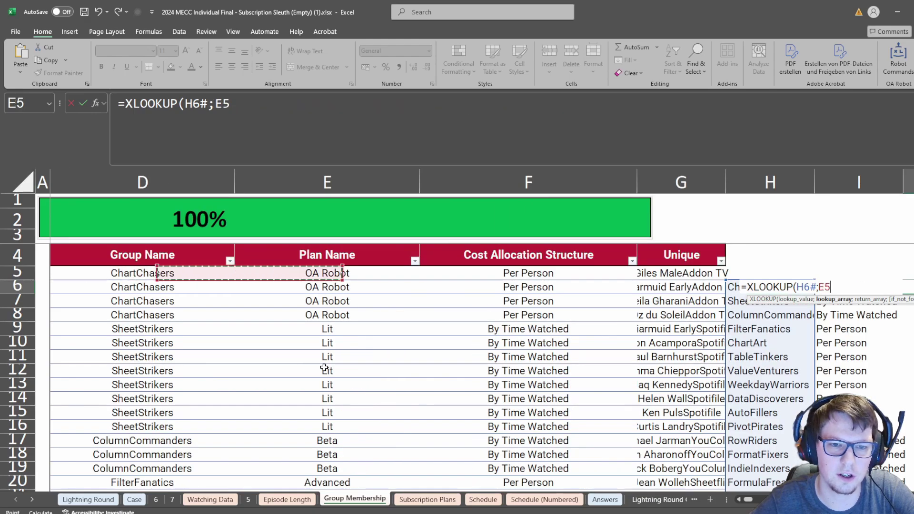
key(Left)
key(Left)
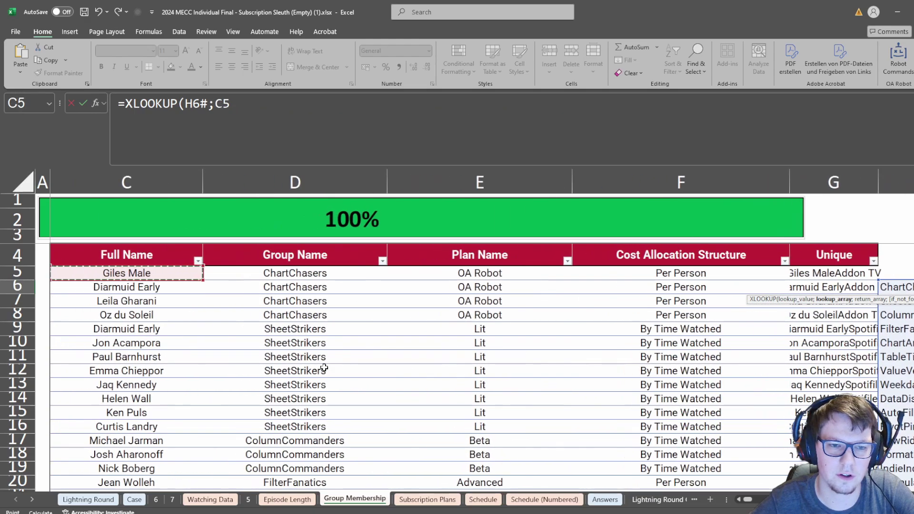
key(Right)
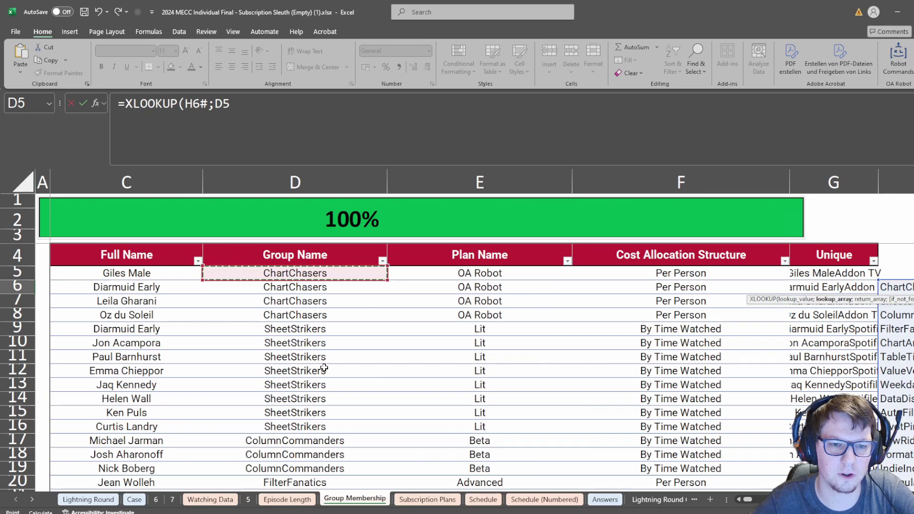
key(Left)
key(Left)
key(Left)
key(Right)
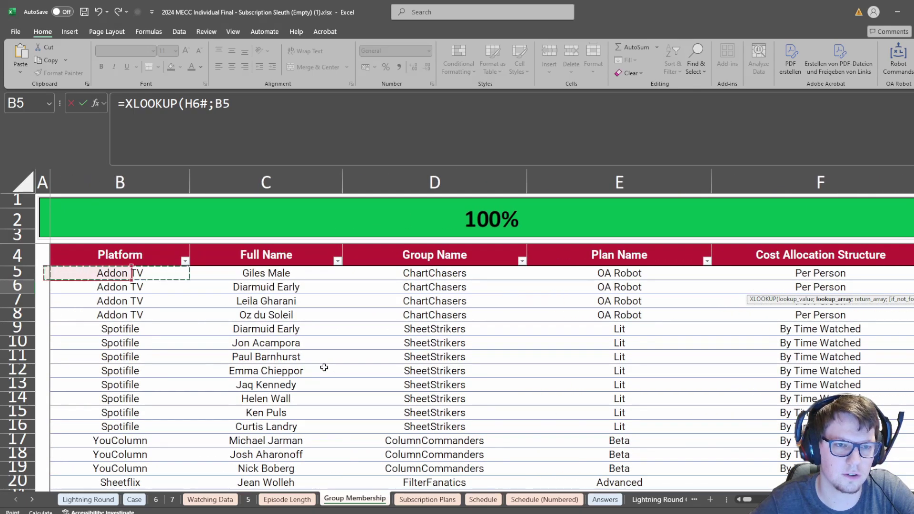
key(Right)
key(Right)
key(ctrl+shift+Down)
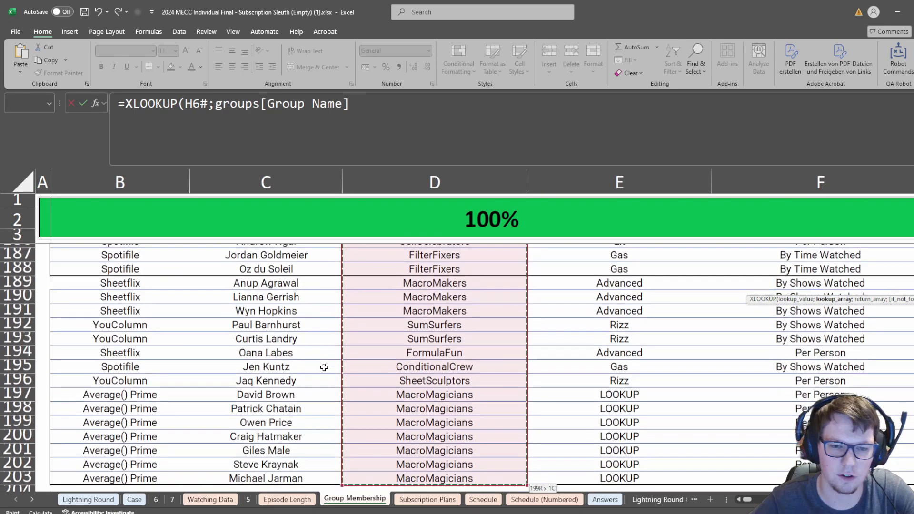
text(;)
Start the XLOOKUP return array with groups[Platform] followed by the & operator.
click(162, 388)
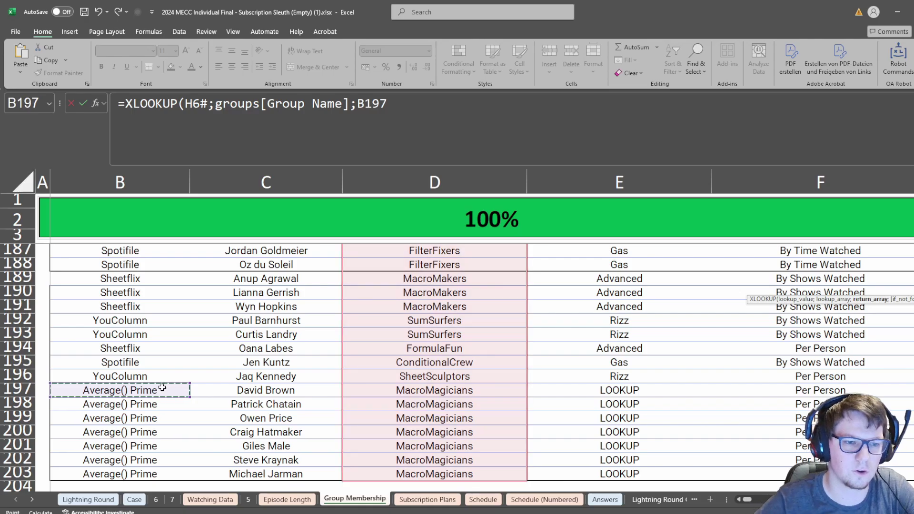
key(ctrl+Up)
key(Down)
key(ctrl+shift+Down)
text(&)
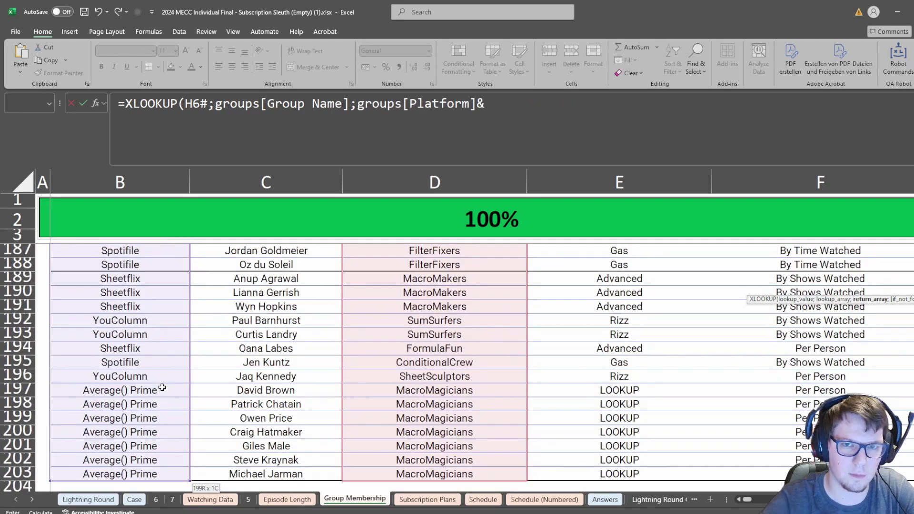
Append groups[Plan Name] to the return array, finish the J6 XLOOKUP formula and check its spilled platform-plan results.
click(677, 369)
key(ctrl+Up)
key(Down)
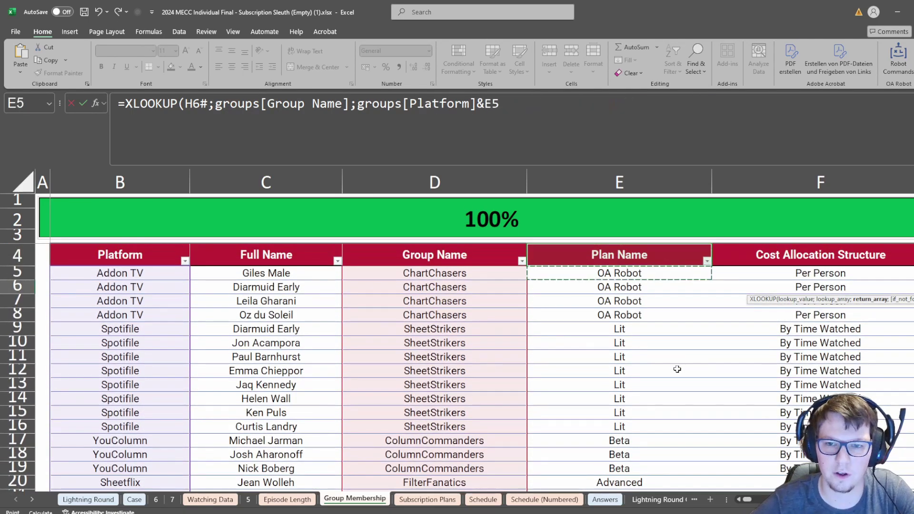
key(ctrl+shift+Down)
text())
key(ctrl+Return)
key(Right)
key(Right)
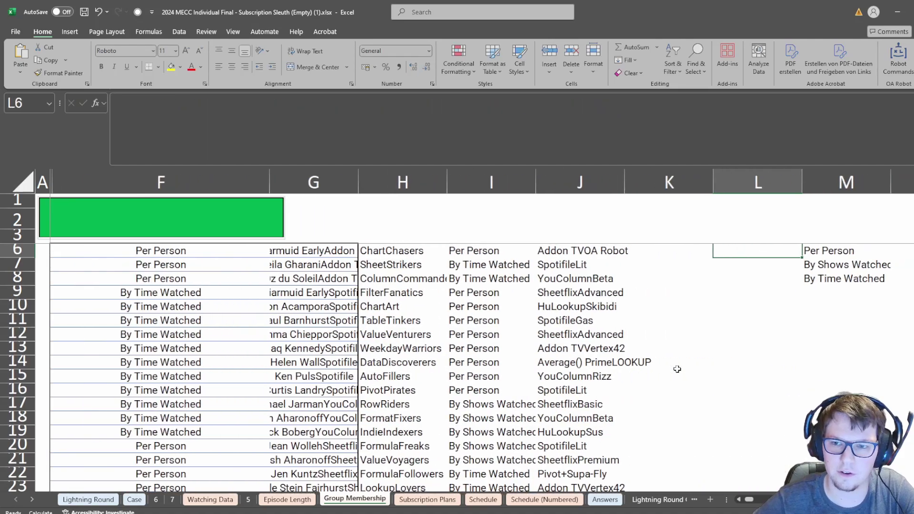
key(Left)
key(Left)
key(Up)
scroll(678, 369, up, 1)
key(Down)
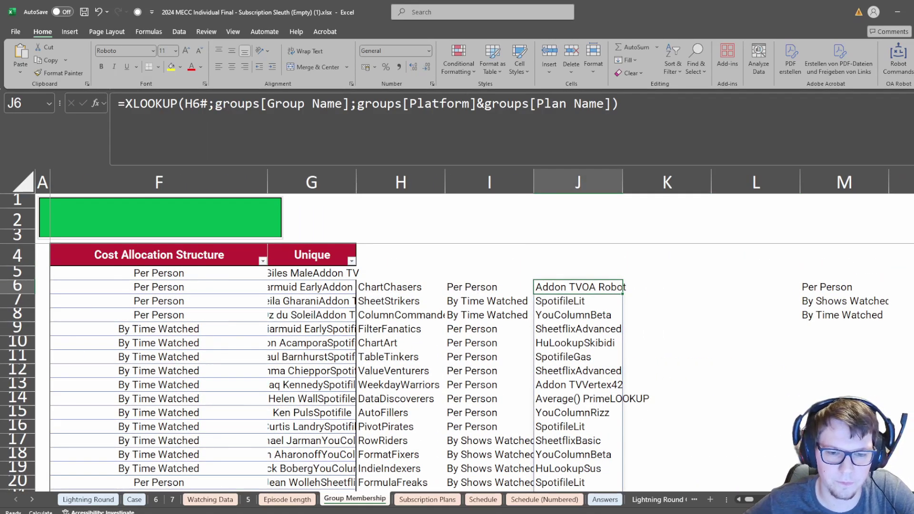
On the Subscription Plans sheet, start a formula in G5 beside the plans table with the row's Platform value.
key(ctrl+Page_Down)
click(121, 300)
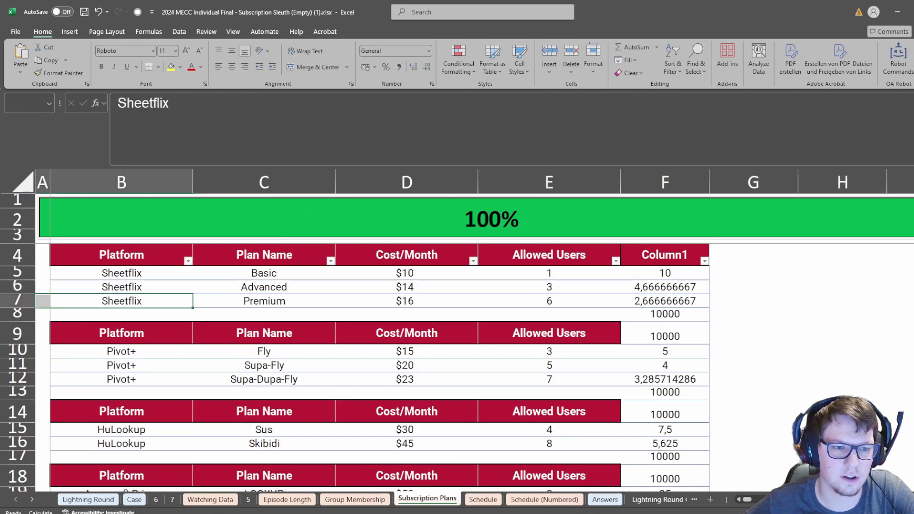
key(shift+Up)
key(shift+Right)
click(747, 273)
text(=)
key(Left)
key(Left)
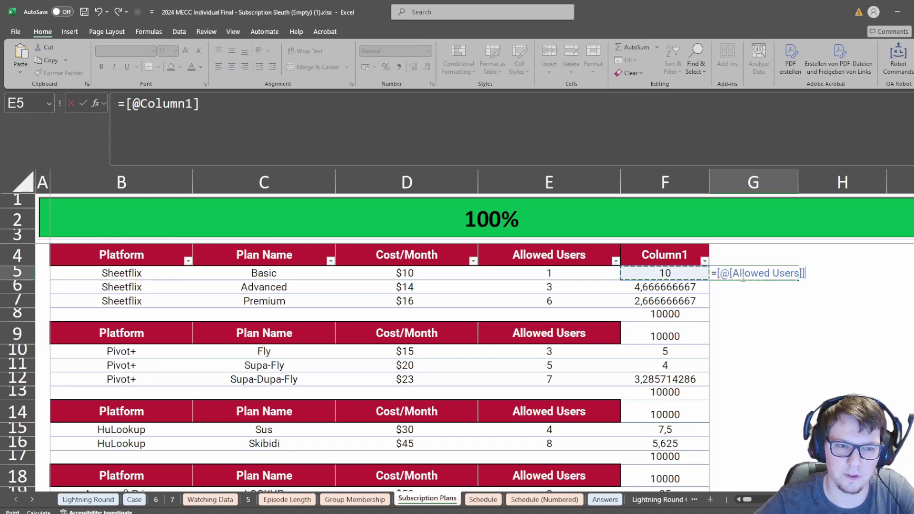
key(Left)
key(Left)
key(Left)
Join the row's Plan Name to the Platform in G5 with & and fill the new plans table column.
text(&)
key(Left)
key(Left)
key(Left)
key(Left)
key(Left)
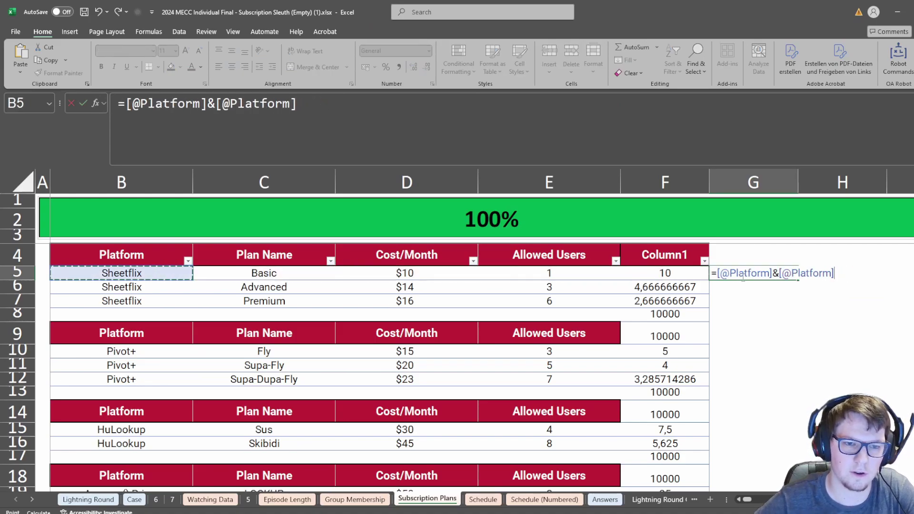
key(Right)
key(ctrl+Return)
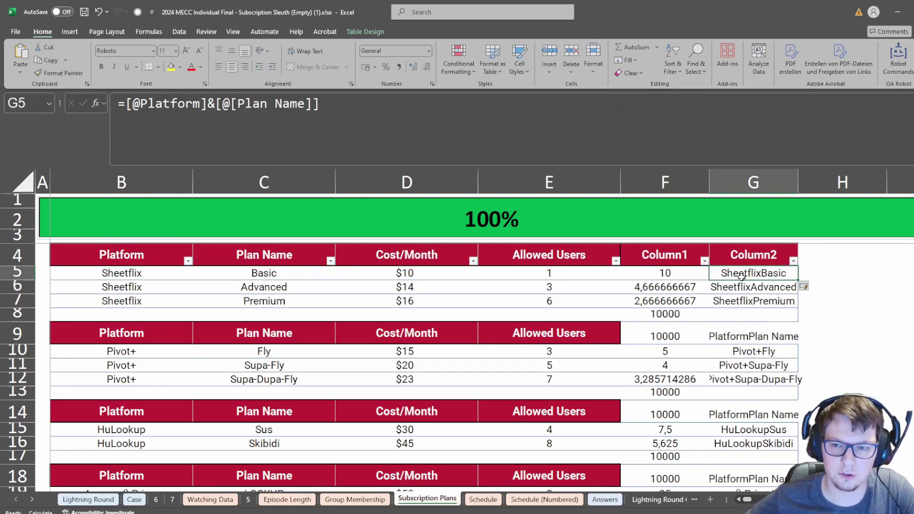
Return to the Group Membership sheet and wrap the J6 formula in an outer XLOOKUP as its lookup value.
click(222, 501)
click(353, 501)
click(299, 501)
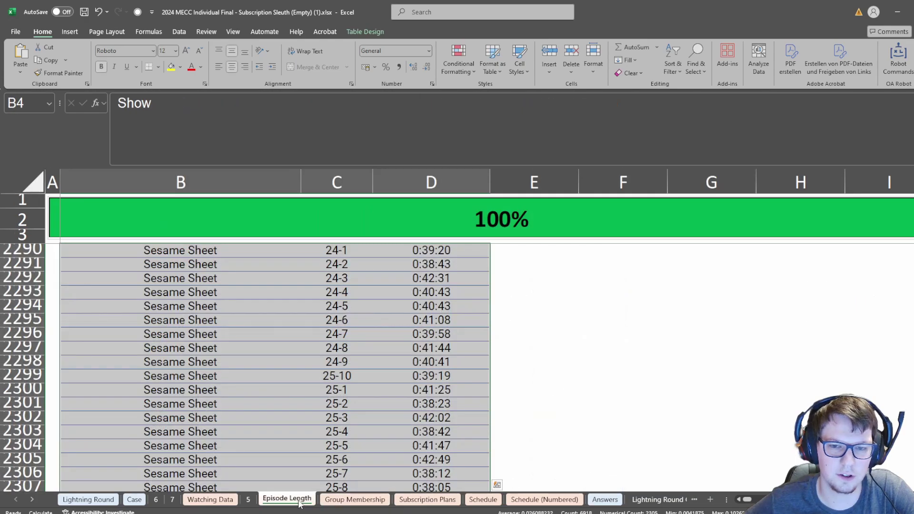
click(222, 502)
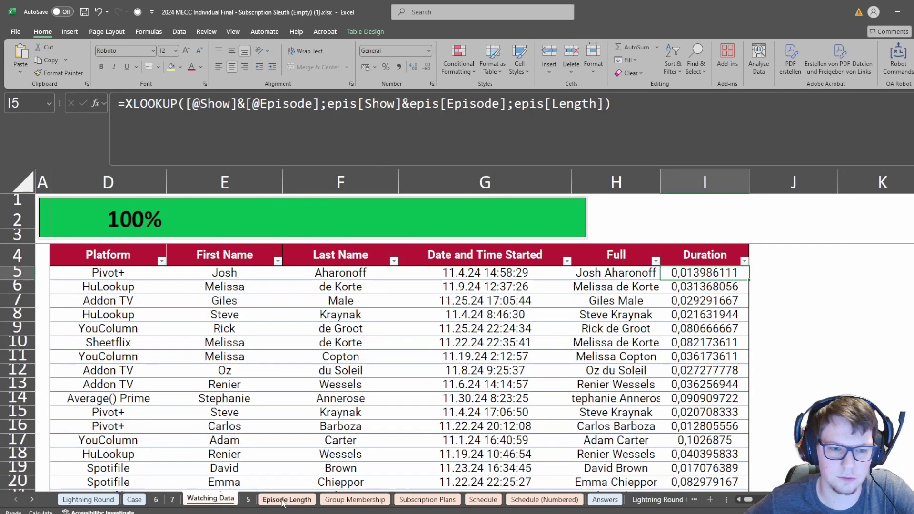
click(283, 504)
click(354, 500)
click(669, 298)
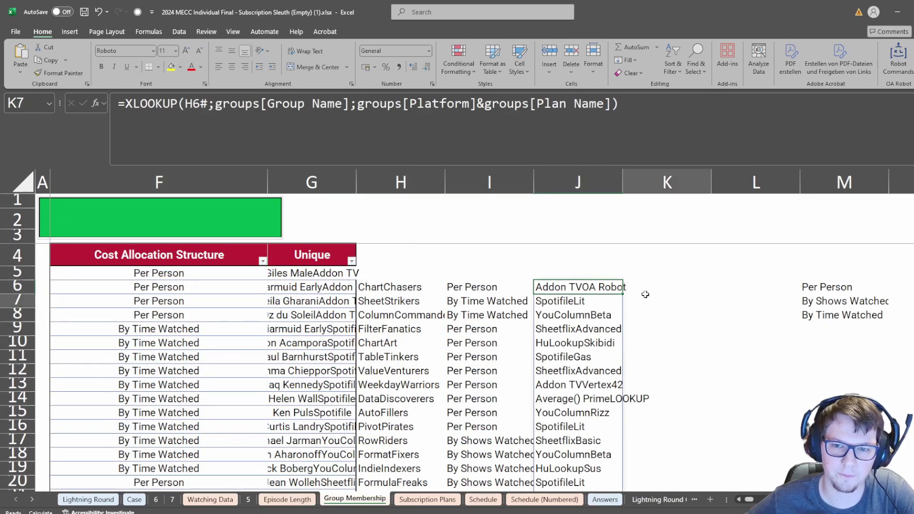
click(669, 288)
key(Left)
key(Left)
key(Right)
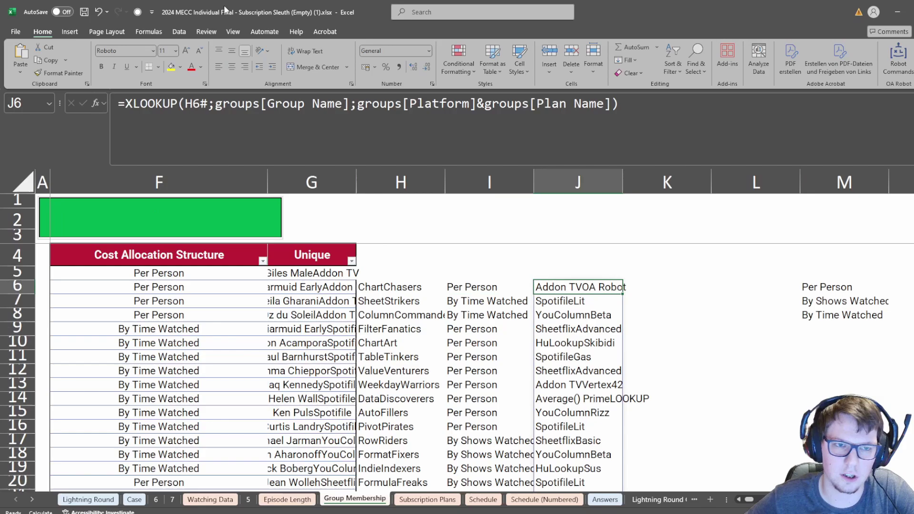
click(126, 109)
text(xl)
key(Tab)
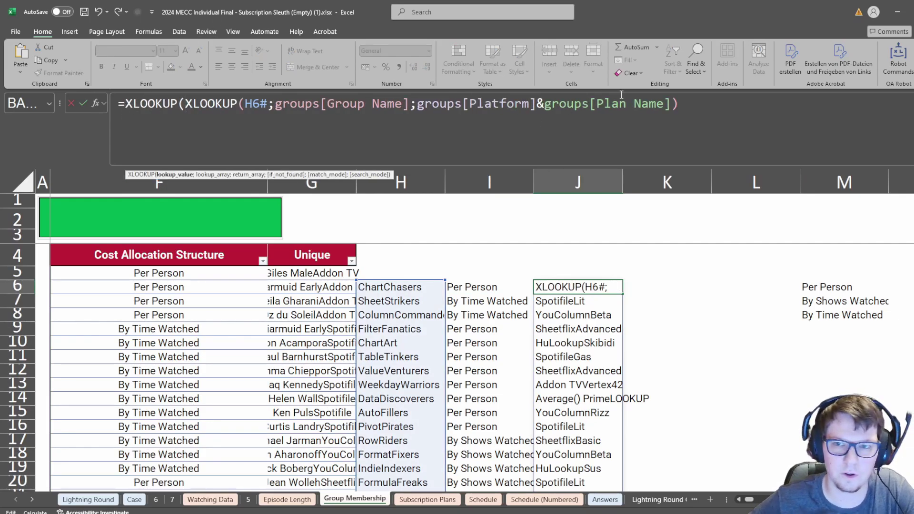
Set the outer XLOOKUP's lookup array to the combined platform-plan column, plans[Column2].
click(714, 113)
text(;plans[)
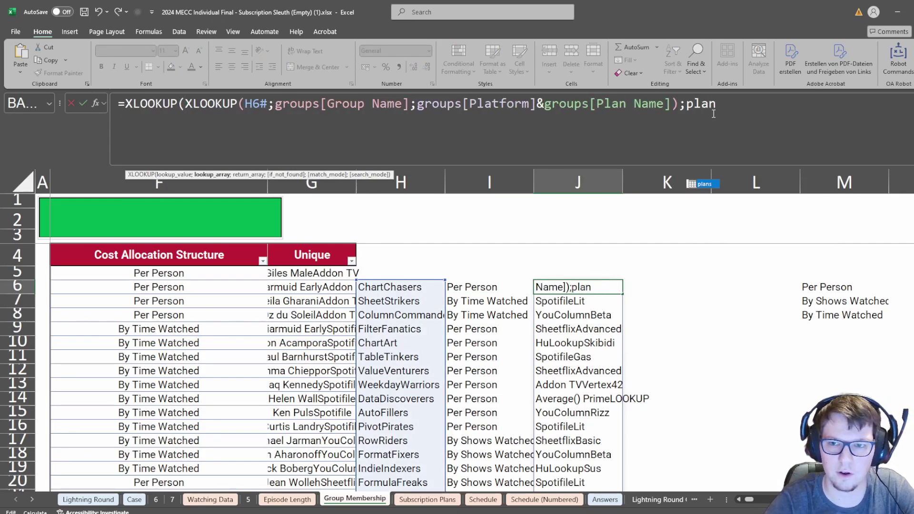
key(Down)
key(Down)
key(Down)
key(Down)
key(Down)
key(Down)
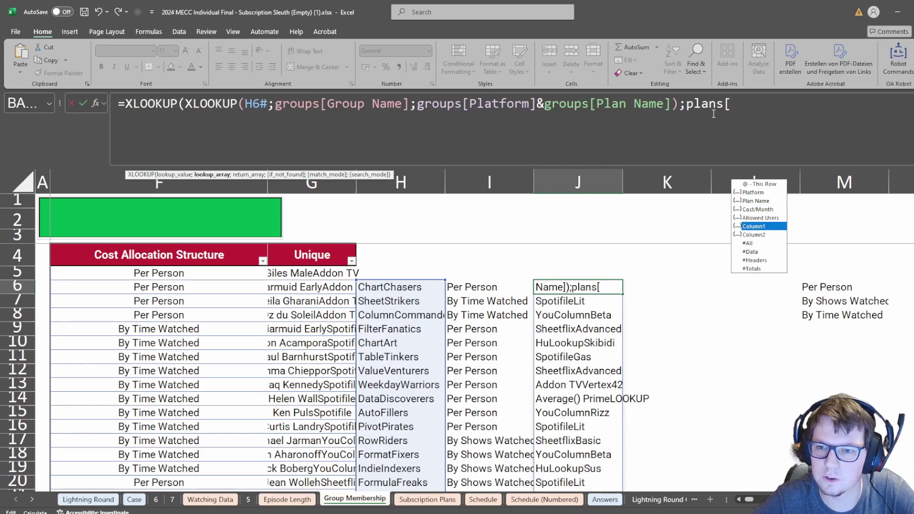
key(Tab)
Set the outer XLOOKUP's return array to plans[Allowed Users] and complete the J6 formula.
text(];plan)
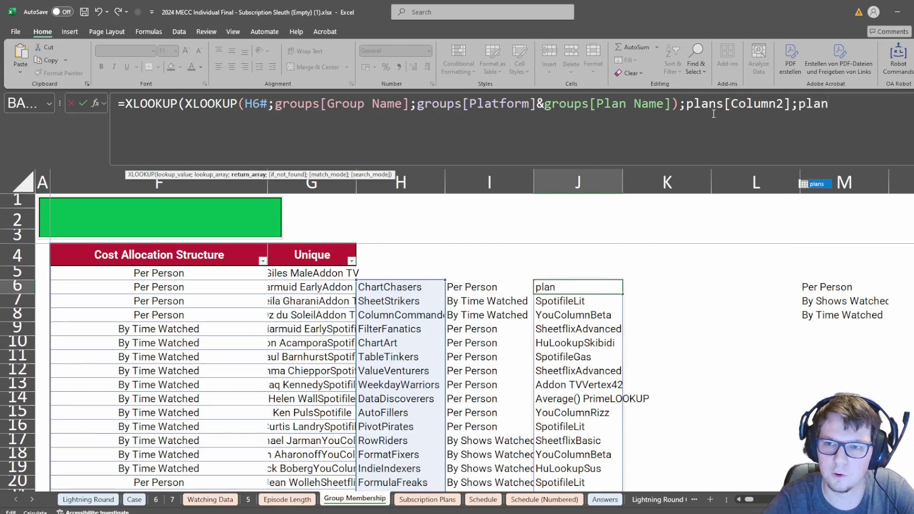
text(s[Al)
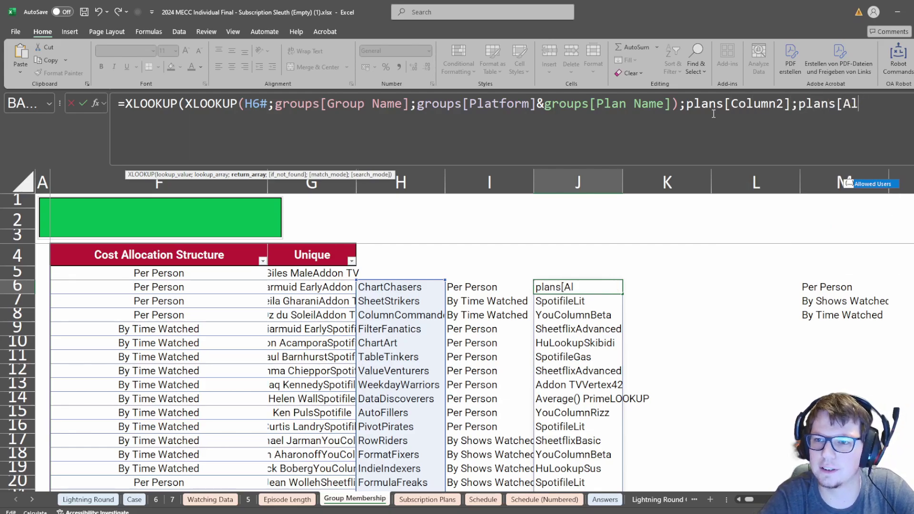
key(Tab)
text(]))
key(ctrl+Return)
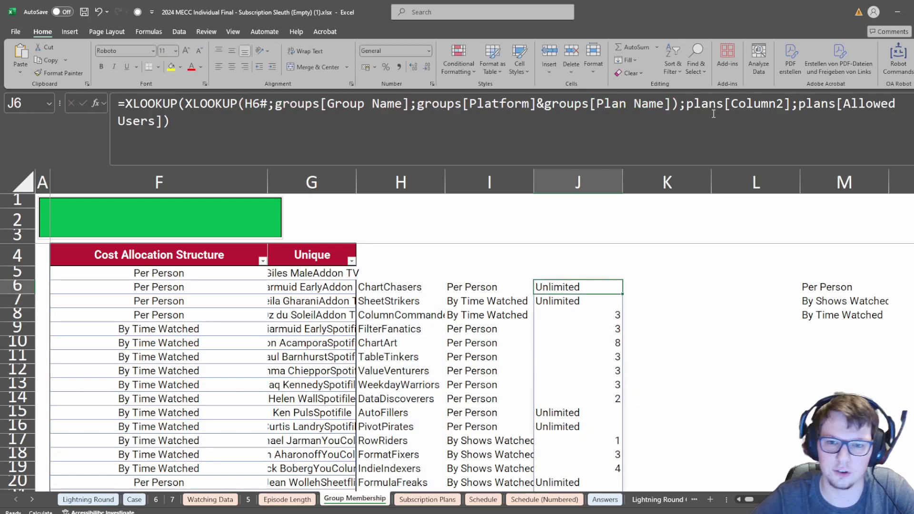
key(Right)
key(Left)
key(Right)
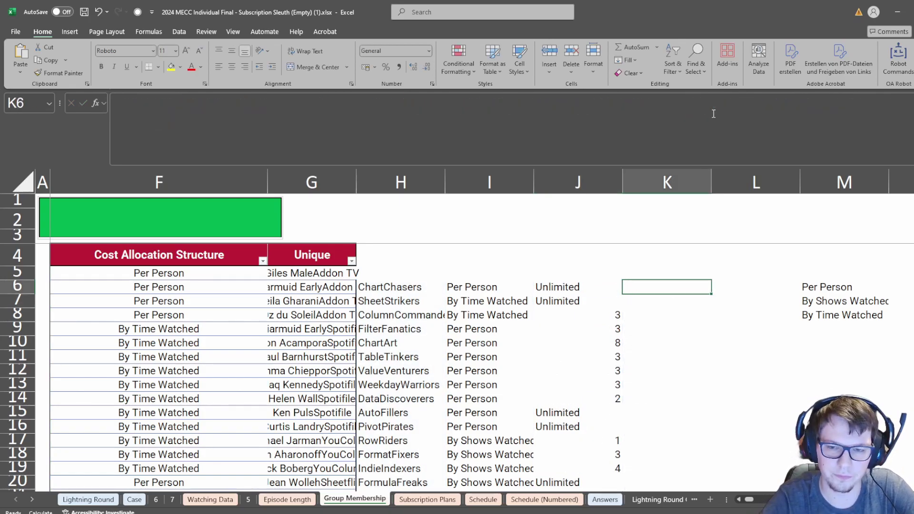
key(Left)
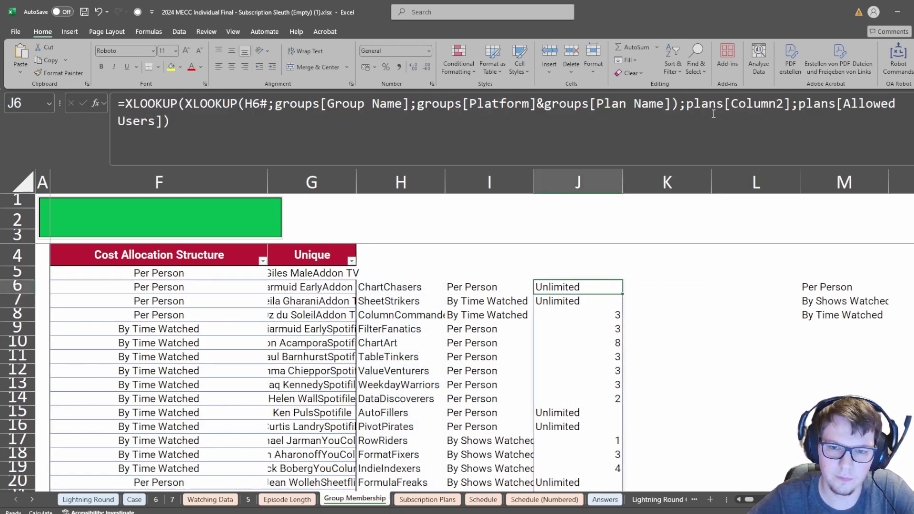
click(125, 103)
key(Return)
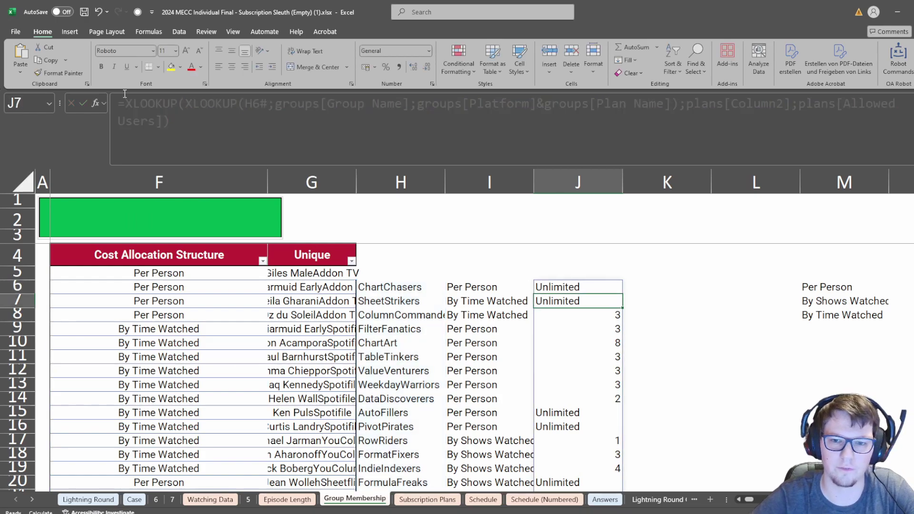
Begin a formula in K6, beside the allowed-users results.
key(Right)
key(Up)
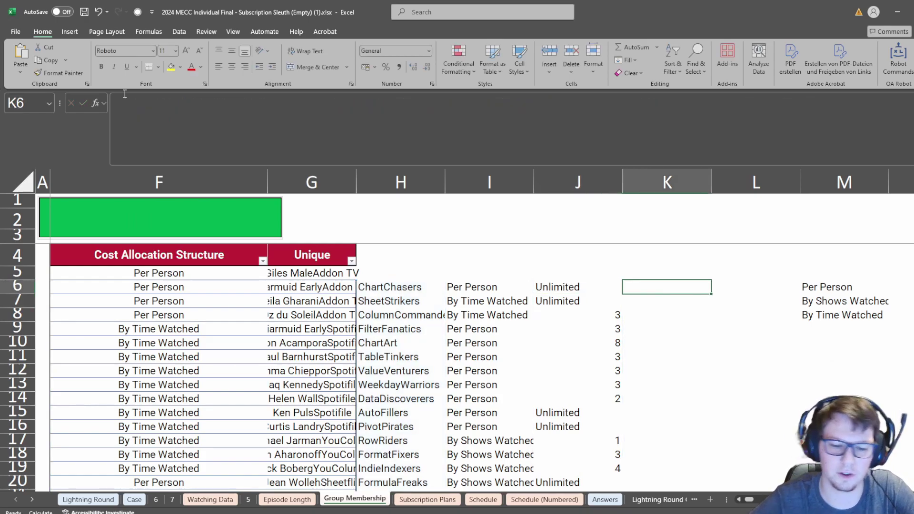
text(=c)
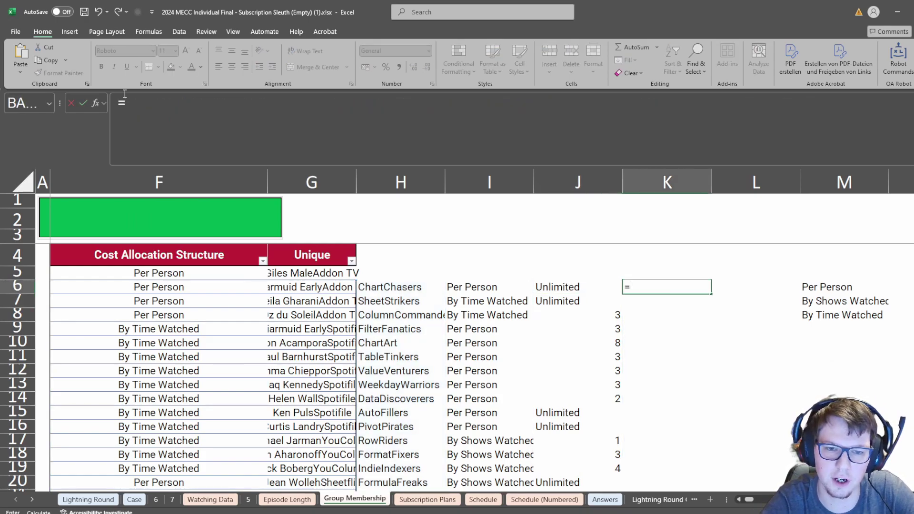
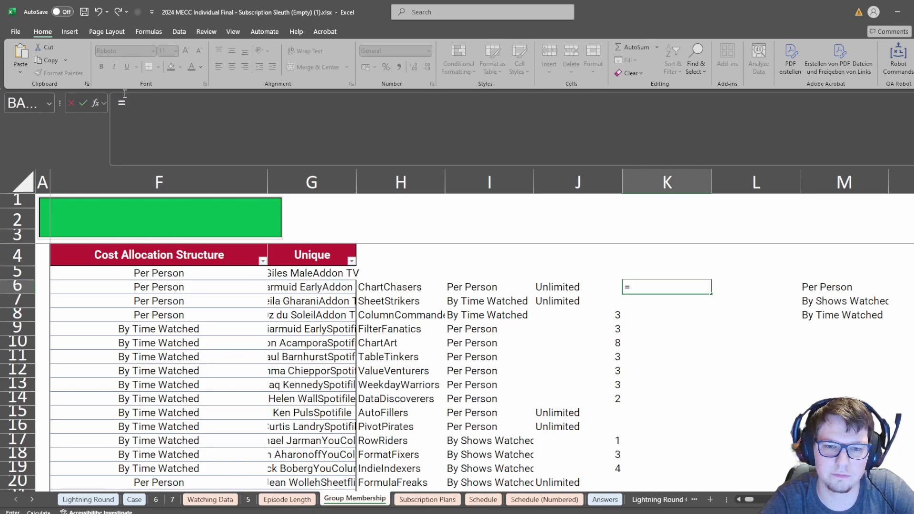
text(c)
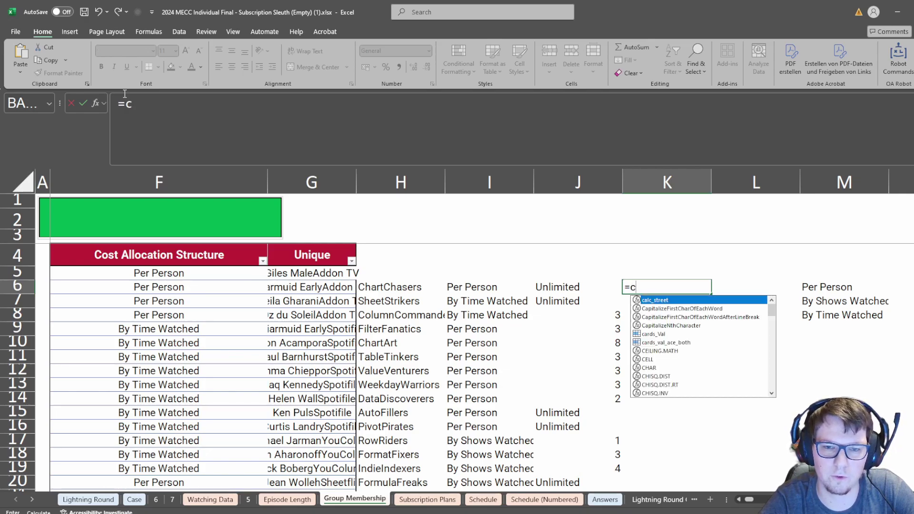
key(BackSpace)
text(co)
key(BackSpace)
key(BackSpace)
text(filte)
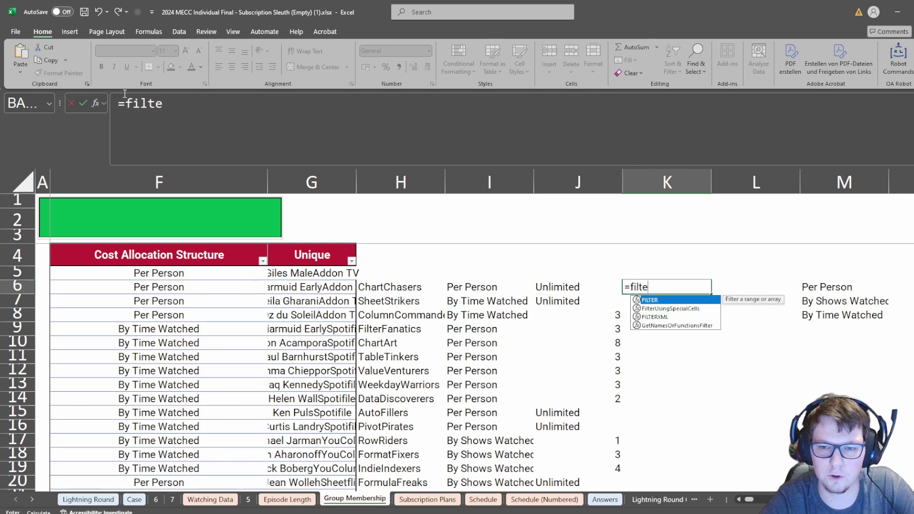
key(BackSpace)
key(BackSpace)
key(BackSpace)
key(BackSpace)
key(BackSpace)
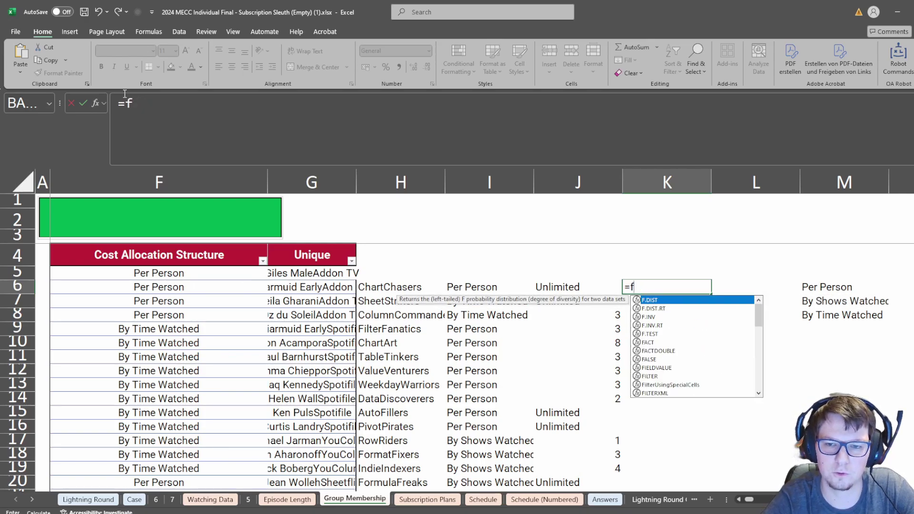
Start a COUNTIFS formula in K6 with groups[Group Name] as its criteria range.
text(countifs()
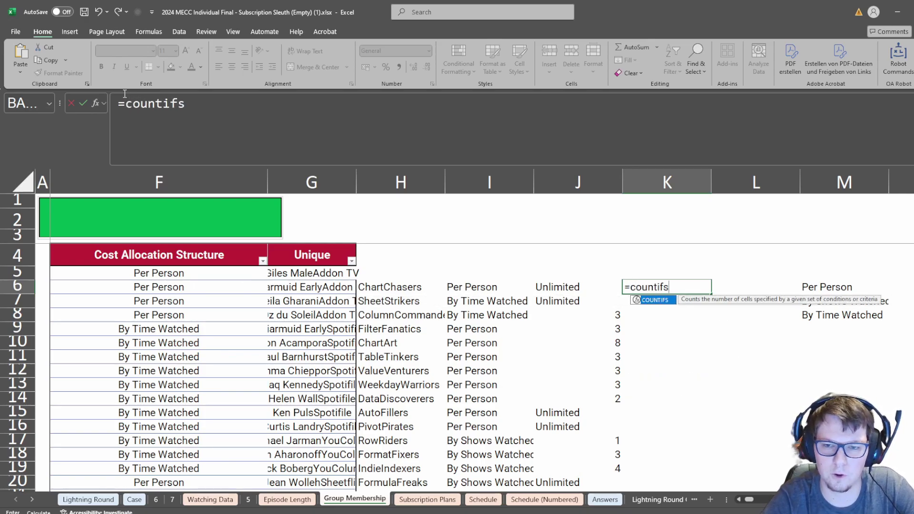
key(Left)
key(Left)
key(Left)
key(Left)
key(Left)
key(Left)
key(Left)
key(Left)
key(Left)
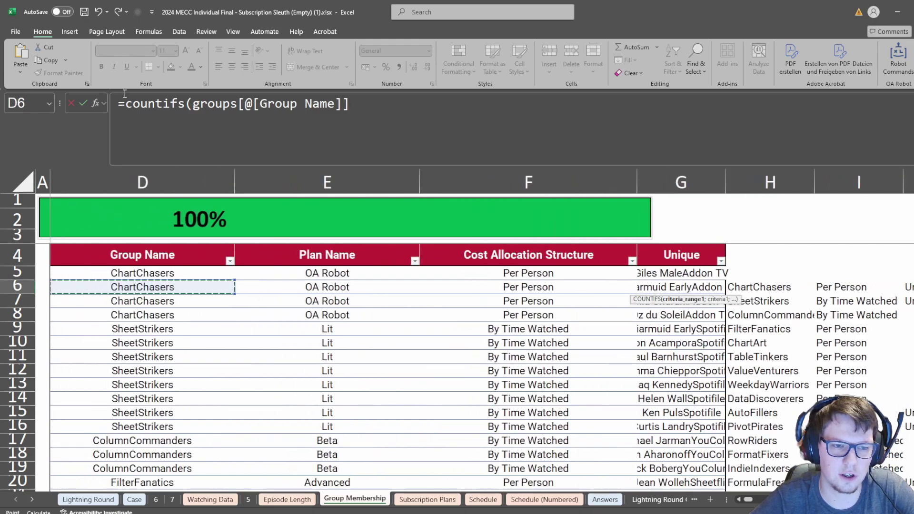
key(Right)
key(Right)
key(Up)
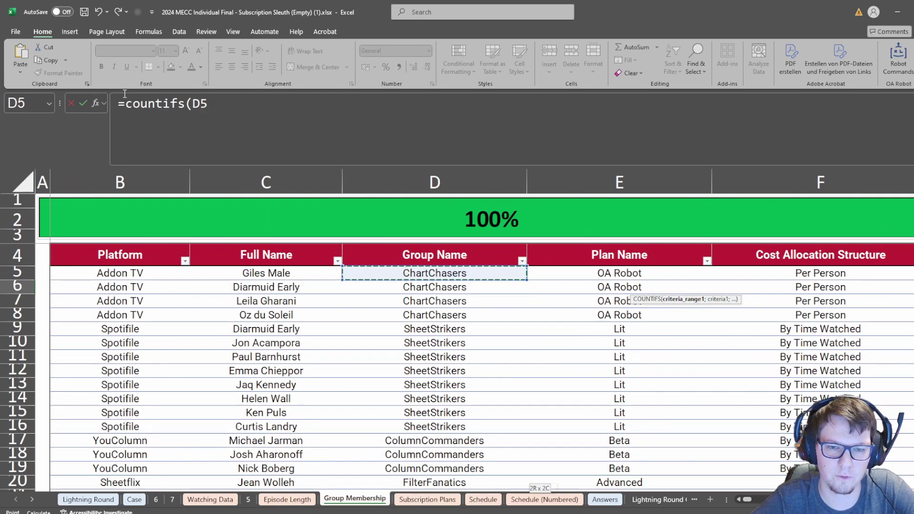
key(ctrl+shift+Down)
Use the spilled group list H6# as the COUNTIFS criterion, complete the K6 formula and check the spilled member counts.
text(;)
key(Left)
key(Left)
key(Up)
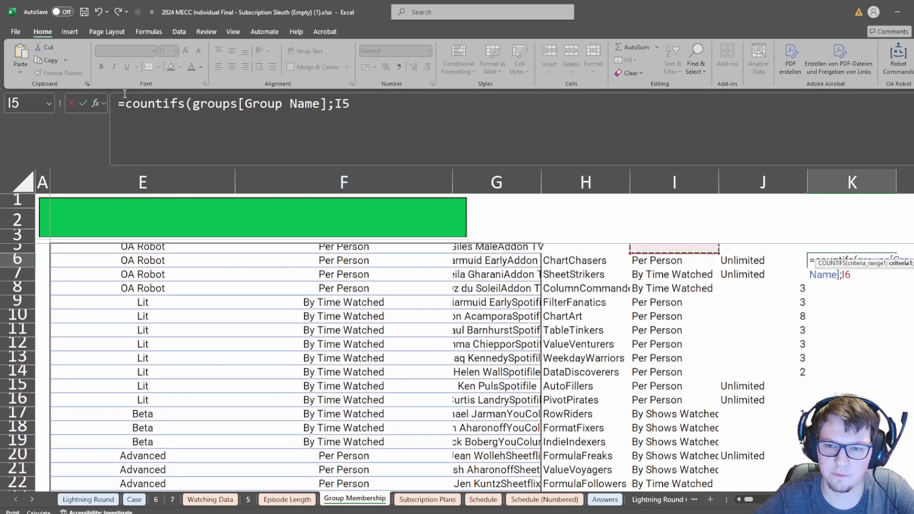
key(Left)
key(Down)
key(ctrl+shift+Down)
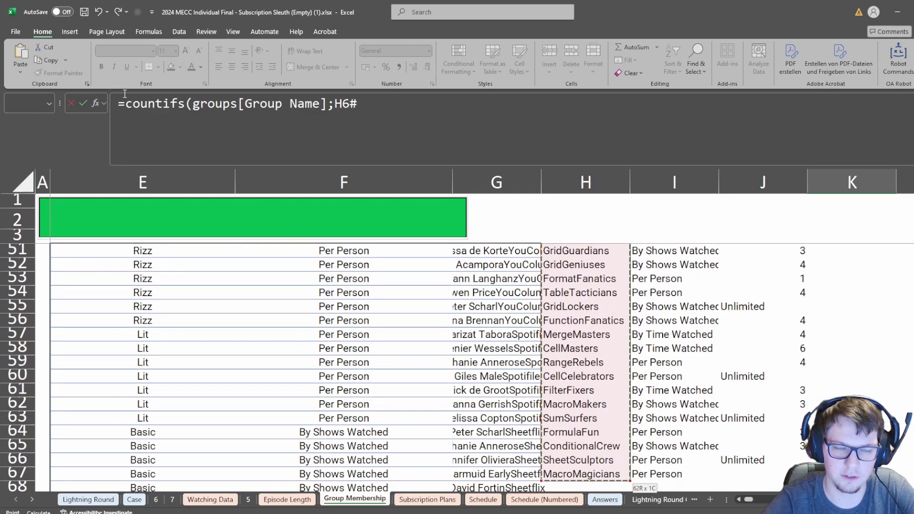
key(ctrl+Return)
key(Up)
key(Up)
key(Down)
key(Down)
key(Right)
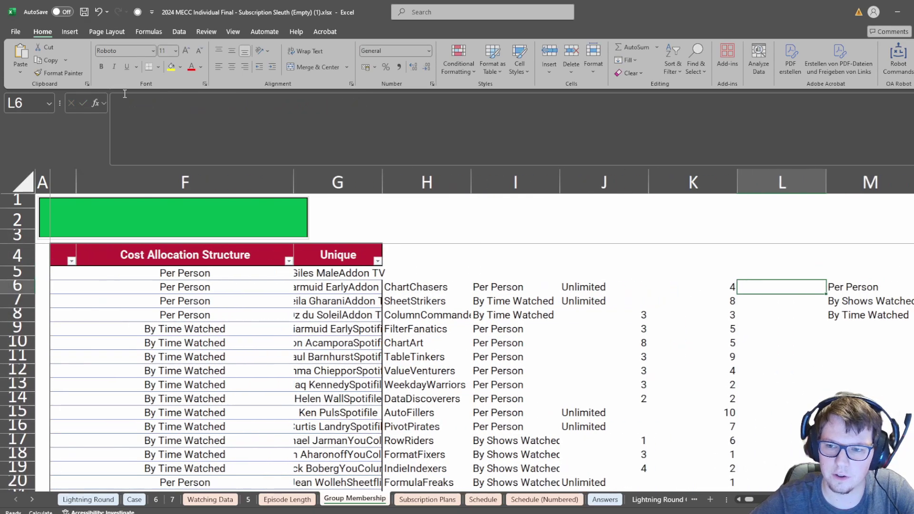
Insert two blank columns immediately after the member counts in column K.
key(Right)
key(Left)
key(Left)
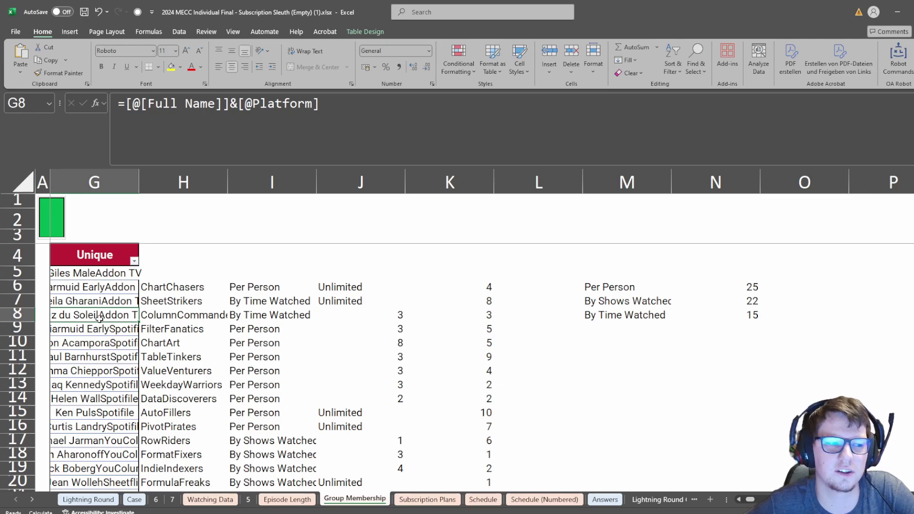
drag(538, 182, 627, 182)
right_click(501, 182)
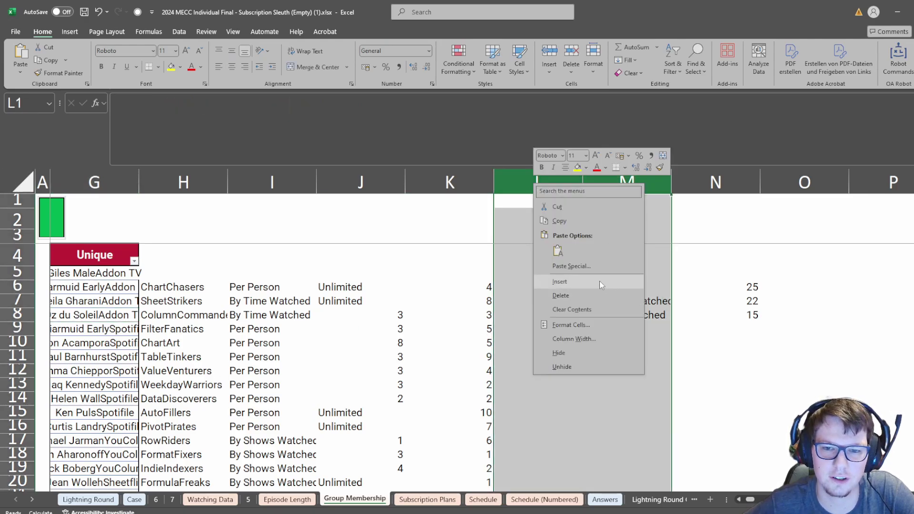
click(599, 281)
Enter =K6>J6 in L6 to test whether the group's member count exceeds its allowed users.
click(538, 287)
text(=)
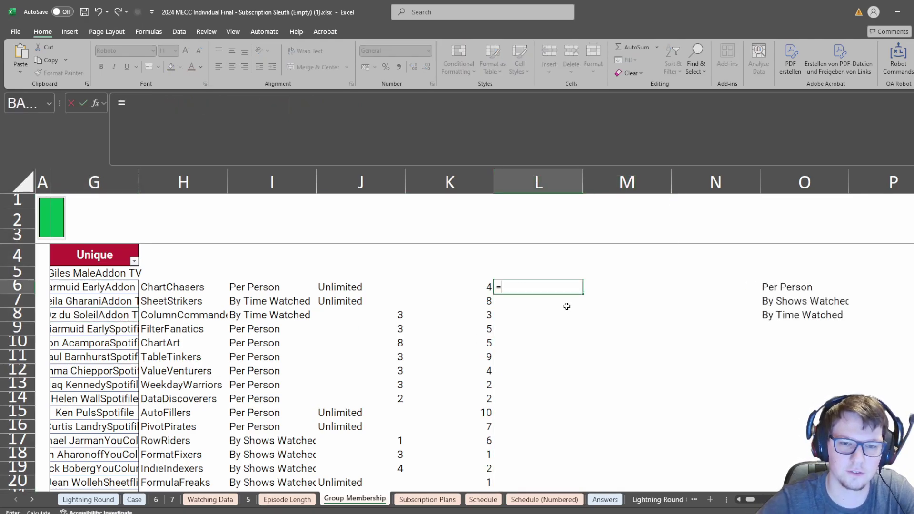
key(Left)
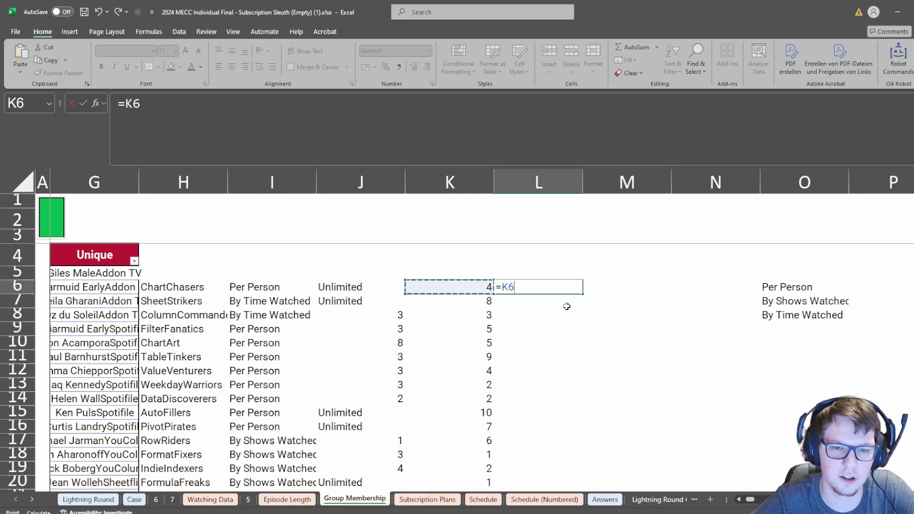
text(>)
key(Left)
key(Left)
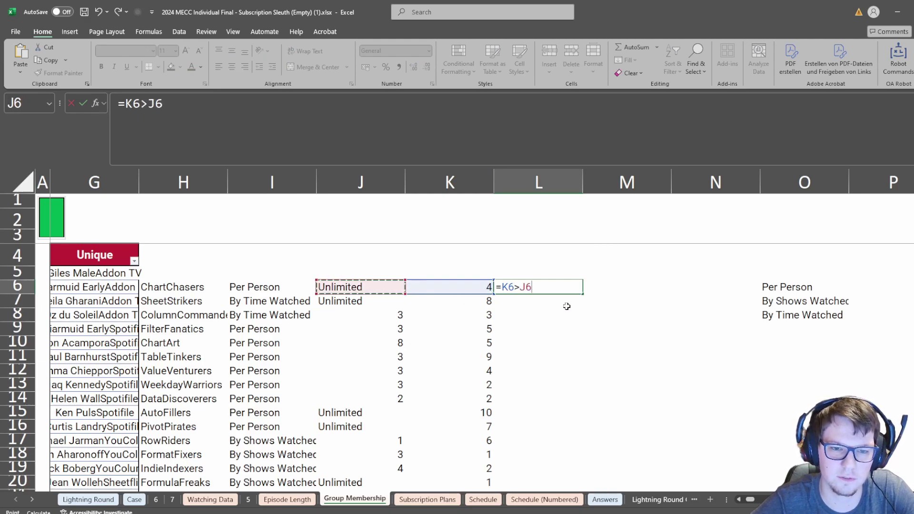
click(148, 104)
key(ctrl+Return)
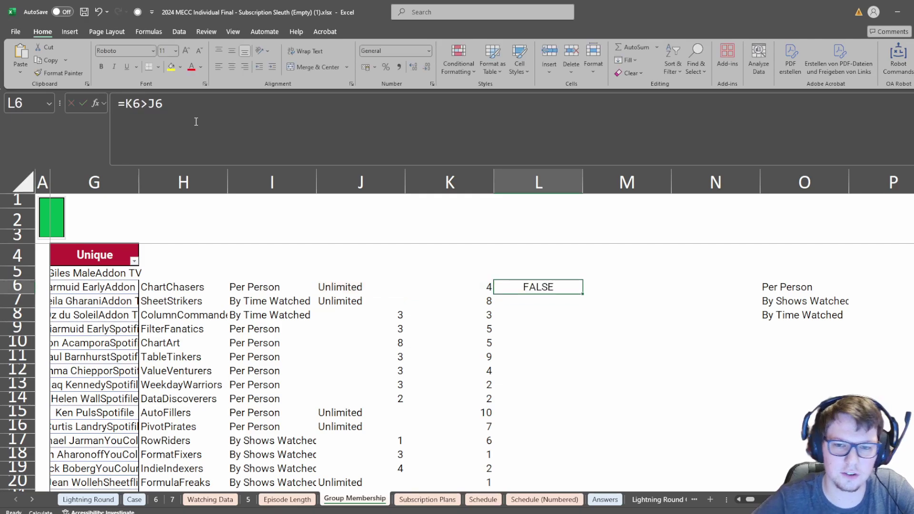
Copy the L6 comparison formula down column L beside every group's member count, through L67.
key(ctrl+c)
key(Left)
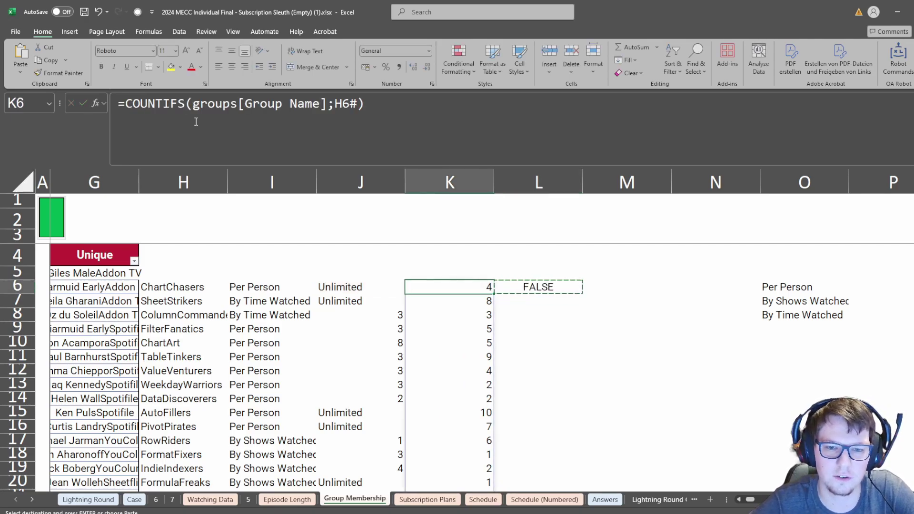
key(ctrl+Down)
key(Right)
key(ctrl+shift+Up)
key(ctrl+v)
key(ctrl+Up)
key(Up)
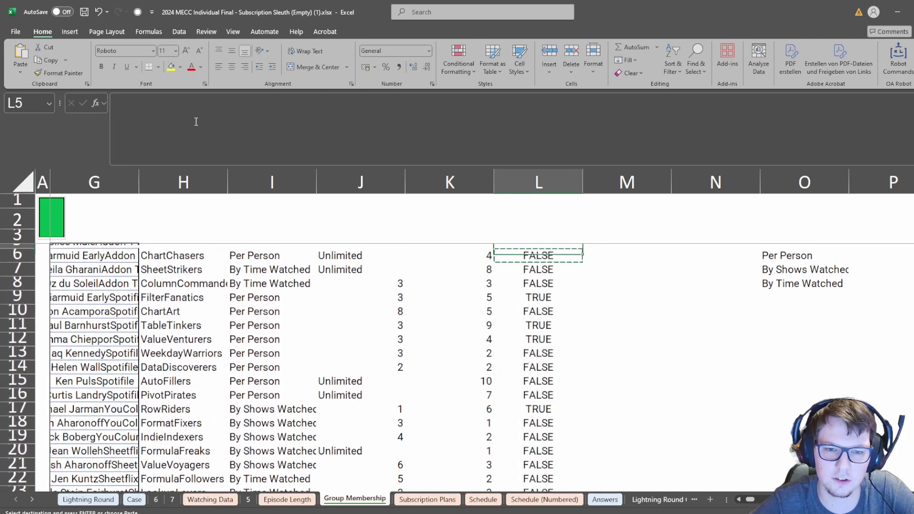
Enter =--SUM(L6:L67) in M6 to try to count the groups over their limit.
key(Down)
key(Down)
key(Right)
key(Right)
key(Up)
key(Left)
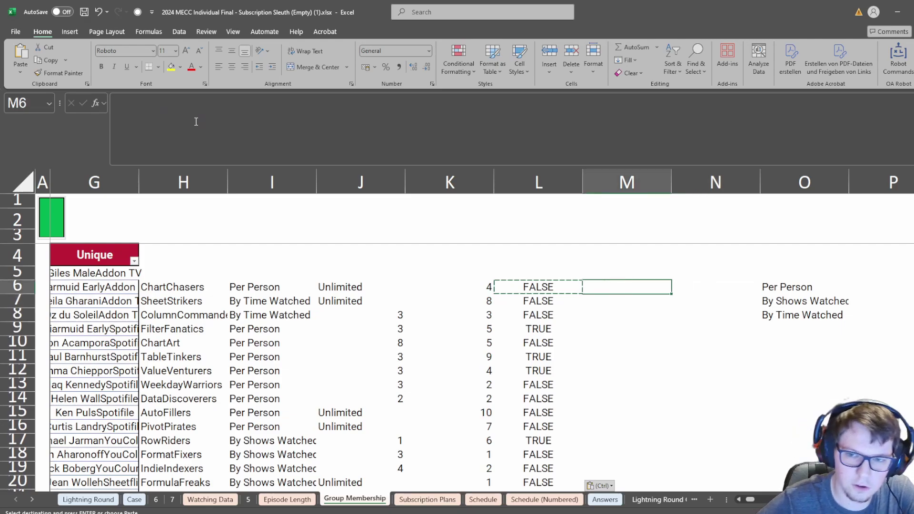
key(Right)
text(=--)
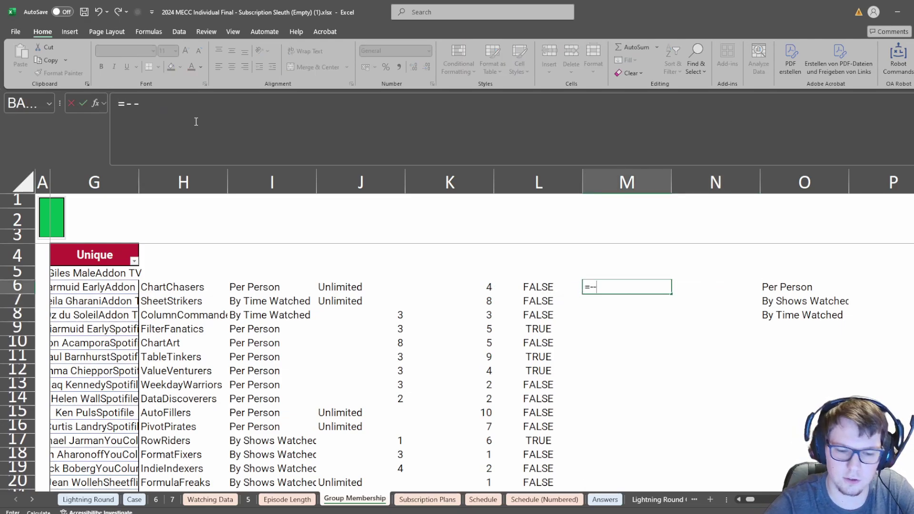
text(sum()
key(Left)
key(ctrl+shift+Down)
text())
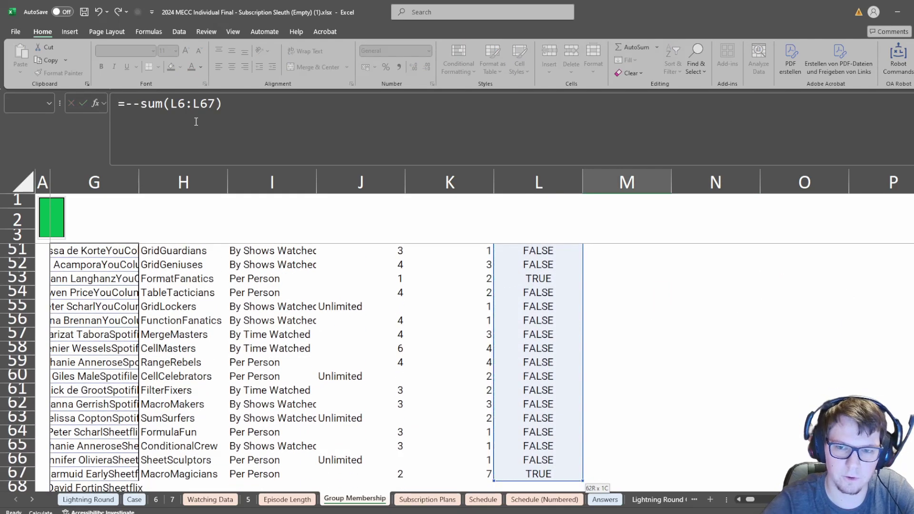
key(shift+Return)
key(Down)
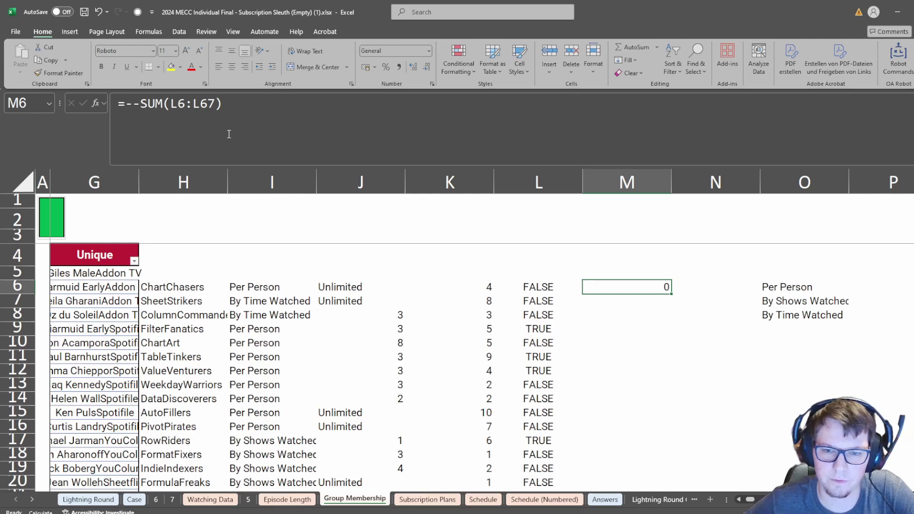
Change the M6 formula to =SUM(--L6:L67) so the TRUE and FALSE values are converted before summing.
click(143, 103)
key(BackSpace)
key(BackSpace)
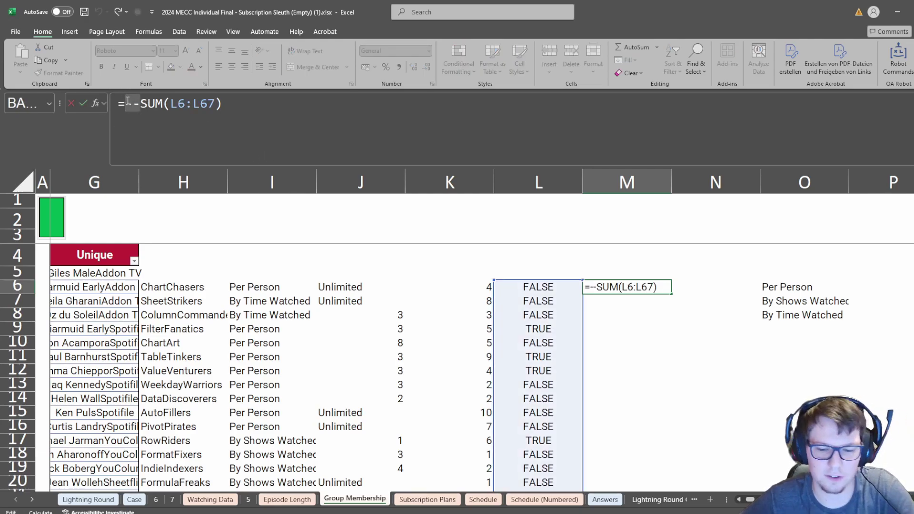
click(152, 103)
text(--)
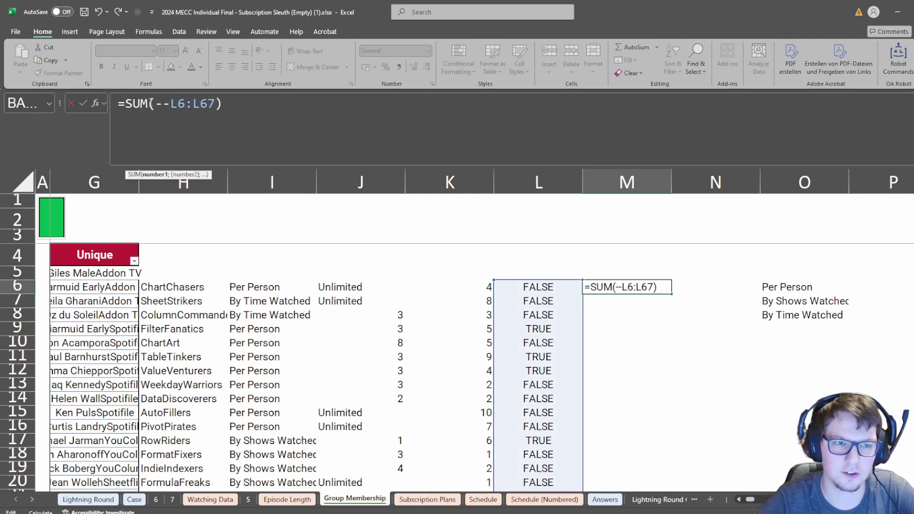
key(ctrl+Return)
Enter 12 as the Bonus 2 answer in E26 of the Case sheet.
click(134, 500)
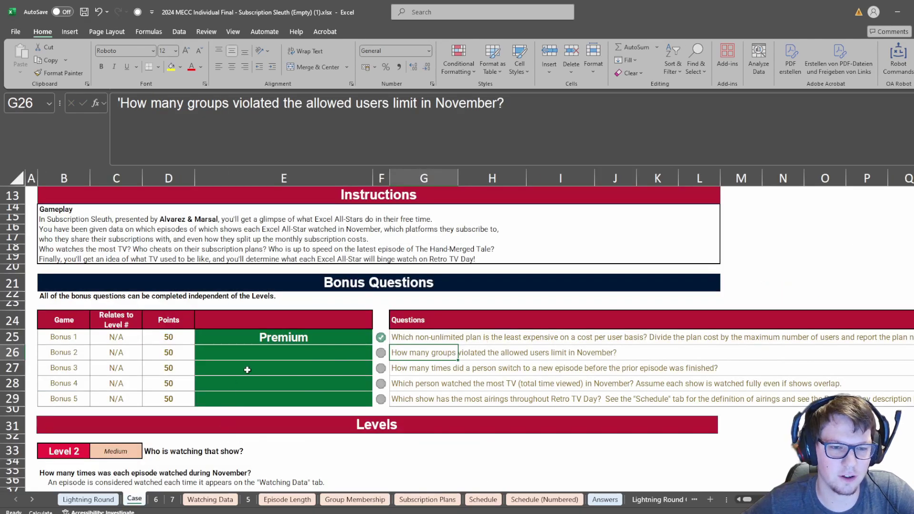
click(259, 352)
text(12)
key(Return)
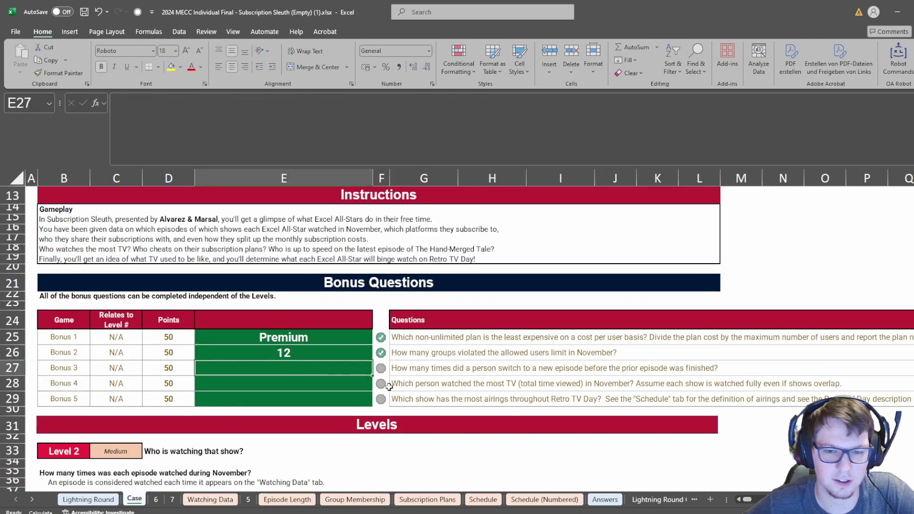
Read the Bonus 3 question and go to J5 beside the Duration column on the Watching Data sheet.
drag(72, 368, 523, 369)
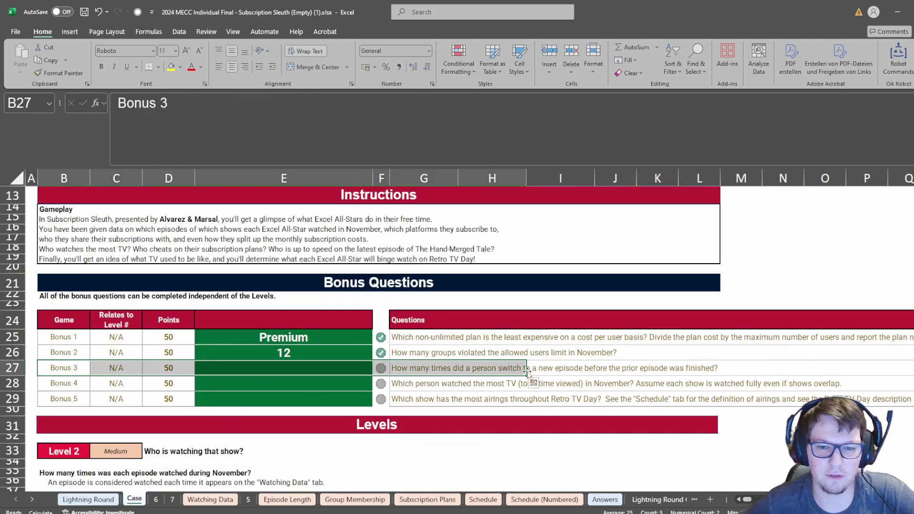
drag(618, 368, 784, 369)
click(783, 368)
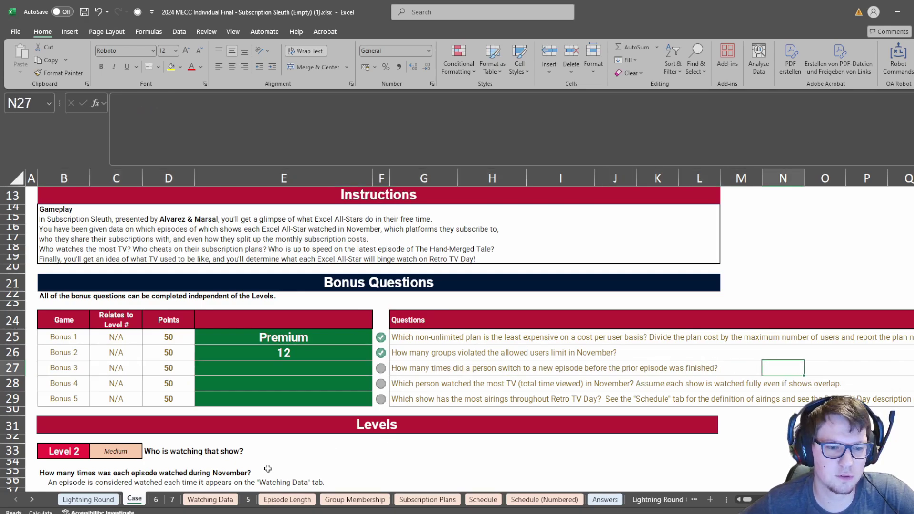
click(210, 500)
click(764, 267)
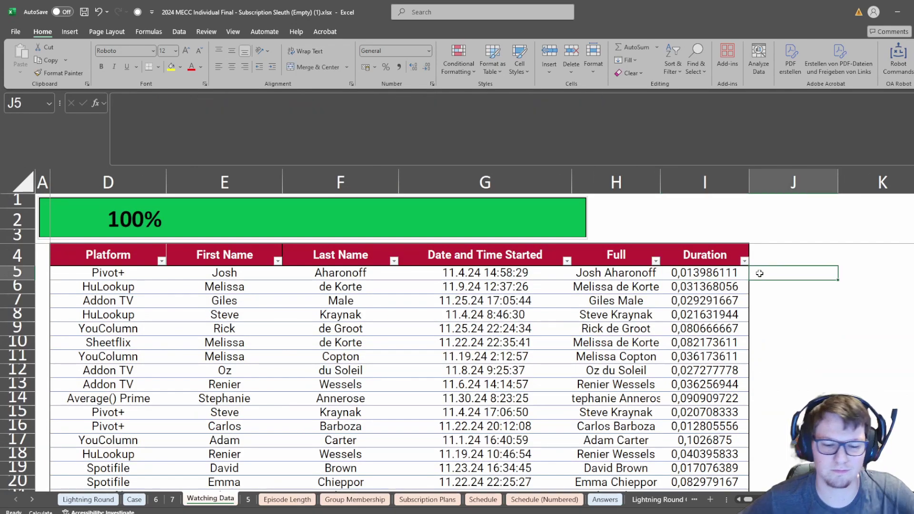
text())
key(Left)
key(Left)
key(Left)
key(Right)
key(Right)
key(Right)
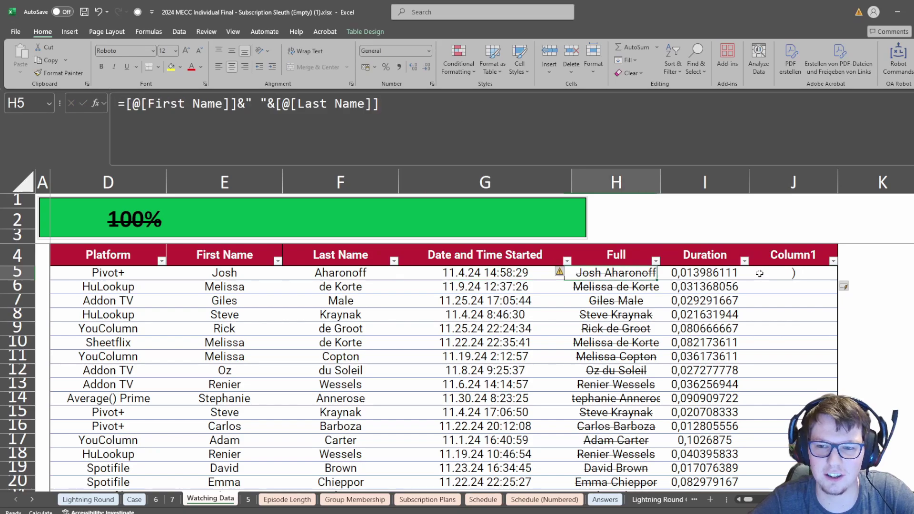
text(=)
key(Left)
key(Left)
key(Left)
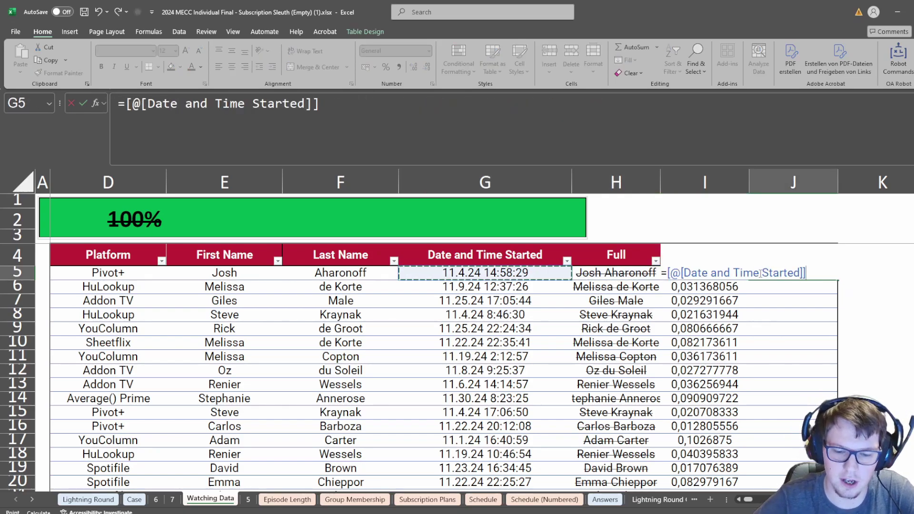
text(+)
key(Left)
key(Return)
key(Up)
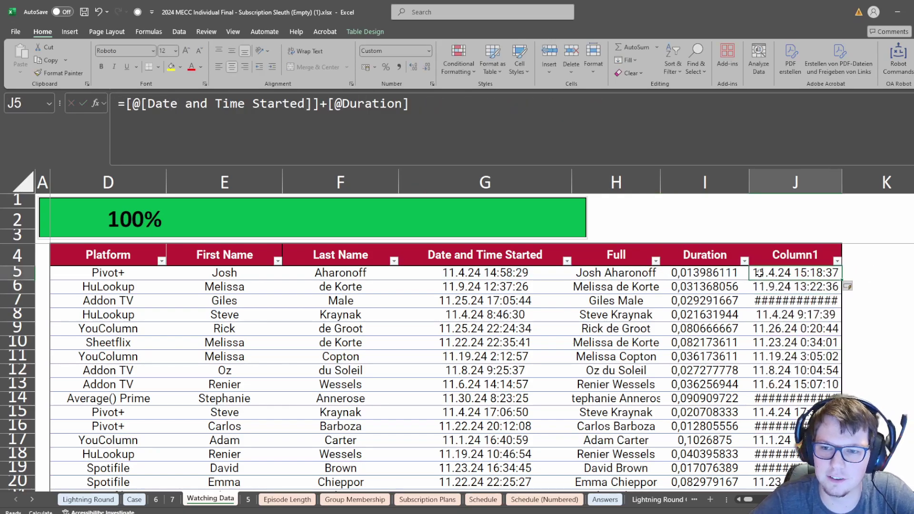
Sort the viewing table by Date and Time Started from oldest to newest and check the start times.
key(Right)
key(Right)
key(Right)
key(Left)
key(Left)
key(Left)
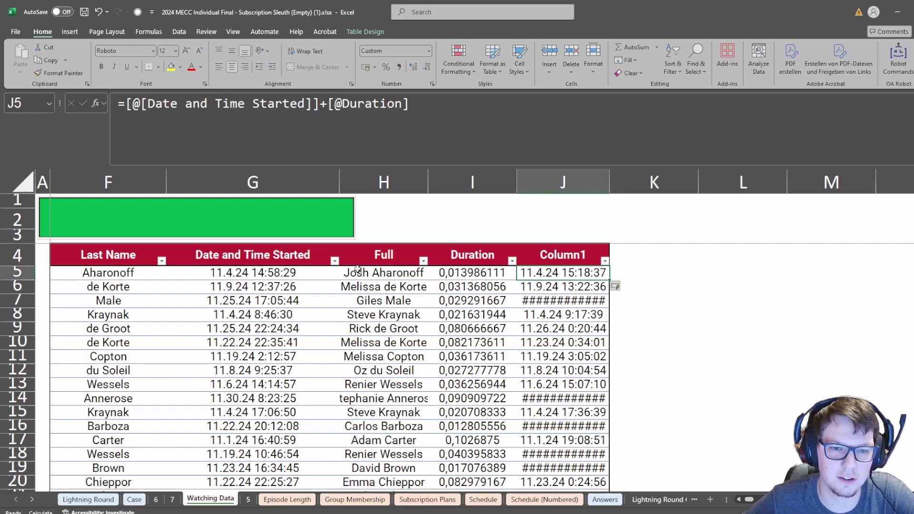
click(335, 261)
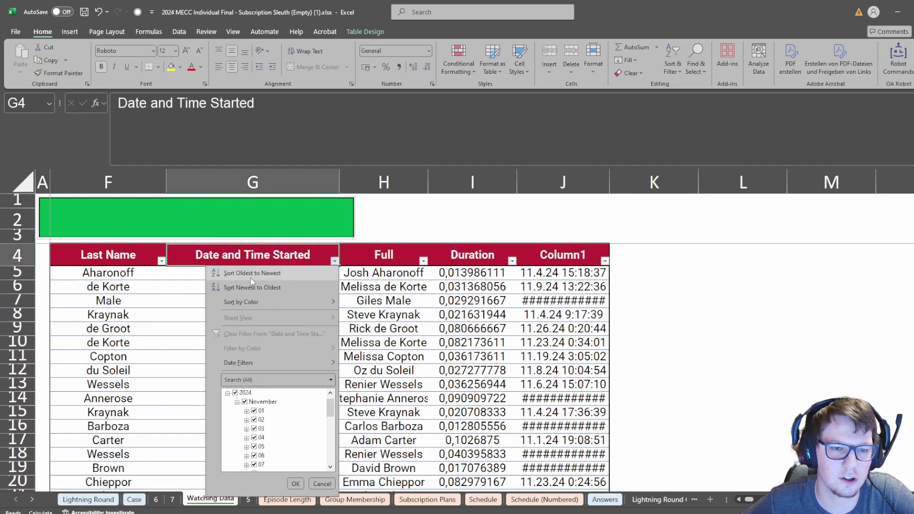
click(250, 273)
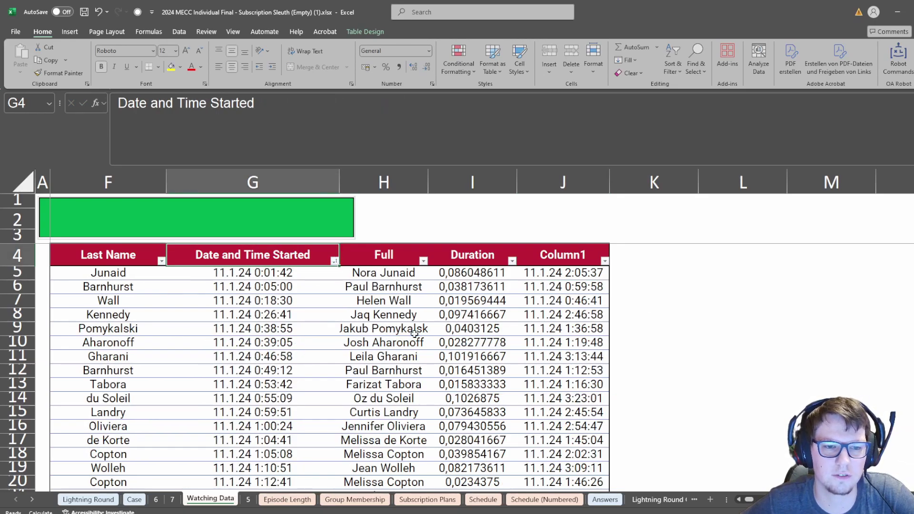
click(566, 259)
drag(286, 257, 286, 372)
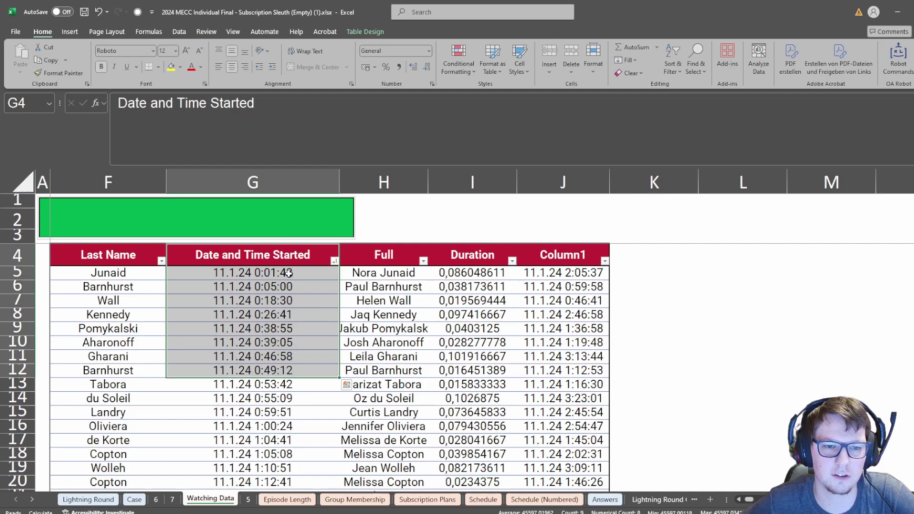
drag(289, 273, 290, 342)
Rename the J4 header as End and add an End of Previous column header in K4.
click(582, 257)
text(End)
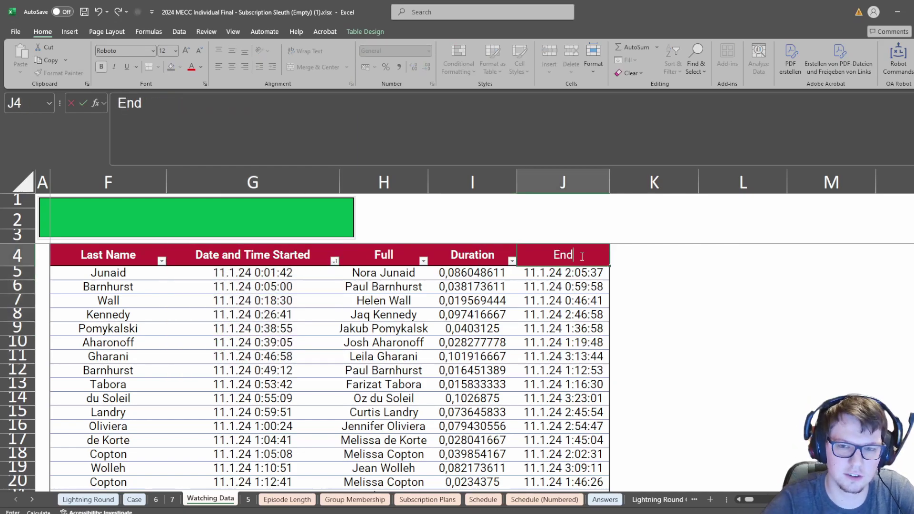
key(Return)
key(Right)
key(Up)
text(End of Prev)
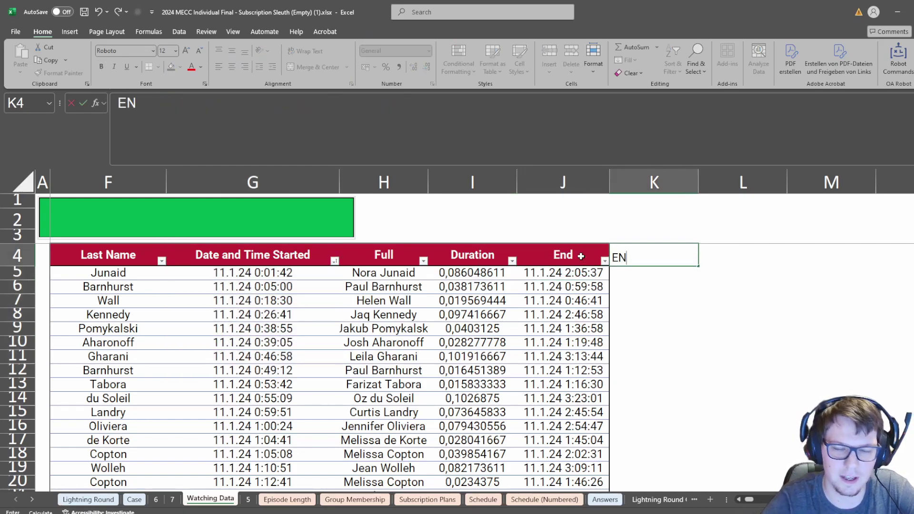
text(ious)
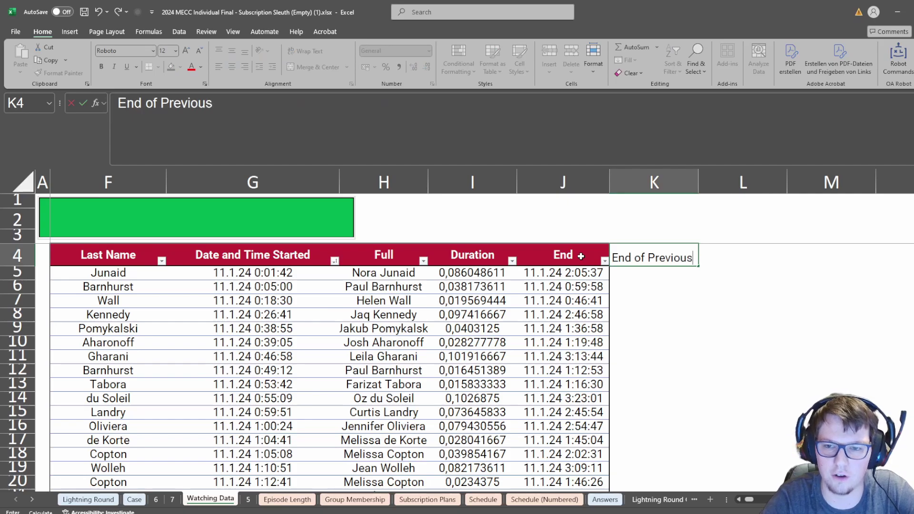
key(Return)
text(=)
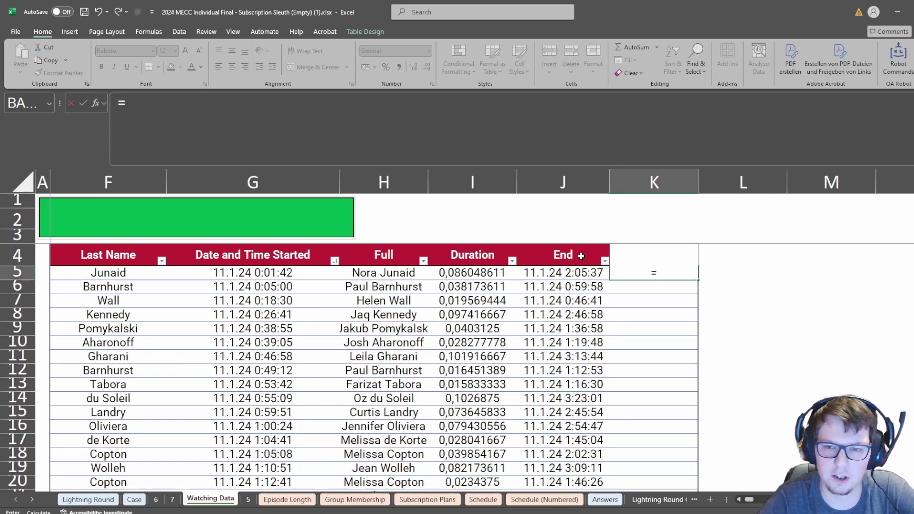
text(xl)
key(Tab)
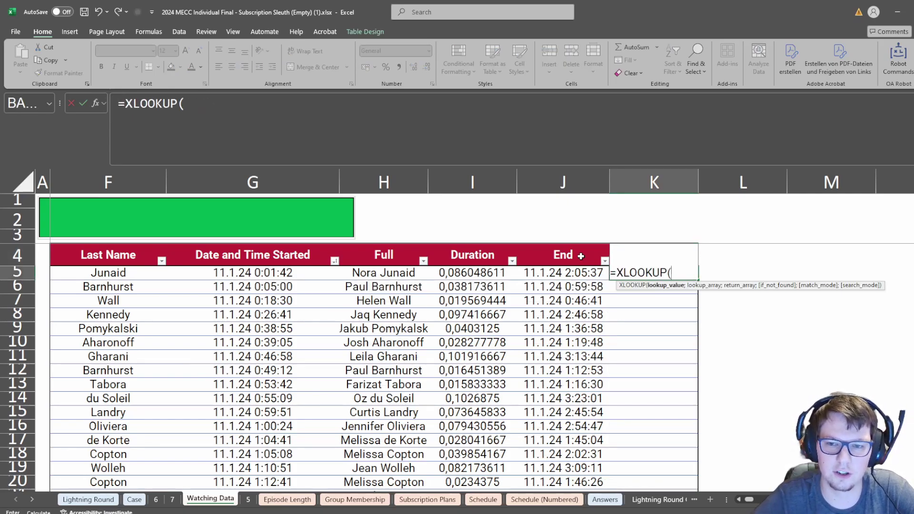
key(Left)
key(Left)
key(Left)
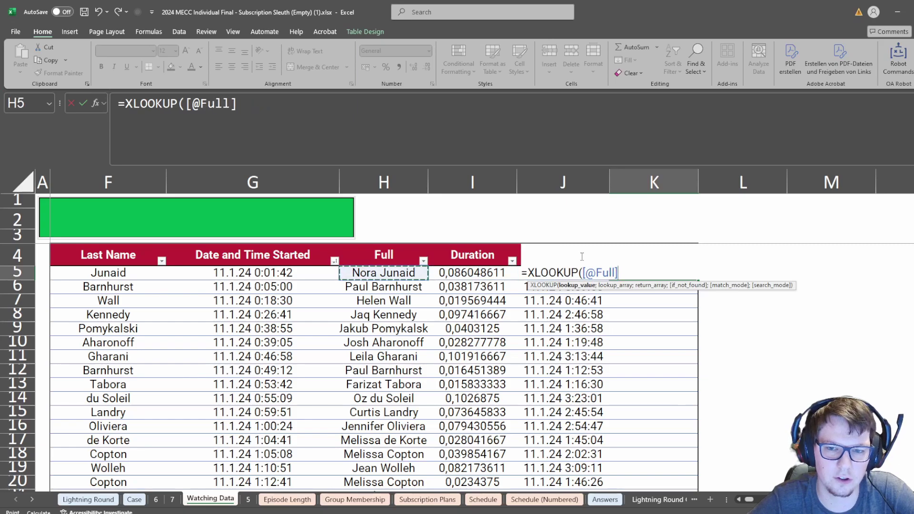
Set the XLOOKUP's lookup array to the expanding range H$4:H4, covering the names above the current row.
text(;)
key(Left)
key(Left)
key(Left)
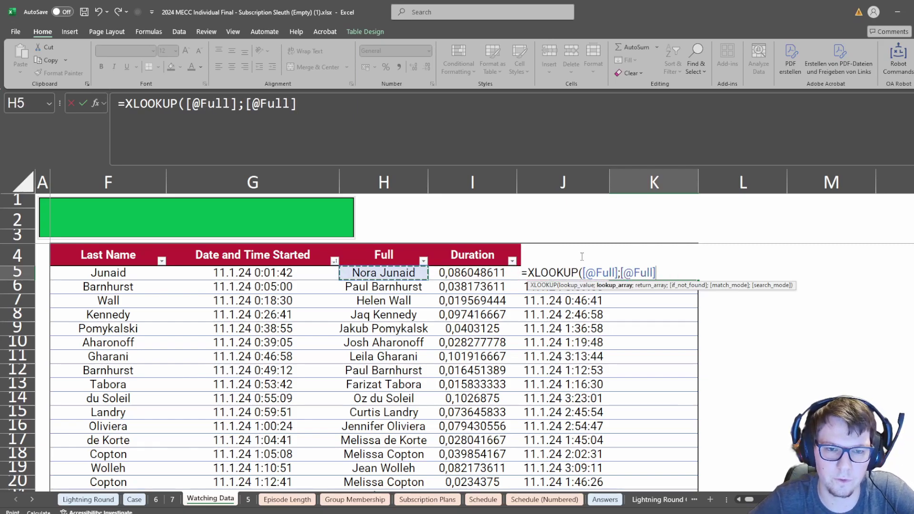
key(shift+Up)
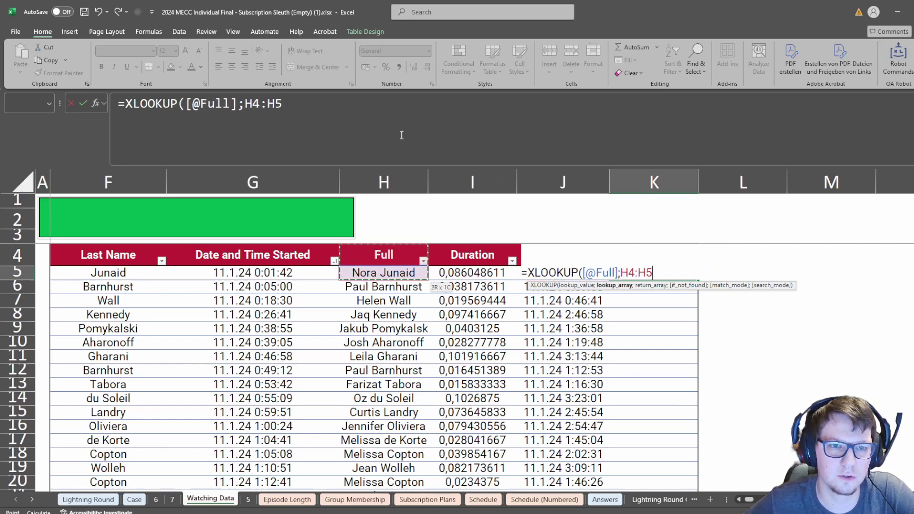
click(402, 135)
key(BackSpace)
text(4)
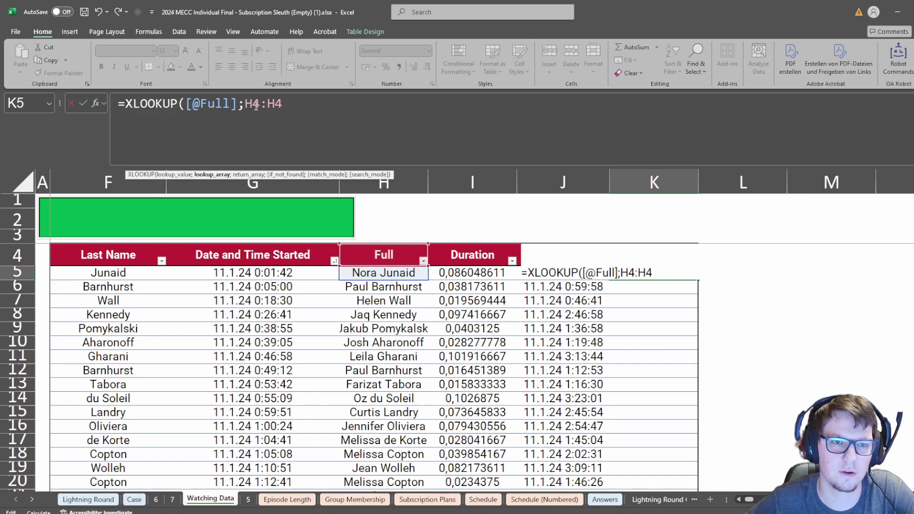
text($)
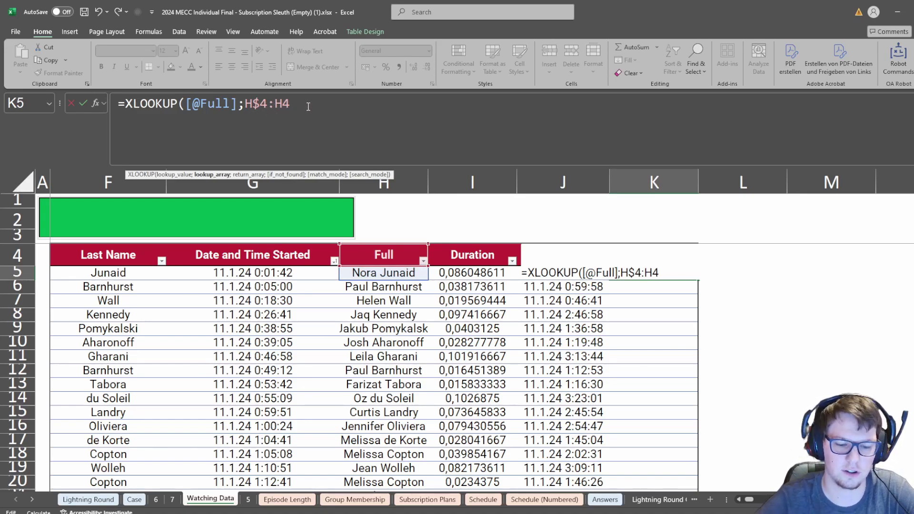
Use J$4:J4 as the XLOOKUP's return array and complete the End of Previous formula.
text(;)
drag(294, 103, 250, 103)
key(ctrl+c)
click(329, 111)
key(ctrl+v)
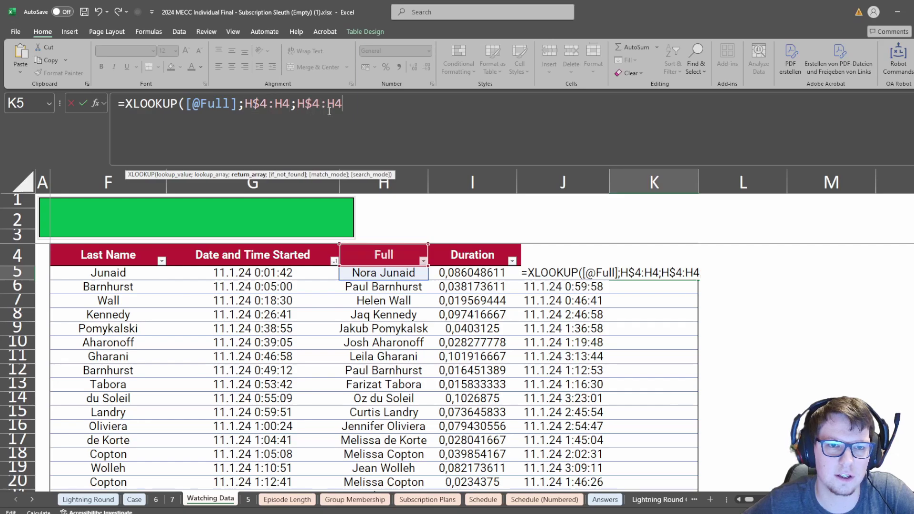
key(Delete)
text(J)
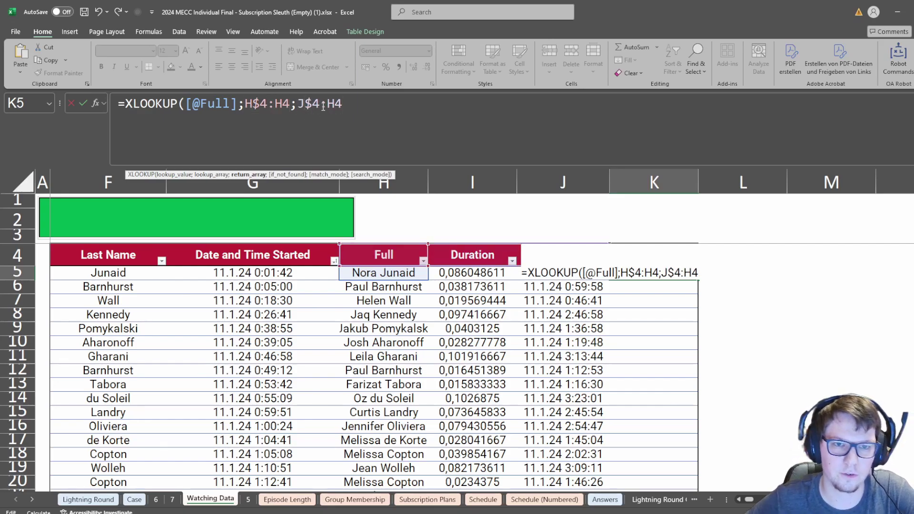
key(BackSpace)
text(J4)
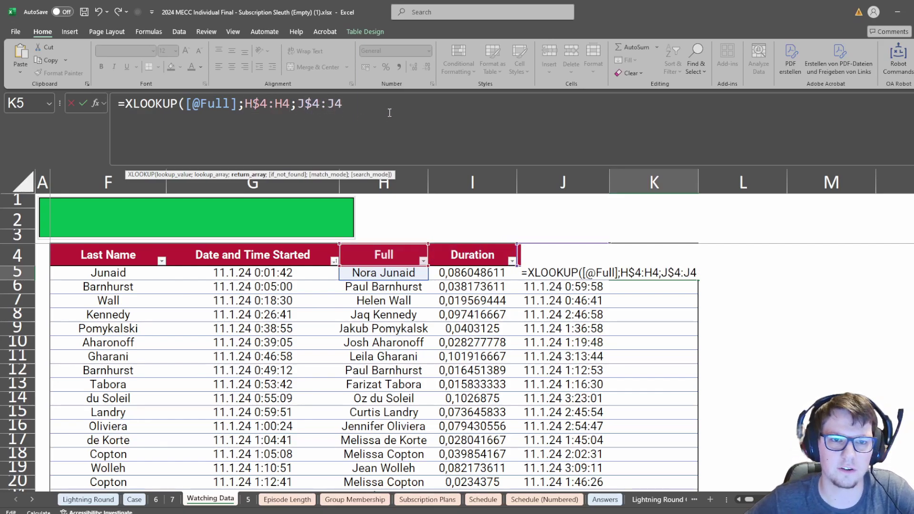
text())
key(ctrl+Return)
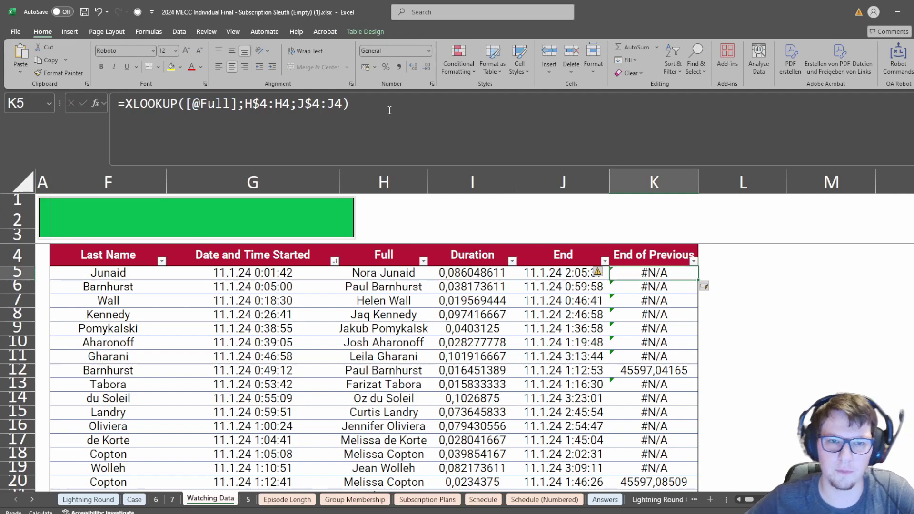
Add 0 as the if-not-found value of the End of Previous XLOOKUP and check the column.
click(346, 104)
key(Left)
text(;0)
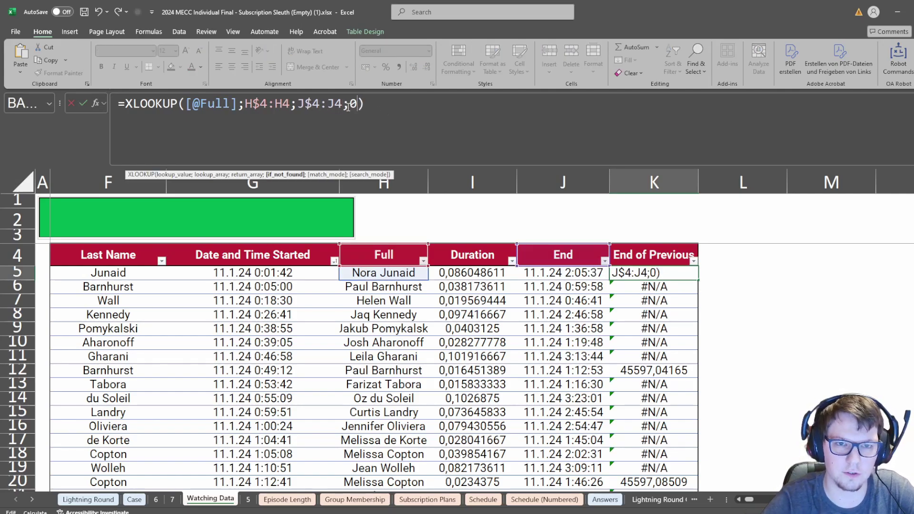
key(ctrl+Return)
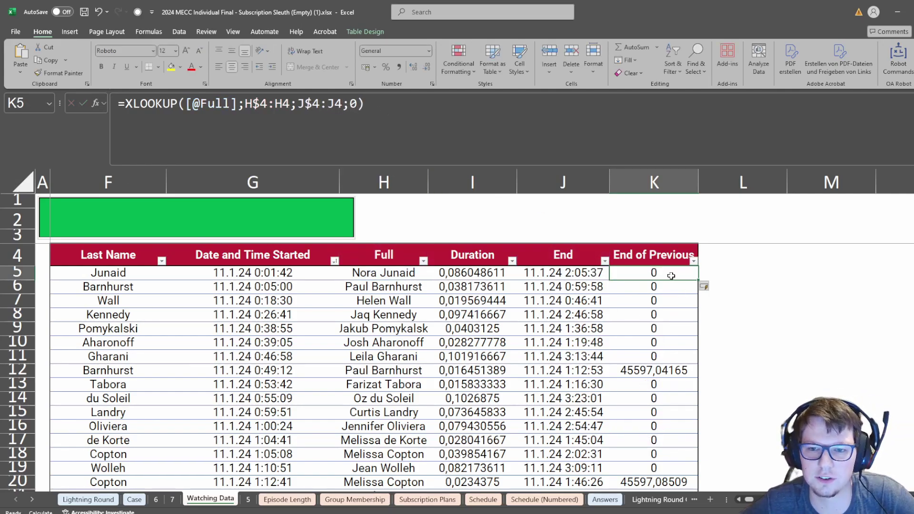
drag(671, 276, 667, 412)
scroll(666, 413, down, 9)
scroll(666, 412, up, 9)
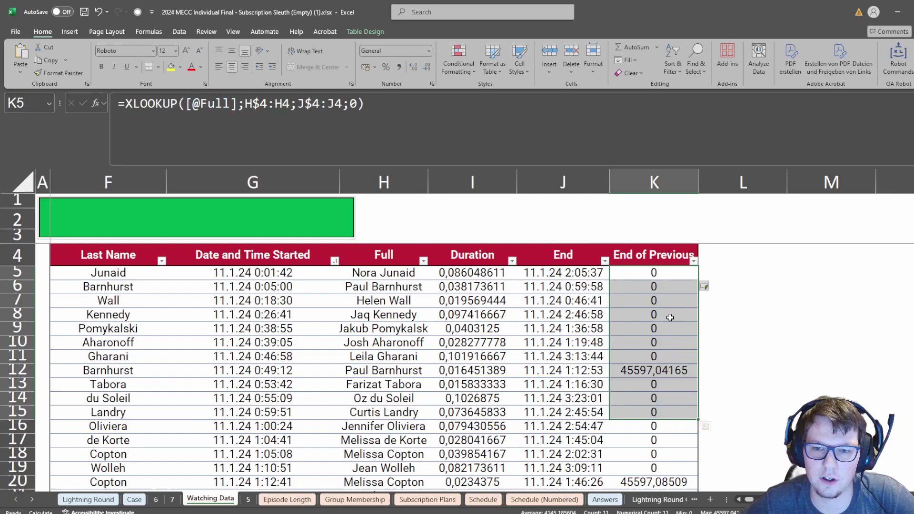
Set the End of Previous XLOOKUP's search mode to -1 so it searches last-to-first.
click(649, 269)
click(364, 107)
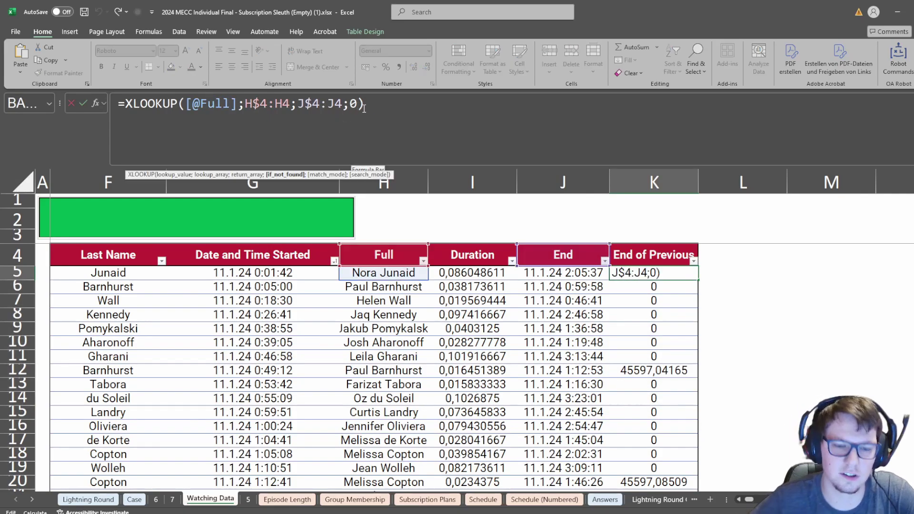
text(;;)
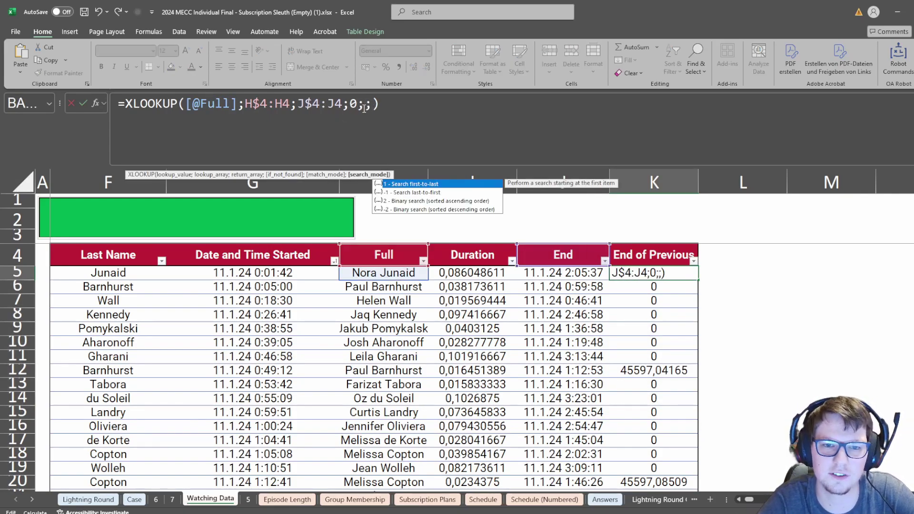
text(-1)
key(Return)
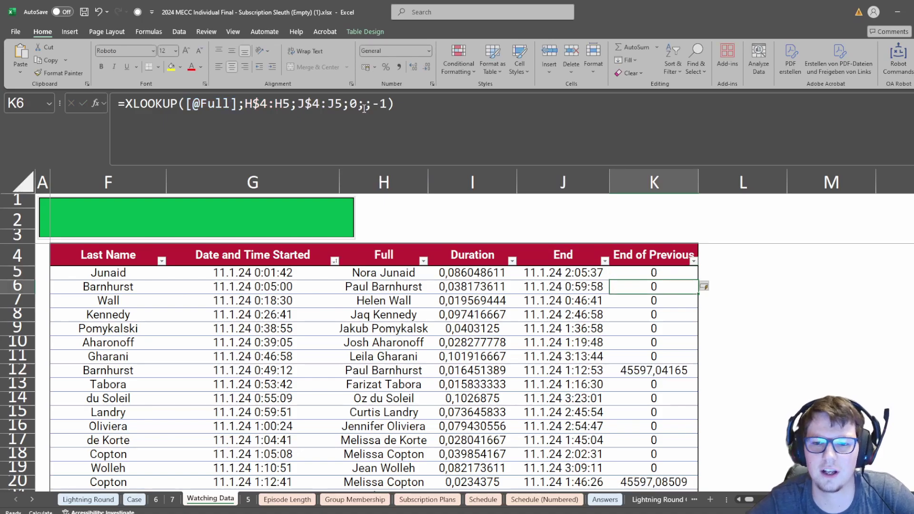
Examine the End of Previous results in the last rows of the table.
key(ctrl+Down)
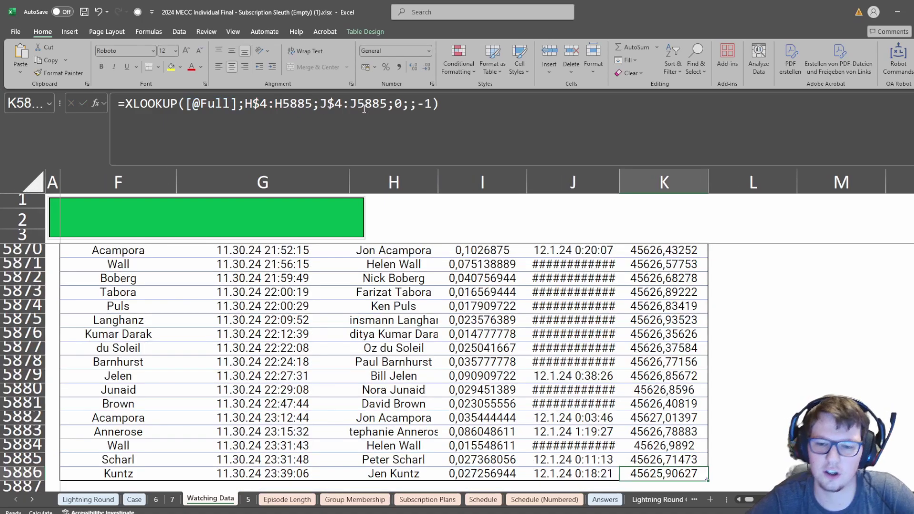
key(Up)
key(Up)
key(Up)
key(Up)
key(Up)
key(Up)
key(Up)
key(Up)
key(Up)
key(Up)
key(Up)
key(Up)
key(Up)
key(Up)
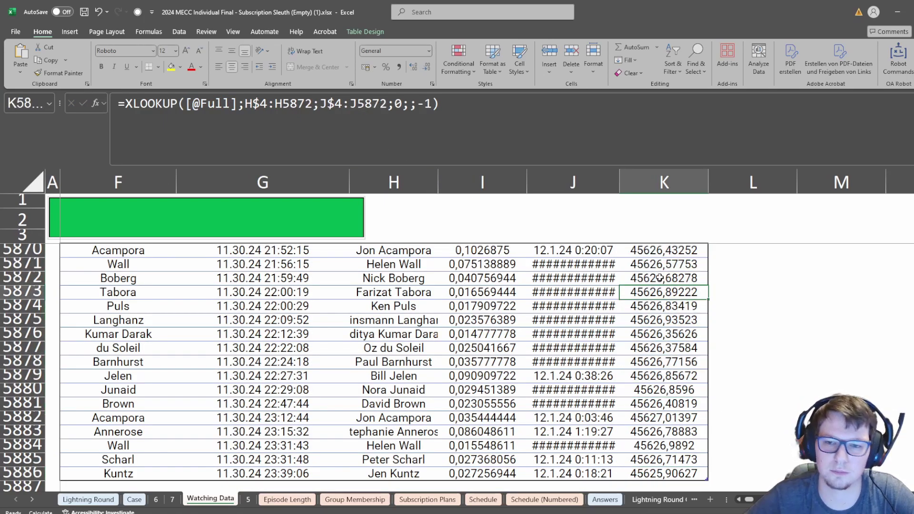
key(ctrl+Up)
Add a column in L5 testing whether [@[Date and Time Started]] is greater than [@[End of Previous]].
click(660, 277)
key(Right)
key(Right)
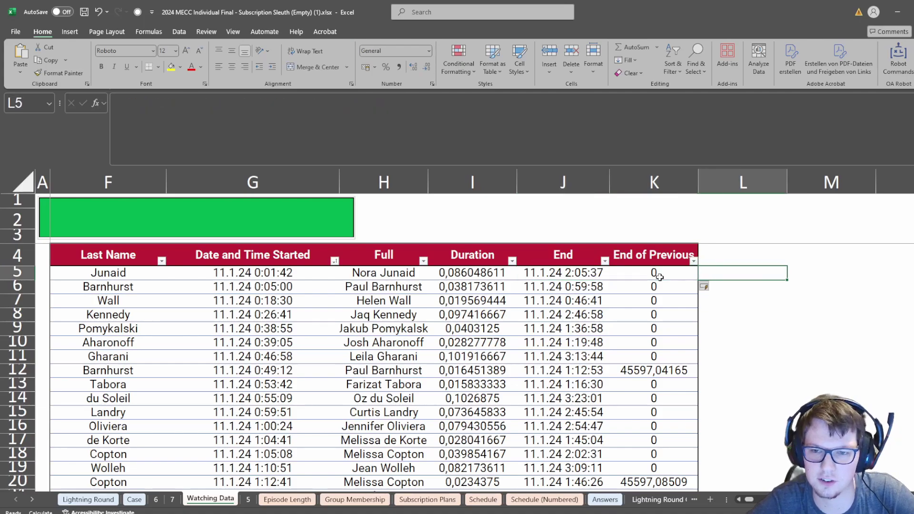
text(=)
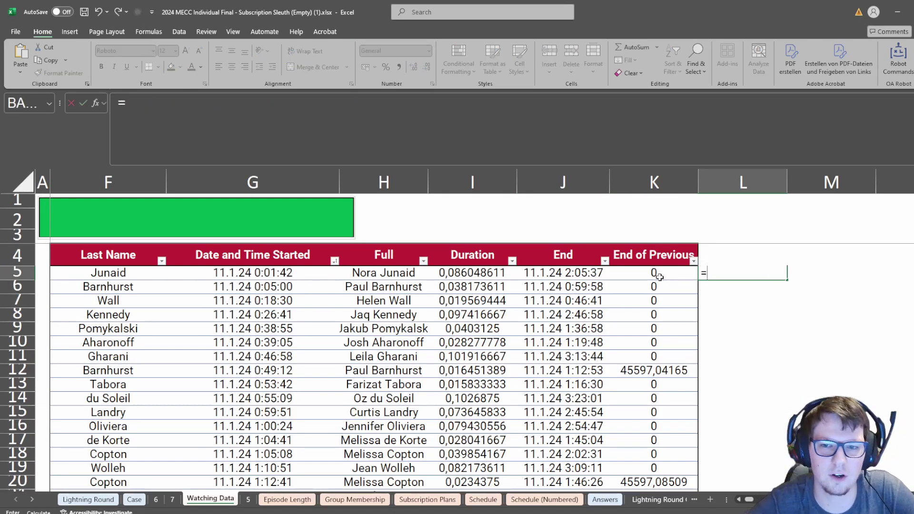
text(>)
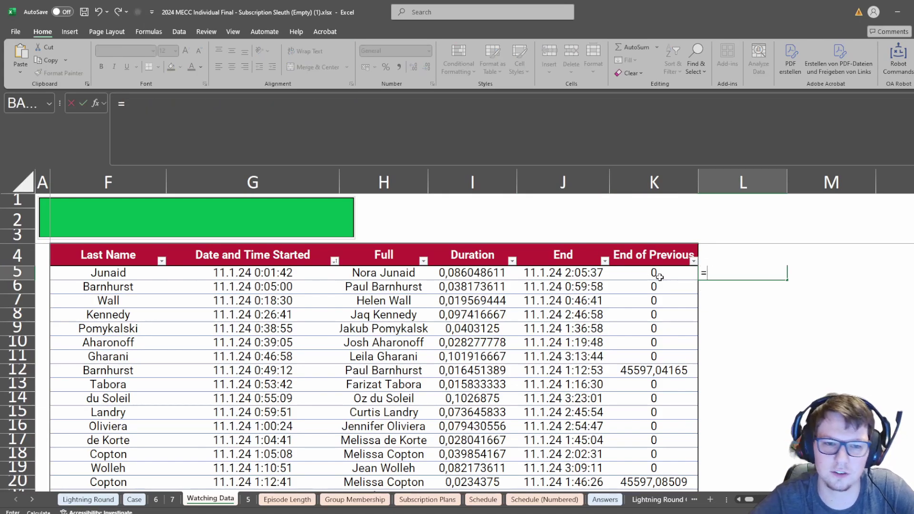
key(Left)
key(Left)
key(Left)
key(Left)
key(Left)
text(>)
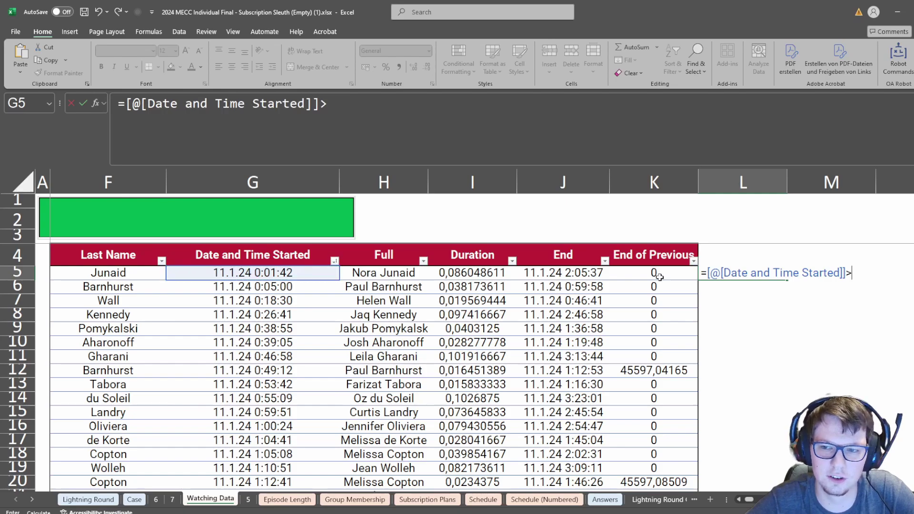
key(Left)
key(Return)
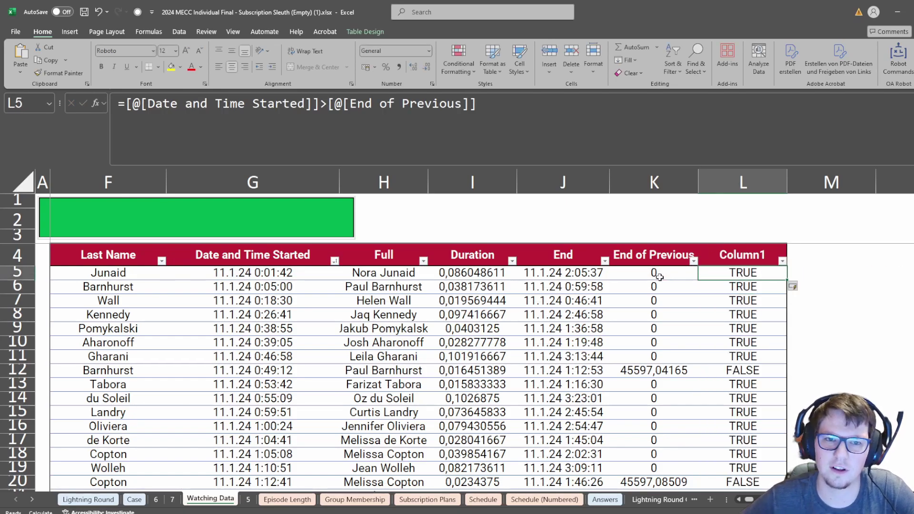
click(831, 288)
click(889, 286)
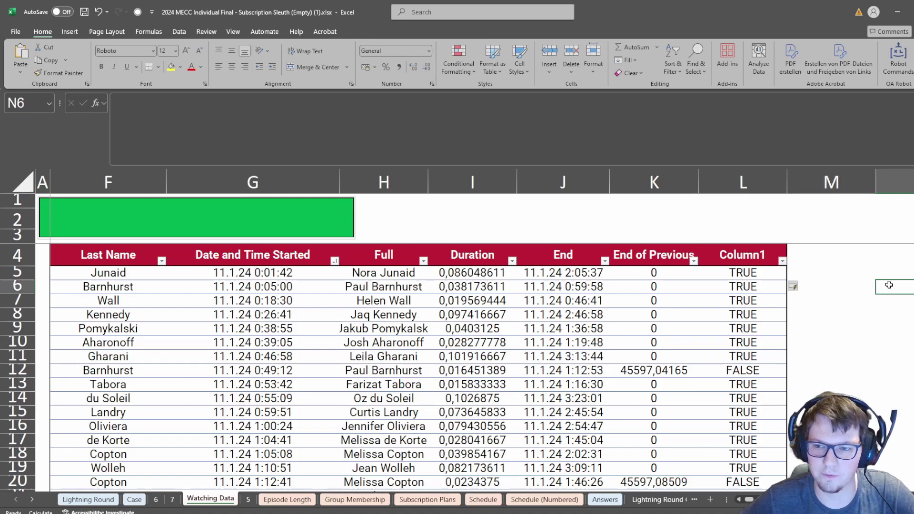
text(=sum(--)
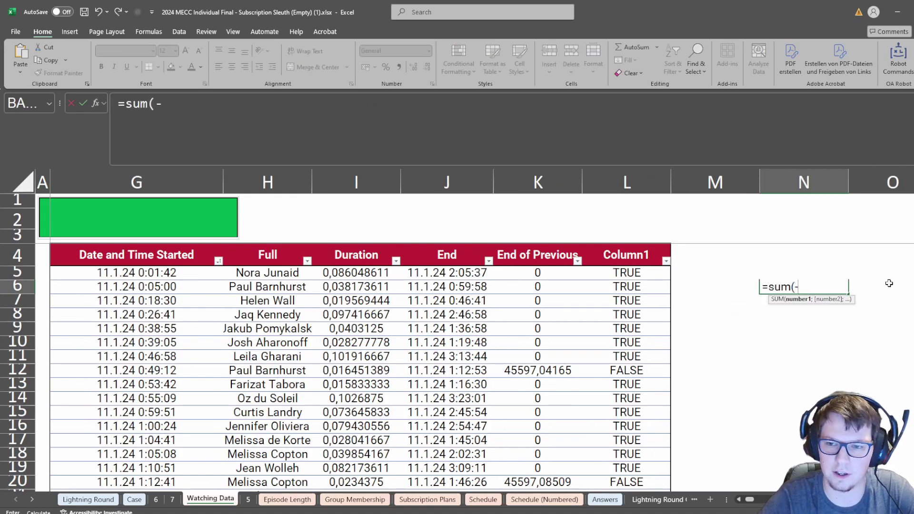
key(Left)
key(Left)
key(Up)
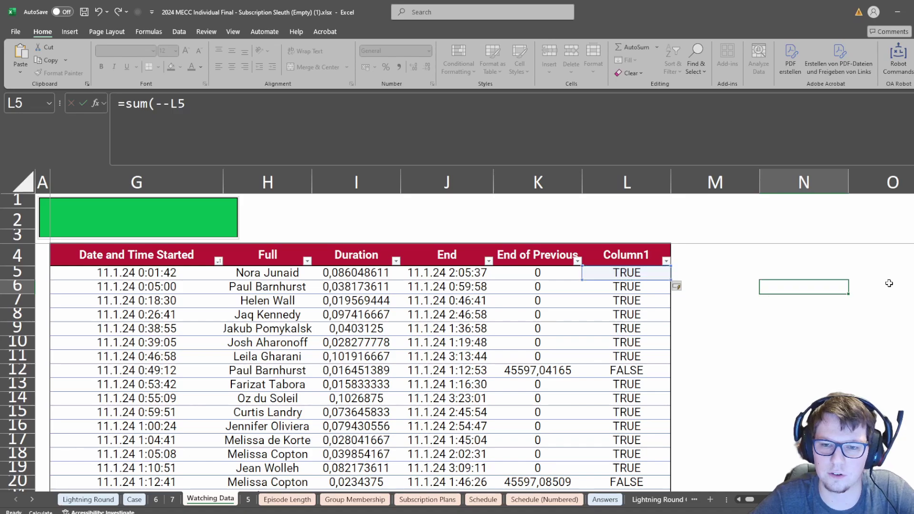
key(Escape)
Change the comparison in column L to [@[Date and Time Started]]<[@[End of Previous]].
key(Up)
key(Left)
key(Left)
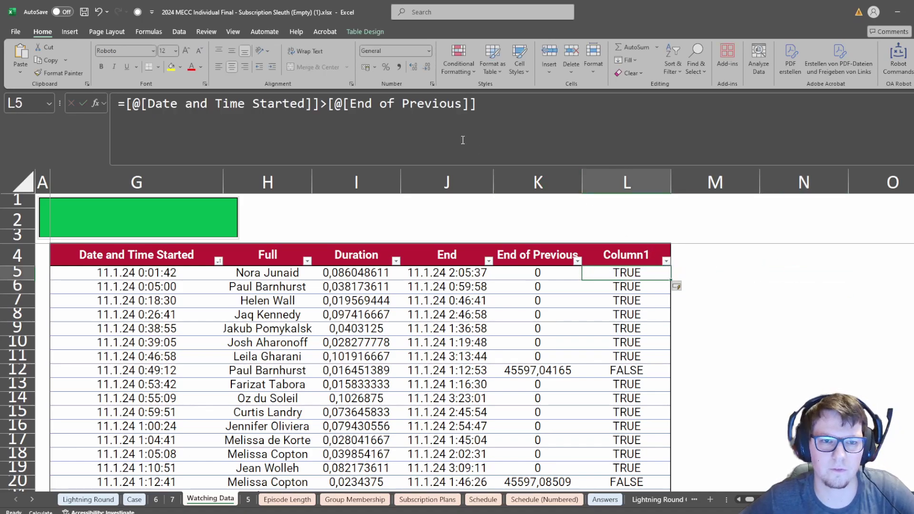
click(329, 103)
key(BackSpace)
text(<)
key(ctrl+Return)
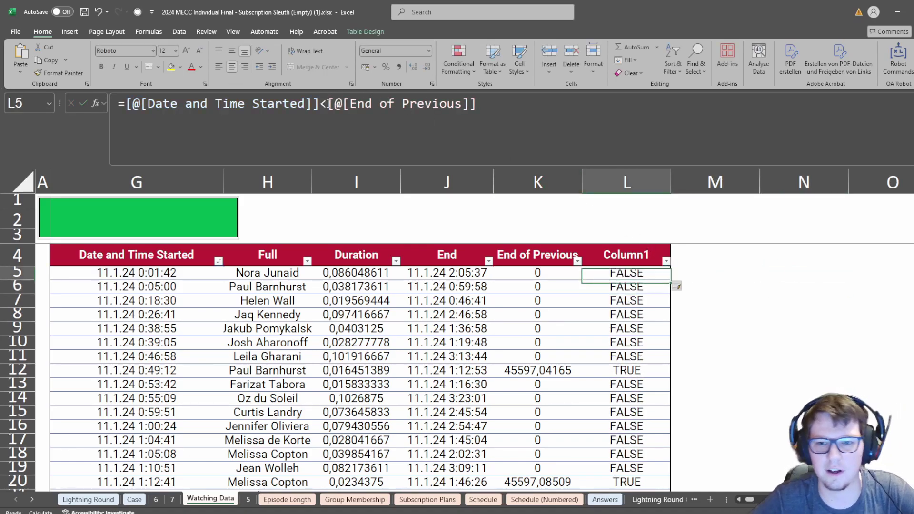
Count the TRUE values of Column1 in N5 with =SUM(--watch[Column1]).
key(Right)
key(Right)
text(=sum()
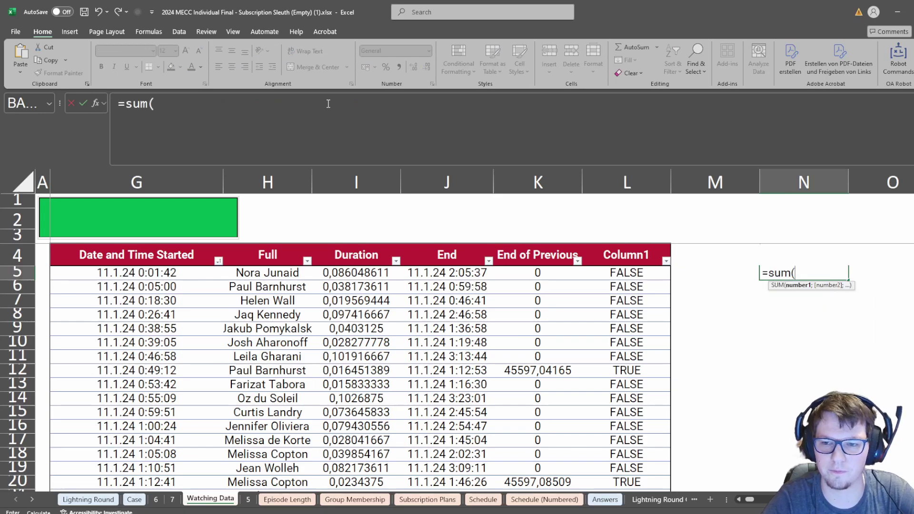
text(--)
key(Left)
key(Left)
key(ctrl+shift+Down)
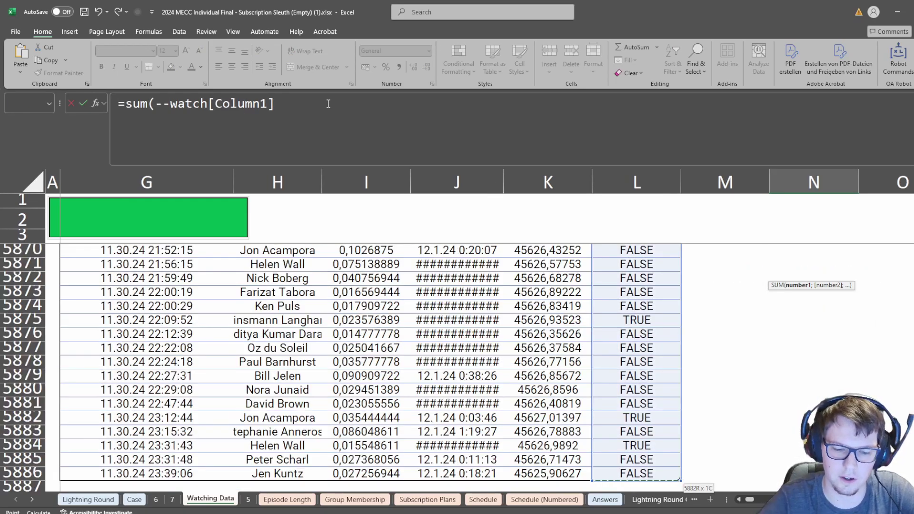
text()))
key(Return)
key(Return)
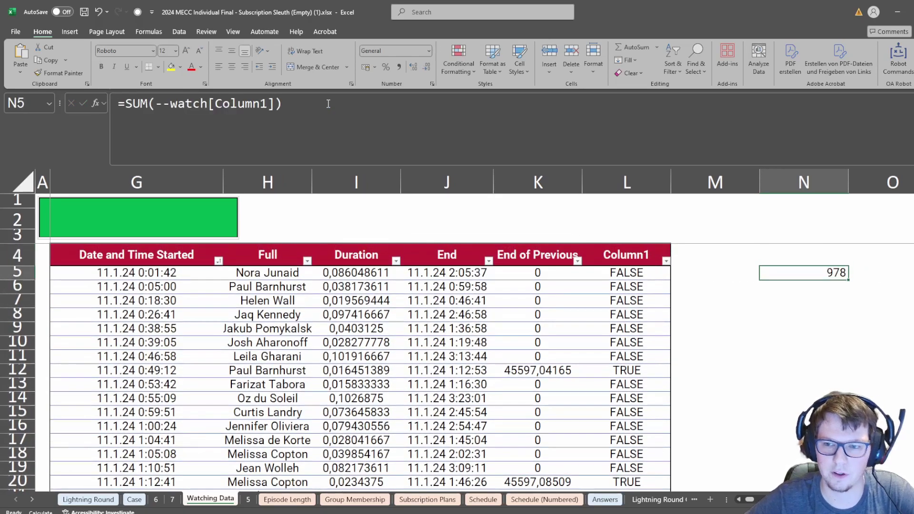
Enter 978 as the Bonus 3 answer in E27 on the Case sheet.
click(134, 499)
click(284, 368)
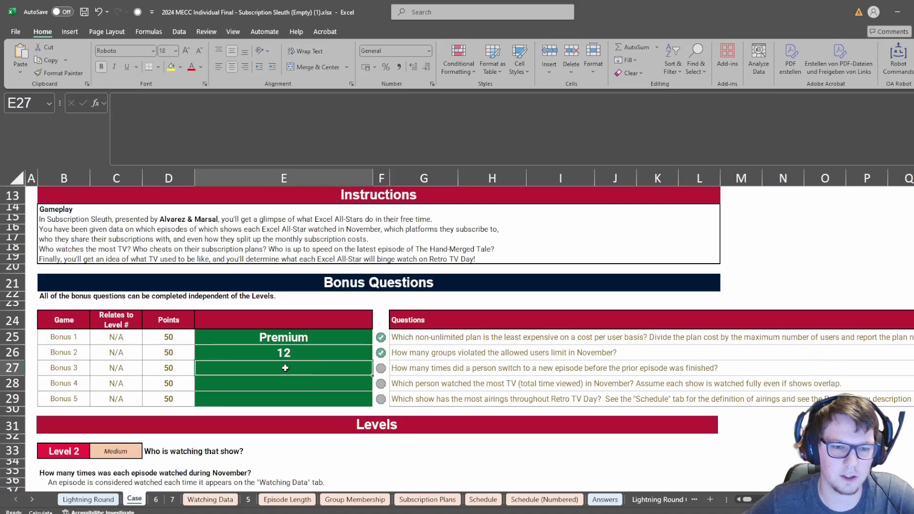
text(978)
key(Return)
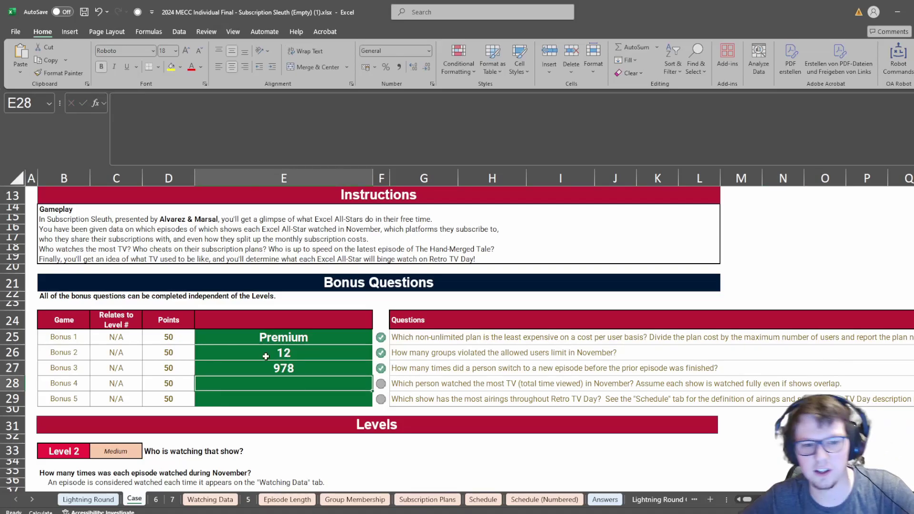
click(291, 368)
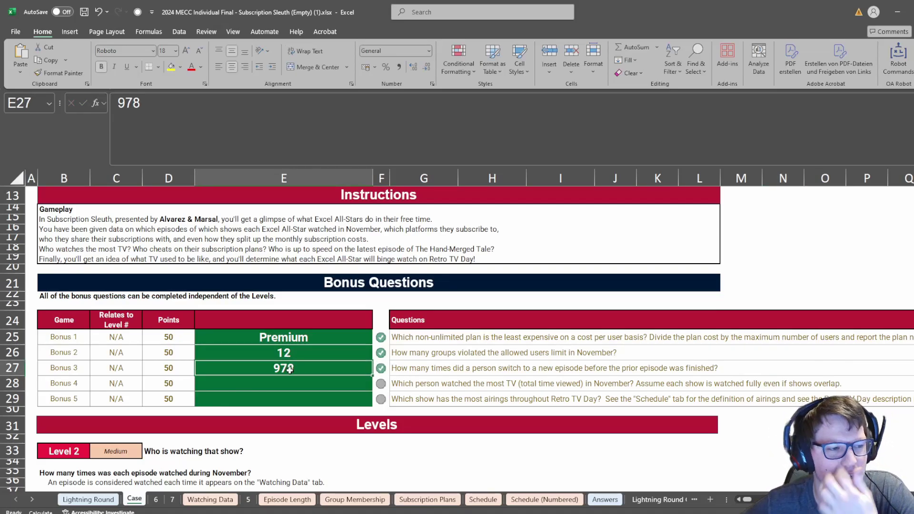
Review the end times, previous end times and overlap flags on the Watching Data sheet.
click(229, 499)
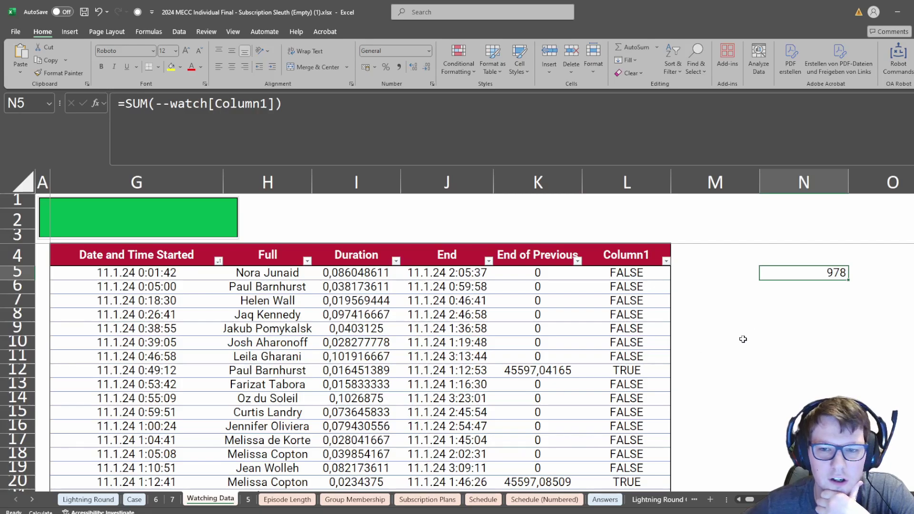
scroll(647, 350, down, 20)
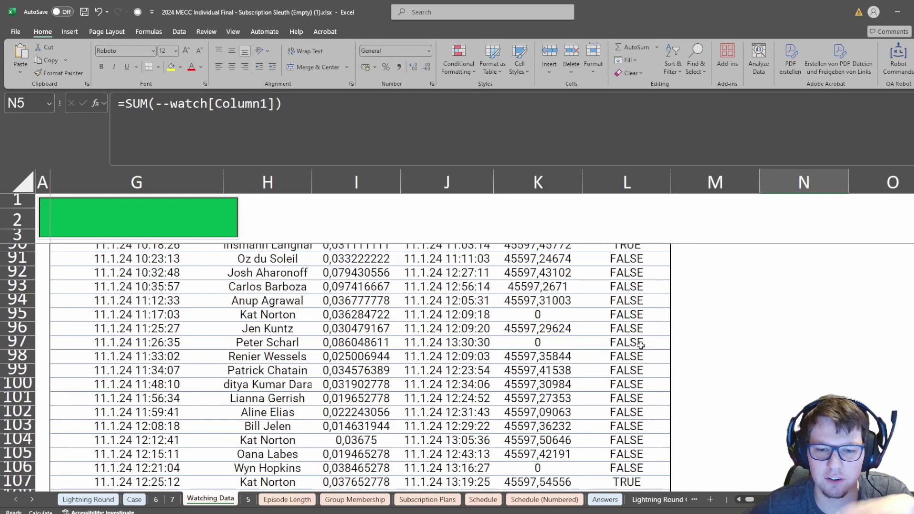
click(451, 366)
click(549, 359)
scroll(675, 345, up, 2)
click(635, 385)
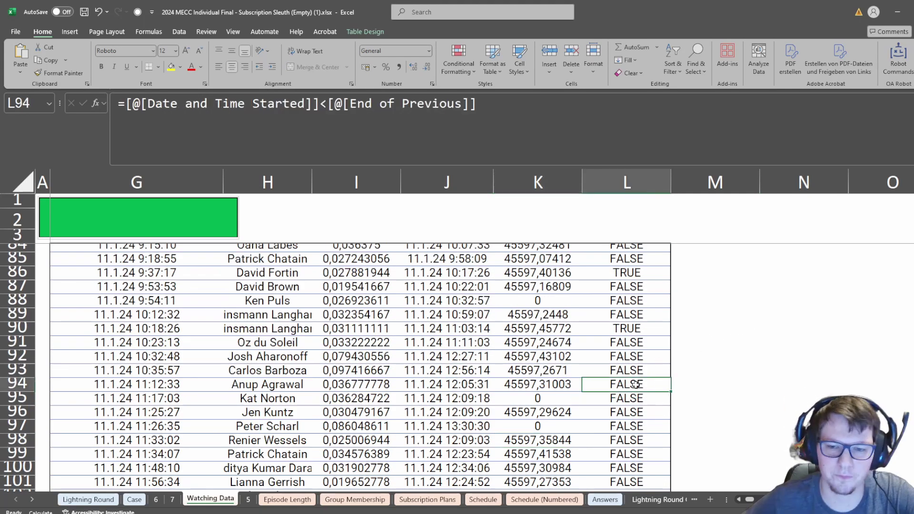
Add a column in M5 testing whether [@[End of Previous]] equals [@[Date and Time Started]].
key(ctrl+Up)
key(Down)
key(Right)
text(=)
key(Left)
key(Left)
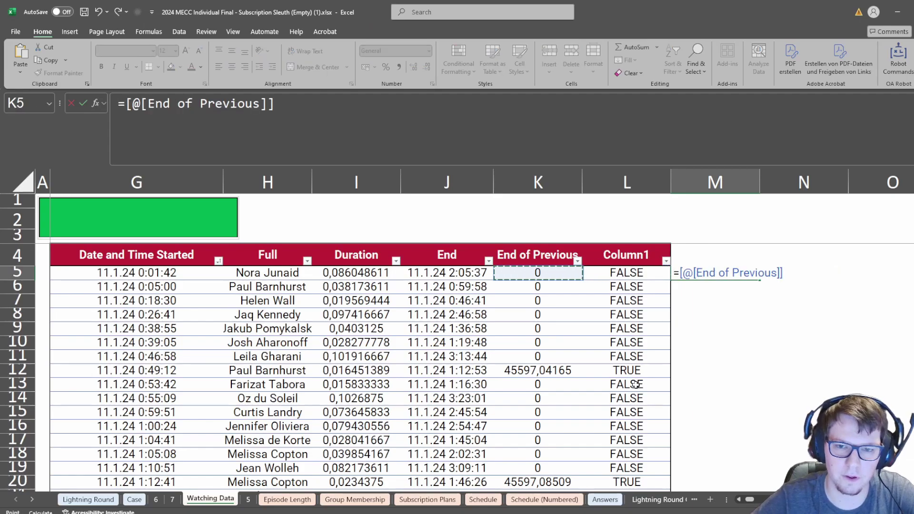
text())
key(Left)
key(Left)
key(Left)
key(Left)
key(Left)
key(Left)
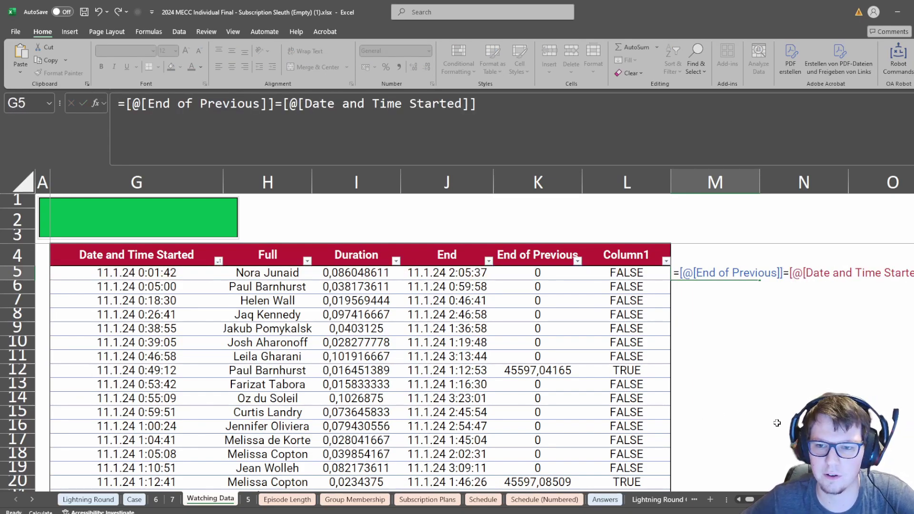
key(ctrl+Return)
Filter Column2 of the watching table to show only TRUE rows.
click(756, 261)
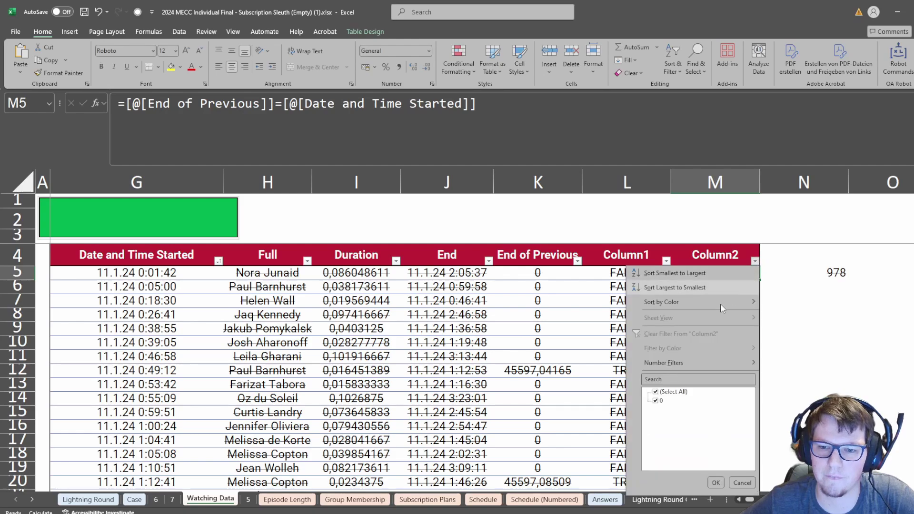
key(Escape)
key(Down)
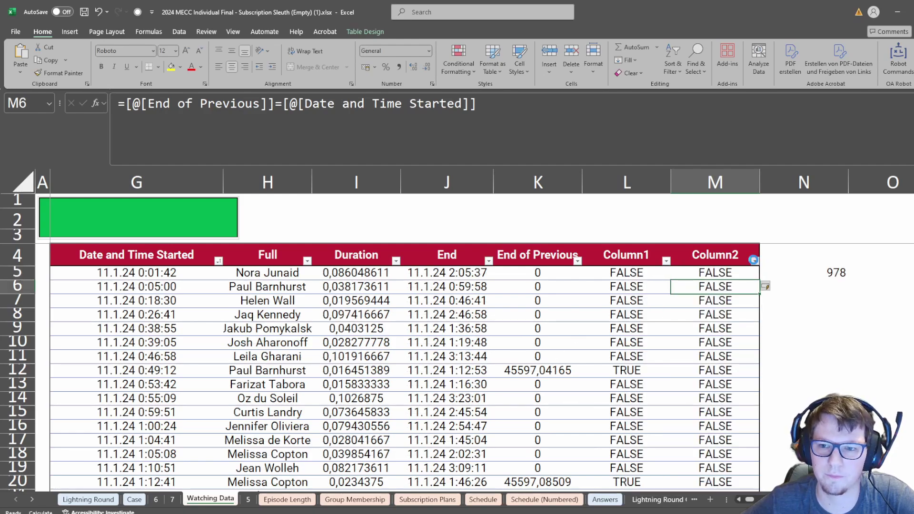
click(754, 260)
click(665, 400)
click(667, 419)
click(717, 482)
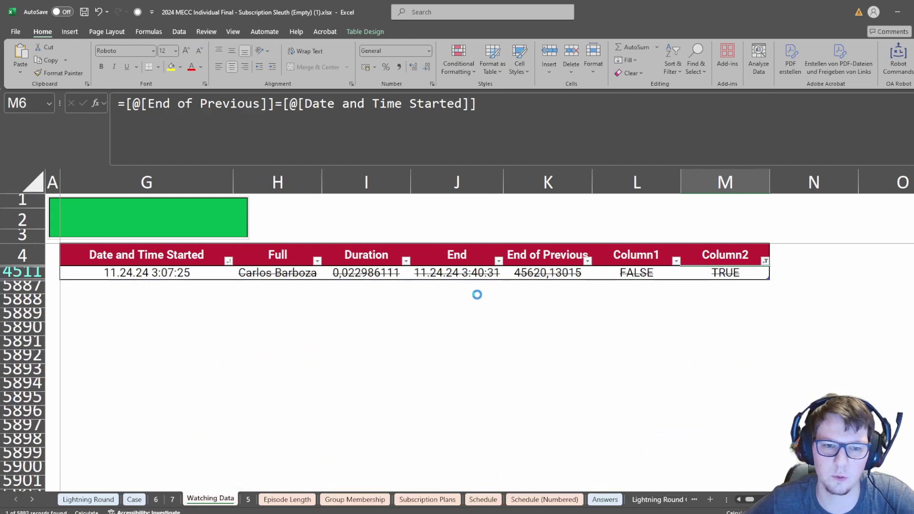
Examine the filtered row's show details, start time, End of Previous value and Column1 flag.
key(Left)
key(Left)
key(Left)
key(Left)
key(Left)
key(shift+Left)
key(shift+Left)
key(shift+Left)
key(shift+Left)
key(shift+Left)
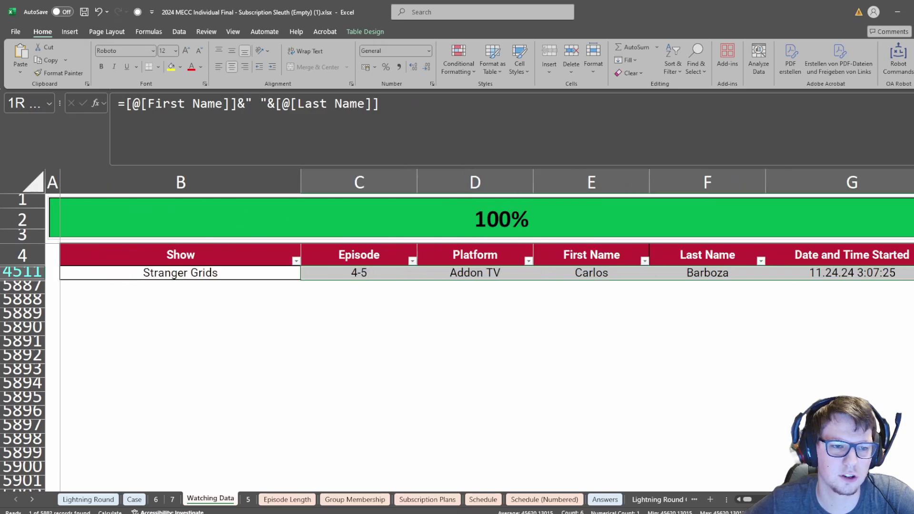
drag(255, 276, 770, 281)
click(635, 276)
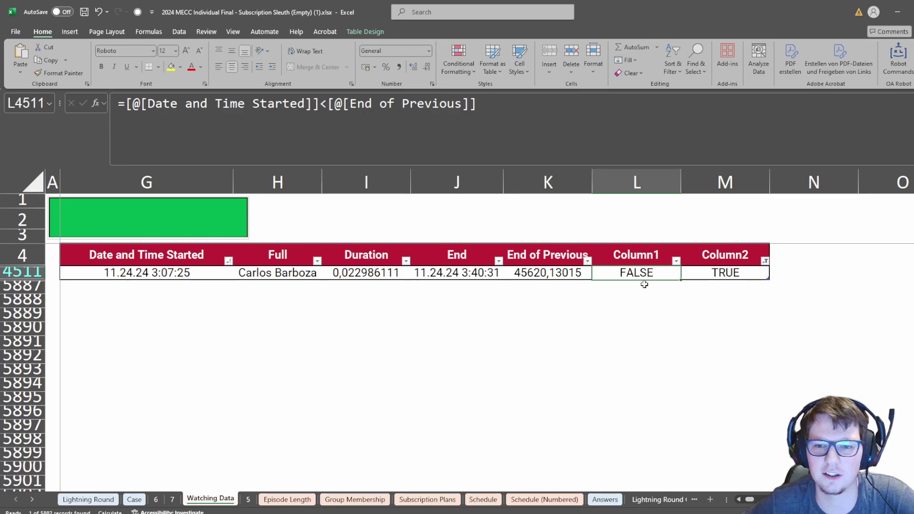
click(506, 278)
click(152, 275)
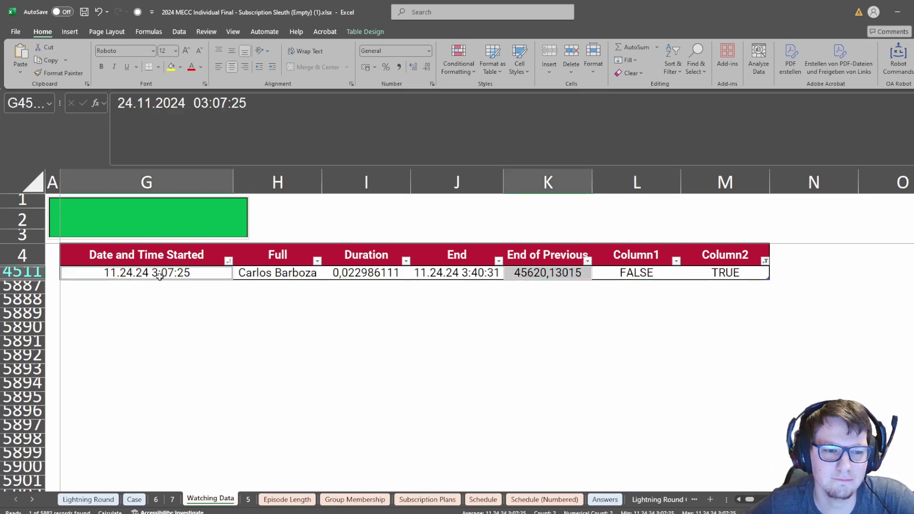
Copy the date format from the filtered row's start time to its End of Previous cell, widen column K and compare both times.
click(508, 276)
click(152, 274)
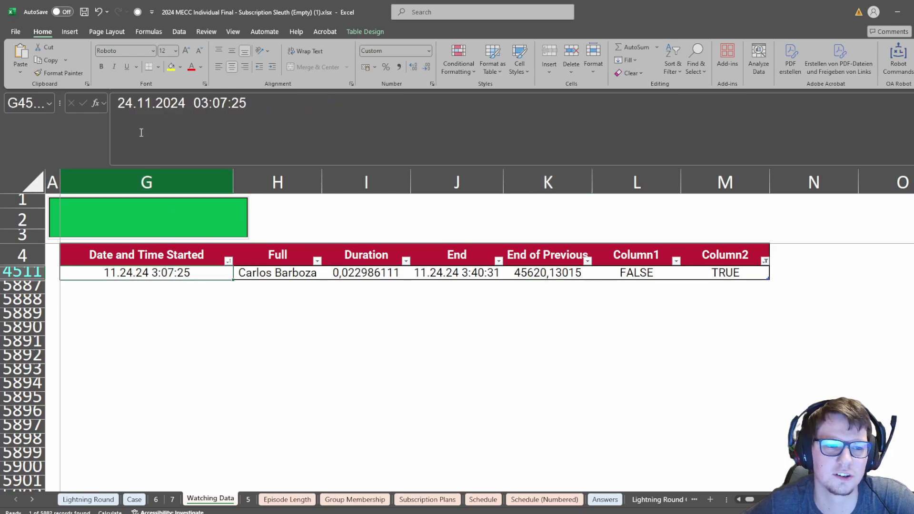
click(59, 73)
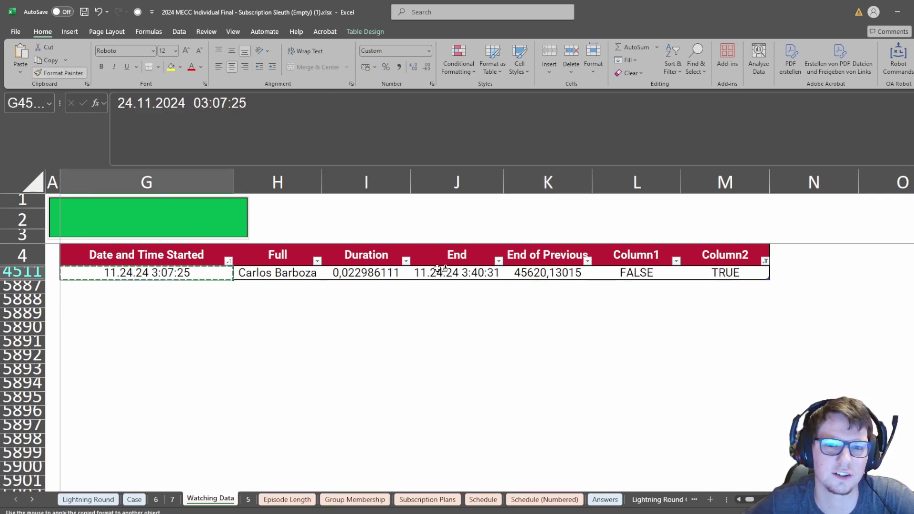
click(556, 273)
double_click(595, 181)
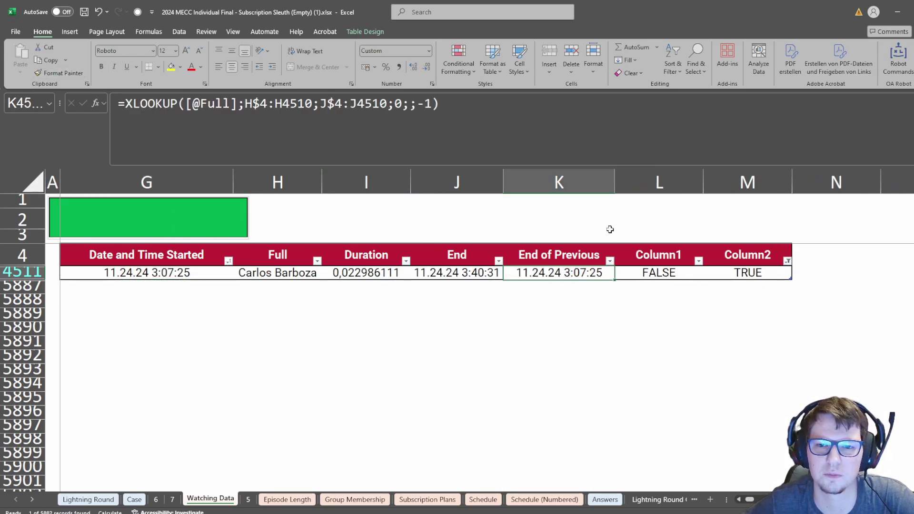
ctrl+click(177, 275)
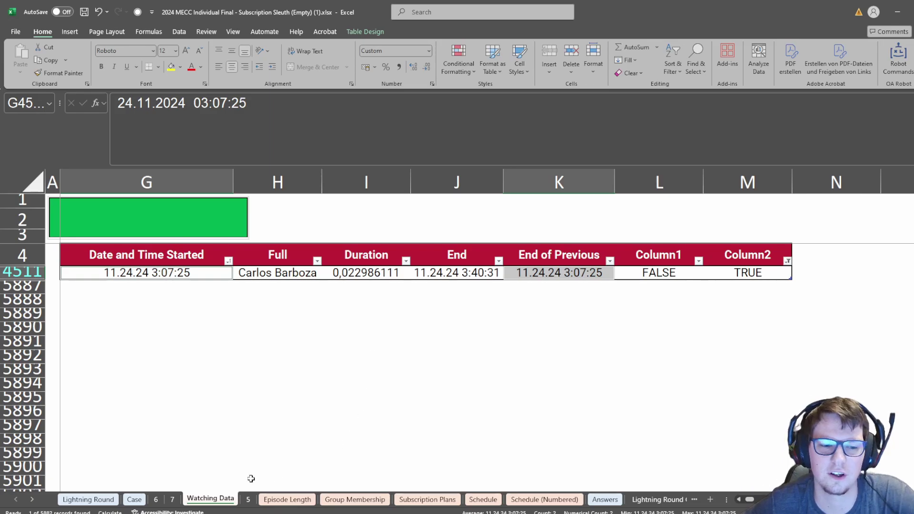
Read the Bonus 4 question about total TV time viewed on the Case sheet.
click(134, 499)
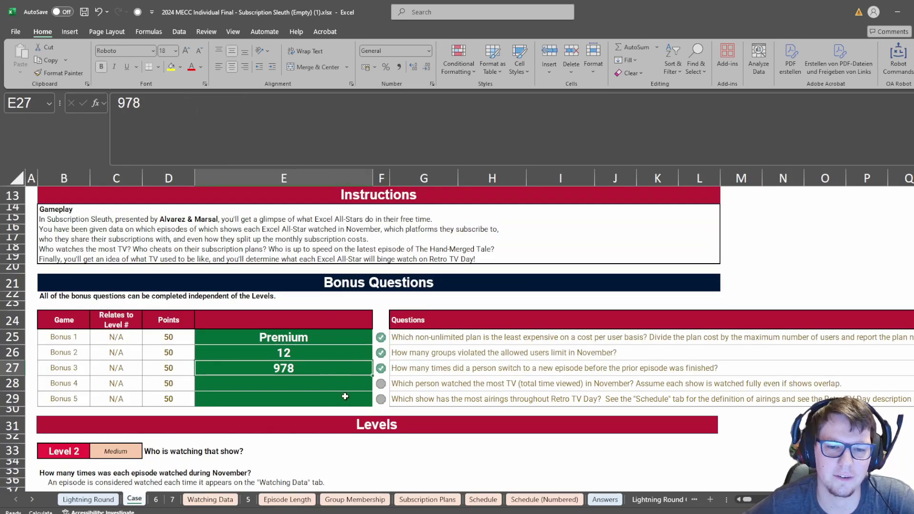
drag(603, 381, 298, 381)
click(298, 380)
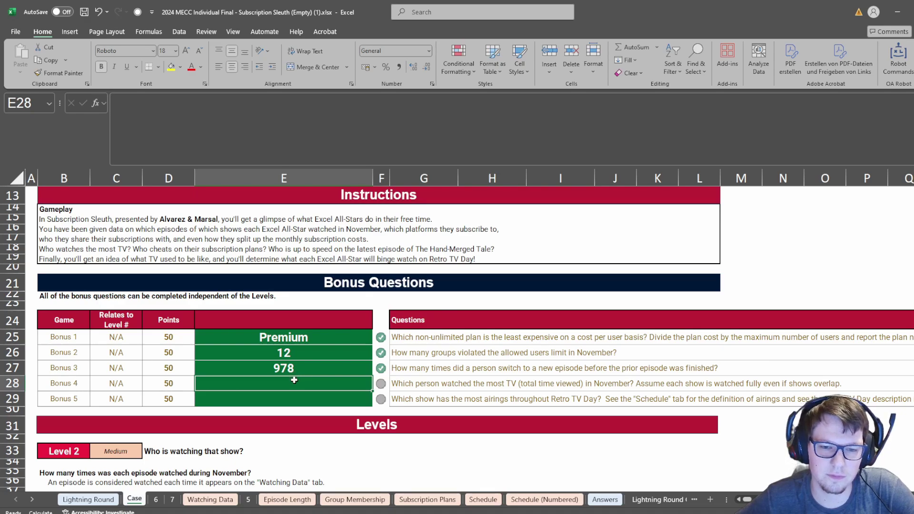
drag(107, 386, 467, 383)
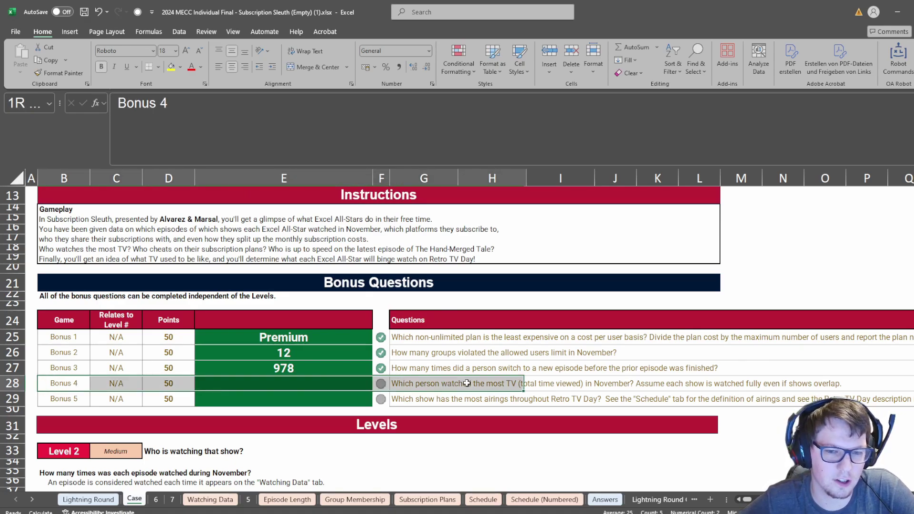
click(467, 383)
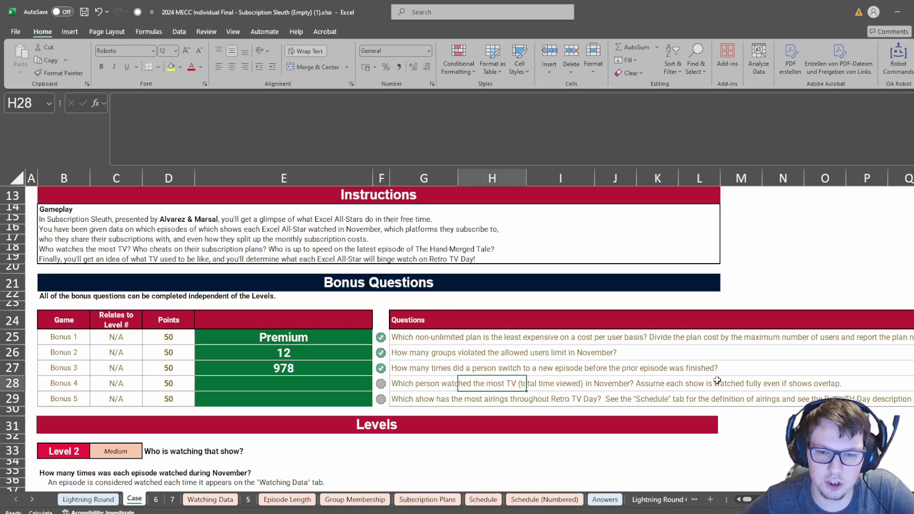
click(854, 388)
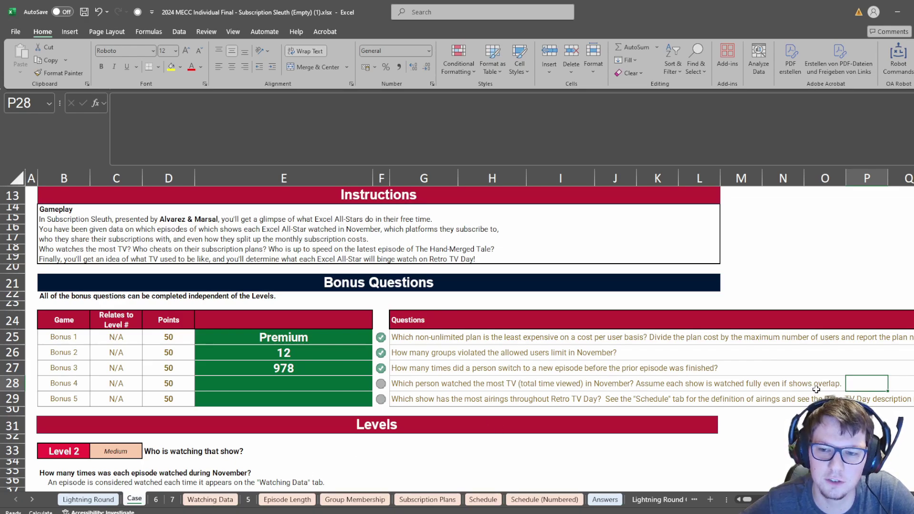
Remove the Column2 filter on the Watching Data sheet so both TRUE and FALSE rows are included.
click(201, 500)
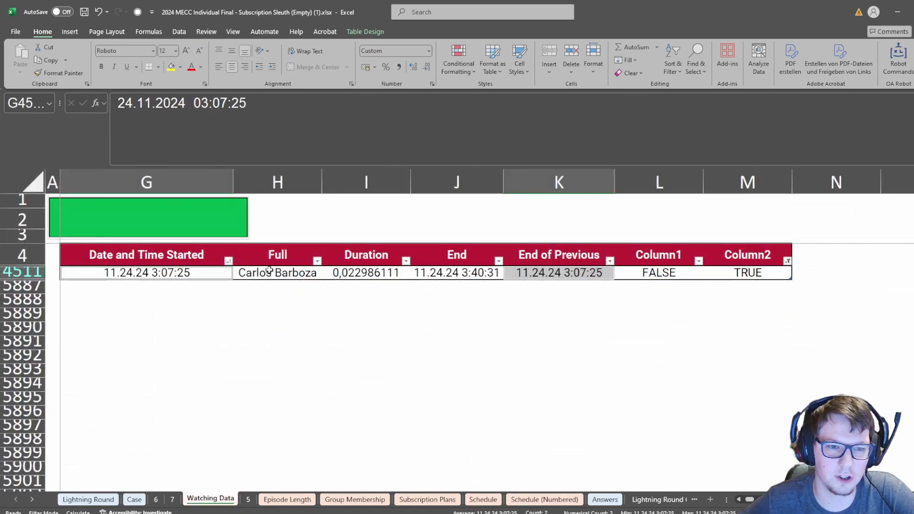
click(269, 270)
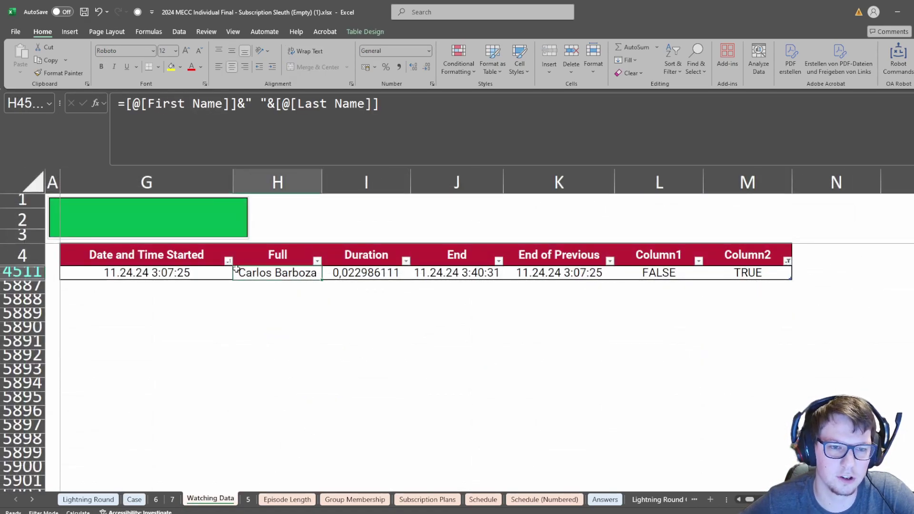
click(229, 261)
click(467, 330)
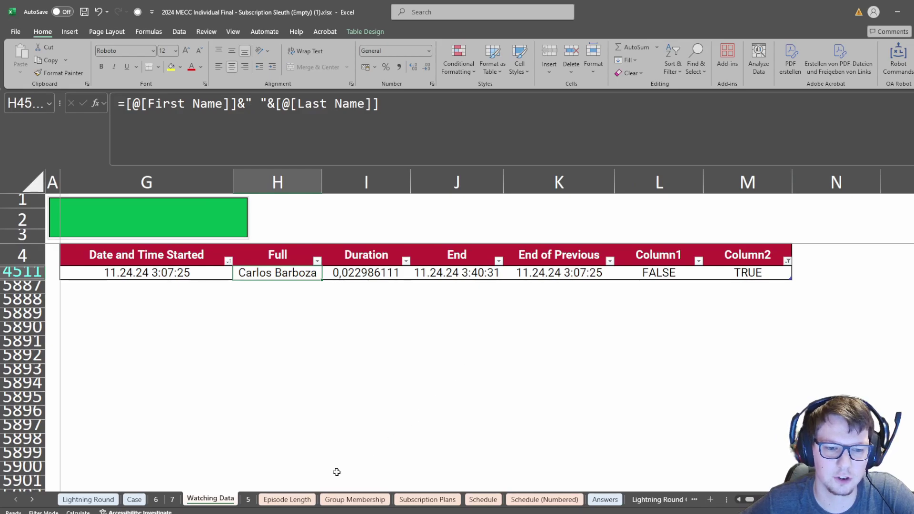
click(690, 392)
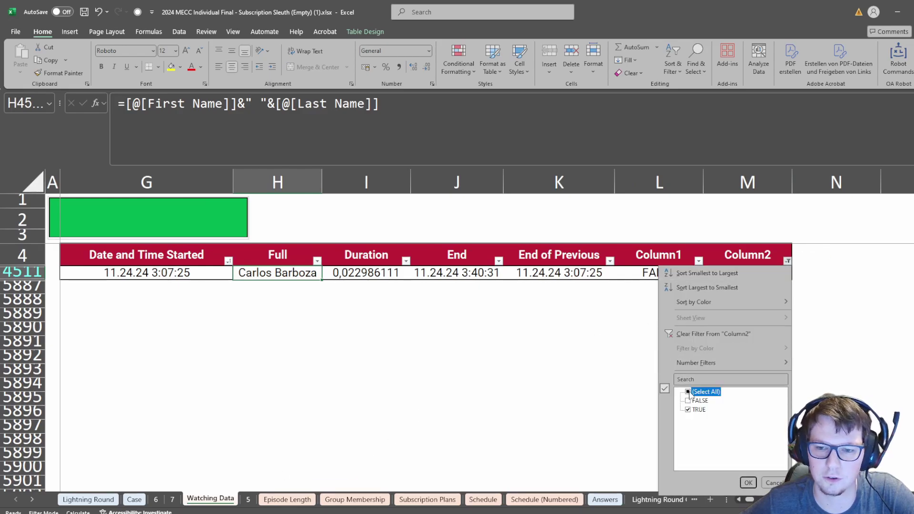
click(749, 483)
List each distinct viewer in P7 beside the watching table with =UNIQUE(watch[Full]).
drag(859, 300, 905, 318)
click(592, 371)
click(658, 306)
key(Right)
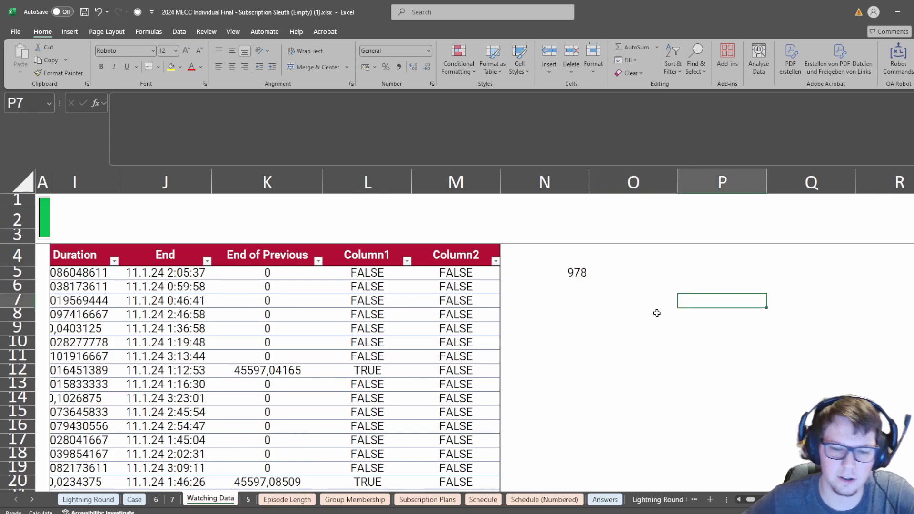
key(Left)
text(=uniqu)
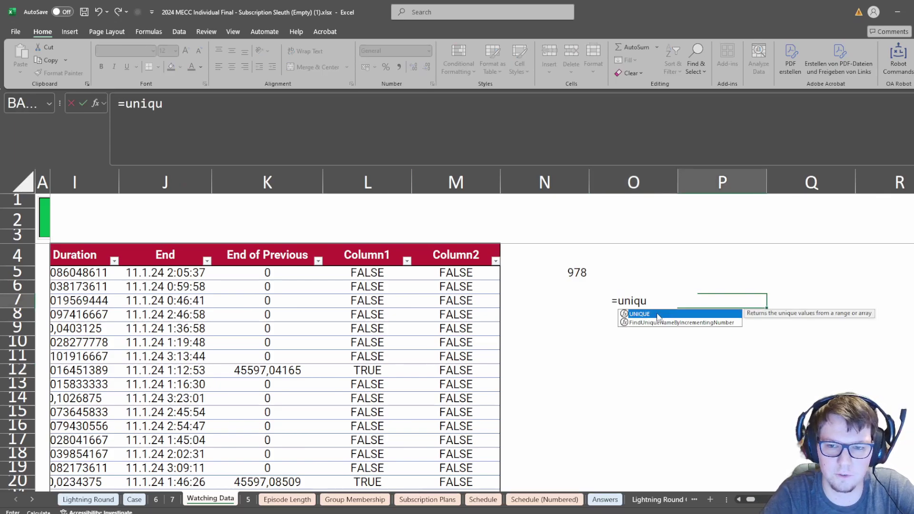
key(Tab)
key(Left)
key(Left)
key(Home)
key(Right)
key(Right)
key(Right)
key(Right)
key(Right)
key(Right)
key(Right)
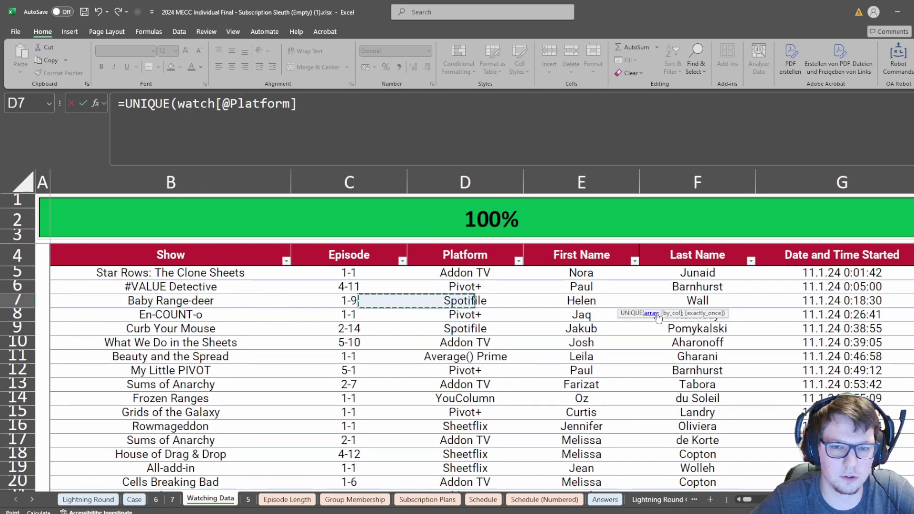
key(Left)
key(Up)
key(Up)
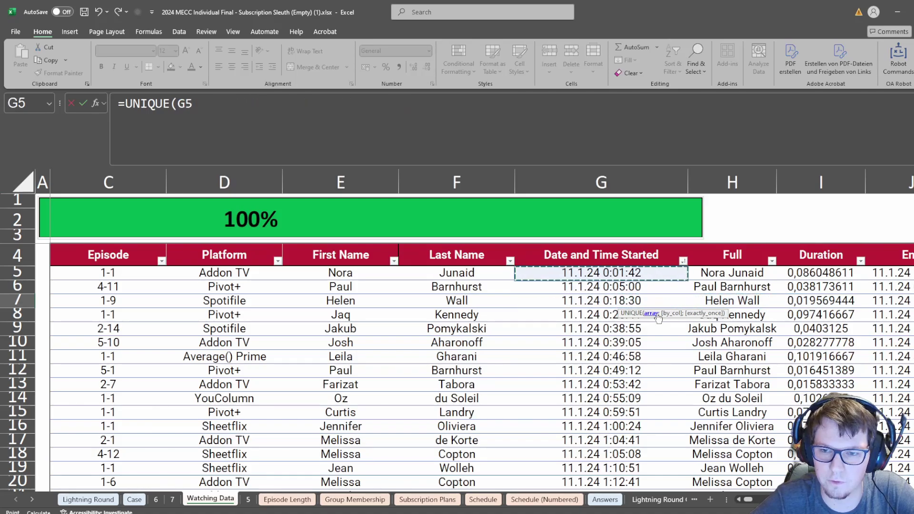
key(Right)
key(ctrl+shift+Down)
text())
key(Return)
key(Up)
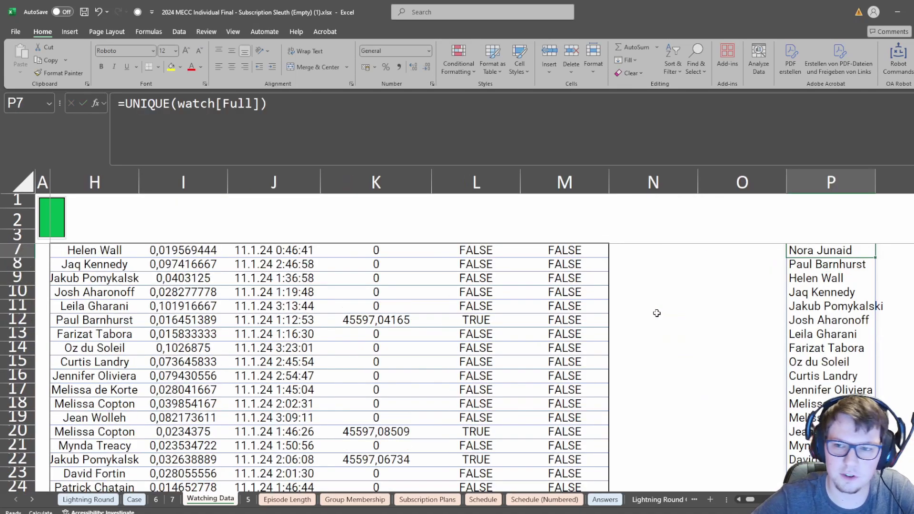
Total the viewing duration per listed viewer in Q7 with =SUMIFS(watch[Duration];watch[Full];P7#).
key(Right)
key(Up)
key(Left)
key(Left)
key(Down)
key(Right)
key(Right)
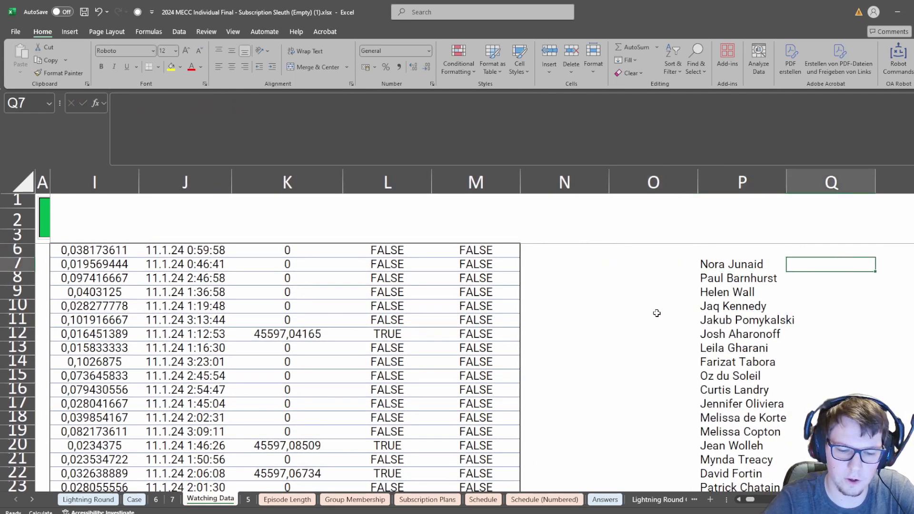
text(=sumifs()
key(Left)
key(Left)
key(Left)
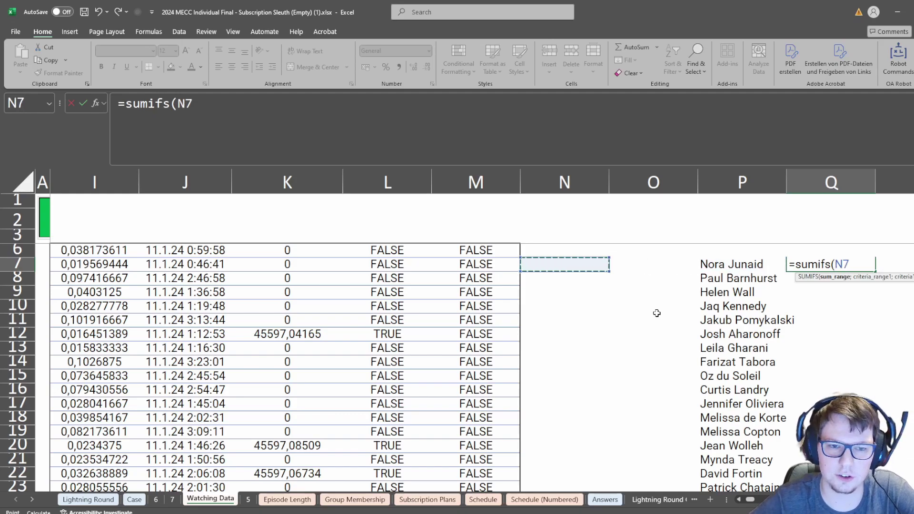
key(Left)
key(Left)
key(Left)
key(Up)
key(Up)
key(Up)
key(Down)
key(Left)
key(Left)
key(Left)
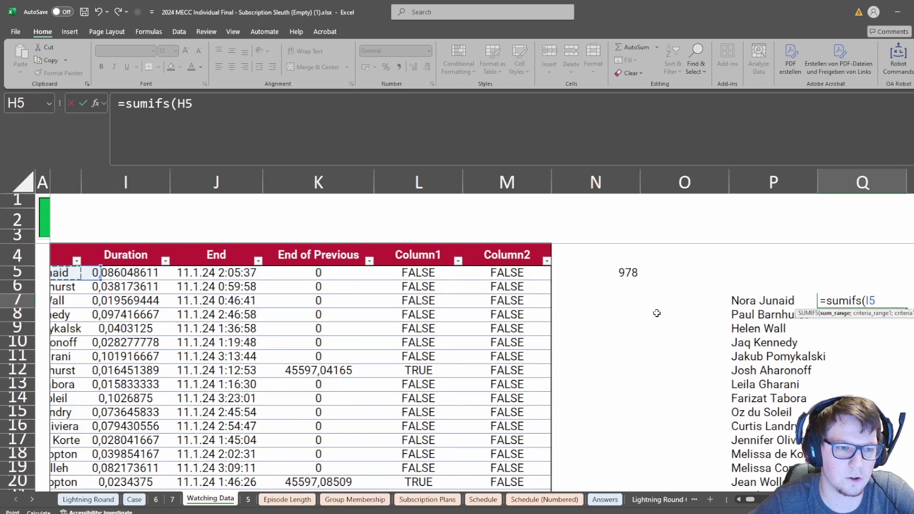
key(ctrl+shift+Down)
text(;)
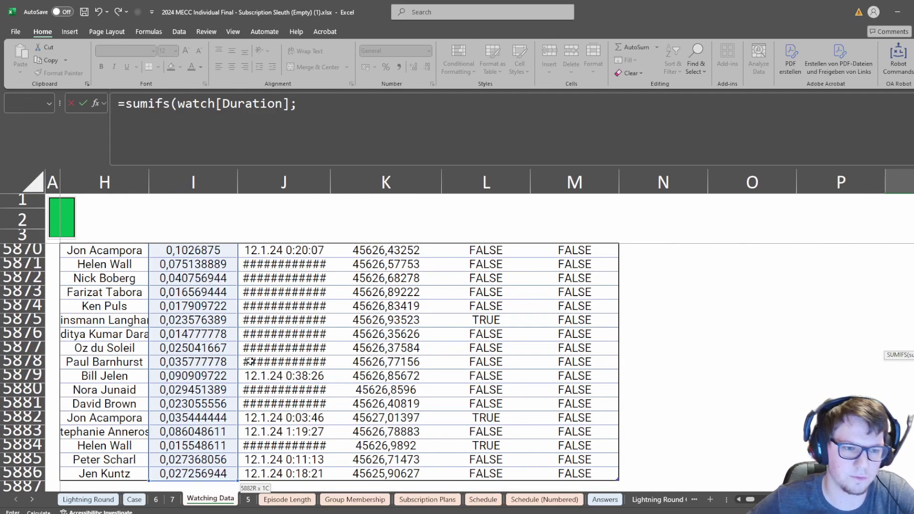
drag(96, 380, 97, 385)
key(ctrl+Up)
key(Down)
key(ctrl+shift+Down)
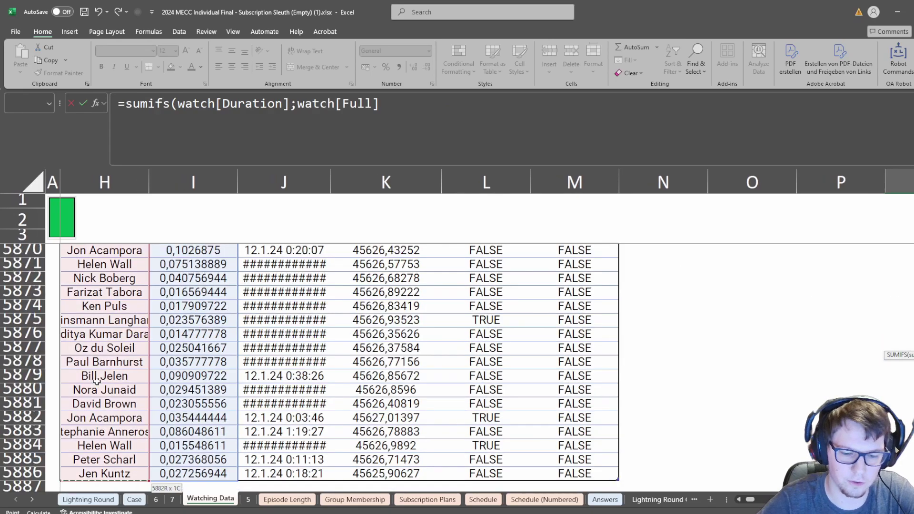
key(Left)
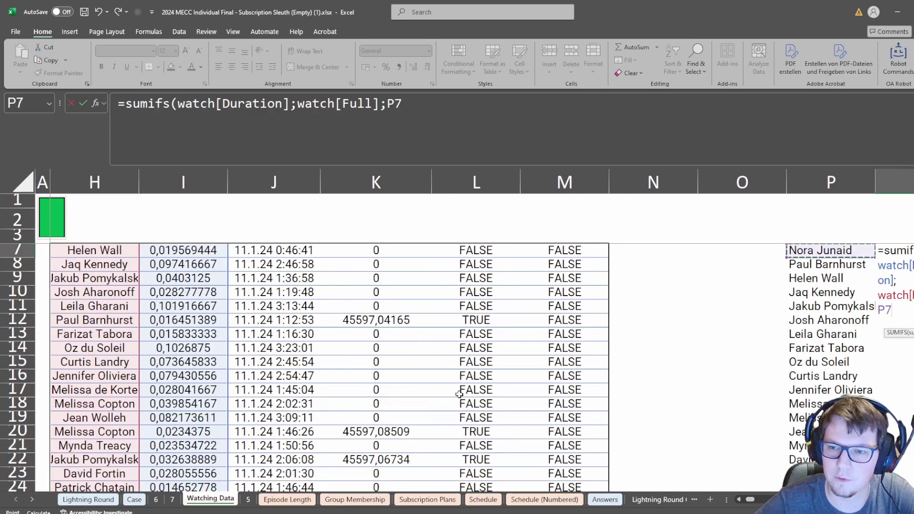
text(#))
scroll(461, 393, down, 11)
key(Return)
key(Up)
key(Up)
key(Up)
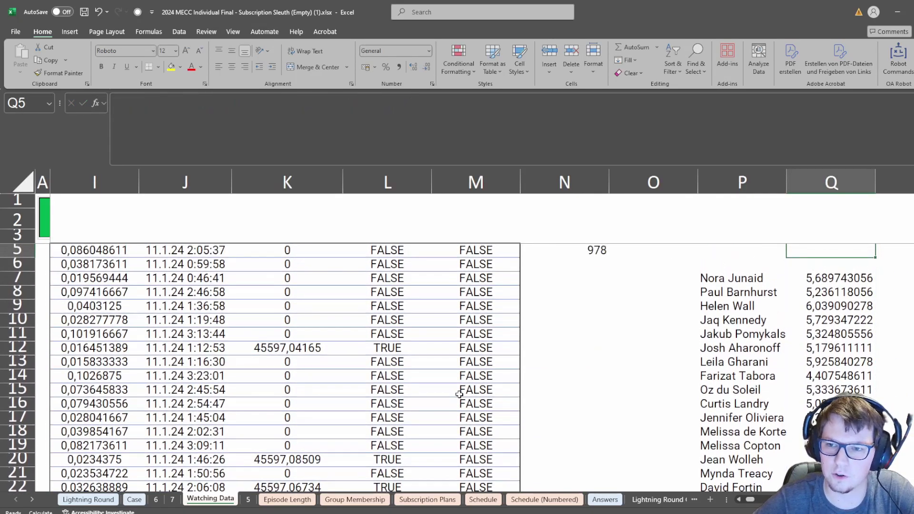
Return the viewer with the largest total duration in S7 with =_XMAX(Q7#;P7#).
key(Down)
key(Down)
key(Right)
key(Right)
text(=_XMAX()
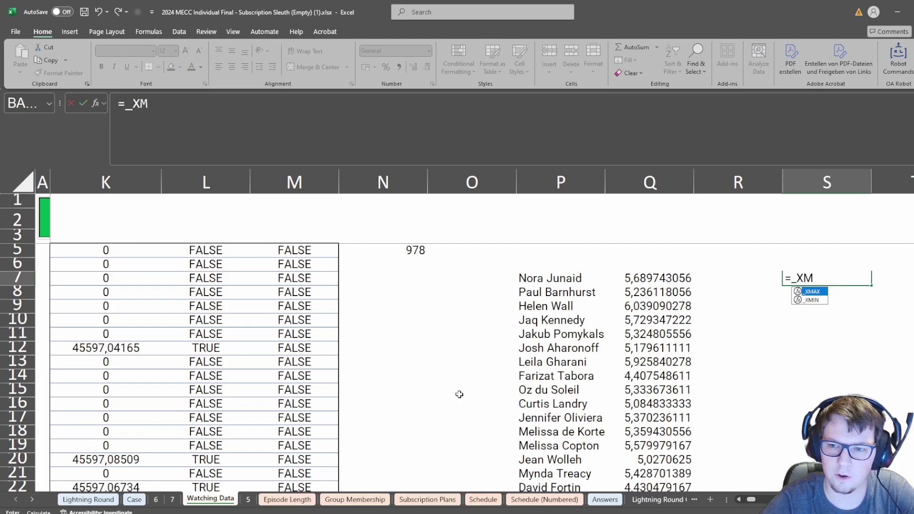
key(Left)
key(Left)
key(ctrl+shift+Down)
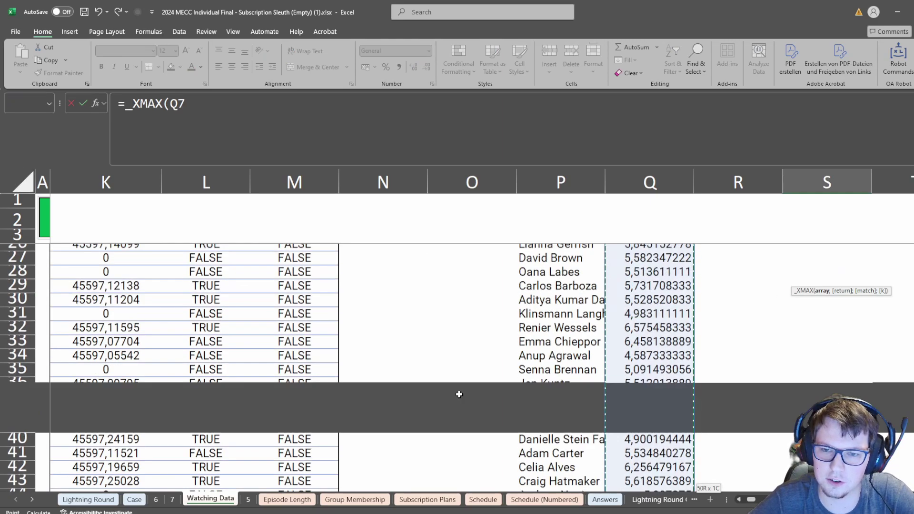
text(;)
key(Left)
key(Left)
key(Left)
key(Up)
key(Right)
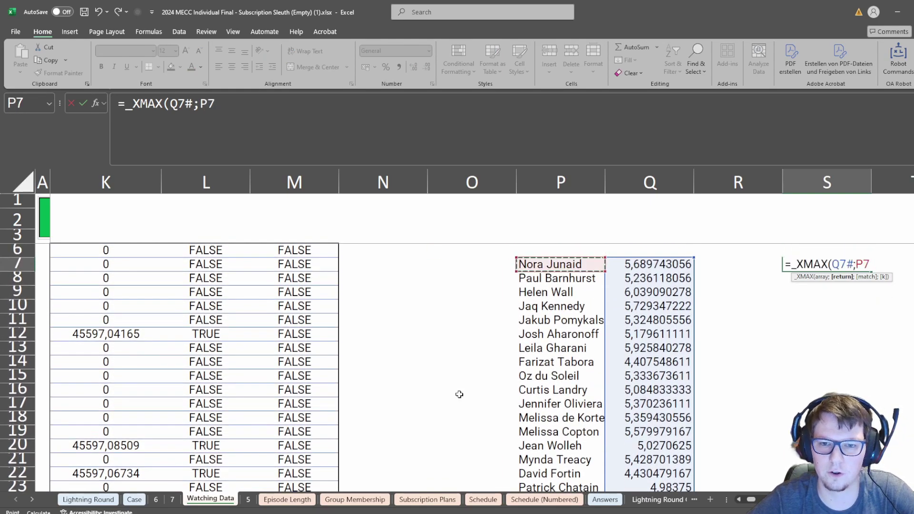
key(ctrl+shift+Down)
text())
key(Return)
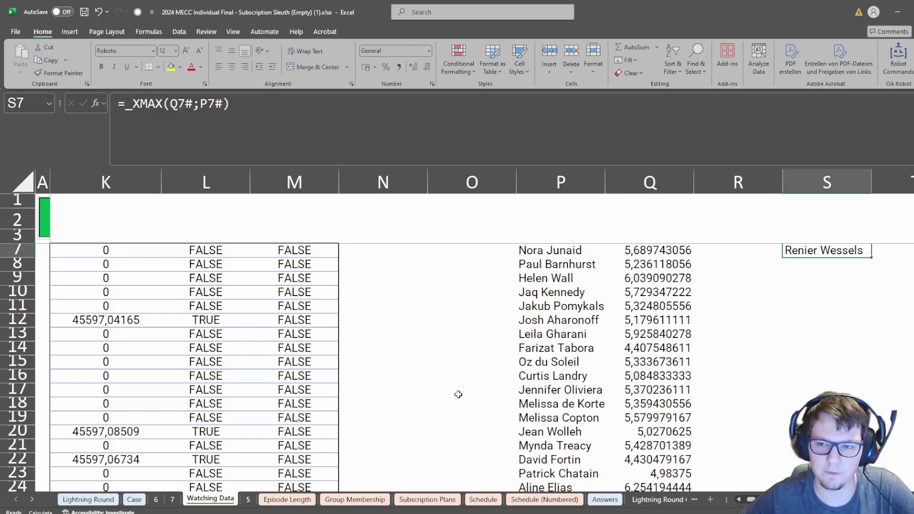
Copy the viewer's name from S7 and paste it as a value into the Bonus 4 answer cell E28 on the Case sheet.
key(ctrl+c)
key(ctrl+Page_Up)
key(ctrl+Page_Up)
key(ctrl+Page_Up)
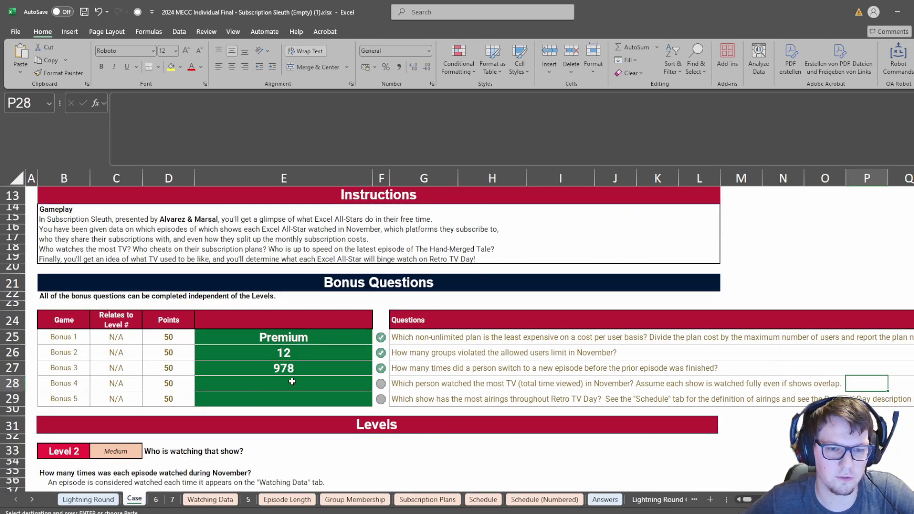
click(292, 382)
right_click(291, 383)
click(335, 126)
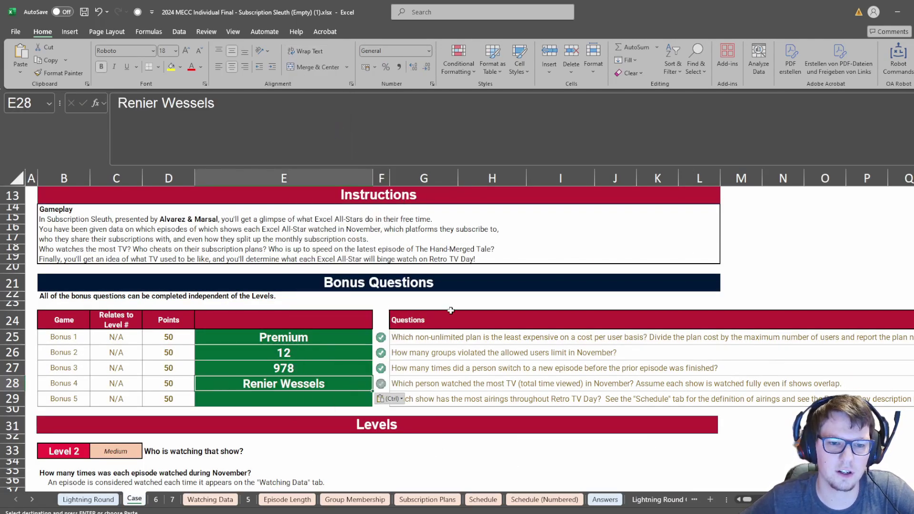
click(241, 406)
key(Escape)
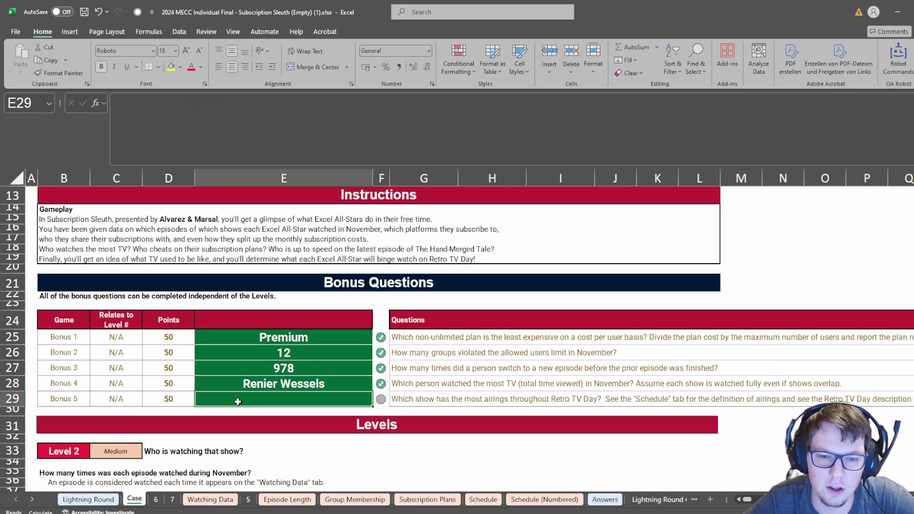
Read the full Bonus 5 question in G29 and open the Schedule sheet with its definition of airings.
key(Right)
key(Right)
key(Right)
key(ctrl+Right)
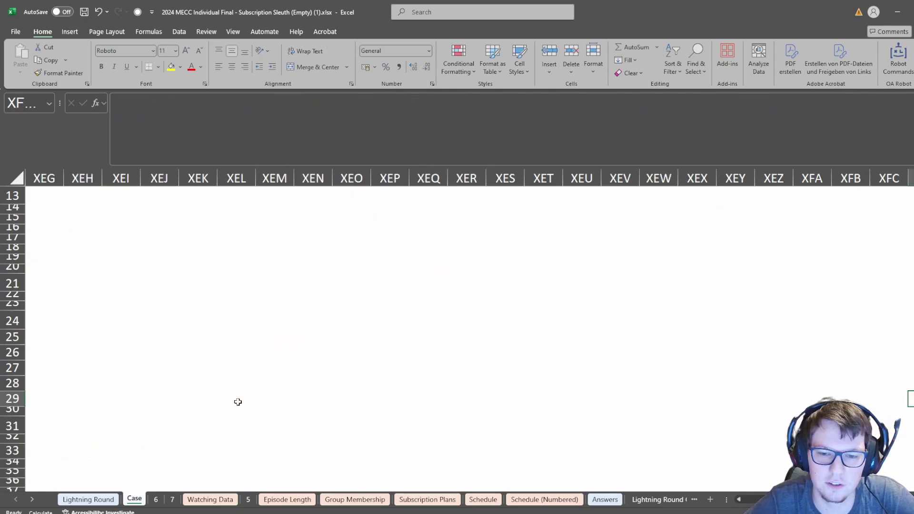
key(ctrl+Left)
key(Left)
key(Right)
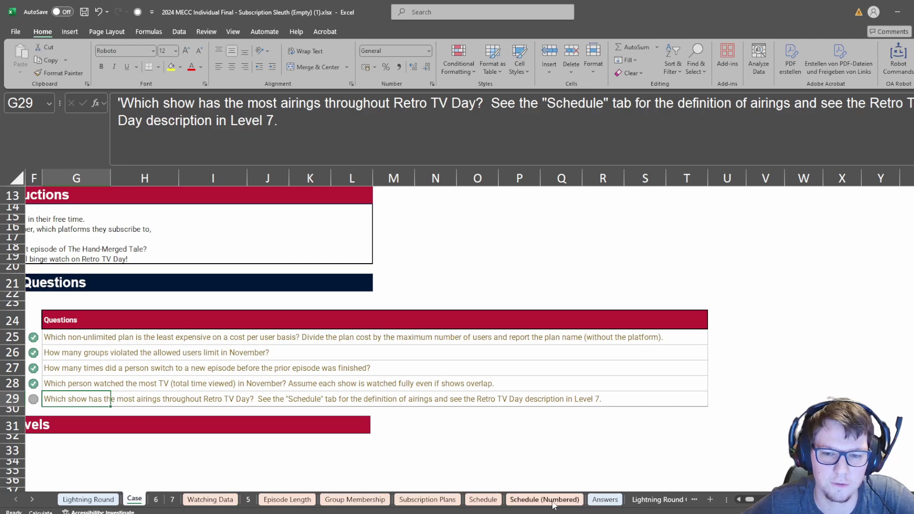
click(520, 501)
click(409, 500)
click(484, 500)
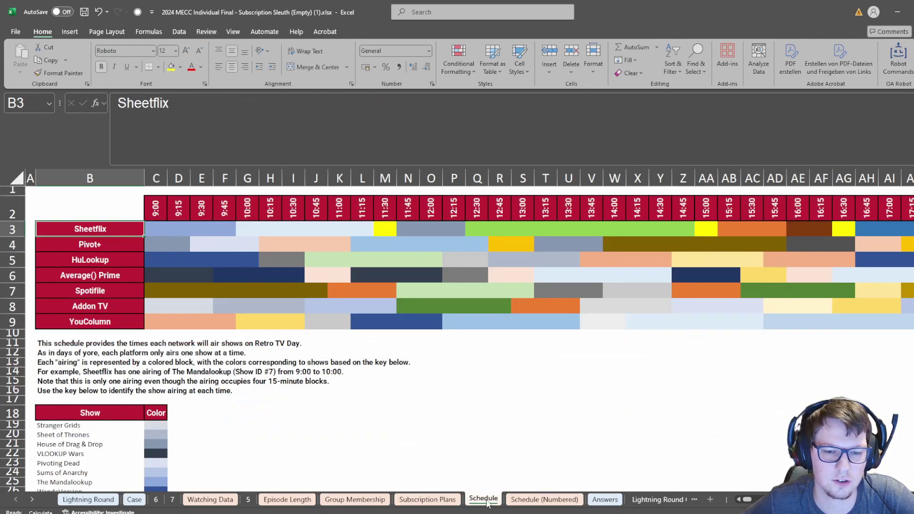
Open the Schedule (Numbered) sheet and look over the show IDs in the grid and color key.
scroll(429, 471, down, 5)
click(543, 500)
scroll(239, 366, up, 6)
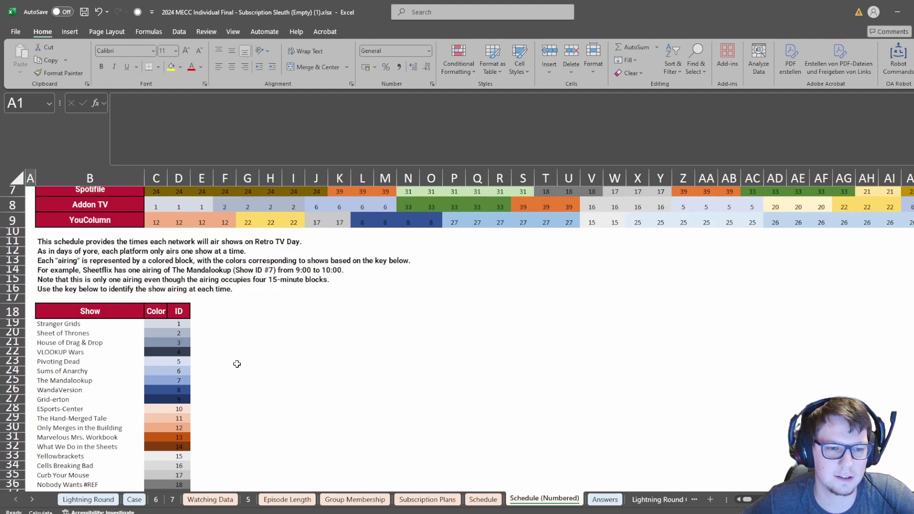
drag(162, 326, 218, 325)
click(265, 424)
click(277, 415)
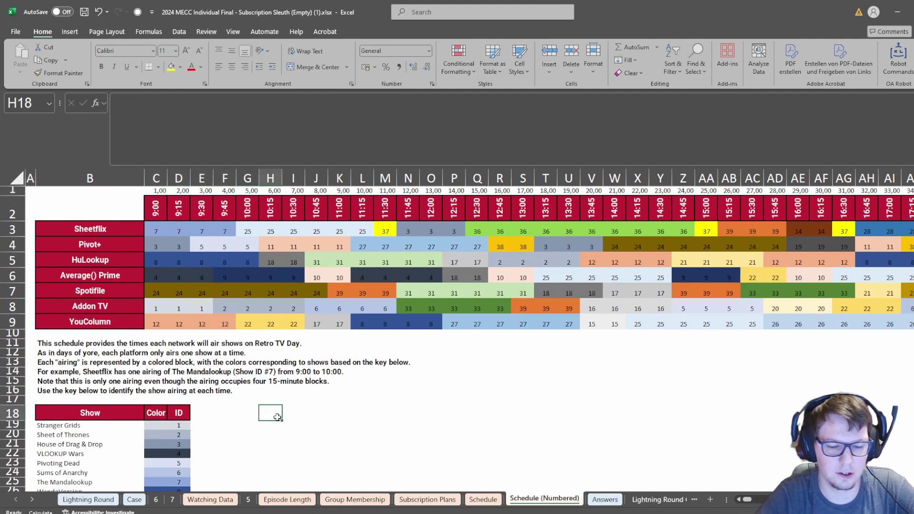
Transpose the numbered schedule grid starting at H18 with =TRANSPOSE(C3:AX9).
text(=transp)
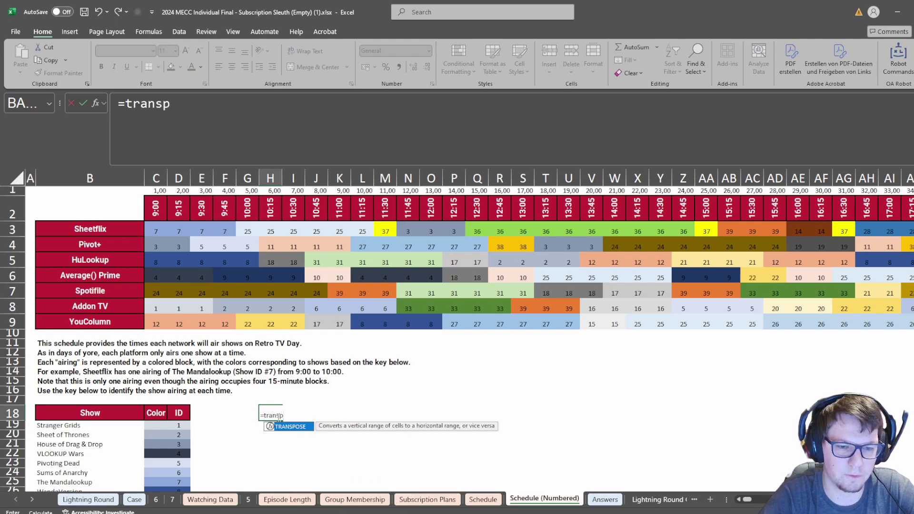
key(Tab)
key(Up)
key(Left)
key(Up)
key(Left)
key(Left)
key(Left)
key(Up)
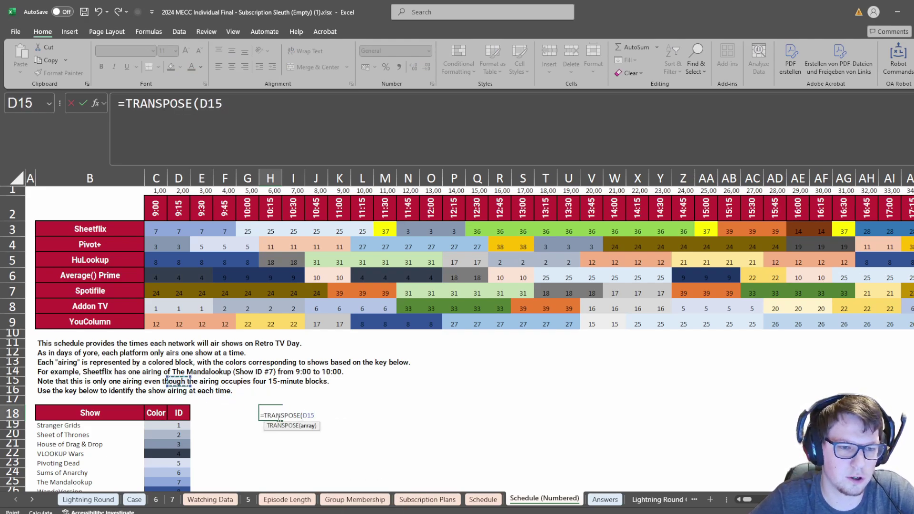
key(ctrl+Up)
key(Left)
key(shift+Up)
key(shift+Up)
key(shift+Up)
key(shift+Up)
key(shift+Up)
key(shift+Up)
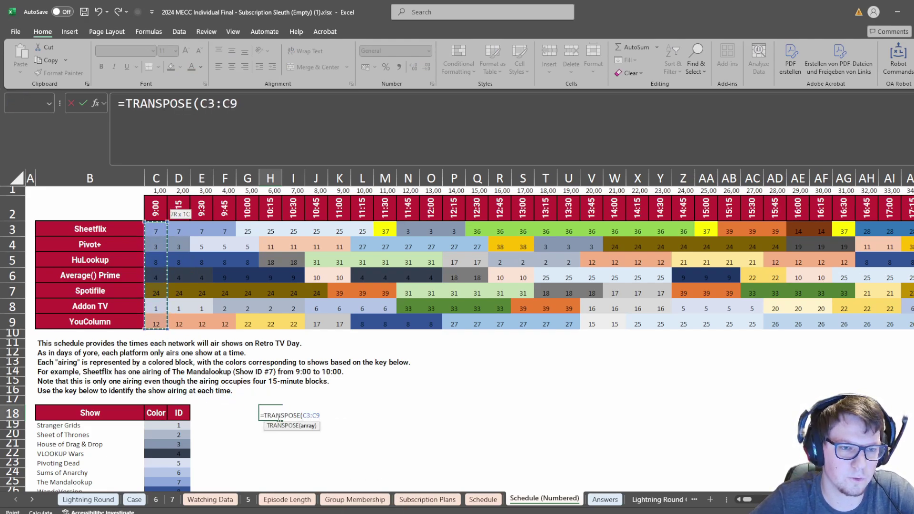
key(ctrl+shift+Right)
key(Return)
Enter =IF(H18=H17;"";H18) in O18 to keep only the first block of each airing.
key(Up)
key(Left)
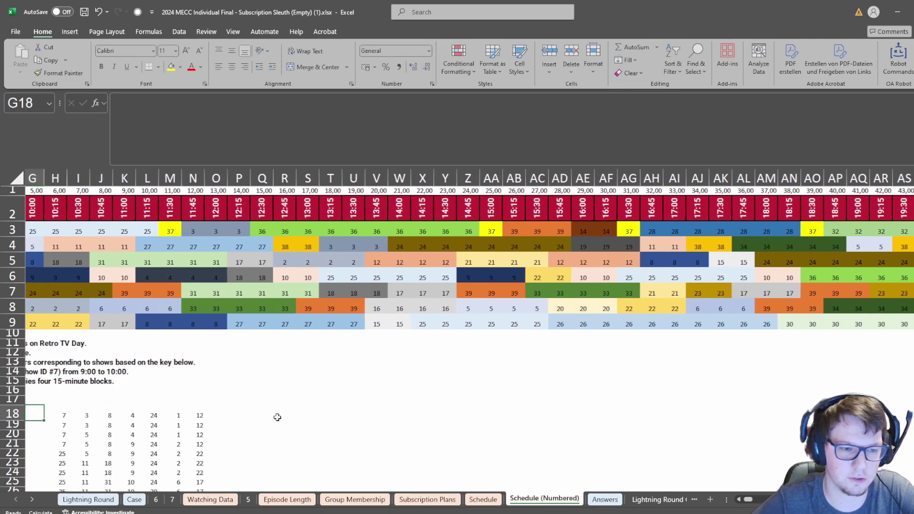
key(Left)
key(Left)
key(Left)
key(Left)
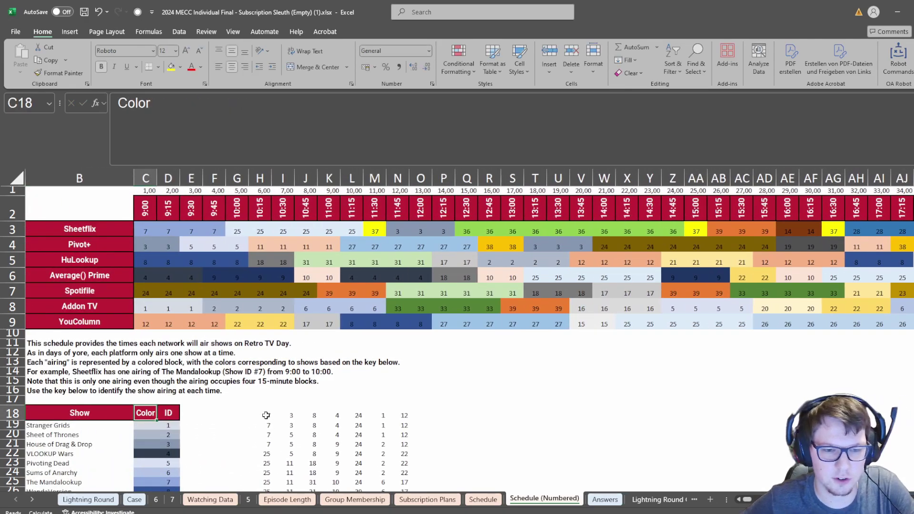
click(267, 416)
click(416, 414)
text(=)
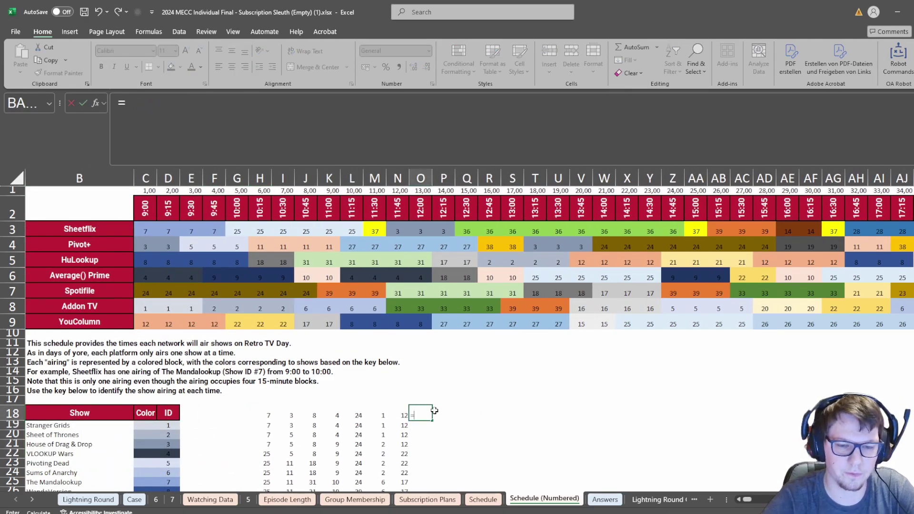
text(if()
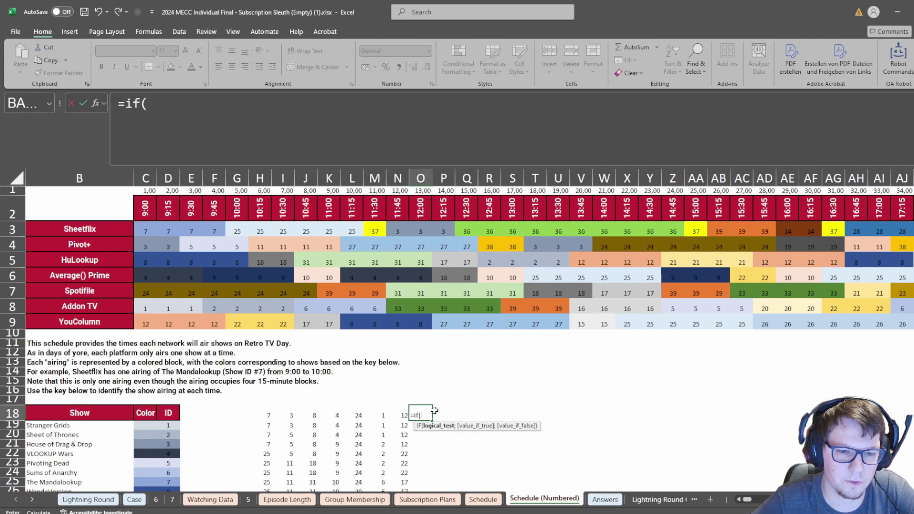
key(Left)
key(Left)
key(Left)
key(Left)
key(Left)
key(Left)
key(Left)
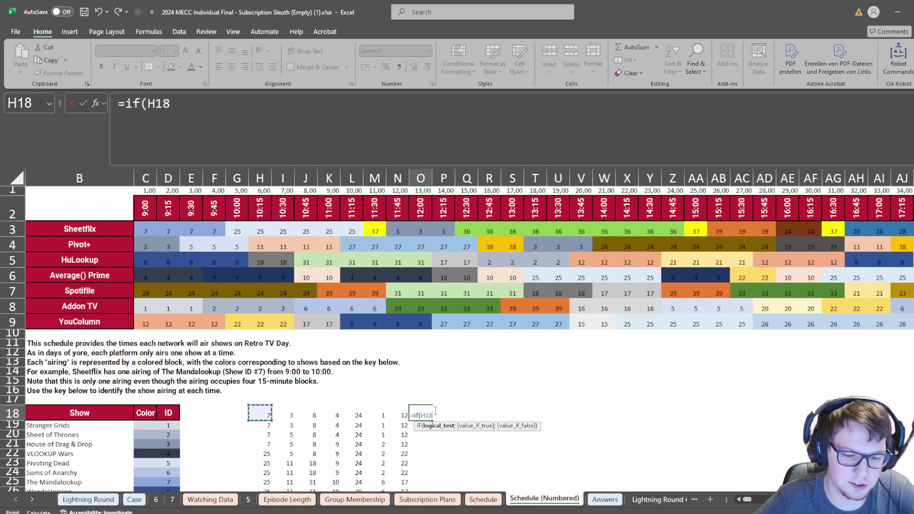
text(=)
key(Left)
key(Left)
key(Left)
key(Left)
key(Left)
key(Left)
key(Left)
key(Up)
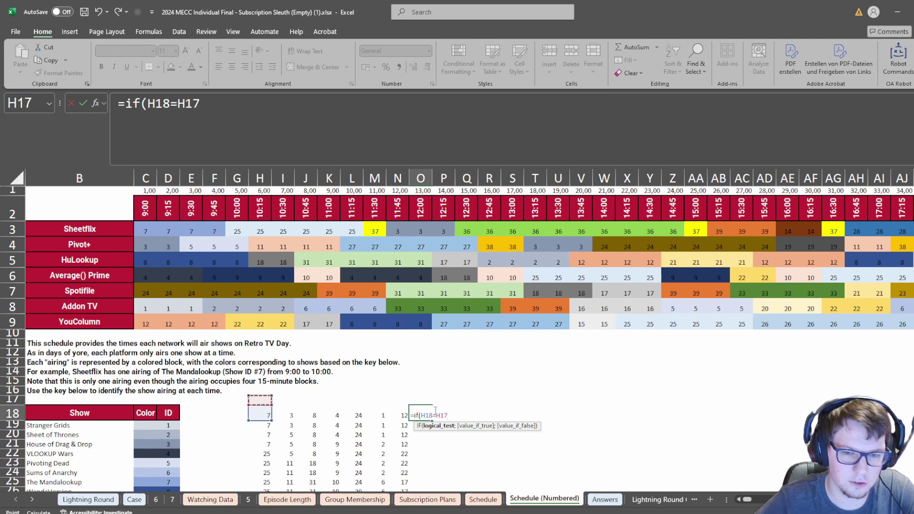
text(;)
key(Left)
key(Left)
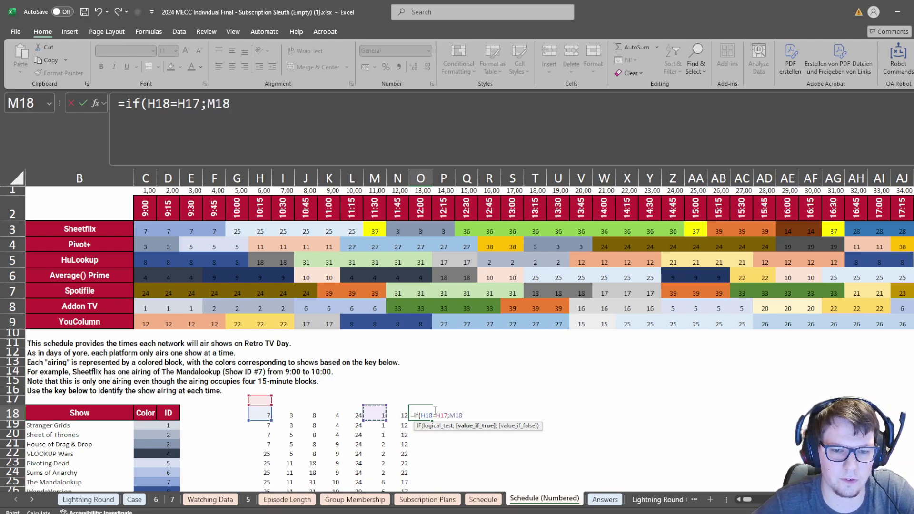
key(BackSpace)
key(BackSpace)
key(BackSpace)
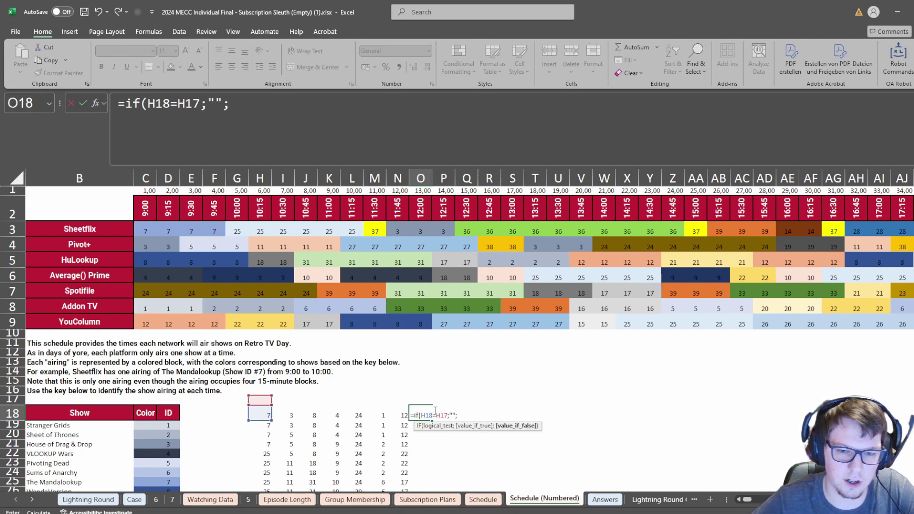
text("";)
key(Left)
key(Left)
key(Left)
key(Left)
key(Left)
key(Left)
key(Left)
text())
key(ctrl+Return)
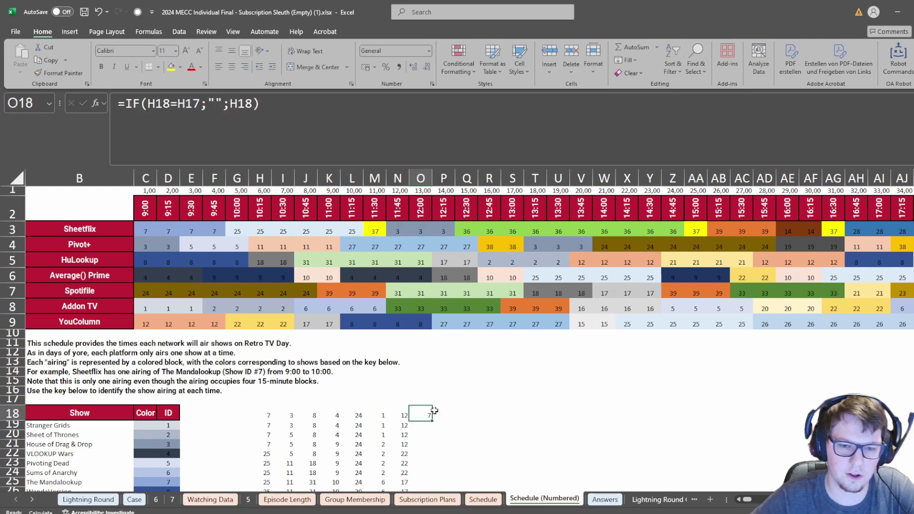
Copy the O18 formula down column O to row 65, alongside the transposed schedule.
key(ctrl+c)
key(Left)
key(ctrl+Down)
key(Right)
key(ctrl+shift+Up)
key(ctrl+v)
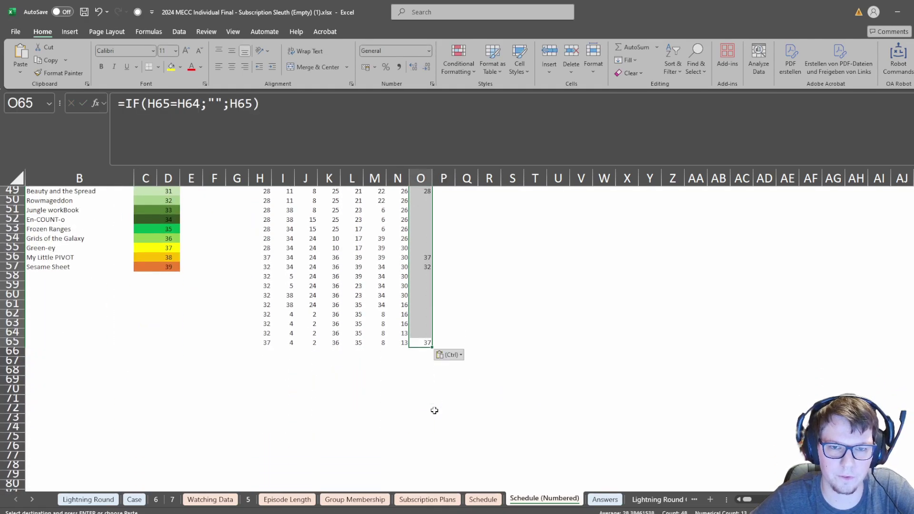
key(ctrl+Up)
key(Up)
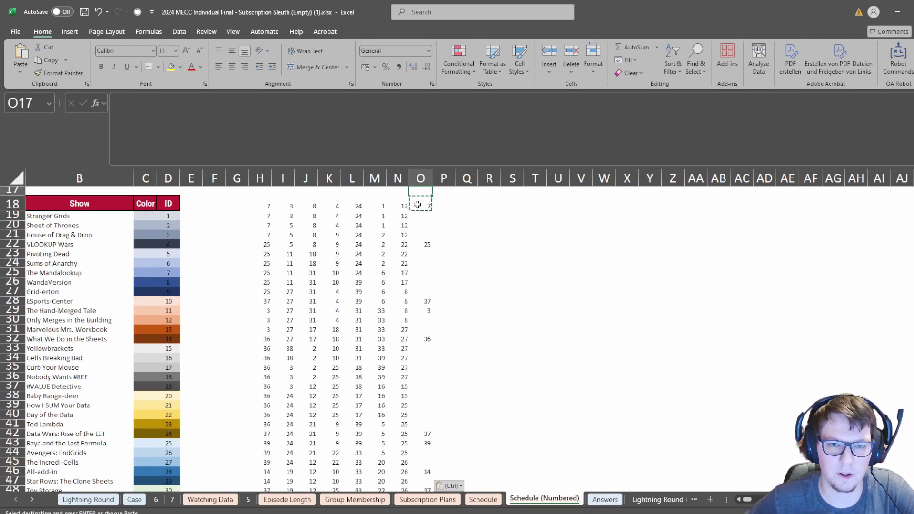
Extend the O18 formula across row 18 through V18 and clear the extra formula in W18.
key(Down)
drag(432, 211, 612, 214)
click(591, 205)
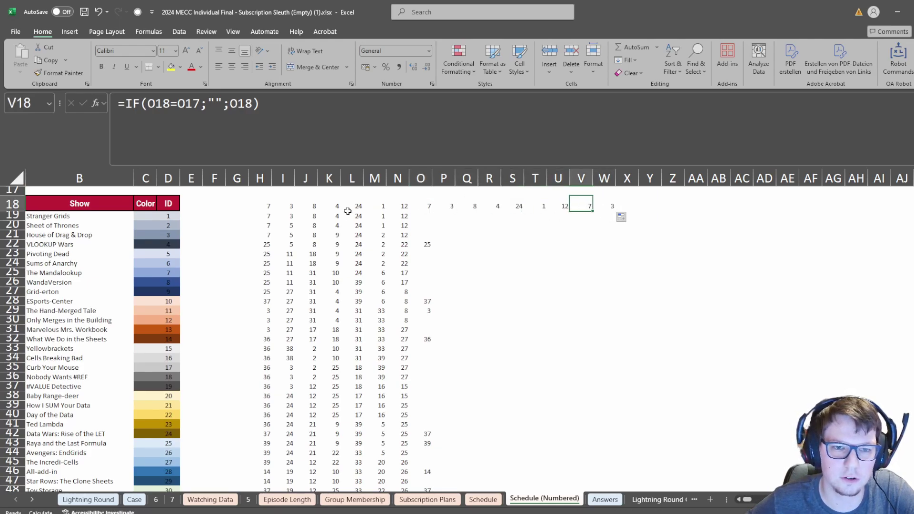
drag(263, 205, 608, 204)
click(601, 205)
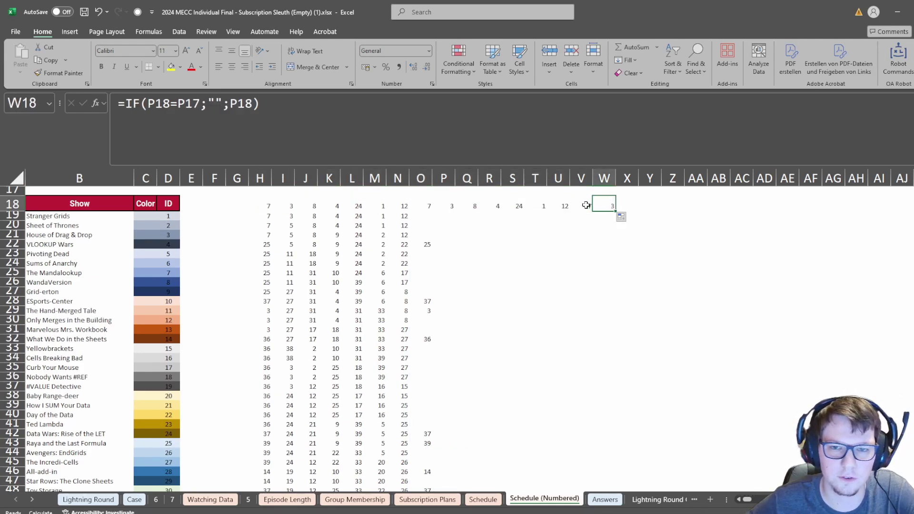
key(Delete)
Copy the row 18 formulas in O18:V18 and paste them down through row 65.
click(586, 206)
key(Left)
key(Left)
key(Left)
key(Left)
key(Left)
key(Left)
key(Left)
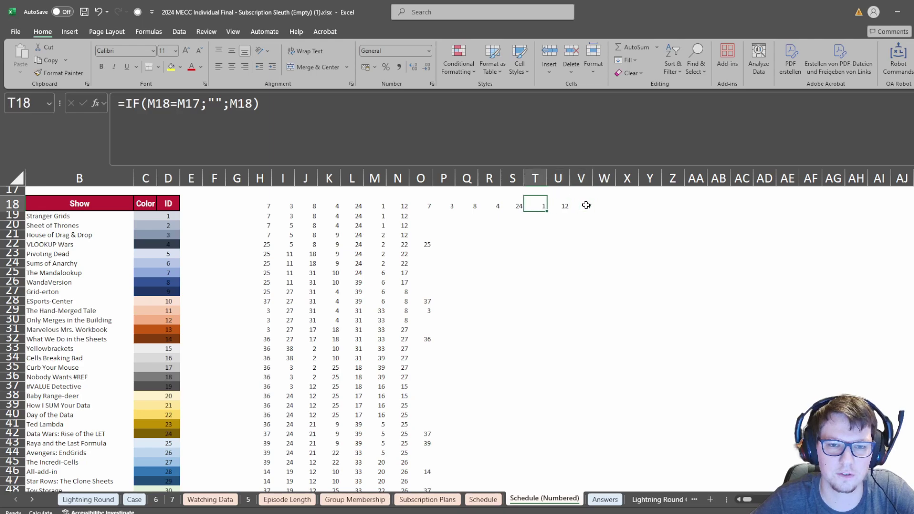
key(shift+Right)
key(shift+Right)
key(shift+Right)
key(shift+Right)
key(shift+Right)
key(shift+Right)
key(shift+Right)
key(ctrl+c)
key(ctrl+Down)
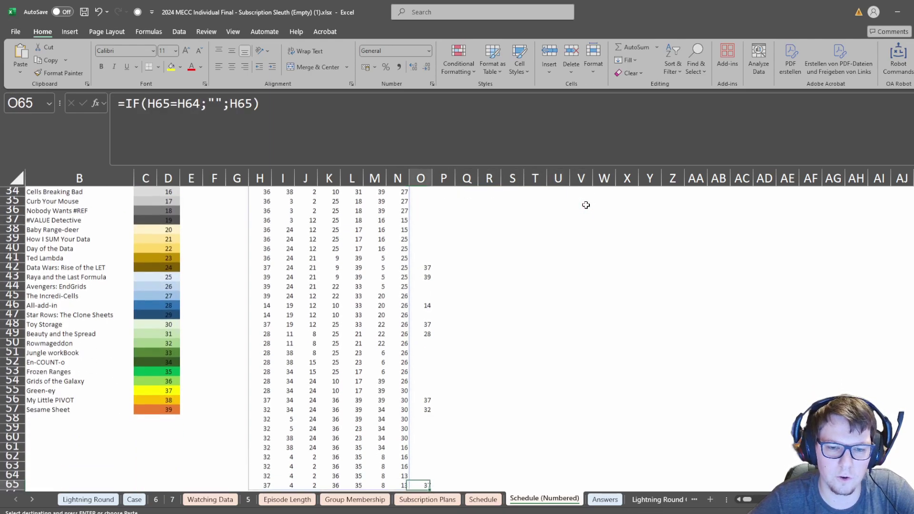
key(ctrl+shift+Up)
key(shift+Right)
key(shift+Right)
key(shift+Right)
key(shift+Right)
key(shift+Right)
key(shift+Right)
key(shift+Right)
key(ctrl+v)
key(Escape)
key(ctrl+Up)
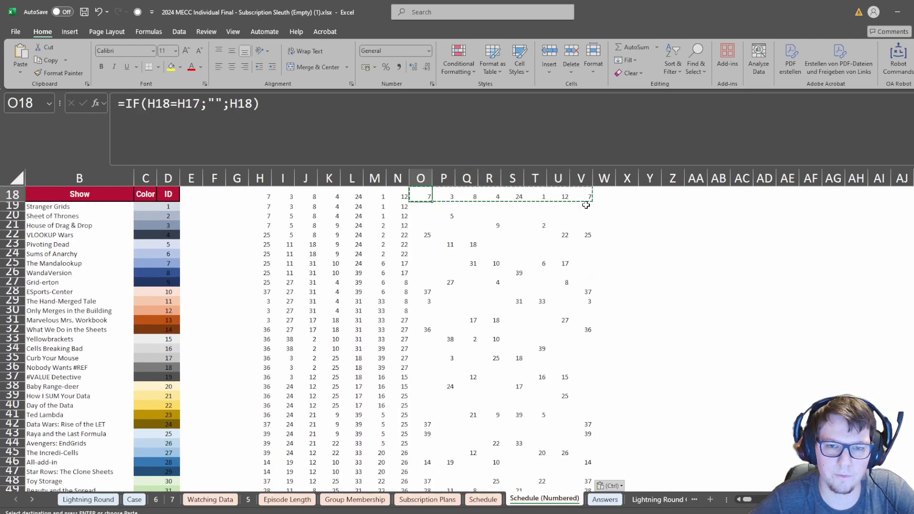
key(Up)
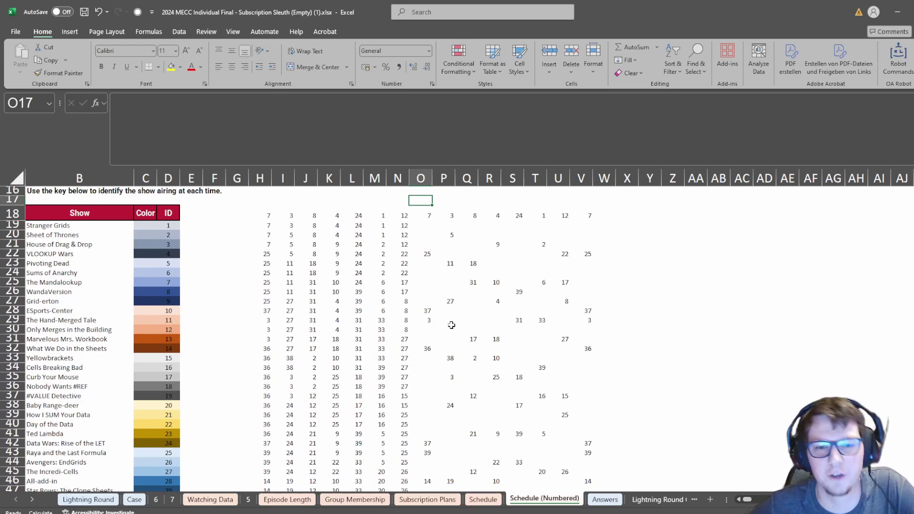
Compare YouColumn's first airing in C9:F9 and the transposed blocks in H18:H21 with the airing-start results in column O.
scroll(451, 325, up, 3)
scroll(303, 304, up, 2)
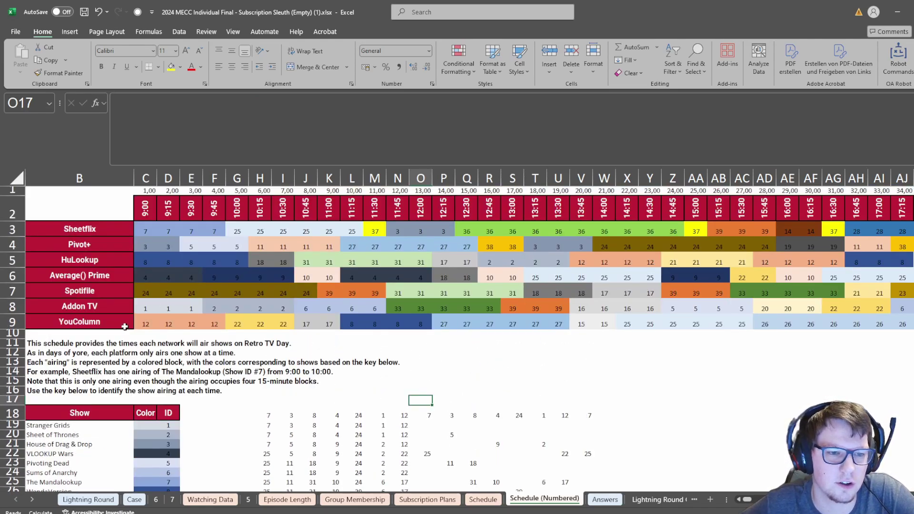
drag(139, 324, 210, 323)
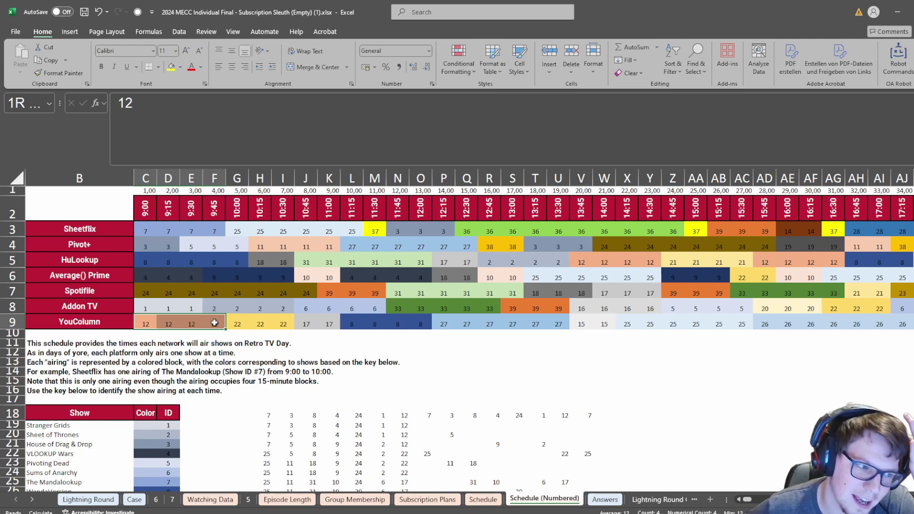
drag(214, 323, 214, 323)
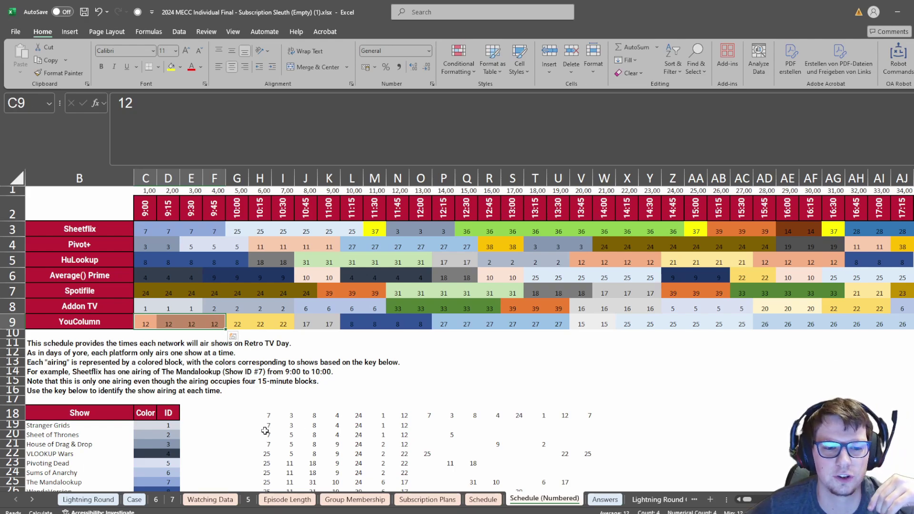
drag(266, 414, 268, 445)
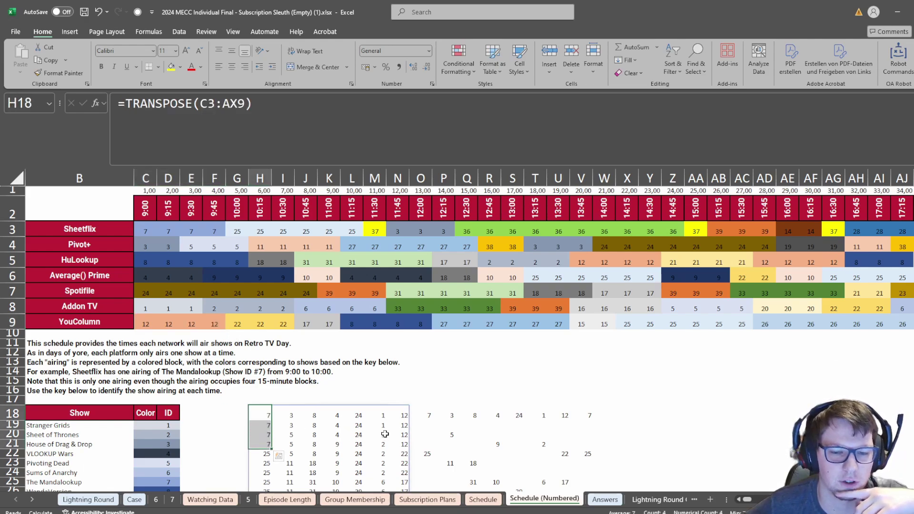
click(444, 416)
click(421, 425)
click(660, 419)
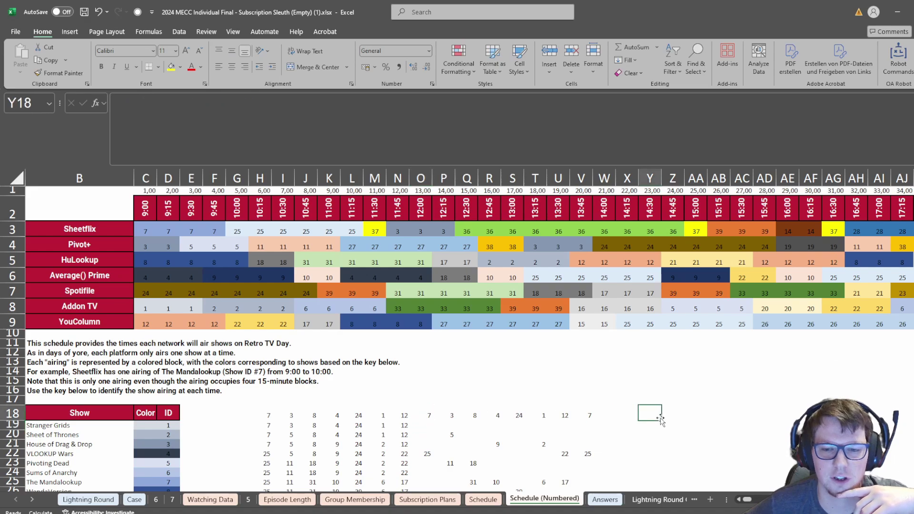
text(=)
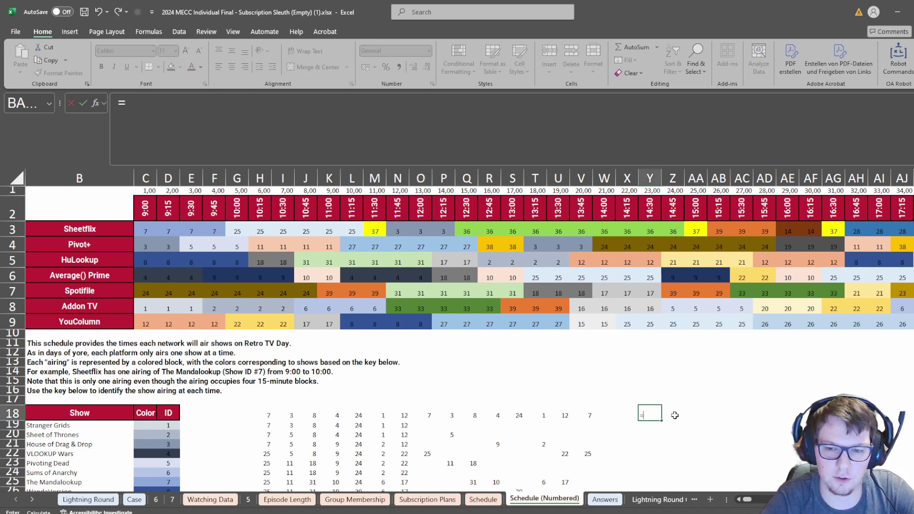
text(group)
key(Tab)
key(Left)
key(Left)
key(Left)
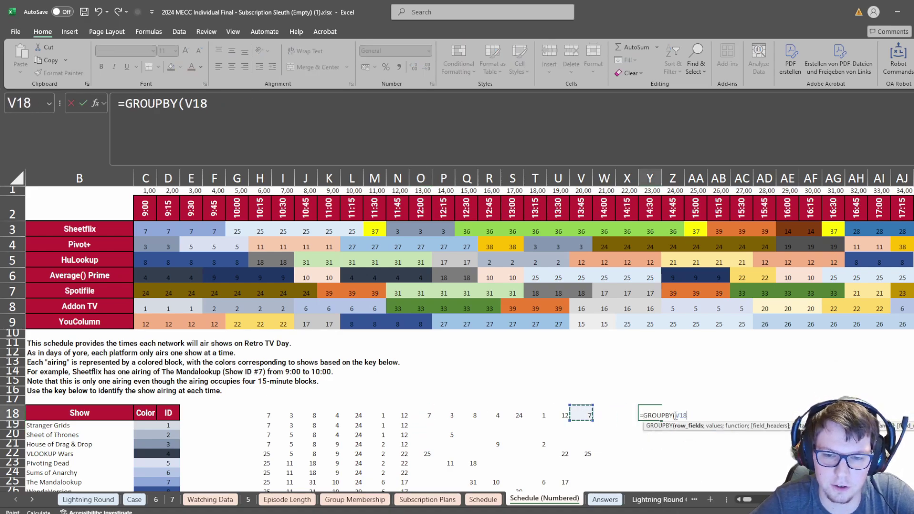
key(Escape)
text(=_co)
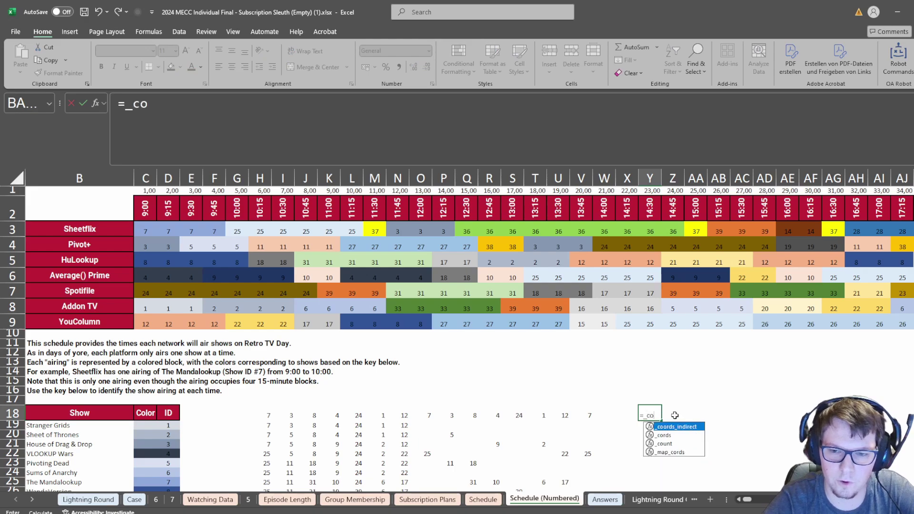
text(unt)
key(ctrl+Return)
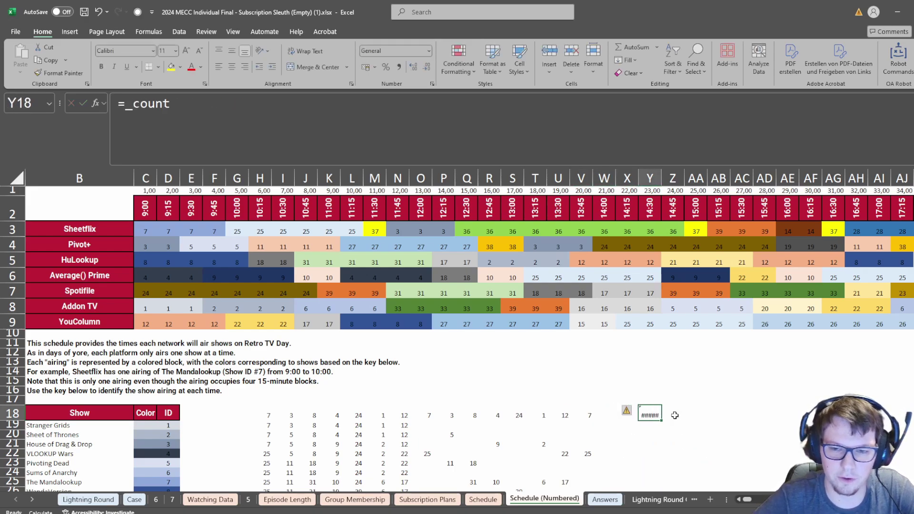
Count how often each show ID occurs in the airing-start grid by entering =_count(O18:V65) in Y18.
text(=_count()
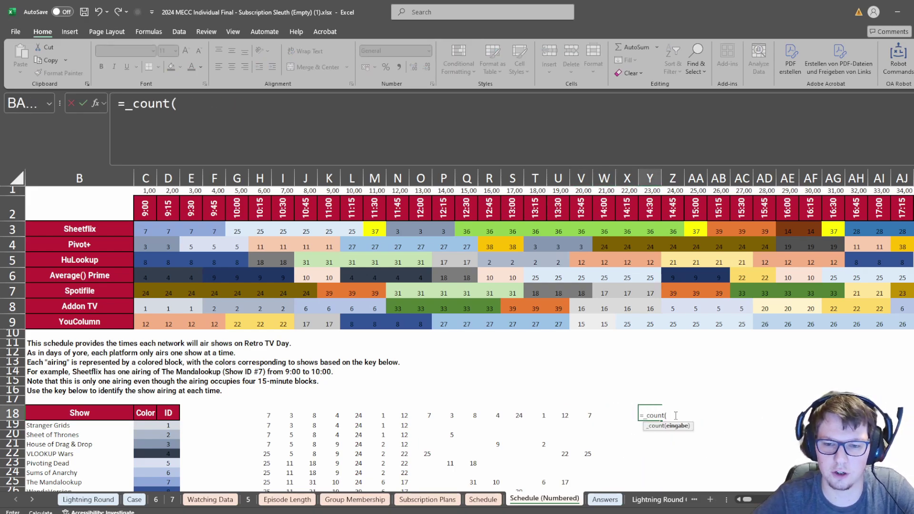
key(Left)
key(Left)
key(Left)
key(Left)
key(Left)
key(Left)
key(Left)
key(Left)
key(Left)
key(Left)
key(ctrl+shift+Right)
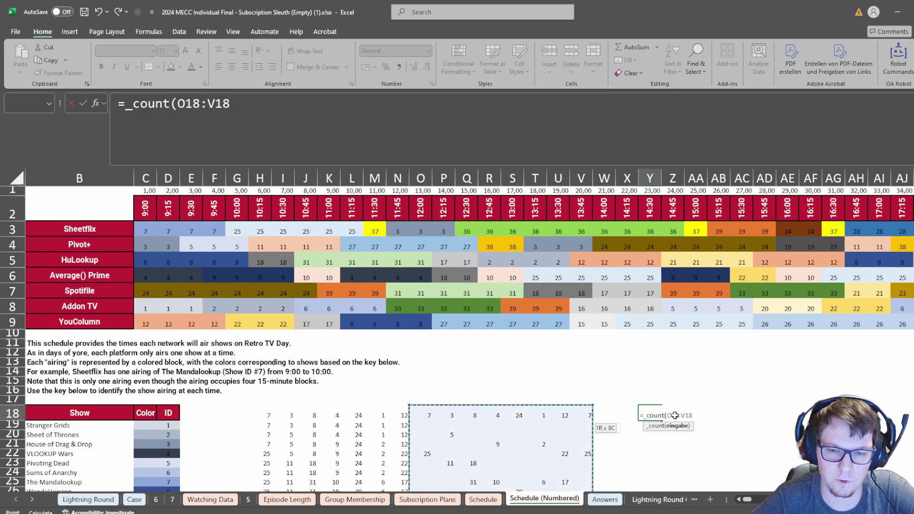
key(ctrl+shift+Down)
key(shift+Return)
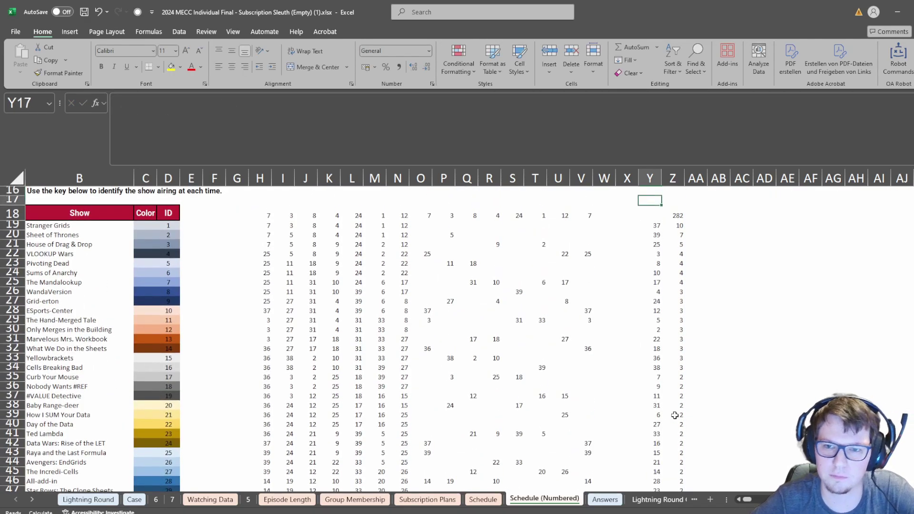
key(Down)
key(Down)
key(Right)
key(Left)
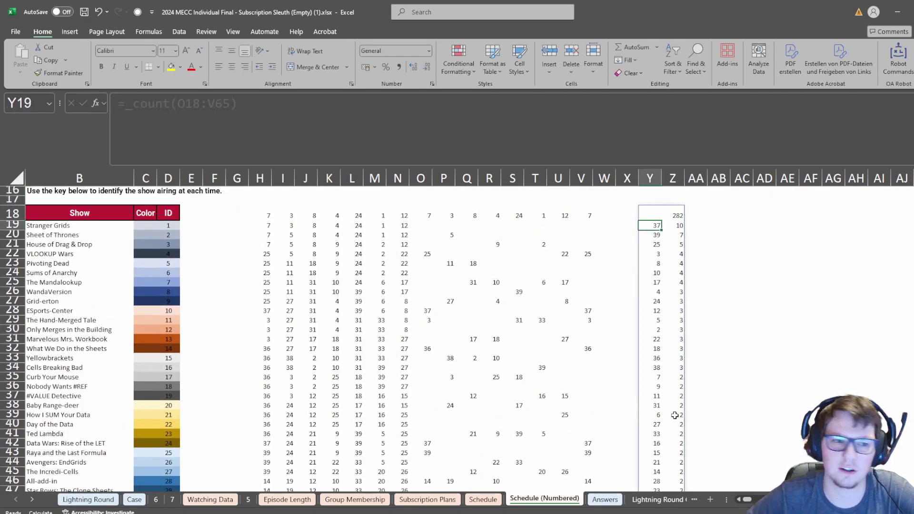
Copy Green-ey from the show key and paste it as values into E29 on the Case sheet as the Bonus 5 answer.
scroll(64, 374, down, 4)
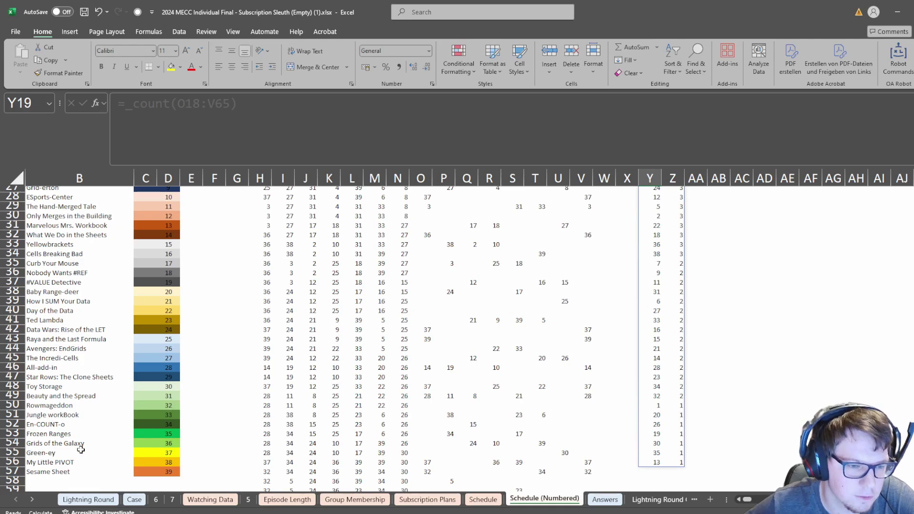
click(81, 450)
key(ctrl+c)
click(134, 499)
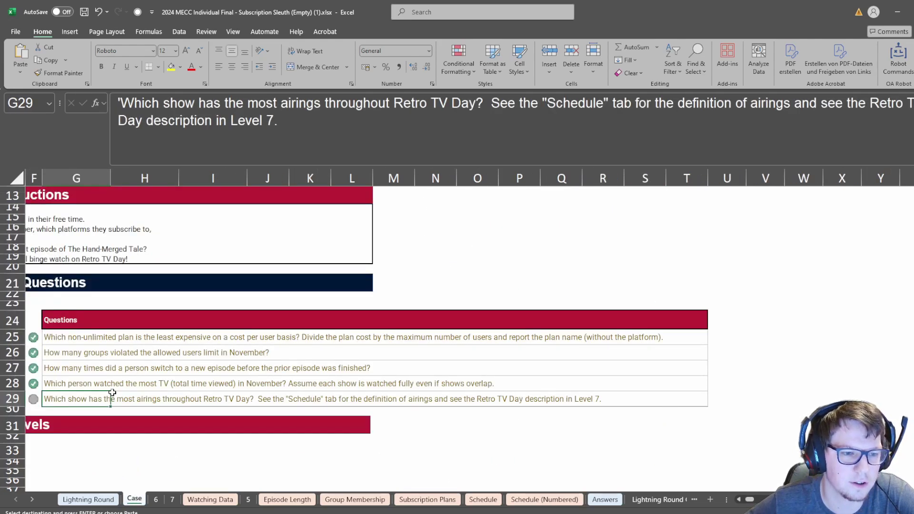
scroll(112, 393, left, 5)
right_click(143, 400)
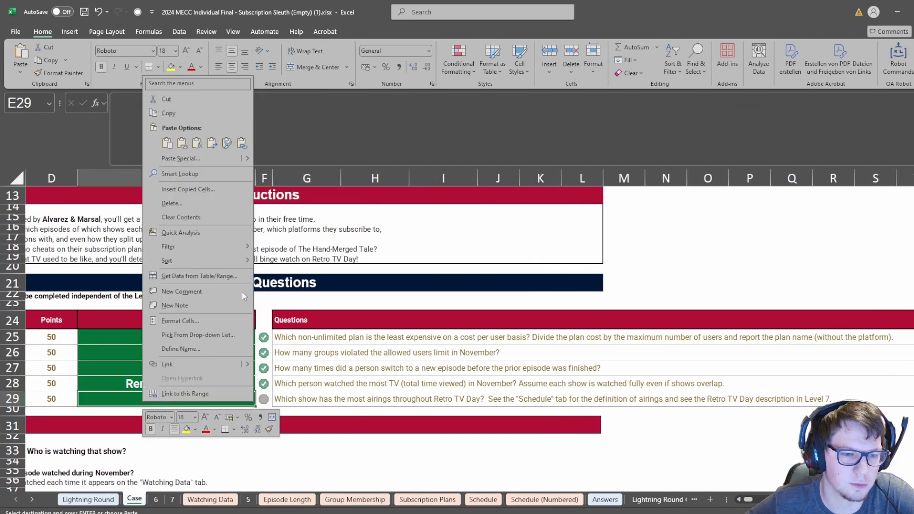
click(182, 142)
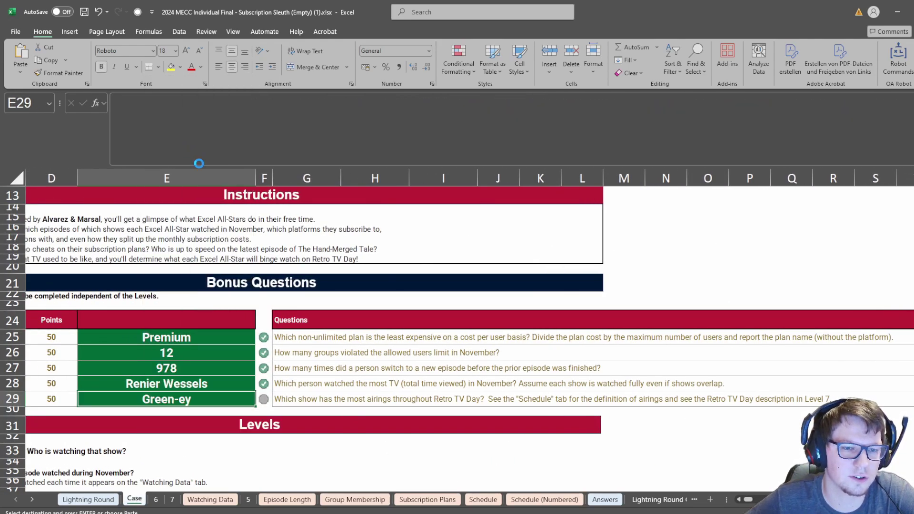
click(170, 499)
click(136, 500)
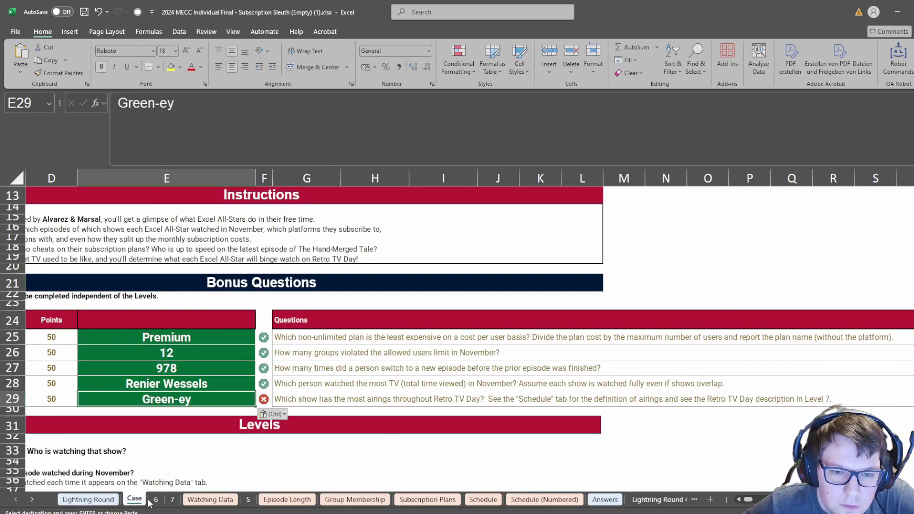
On the numbered schedule, compare the top-ranked show ID in the count list with the show key and inspect the formula in V65.
click(571, 501)
click(672, 390)
key(ctrl+Left)
key(ctrl+Up)
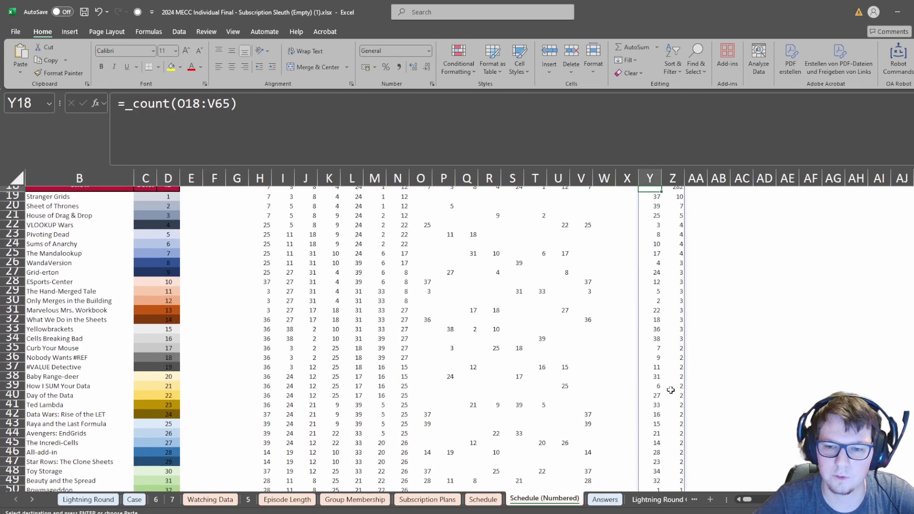
key(Down)
key(Right)
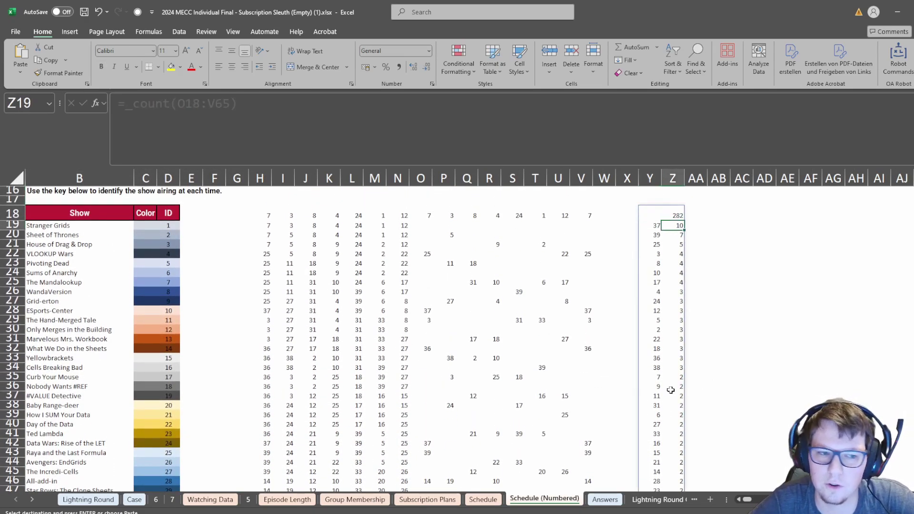
key(Left)
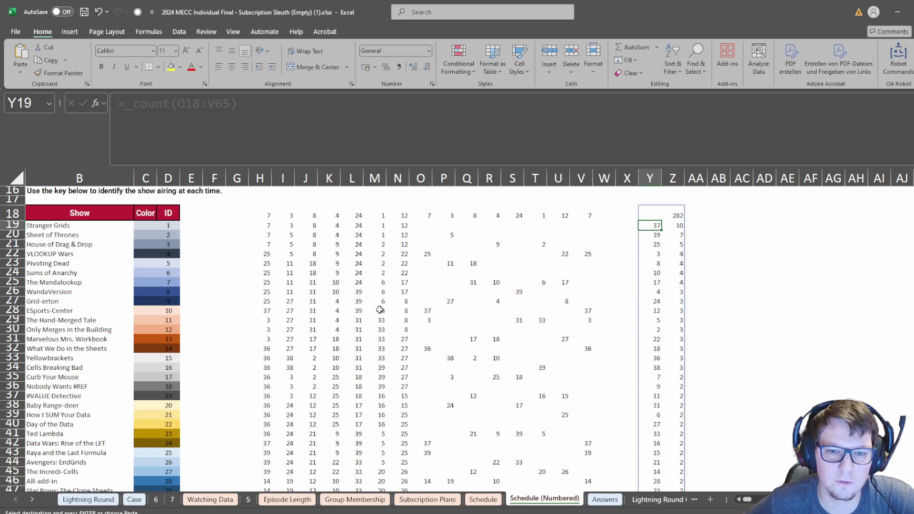
scroll(301, 314, down, 7)
drag(63, 371, 195, 369)
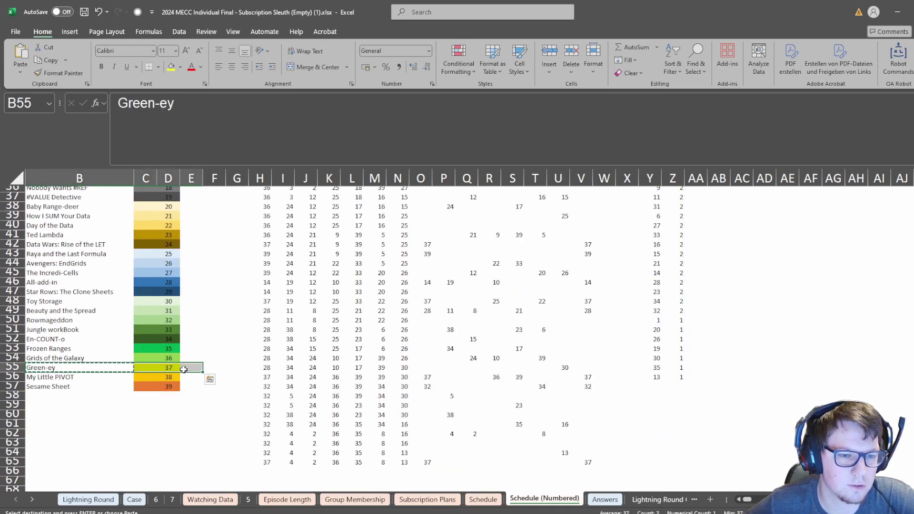
click(590, 462)
click(656, 339)
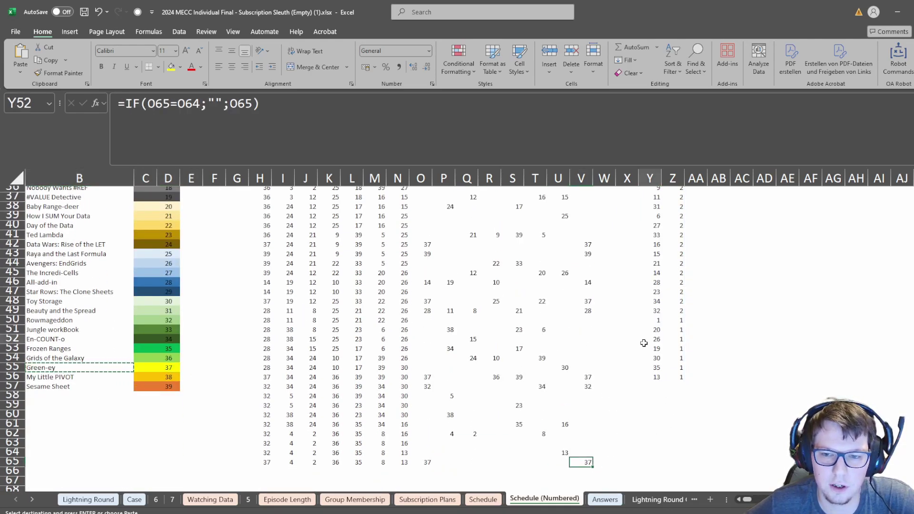
click(656, 348)
key(Up)
key(ctrl+Up)
key(Down)
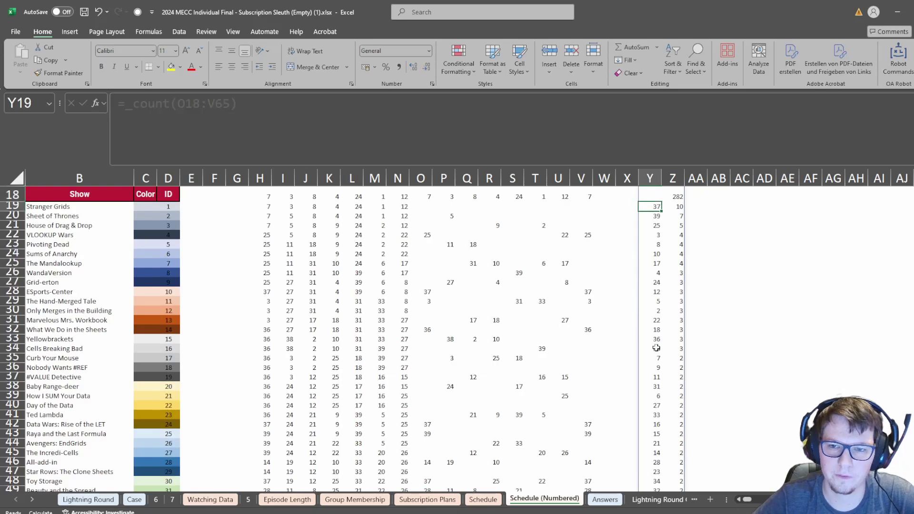
Check which part of the airing-start grid the count formula in Y18 covers.
key(Up)
key(Up)
key(Down)
click(288, 139)
scroll(533, 337, down, 8)
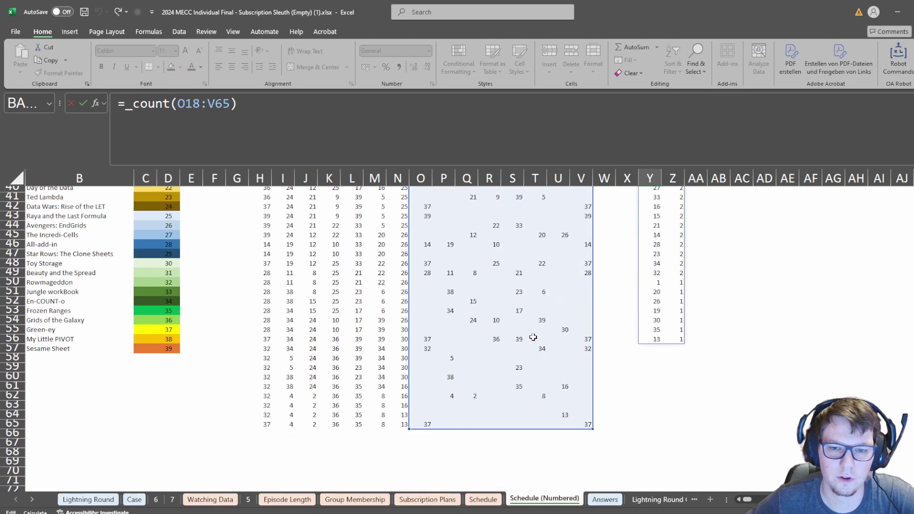
scroll(634, 395, up, 12)
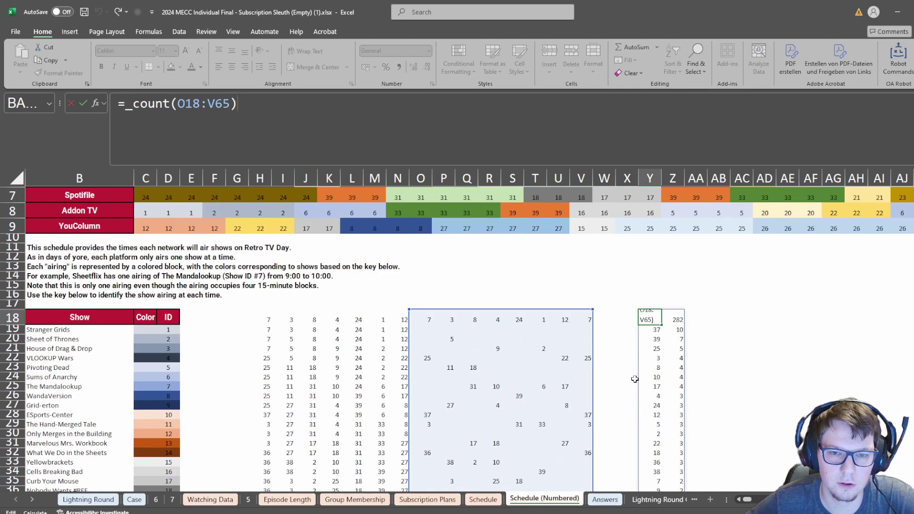
scroll(634, 384, down, 13)
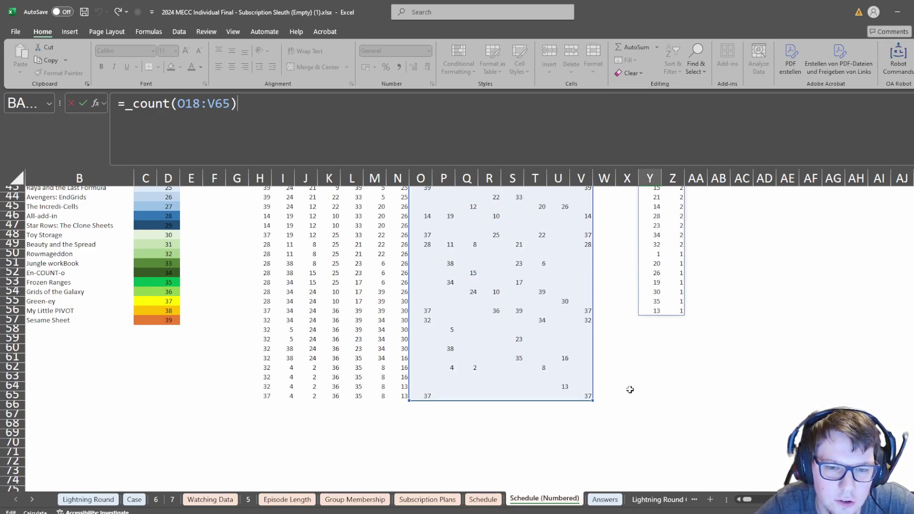
key(Return)
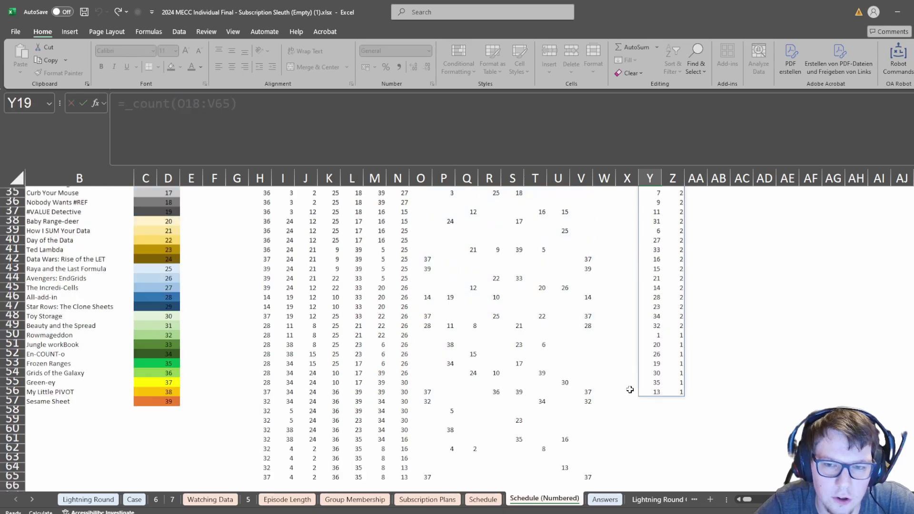
Clear the surplus airing-start formulas in V18:V65.
key(Up)
key(Left)
key(Left)
key(Left)
key(ctrl+shift+Down)
key(ctrl+BackSpace)
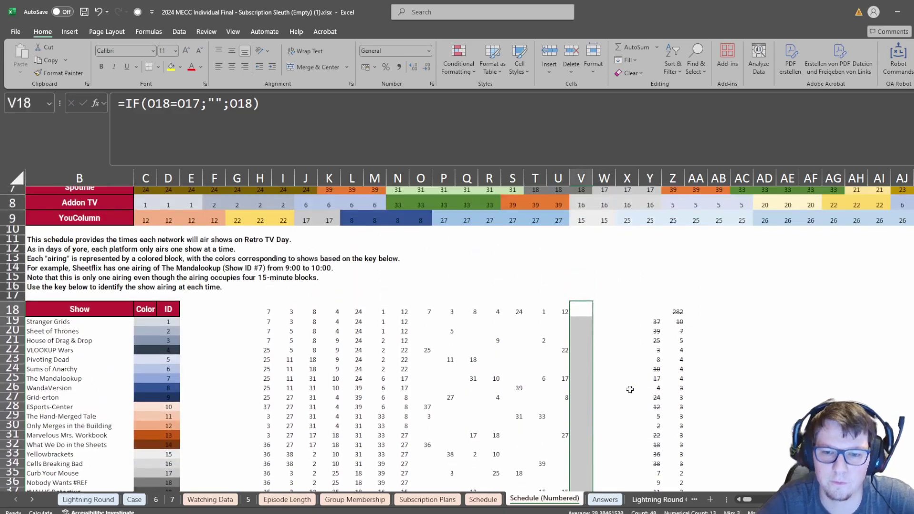
key(Delete)
Recheck the Y18 count formula's range against the filled airing-start columns.
key(Right)
key(Down)
key(Right)
key(Right)
key(Up)
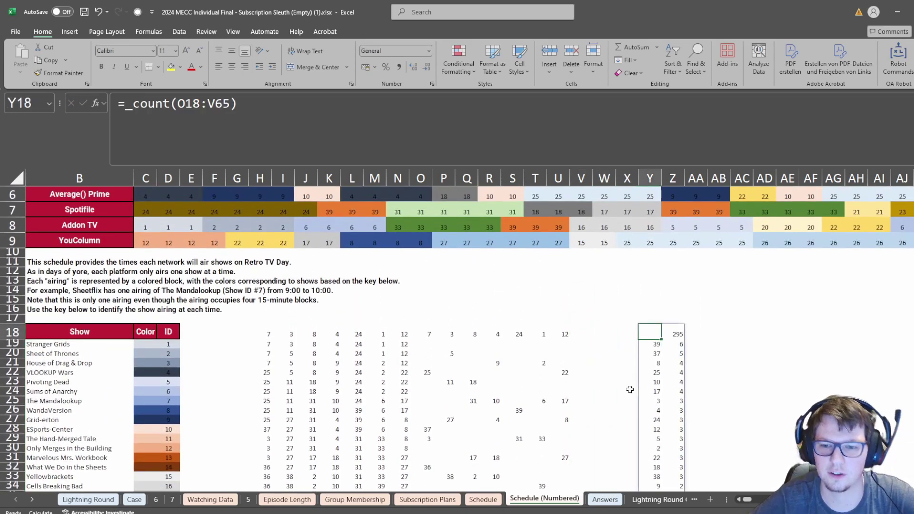
click(324, 137)
scroll(548, 344, down, 18)
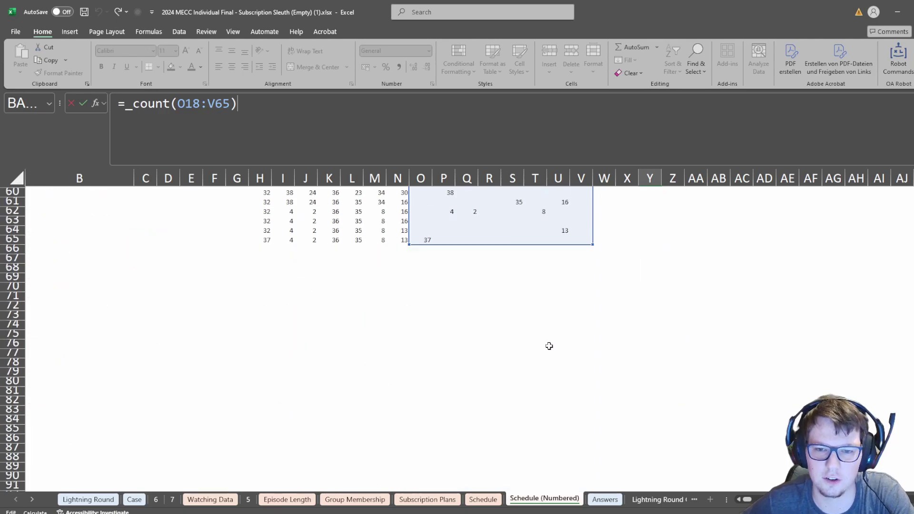
key(Return)
Copy Sesame Sheet from the show key and paste it as values into E29 on the Case sheet as the Bonus 5 answer.
scroll(549, 343, up, 2)
scroll(473, 378, down, 12)
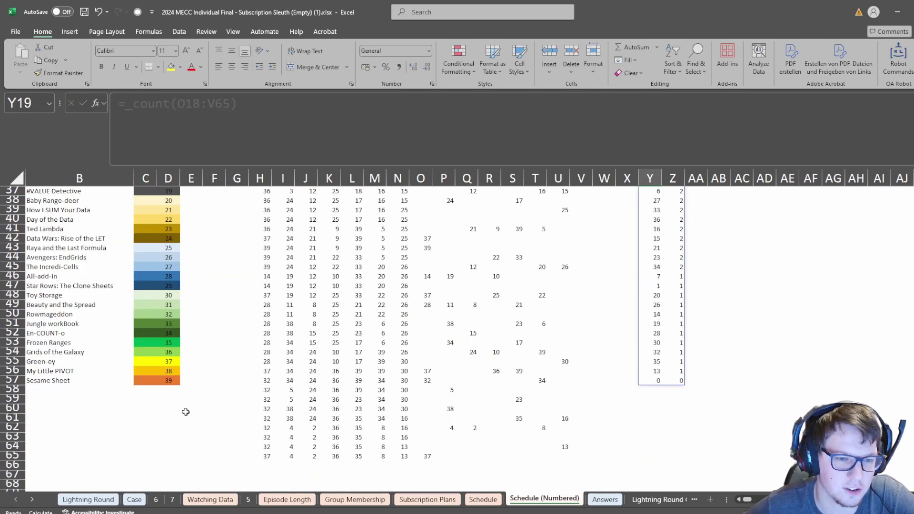
click(97, 382)
key(ctrl+c)
click(88, 500)
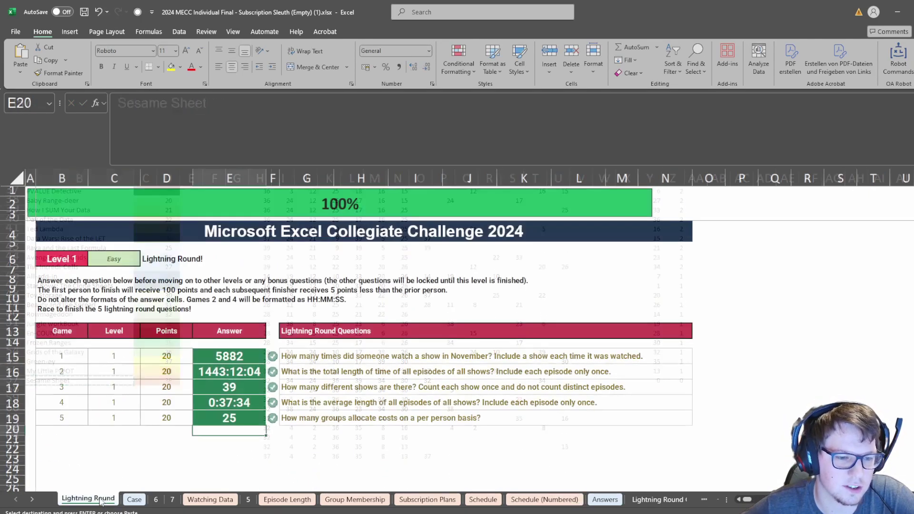
click(134, 500)
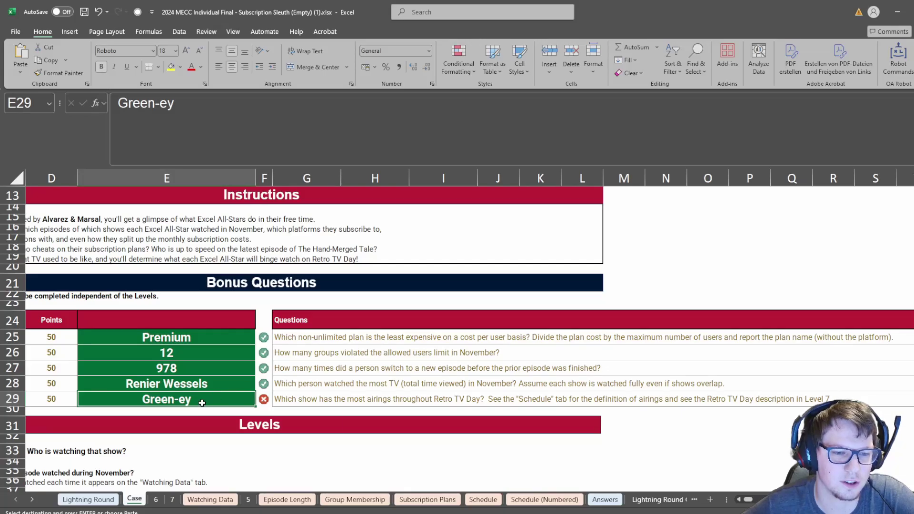
right_click(202, 403)
click(245, 125)
drag(202, 403, 387, 403)
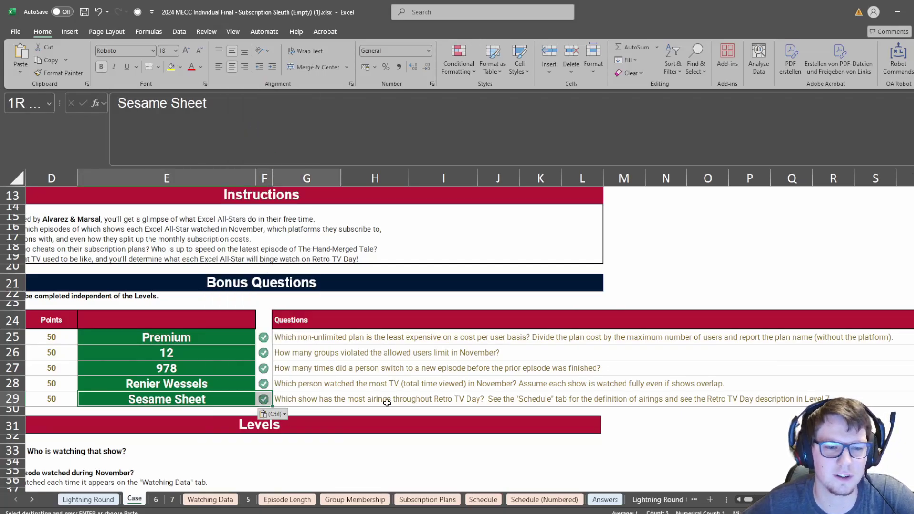
click(443, 399)
On the numbered schedule, count each show's 15-minute blocks across all networks by entering =_count(C3:AX9) in AB18.
click(172, 500)
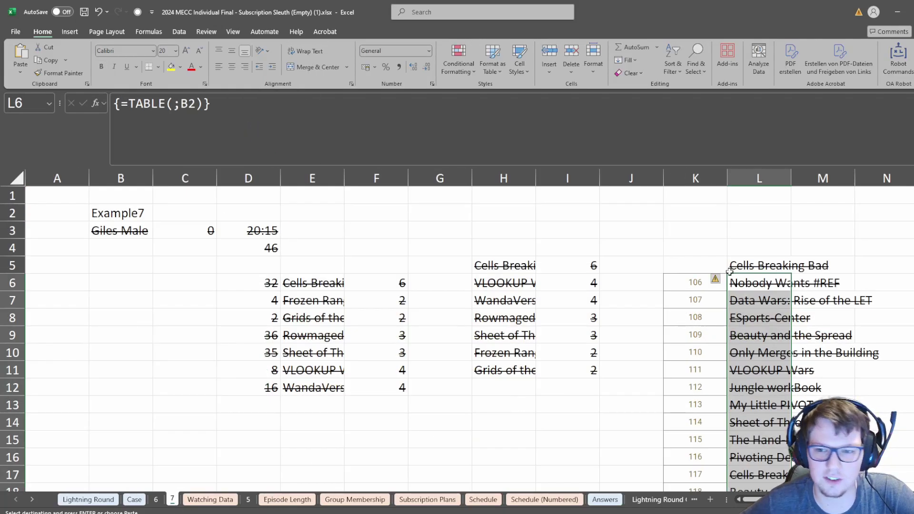
click(214, 500)
click(287, 500)
click(355, 500)
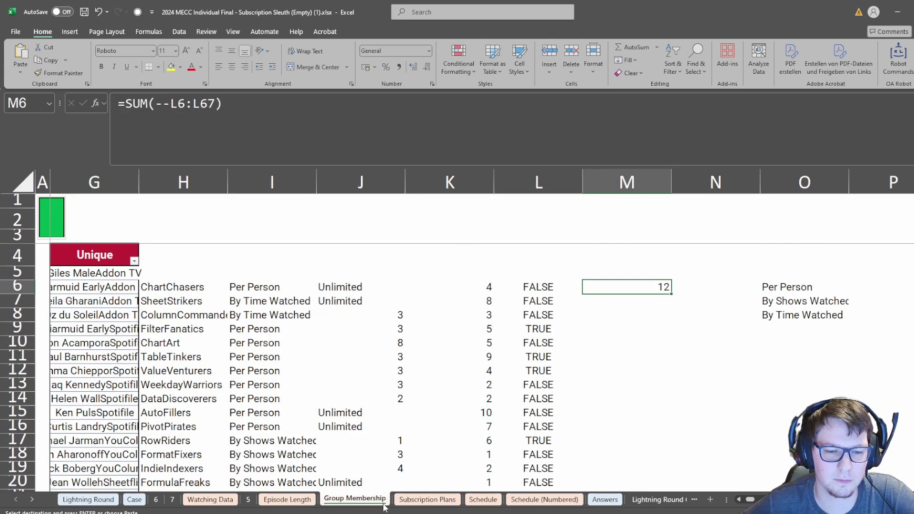
click(412, 501)
click(567, 500)
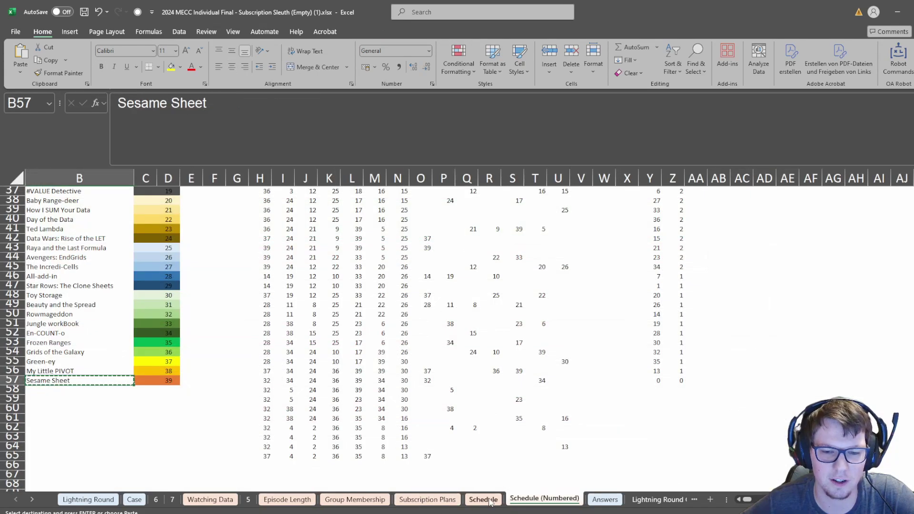
scroll(556, 384, up, 12)
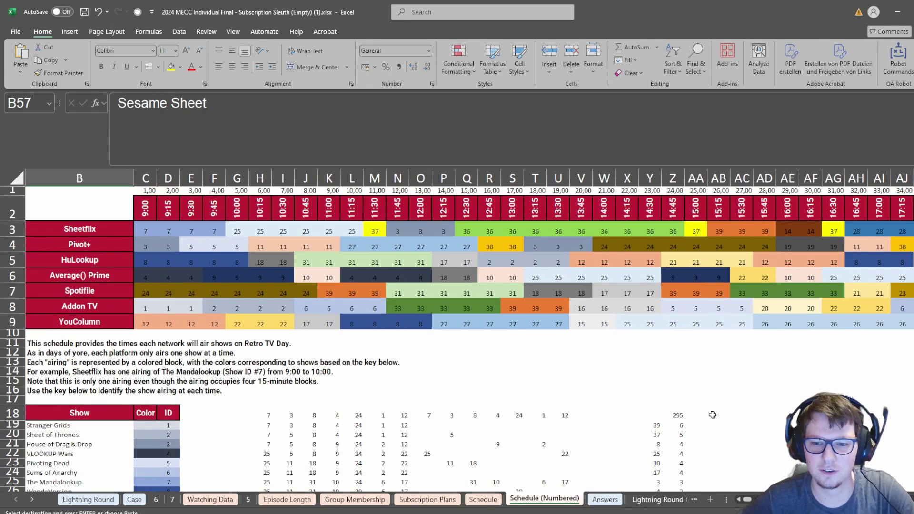
click(711, 417)
text(=_coun)
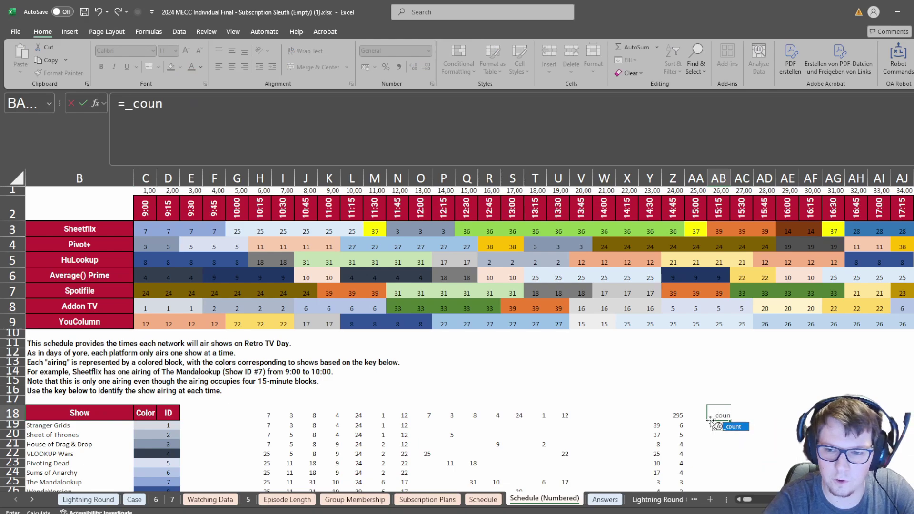
text(t()
key(Left)
key(Left)
key(Left)
key(Left)
key(Left)
key(Left)
key(Left)
key(Left)
key(Left)
key(Left)
key(Left)
key(Left)
key(Left)
key(Left)
key(Left)
key(Left)
key(Left)
key(Left)
key(Left)
key(Left)
key(Up)
key(Up)
key(Up)
key(Up)
key(Up)
key(Up)
key(Up)
key(Up)
key(Up)
key(Up)
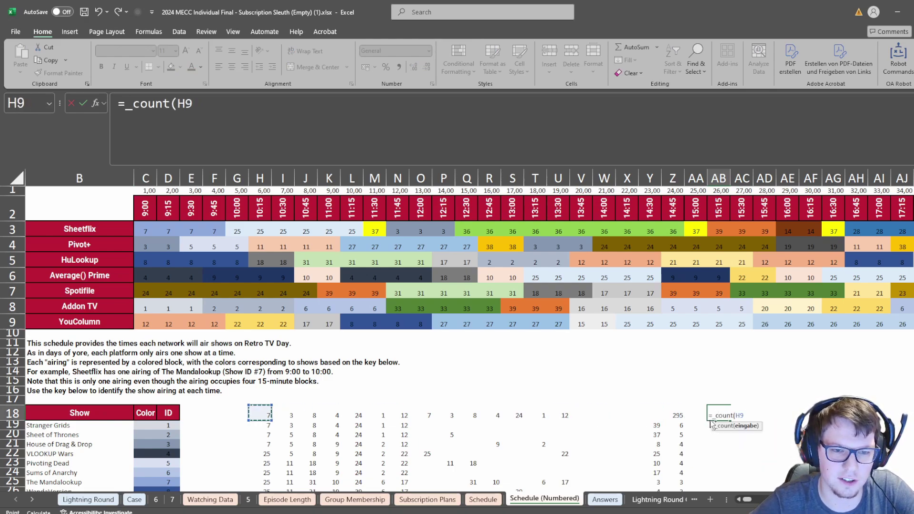
key(Left)
key(Left)
key(Left)
key(Left)
key(ctrl+Up)
key(Down)
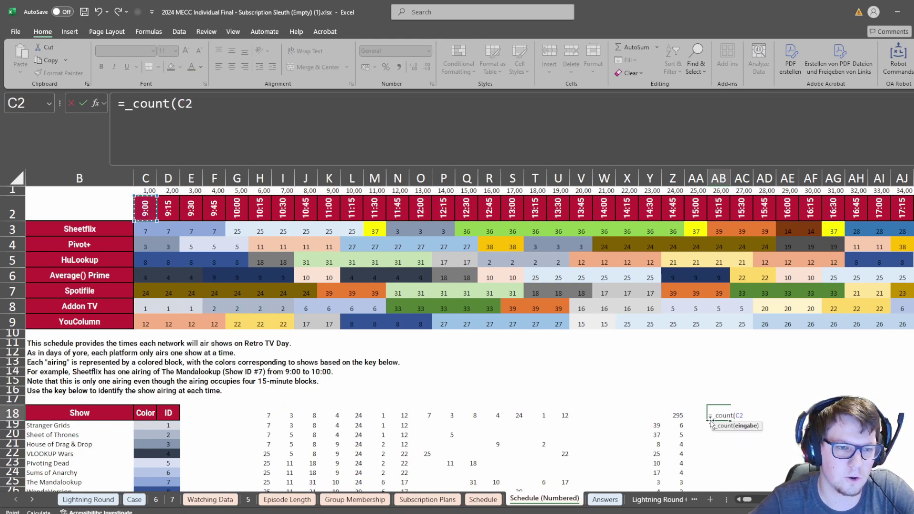
key(Up)
key(ctrl+shift+Down)
key(ctrl+shift+Right)
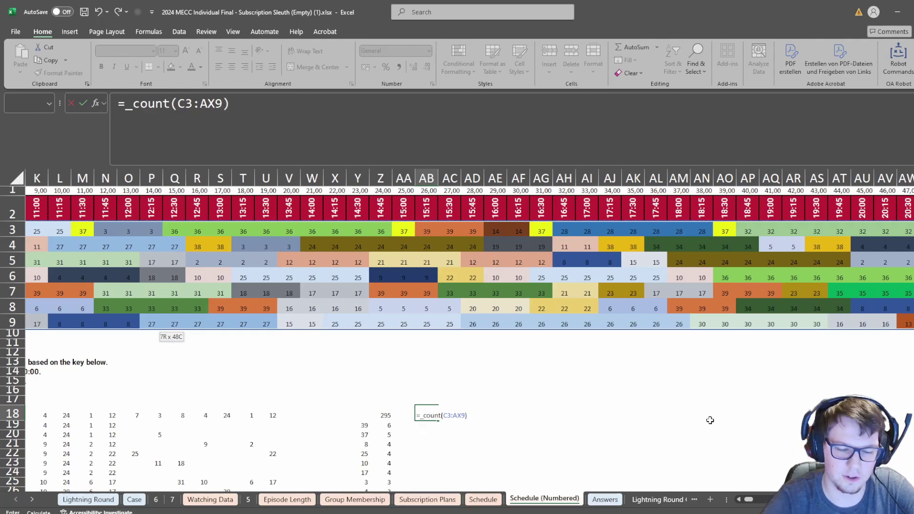
key(Return)
Compare the block counts beginning in AB18 with the airing counts and review the formulas in H18 and O18.
key(Up)
key(Down)
key(Right)
key(Left)
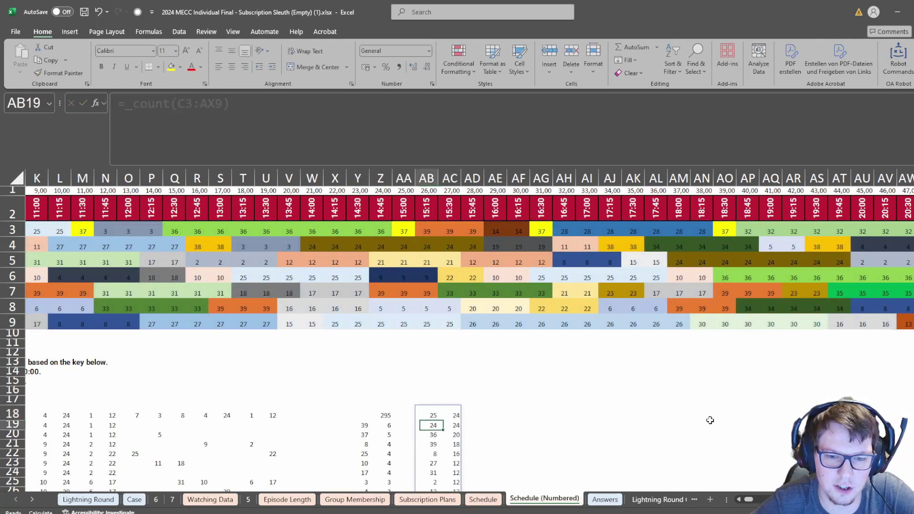
key(Up)
key(Right)
key(Down)
key(Left)
key(Up)
key(Left)
key(Left)
key(ctrl+Left)
key(ctrl+Left)
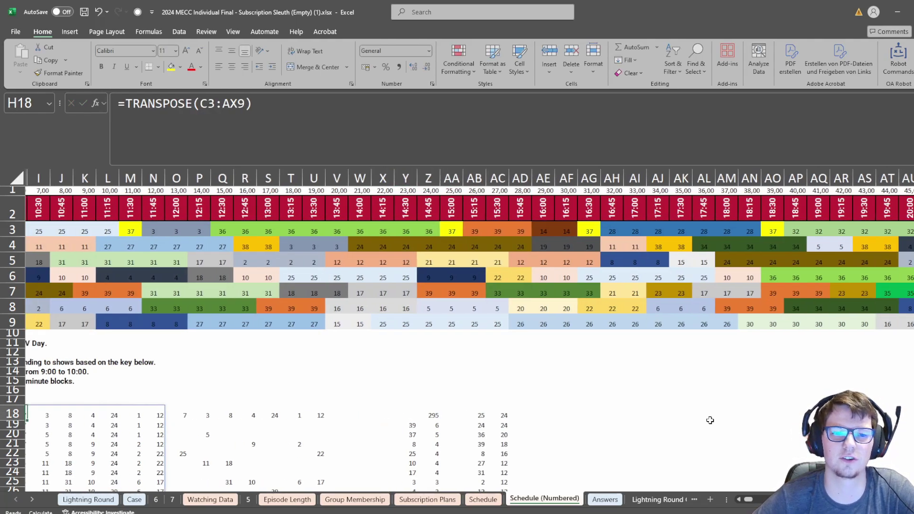
key(ctrl+Left)
key(ctrl+Left)
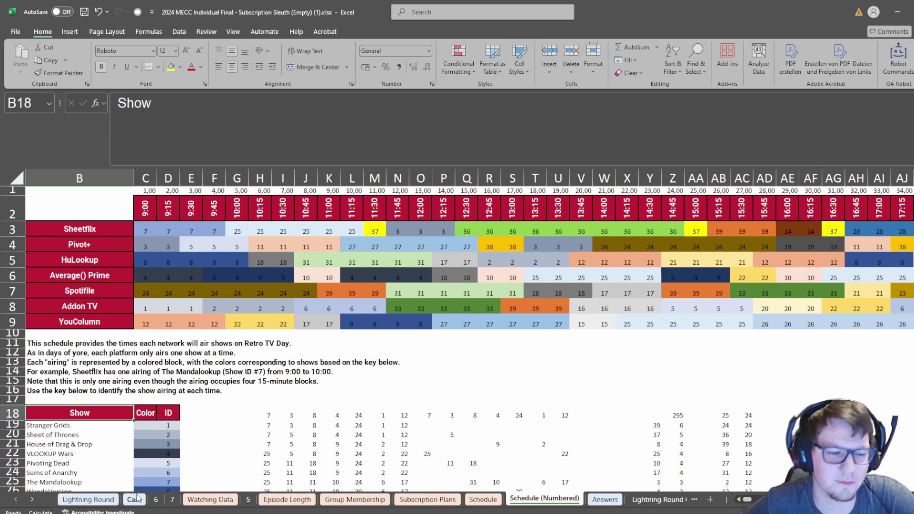
click(535, 415)
click(424, 418)
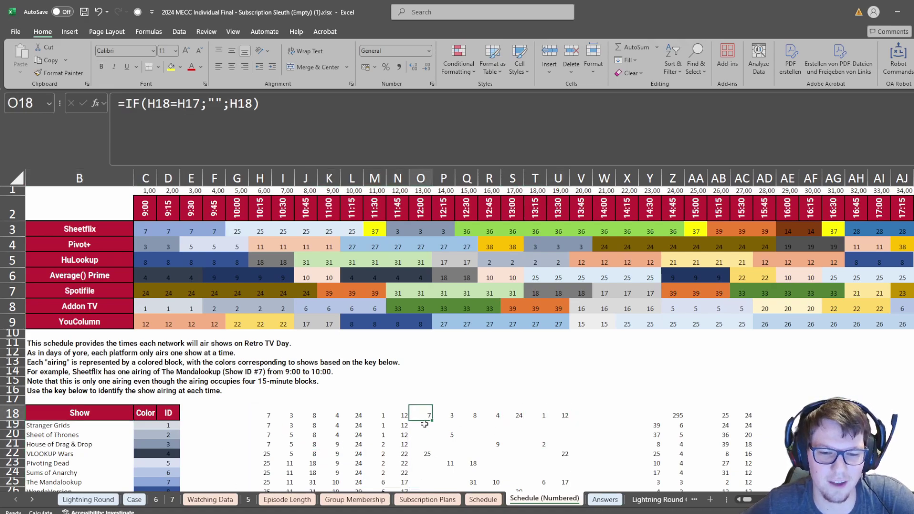
Review the bonus answers on the Case sheet and return to the case introduction.
click(135, 499)
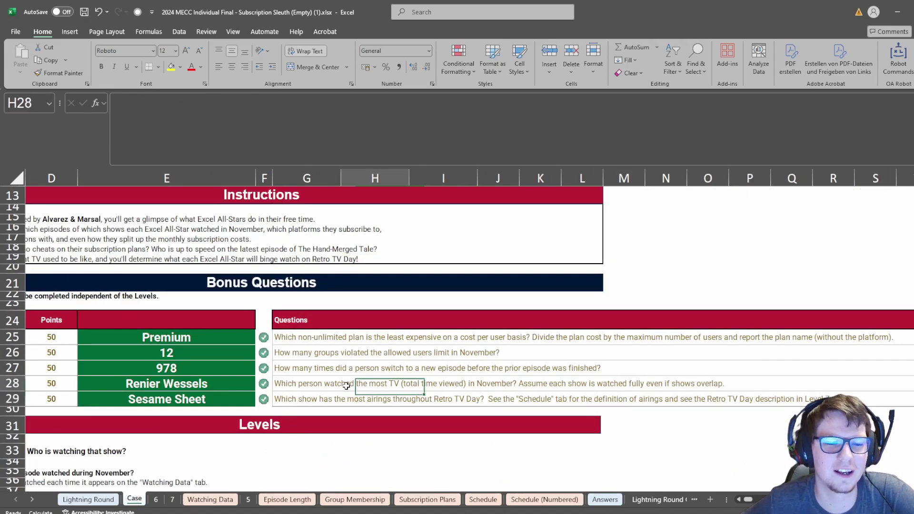
drag(476, 383, 100, 384)
scroll(194, 371, up, 4)
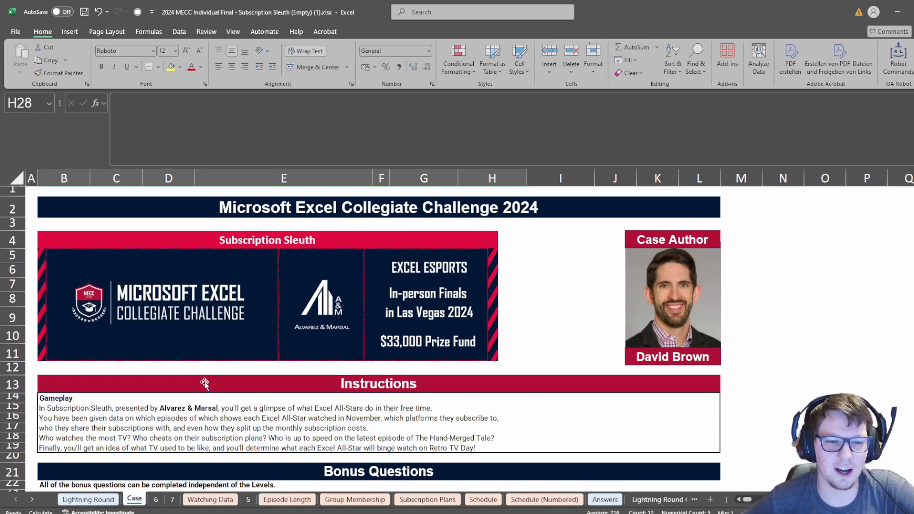